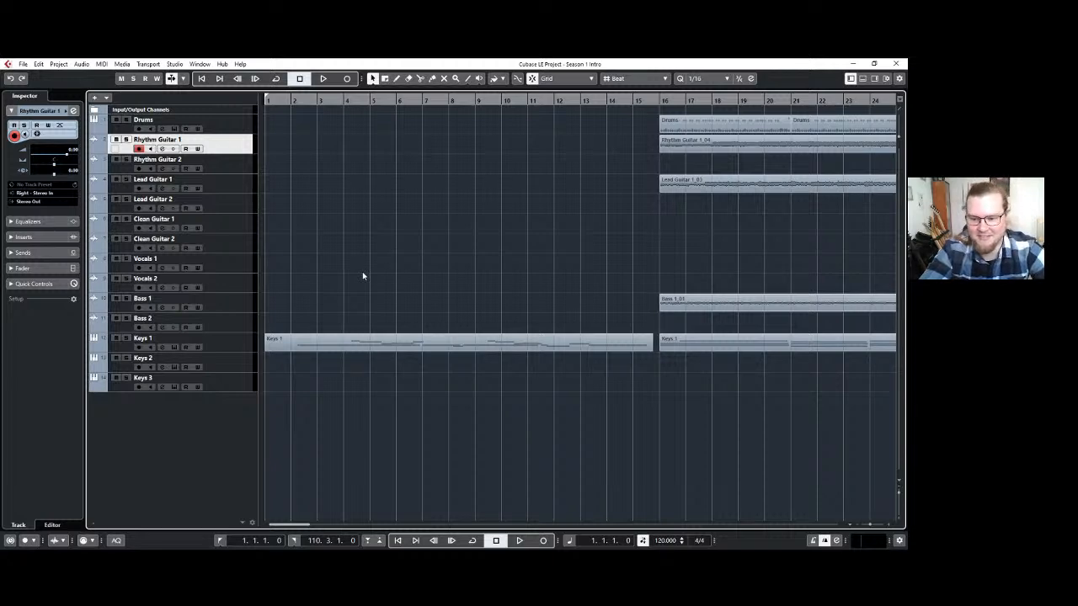
Play back the Season 1 Intro project through to the end of the Keys 1 part.
{"action": "key", "text": "space"}
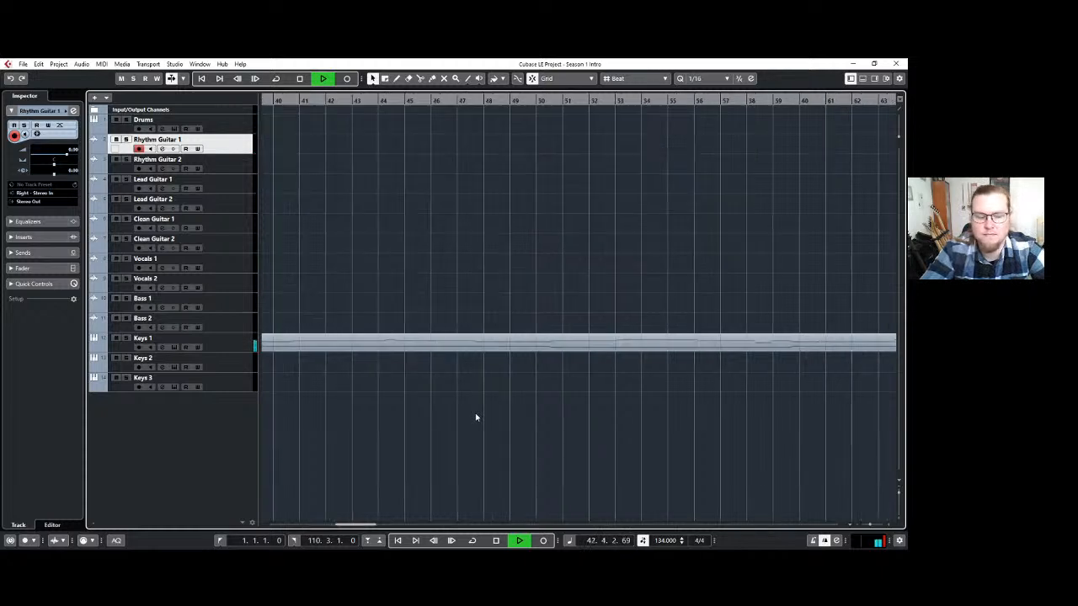
{"action": "scroll", "coordinate": [476, 417], "scroll_direction": "down", "scroll_amount": 5}
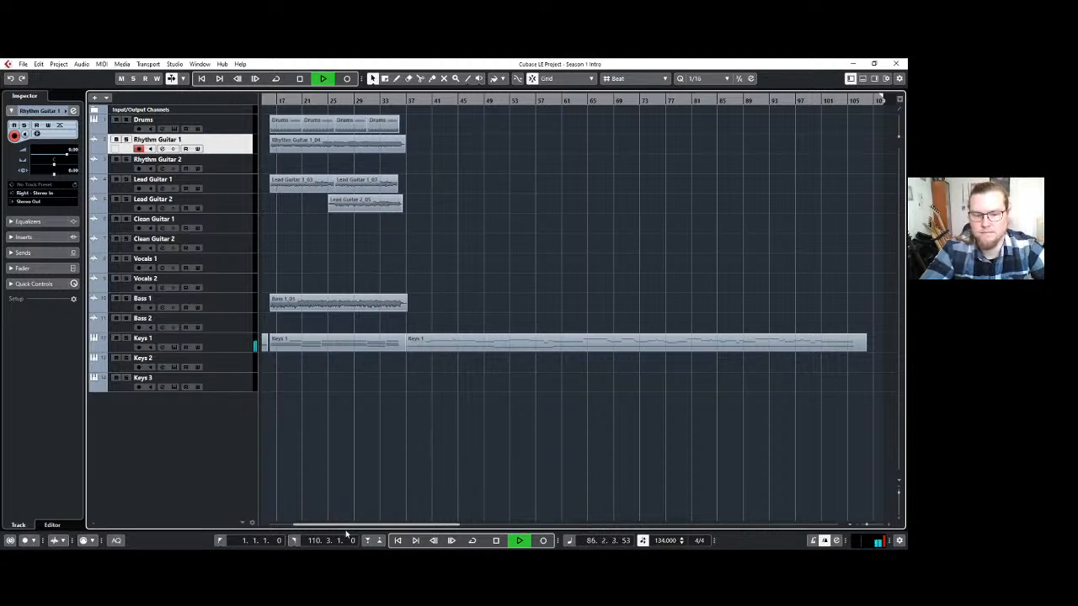
{"action": "left_click", "coordinate": [343, 558]}
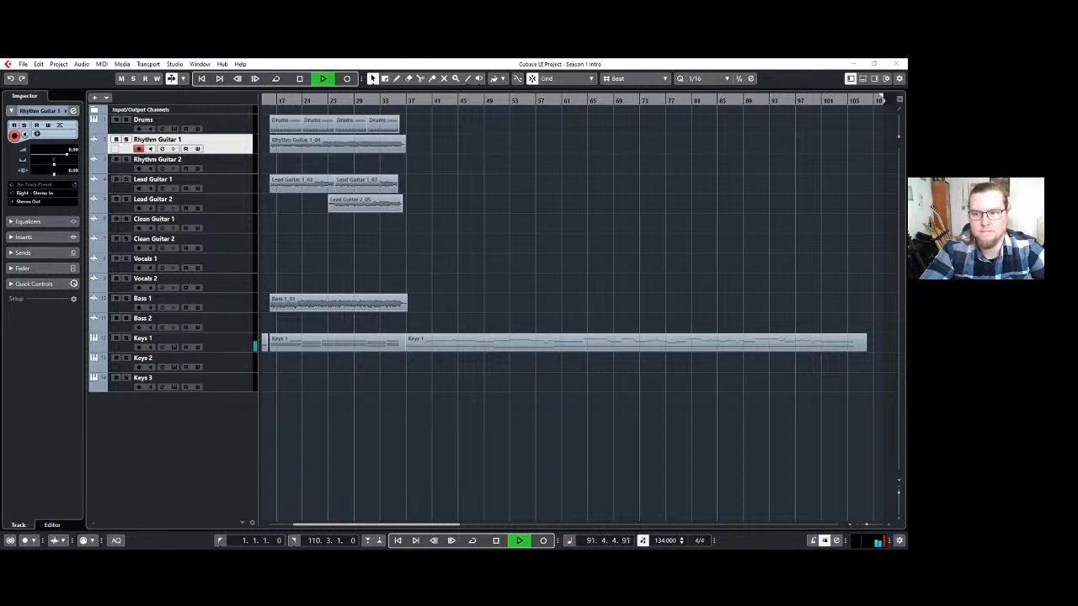
{"action": "left_click", "coordinate": [853, 64]}
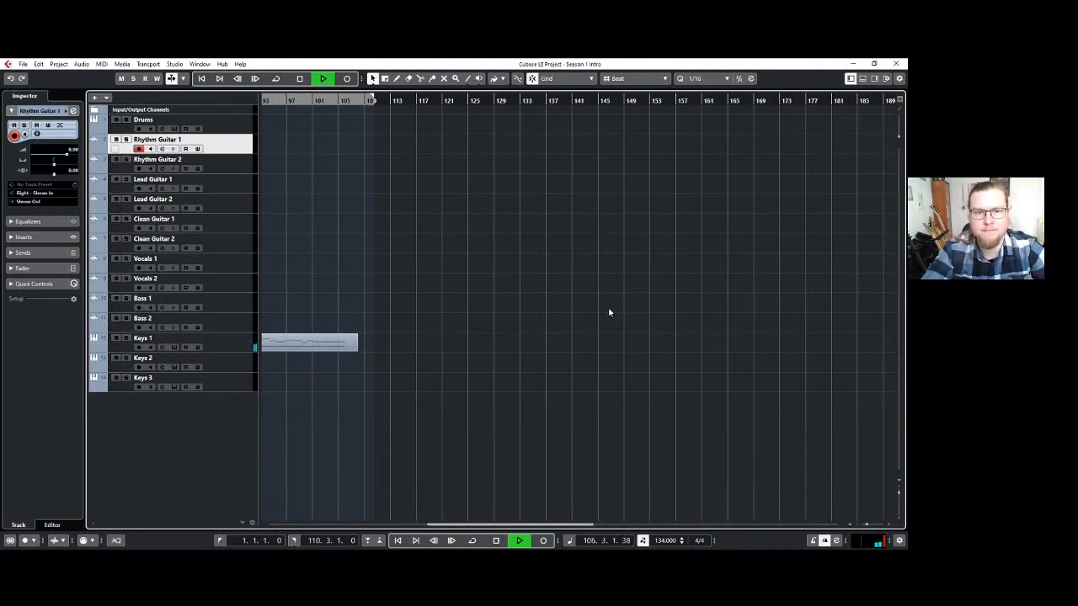
{"action": "key", "text": "space"}
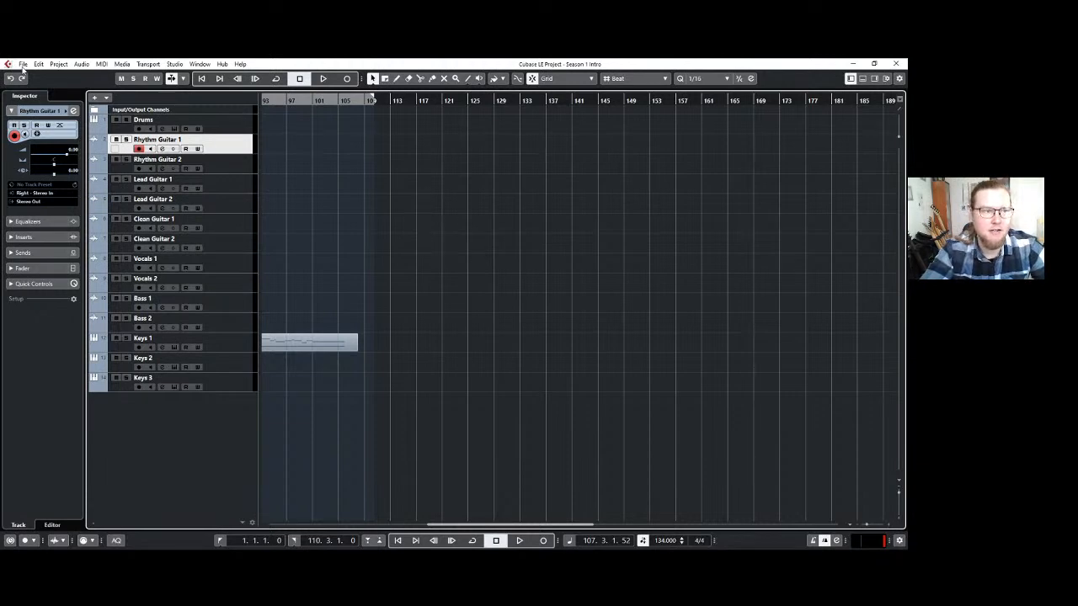
Close the Season 1 Intro project and show the Inspector in the Episode 1 The Heretic project.
{"action": "left_click", "coordinate": [900, 66]}
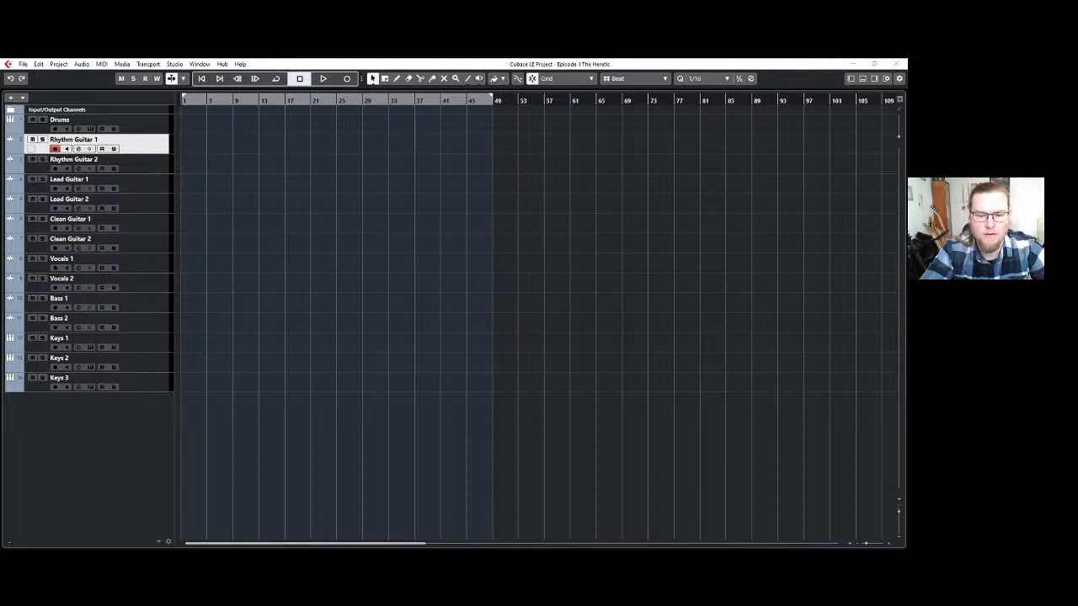
{"action": "left_click", "coordinate": [514, 525]}
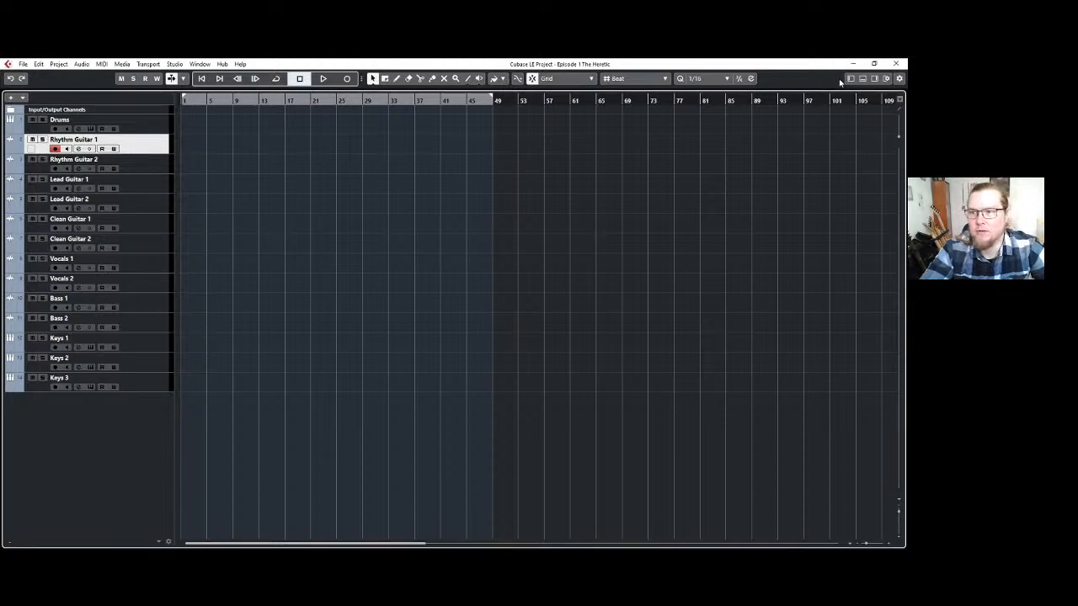
{"action": "left_click", "coordinate": [850, 78]}
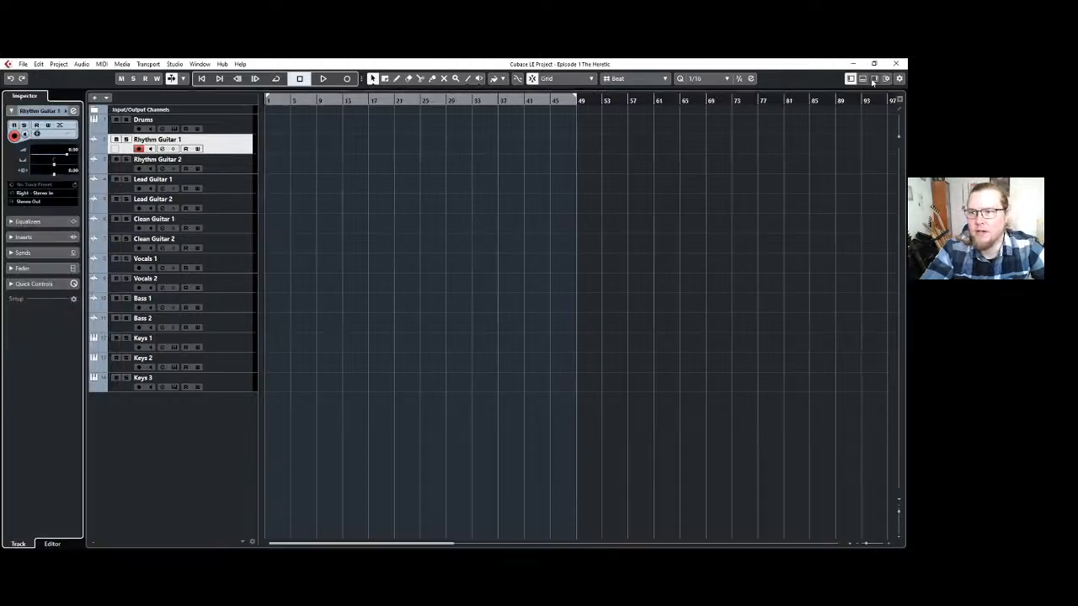
{"action": "left_click", "coordinate": [502, 419]}
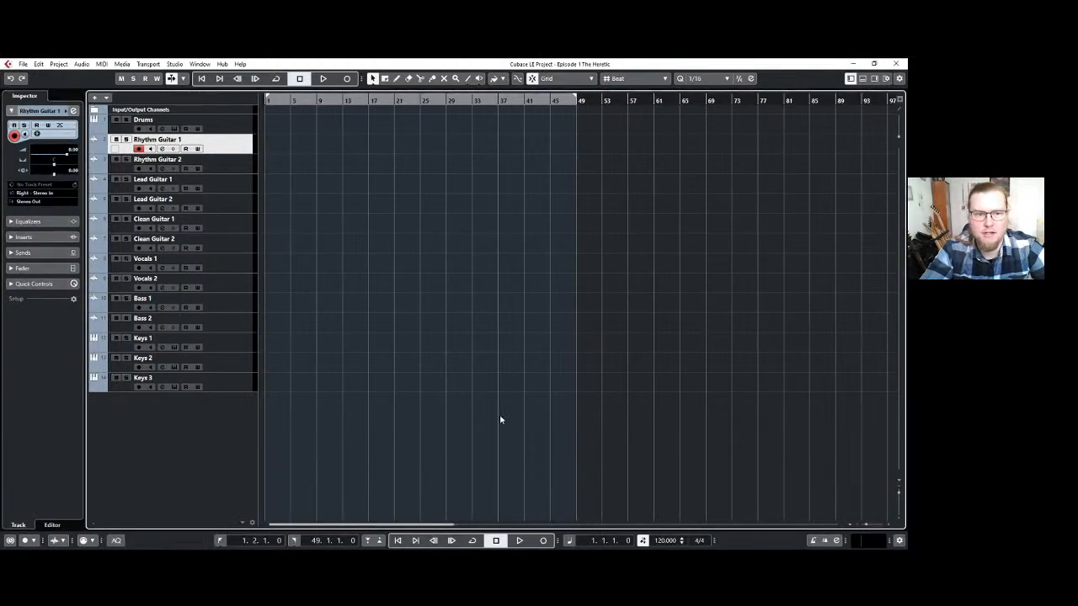
Set the locator range from the project start at 1.1.1.0 to 86.2.1.0.
{"action": "left_click", "coordinate": [220, 122]}
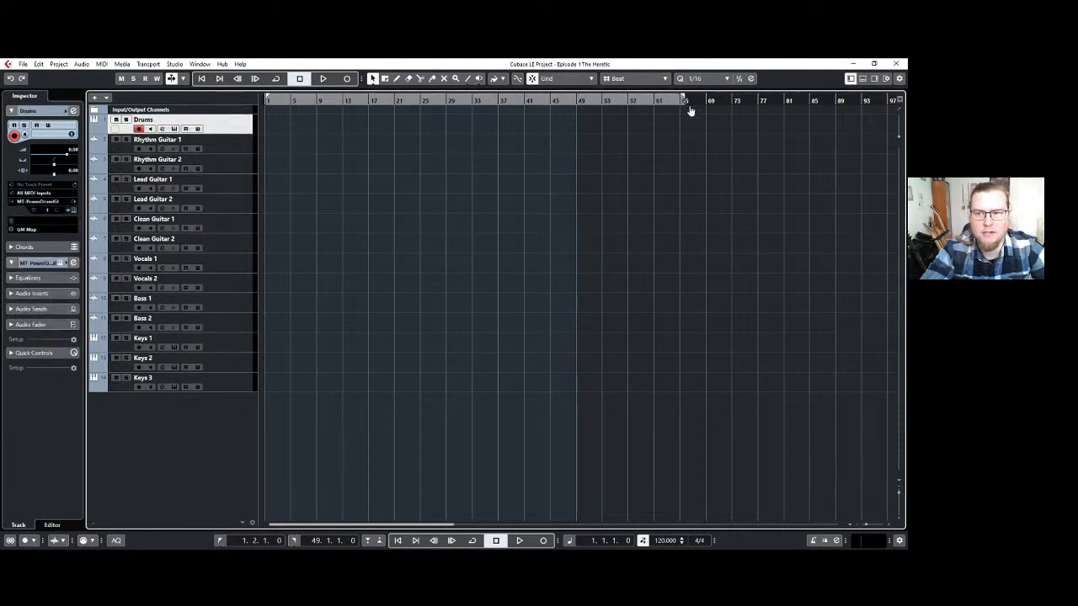
{"action": "left_click_drag", "start_coordinate": [688, 110], "coordinate": [819, 113]}
{"action": "left_click", "coordinate": [864, 102]}
{"action": "scroll", "coordinate": [283, 265], "scroll_direction": "up", "scroll_amount": 1}
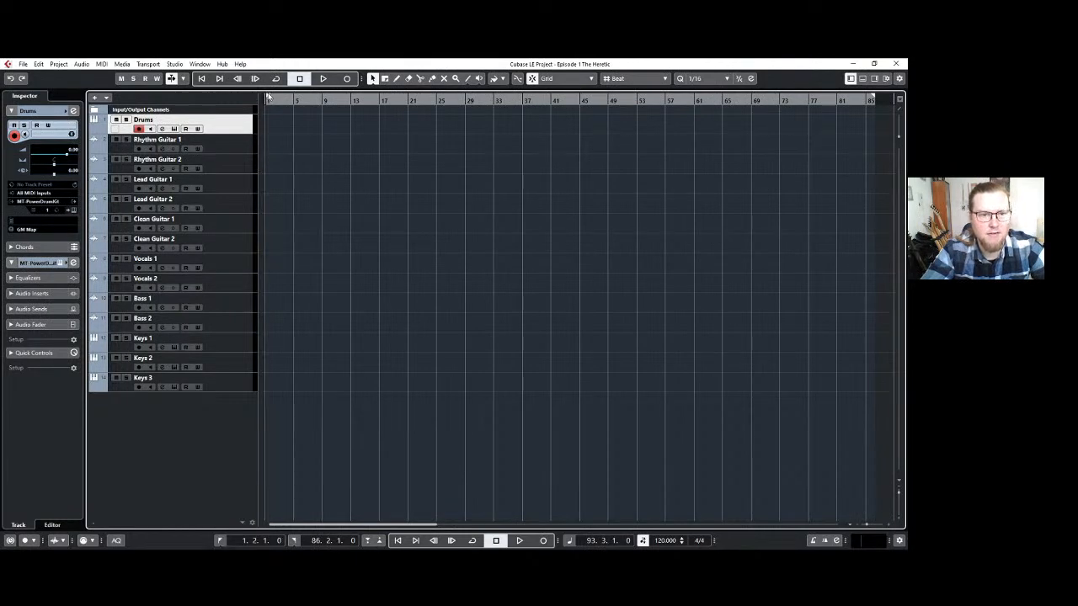
{"action": "left_click_drag", "start_coordinate": [267, 97], "coordinate": [265, 98]}
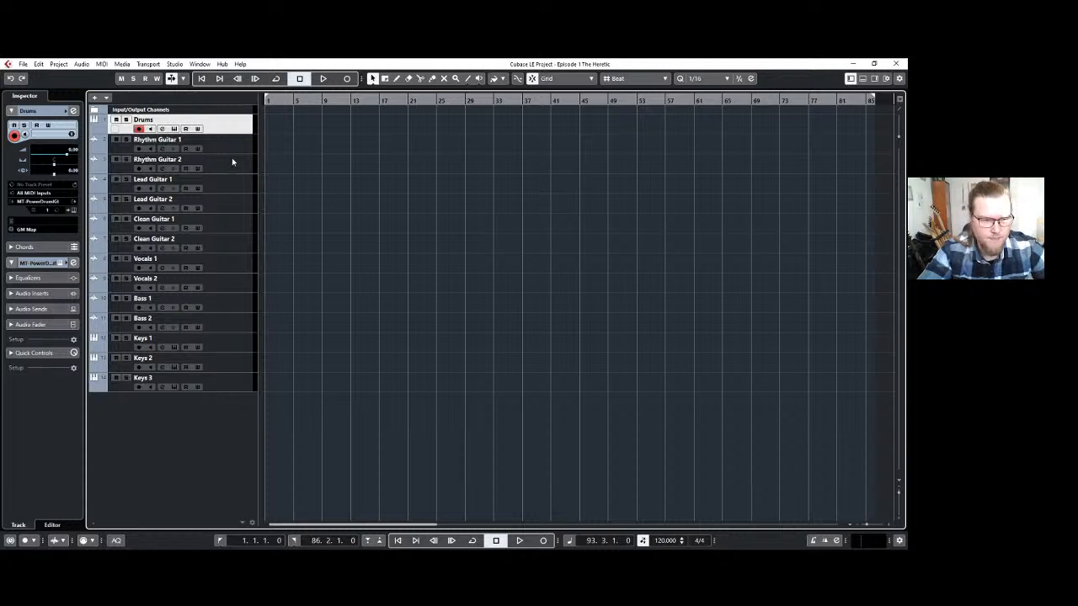
Compare the Keys 1 and Keys 2 tracks and leave Keys 1 selected and armed for recording.
{"action": "left_click", "coordinate": [235, 346]}
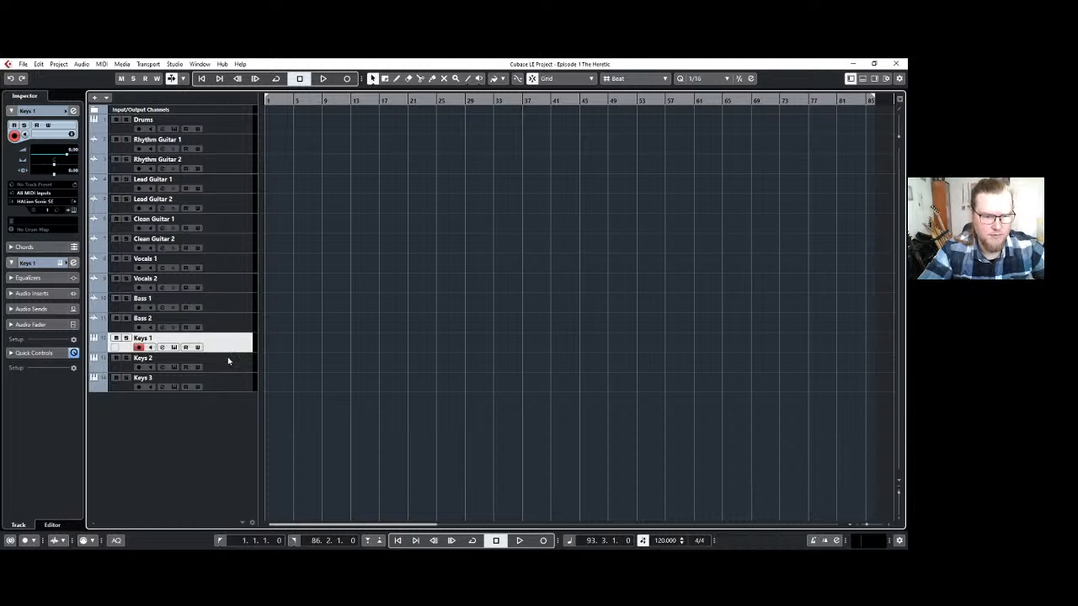
{"action": "left_click", "coordinate": [234, 371]}
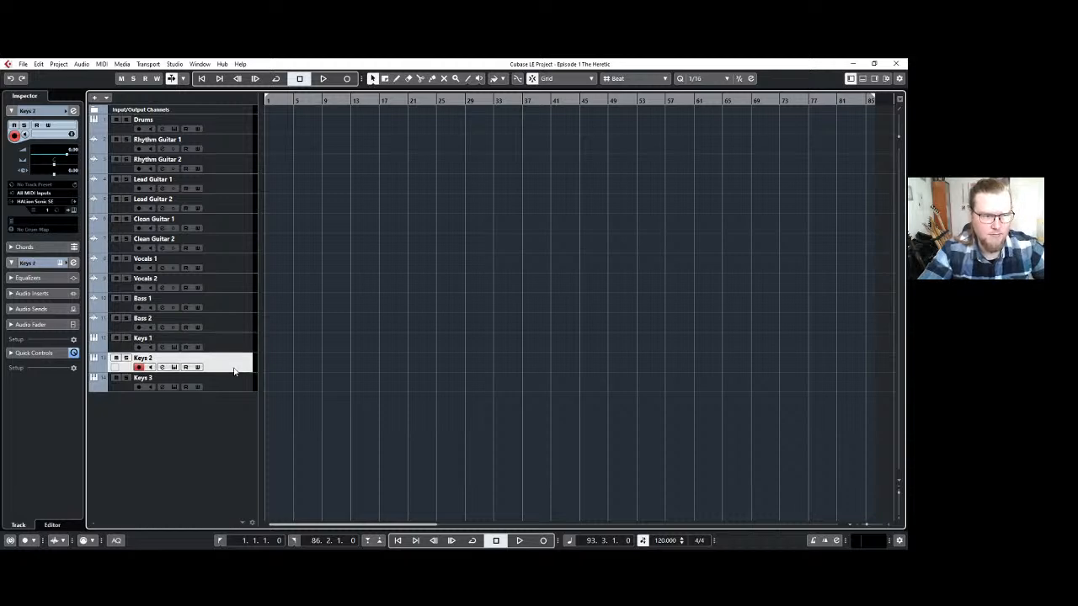
{"action": "left_click", "coordinate": [233, 349]}
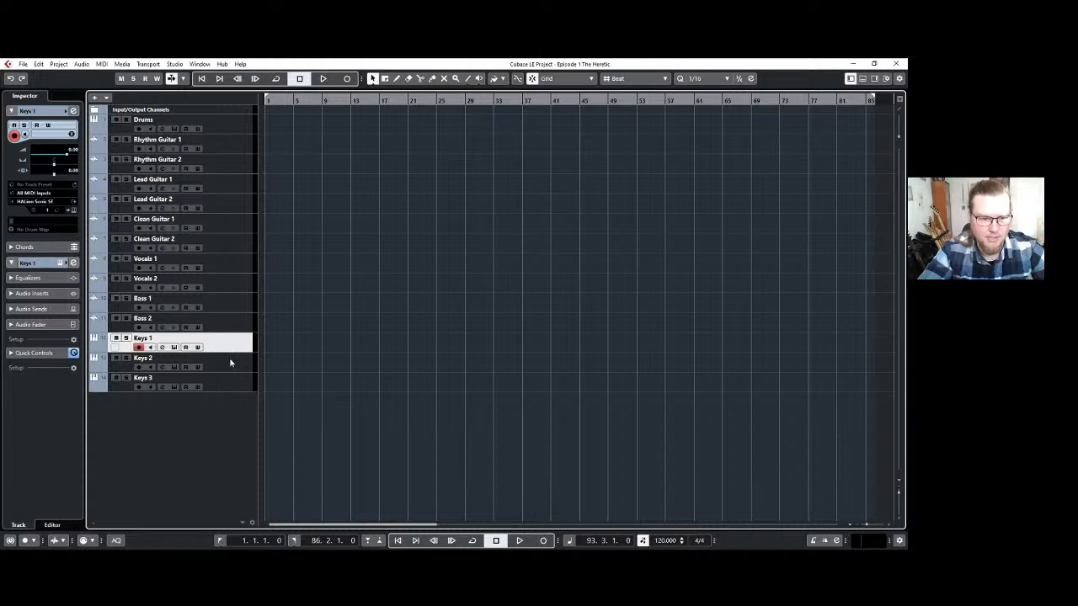
{"action": "left_click", "coordinate": [232, 368]}
{"action": "left_click", "coordinate": [228, 349]}
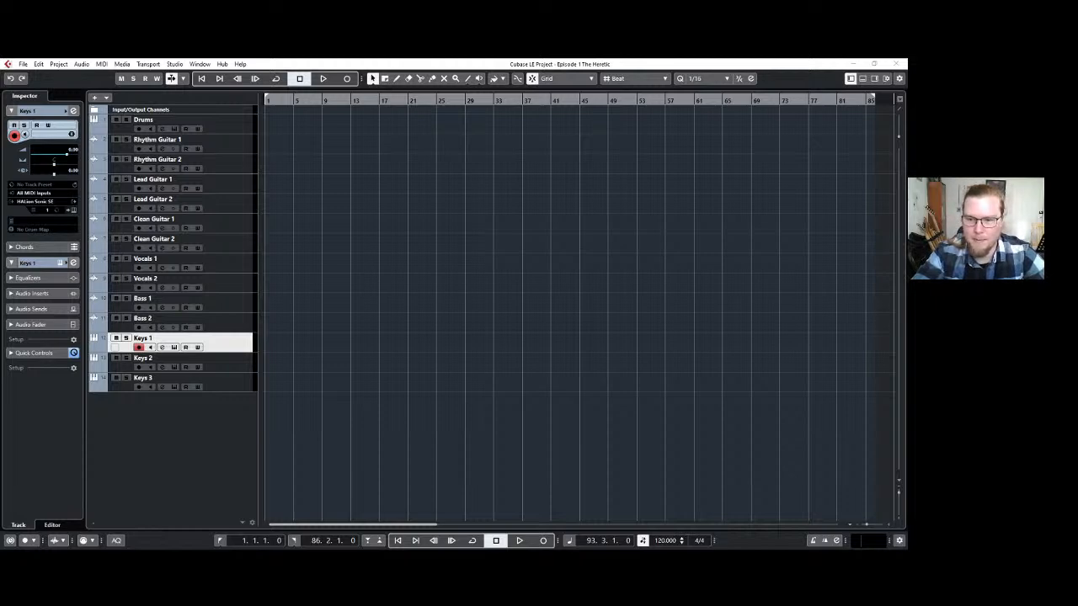
{"action": "left_click", "coordinate": [853, 64]}
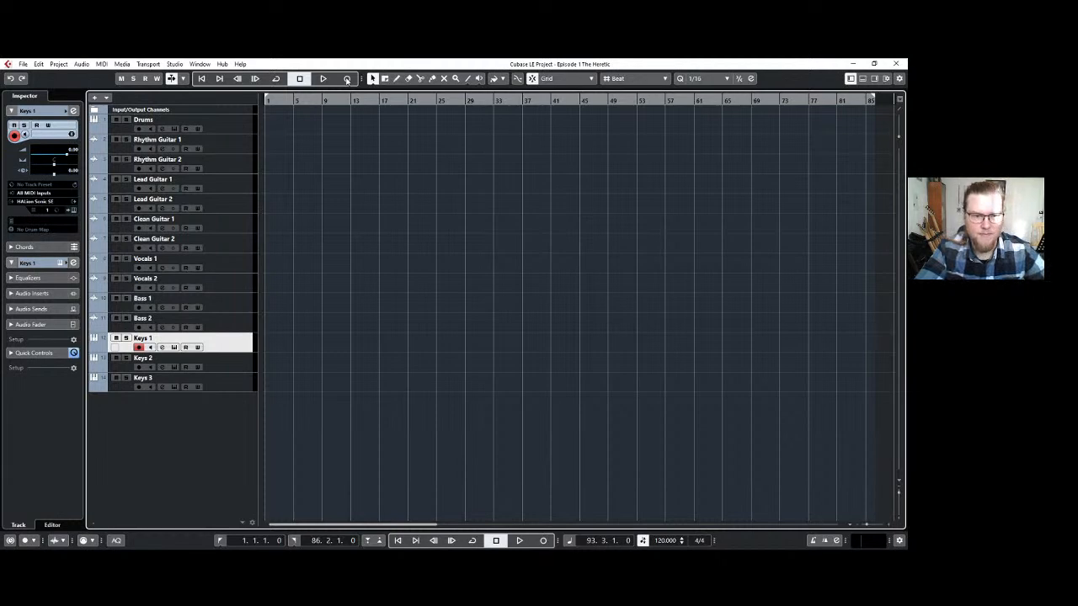
Turn on the metronome click with its precount and set the project tempo to 132.
{"action": "left_click", "coordinate": [717, 507]}
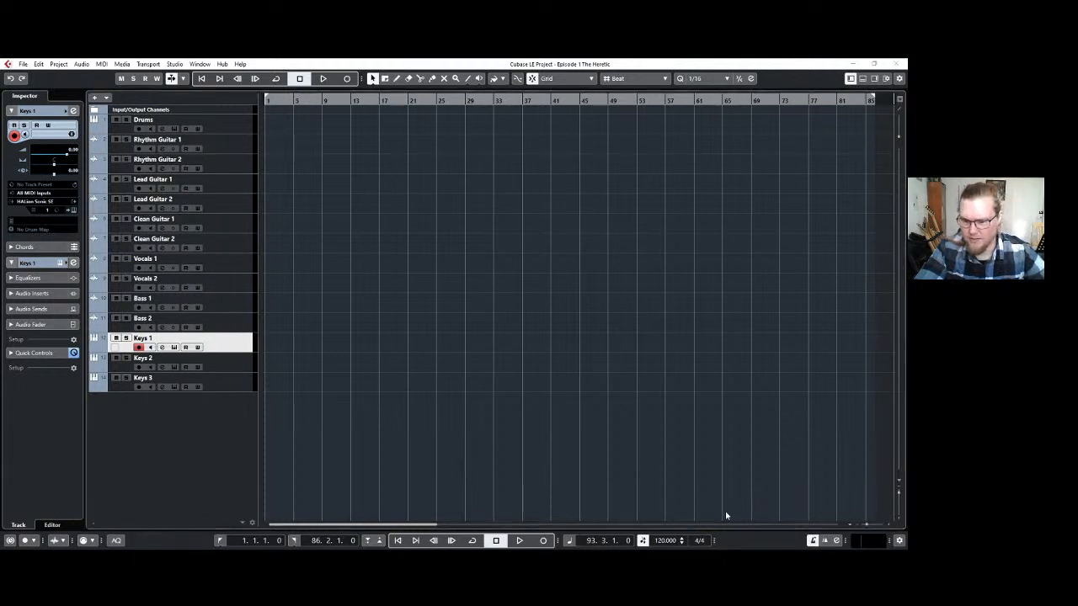
{"action": "left_click", "coordinate": [728, 512]}
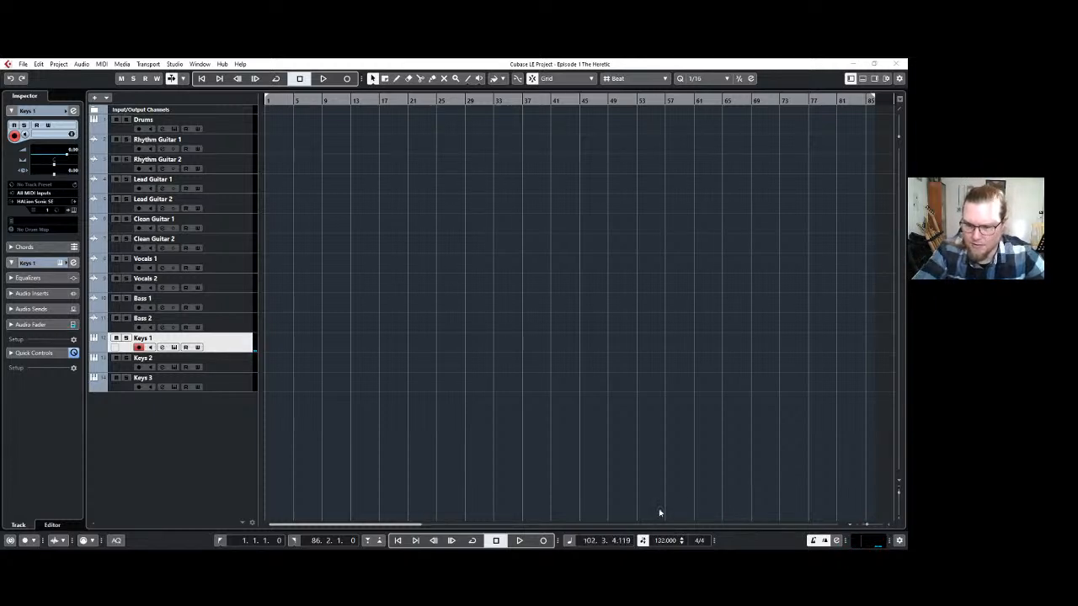
{"action": "scroll", "coordinate": [658, 509], "scroll_direction": "right", "scroll_amount": 3}
{"action": "scroll", "coordinate": [368, 229], "scroll_direction": "left", "scroll_amount": 3}
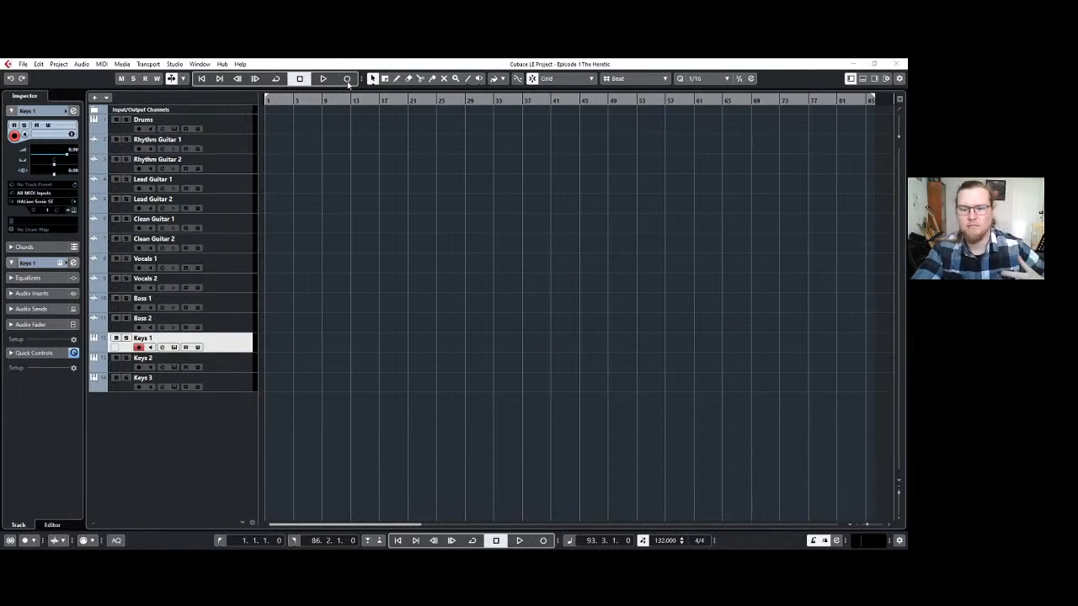
Play the project briefly to check the metronome, and return the cursor to the project start.
{"action": "key", "text": "space"}
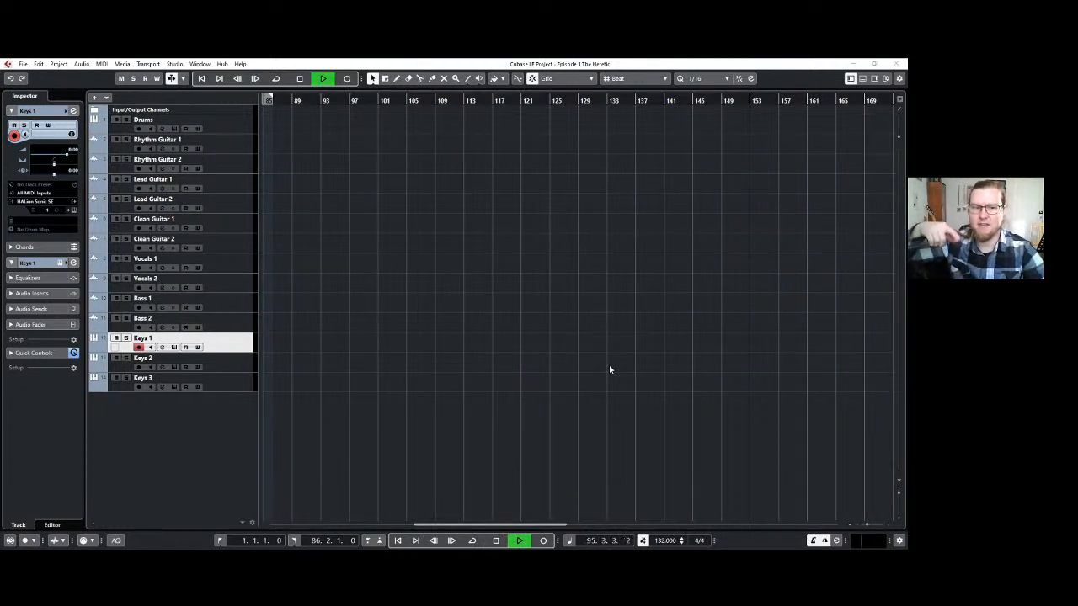
{"action": "key", "text": "space"}
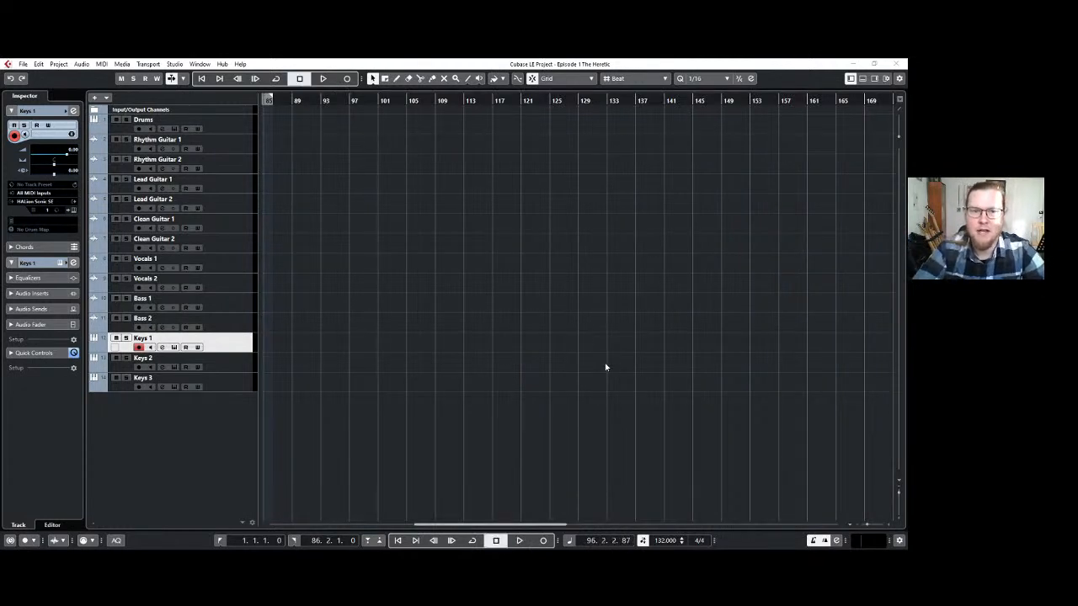
{"action": "left_click", "coordinate": [201, 80]}
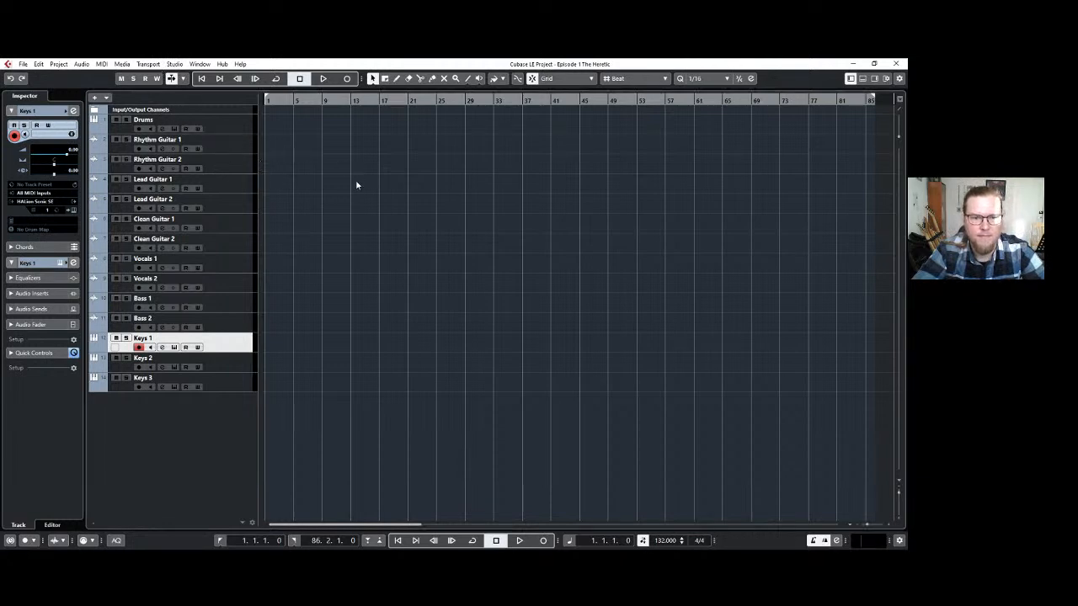
{"action": "left_click", "coordinate": [393, 246]}
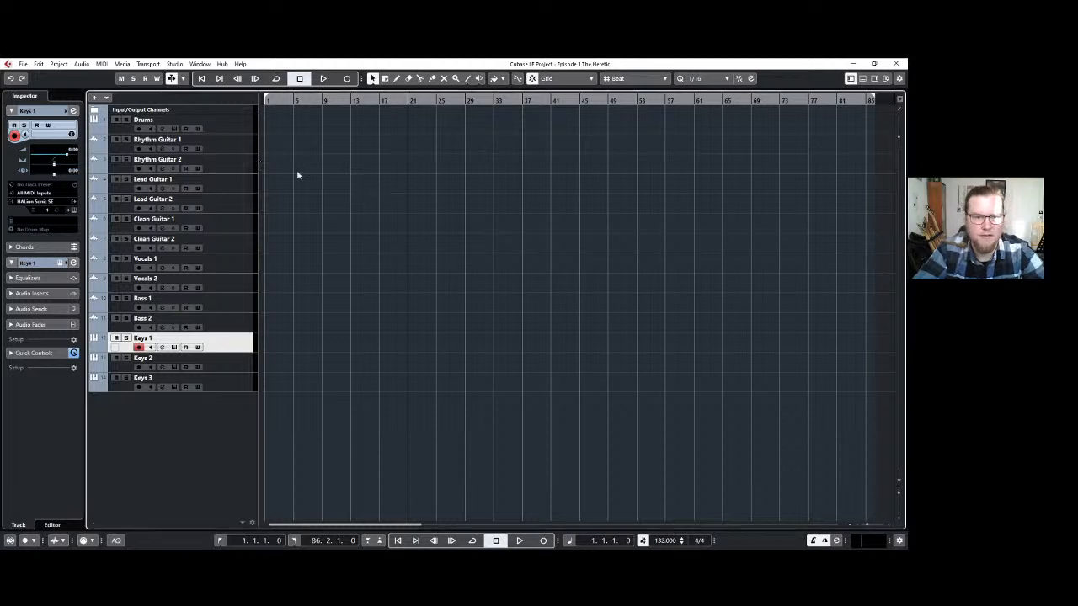
{"action": "left_click", "coordinate": [347, 79]}
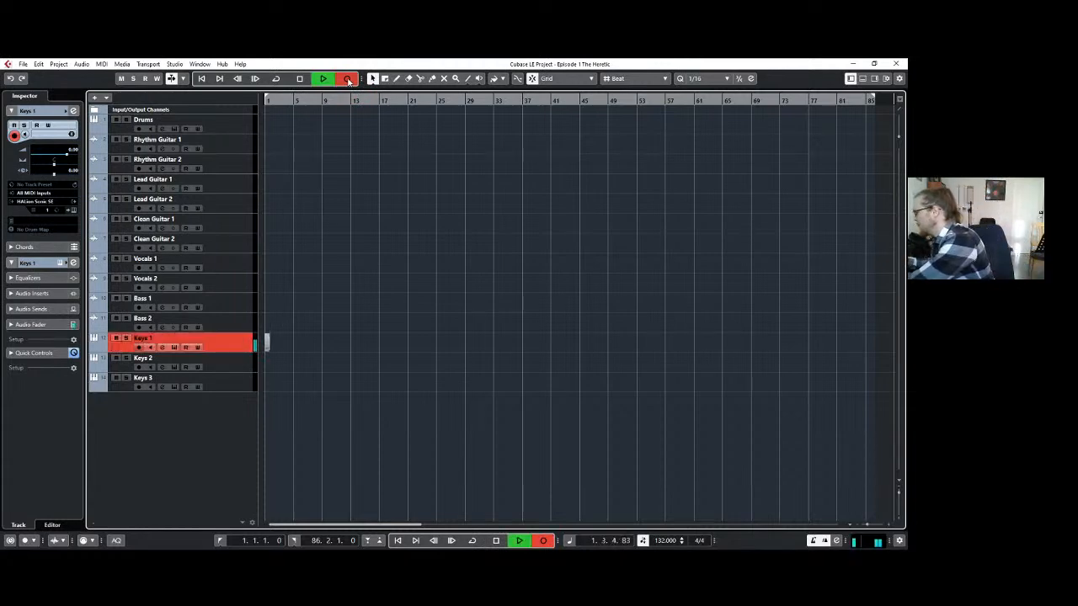
{"action": "key", "text": "space"}
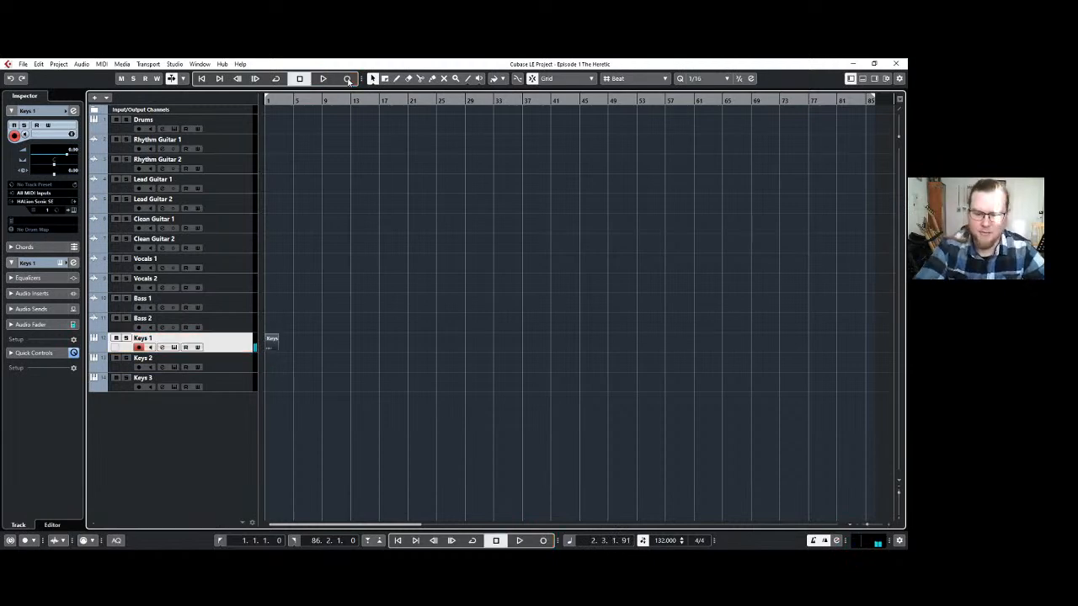
{"action": "key", "text": "Delete"}
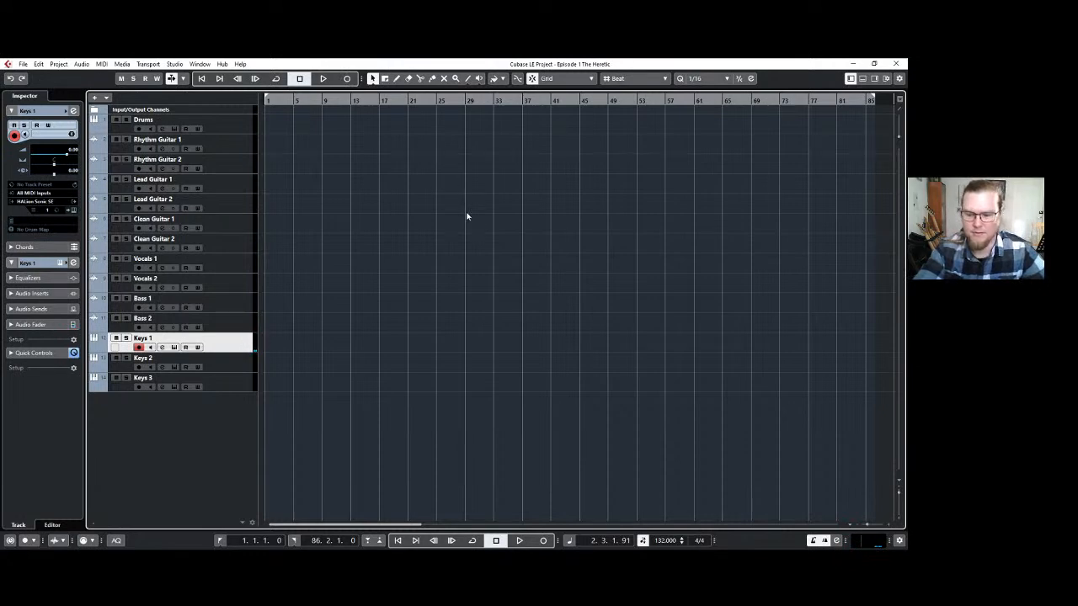
Record a MIDI part of about 31 bars on the Keys 1 track and open it in the Key Editor.
{"action": "key", "text": "KP_Multiply"}
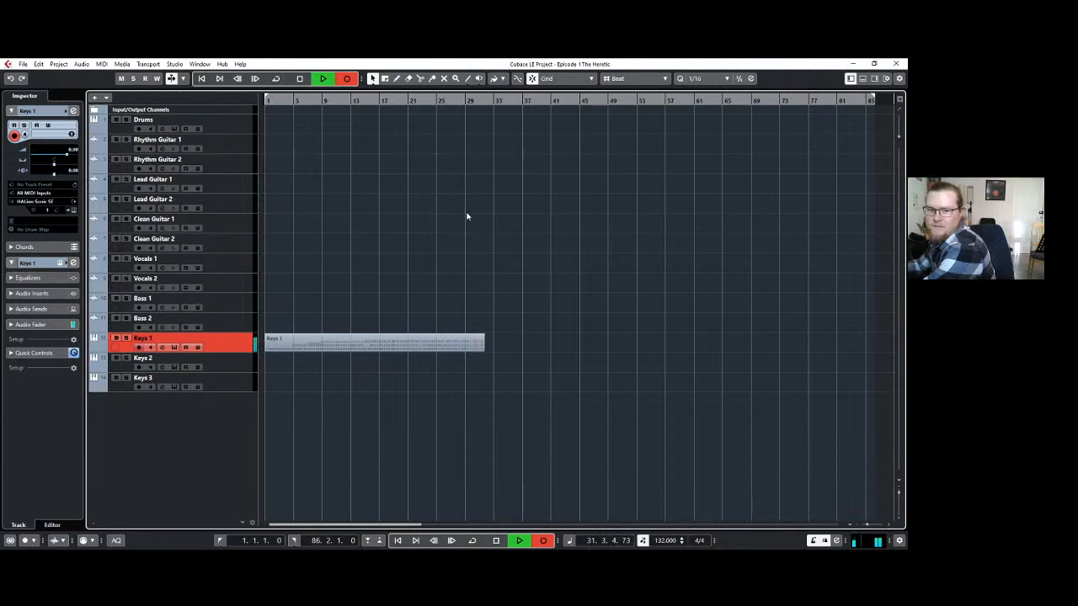
{"action": "key", "text": "space"}
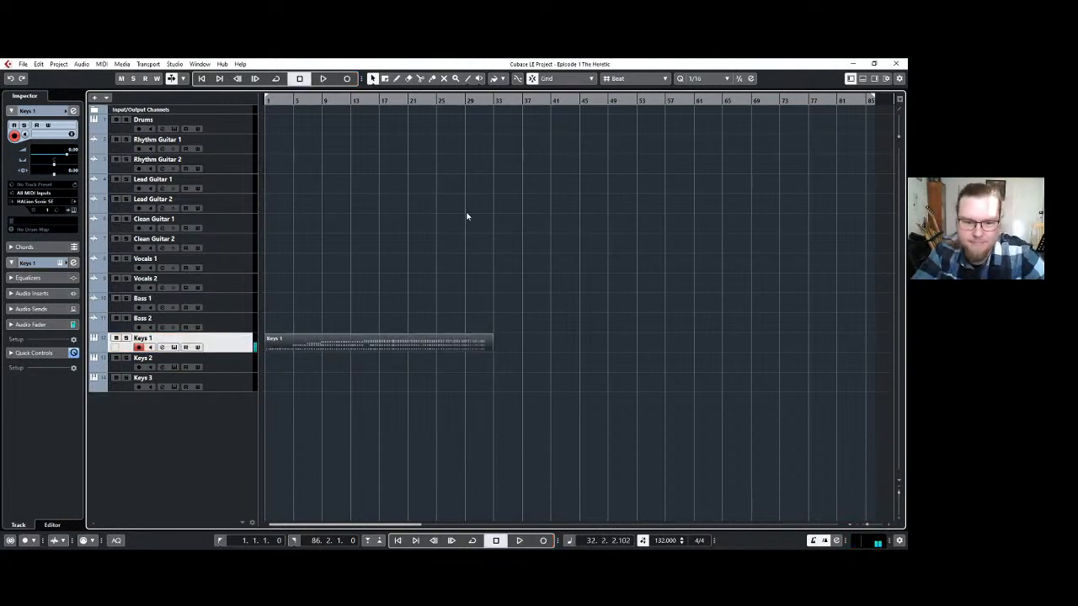
{"action": "left_click", "coordinate": [362, 368]}
{"action": "left_click", "coordinate": [363, 349]}
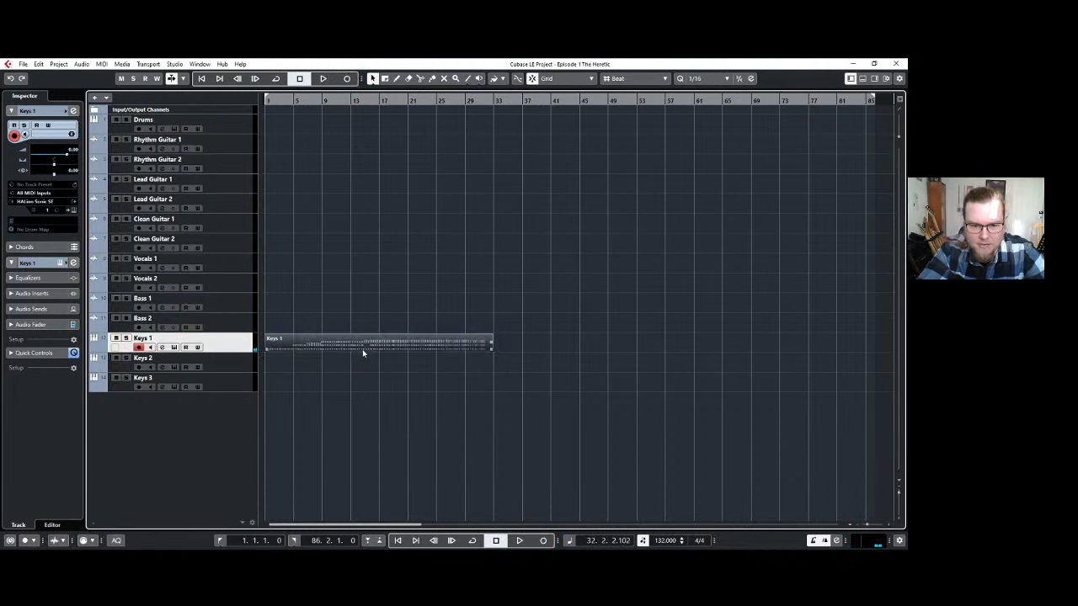
{"action": "double_click", "coordinate": [364, 348]}
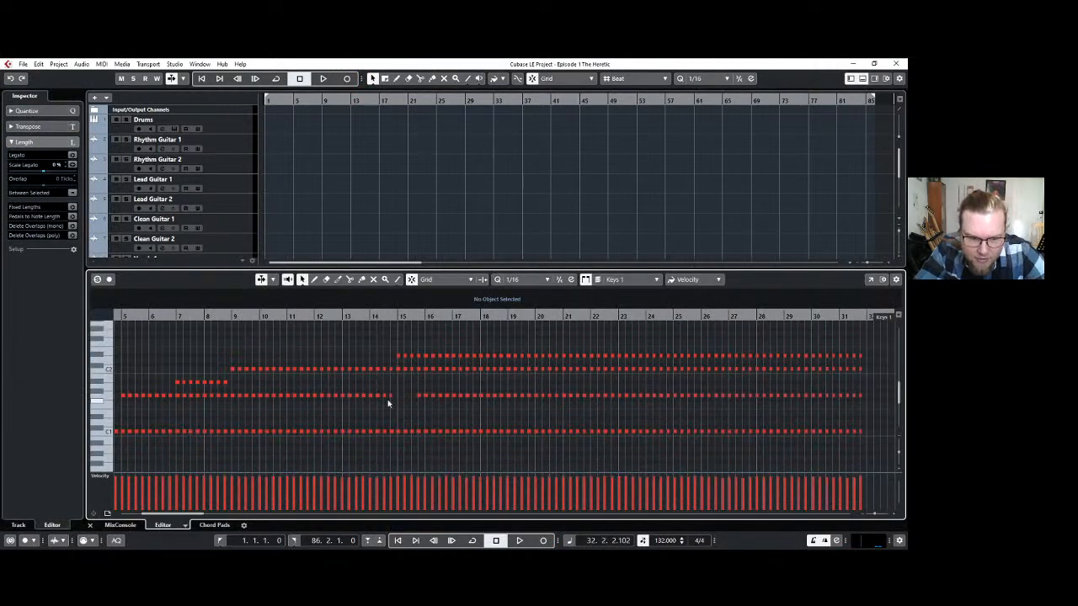
Copy the short run of second-lowest-row notes in bar 14 into the gap at the start of bar 15.
{"action": "left_click_drag", "start_coordinate": [368, 390], "coordinate": [403, 403]}
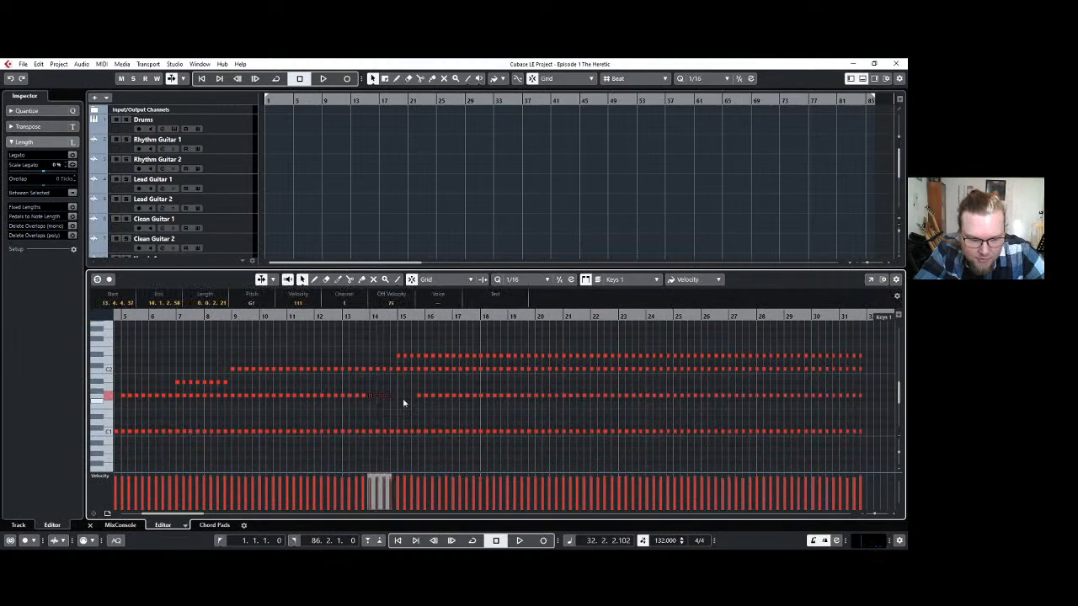
{"action": "left_click", "coordinate": [398, 314]}
{"action": "key", "text": "ctrl+v"}
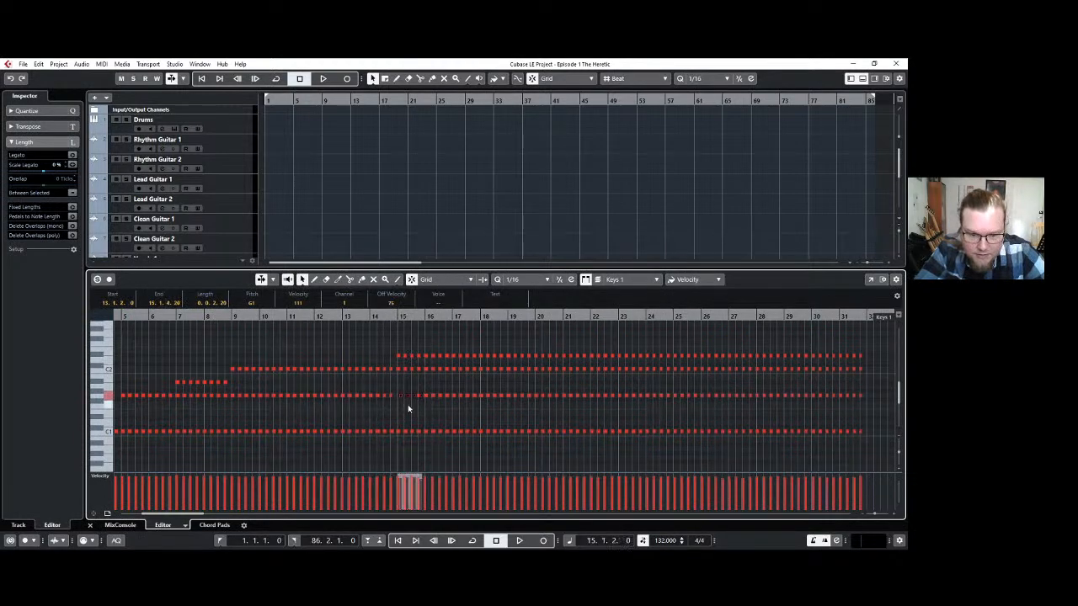
Move the pasted notes earlier so they start exactly at bar 15, and close the Key Editor.
{"action": "scroll", "coordinate": [407, 404], "scroll_direction": "up", "scroll_amount": 3, "text": "ctrl"}
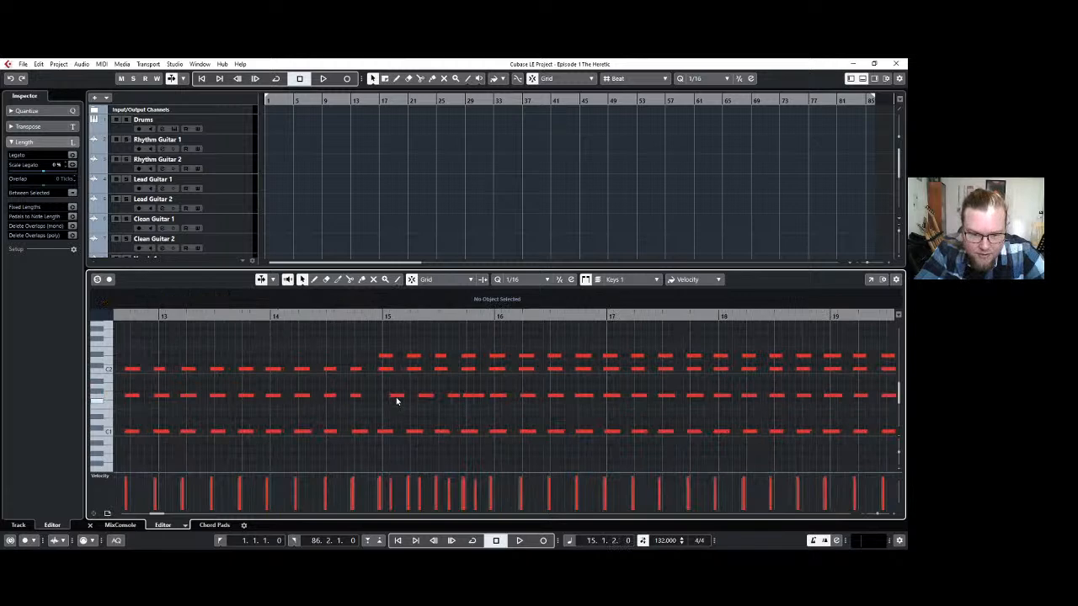
{"action": "left_click", "coordinate": [398, 401]}
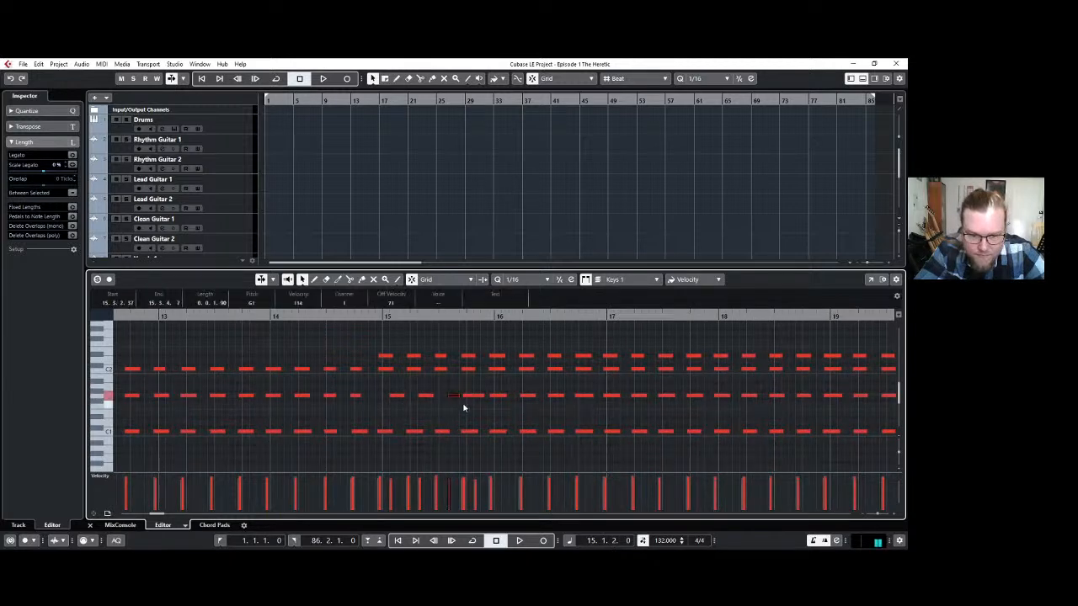
{"action": "left_click", "coordinate": [395, 396]}
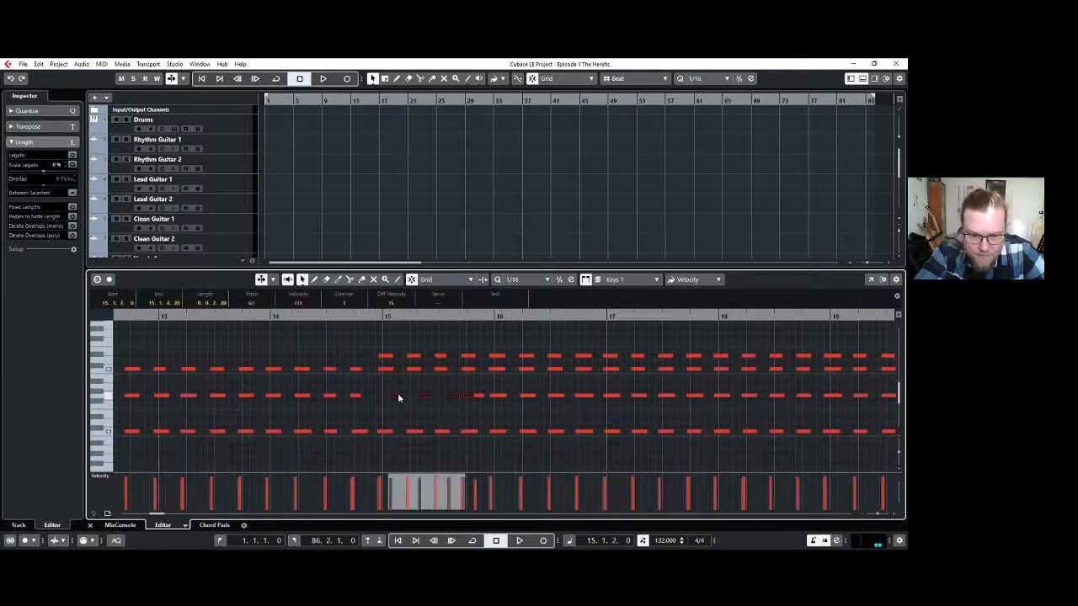
{"action": "left_click_drag", "start_coordinate": [391, 394], "coordinate": [385, 395]}
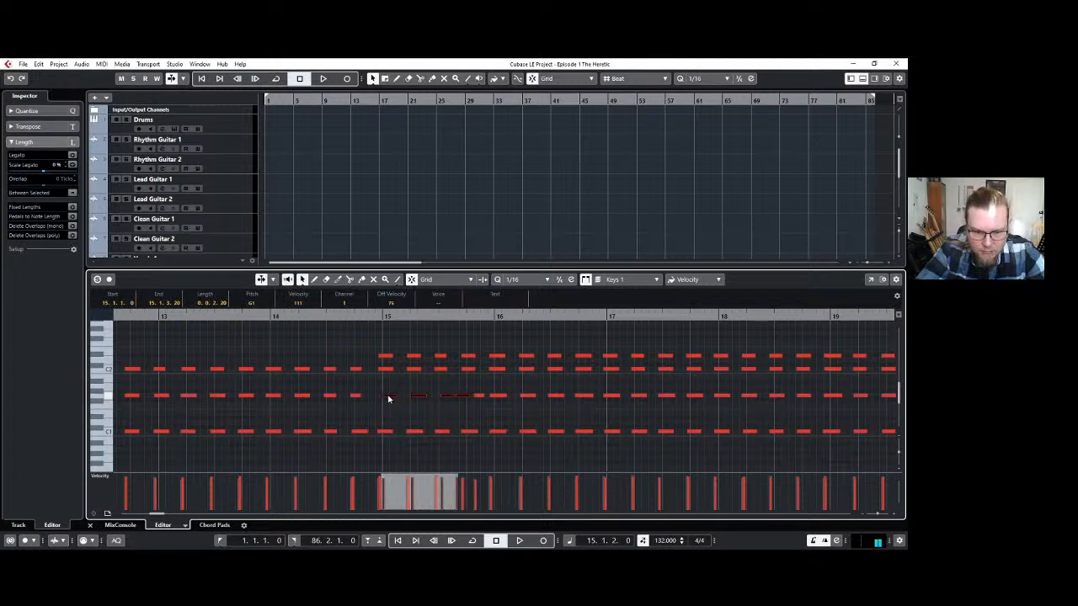
{"action": "left_click", "coordinate": [400, 415]}
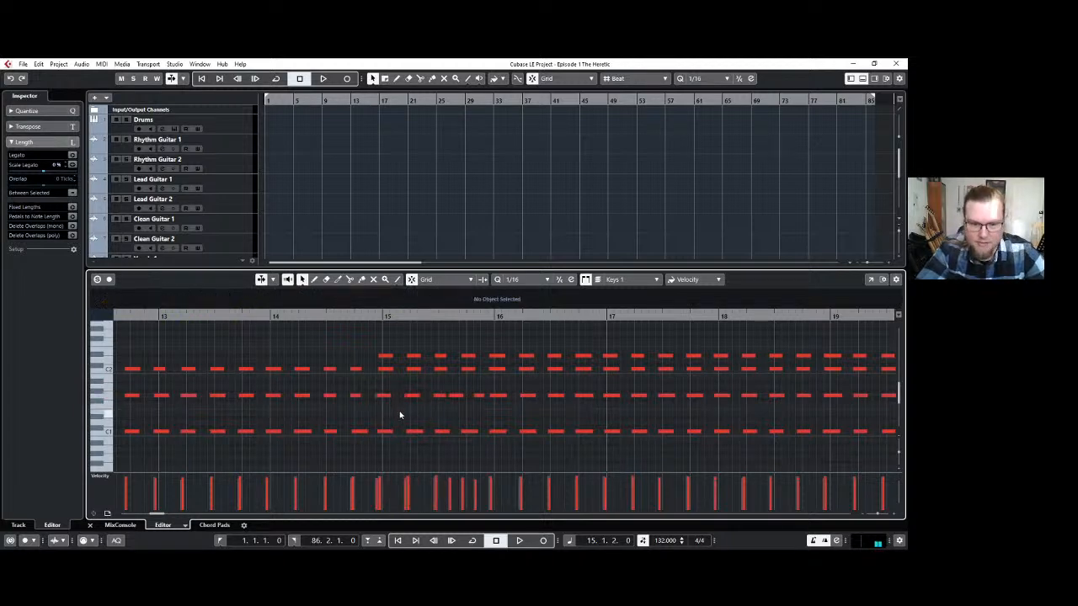
{"action": "left_click", "coordinate": [863, 79]}
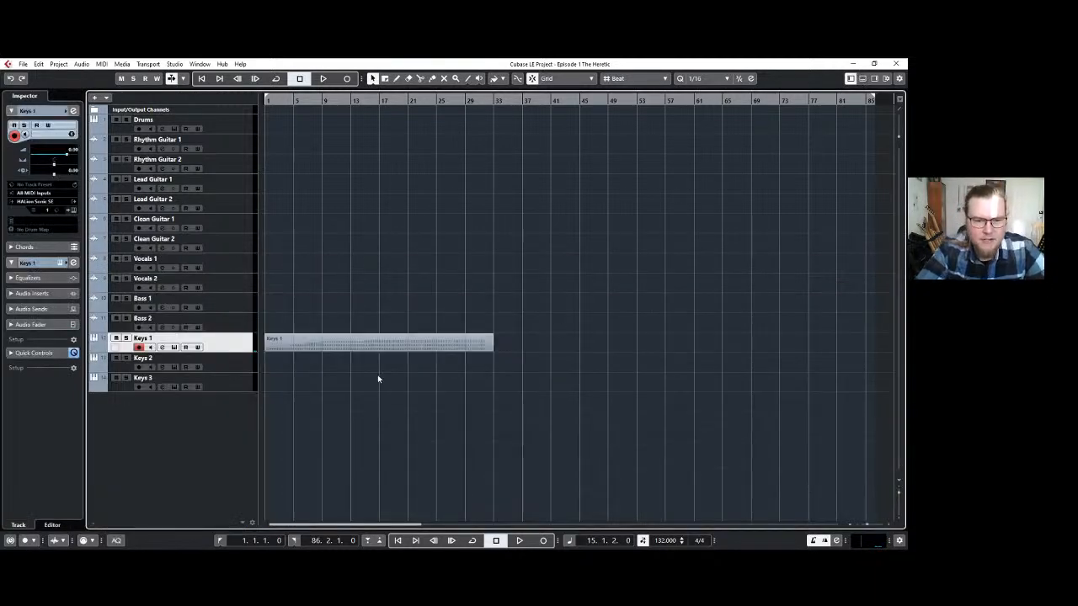
Select the Keys 2 track so it is armed for recording, and return the cursor to the project start.
{"action": "left_click", "coordinate": [235, 364]}
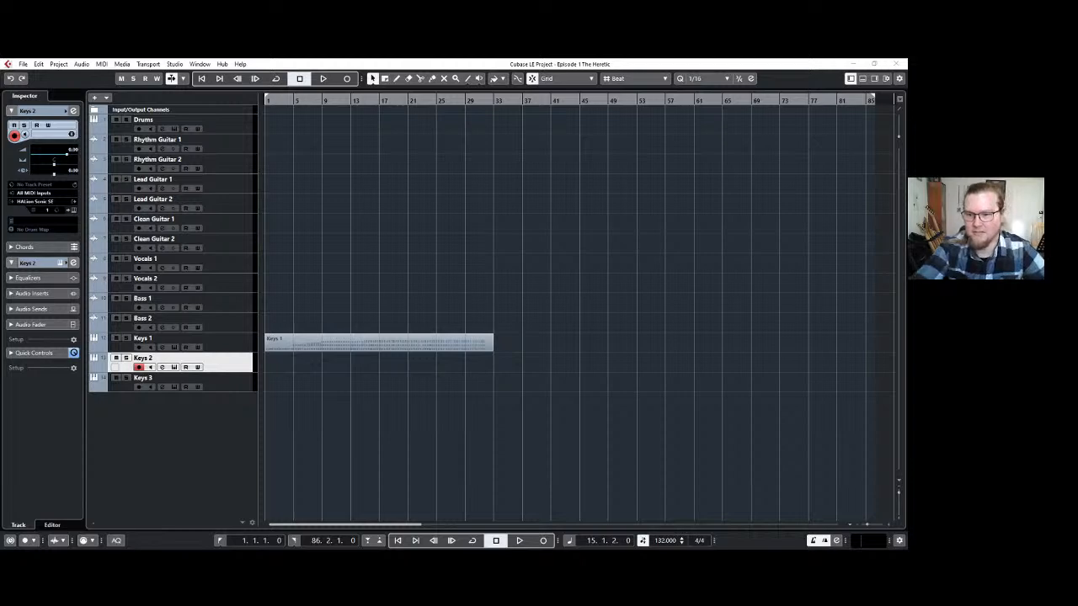
{"action": "left_click", "coordinate": [853, 64]}
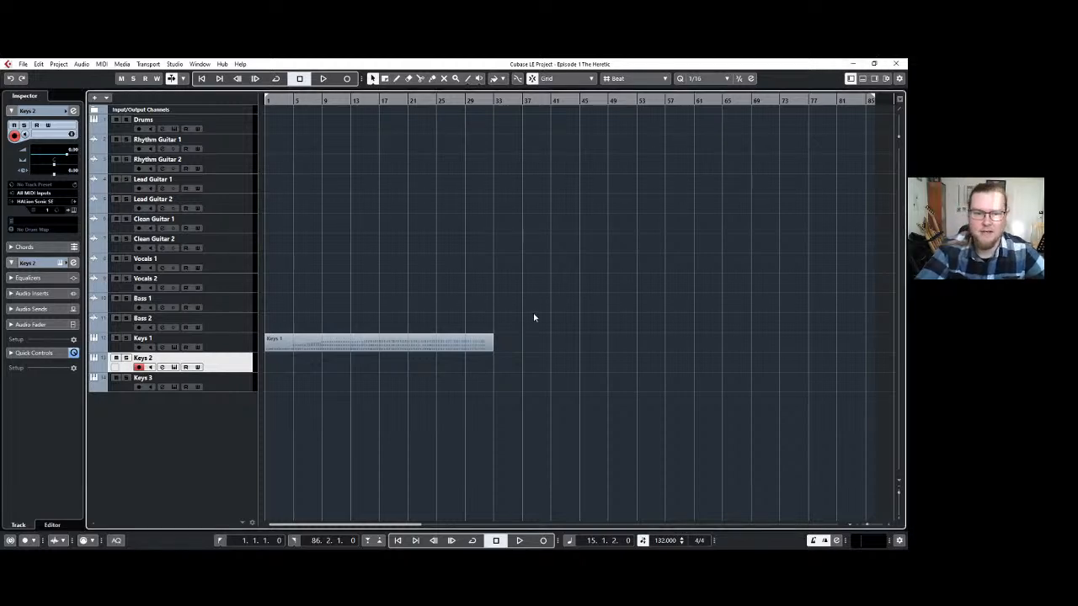
{"action": "left_click", "coordinate": [271, 99]}
{"action": "left_click_drag", "start_coordinate": [270, 99], "coordinate": [251, 109]}
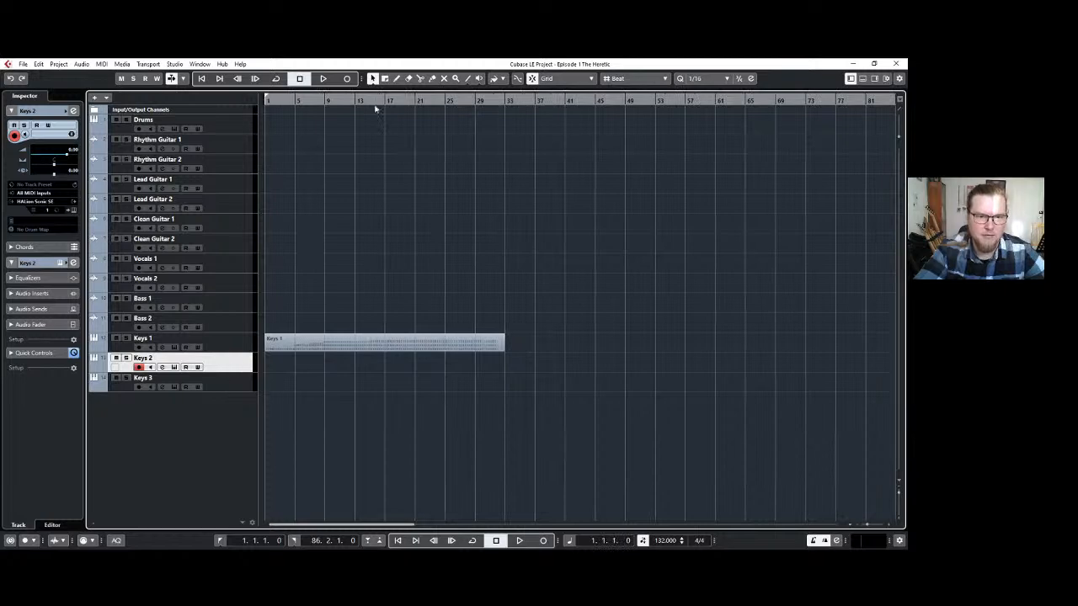
Try recording the Keys 2 part twice from the project start, and discard both takes.
{"action": "left_click", "coordinate": [348, 79]}
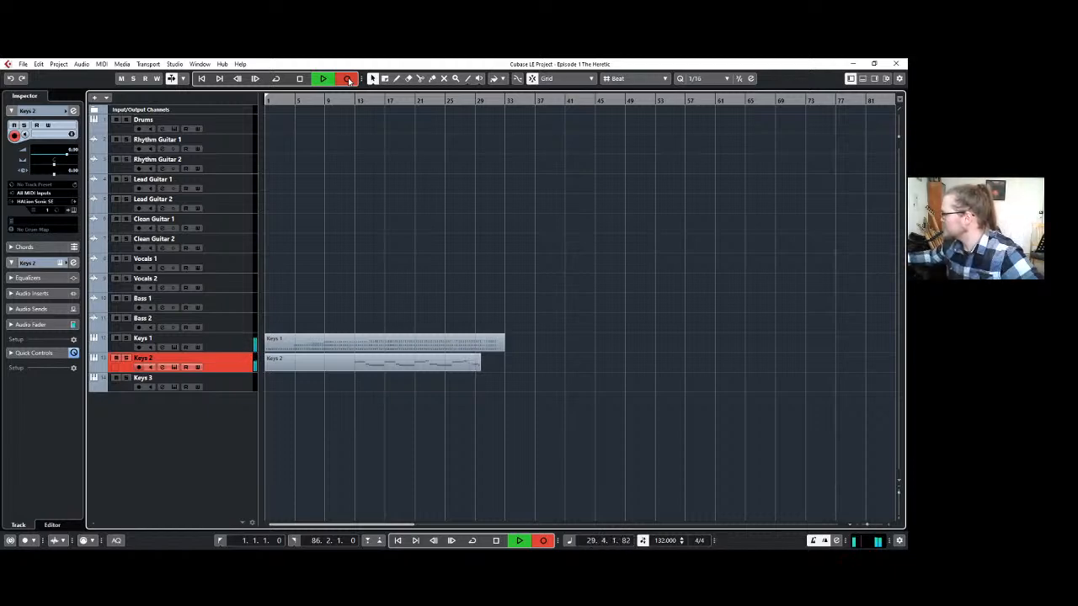
{"action": "key", "text": "space"}
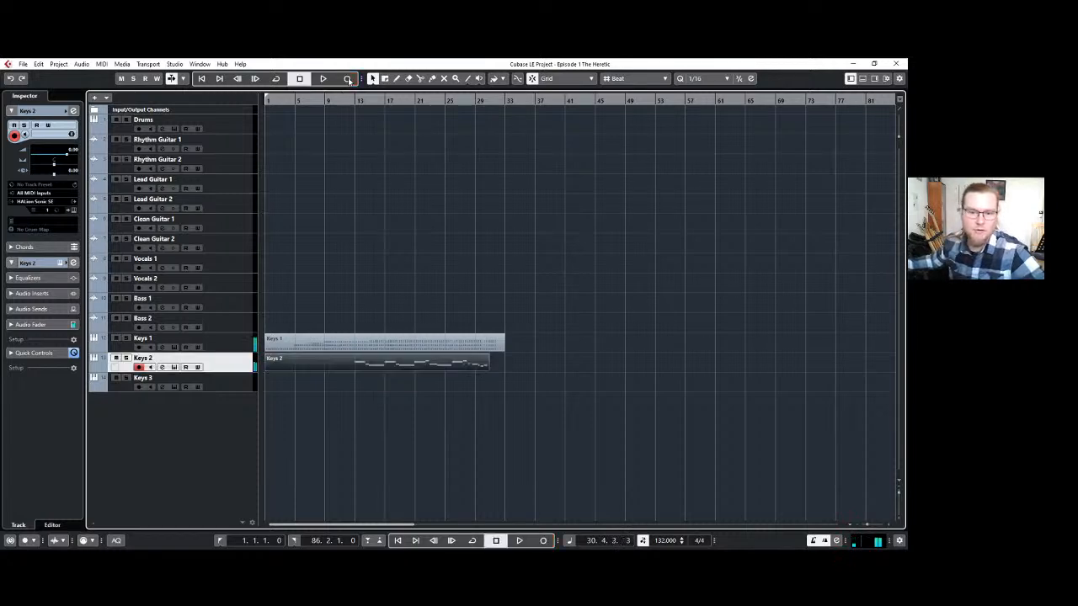
{"action": "key", "text": "ctrl+z"}
{"action": "left_click", "coordinate": [347, 79]}
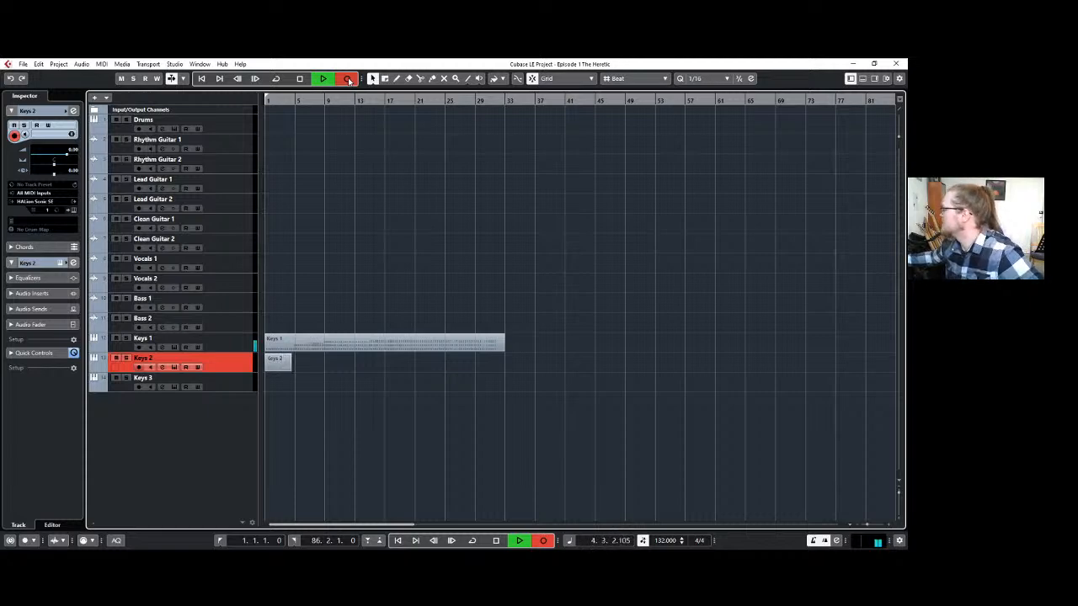
{"action": "key", "text": "space"}
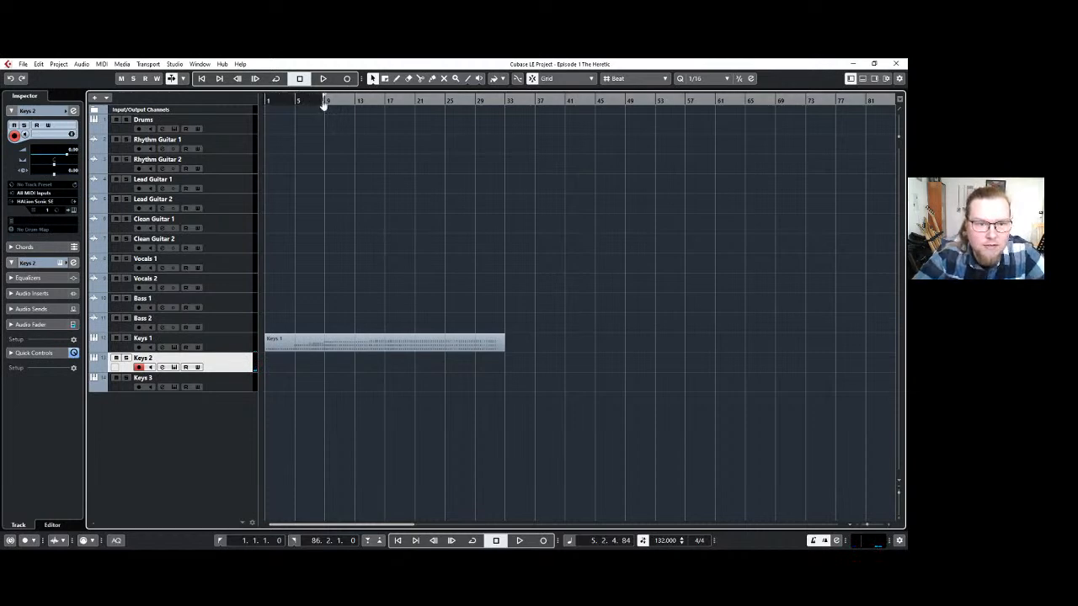
Set the left locator to bar 9 and record a MIDI part on Keys 2 from there to about bar 26.
{"action": "left_click_drag", "start_coordinate": [326, 101], "coordinate": [341, 166]}
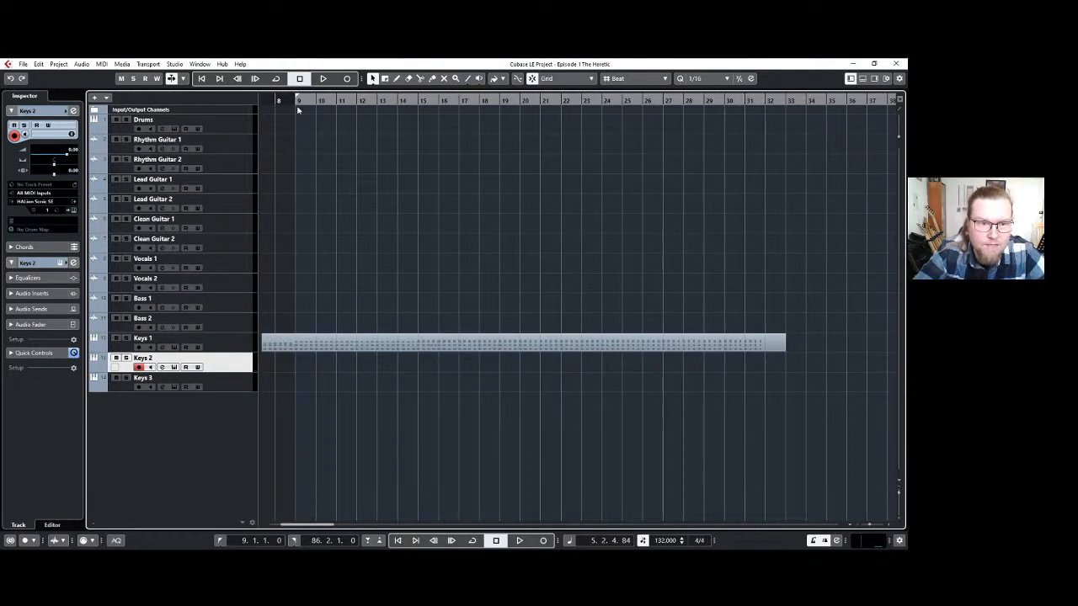
{"action": "left_click", "coordinate": [347, 79]}
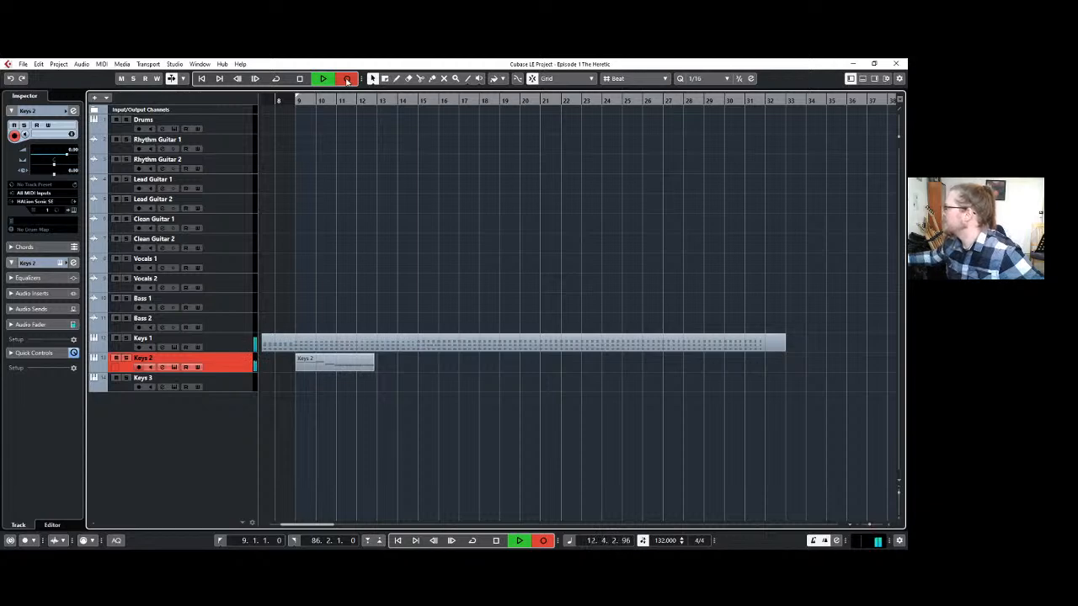
{"action": "left_click", "coordinate": [347, 80]}
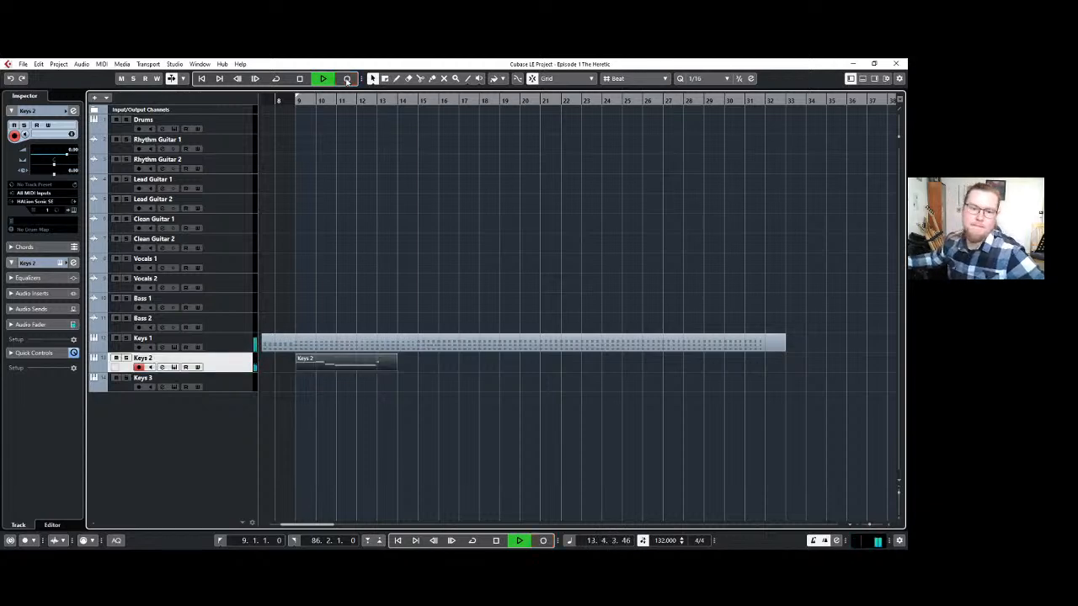
{"action": "key", "text": "space"}
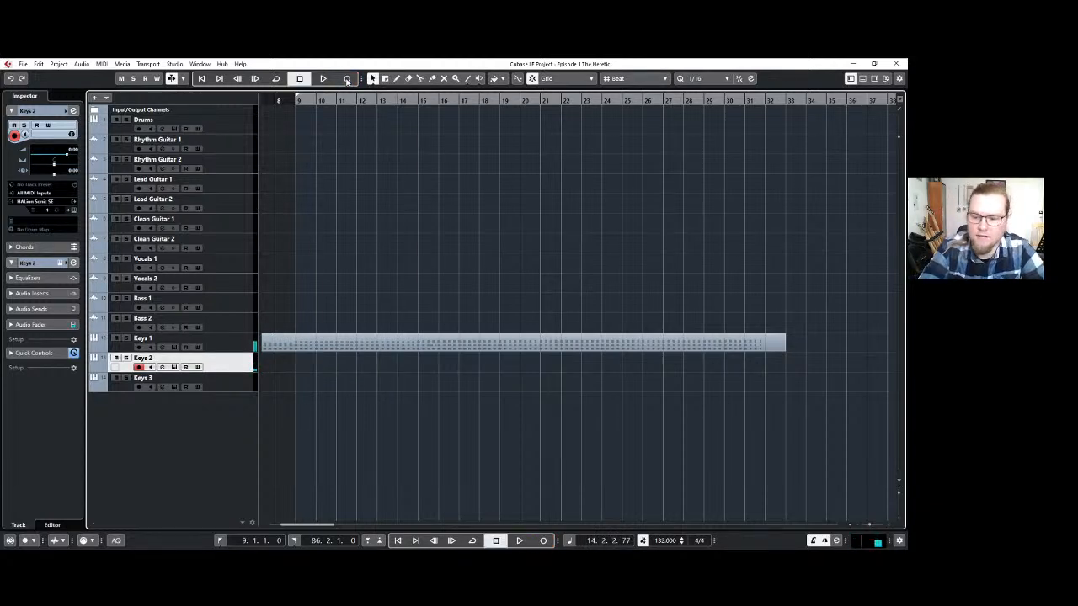
{"action": "left_click", "coordinate": [346, 79]}
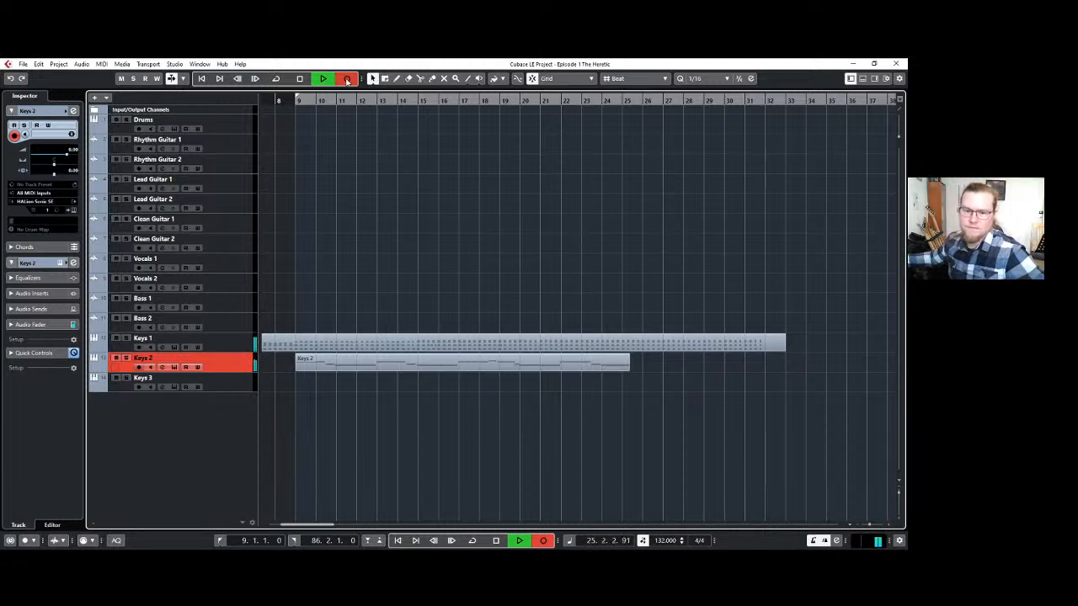
{"action": "key", "text": "space"}
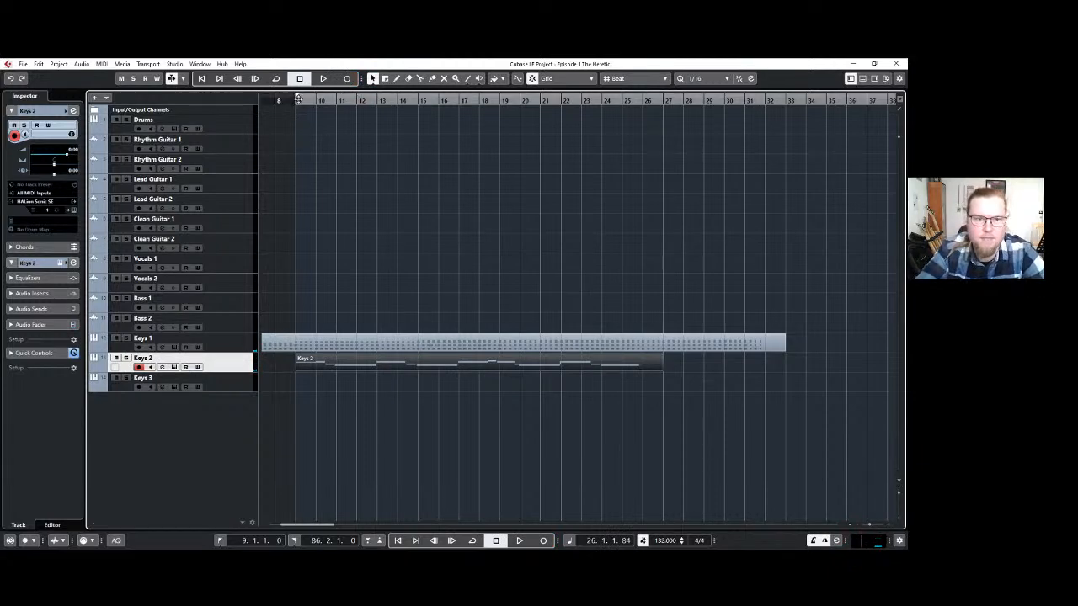
Return the left locator to bar 1 and trim the Keys 1 and Keys 2 parts to end at bar 26.
{"action": "left_click_drag", "start_coordinate": [296, 101], "coordinate": [246, 127]}
{"action": "key", "text": "g"}
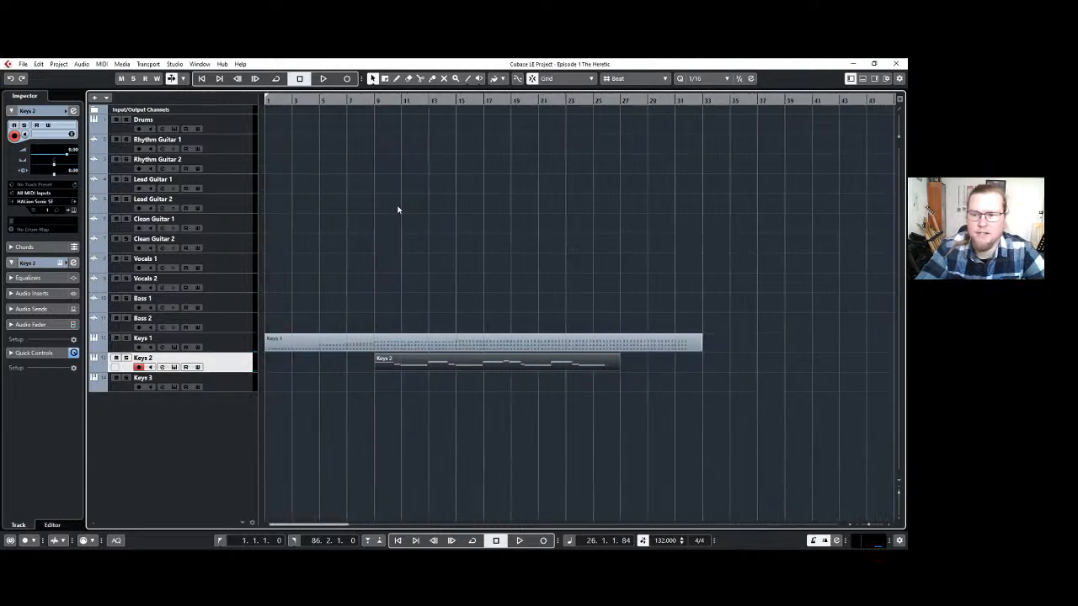
{"action": "left_click", "coordinate": [566, 406]}
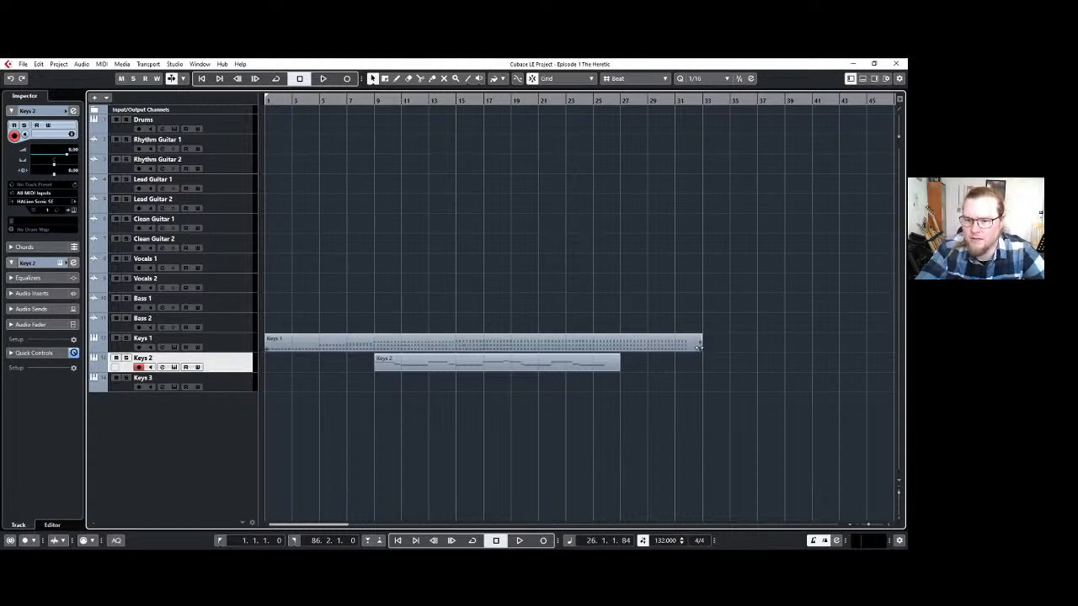
{"action": "left_click_drag", "start_coordinate": [697, 354], "coordinate": [618, 351]}
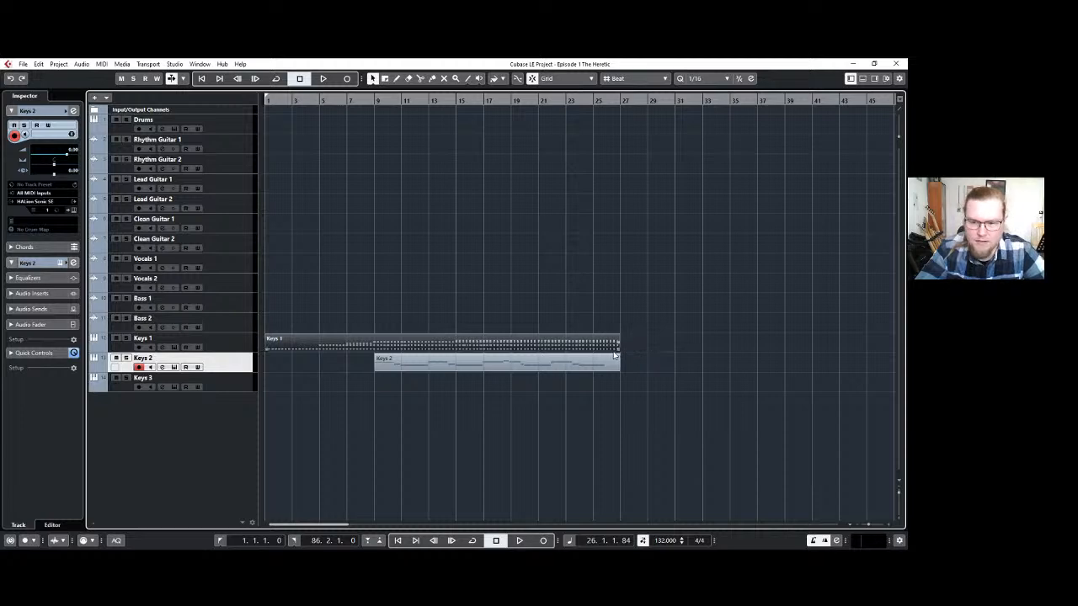
{"action": "scroll", "coordinate": [616, 355], "scroll_direction": "up", "scroll_amount": 2}
{"action": "left_click_drag", "start_coordinate": [623, 346], "coordinate": [601, 367]}
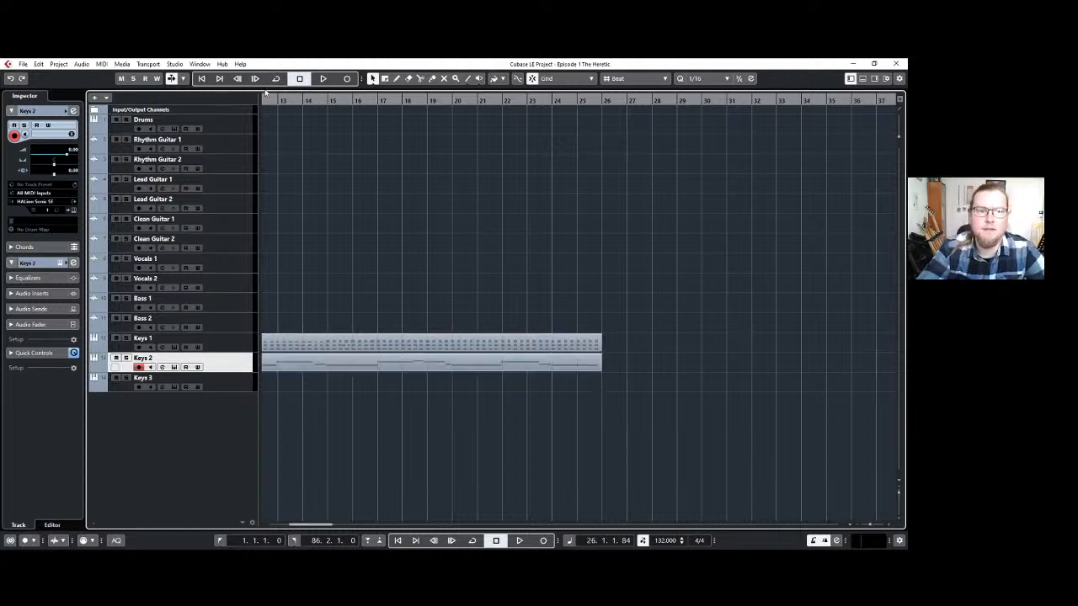
Shift the locator range to start at bar 26, where the keys parts end, and select the Drums track.
{"action": "left_click_drag", "start_coordinate": [271, 96], "coordinate": [846, 109]}
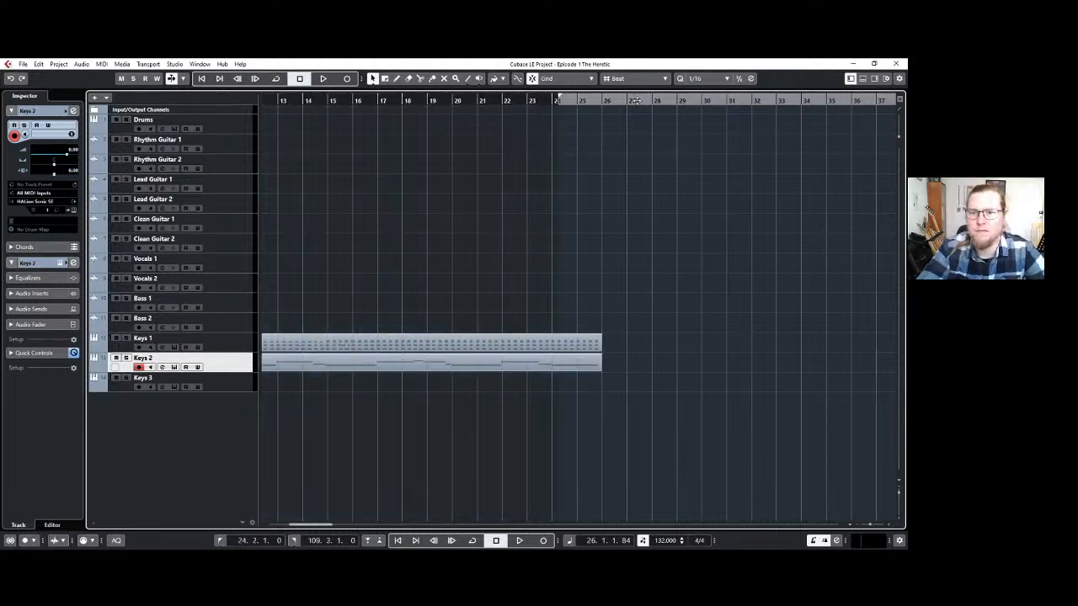
{"action": "left_click_drag", "start_coordinate": [600, 97], "coordinate": [642, 102]}
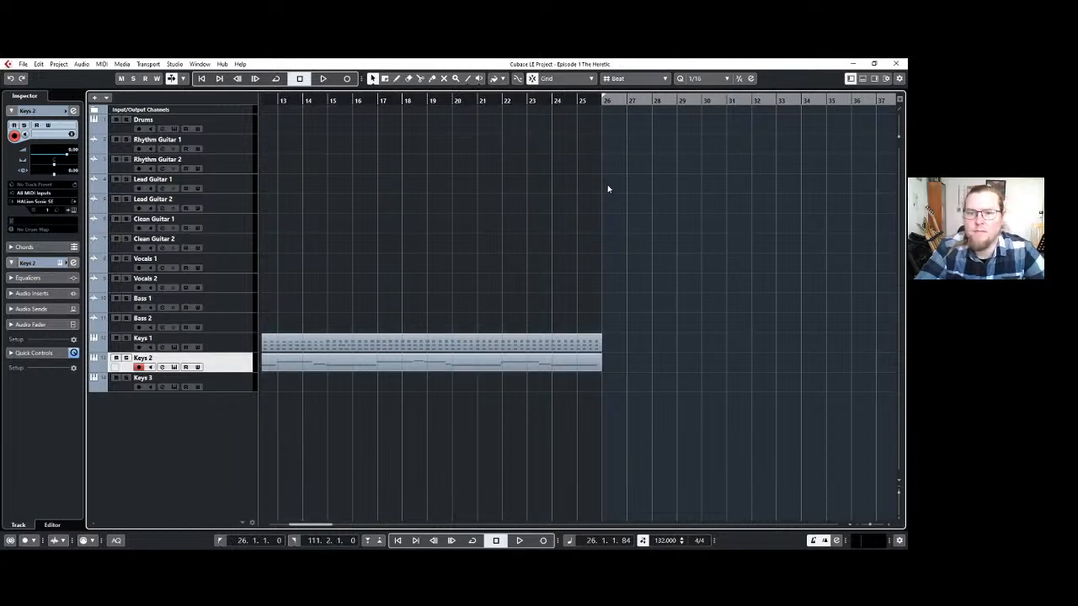
{"action": "key", "text": "h"}
{"action": "key", "text": "h"}
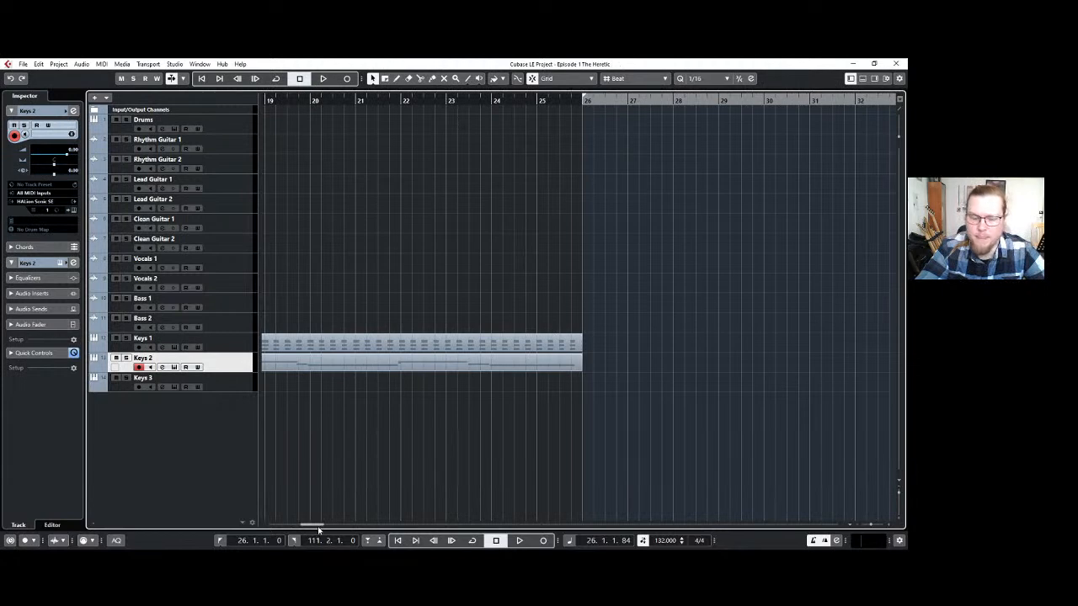
{"action": "left_click_drag", "start_coordinate": [319, 525], "coordinate": [326, 526]}
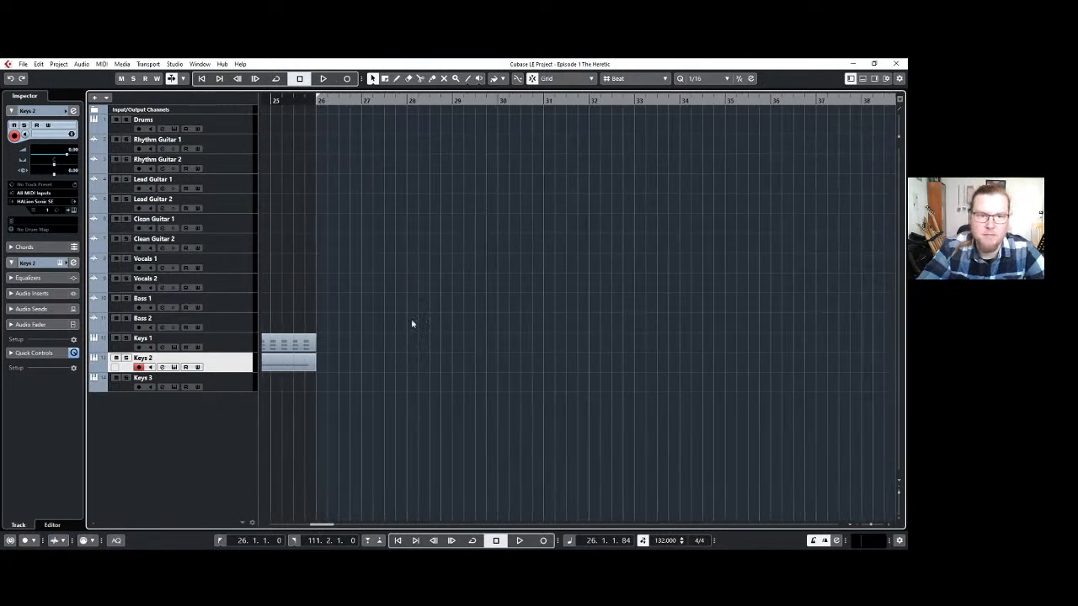
{"action": "key", "text": "g"}
{"action": "key", "text": "g"}
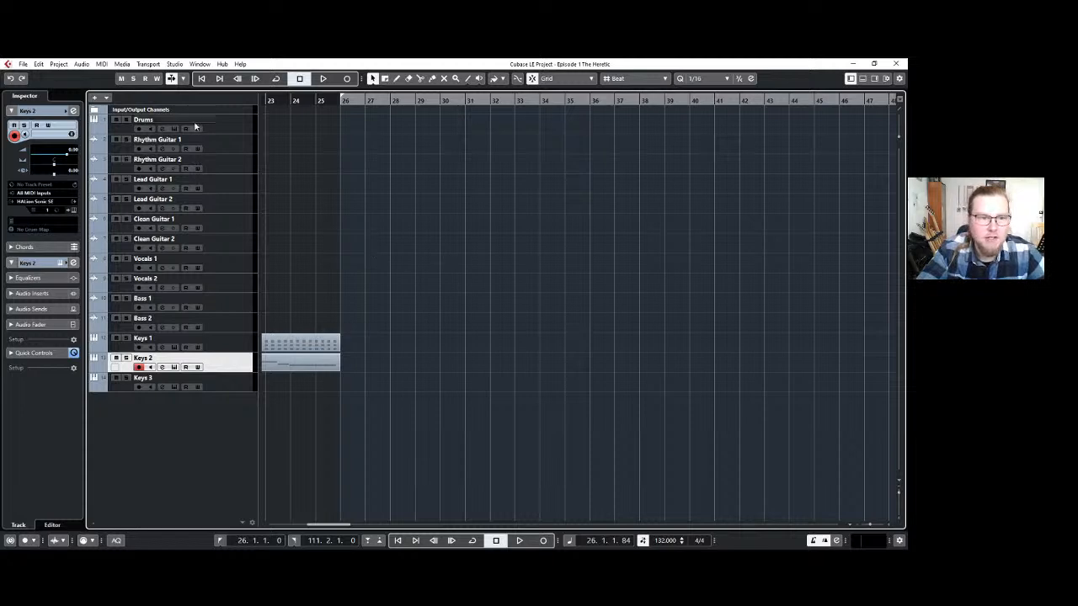
{"action": "left_click", "coordinate": [233, 122]}
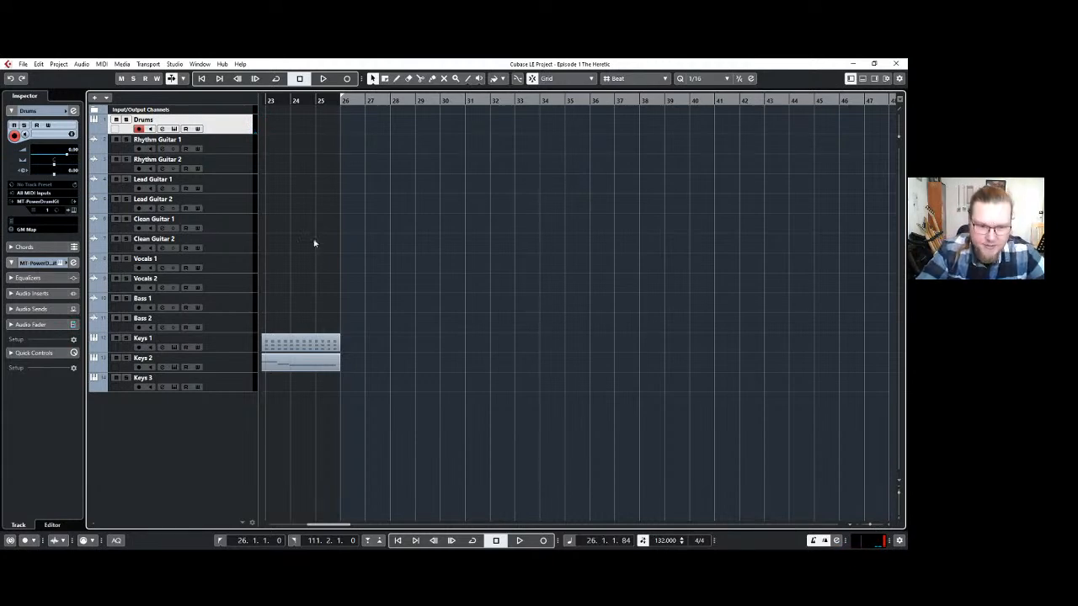
Duplicate the Keys 2 part so the copy starts at bar 26, directly after the original.
{"action": "scroll", "coordinate": [373, 328], "scroll_direction": "left", "scroll_amount": 5}
{"action": "scroll", "coordinate": [376, 318], "scroll_direction": "left", "scroll_amount": 5}
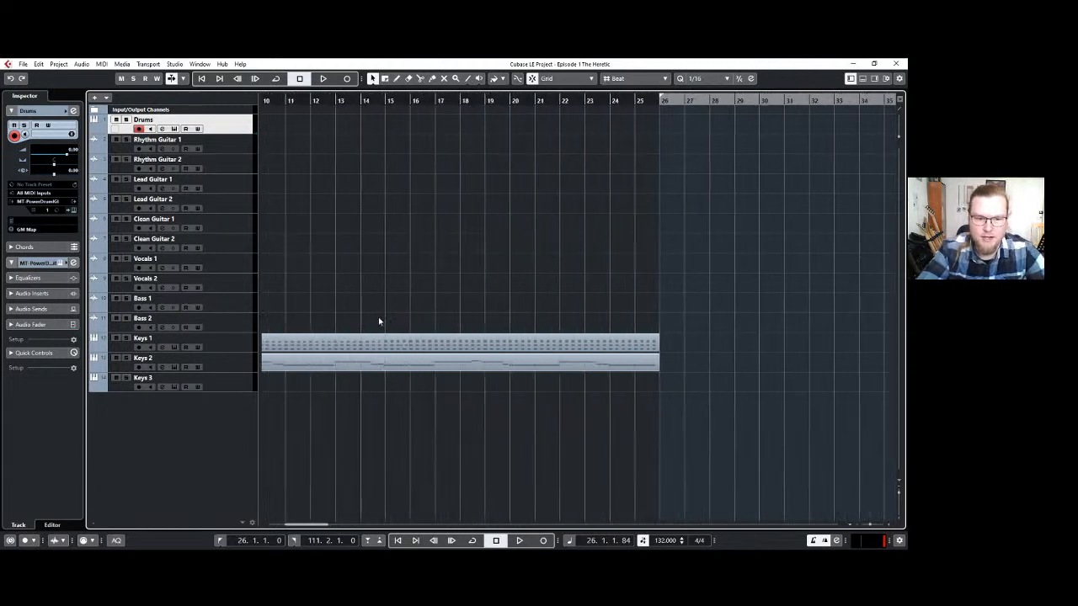
{"action": "scroll", "coordinate": [376, 315], "scroll_direction": "down", "scroll_amount": 2, "text": "ctrl"}
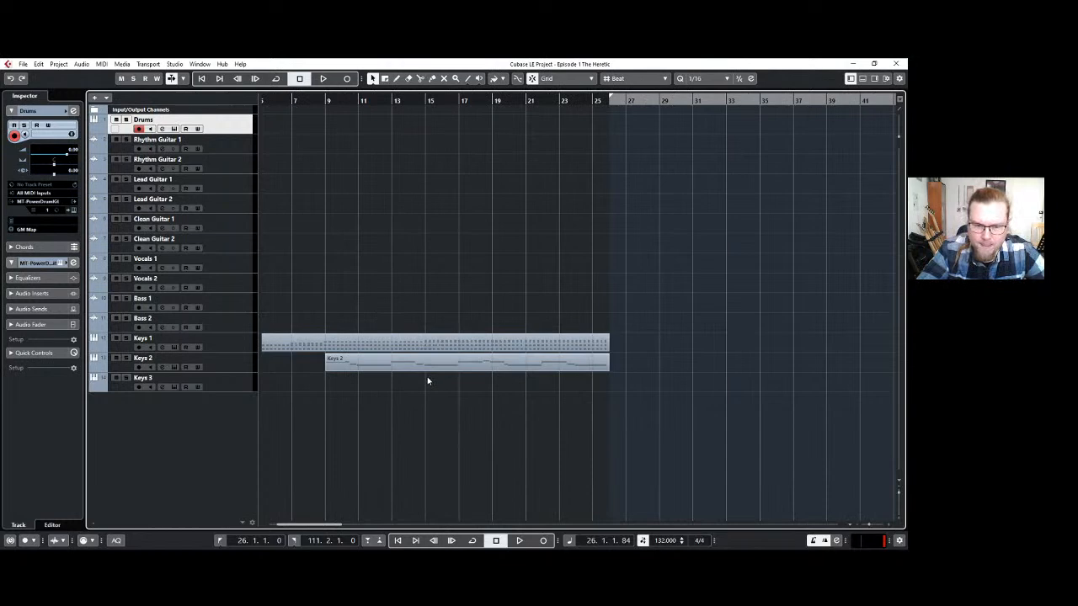
{"action": "left_click", "coordinate": [606, 364]}
{"action": "key", "text": "ctrl+d"}
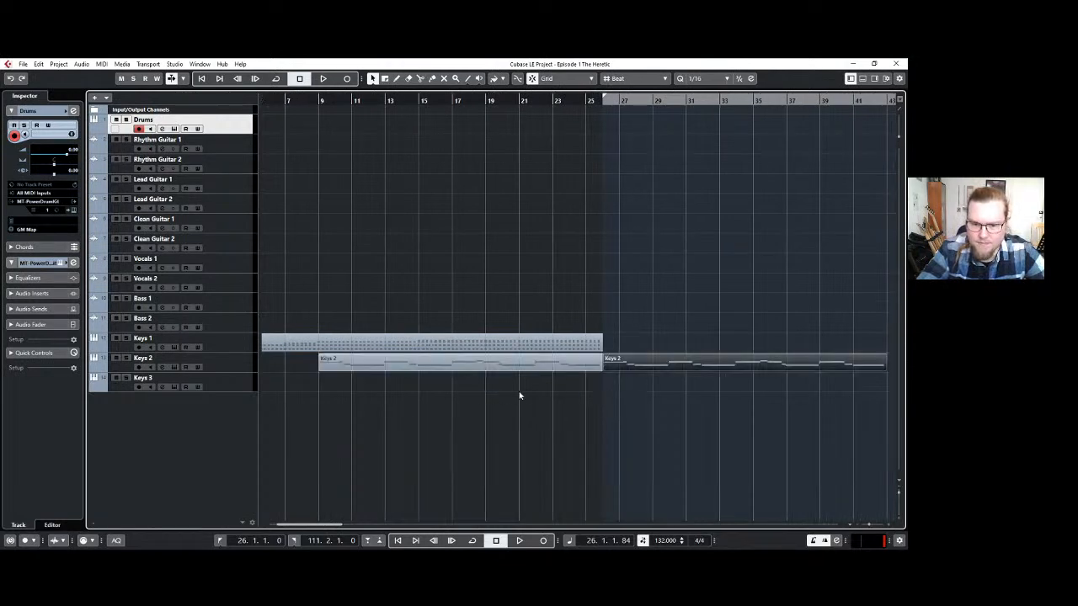
Split the Keys 1 part at bar 15 and repeat its second piece twice from bar 26 onward.
{"action": "key", "text": "3"}
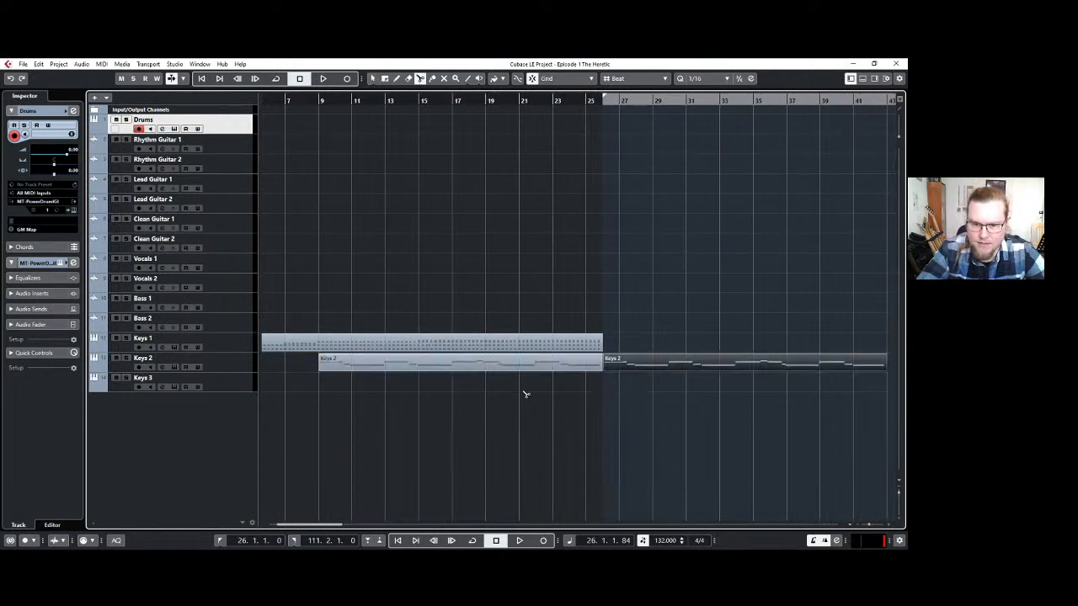
{"action": "left_click", "coordinate": [421, 342]}
{"action": "key", "text": "1"}
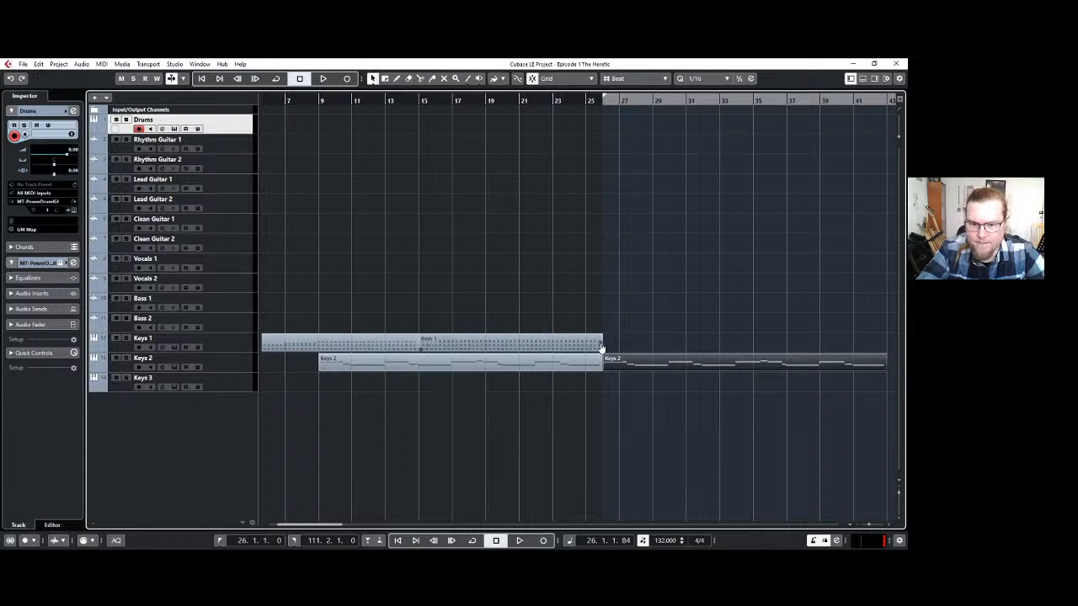
{"action": "left_click_drag", "start_coordinate": [601, 347], "coordinate": [770, 421]}
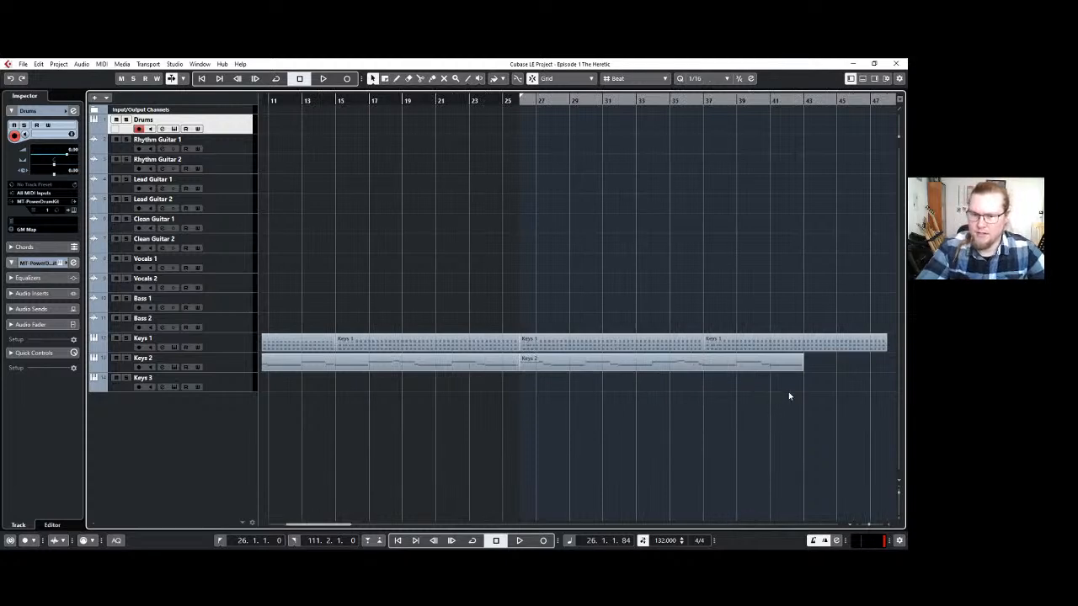
{"action": "scroll", "coordinate": [583, 225], "scroll_direction": "up", "scroll_amount": 2}
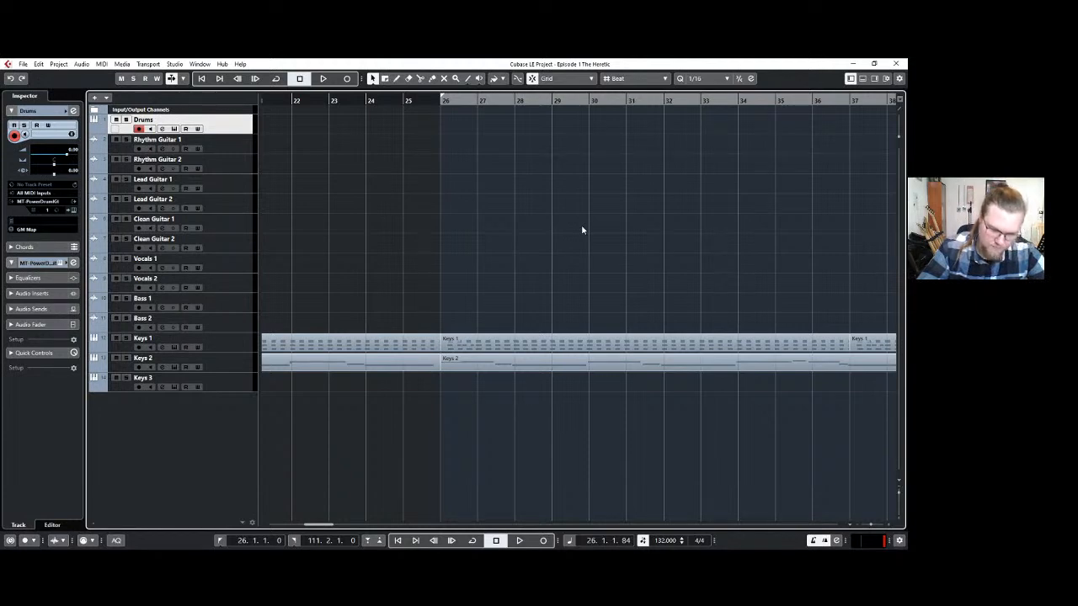
Open the Keys 3 track's HALion Sonic SE instrument and move the Keys 2 part at bar 26 straight down onto the Keys 3 track.
{"action": "left_click", "coordinate": [239, 385]}
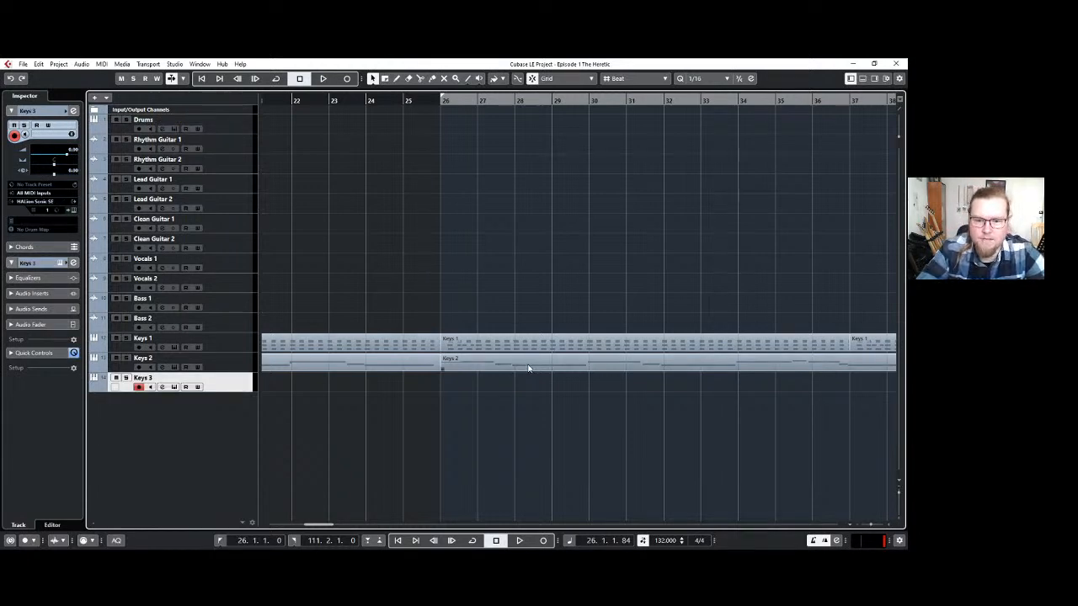
{"action": "left_click", "coordinate": [73, 211]}
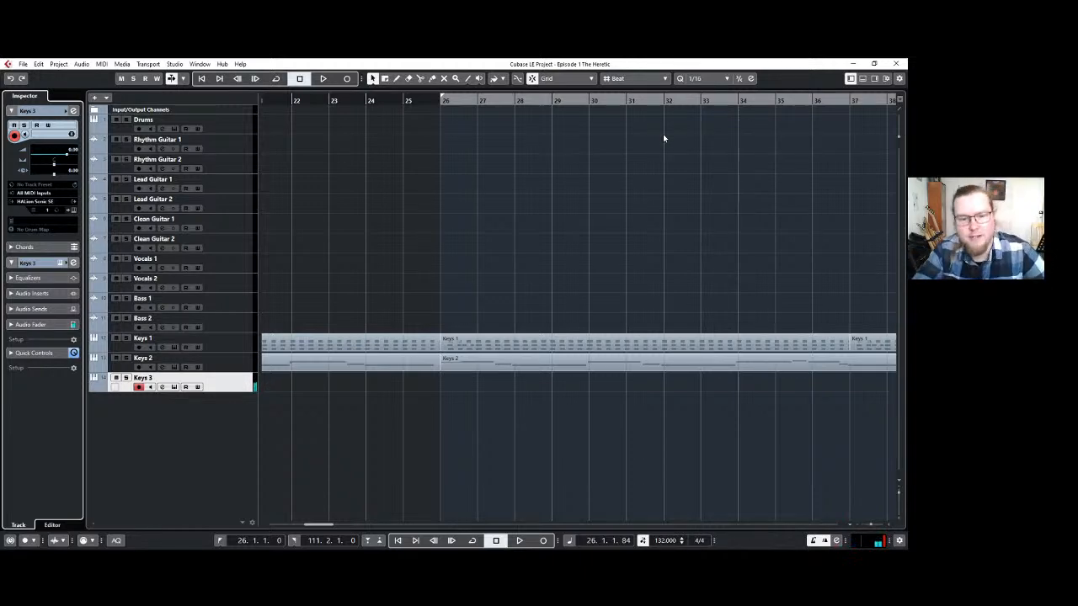
{"action": "left_click", "coordinate": [478, 370]}
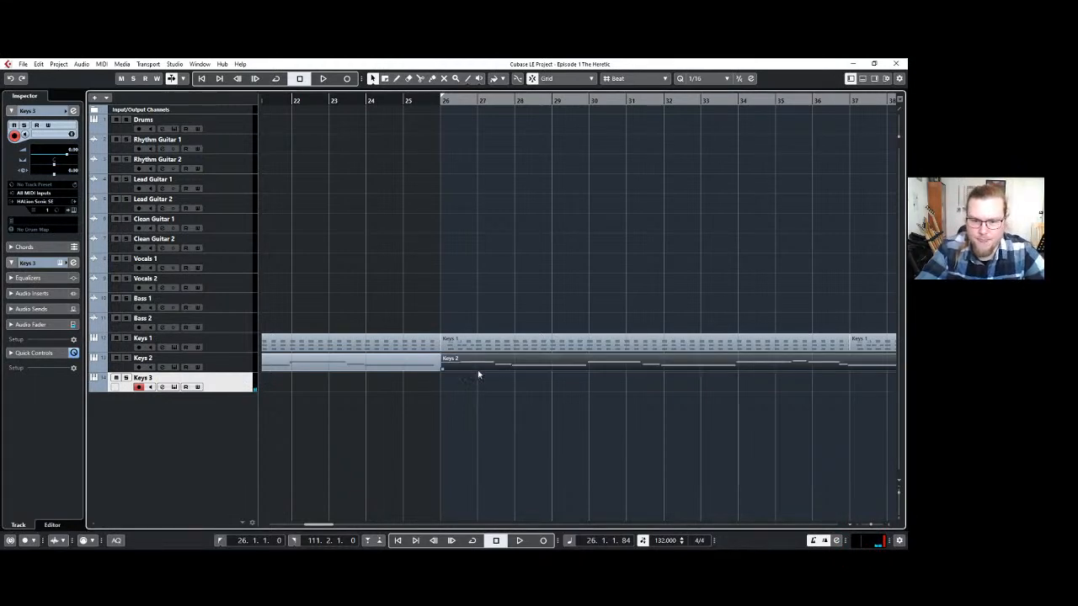
{"action": "left_click_drag", "start_coordinate": [475, 367], "coordinate": [477, 389]}
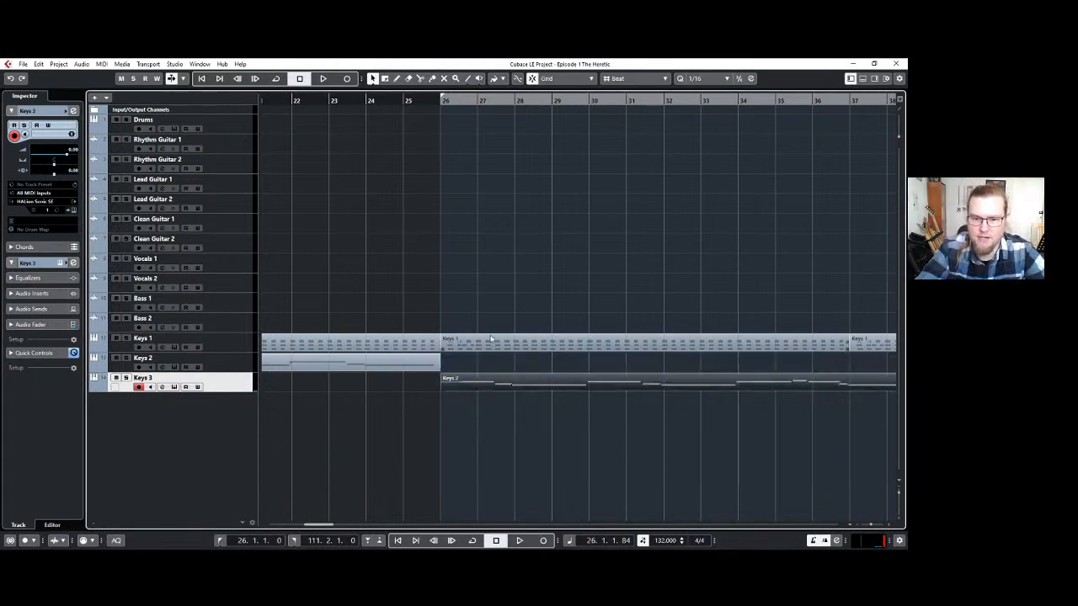
Play back the arrangement from bar 13 and across the bar 26 transition to hear the Keys 3 sound enter.
{"action": "scroll", "coordinate": [514, 364], "scroll_direction": "down", "scroll_amount": 3}
{"action": "scroll", "coordinate": [515, 365], "scroll_direction": "down", "scroll_amount": 2}
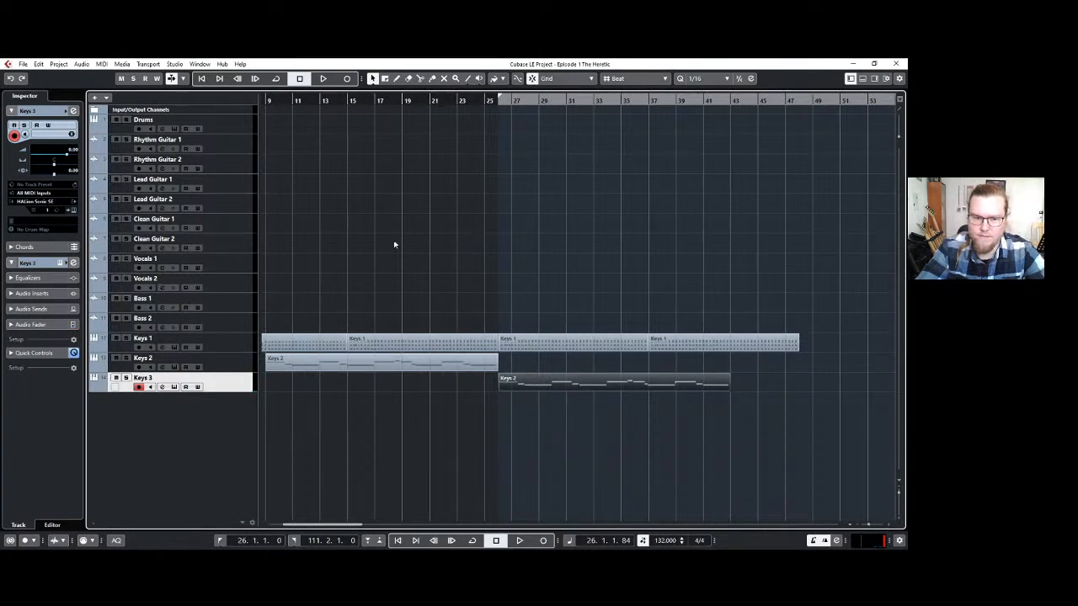
{"action": "left_click", "coordinate": [321, 99]}
{"action": "key", "text": "space"}
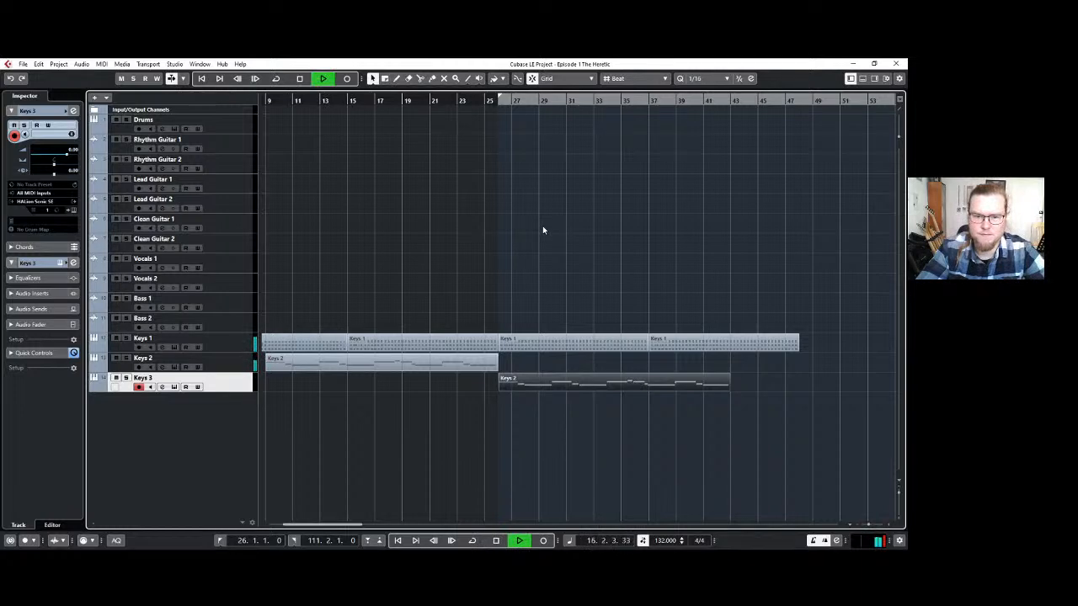
{"action": "left_click", "coordinate": [485, 100]}
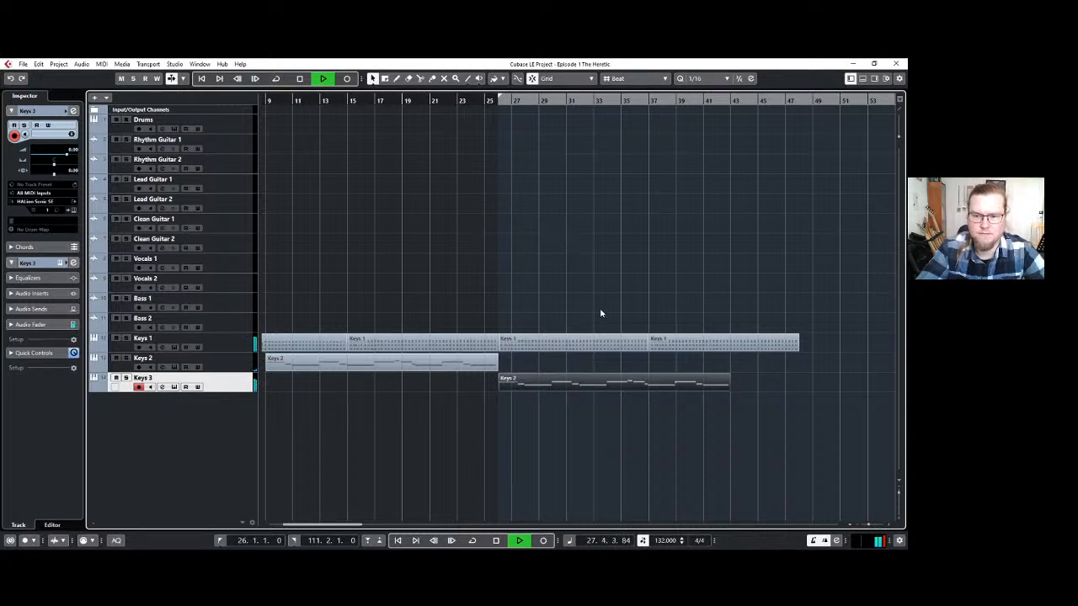
{"action": "key", "text": "space"}
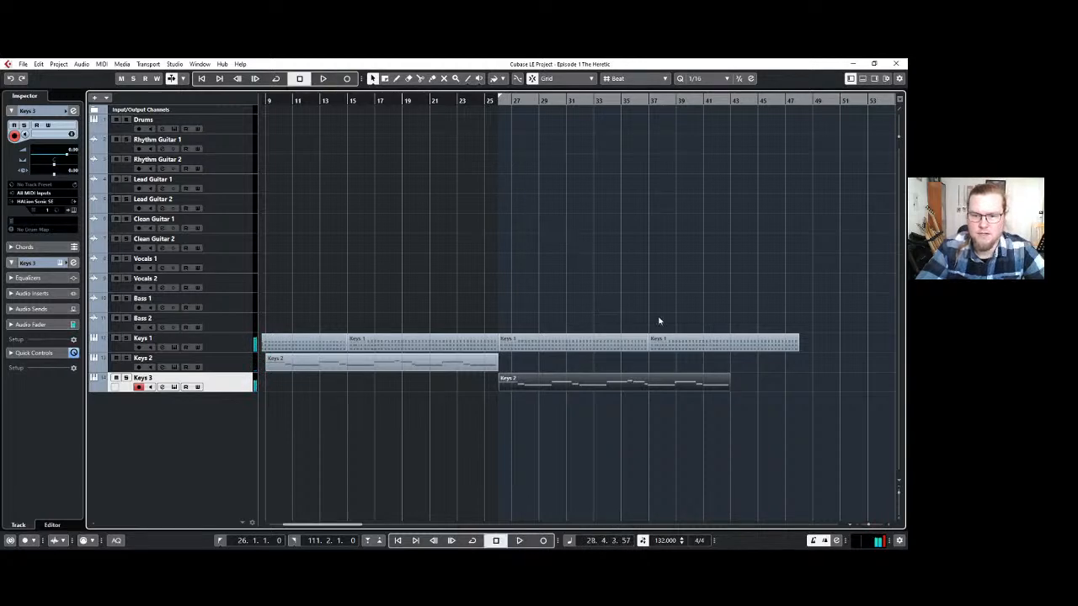
Delete the two Keys 1 copies that follow bar 26.
{"action": "left_click", "coordinate": [695, 380]}
{"action": "left_click", "coordinate": [603, 344]}
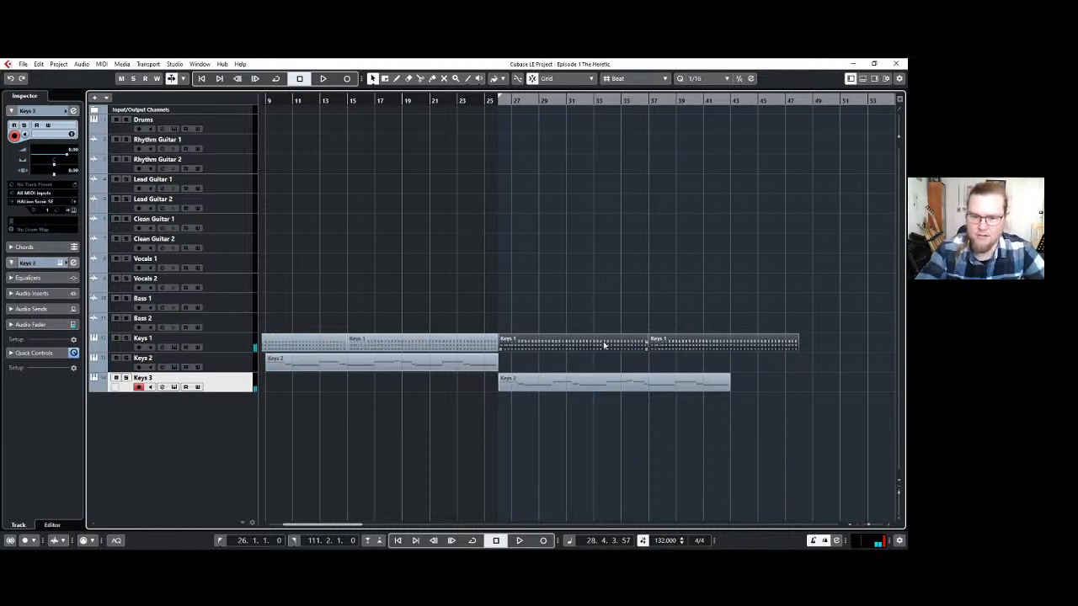
{"action": "key", "text": "Delete"}
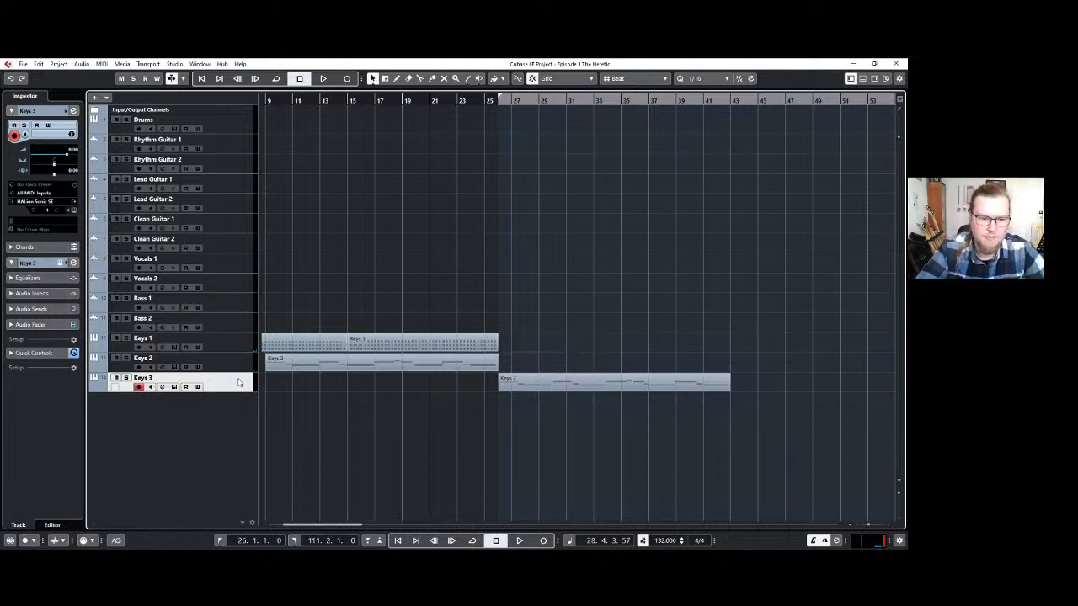
Duplicate the Keys 3 track, clear its copied part and record a sustained two-note MIDI part on it from bar 26 to about bar 42.
{"action": "key", "text": "ctrl+shift+d"}
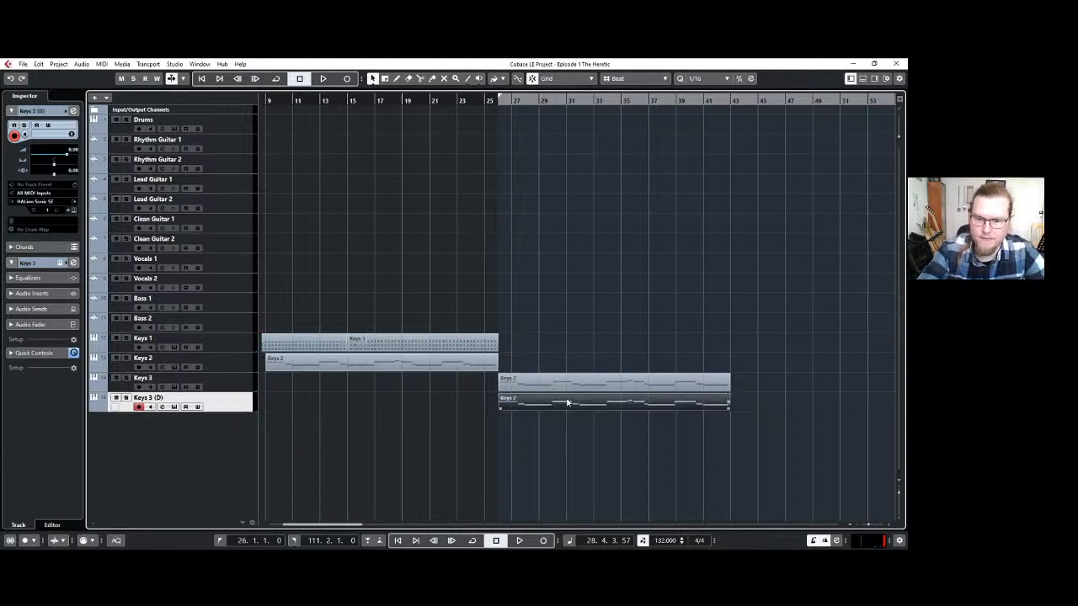
{"action": "key", "text": "Delete"}
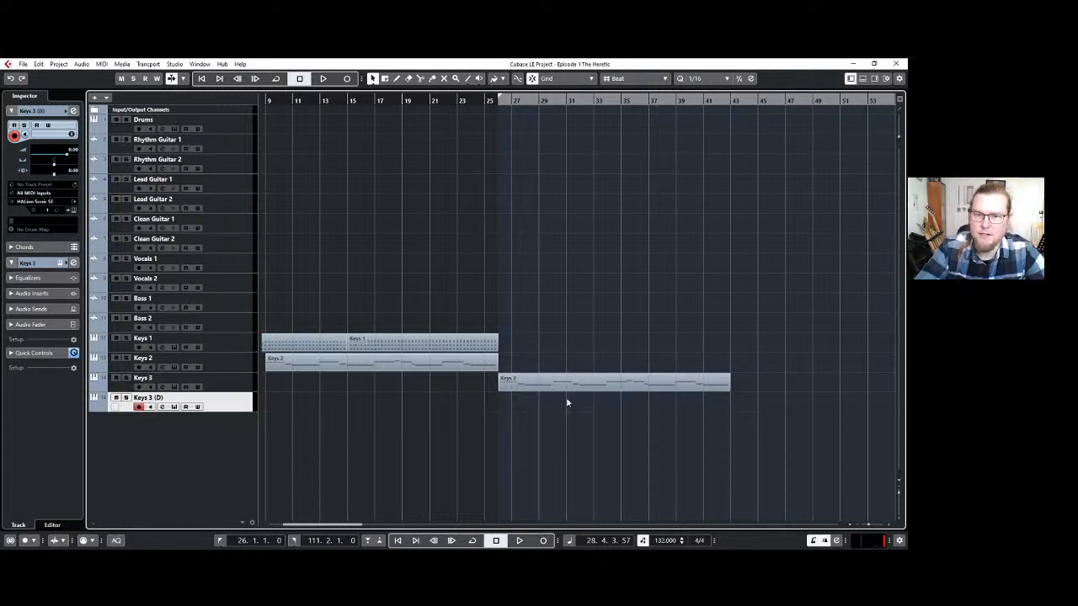
{"action": "left_click", "coordinate": [348, 80]}
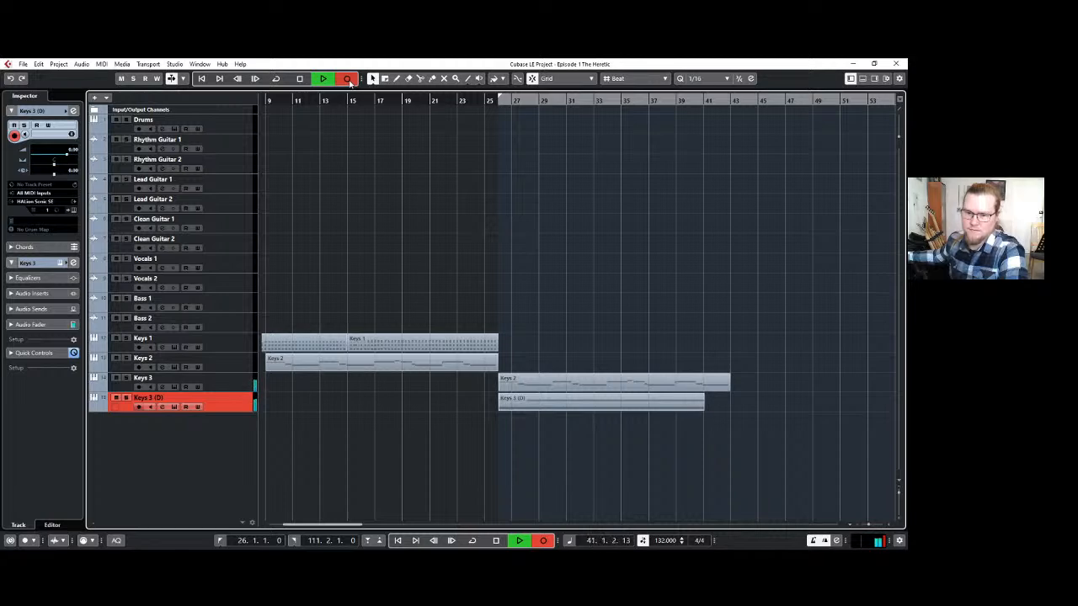
{"action": "left_click", "coordinate": [347, 78]}
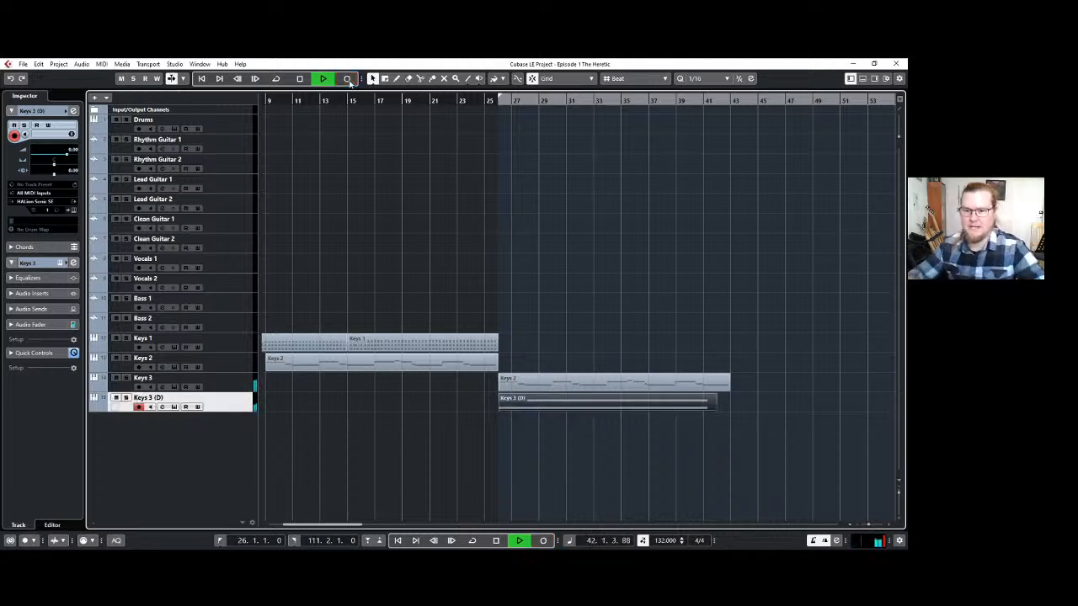
{"action": "key", "text": "space"}
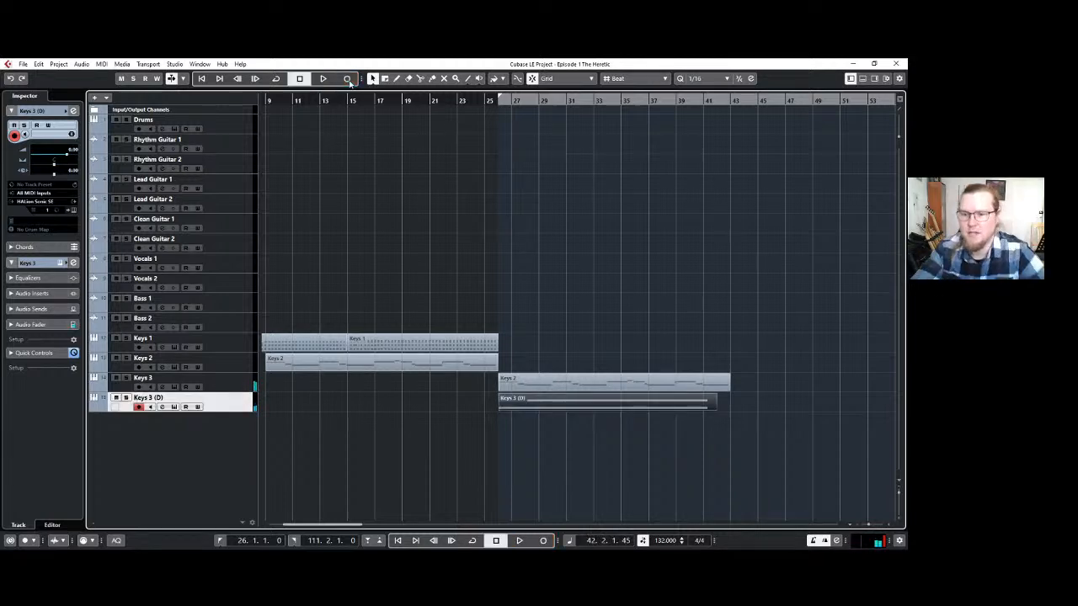
Lengthen both sustained notes in the duplicate Keys 3 track's part to end just before bar 43, and close the editor.
{"action": "double_click", "coordinate": [709, 406]}
{"action": "scroll", "coordinate": [734, 451], "scroll_direction": "down", "scroll_amount": 1}
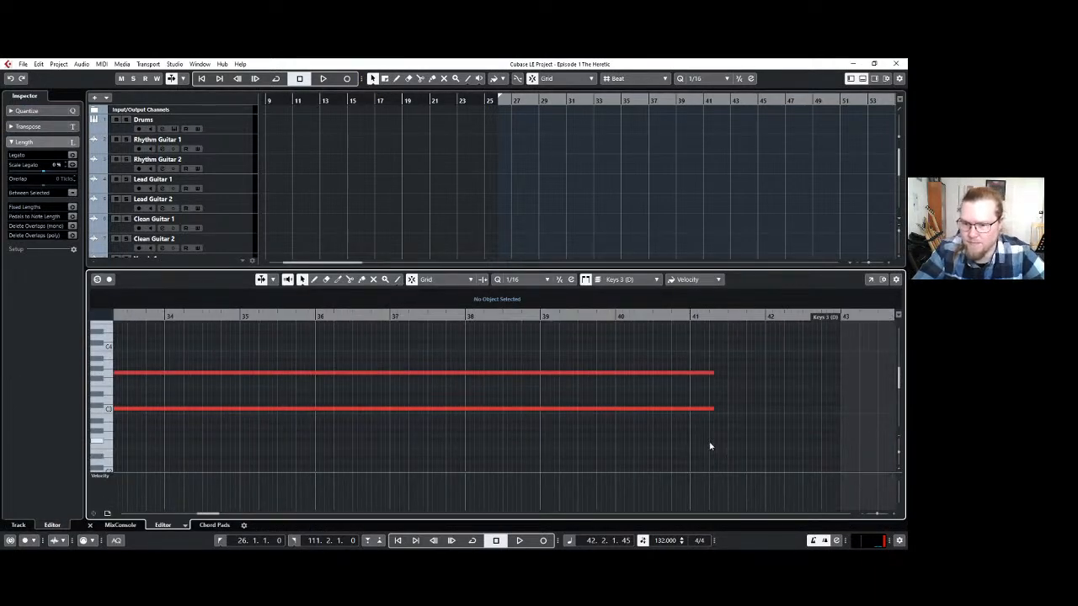
{"action": "key", "text": "ctrl+a"}
{"action": "left_click_drag", "start_coordinate": [711, 372], "coordinate": [833, 365]}
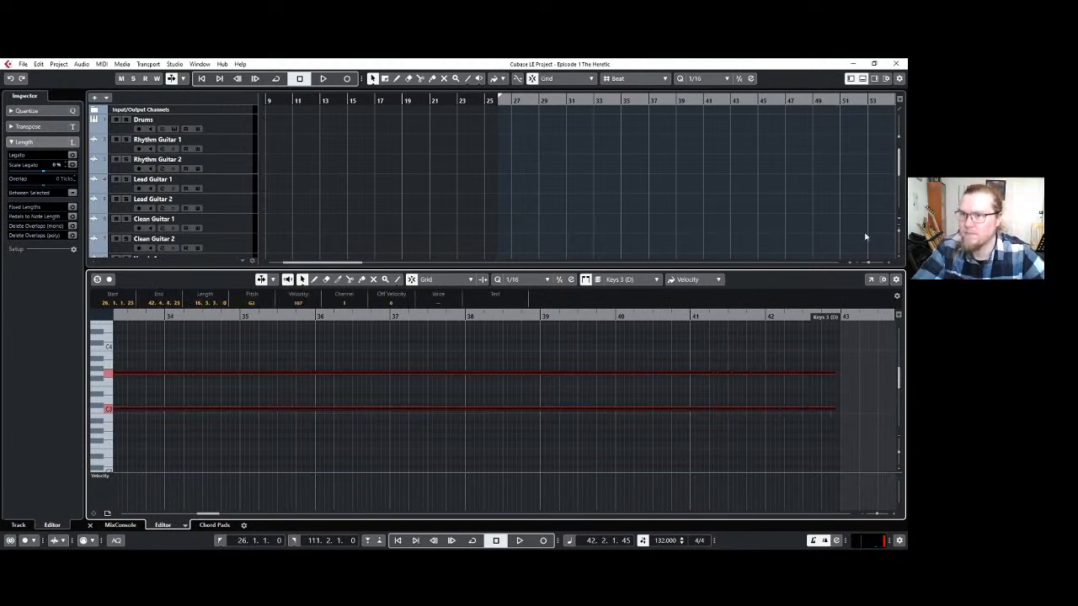
{"action": "left_click", "coordinate": [868, 79]}
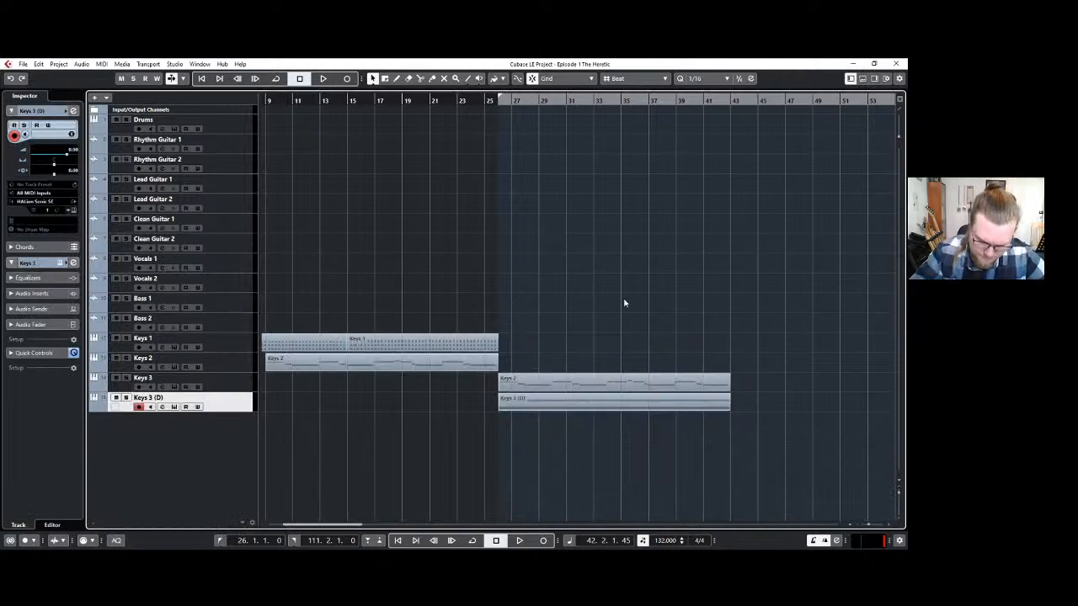
Record a MIDI drum part on the Drums track from bar 26 to about bar 43.
{"action": "left_click", "coordinate": [228, 131]}
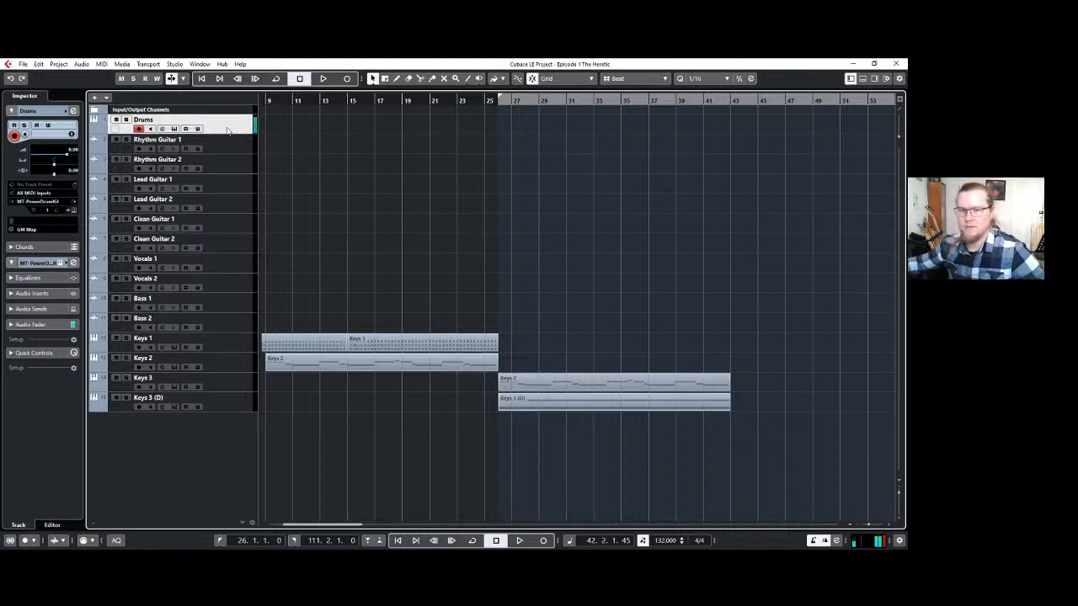
{"action": "key", "text": "KP_Multiply"}
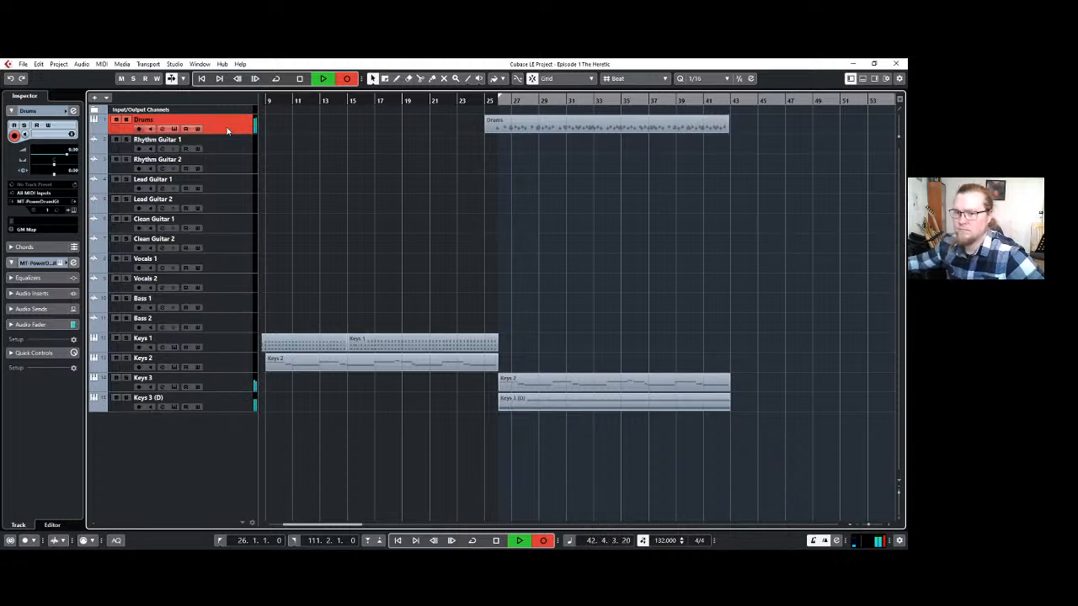
{"action": "key", "text": "space"}
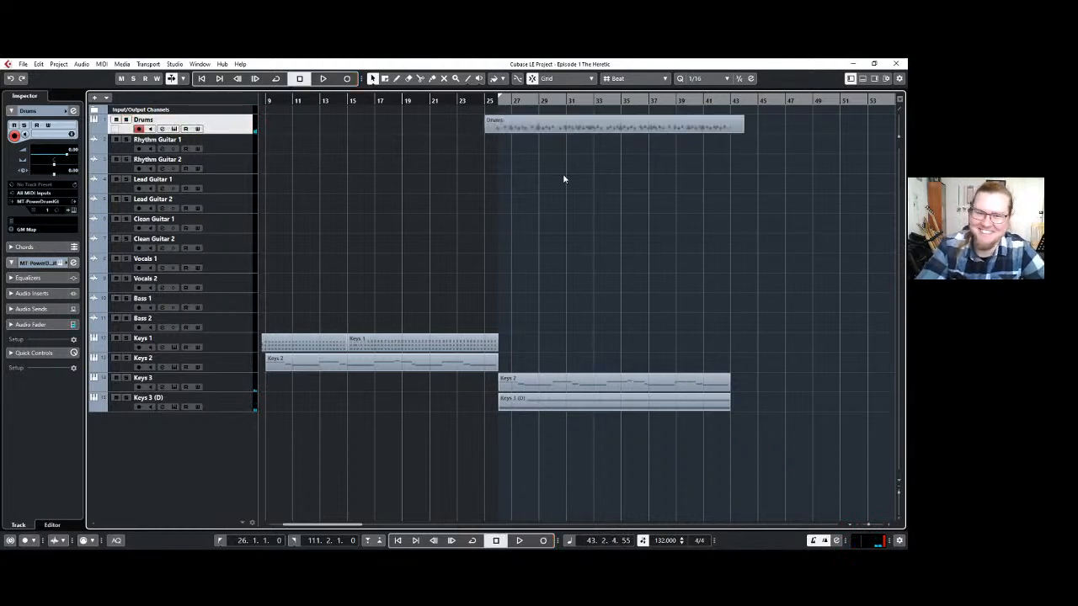
Trim the Drums part to run from about bar 25.5 to bar 43, and shift the locator range to start at bar 43.
{"action": "left_click_drag", "start_coordinate": [491, 130], "coordinate": [486, 99]}
{"action": "left_click", "coordinate": [513, 143]}
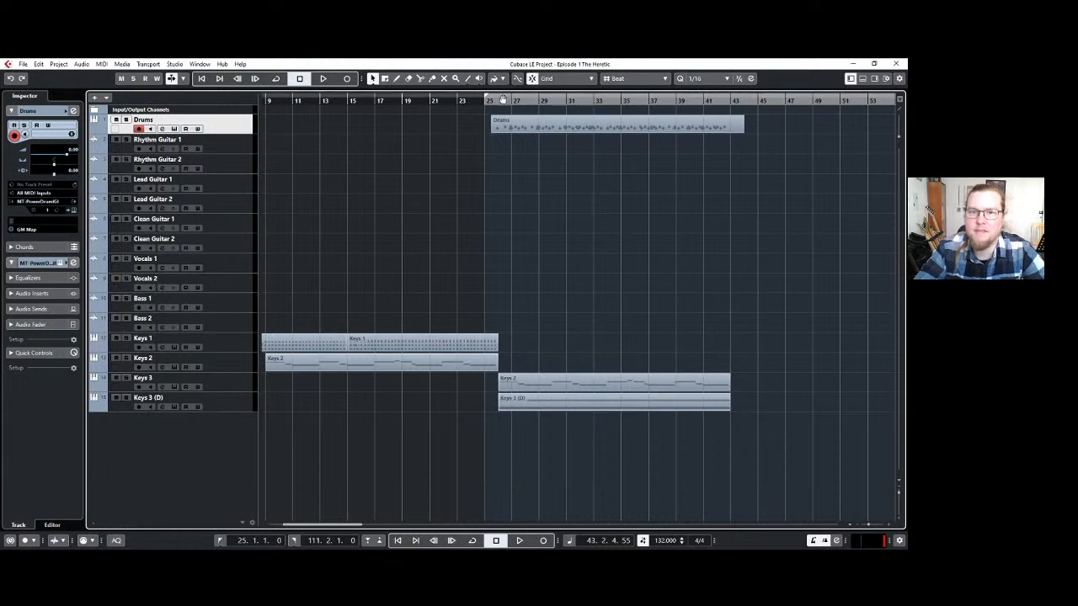
{"action": "left_click_drag", "start_coordinate": [502, 99], "coordinate": [747, 99]}
{"action": "left_click_drag", "start_coordinate": [350, 527], "coordinate": [405, 527]}
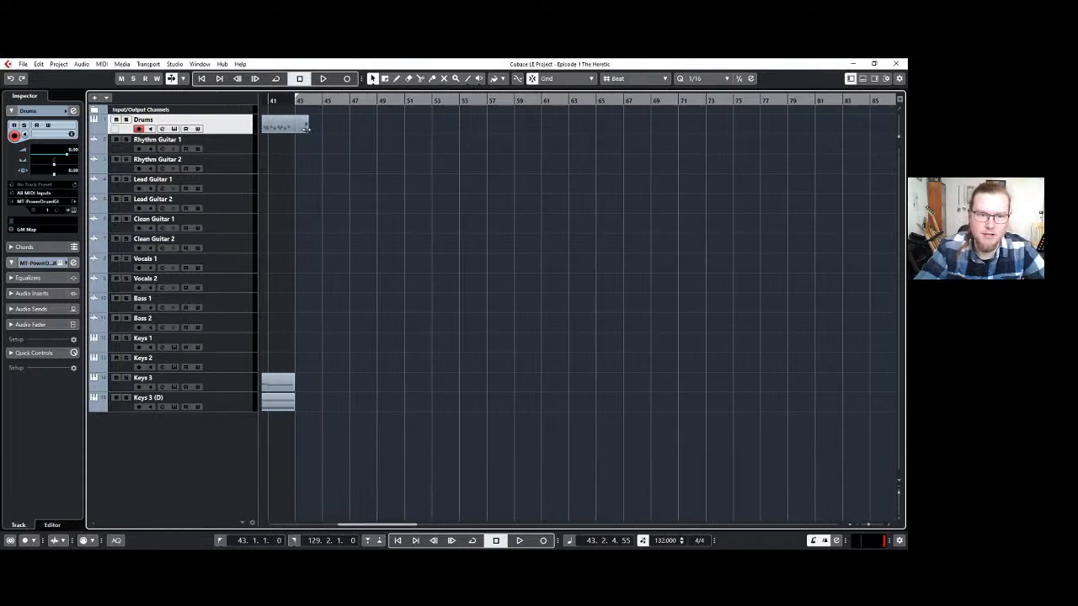
{"action": "left_click_drag", "start_coordinate": [308, 132], "coordinate": [295, 131]}
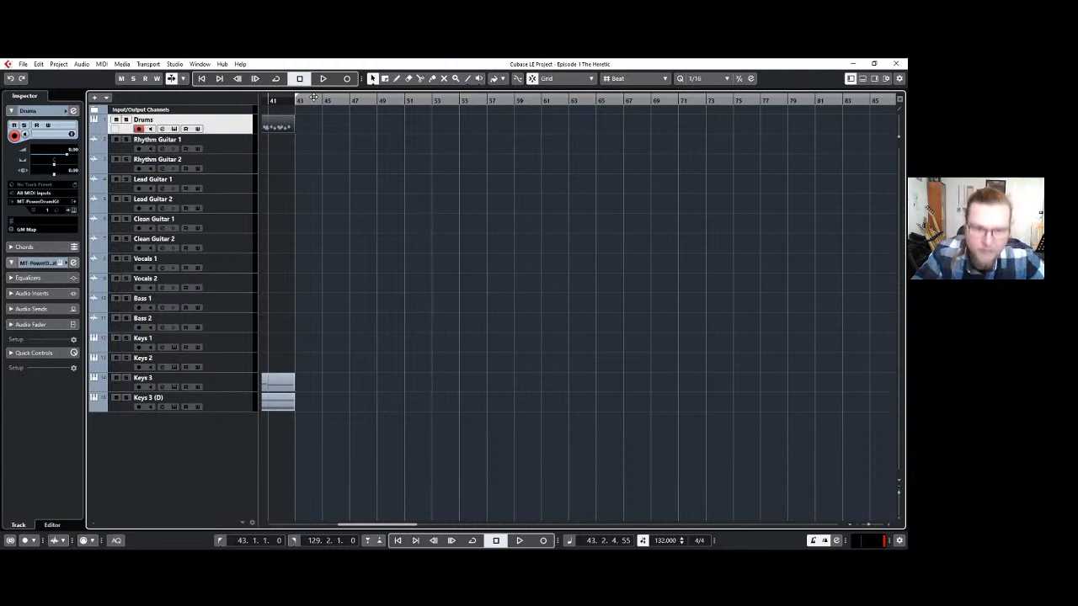
Add a 1/16 Hand Clap fill from bar 42 to bar 43 in the Drums part, removing the hits past its end.
{"action": "scroll", "coordinate": [286, 150], "scroll_direction": "left", "scroll_amount": 2}
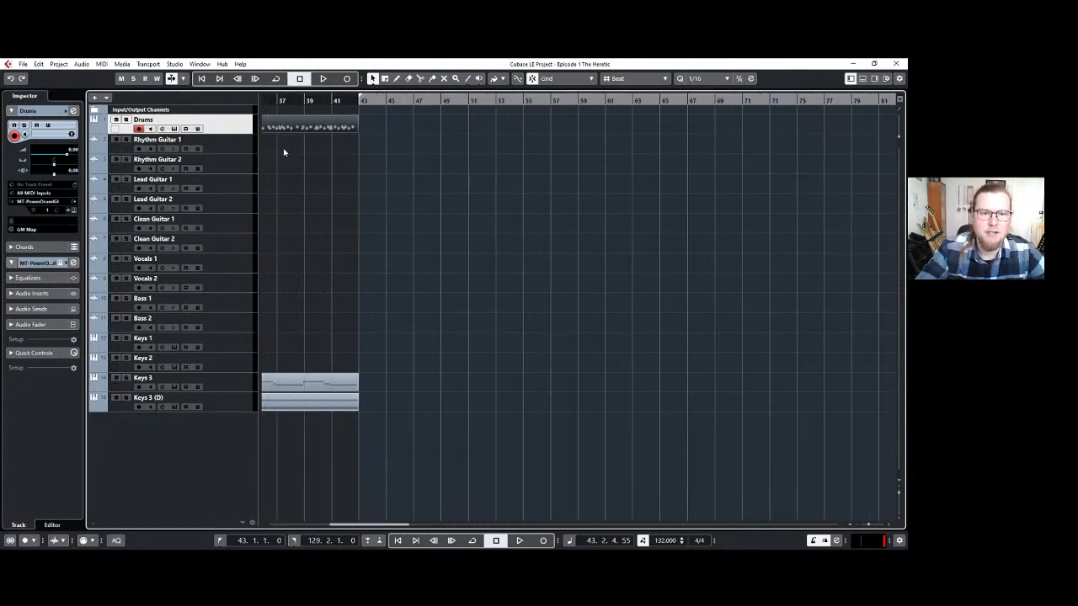
{"action": "double_click", "coordinate": [339, 127]}
{"action": "scroll", "coordinate": [679, 361], "scroll_direction": "left", "scroll_amount": 3}
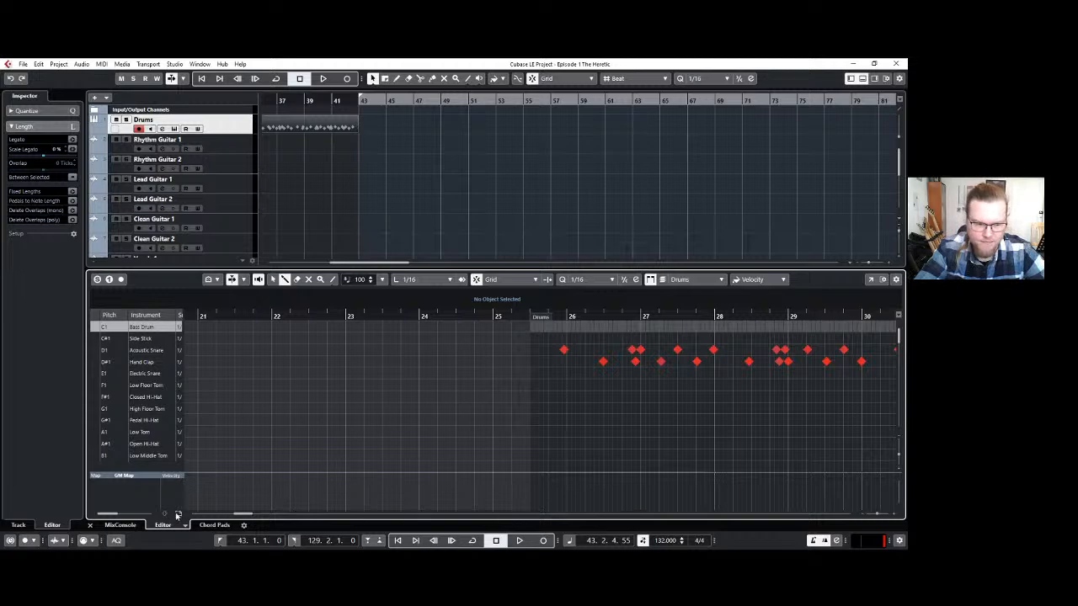
{"action": "left_click_drag", "start_coordinate": [242, 515], "coordinate": [279, 521]}
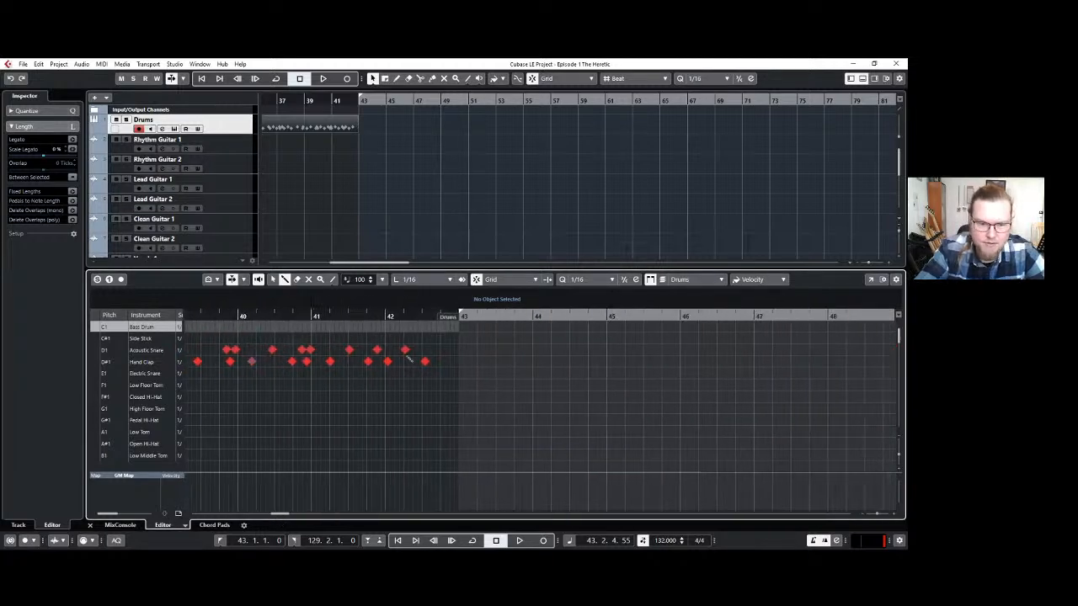
{"action": "left_click_drag", "start_coordinate": [396, 361], "coordinate": [461, 361]}
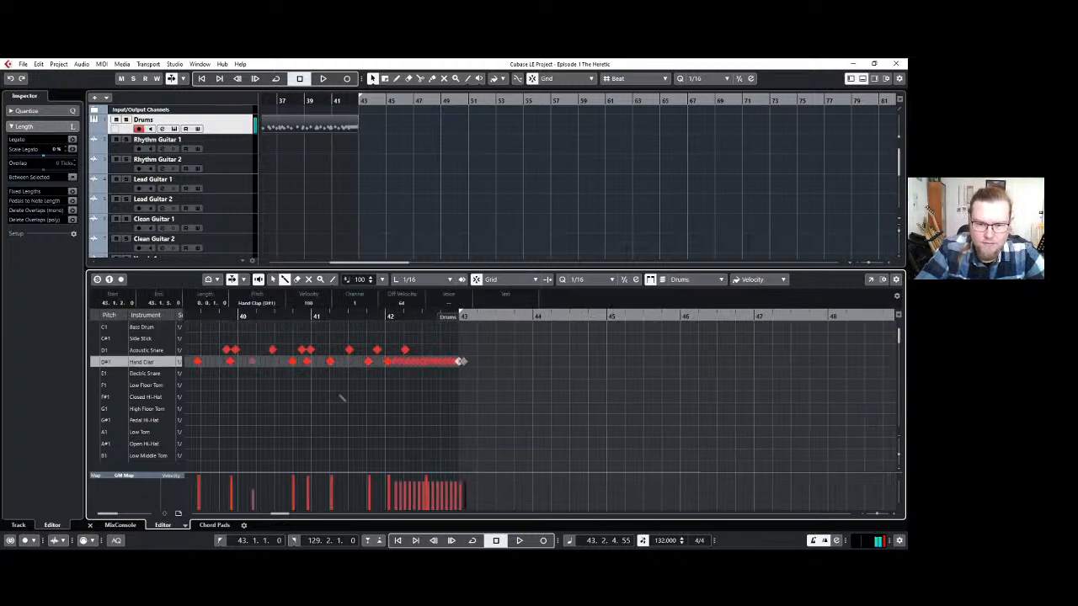
{"action": "left_click", "coordinate": [464, 362]}
{"action": "left_click", "coordinate": [460, 362]}
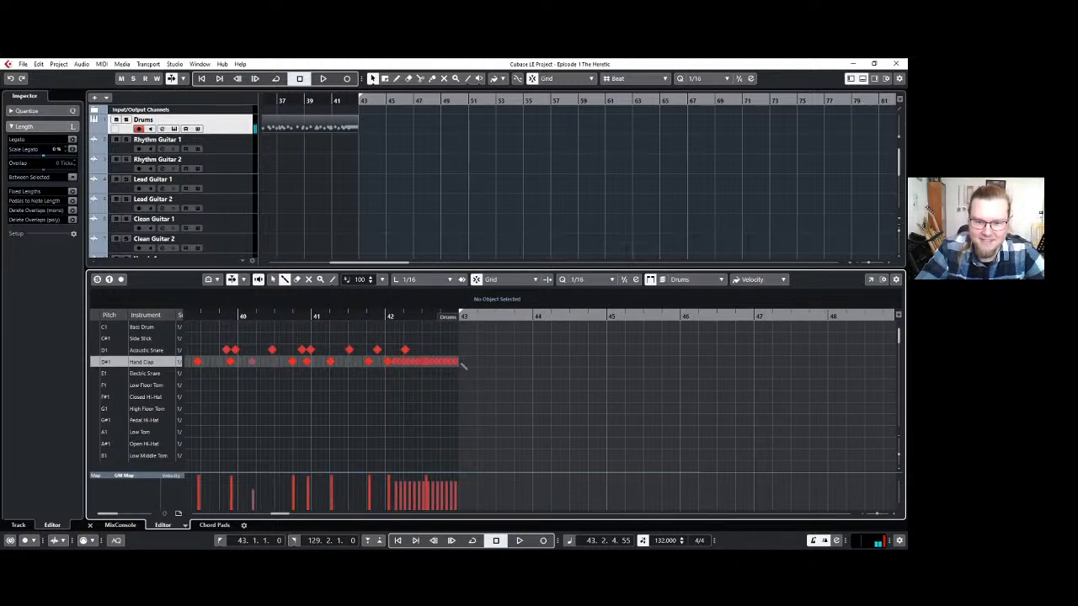
Play the Drums part from just before bar 40 through the fill to bar 43.
{"action": "left_click", "coordinate": [223, 314]}
{"action": "key", "text": "space"}
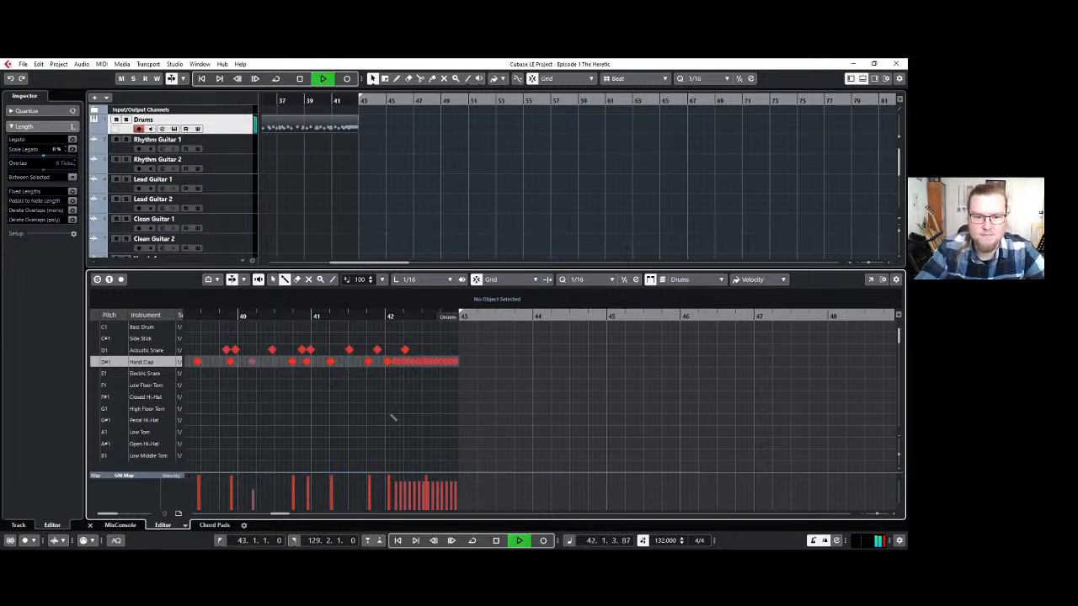
{"action": "key", "text": "space"}
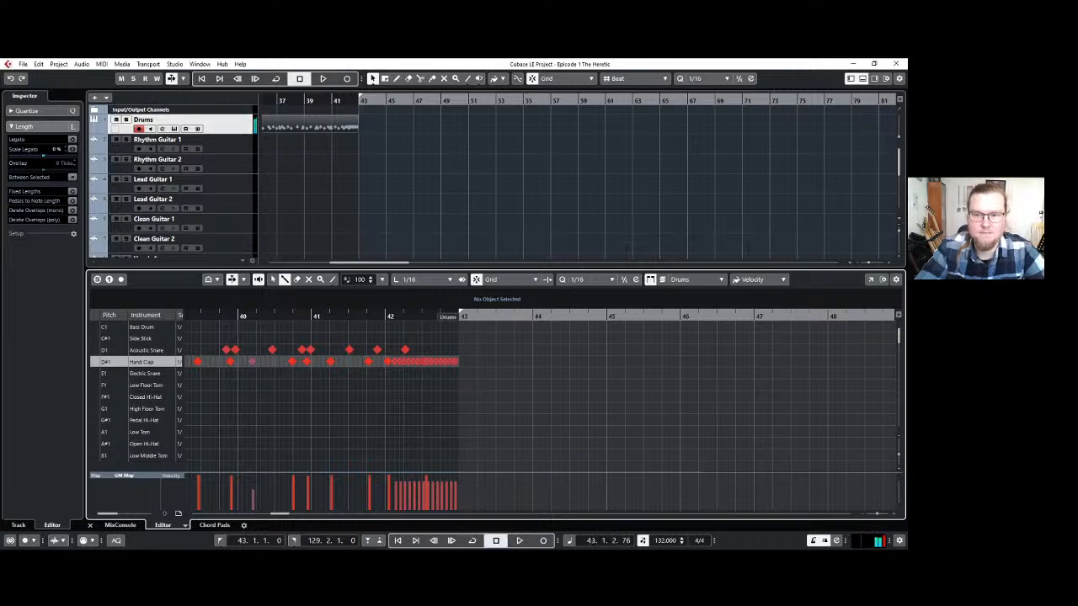
Hide the drum editor and open the Drums track's MT-PowerDrumKit instrument, starting and stopping playback briefly from bar 43.
{"action": "left_click", "coordinate": [874, 78]}
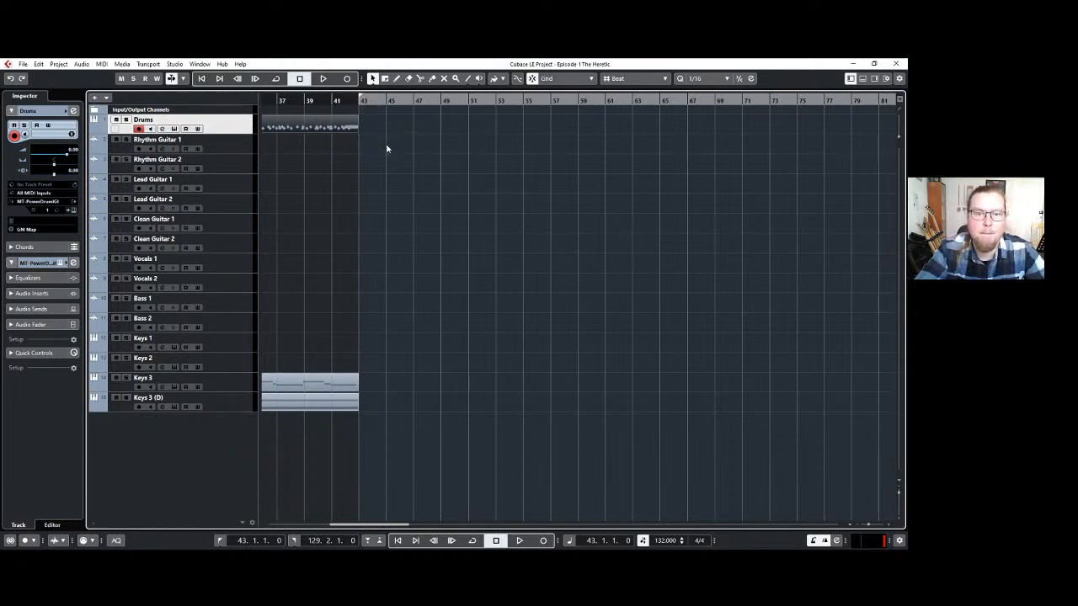
{"action": "scroll", "coordinate": [442, 165], "scroll_direction": "down", "scroll_amount": 1}
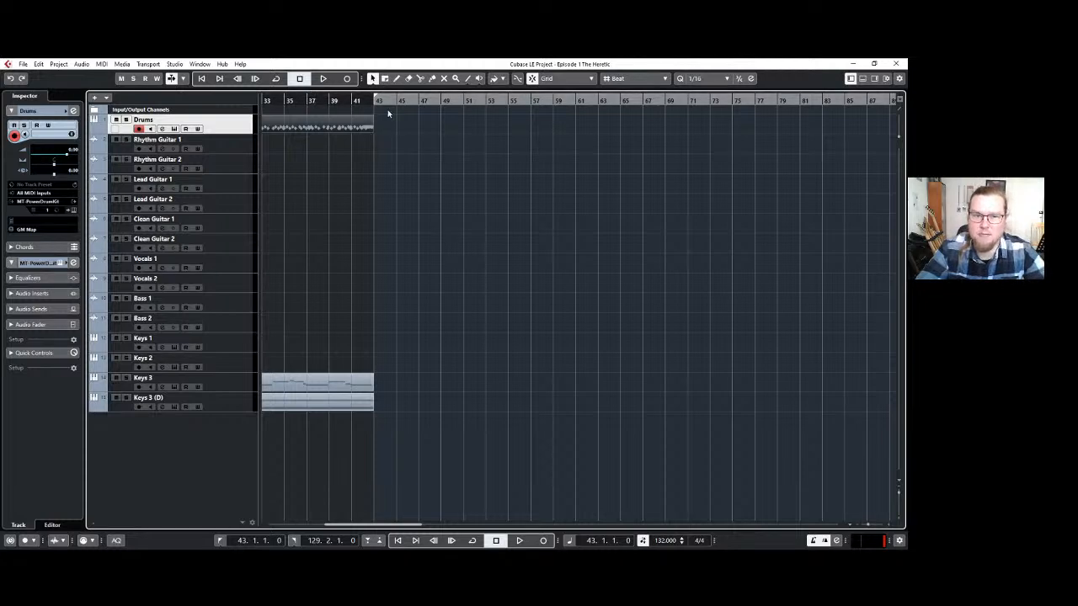
{"action": "left_click", "coordinate": [75, 212]}
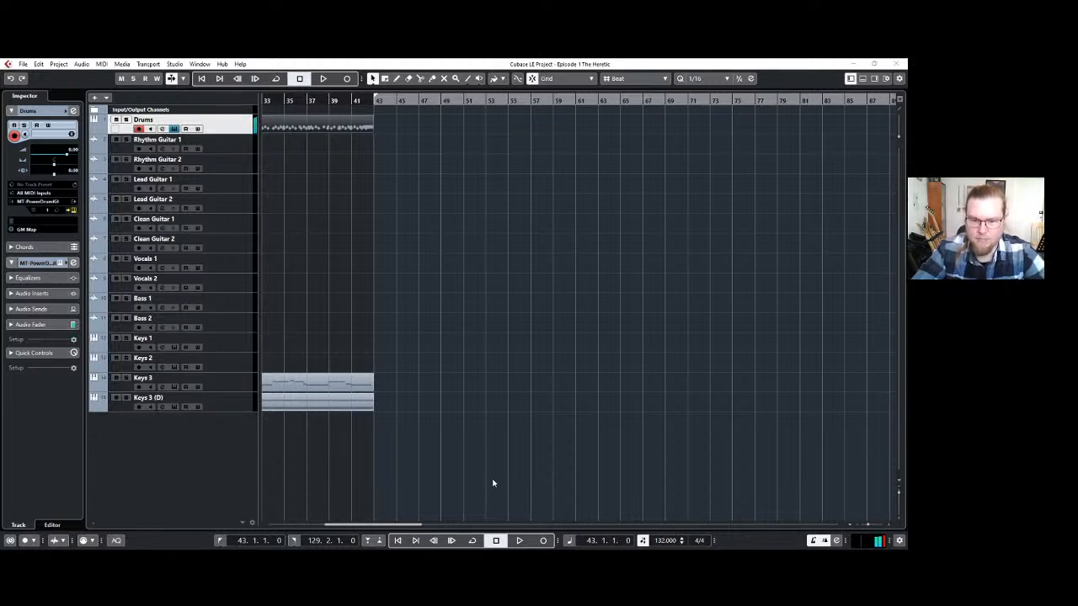
{"action": "key", "text": "space"}
{"action": "key", "text": "space"}
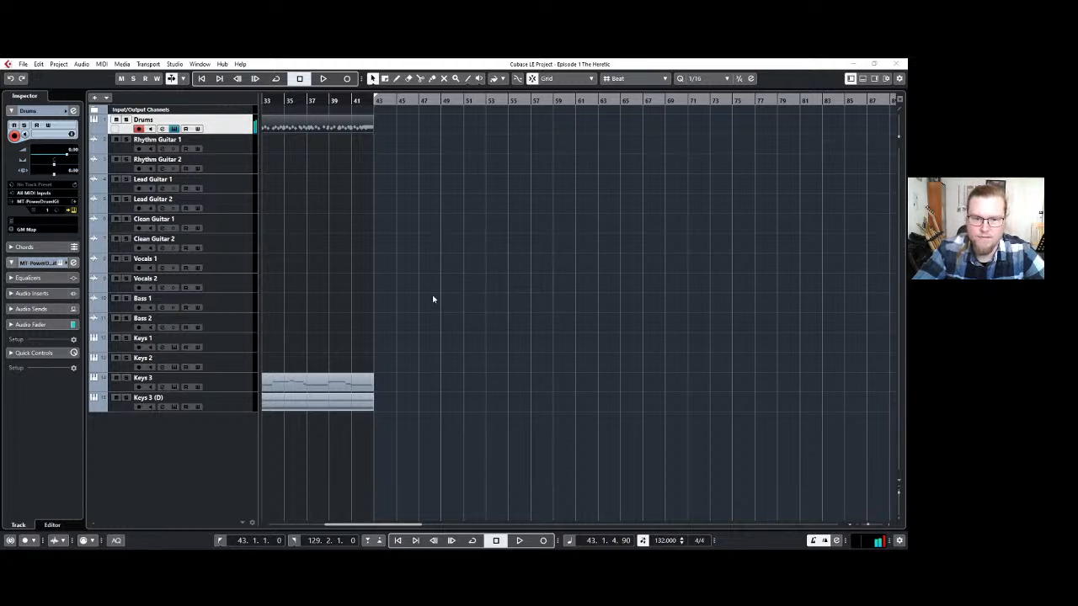
Place Groove 03 - 8th 16th Toms from the drum kit on the Drums track at bar 43 and repeat it three times to bar 59.
{"action": "left_click_drag", "start_coordinate": [433, 299], "coordinate": [382, 130]}
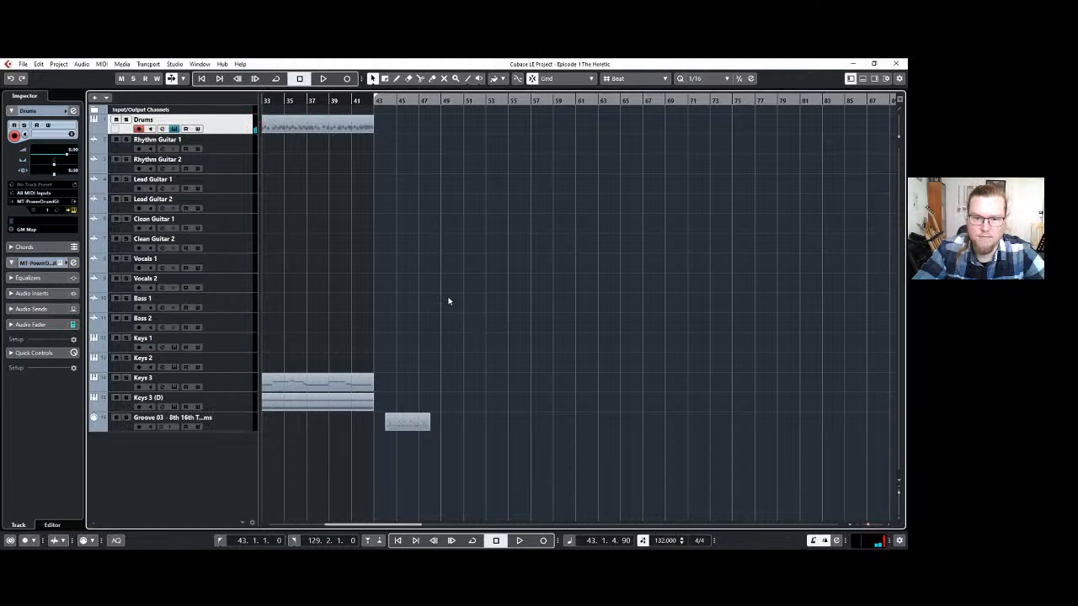
{"action": "left_click_drag", "start_coordinate": [449, 301], "coordinate": [389, 126]}
{"action": "scroll", "coordinate": [433, 156], "scroll_direction": "up", "scroll_amount": 2}
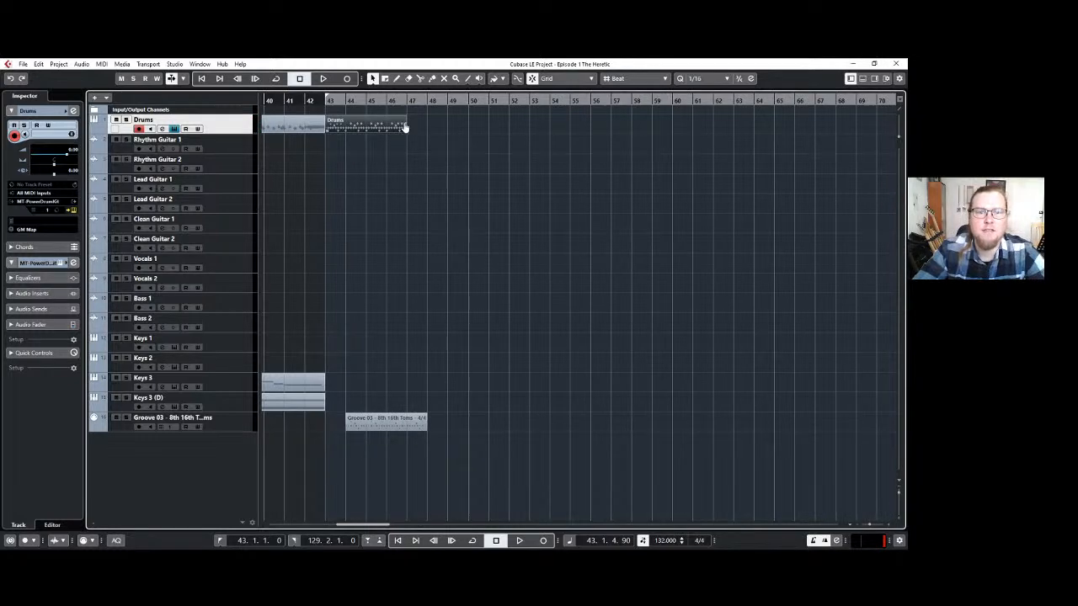
{"action": "left_click_drag", "start_coordinate": [509, 129], "coordinate": [617, 130]}
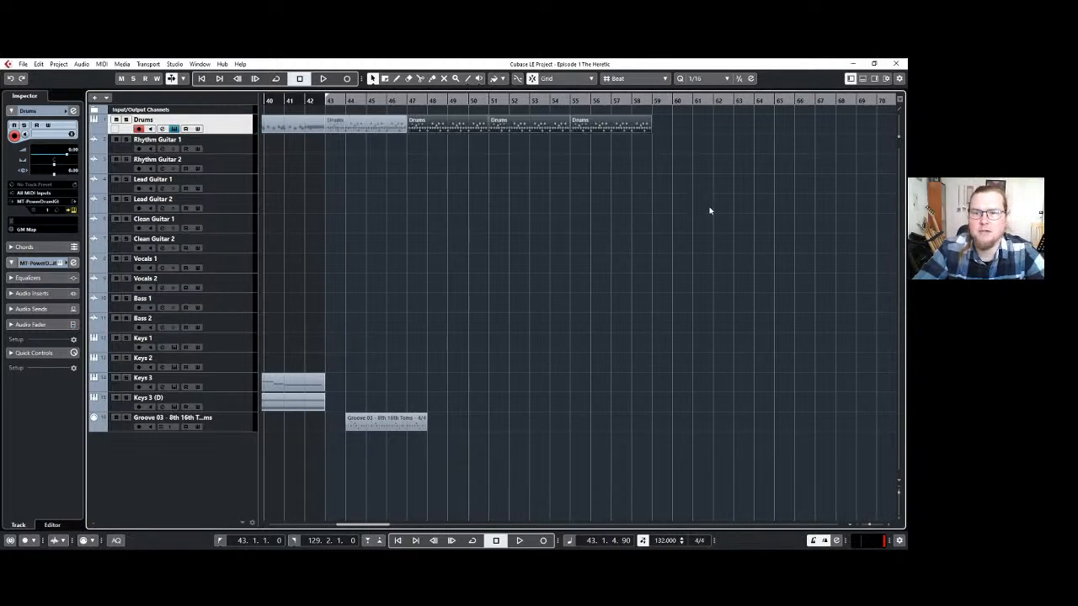
Play the new drum groove from bar 43 to about bar 48.
{"action": "left_click", "coordinate": [431, 204]}
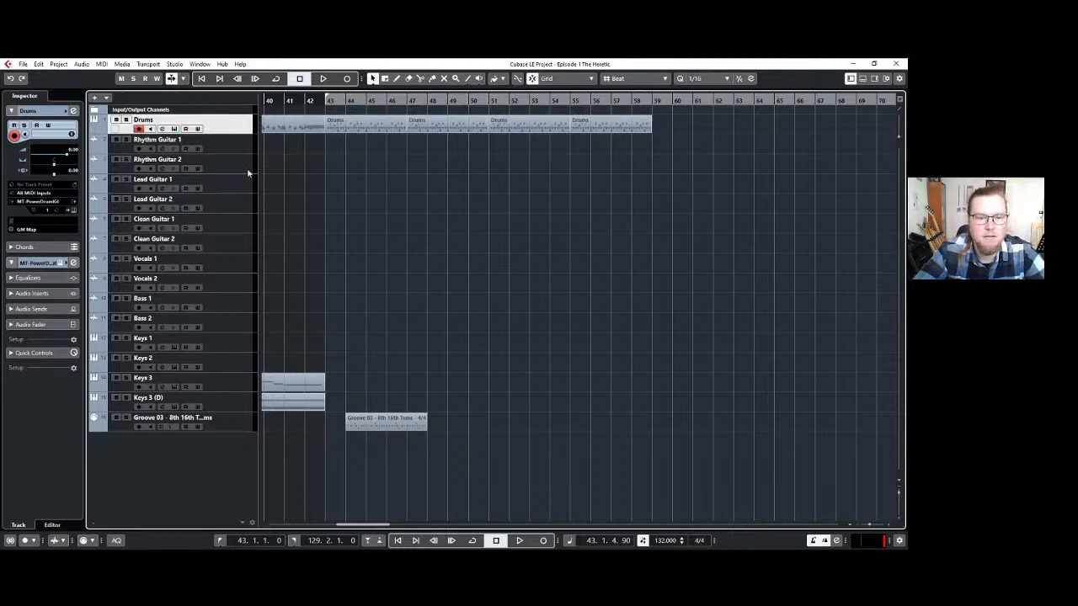
{"action": "left_click", "coordinate": [324, 100]}
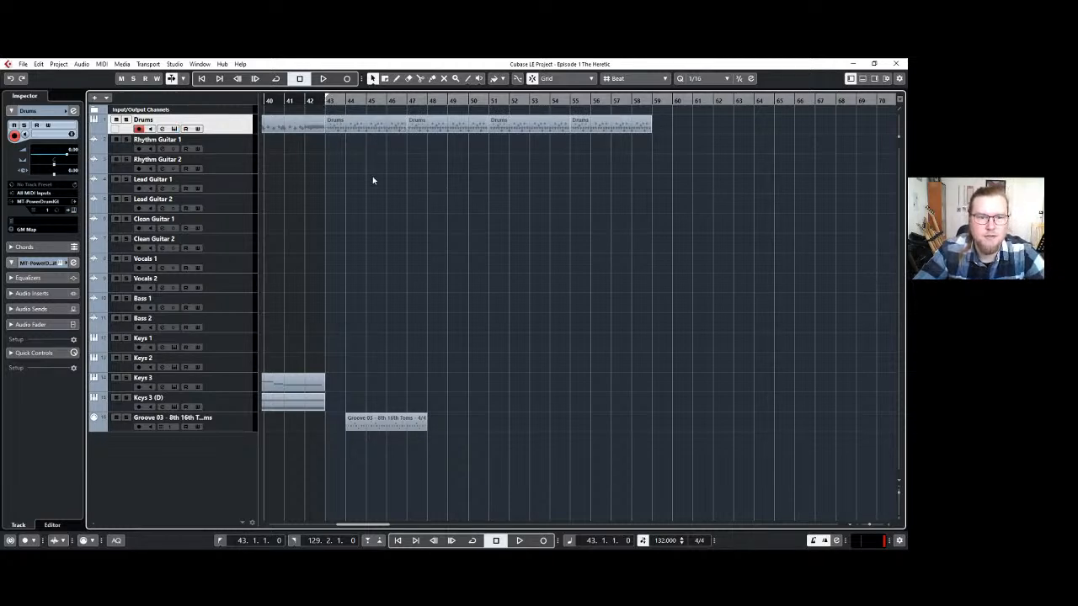
{"action": "key", "text": "space"}
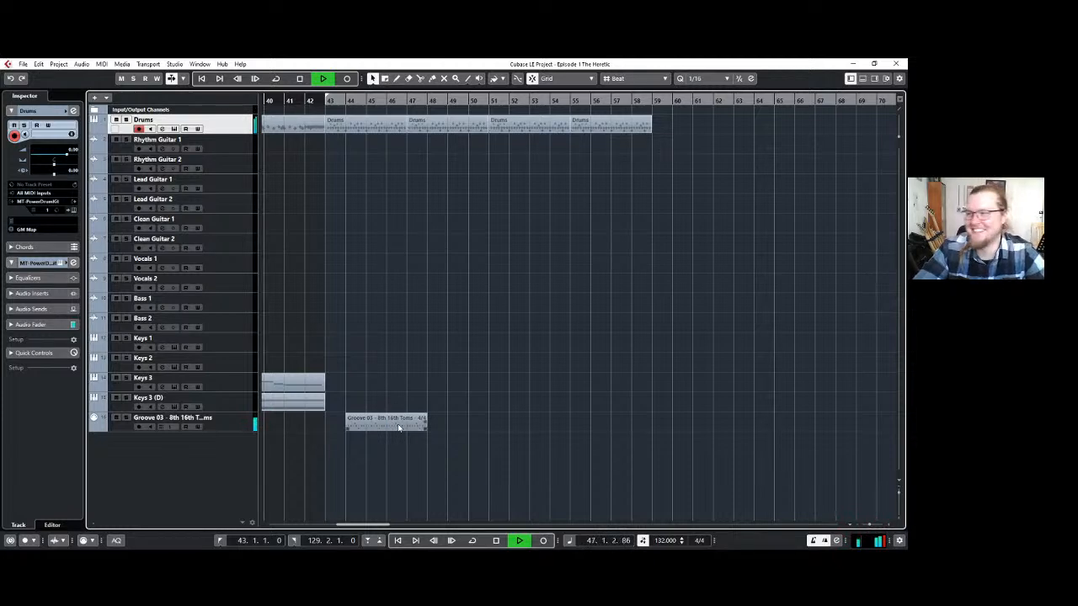
{"action": "key", "text": "space"}
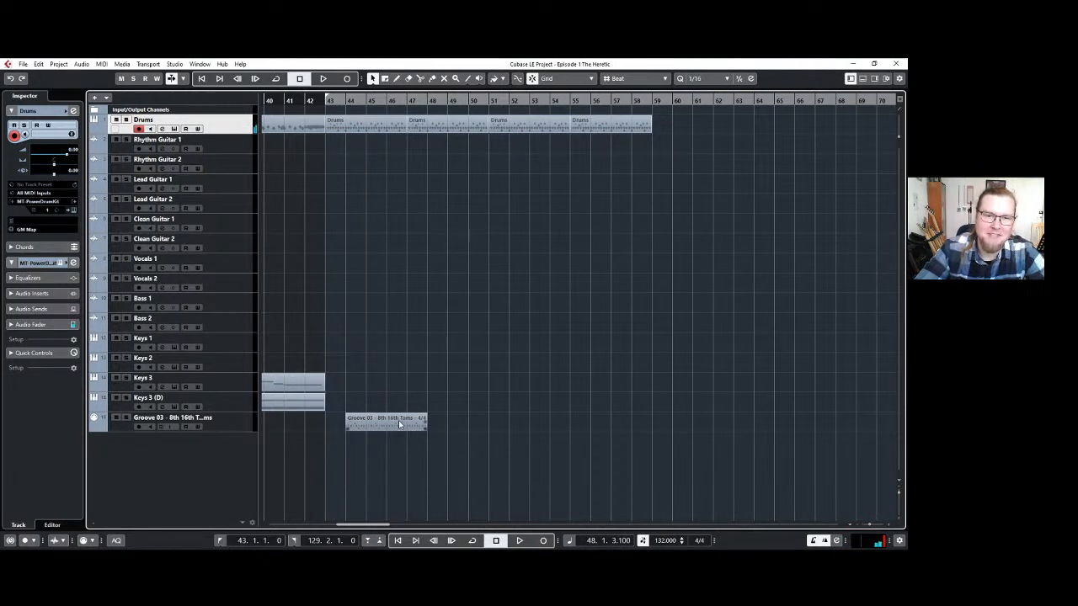
Delete the stray Groove 03 - 8th 16th Toms track and its part below Keys 3 (D).
{"action": "left_click", "coordinate": [375, 126]}
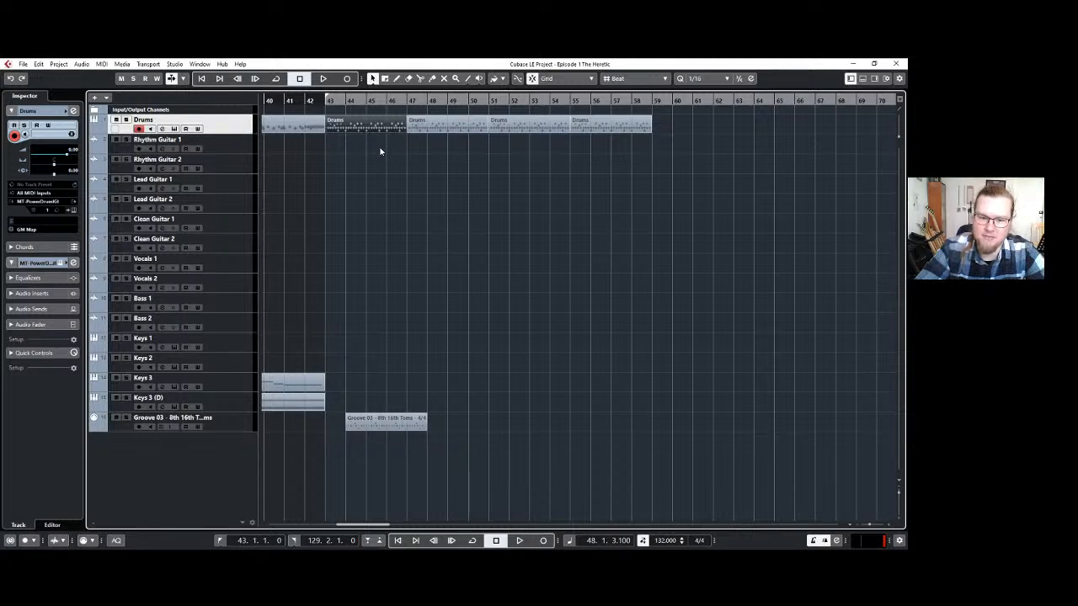
{"action": "left_click", "coordinate": [385, 426]}
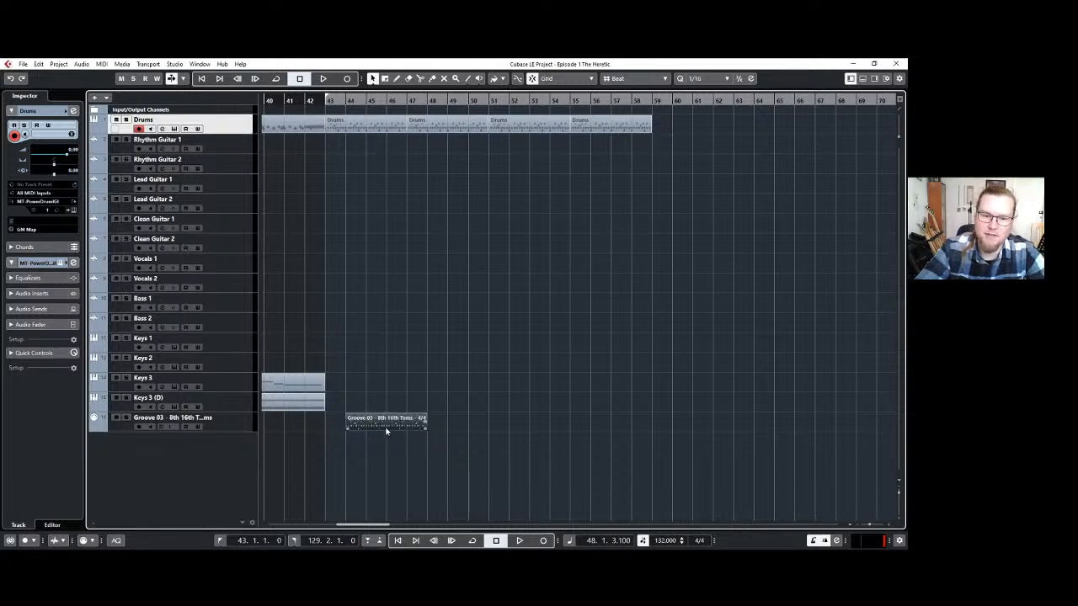
{"action": "left_click", "coordinate": [238, 427]}
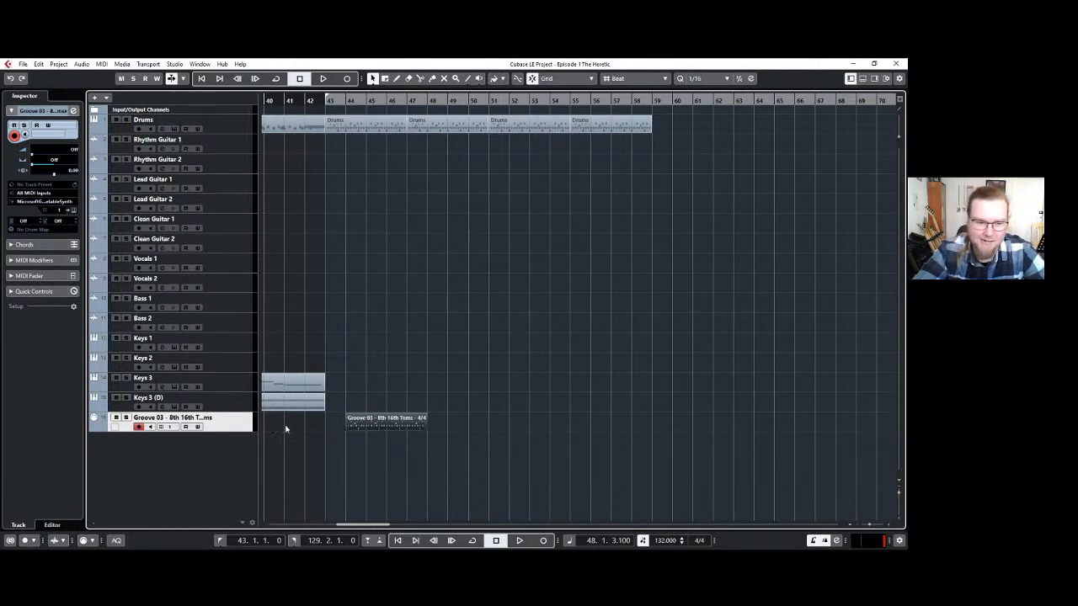
{"action": "key", "text": "Delete"}
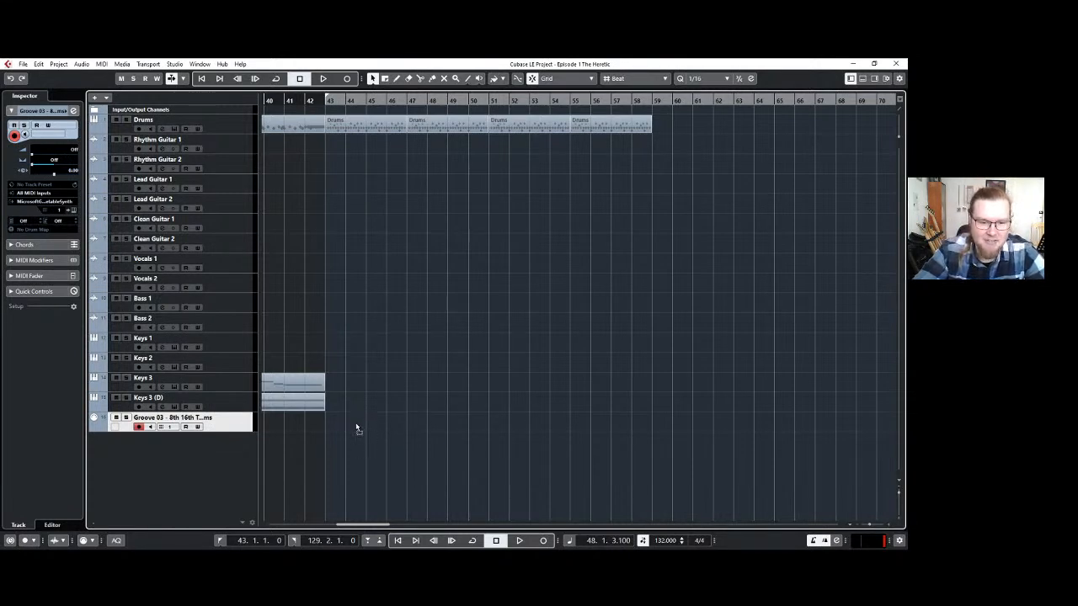
{"action": "key", "text": "ctrl+z"}
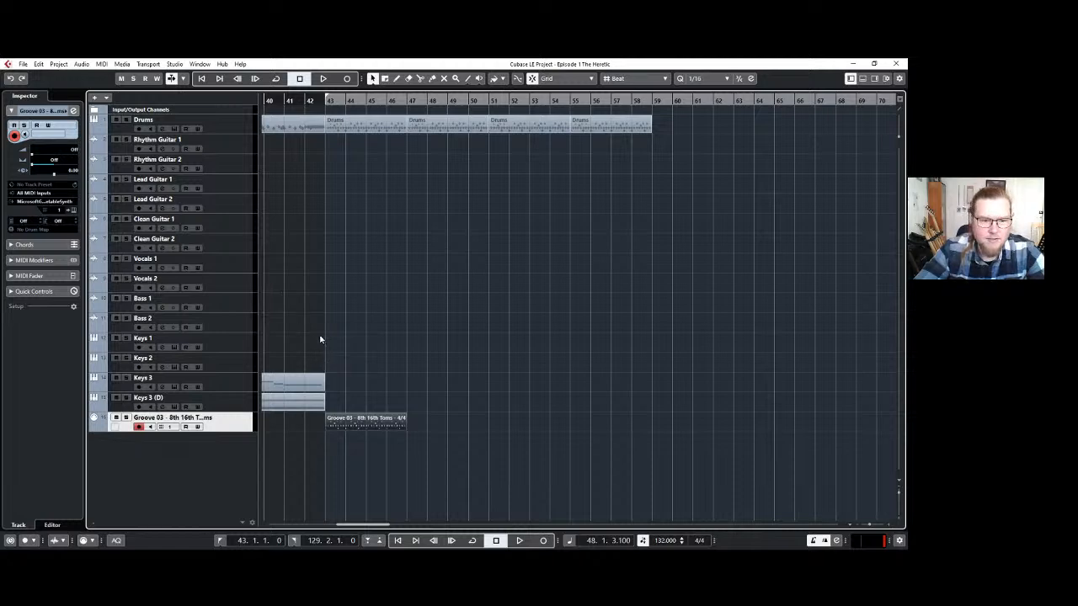
{"action": "key", "text": "Delete"}
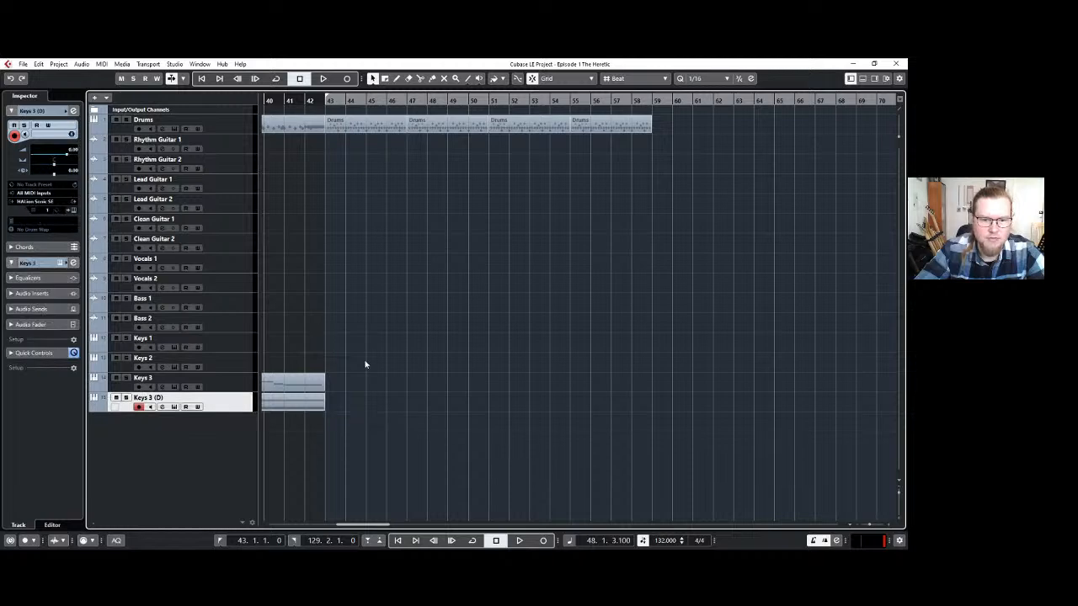
Play the drums from bar 43 to rehearse a keys part on the Keys 3 (D) track.
{"action": "left_click", "coordinate": [327, 102]}
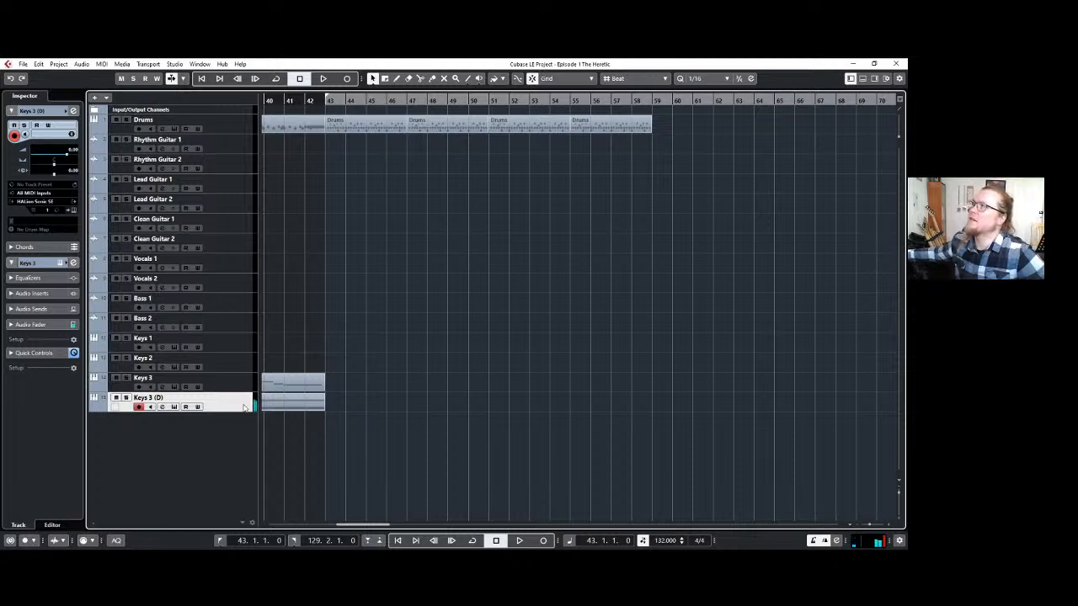
{"action": "key", "text": "space"}
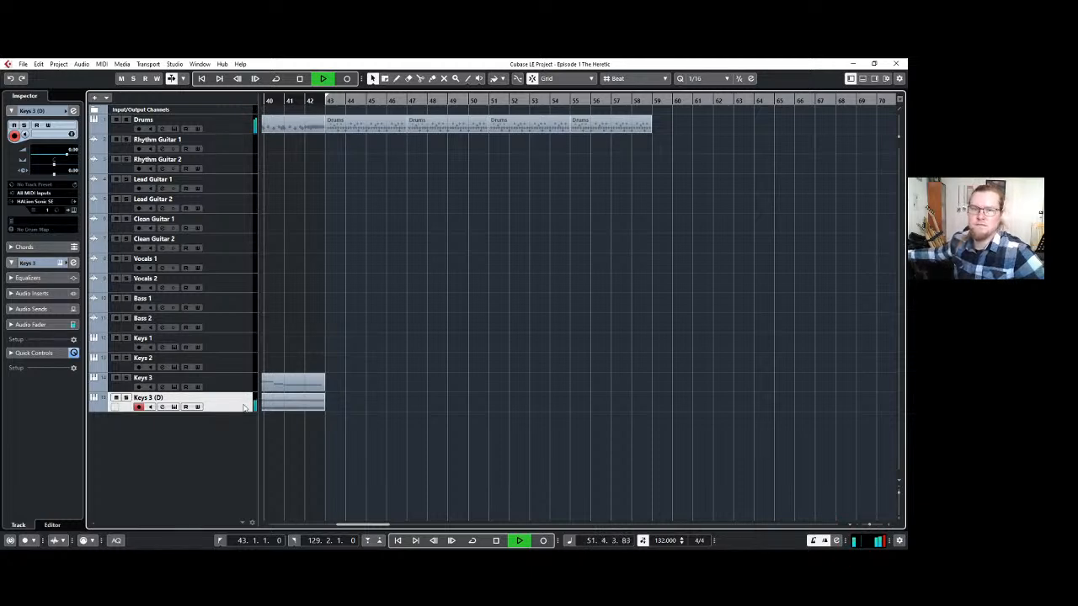
{"action": "key", "text": "space"}
Record a keys part over the drums on the Keys 3 (D) track from bar 43 to about bar 59.
{"action": "key", "text": "KP_Multiply"}
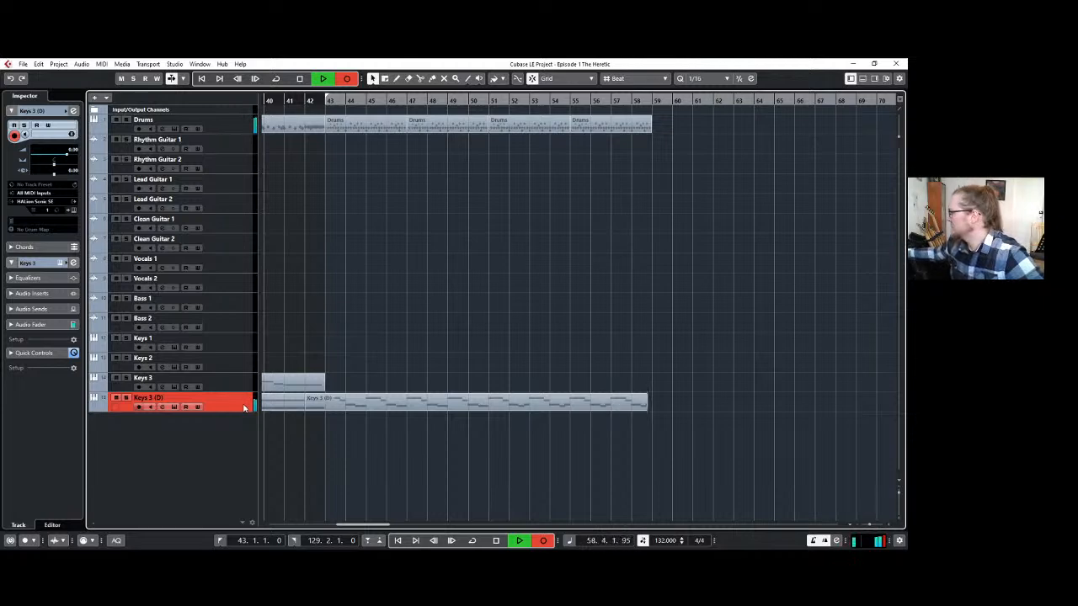
{"action": "key", "text": "space"}
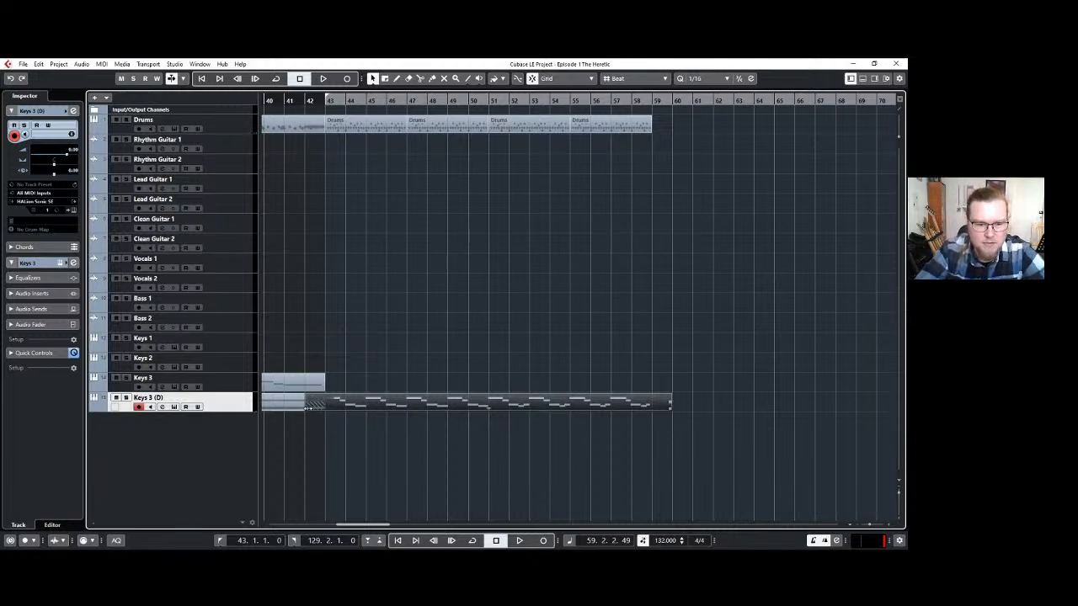
{"action": "left_click", "coordinate": [346, 354]}
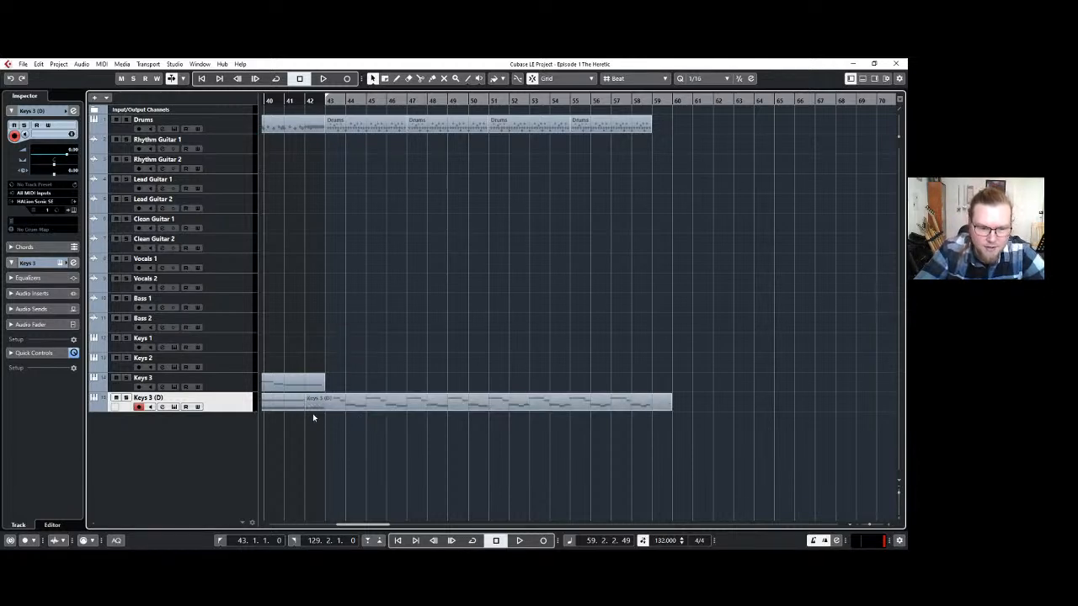
Trim the new Keys 3 (D) part and its first note to start at bar 43, and return the playhead there.
{"action": "left_click_drag", "start_coordinate": [305, 409], "coordinate": [341, 408]}
{"action": "double_click", "coordinate": [341, 408]}
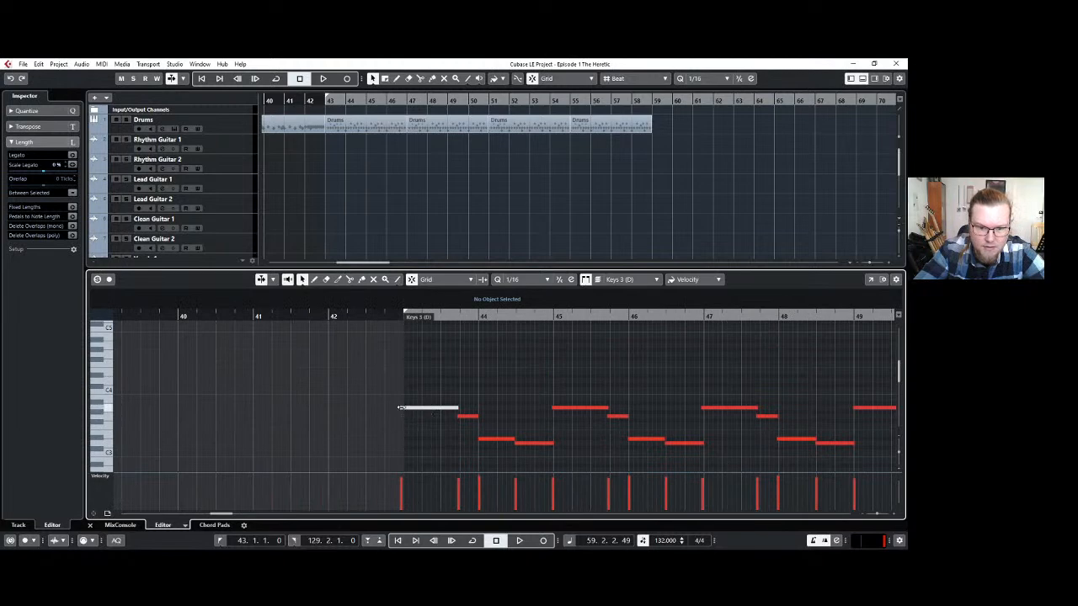
{"action": "left_click", "coordinate": [405, 407]}
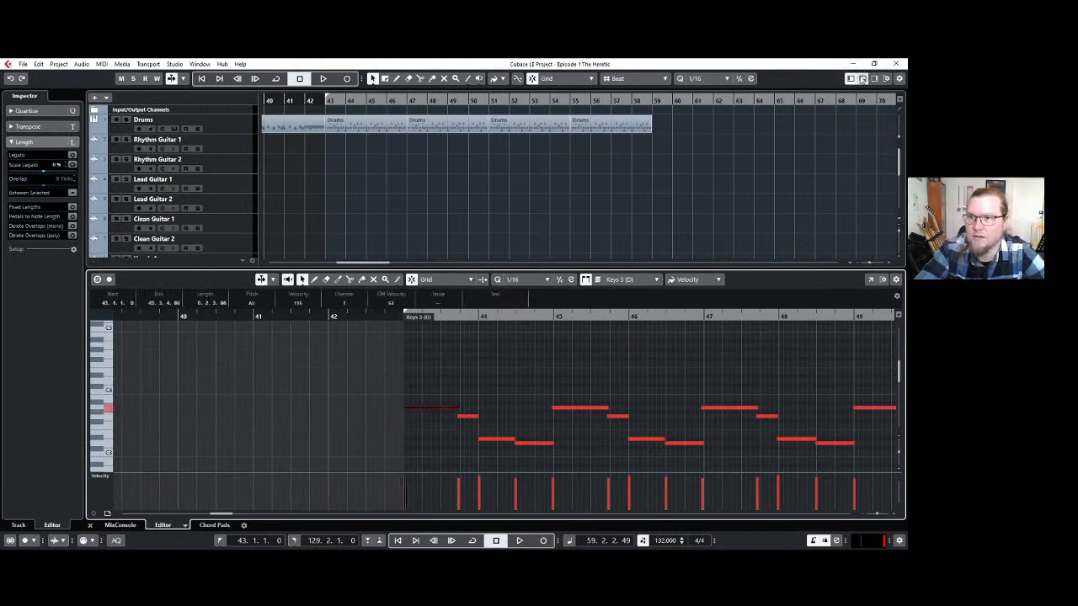
{"action": "left_click", "coordinate": [862, 79]}
{"action": "left_click", "coordinate": [391, 301]}
{"action": "left_click", "coordinate": [327, 100]}
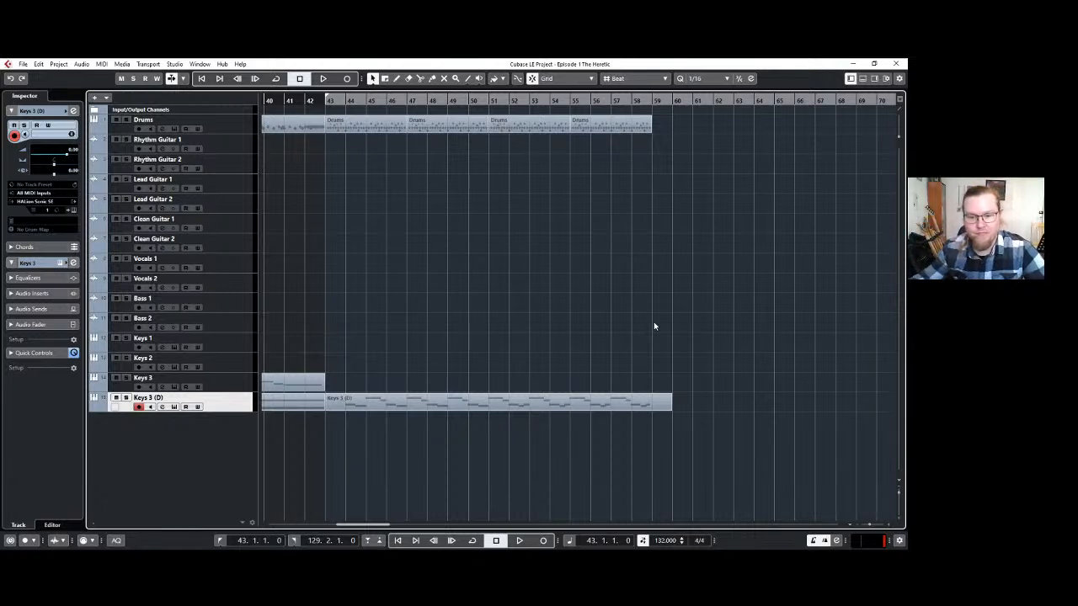
{"action": "left_click", "coordinate": [219, 148]}
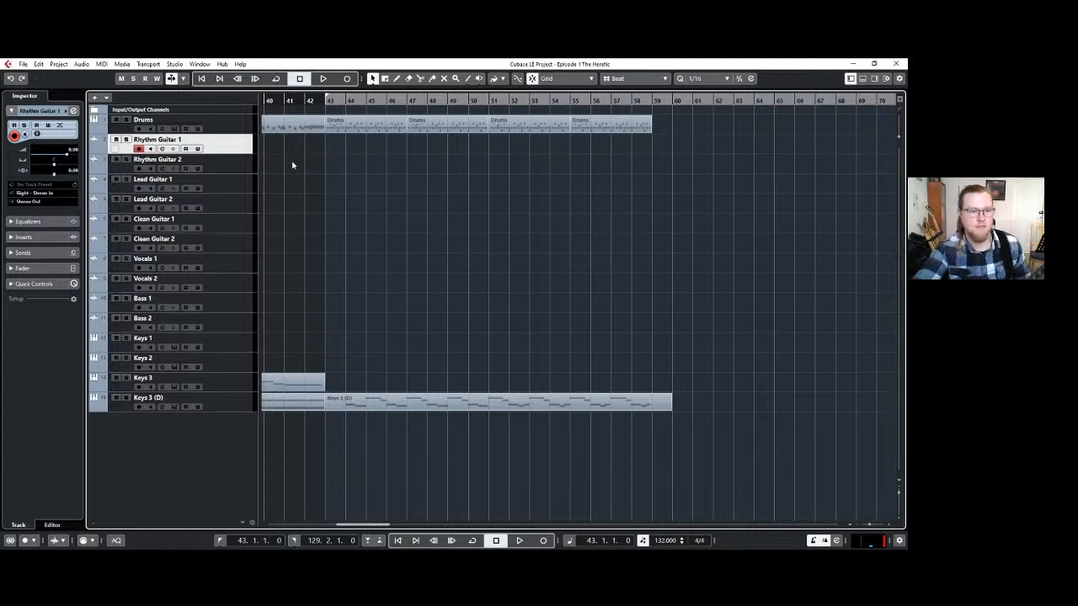
{"action": "left_click", "coordinate": [229, 412]}
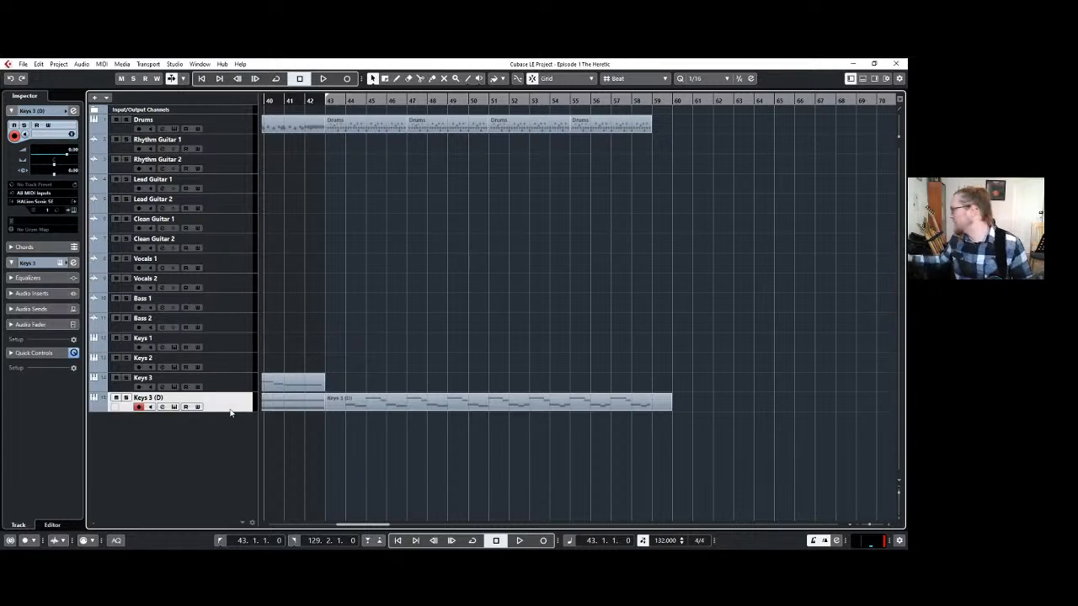
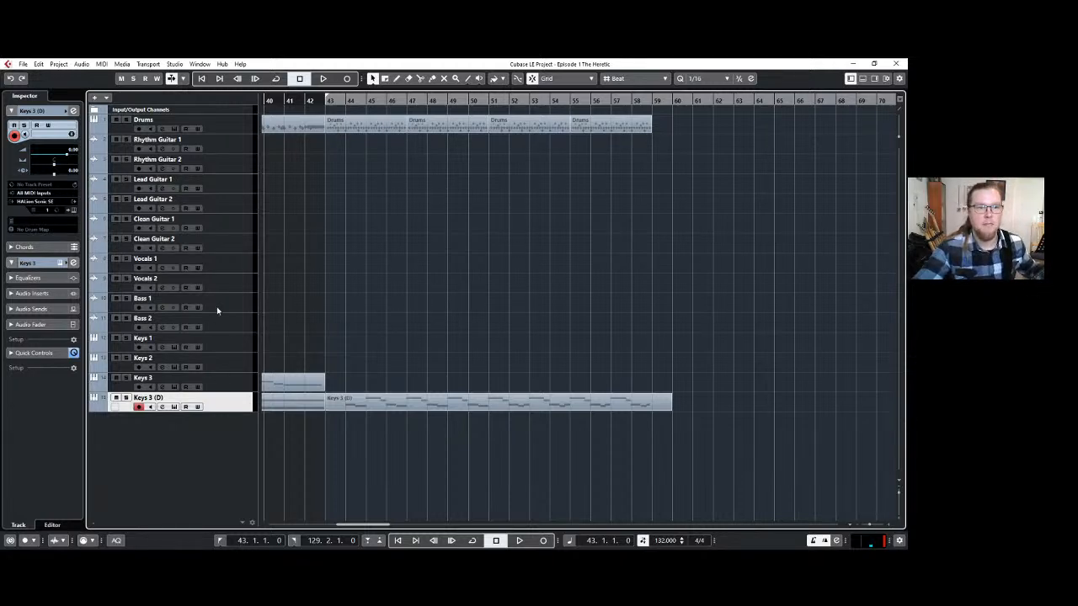
Record a guitar part on the Rhythm Guitar 1 track from bar 43 to about bar 59.
{"action": "left_click", "coordinate": [218, 141]}
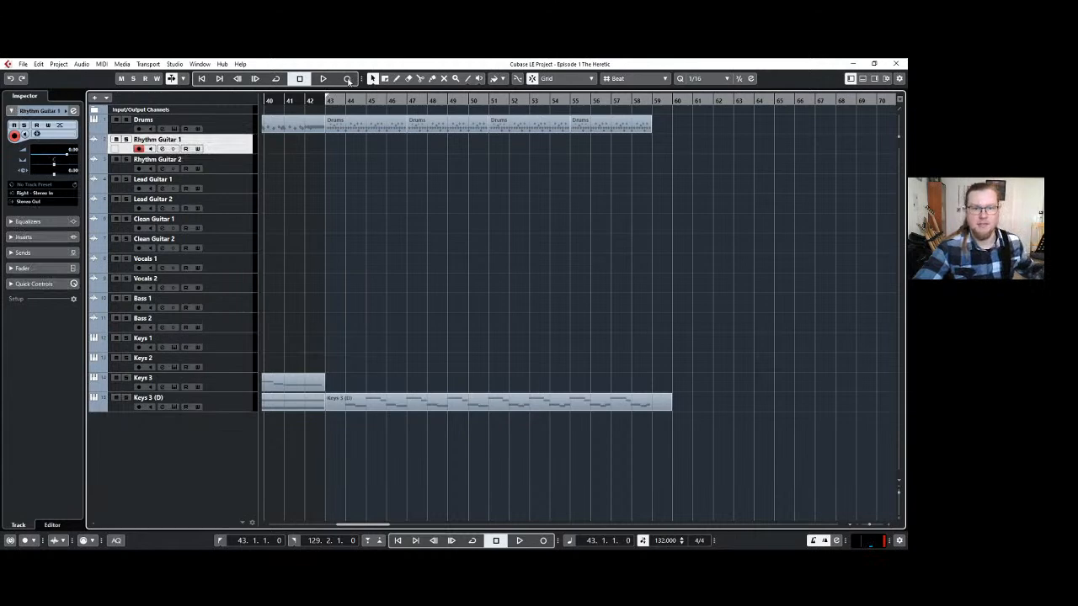
{"action": "left_click", "coordinate": [348, 79]}
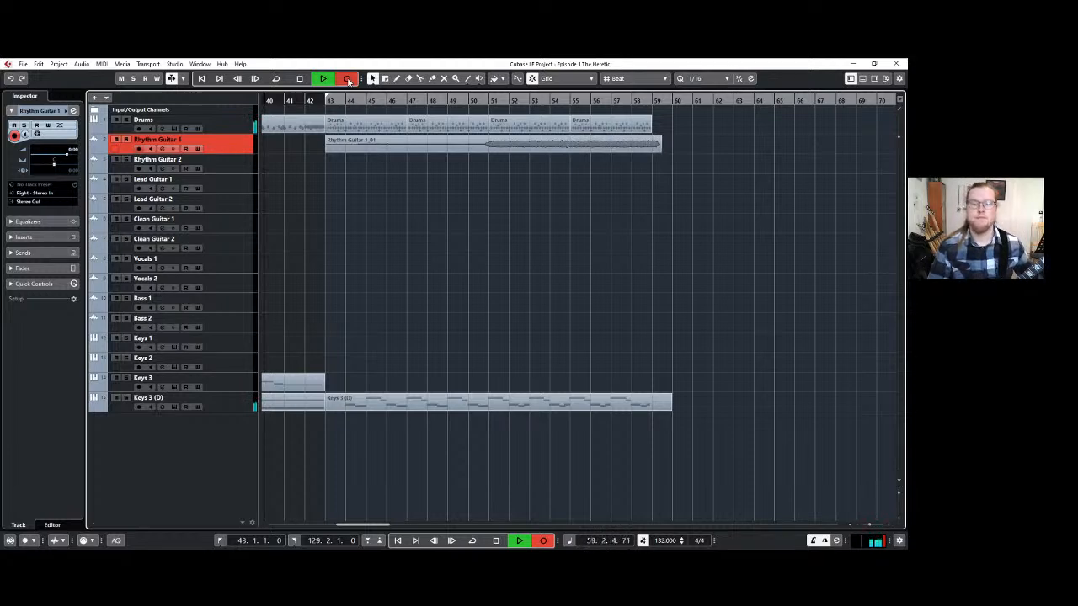
{"action": "left_click", "coordinate": [348, 80]}
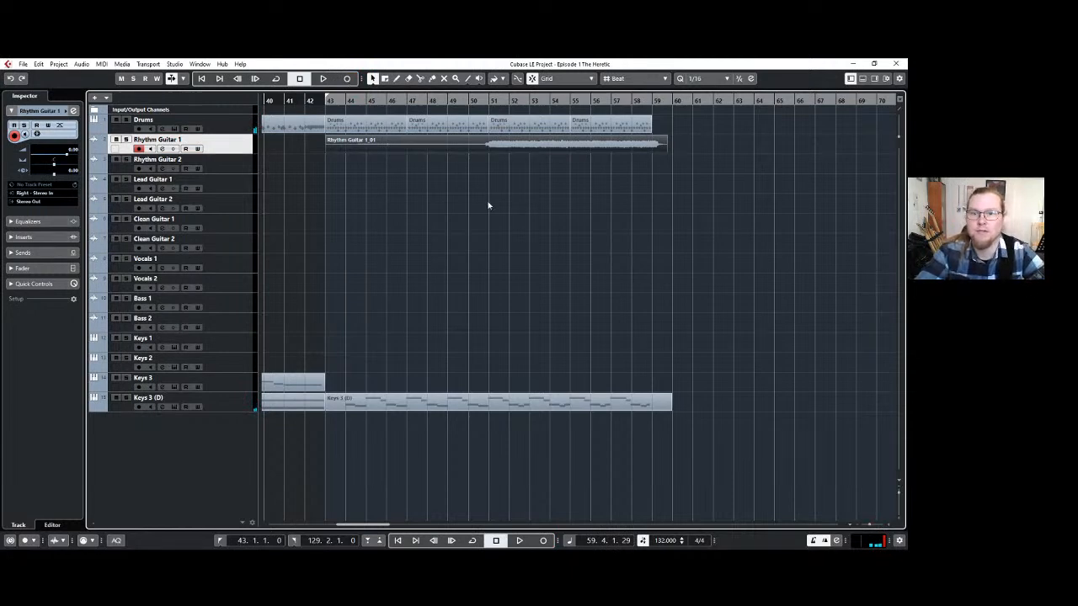
Trim the Rhythm Guitar 1 recording to start at bar 51 and end at bar 59.
{"action": "left_click_drag", "start_coordinate": [666, 151], "coordinate": [649, 153]}
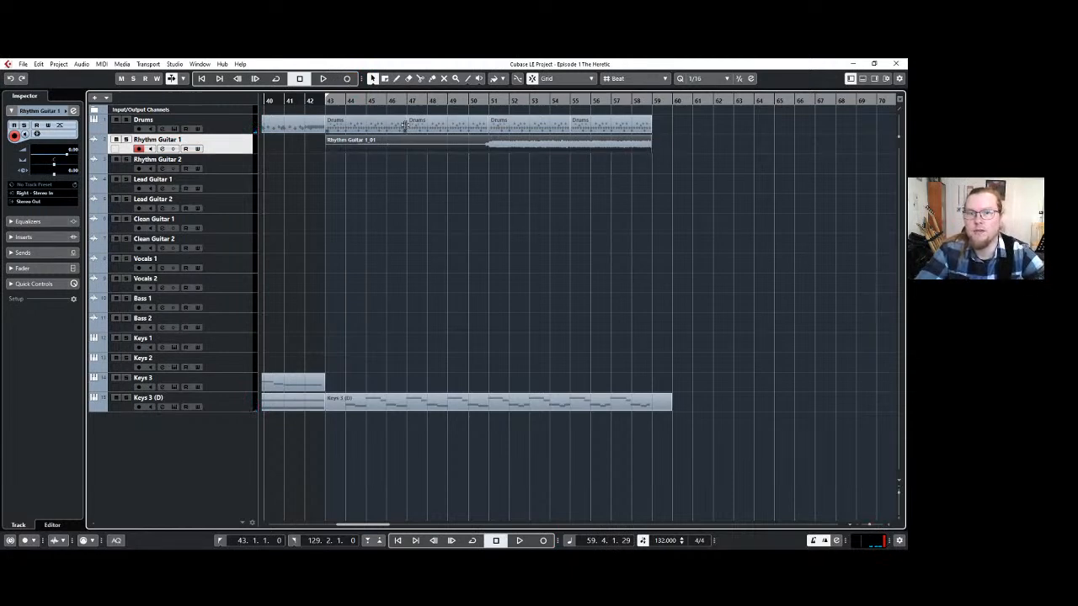
{"action": "left_click_drag", "start_coordinate": [329, 154], "coordinate": [489, 153]}
{"action": "left_click", "coordinate": [588, 231]}
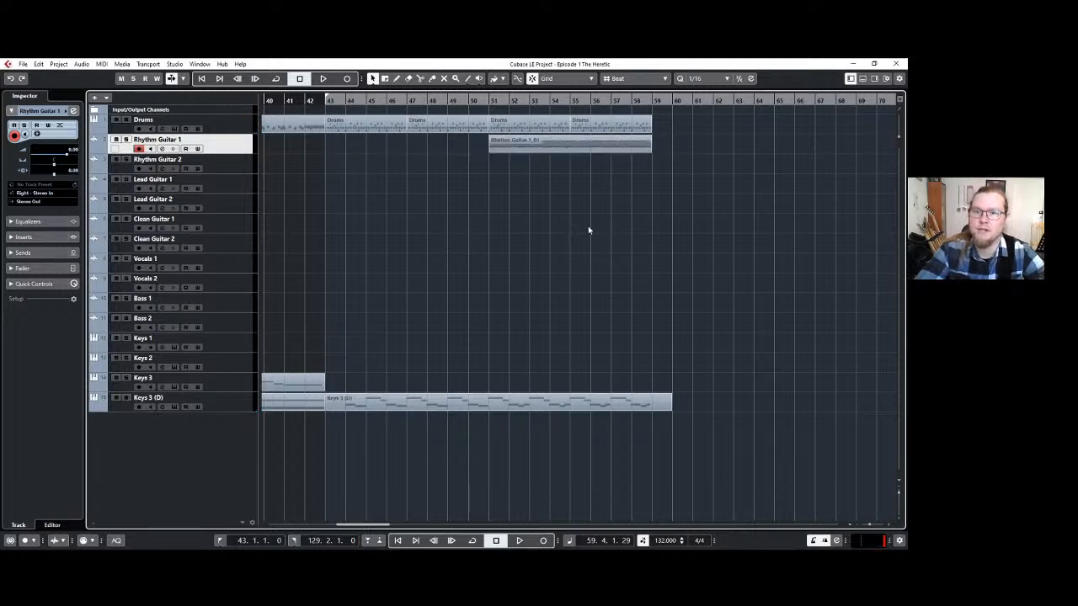
Split the long Keys 3 (D) part at bar 51, where the rhythm guitar enters.
{"action": "left_click_drag", "start_coordinate": [638, 173], "coordinate": [538, 118]}
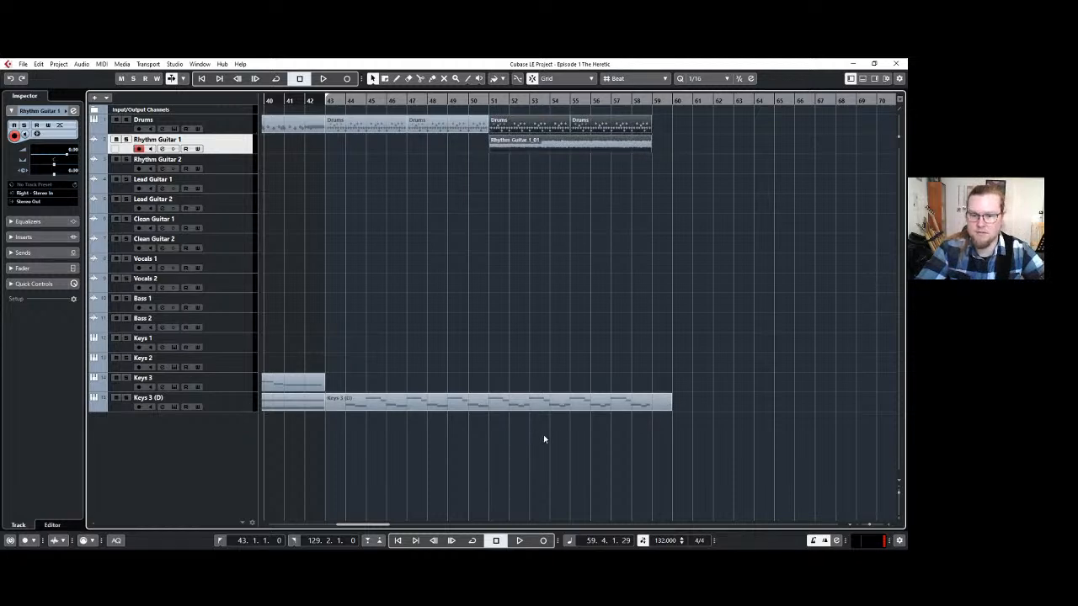
{"action": "key", "text": "3"}
{"action": "left_click", "coordinate": [492, 403]}
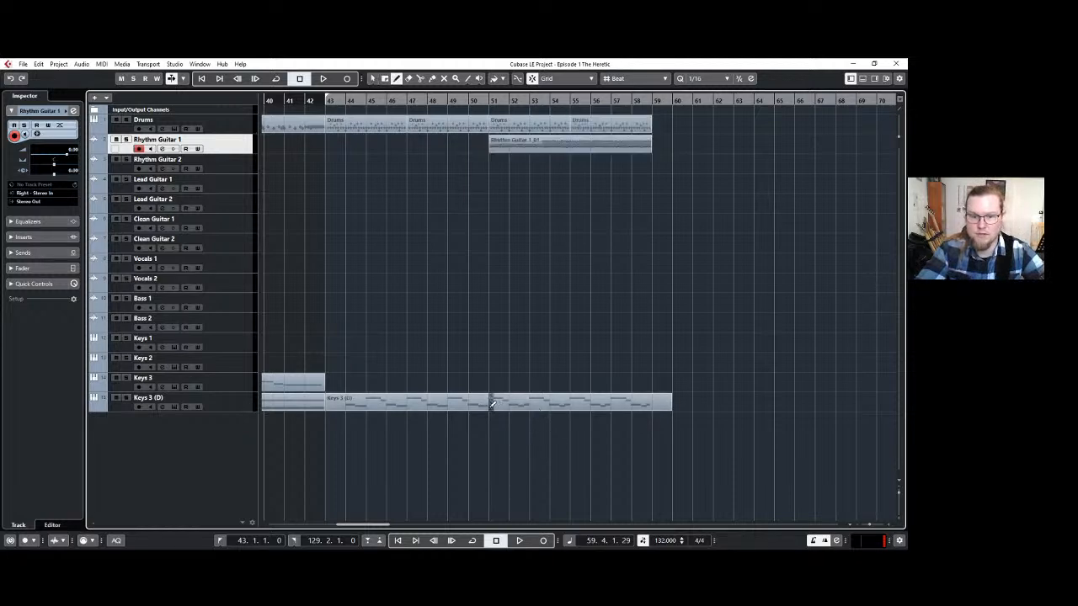
{"action": "key", "text": "1"}
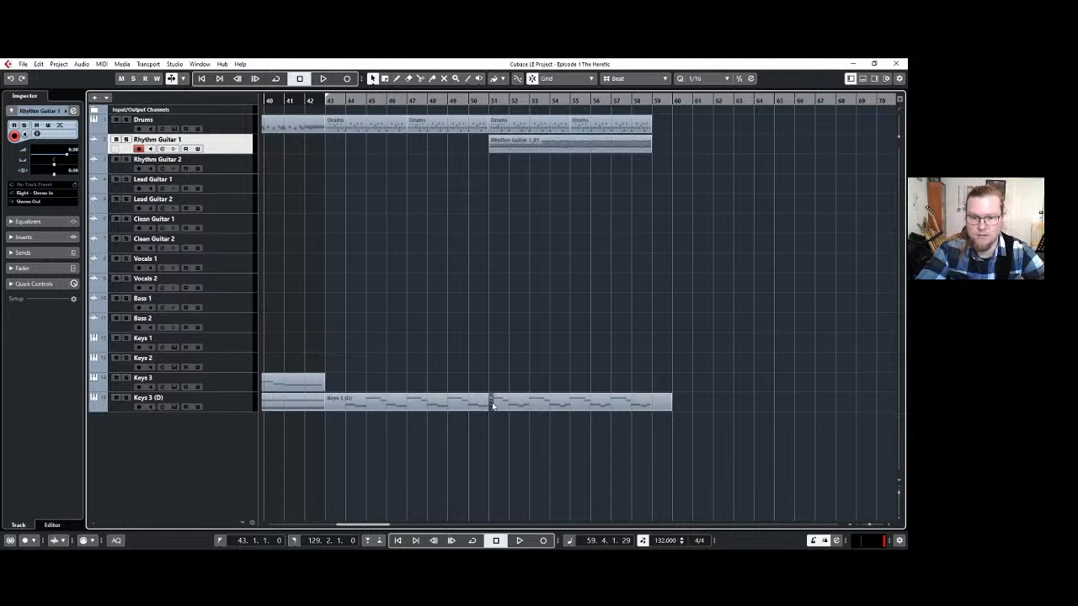
{"action": "left_click", "coordinate": [508, 407]}
{"action": "left_click", "coordinate": [491, 424]}
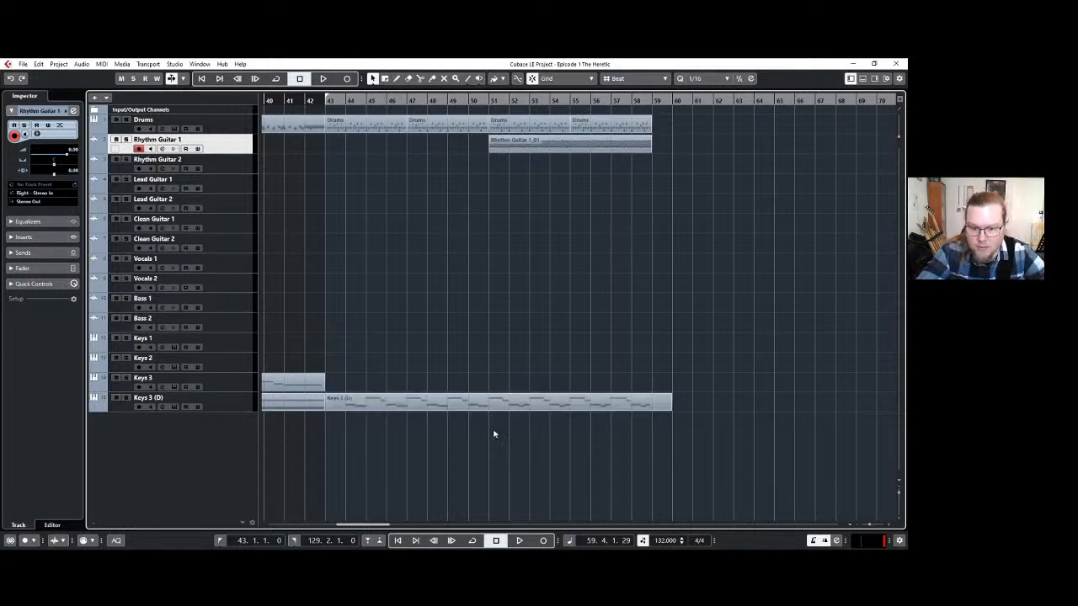
{"action": "key", "text": "3"}
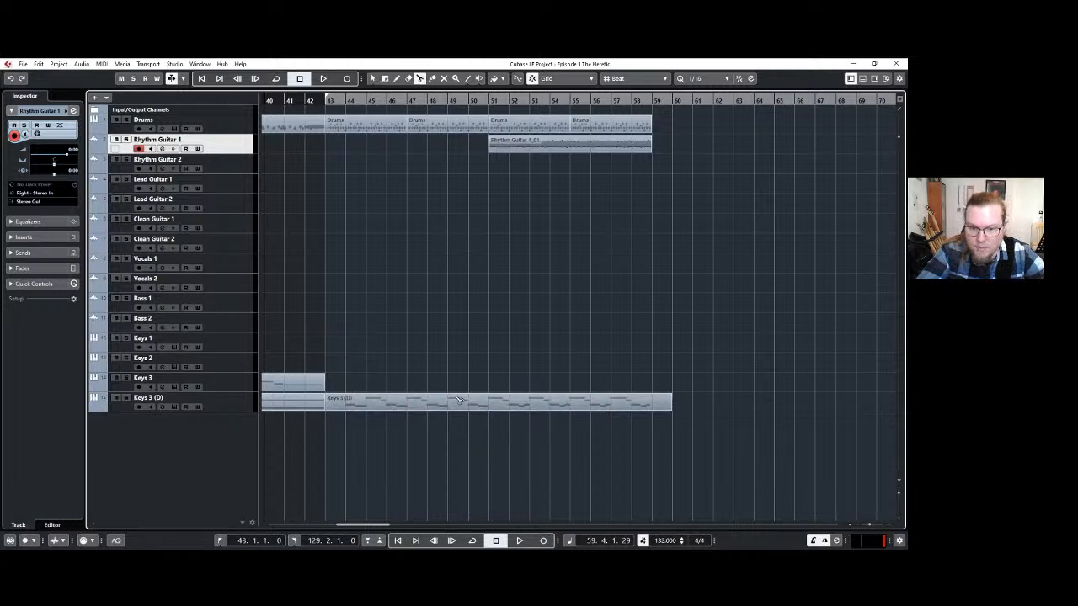
{"action": "key", "text": "1"}
In the second Keys 3 (D) part, quantize the A3 note at bar 53 and copy it to bar 51.
{"action": "double_click", "coordinate": [499, 408]}
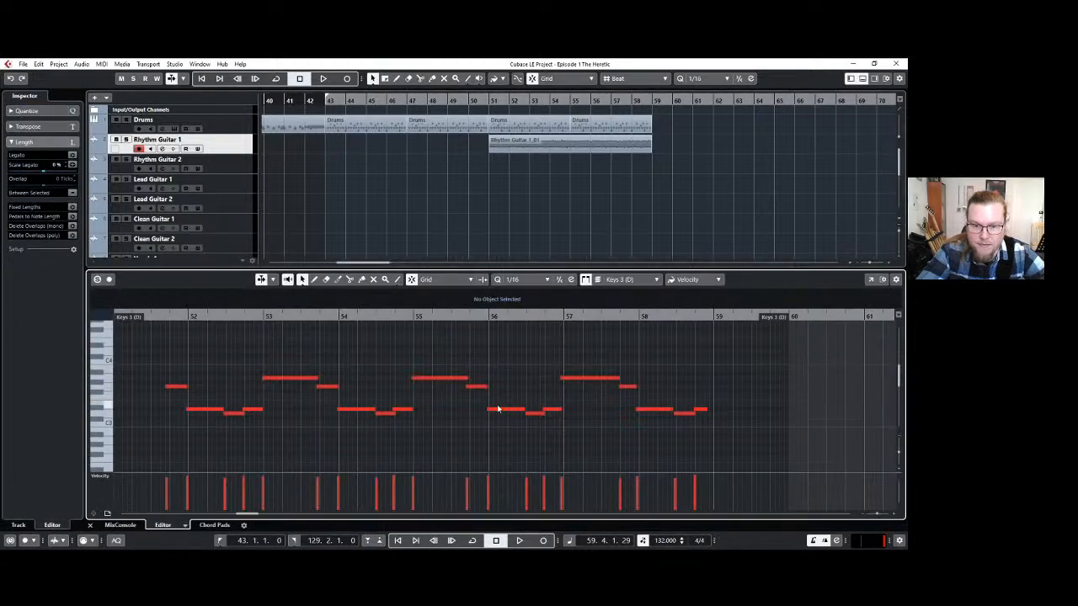
{"action": "scroll", "coordinate": [192, 363], "scroll_direction": "left", "scroll_amount": 4}
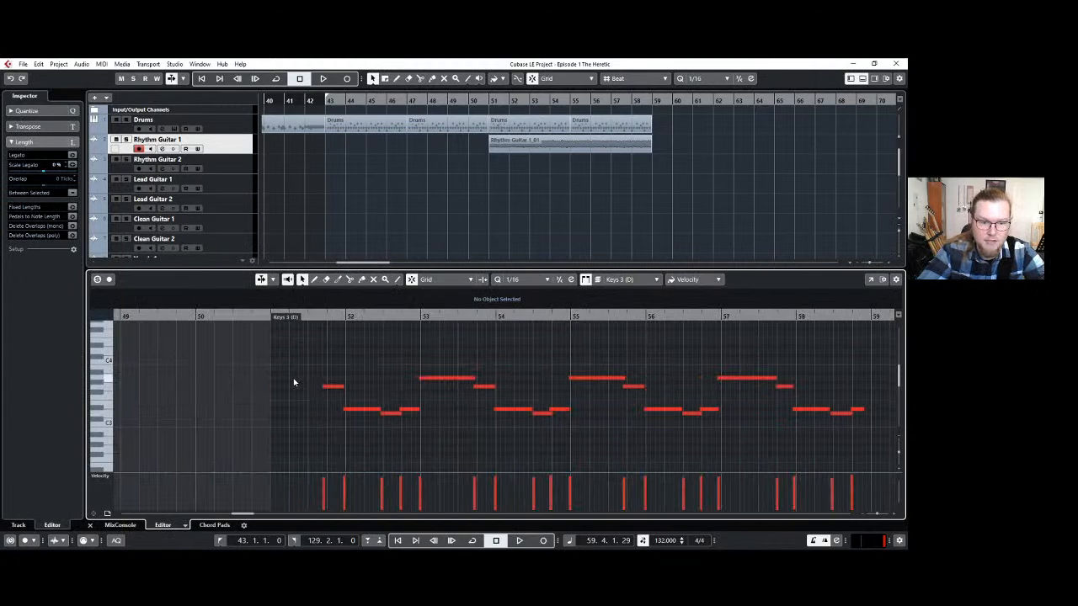
{"action": "left_click", "coordinate": [439, 380]}
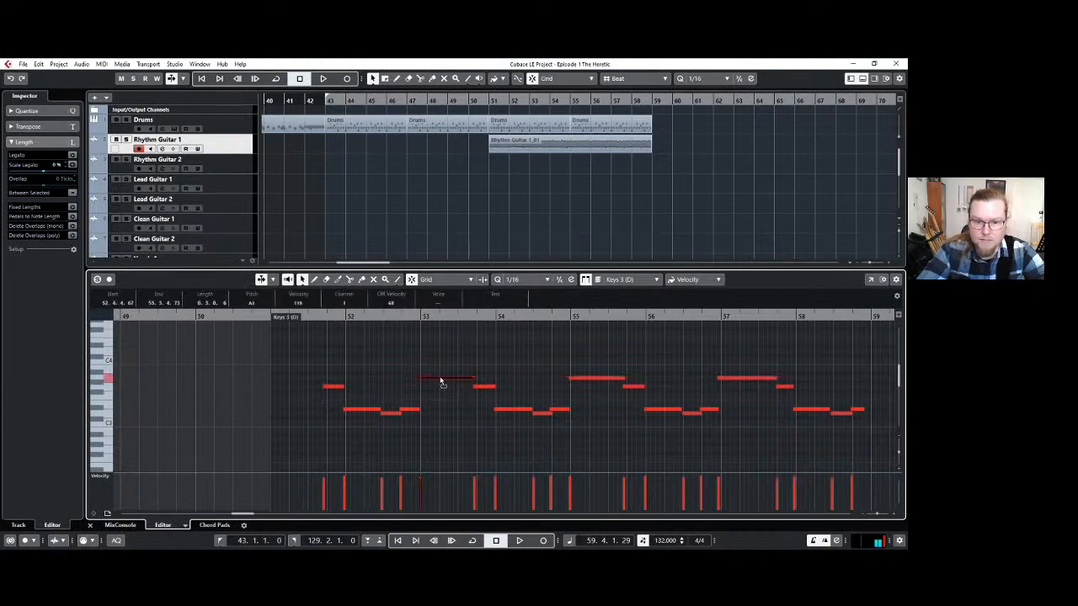
{"action": "key", "text": "q"}
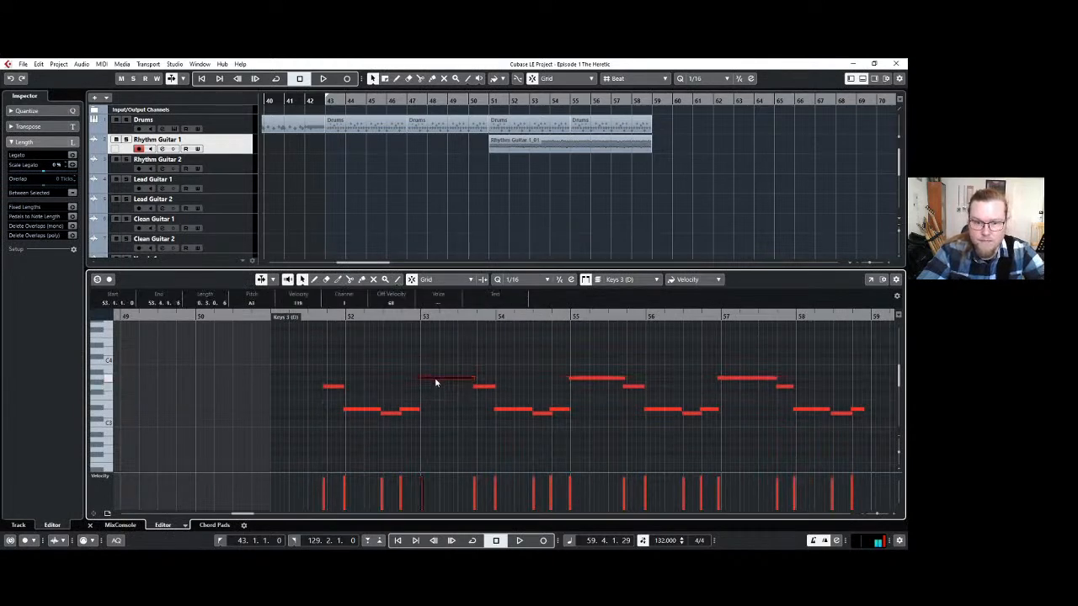
{"action": "left_click", "coordinate": [269, 317]}
{"action": "key", "text": "ctrl+v"}
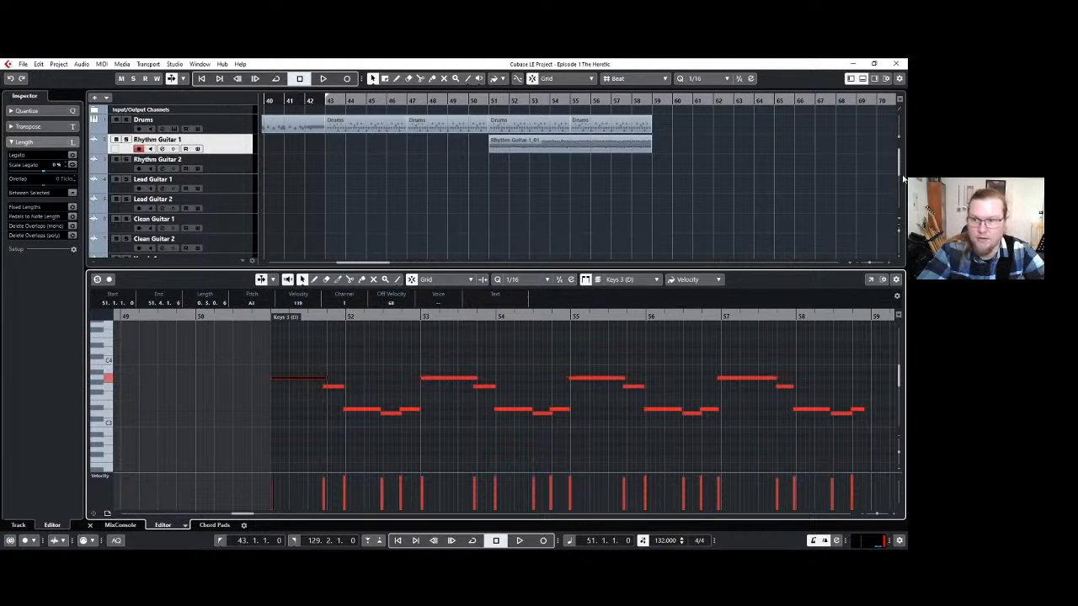
{"action": "left_click", "coordinate": [862, 79]}
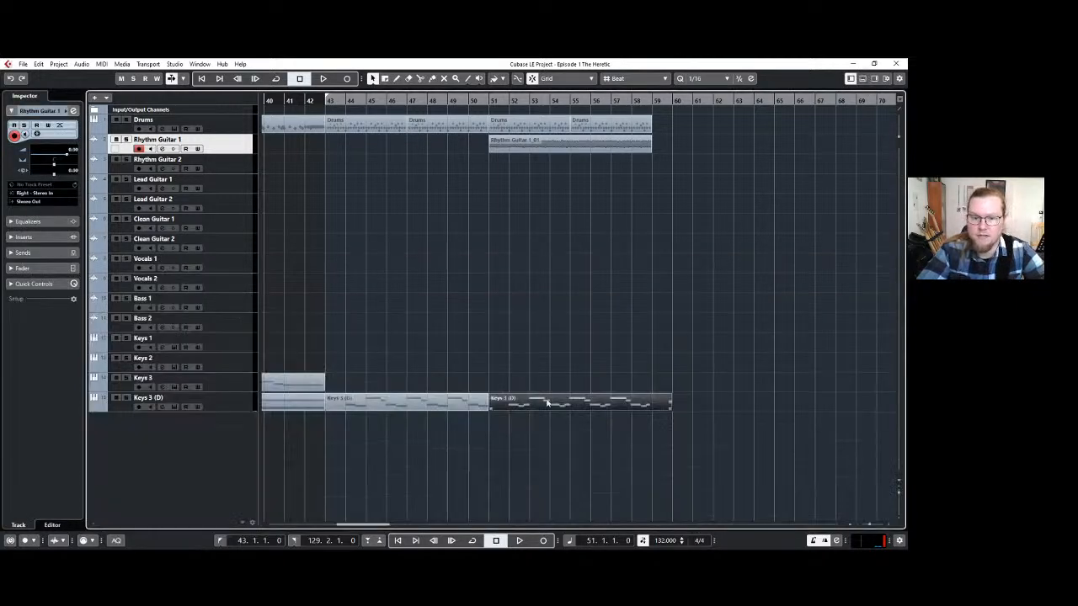
Trim the second Keys 3 (D) part to bar 59 and repeat the bar 51–59 drums, rhythm guitar and keys parts twice, up to bar 75.
{"action": "left_click_drag", "start_coordinate": [669, 409], "coordinate": [506, 134]}
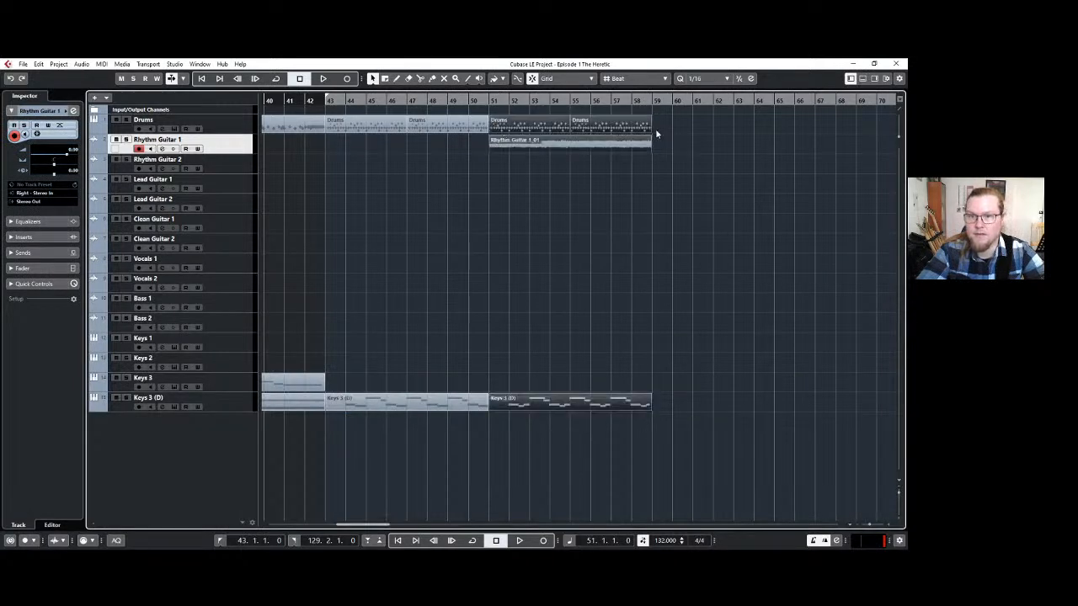
{"action": "left_click_drag", "start_coordinate": [651, 128], "coordinate": [843, 127]}
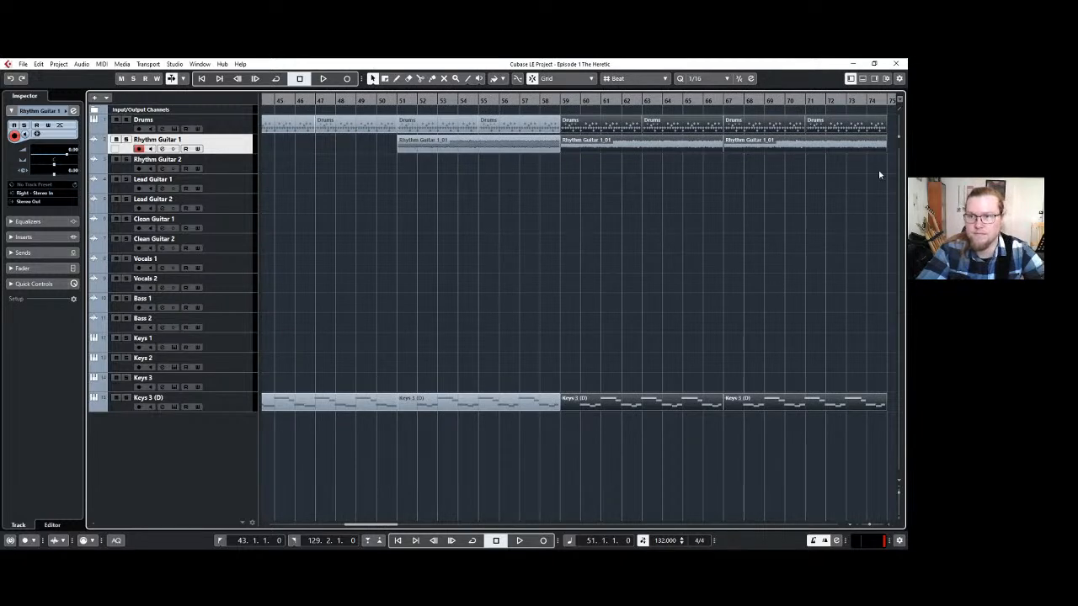
{"action": "left_click", "coordinate": [839, 209]}
{"action": "left_click_drag", "start_coordinate": [881, 387], "coordinate": [757, 125]}
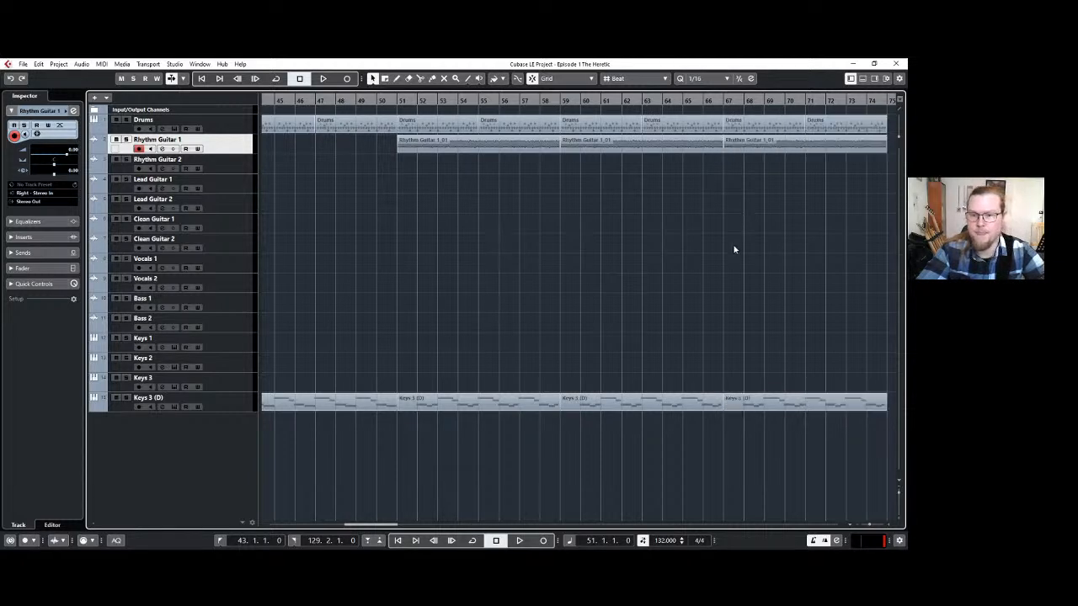
Play the arrangement from bar 43 past its end at bar 75 to review the extended section.
{"action": "scroll", "coordinate": [714, 245], "scroll_direction": "down", "scroll_amount": 2, "text": "ctrl"}
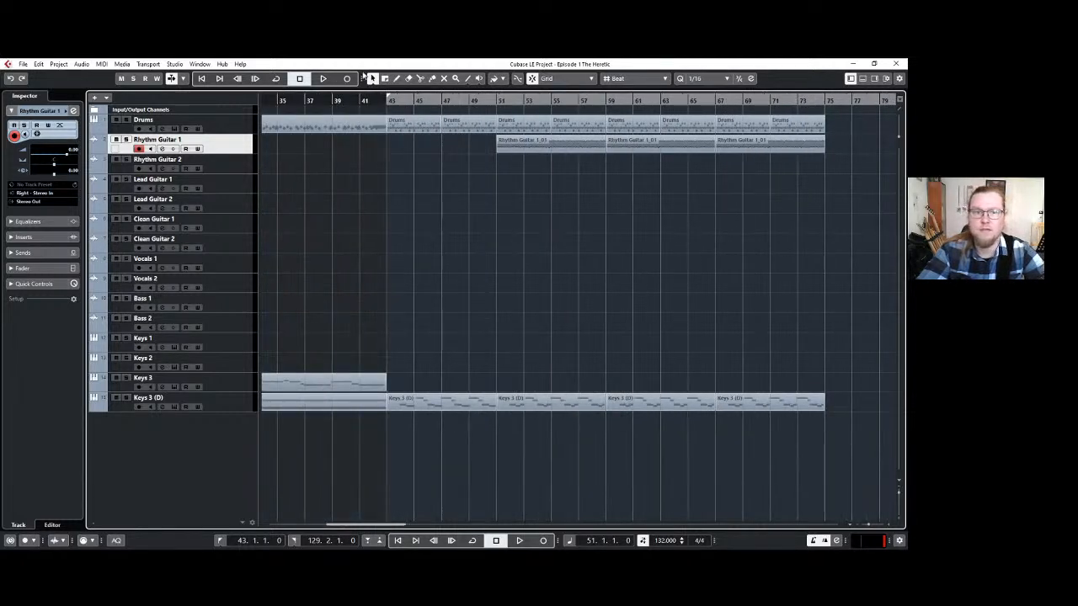
{"action": "left_click", "coordinate": [387, 101]}
{"action": "key", "text": "space"}
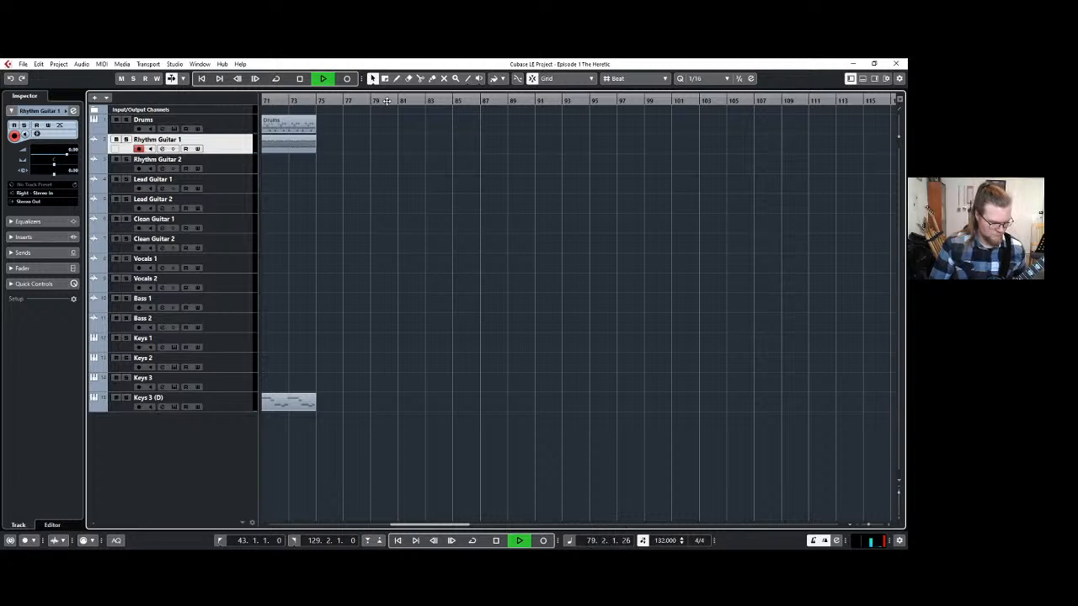
{"action": "key", "text": "space"}
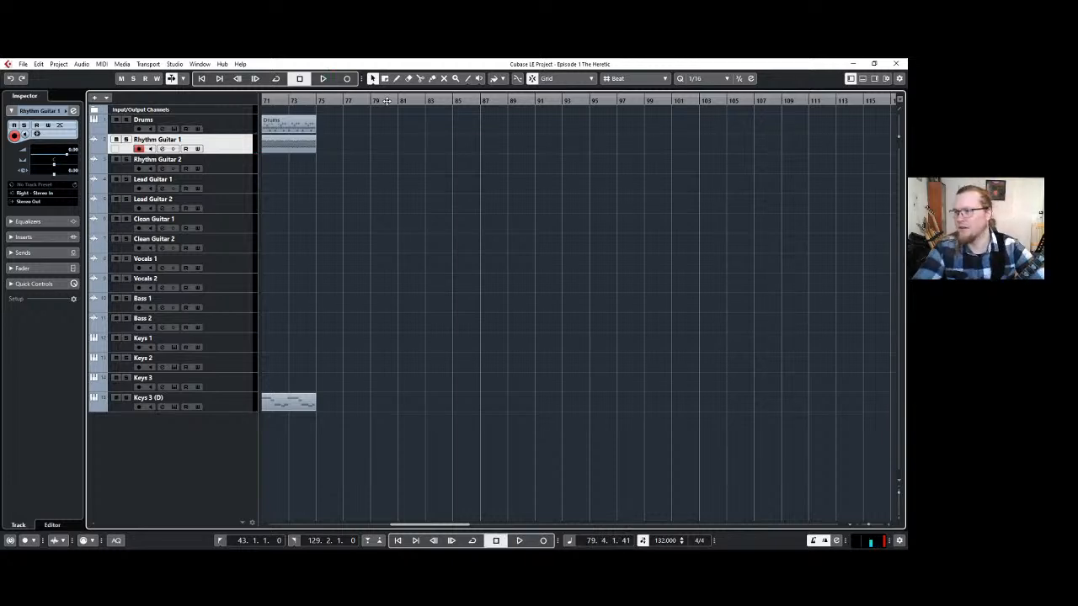
Prepare the Lead Guitar 1 track for recording, with the playhead and left locator at bar 59.
{"action": "scroll", "coordinate": [421, 250], "scroll_direction": "left", "scroll_amount": 8}
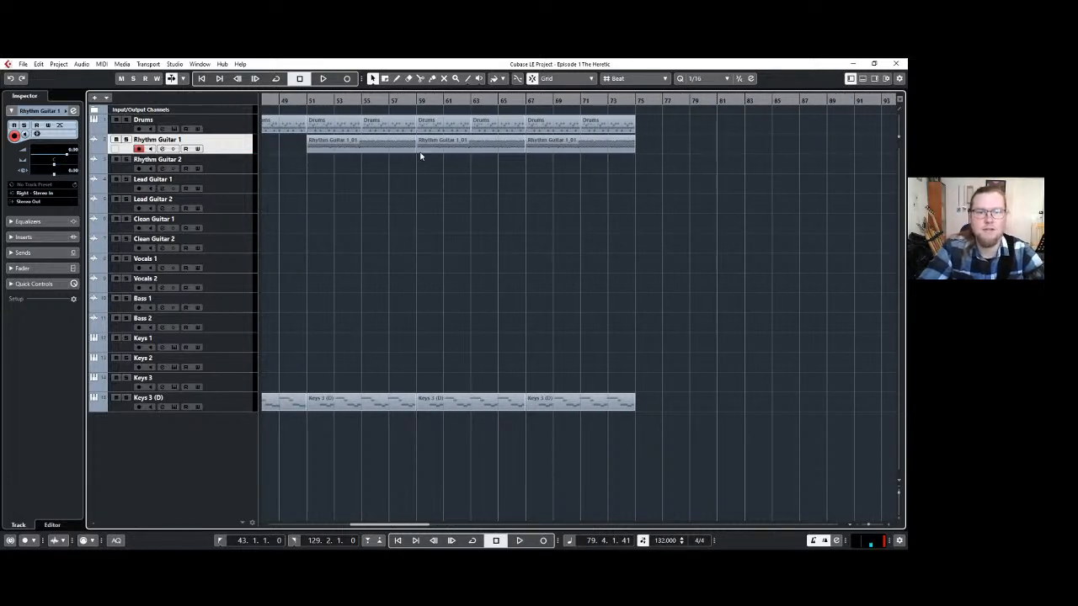
{"action": "left_click", "coordinate": [418, 100]}
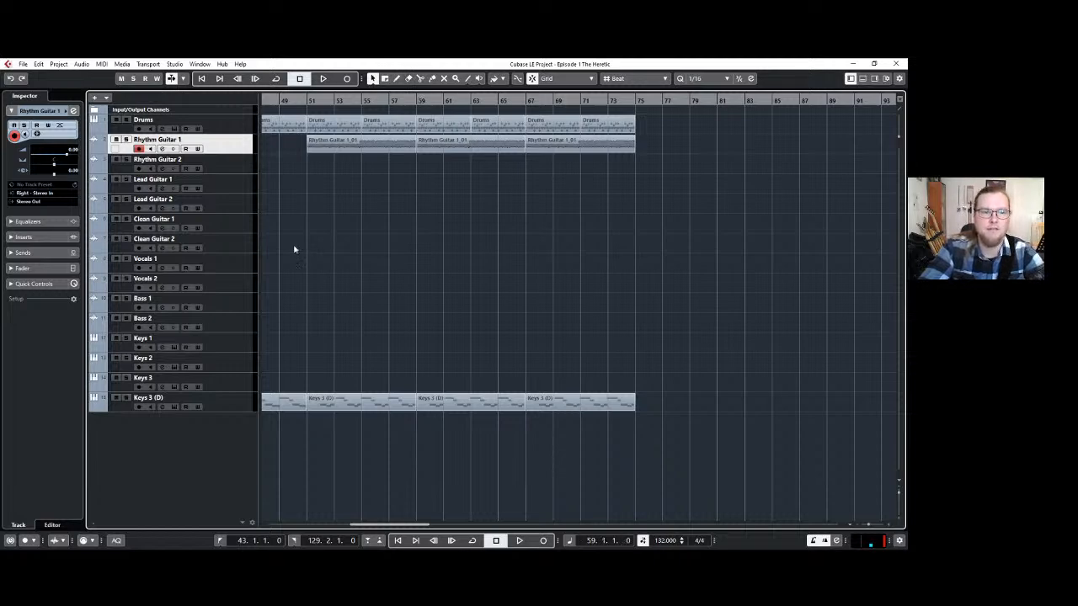
{"action": "left_click", "coordinate": [236, 187]}
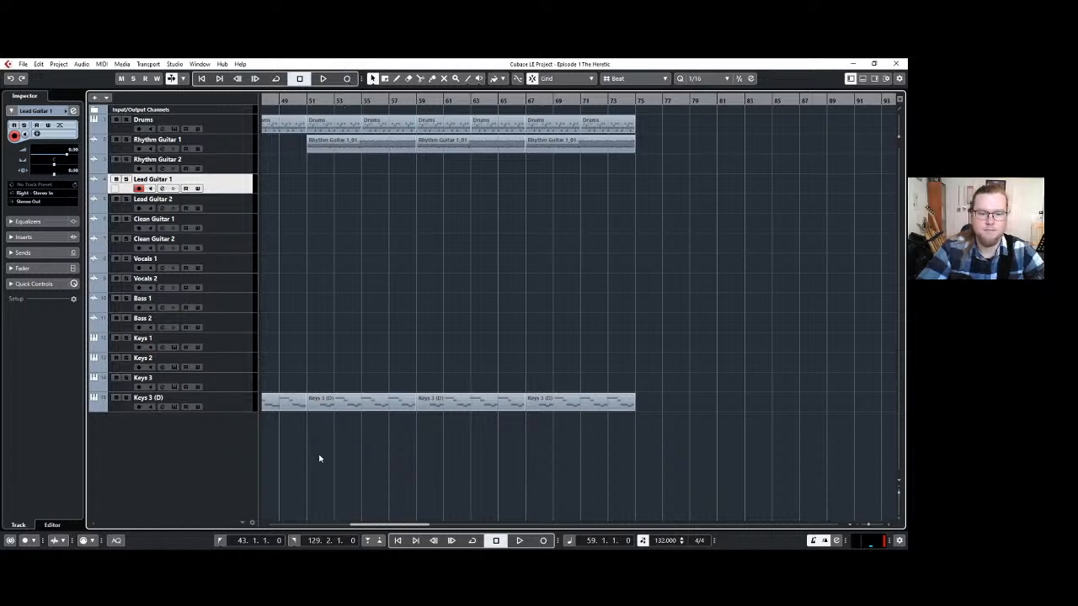
{"action": "left_click", "coordinate": [243, 540]}
{"action": "type", "text": "59"}
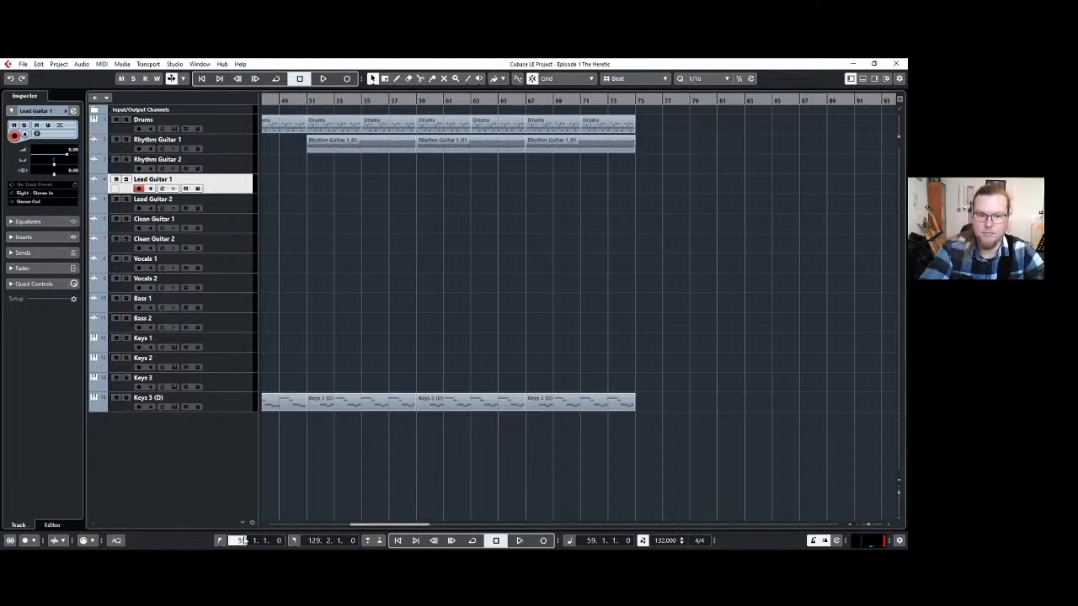
{"action": "key", "text": "Return"}
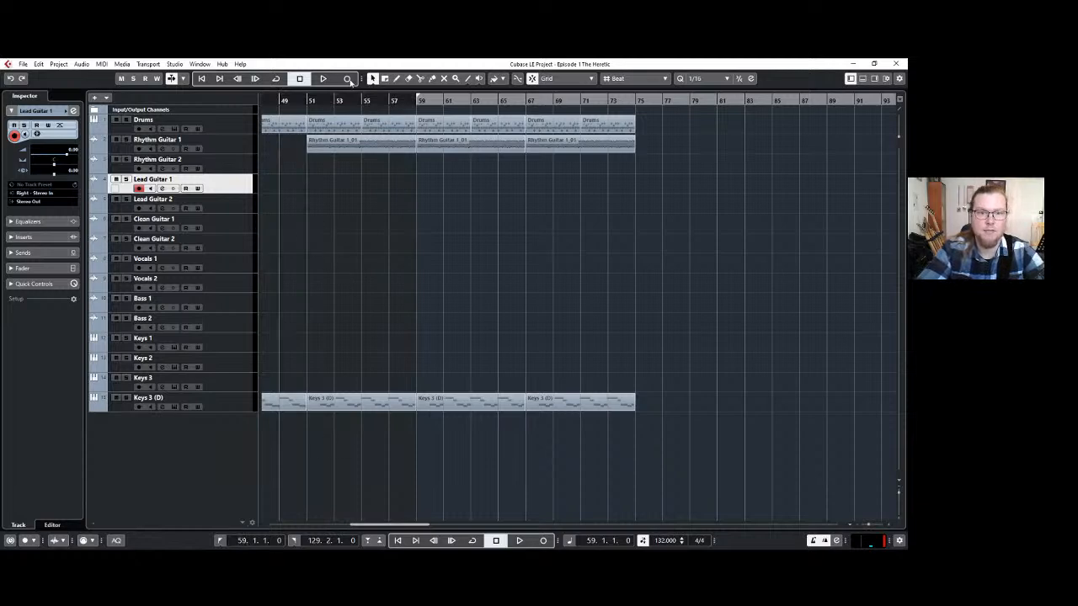
Record a lead part on the Lead Guitar 1 track from bar 59 and trim it to end at bar 67.
{"action": "left_click", "coordinate": [348, 79]}
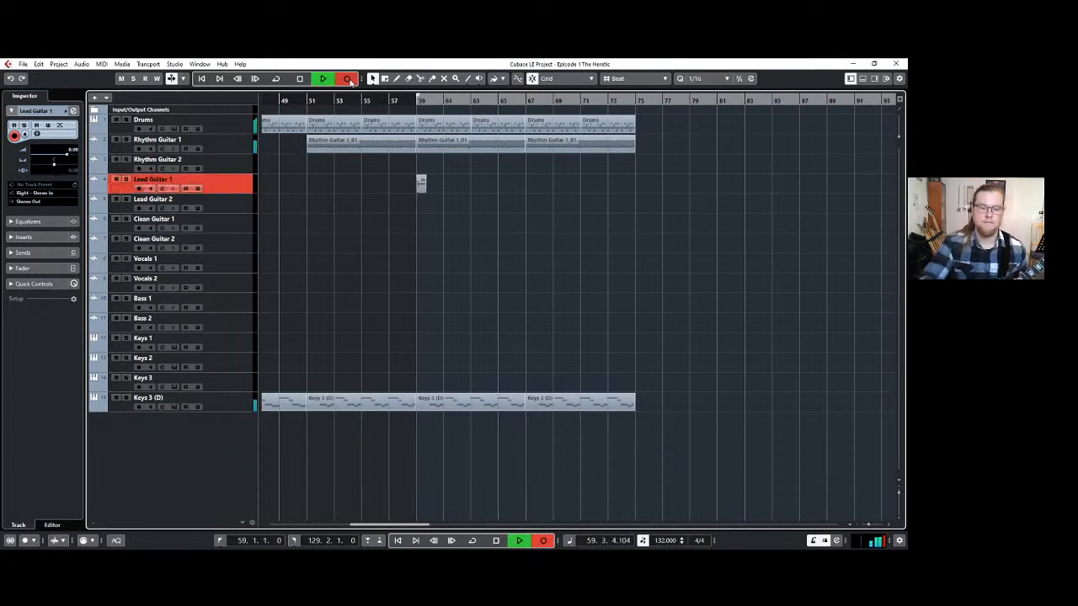
{"action": "left_click", "coordinate": [348, 79]}
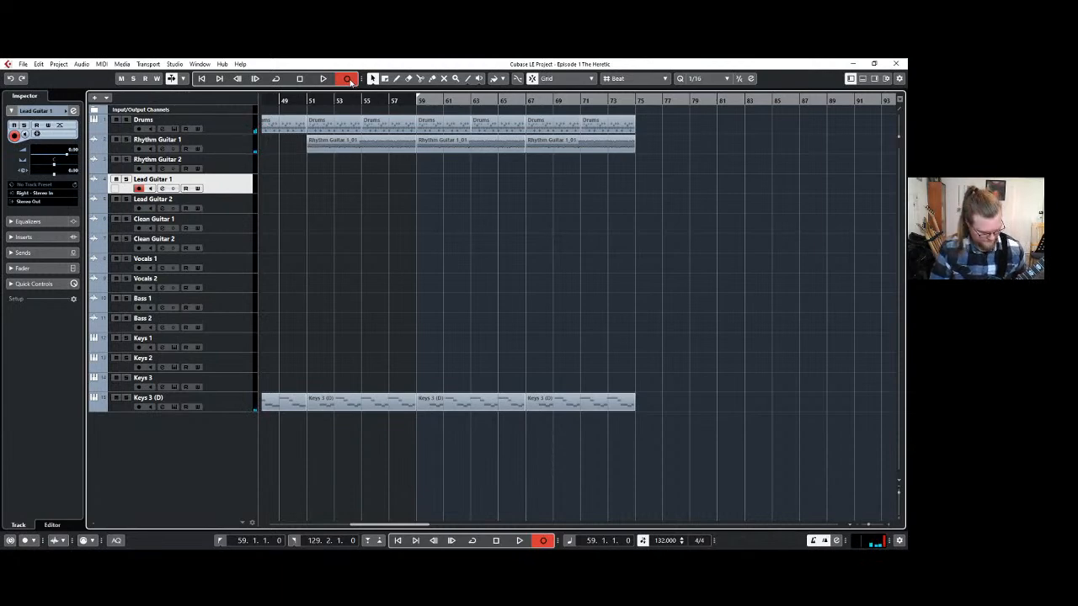
{"action": "left_click", "coordinate": [348, 79]}
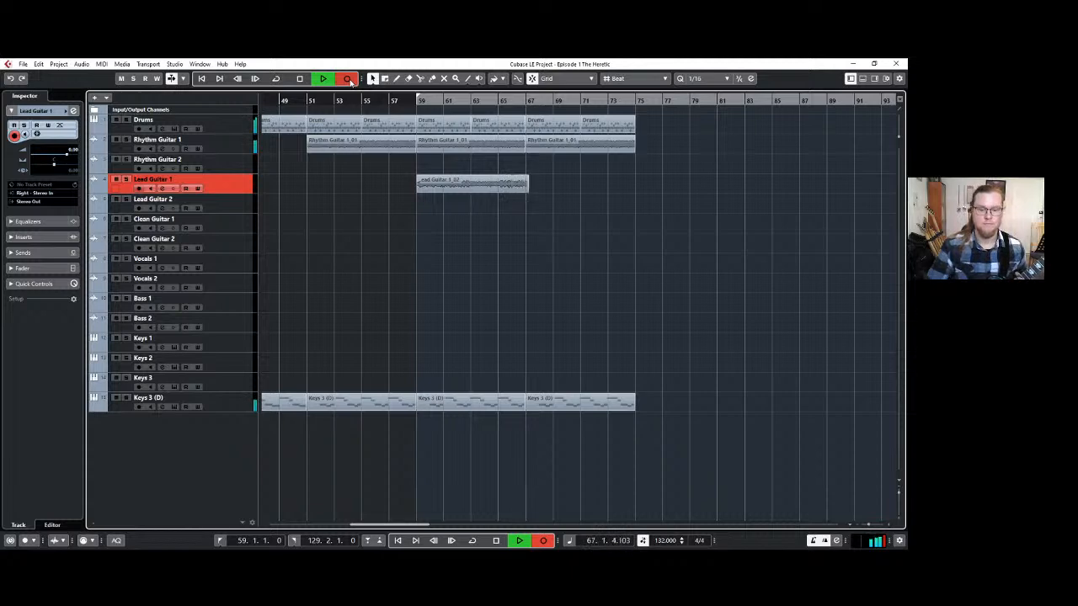
{"action": "key", "text": "space"}
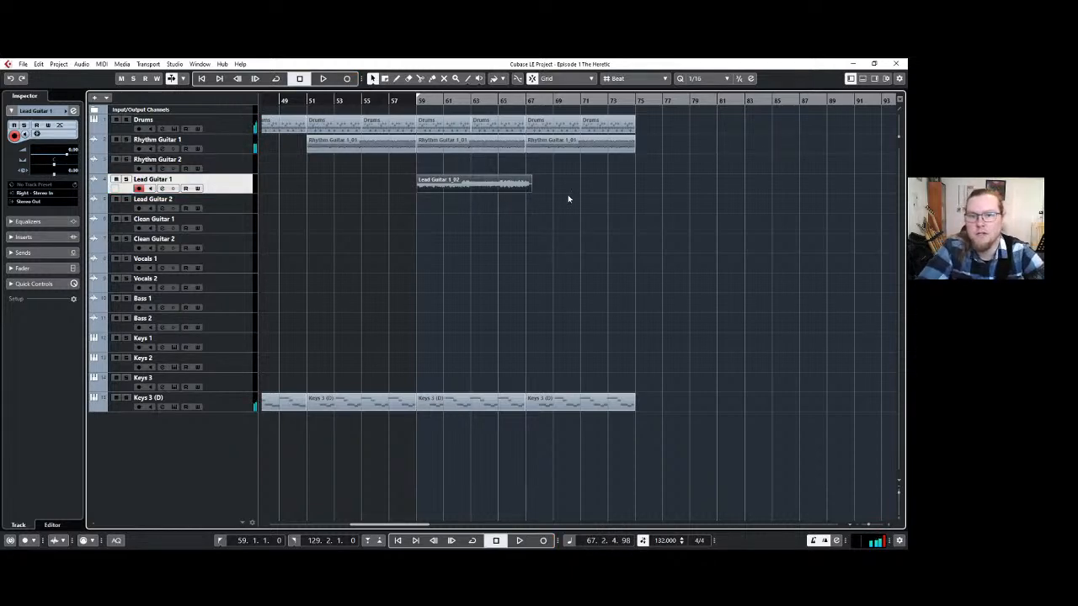
{"action": "left_click_drag", "start_coordinate": [531, 191], "coordinate": [524, 191]}
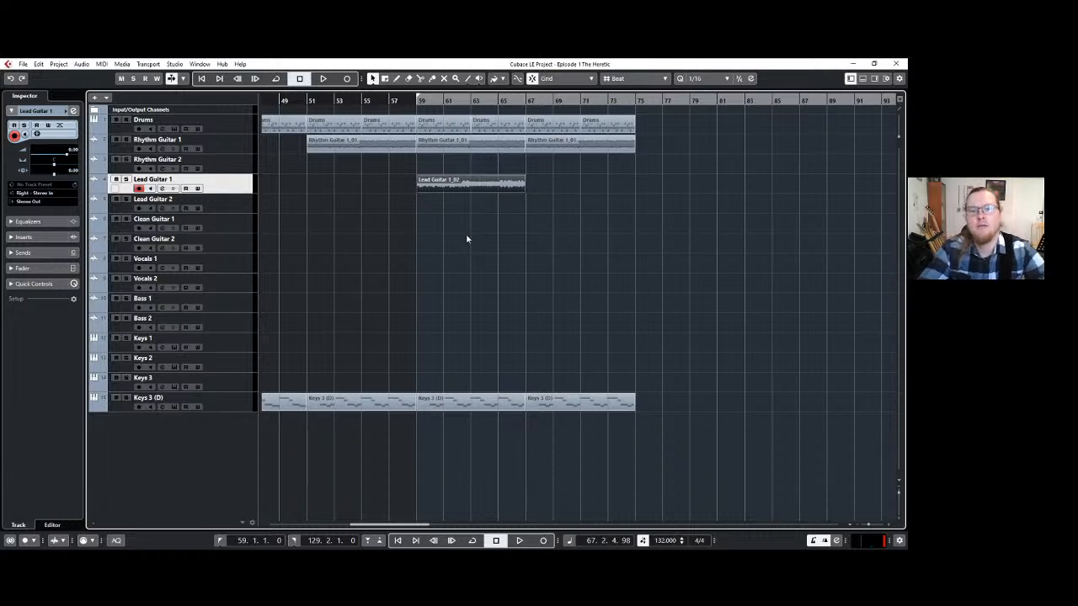
{"action": "left_click", "coordinate": [467, 239]}
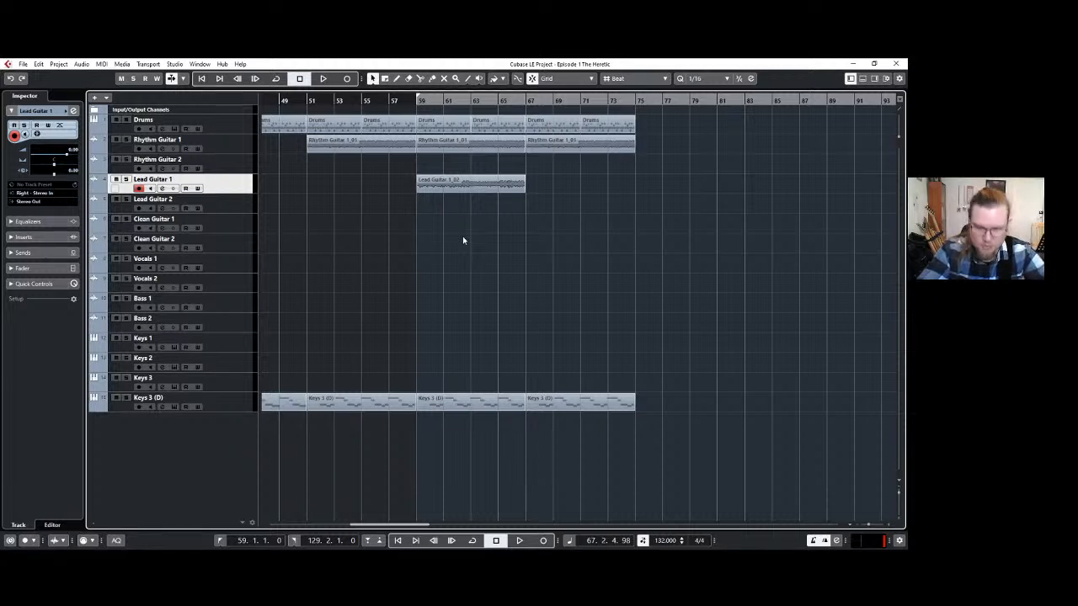
{"action": "left_click", "coordinate": [455, 143]}
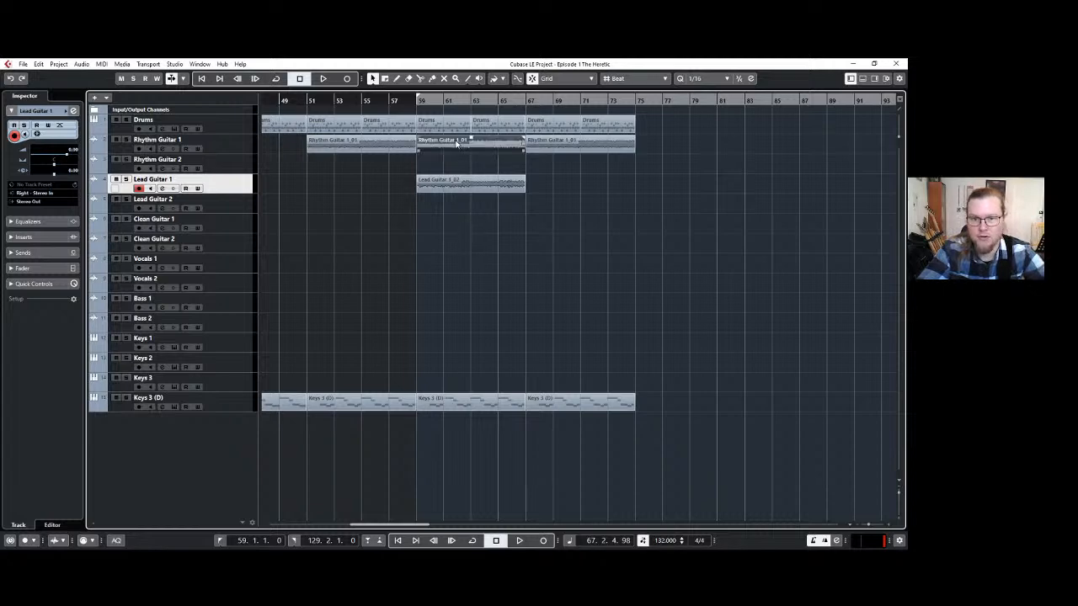
{"action": "left_click", "coordinate": [473, 409]}
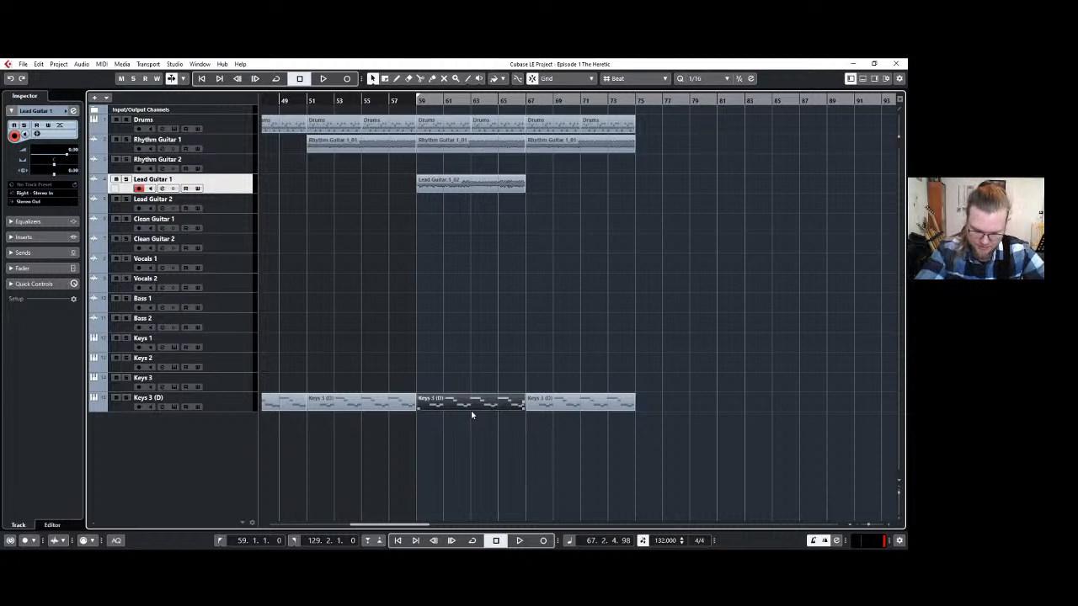
{"action": "left_click", "coordinate": [581, 371]}
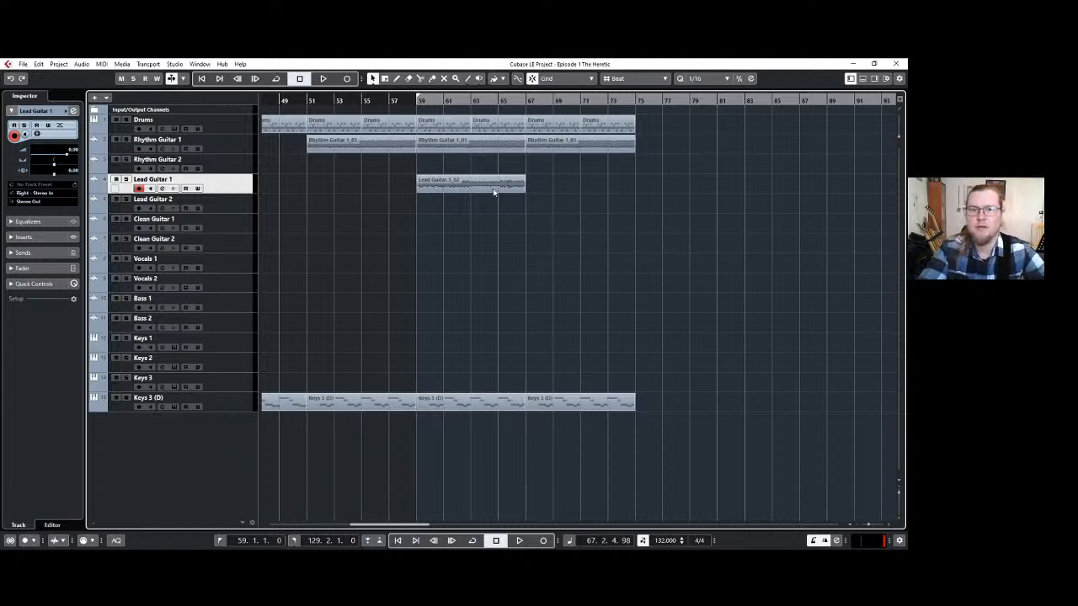
Set the left locator and the playhead to bar 75, the end of the current arrangement.
{"action": "left_click_drag", "start_coordinate": [677, 99], "coordinate": [662, 100]}
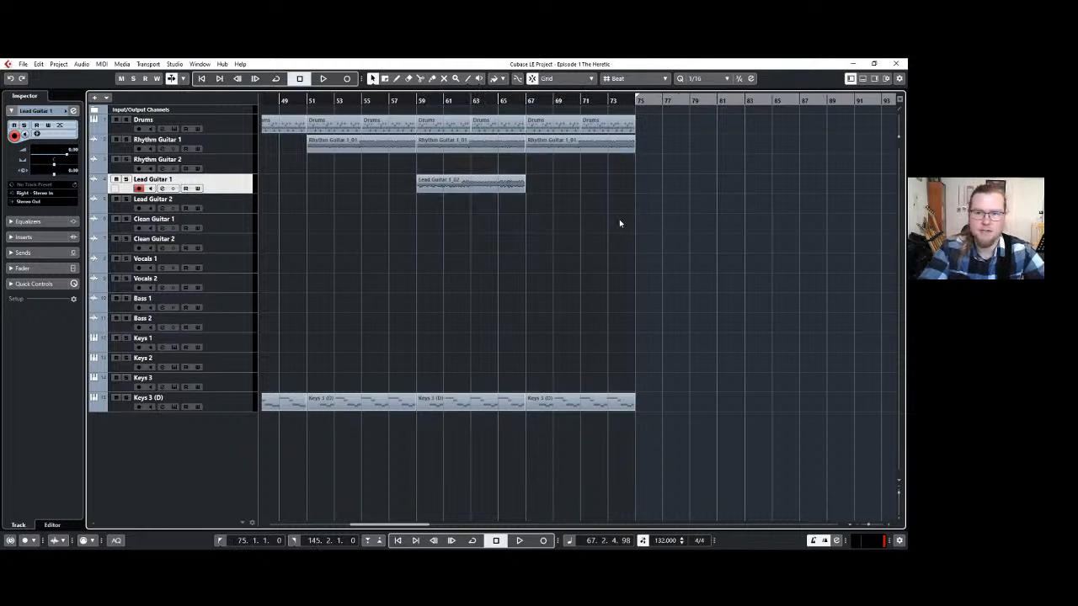
{"action": "left_click_drag", "start_coordinate": [398, 524], "coordinate": [437, 522]}
{"action": "scroll", "coordinate": [471, 313], "scroll_direction": "up", "scroll_amount": 3}
{"action": "scroll", "coordinate": [471, 312], "scroll_direction": "down", "scroll_amount": 2}
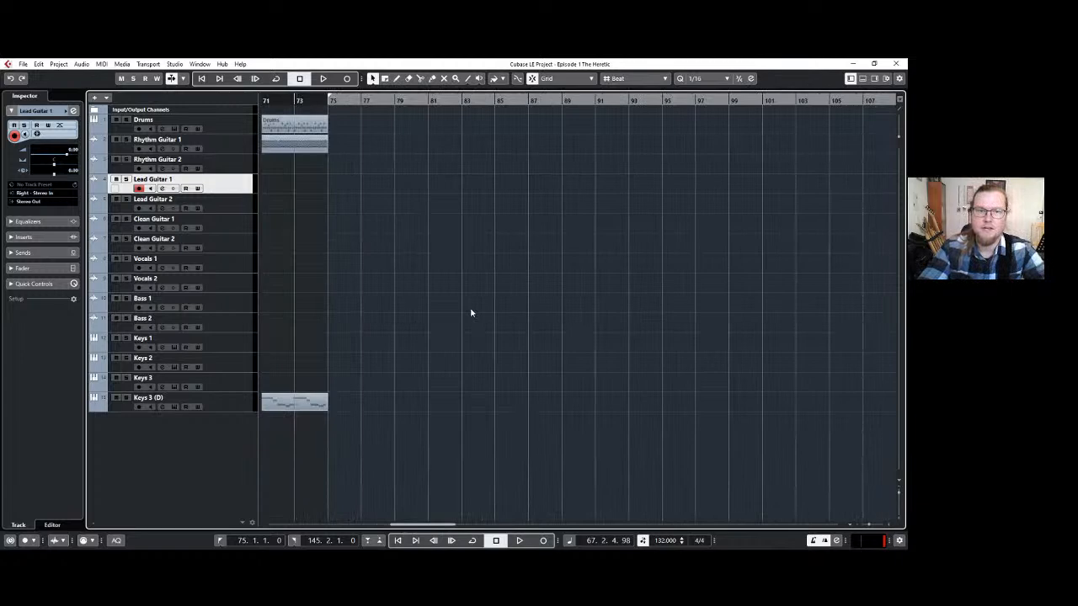
{"action": "scroll", "coordinate": [471, 312], "scroll_direction": "up", "scroll_amount": 1}
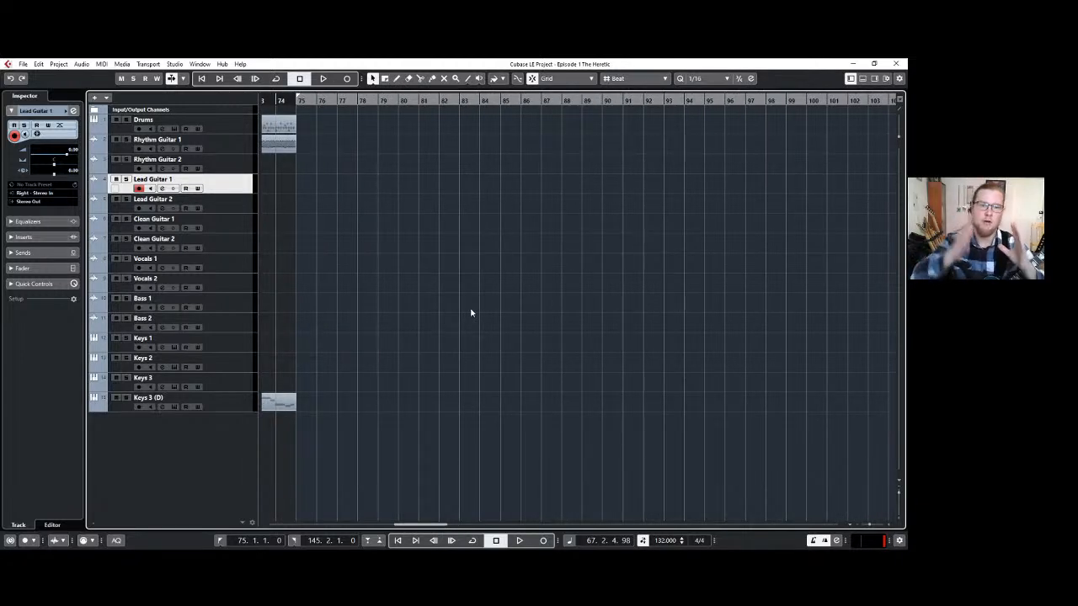
{"action": "left_click", "coordinate": [299, 99]}
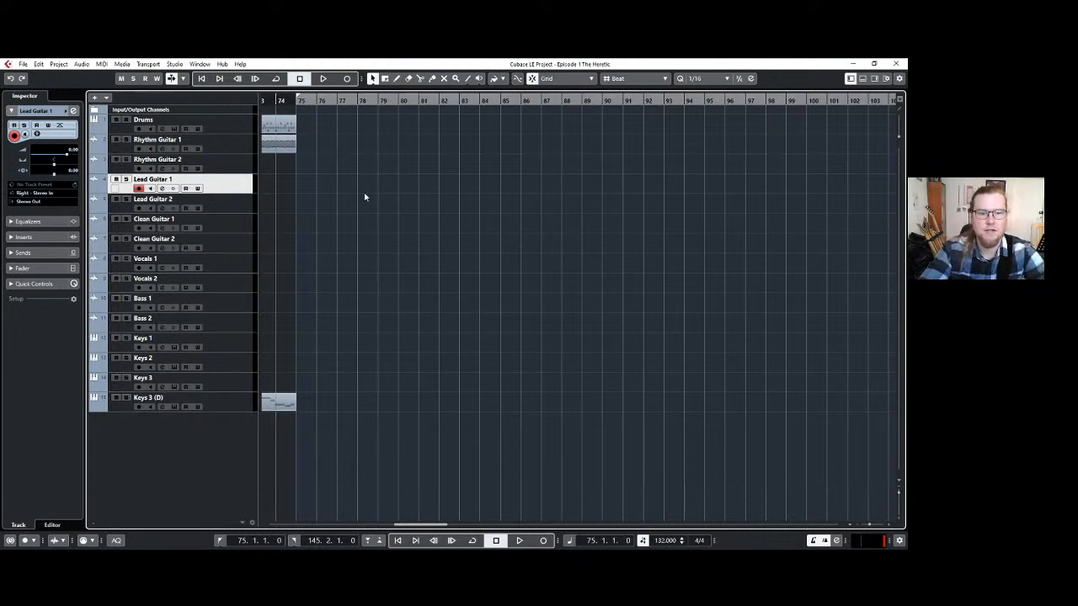
{"action": "left_click", "coordinate": [237, 145]}
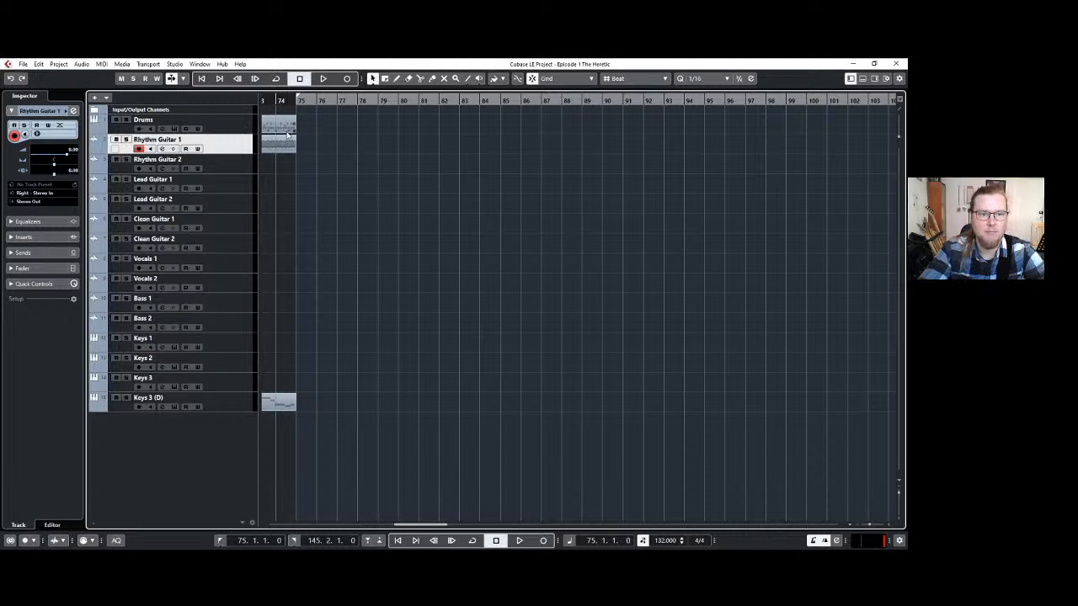
Place a groove from MT-PowerDrumKit on the Drums track at bar 75 and repeat it three times, up to bar 95.
{"action": "left_click", "coordinate": [235, 122]}
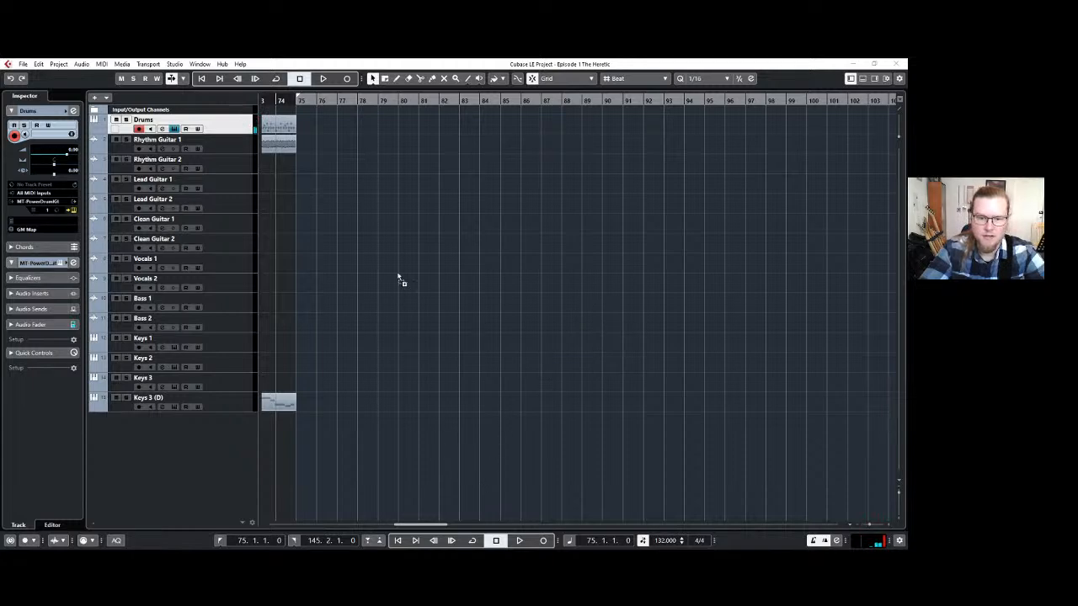
{"action": "left_click_drag", "start_coordinate": [300, 125], "coordinate": [298, 125]}
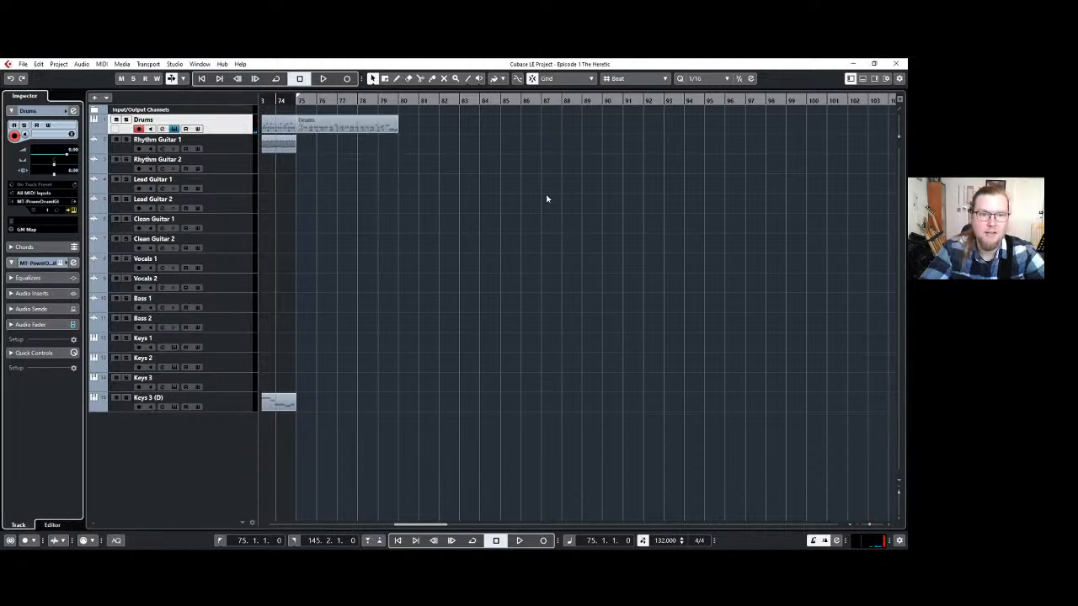
{"action": "left_click", "coordinate": [393, 126]}
{"action": "key", "text": "ctrl+d"}
{"action": "key", "text": "ctrl+d"}
{"action": "key", "text": "ctrl+d"}
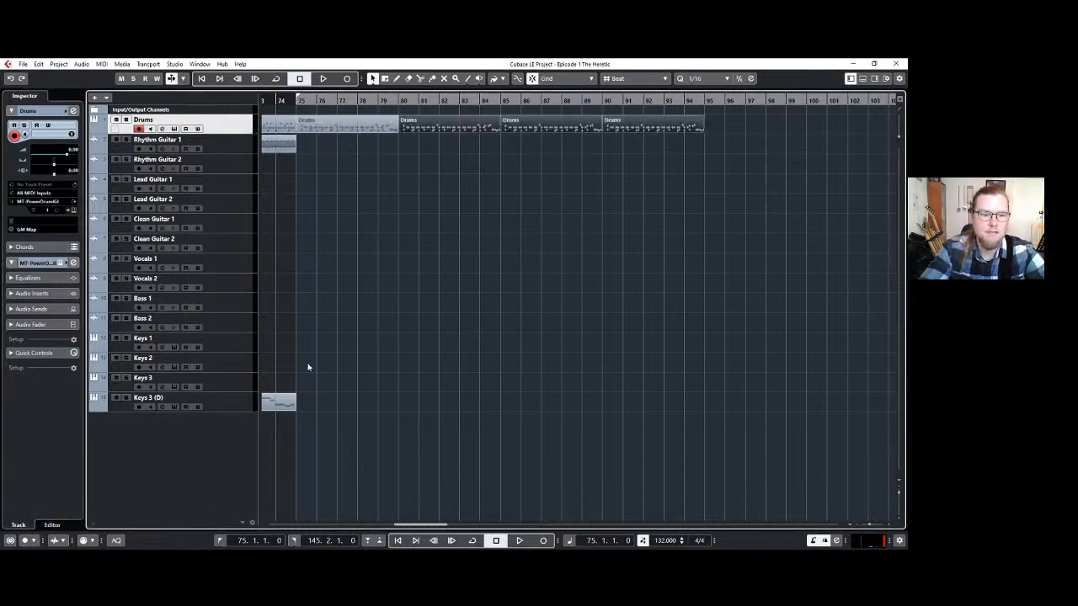
Delete the three repeated drum parts between bars 80 and 95.
{"action": "left_click", "coordinate": [231, 148]}
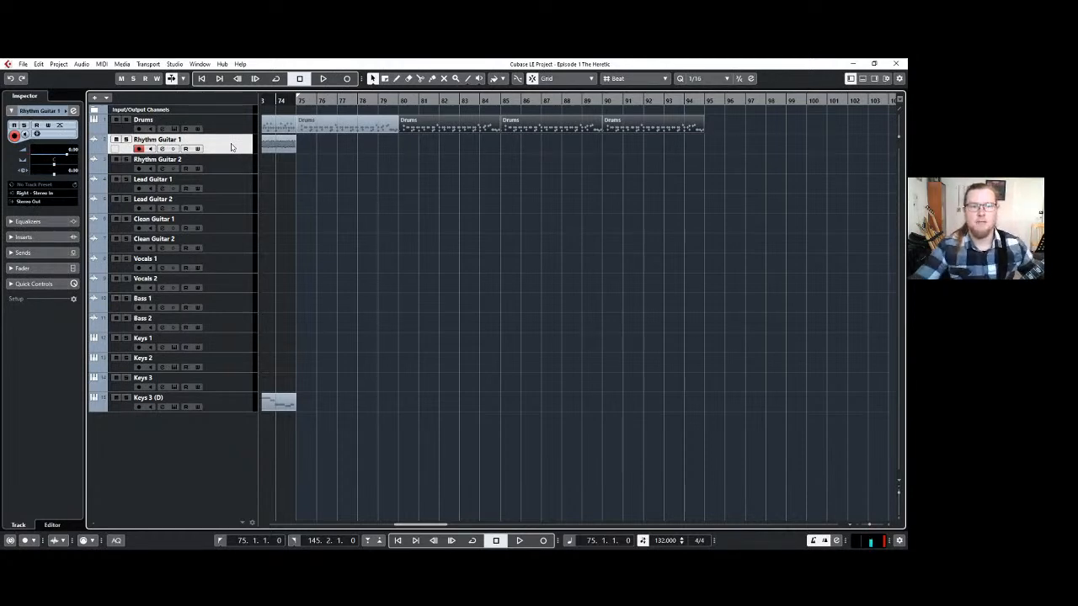
{"action": "key", "text": "Delete"}
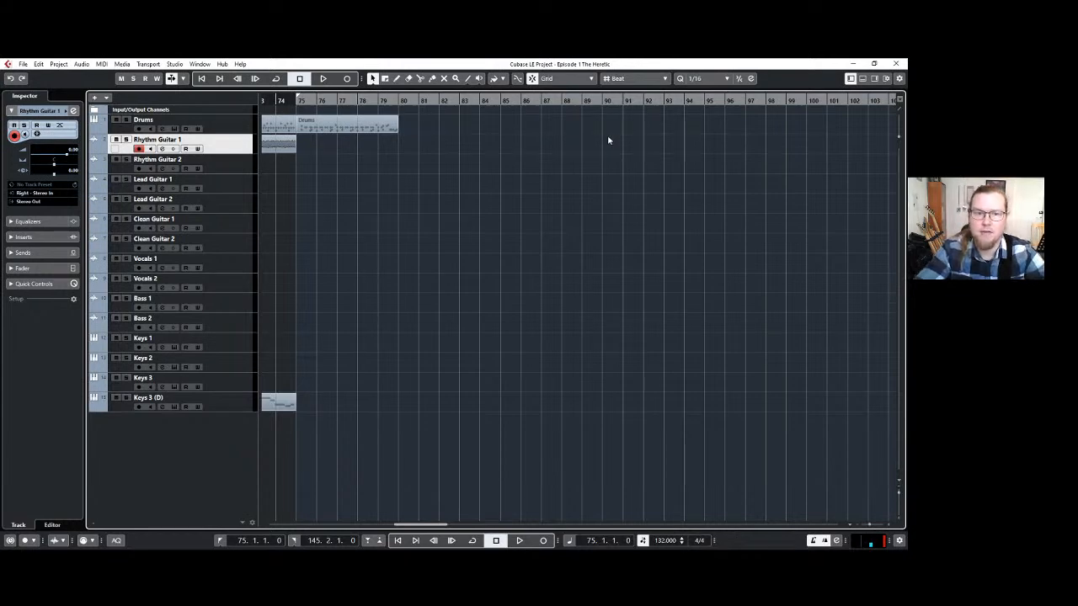
Open the drum part at bar 75 in the drum editor and set the quantize value to 1/8 Triplet.
{"action": "double_click", "coordinate": [362, 133]}
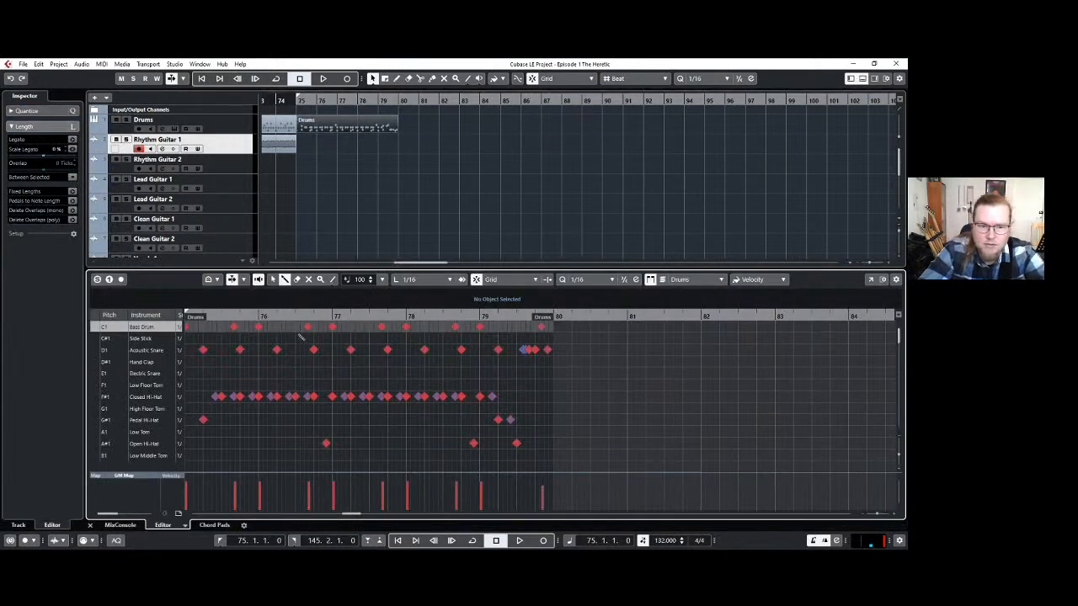
{"action": "key", "text": "h"}
{"action": "key", "text": "h"}
{"action": "key", "text": "h"}
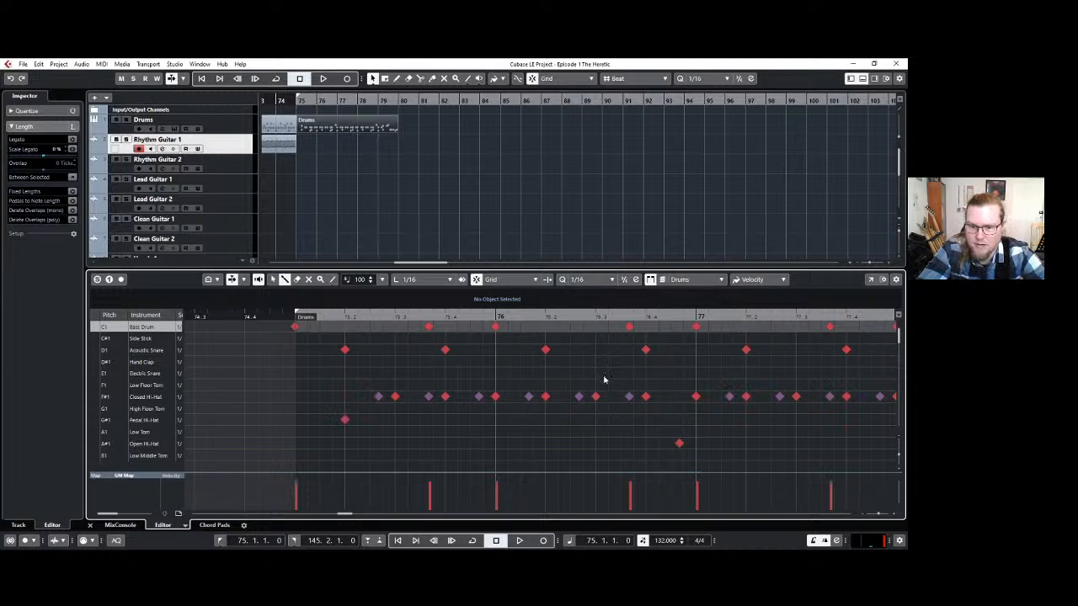
{"action": "key", "text": "alt+4"}
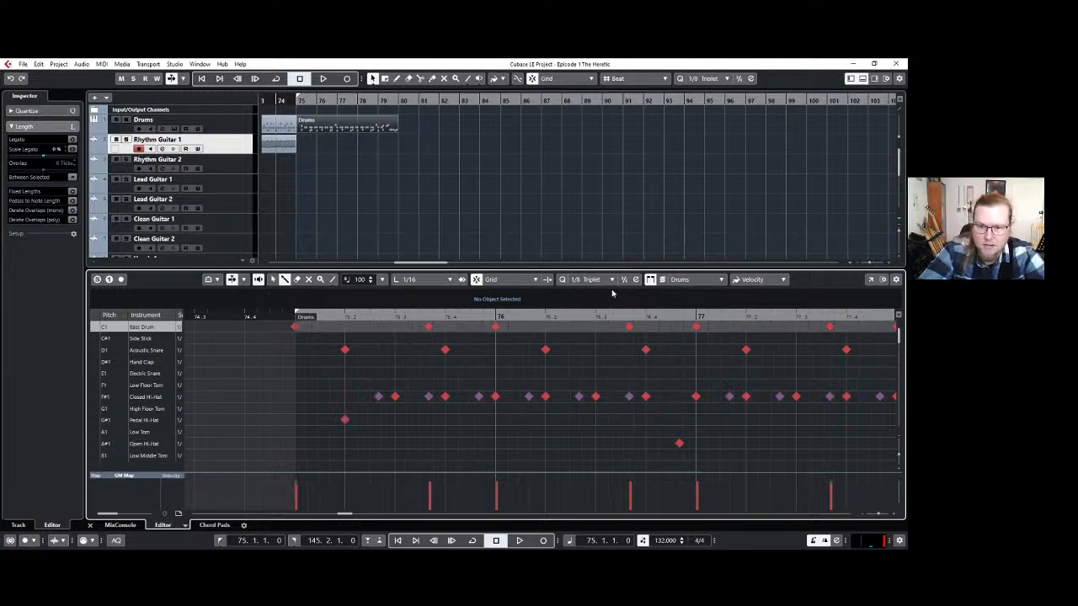
Fill the Bass Drum lane with continuous eighth-triplet hits across the whole drum part from bar 75 to 80.
{"action": "left_click", "coordinate": [311, 337]}
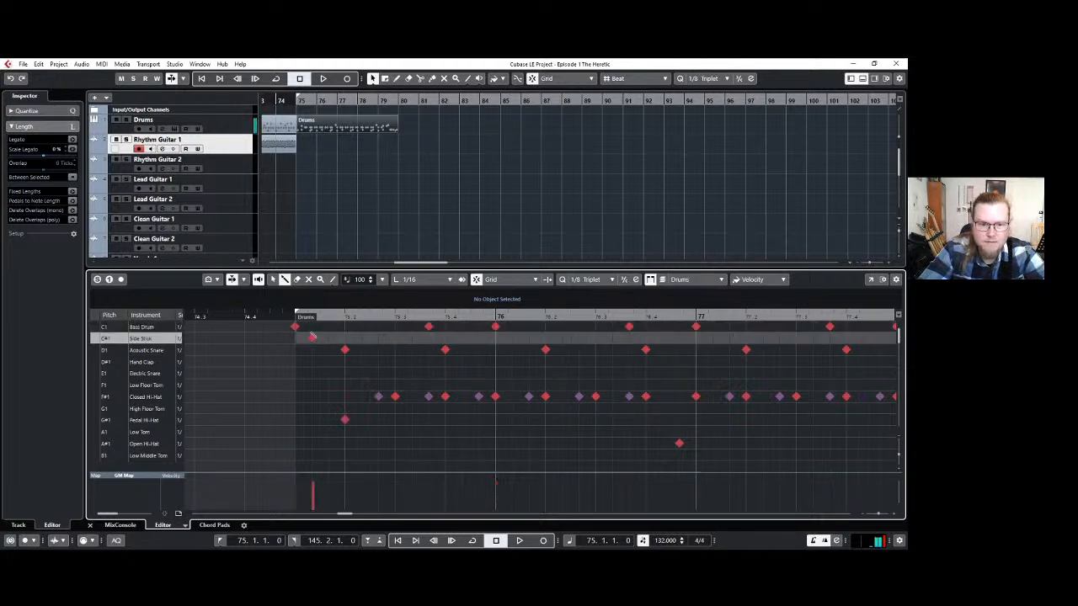
{"action": "left_click", "coordinate": [313, 338]}
{"action": "left_click", "coordinate": [312, 326]}
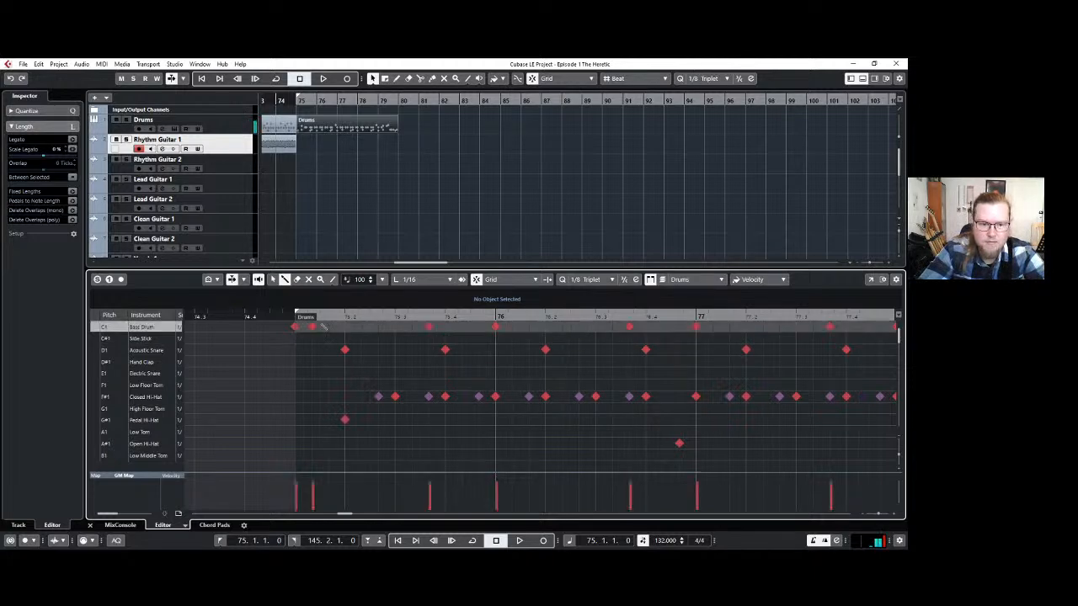
{"action": "left_click", "coordinate": [329, 326]}
{"action": "left_click", "coordinate": [345, 327]}
{"action": "left_click", "coordinate": [362, 326]}
{"action": "left_click", "coordinate": [379, 327]}
{"action": "left_click", "coordinate": [395, 327]}
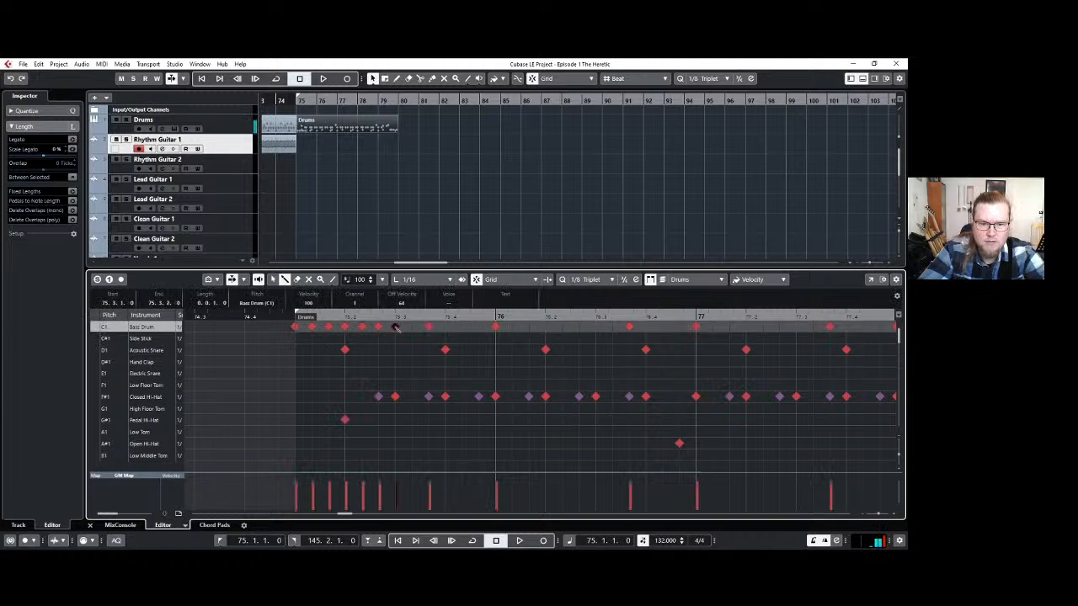
{"action": "left_click", "coordinate": [413, 326]}
{"action": "mouse_move", "coordinate": [427, 330]}
{"action": "left_mouse_down"}
{"action": "mouse_move", "coordinate": [903, 337]}
{"action": "mouse_move", "coordinate": [732, 330]}
{"action": "left_mouse_up"}
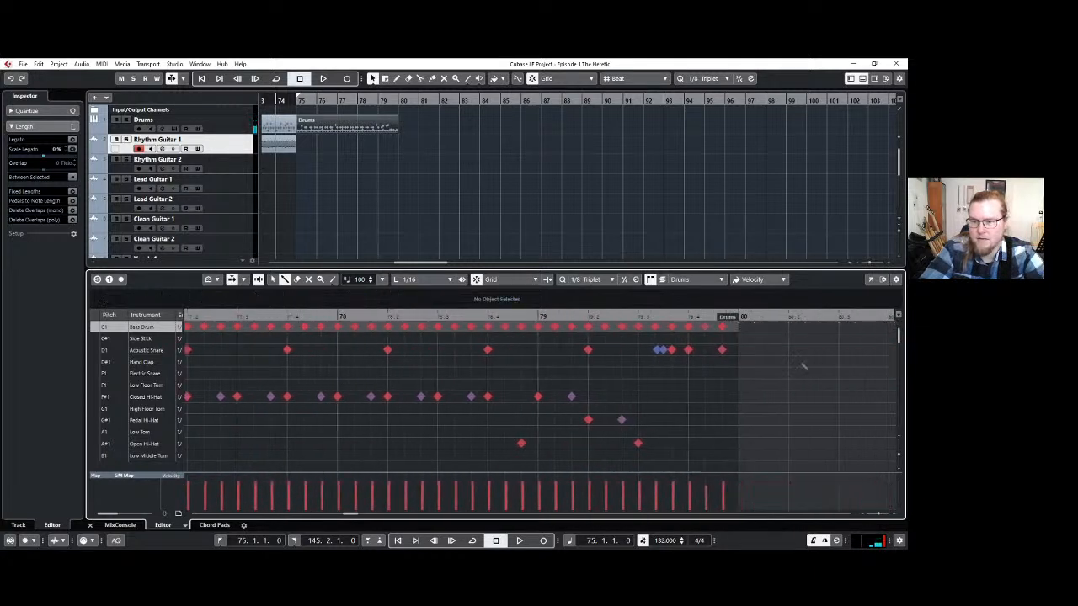
Play the edited drum part from bar 75, close the drum editor and delete the part.
{"action": "key", "text": "space"}
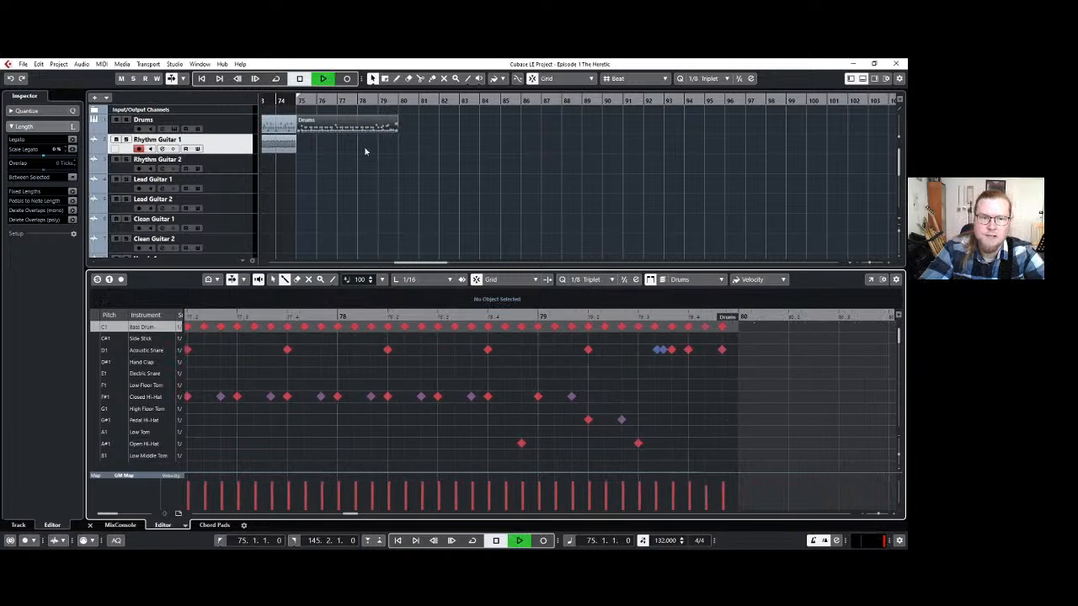
{"action": "key", "text": "ctrl+e"}
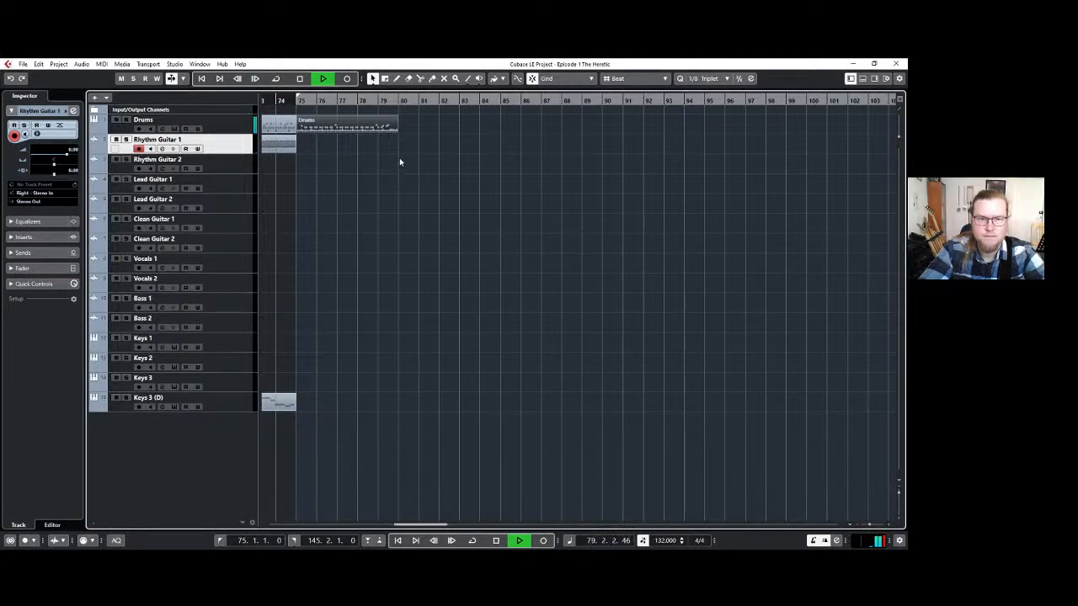
{"action": "key", "text": "space"}
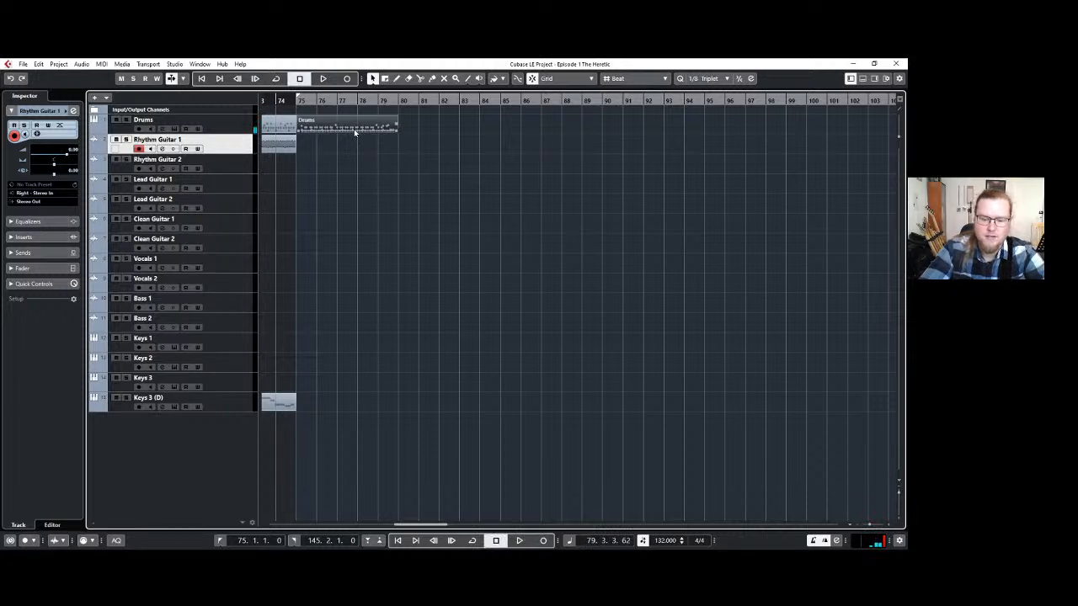
{"action": "key", "text": "Delete"}
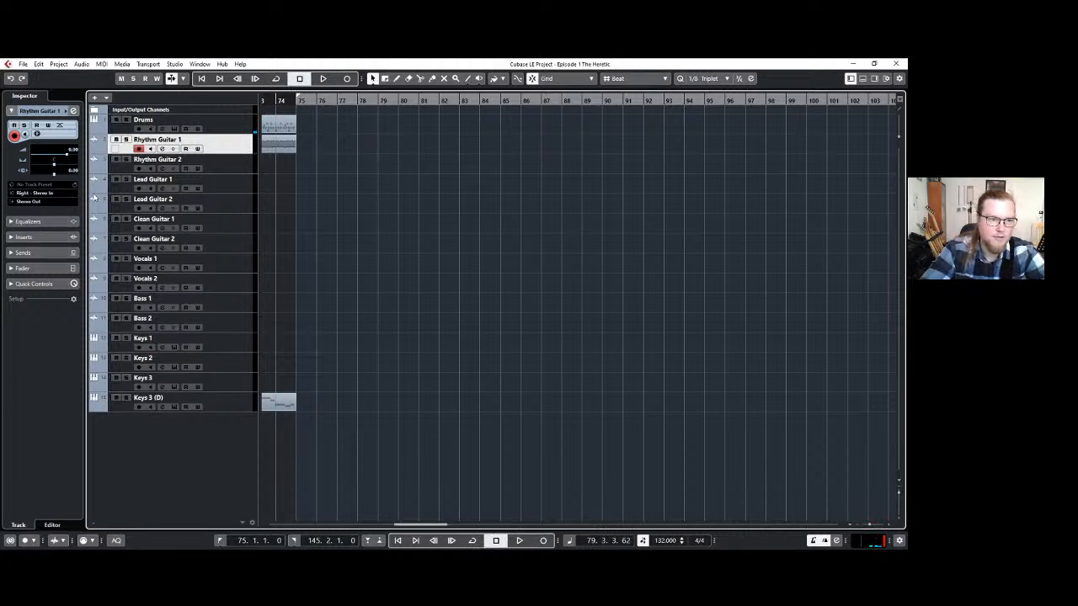
Audition another groove in MT-PowerDrumKit and place it on the Drums track at bar 75.
{"action": "left_click", "coordinate": [219, 126]}
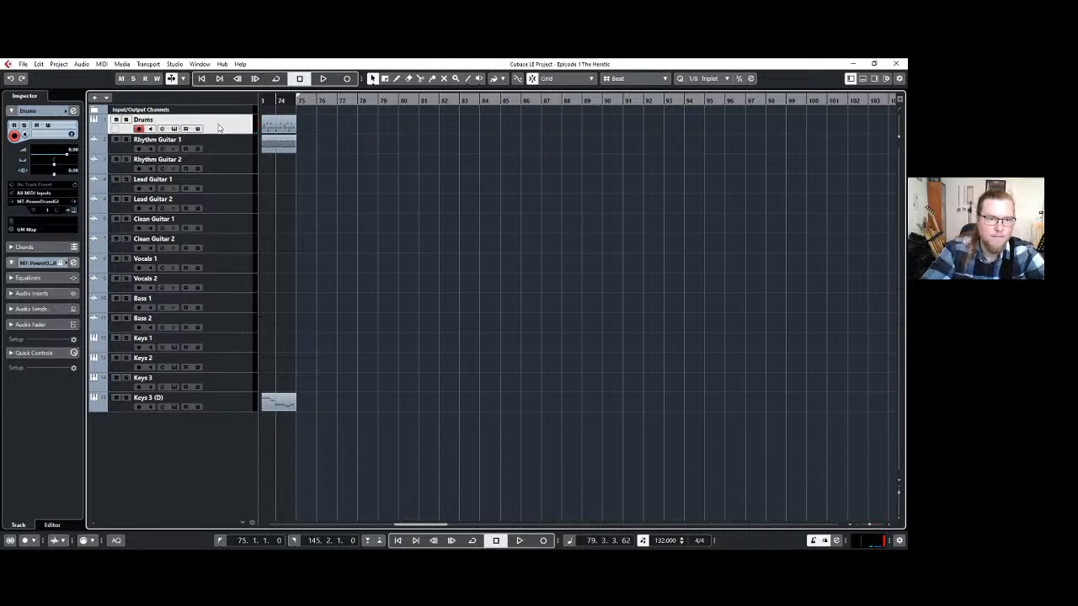
{"action": "left_click", "coordinate": [73, 210]}
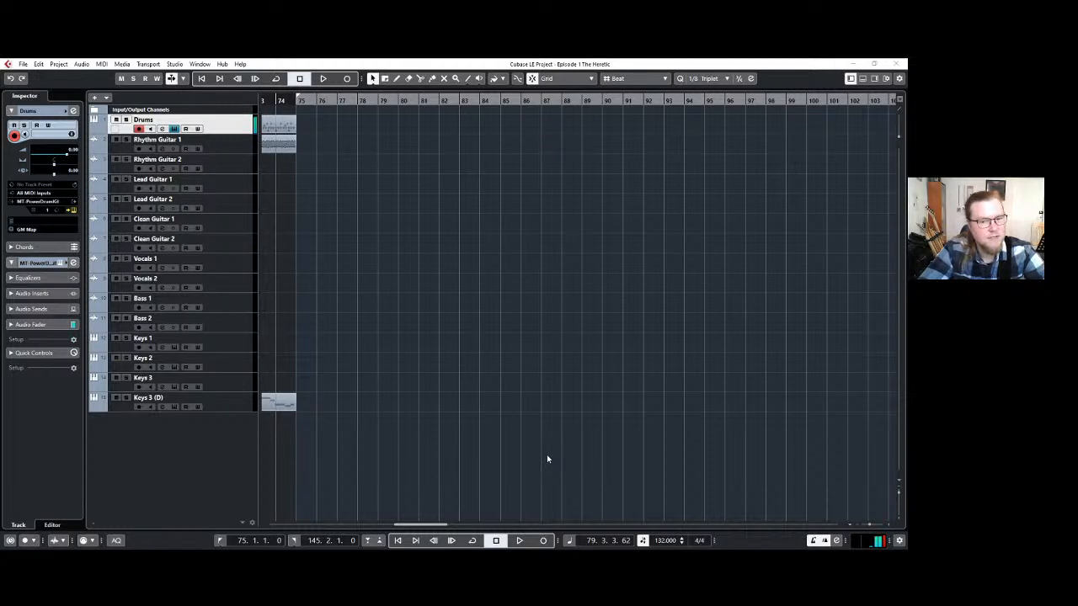
{"action": "key", "text": "space"}
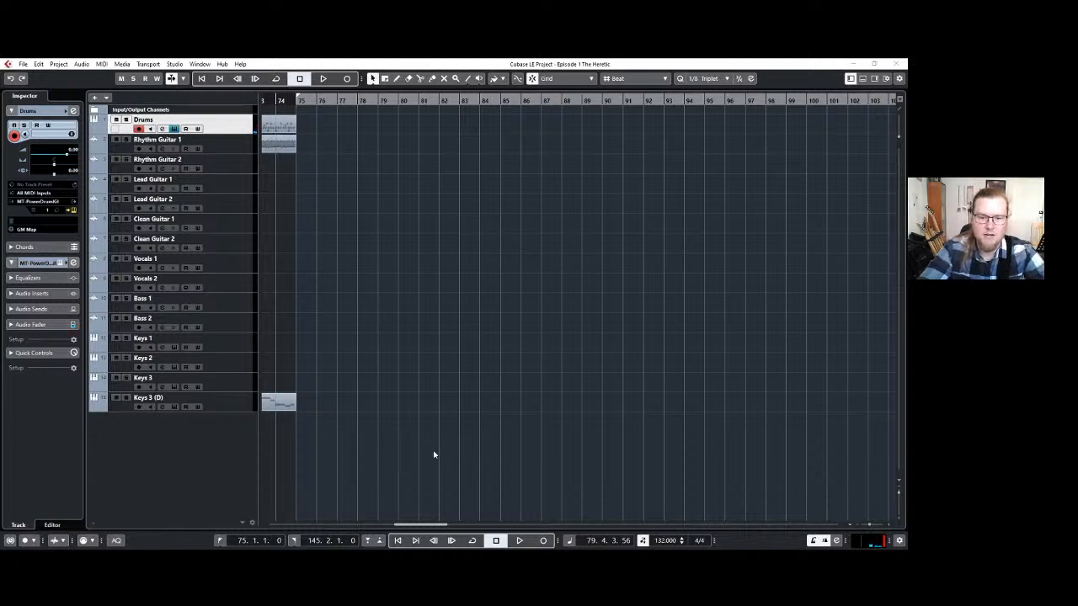
{"action": "left_click_drag", "start_coordinate": [435, 454], "coordinate": [300, 126]}
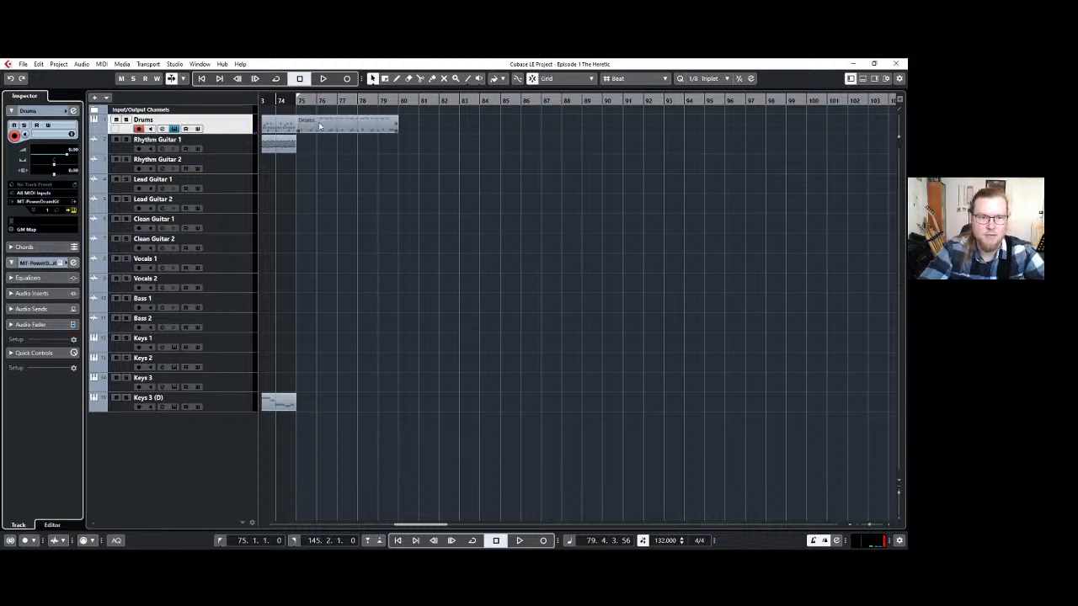
{"action": "left_click", "coordinate": [339, 123]}
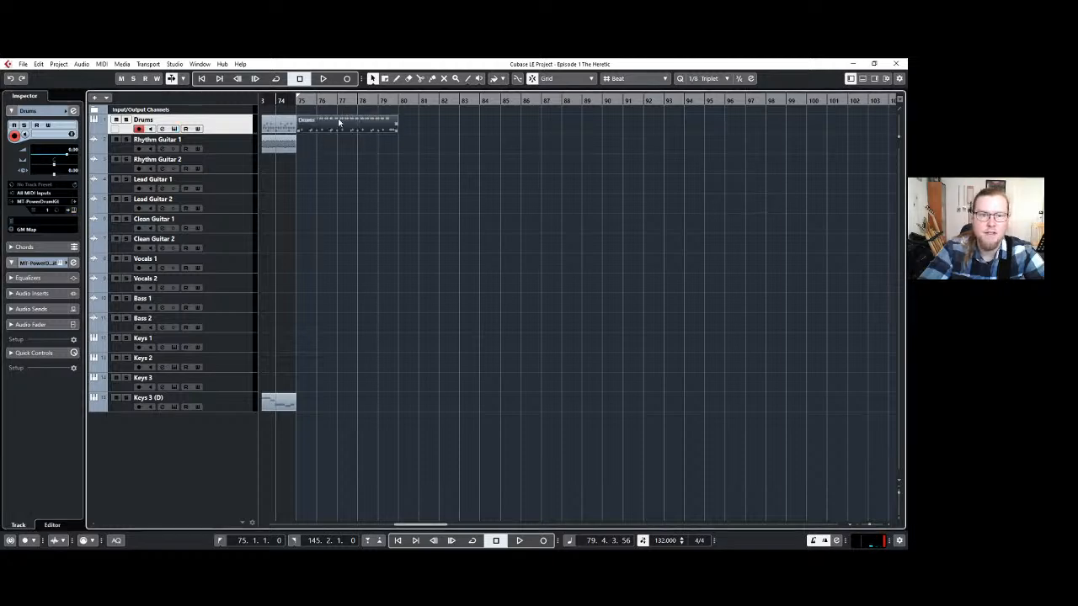
Open the new drum part in the drum editor and fill its Bass Drum lane with eighth-triplet hits from bar 75 to 80.
{"action": "double_click", "coordinate": [339, 123]}
{"action": "scroll", "coordinate": [277, 410], "scroll_direction": "down", "scroll_amount": 5}
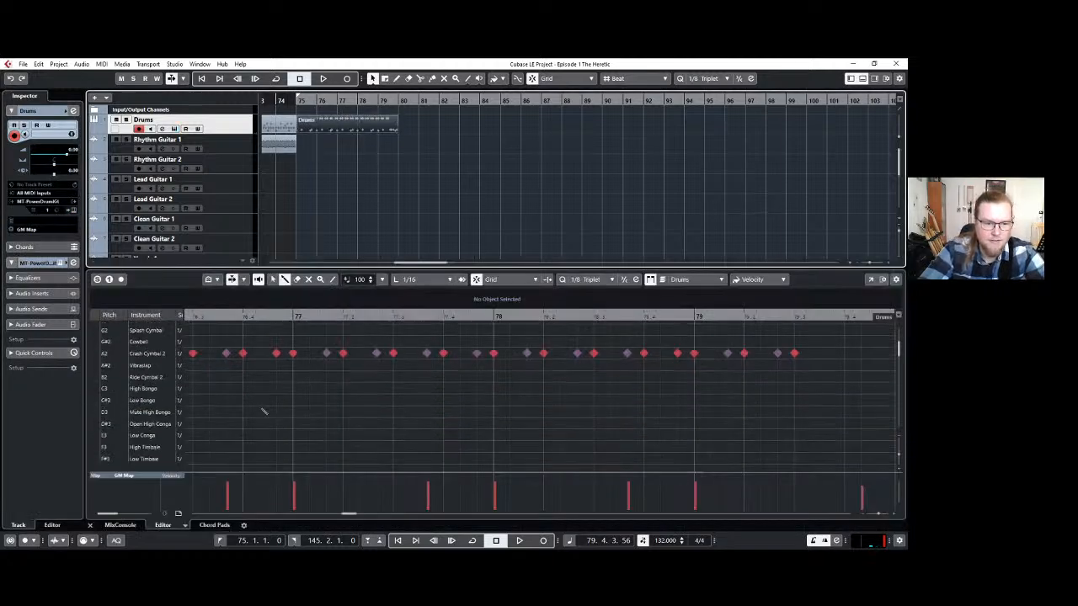
{"action": "scroll", "coordinate": [224, 402], "scroll_direction": "up", "scroll_amount": 5}
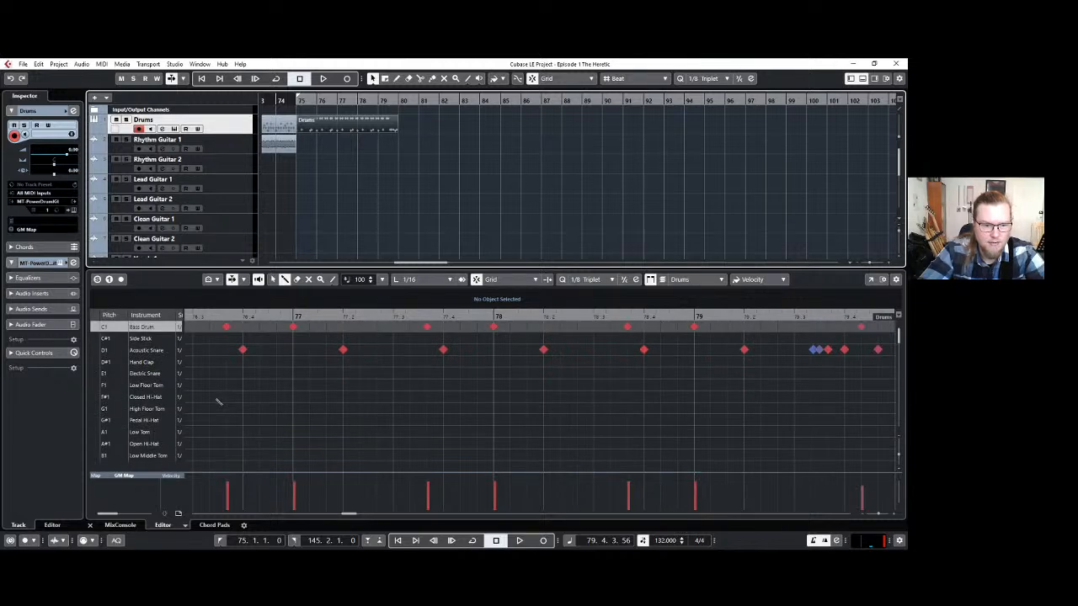
{"action": "scroll", "coordinate": [204, 341], "scroll_direction": "down", "scroll_amount": 1}
{"action": "scroll", "coordinate": [205, 342], "scroll_direction": "up", "scroll_amount": 1}
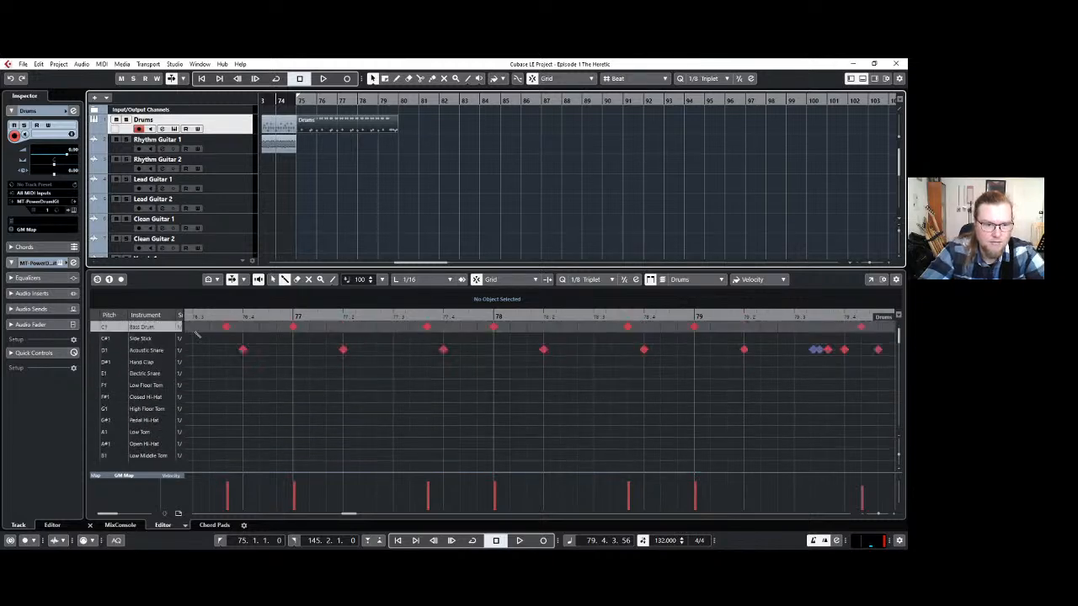
{"action": "scroll", "coordinate": [268, 370], "scroll_direction": "down", "scroll_amount": 2}
{"action": "scroll", "coordinate": [269, 369], "scroll_direction": "down", "scroll_amount": 2}
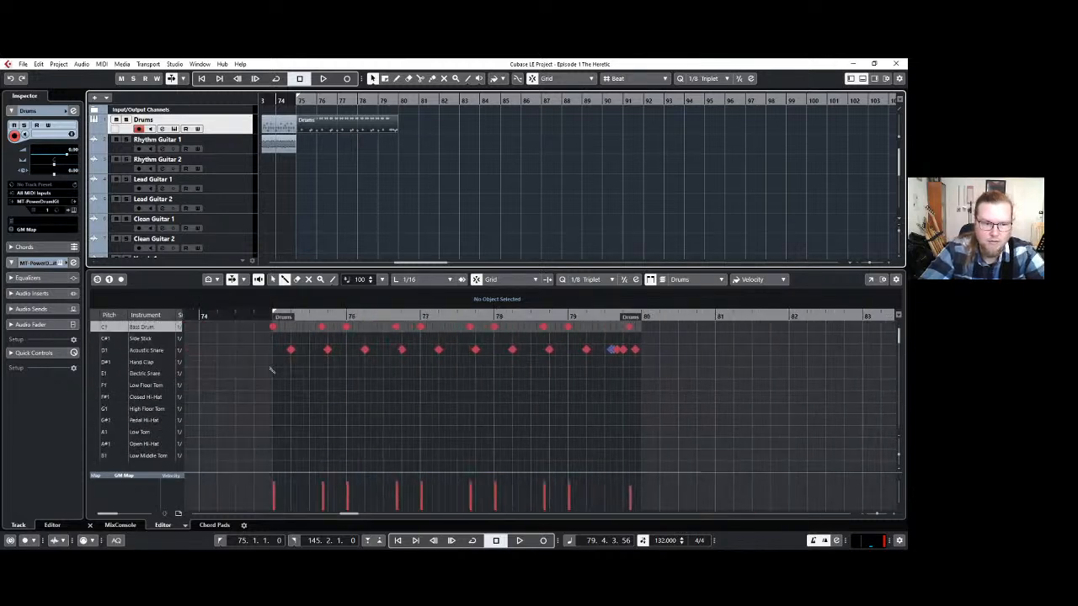
{"action": "left_click_drag", "start_coordinate": [274, 327], "coordinate": [637, 326]}
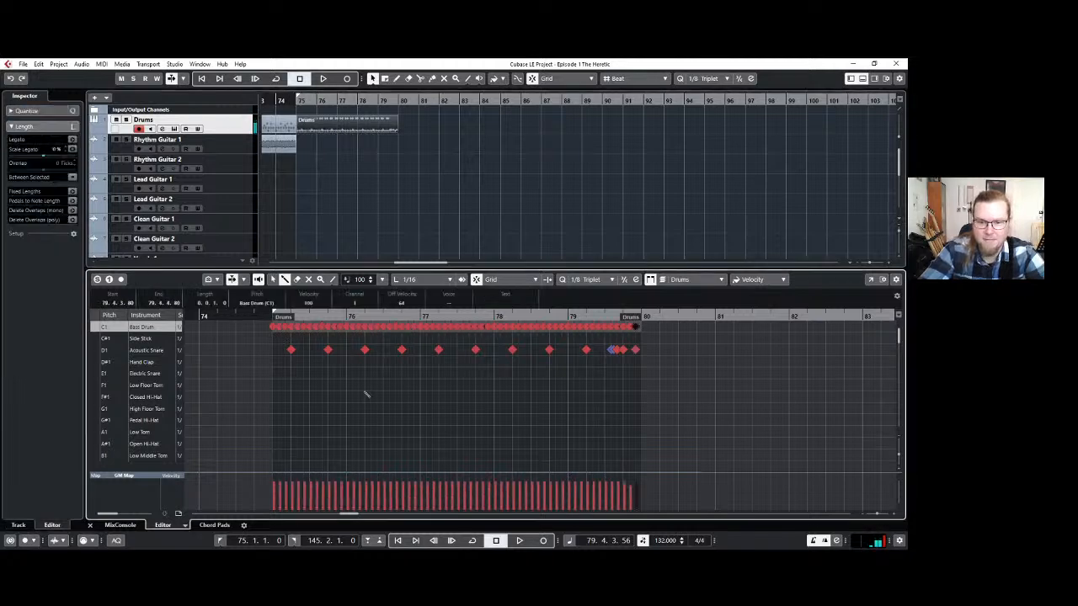
{"action": "scroll", "coordinate": [359, 395], "scroll_direction": "down", "scroll_amount": 3}
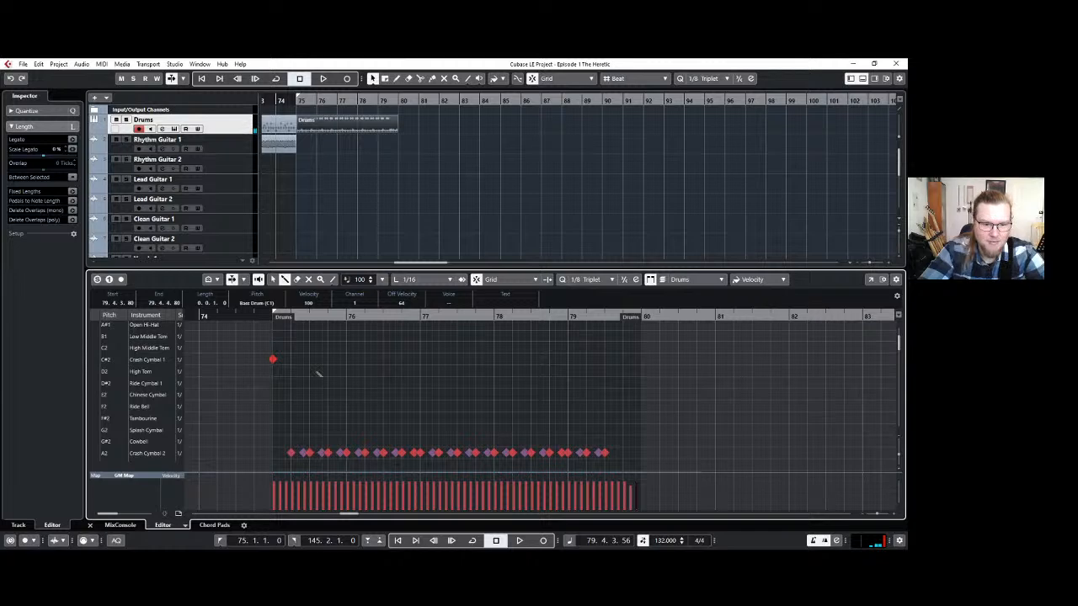
Erase the low-velocity doubled hits in the Crash Cymbal 2 lane across the drum part from bar 75, and close the drum editor.
{"action": "scroll", "coordinate": [310, 435], "scroll_direction": "down", "scroll_amount": 2}
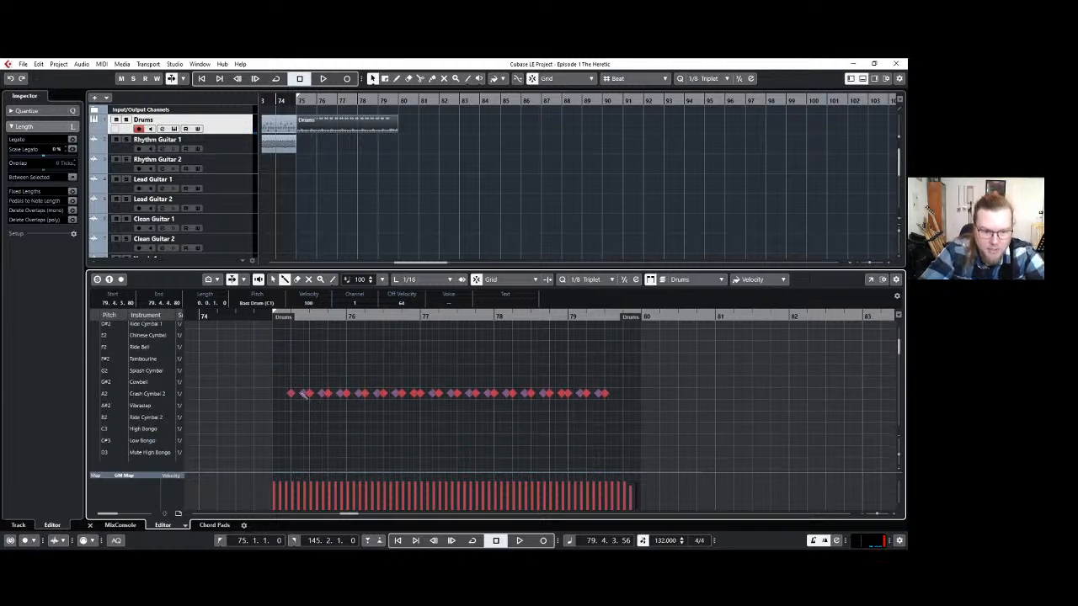
{"action": "left_click", "coordinate": [304, 395]}
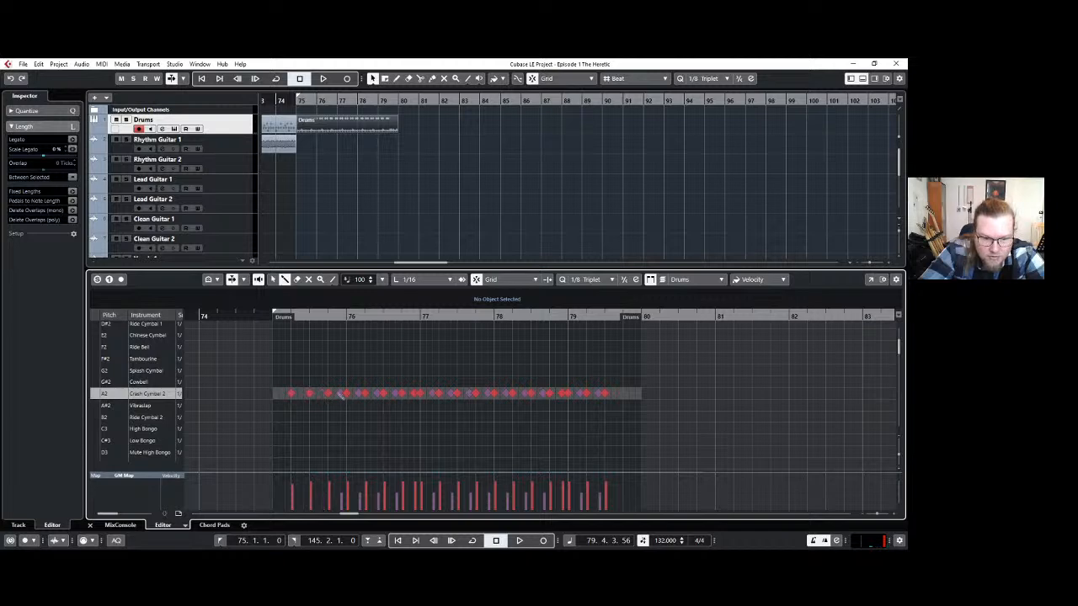
{"action": "left_click_drag", "start_coordinate": [341, 396], "coordinate": [399, 396]}
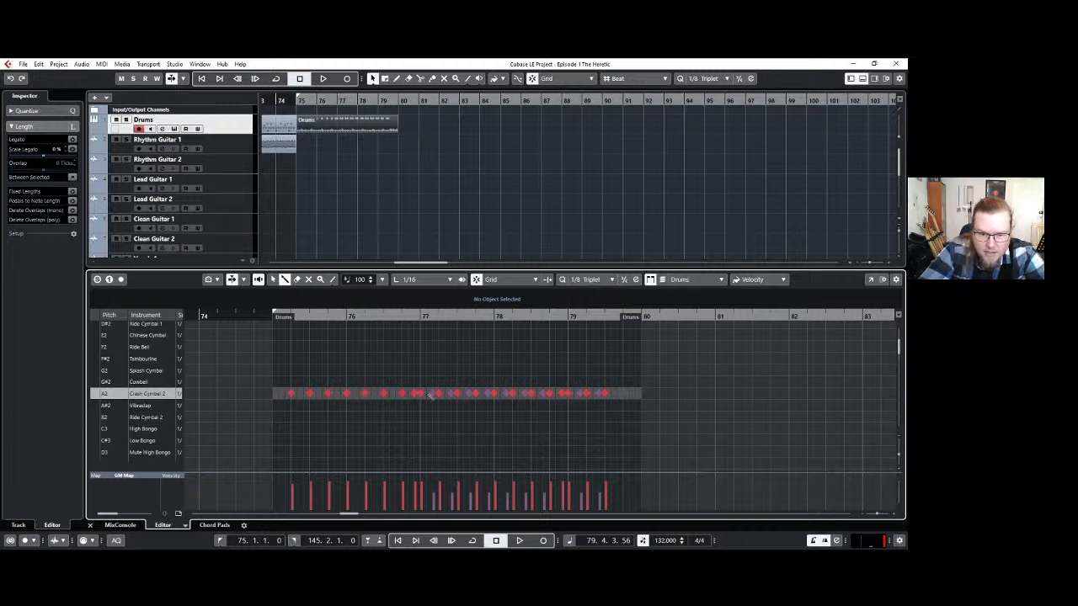
{"action": "left_click", "coordinate": [432, 394]}
{"action": "left_click", "coordinate": [452, 394]}
{"action": "left_click", "coordinate": [470, 394]}
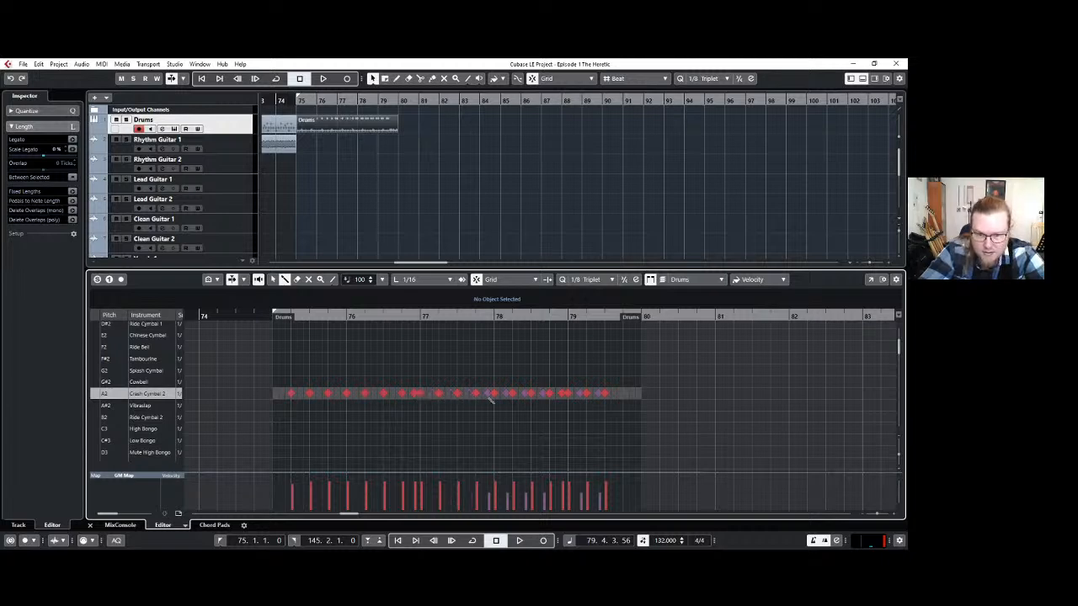
{"action": "left_click", "coordinate": [488, 394]}
{"action": "left_click", "coordinate": [494, 394]}
{"action": "key", "text": "ctrl+z"}
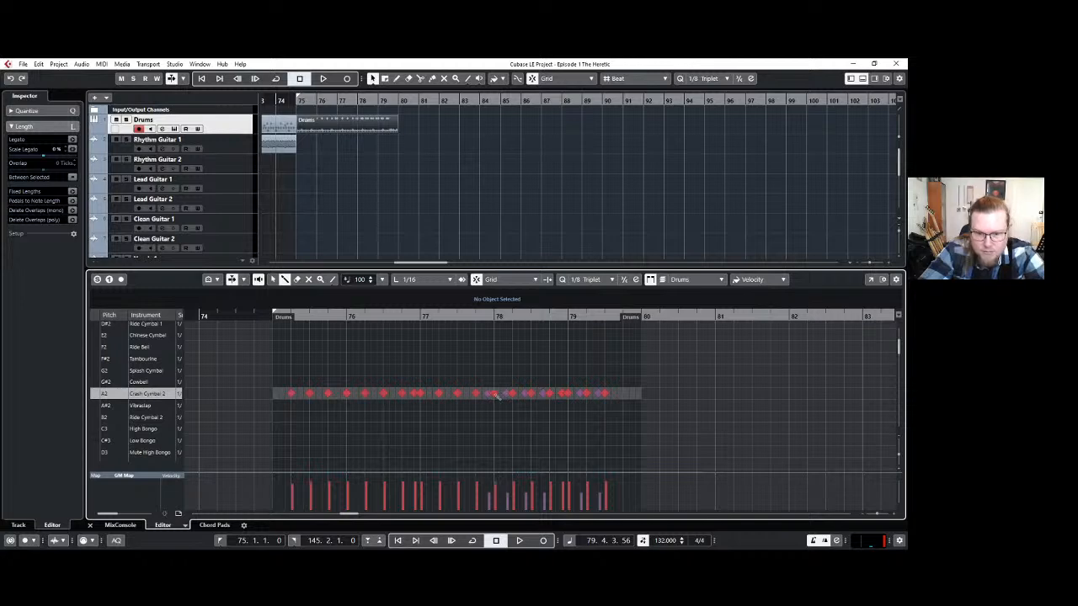
{"action": "left_click", "coordinate": [488, 394]}
{"action": "left_click", "coordinate": [506, 394]}
{"action": "left_click", "coordinate": [526, 394]}
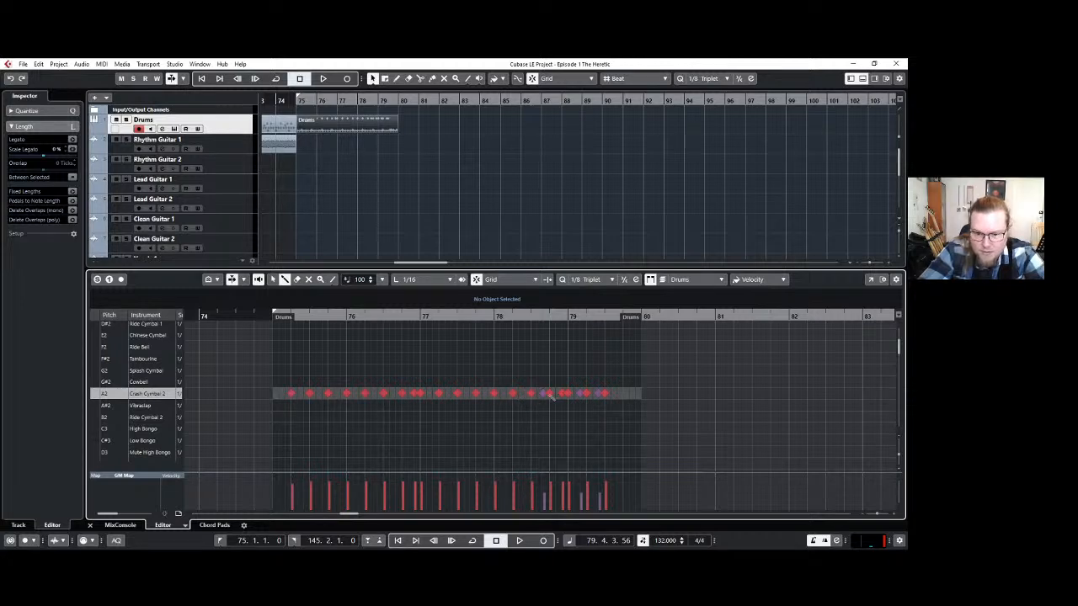
{"action": "left_click", "coordinate": [544, 394]}
{"action": "left_click", "coordinate": [580, 394]}
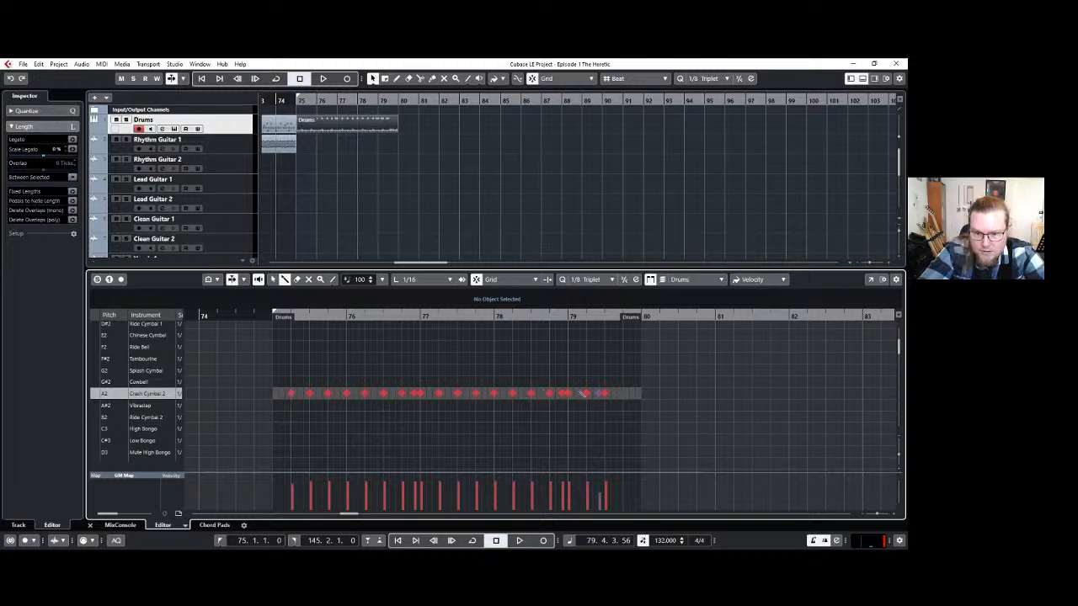
{"action": "left_click", "coordinate": [599, 394]}
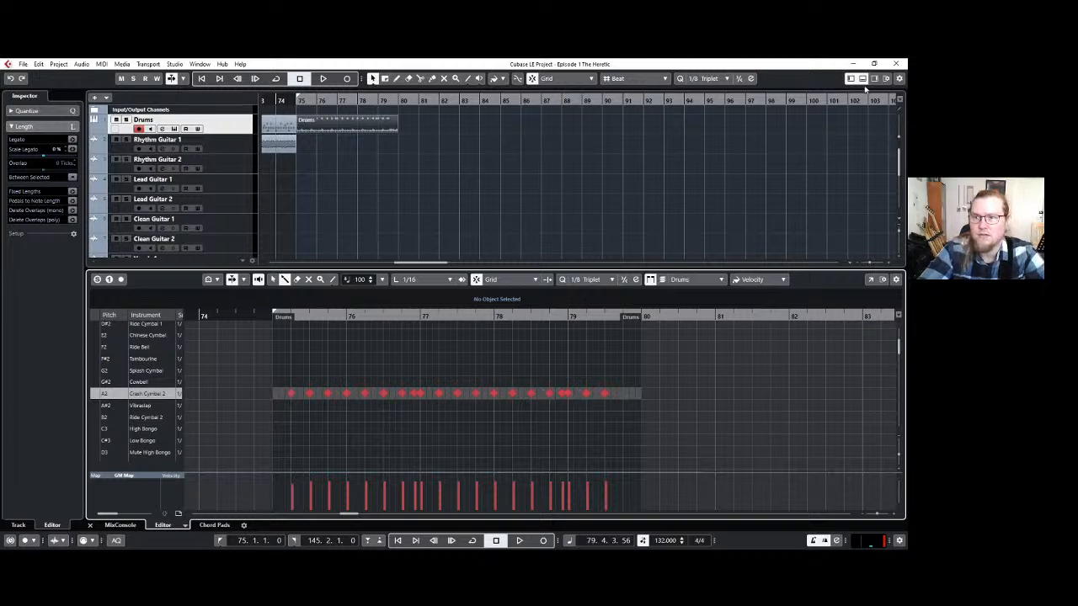
{"action": "left_click", "coordinate": [862, 78]}
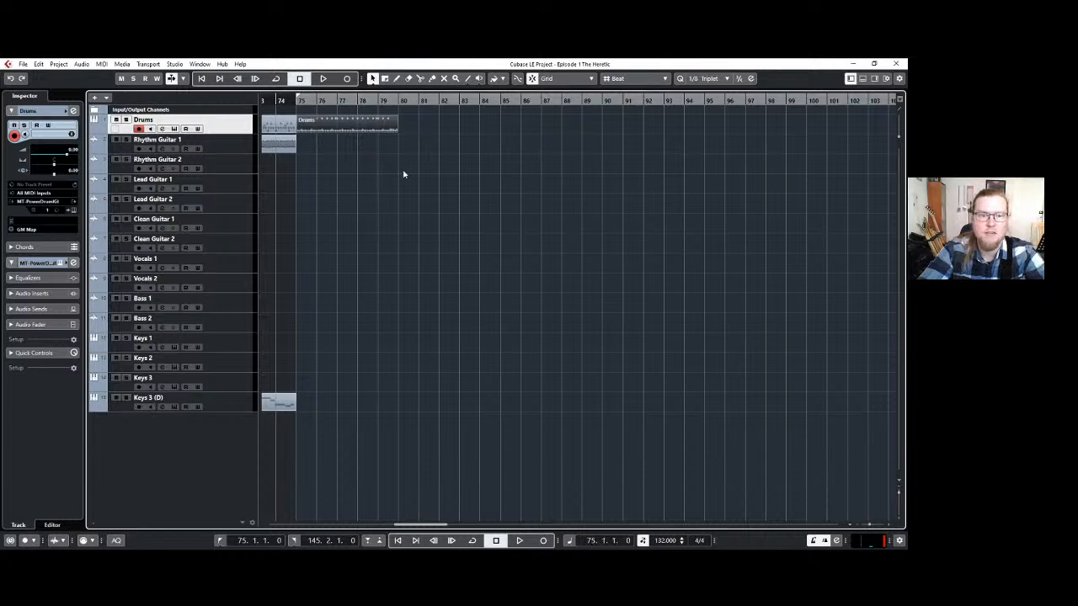
Play the drums from bar 75 and repeat the five-bar drum part three times up to bar 95.
{"action": "key", "text": "space"}
{"action": "left_click_drag", "start_coordinate": [511, 137], "coordinate": [651, 138]}
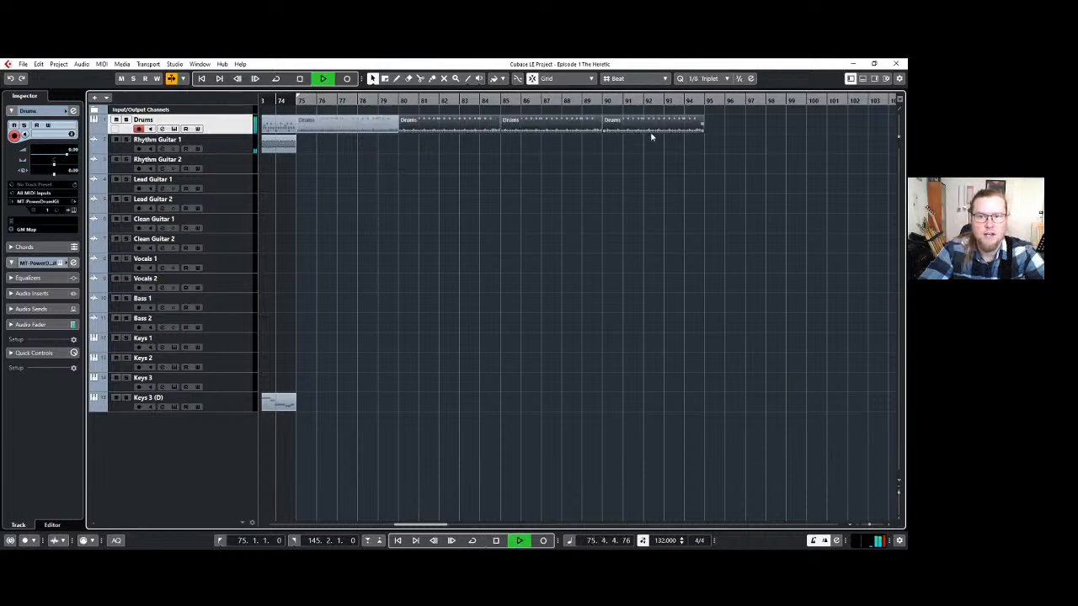
{"action": "left_click", "coordinate": [411, 193]}
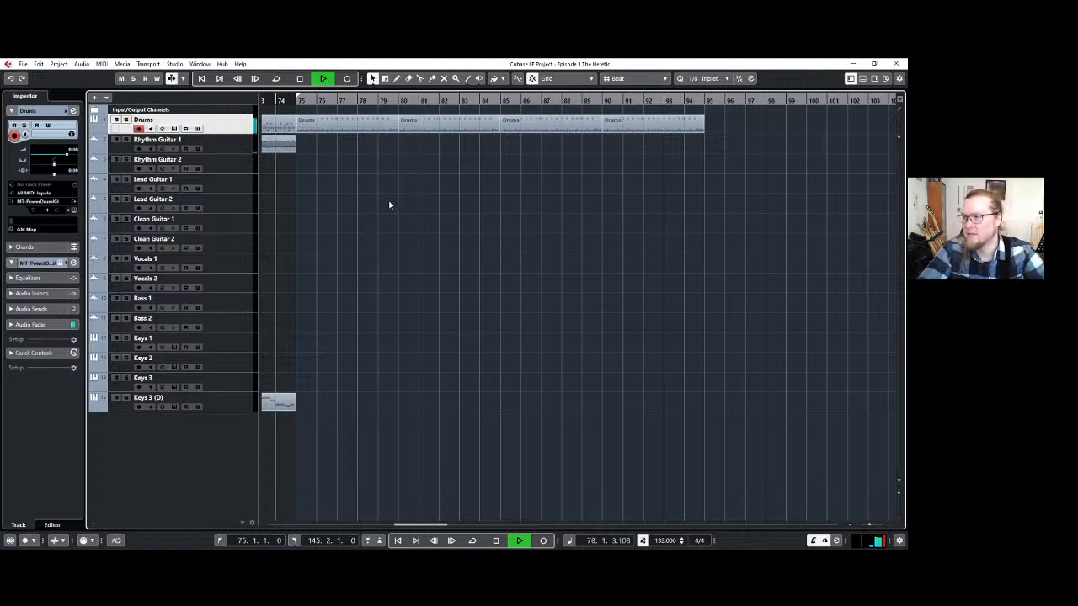
{"action": "key", "text": "space"}
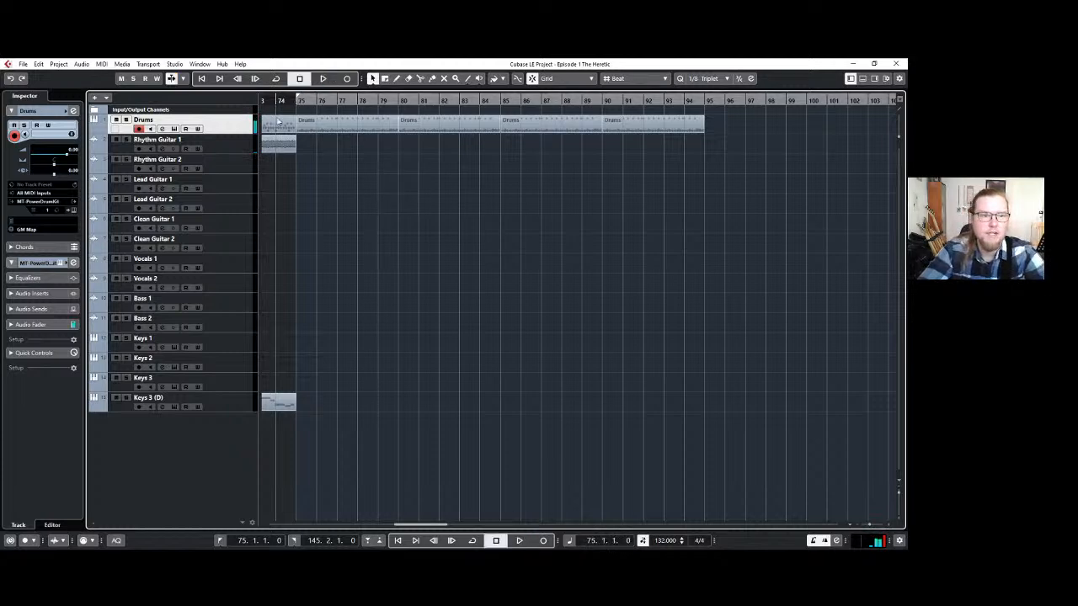
Select the Rhythm Guitar 1 track and set the right locator to bar 95.
{"action": "left_click", "coordinate": [226, 145]}
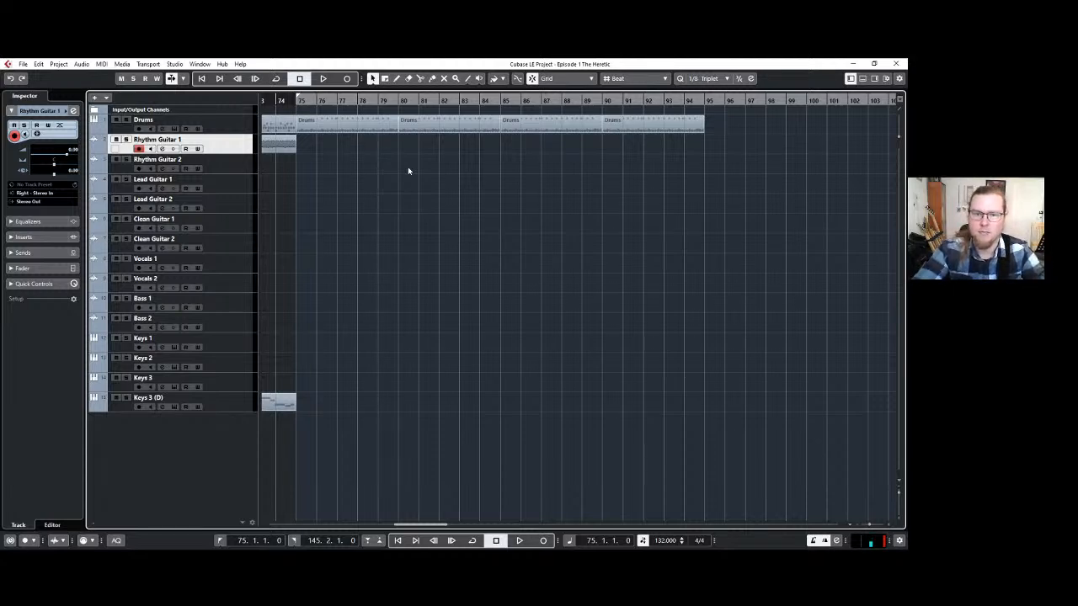
{"action": "left_click", "coordinate": [312, 540]}
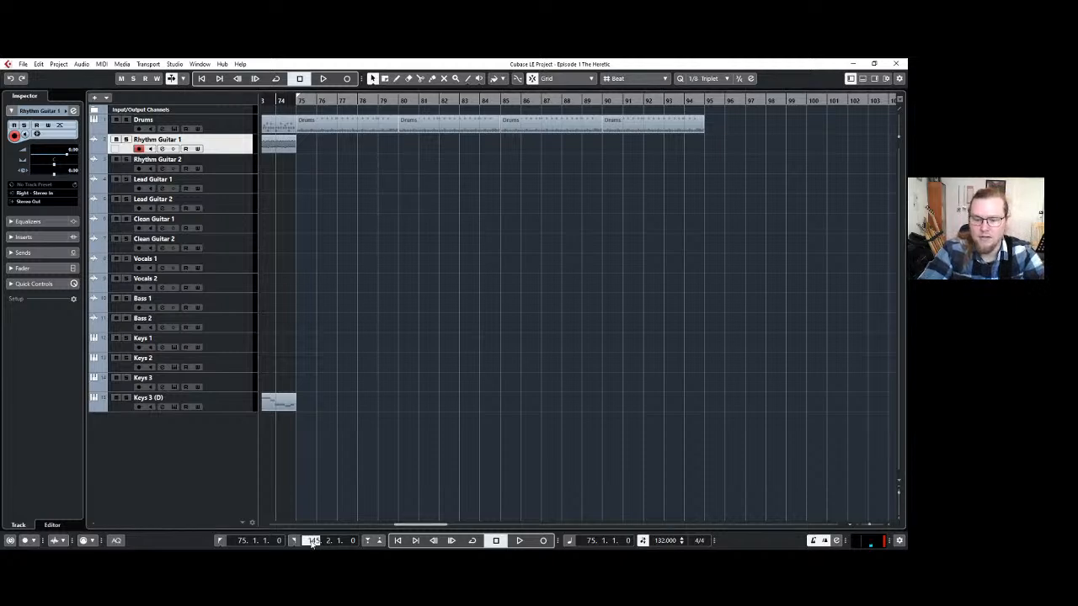
{"action": "type", "text": "94"}
{"action": "key", "text": "Return"}
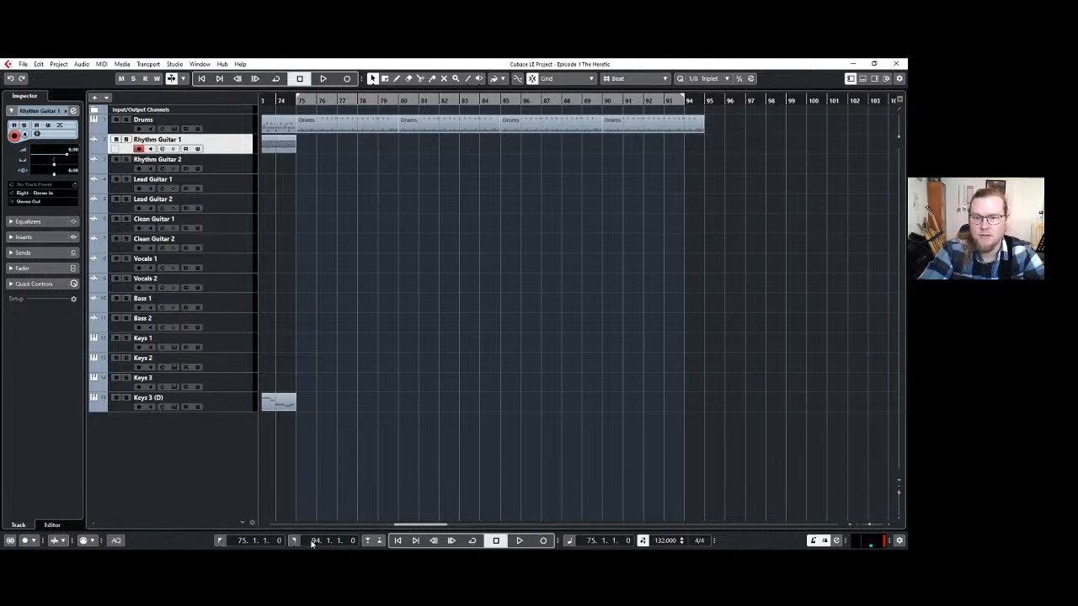
{"action": "scroll", "coordinate": [311, 542], "scroll_direction": "up", "scroll_amount": 1}
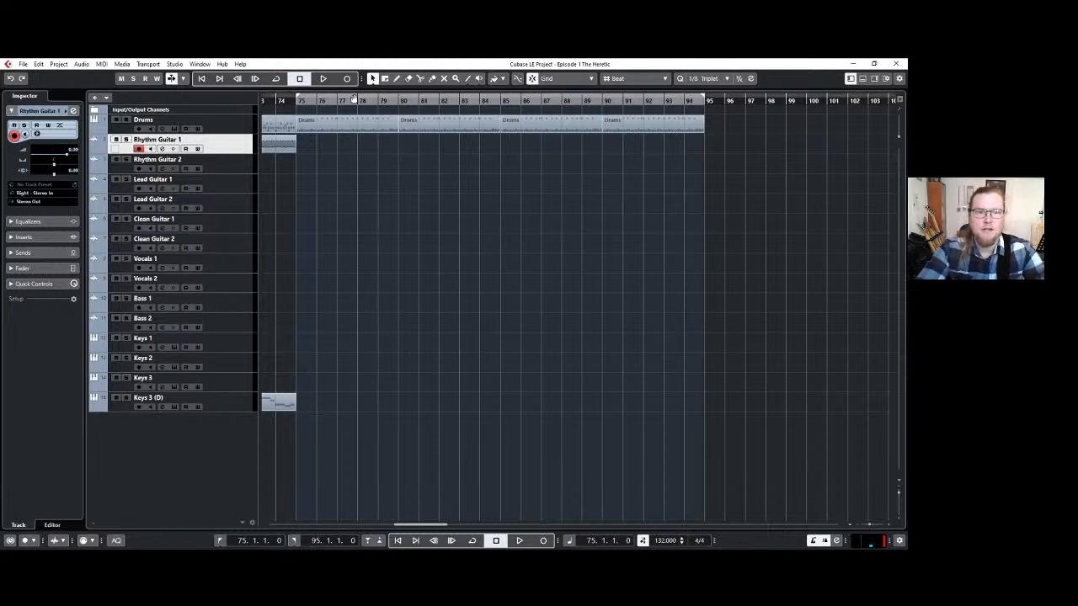
Turn on cycle playback, play the section briefly and return the playhead to bar 75.
{"action": "key", "text": "KP_Divide"}
{"action": "key", "text": "space"}
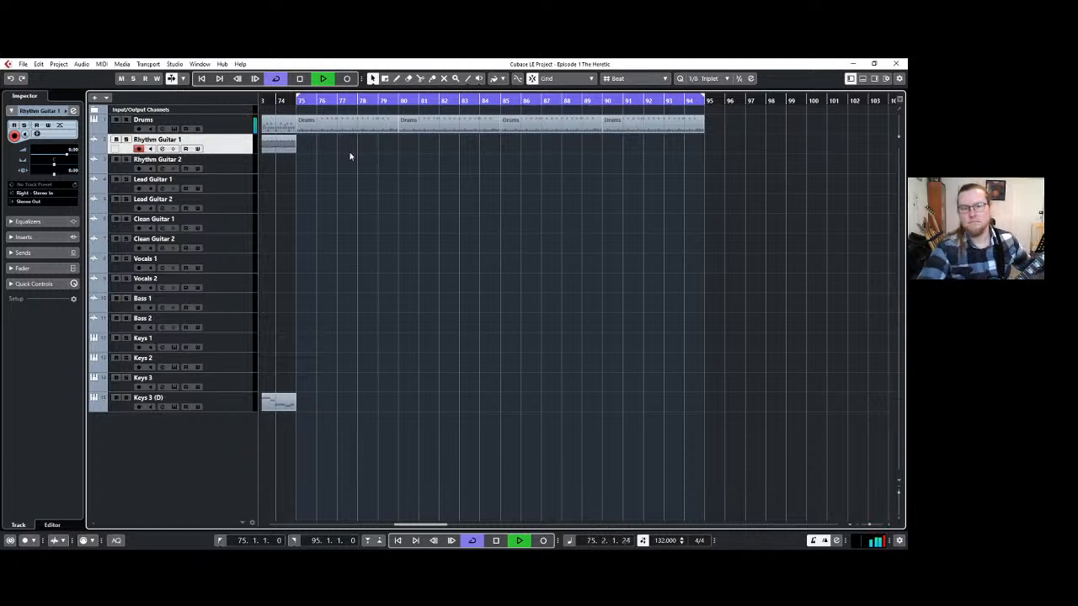
{"action": "key", "text": "space"}
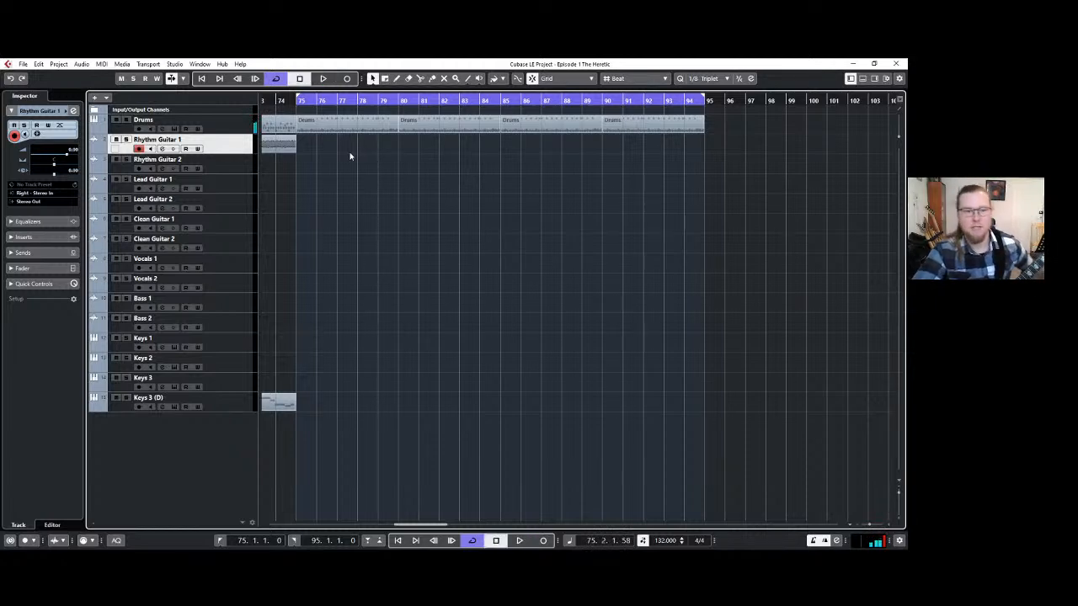
{"action": "left_click", "coordinate": [298, 100]}
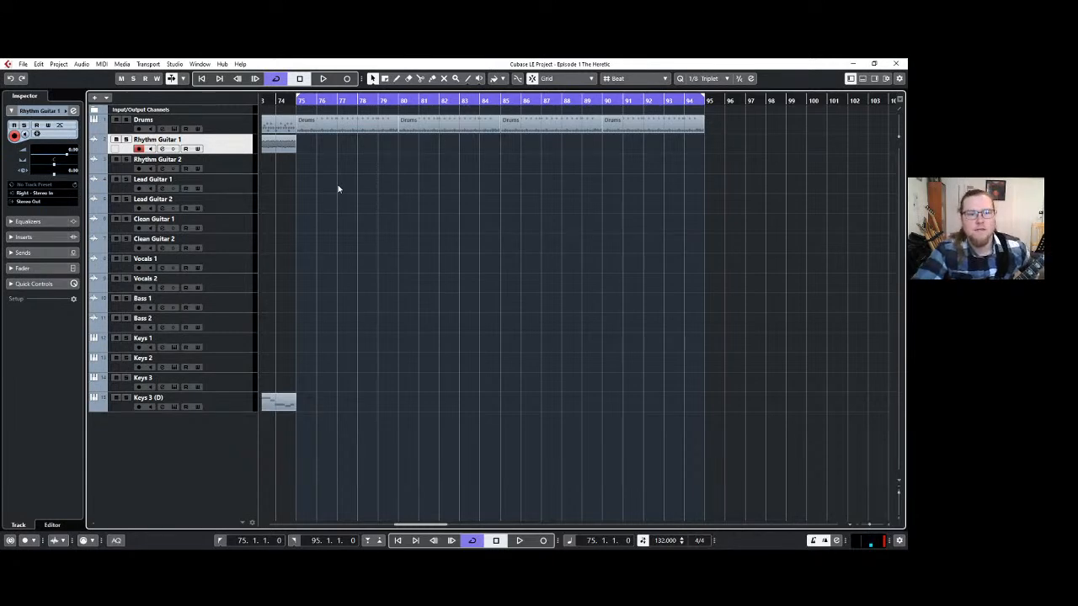
Record trial takes on Rhythm Guitar 1 from bar 75, discarding the first ones and stopping the last at bar 85.
{"action": "left_click", "coordinate": [347, 78]}
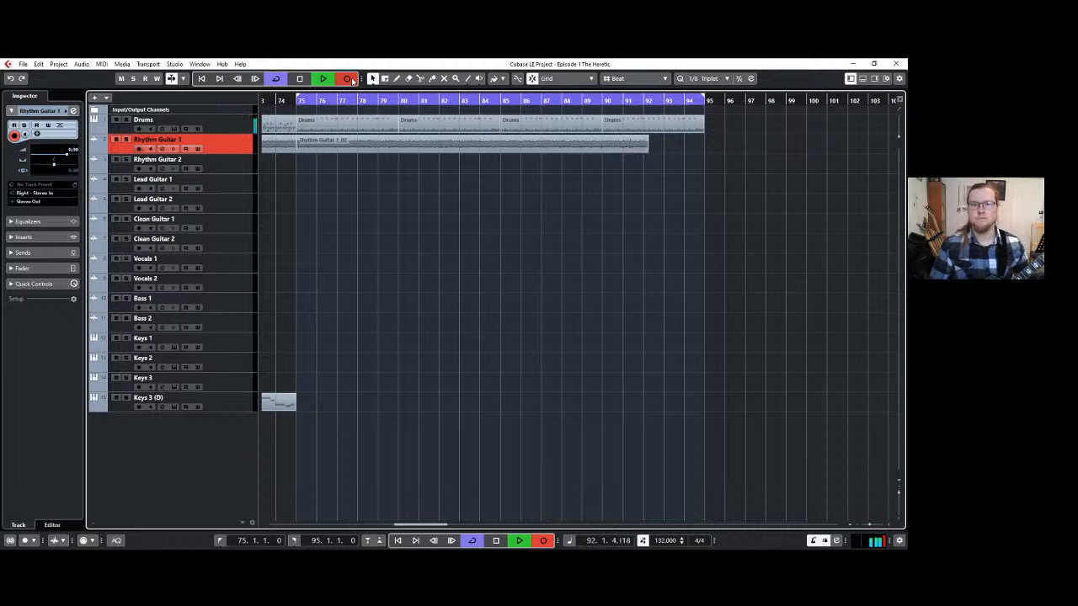
{"action": "key", "text": "space"}
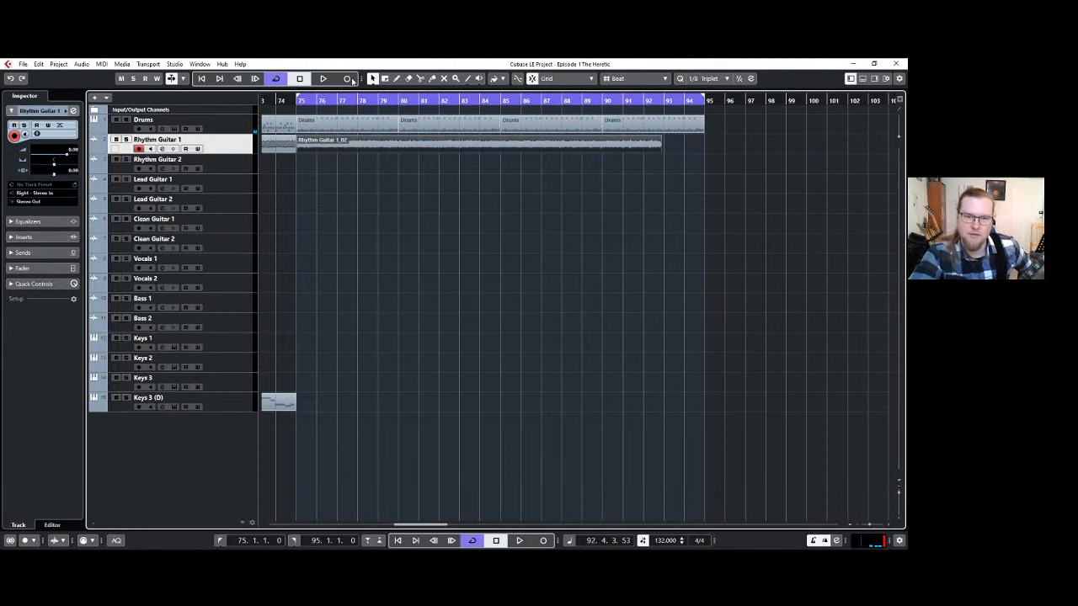
{"action": "key", "text": "ctrl+z"}
{"action": "left_click", "coordinate": [346, 79]}
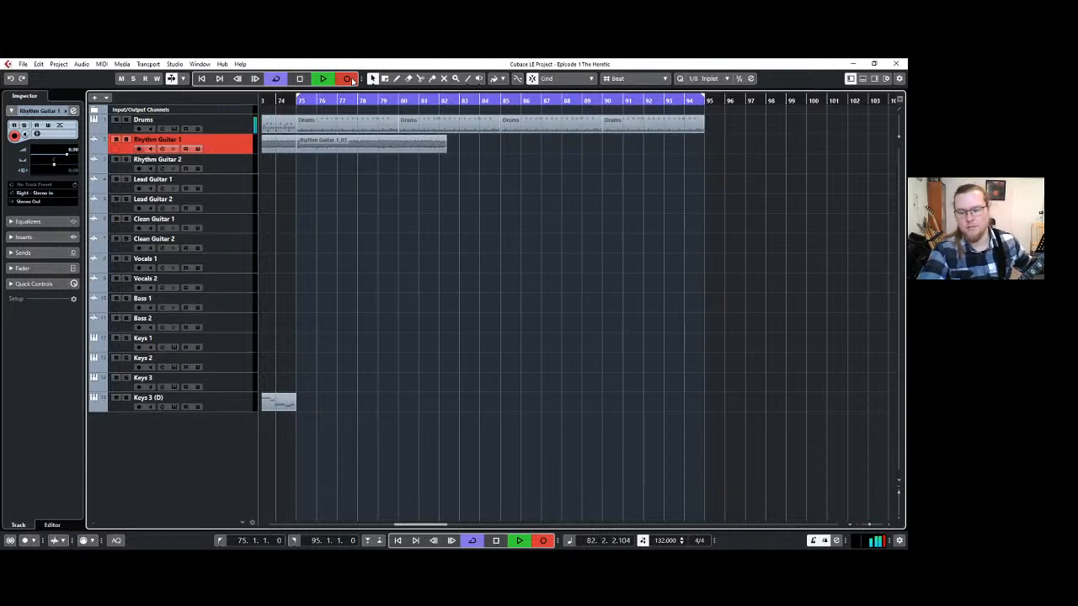
{"action": "left_click", "coordinate": [350, 79]}
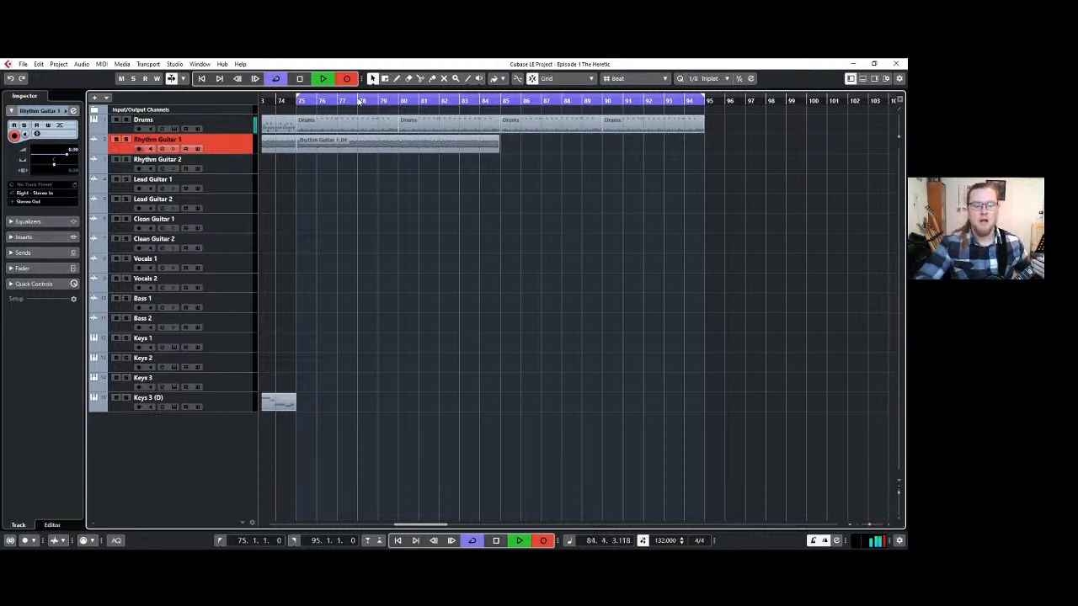
{"action": "key", "text": "space"}
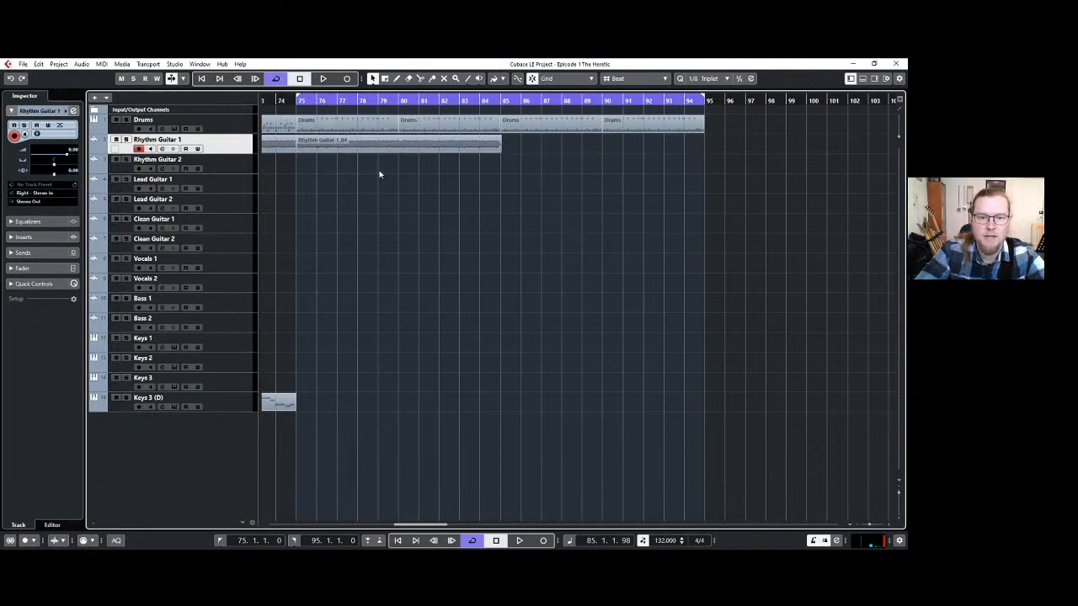
Split the first drum part at bars 78 and 79, delete the bar 78 piece and move the bar 79 piece to bar 78.
{"action": "key", "text": "3"}
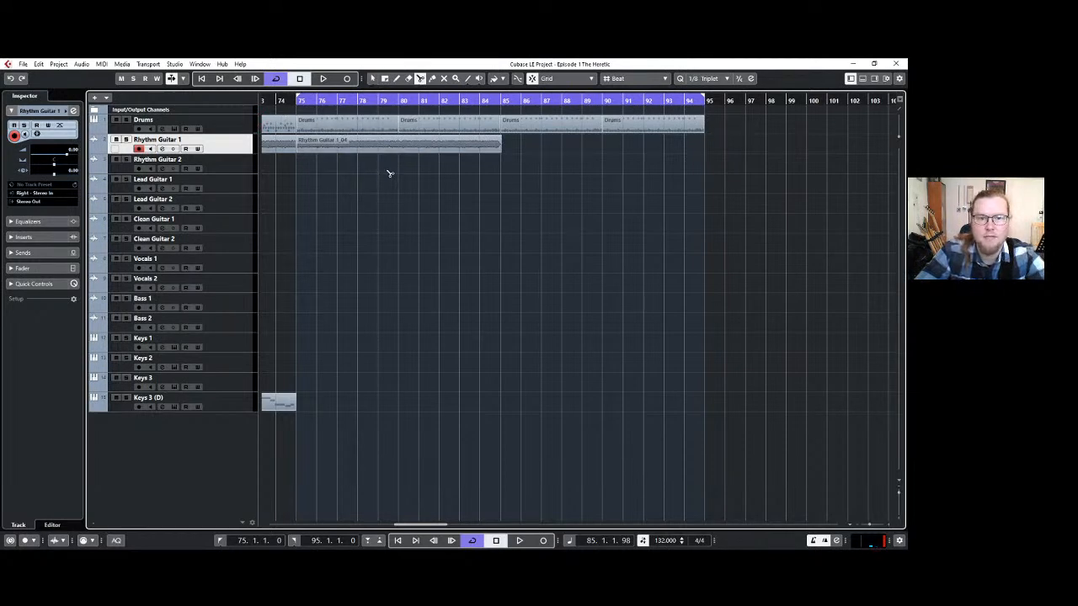
{"action": "left_click", "coordinate": [359, 127]}
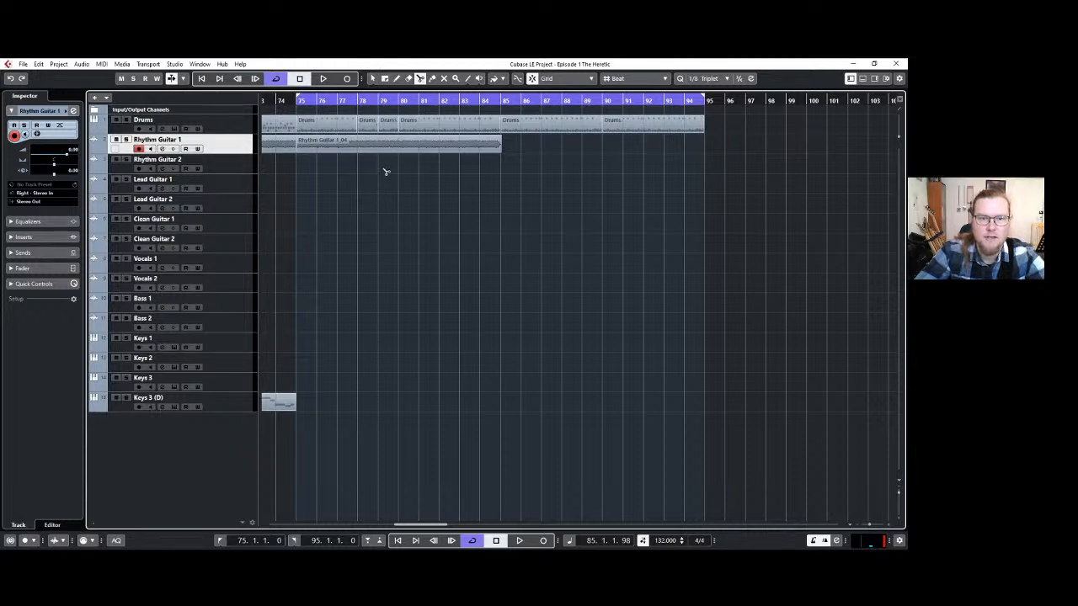
{"action": "key", "text": "1"}
{"action": "left_click", "coordinate": [366, 124]}
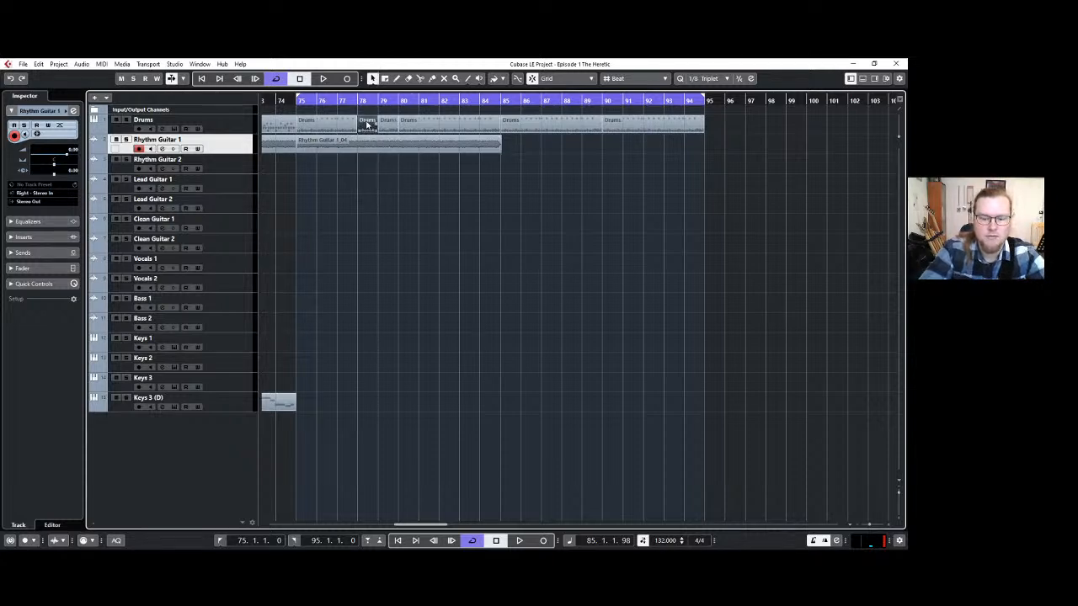
{"action": "key", "text": "Delete"}
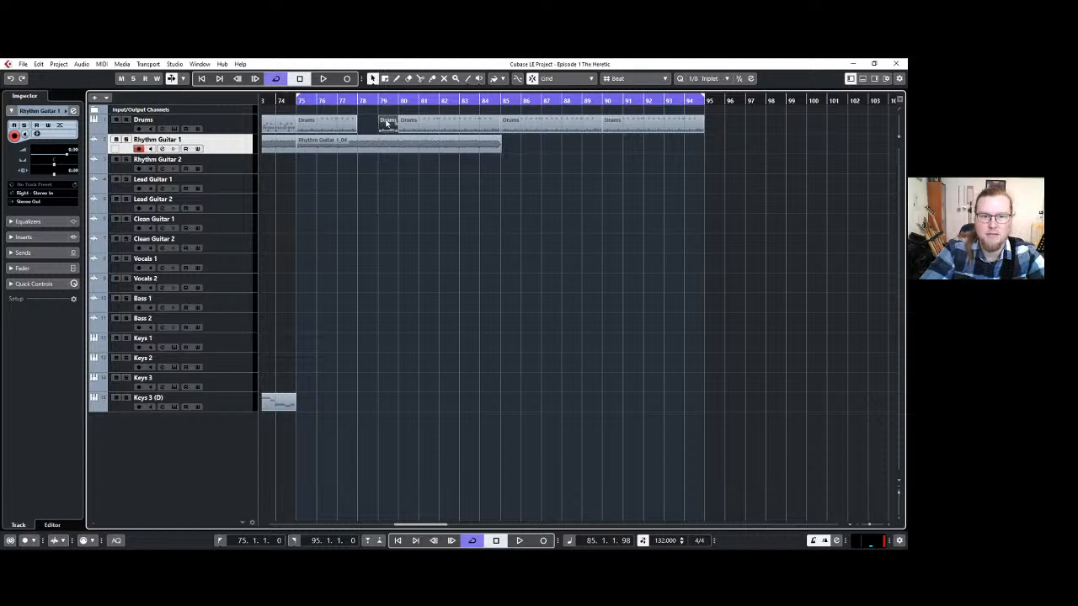
{"action": "key", "text": "Delete"}
{"action": "left_click_drag", "start_coordinate": [363, 123], "coordinate": [365, 121]}
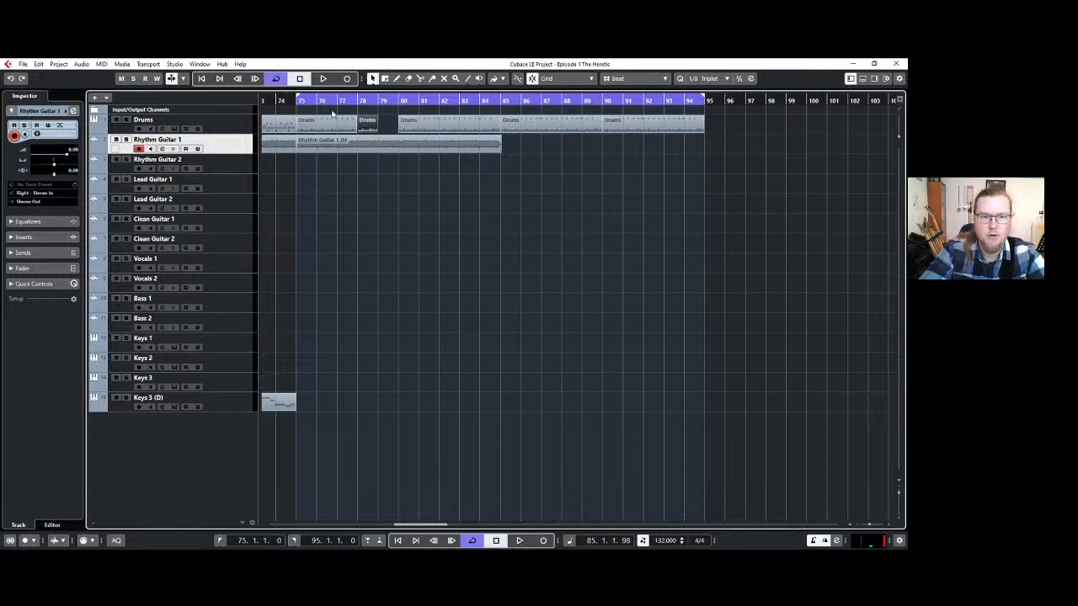
{"action": "left_click", "coordinate": [371, 148]}
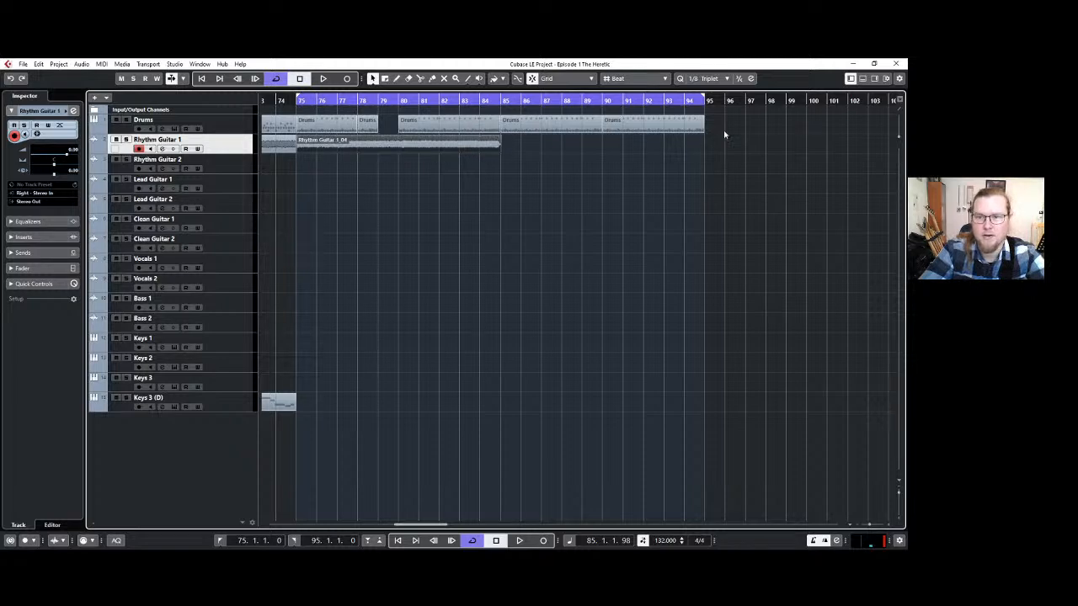
Delete the drum parts from bar 80 onward and repeat the four-bar drum pattern three times up to bar 91.
{"action": "left_click_drag", "start_coordinate": [721, 132], "coordinate": [585, 131]}
{"action": "key", "text": "Delete"}
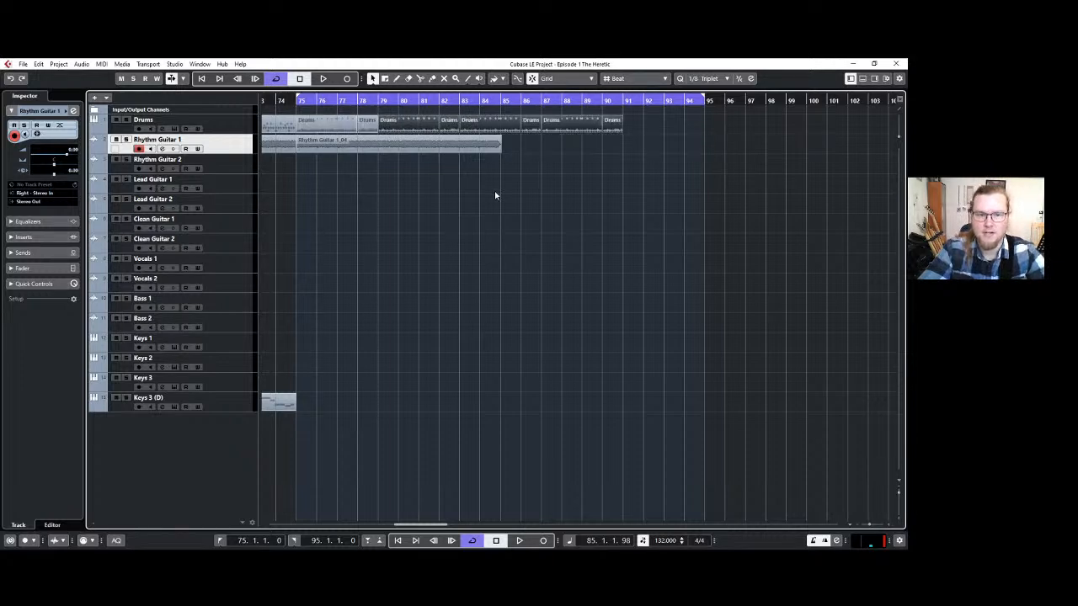
{"action": "left_click", "coordinate": [495, 195]}
Delete the Rhythm Guitar 1 take starting at bar 75 and record a new one from bar 75 to bar 91.
{"action": "left_click", "coordinate": [452, 152]}
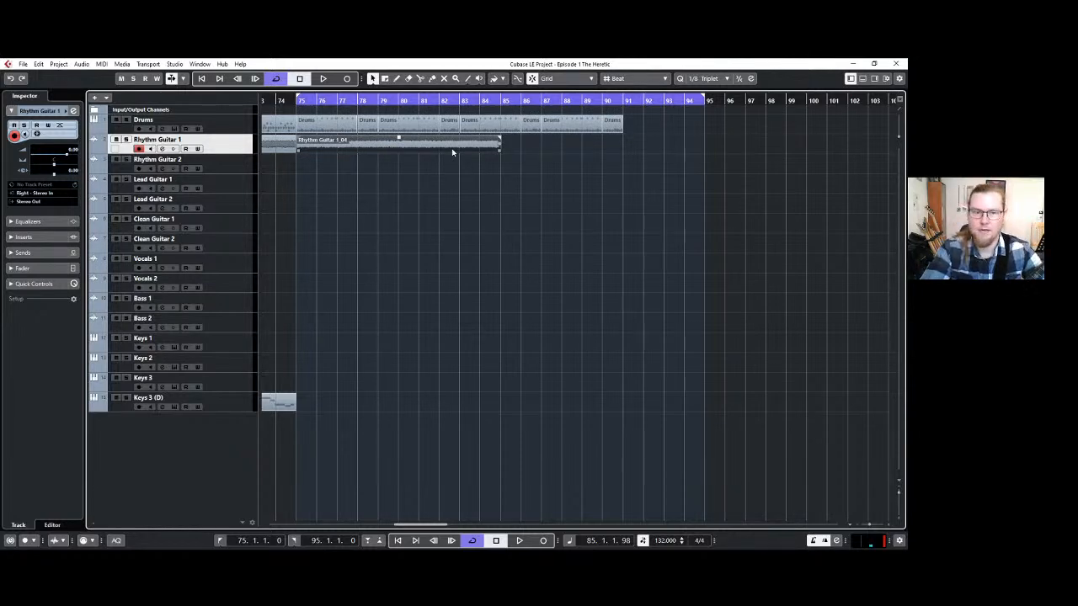
{"action": "key", "text": "Delete"}
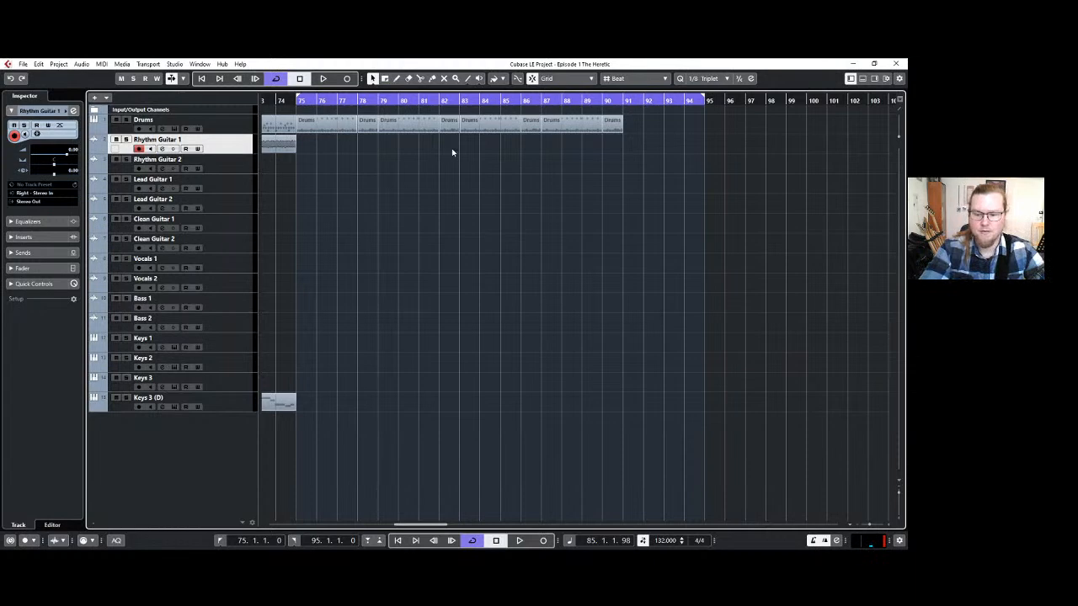
{"action": "key", "text": "KP_Multiply"}
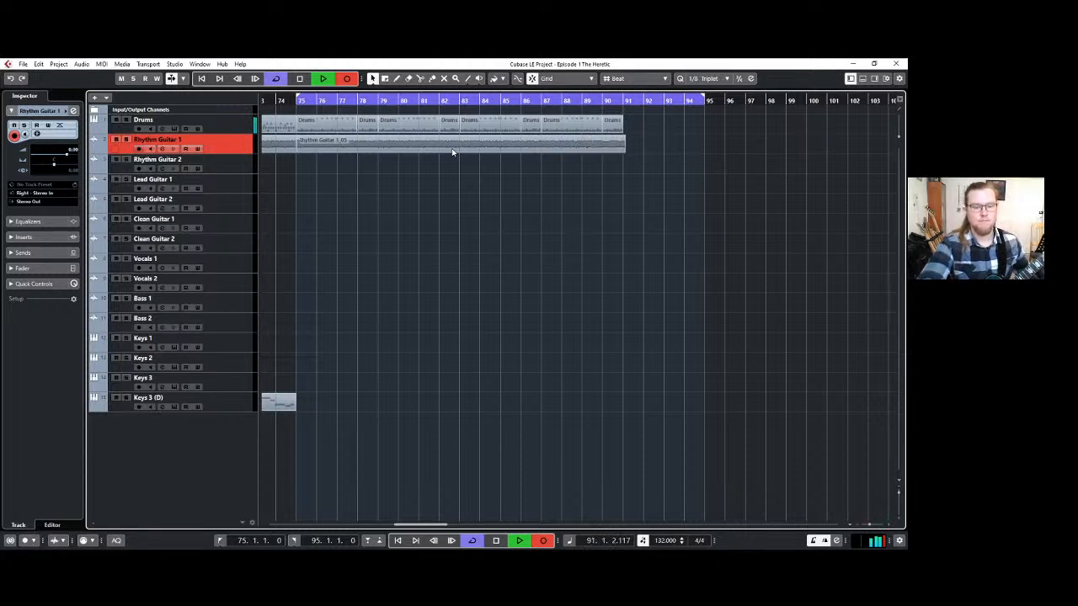
{"action": "key", "text": "space"}
{"action": "left_click", "coordinate": [451, 152]}
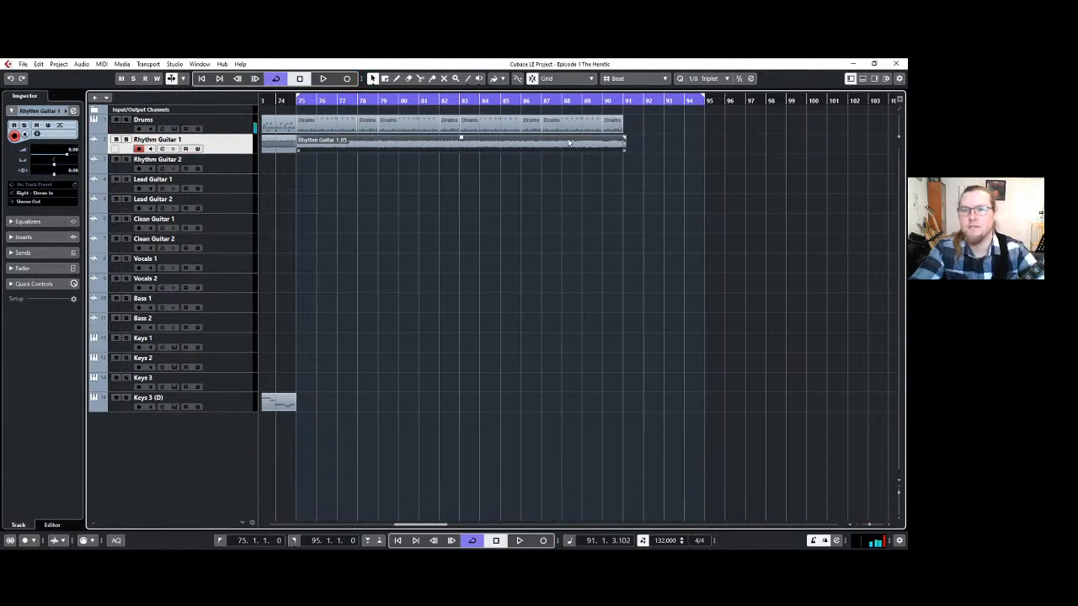
Move the left locator to bar 83 and duplicate the Keys 3 (D) track.
{"action": "left_click", "coordinate": [616, 188]}
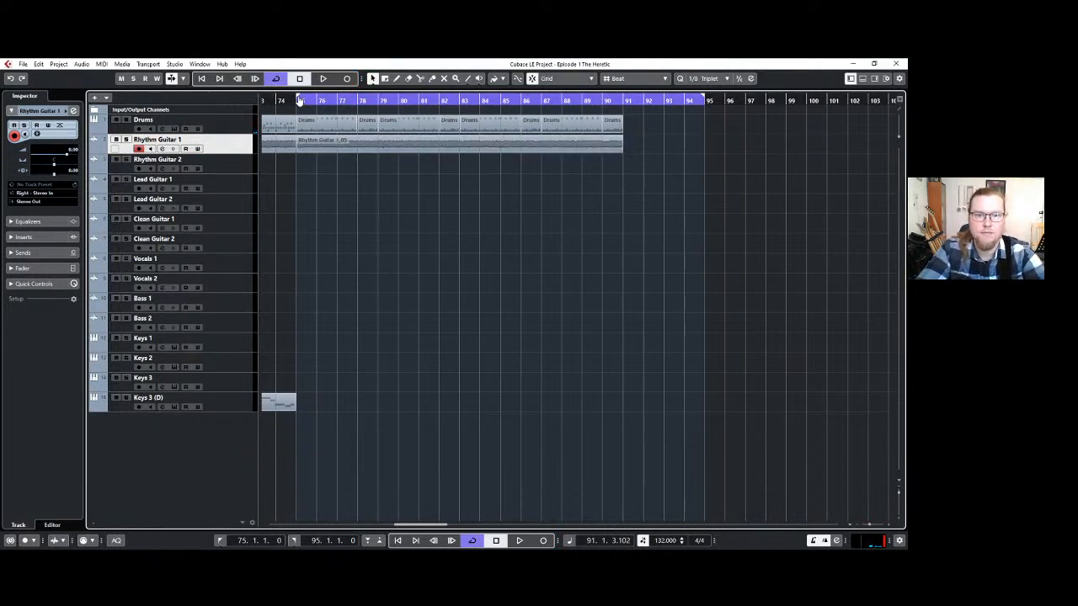
{"action": "left_click_drag", "start_coordinate": [300, 99], "coordinate": [461, 103]}
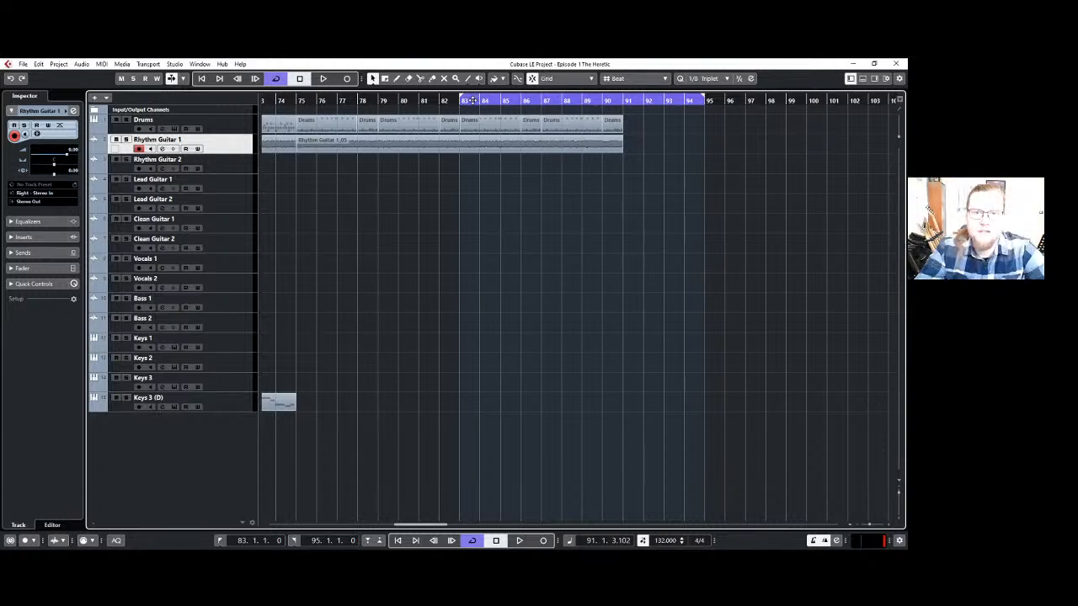
{"action": "left_click", "coordinate": [239, 404]}
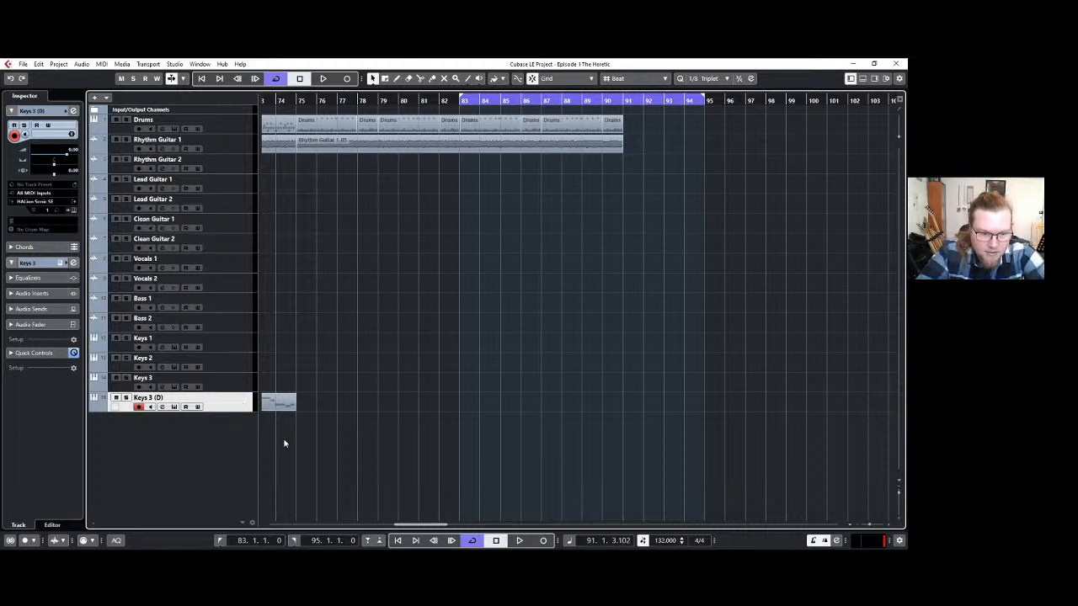
{"action": "left_click", "coordinate": [225, 423]}
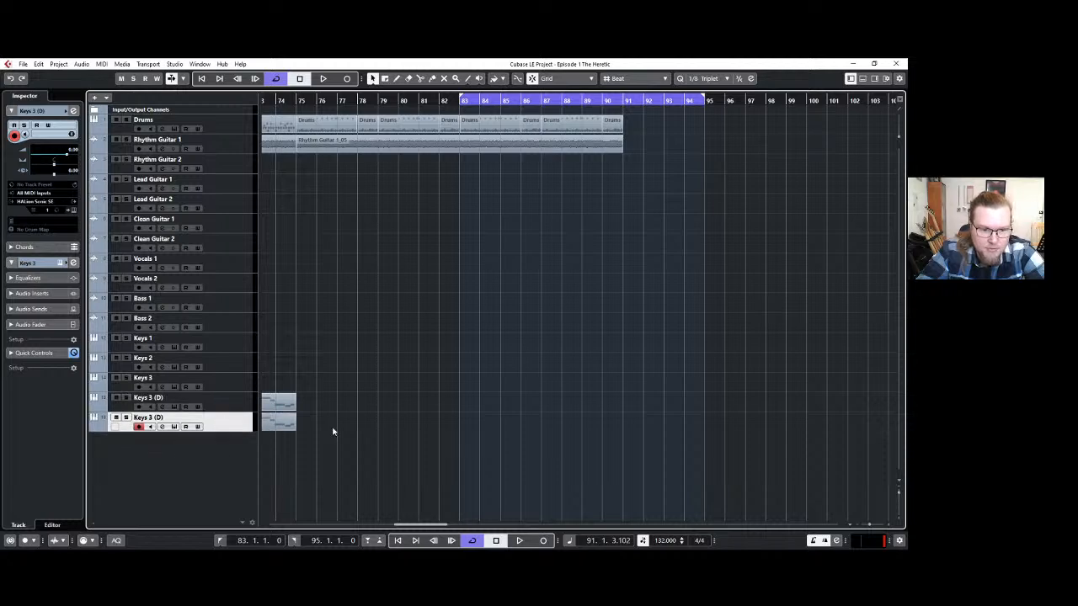
Delete the last part before bar 75 on the duplicated Keys 3 (D) track, select its earlier parts, and undo the deletion.
{"action": "scroll", "coordinate": [332, 431], "scroll_direction": "down", "scroll_amount": 2}
{"action": "left_click", "coordinate": [295, 421]}
{"action": "key", "text": "Delete"}
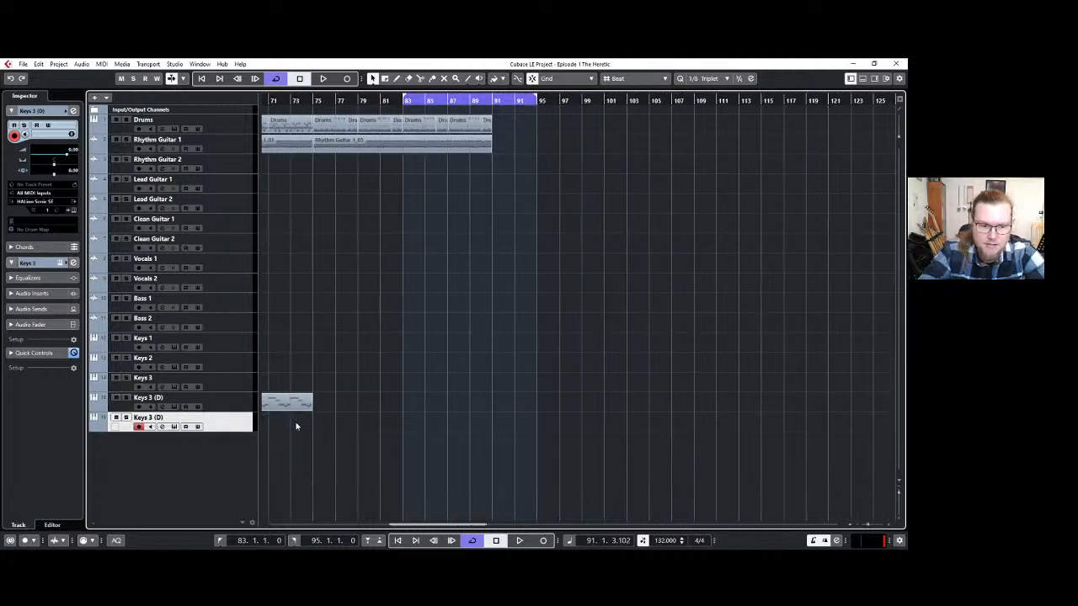
{"action": "left_click_drag", "start_coordinate": [424, 524], "coordinate": [343, 523]}
{"action": "left_click_drag", "start_coordinate": [745, 454], "coordinate": [427, 428]}
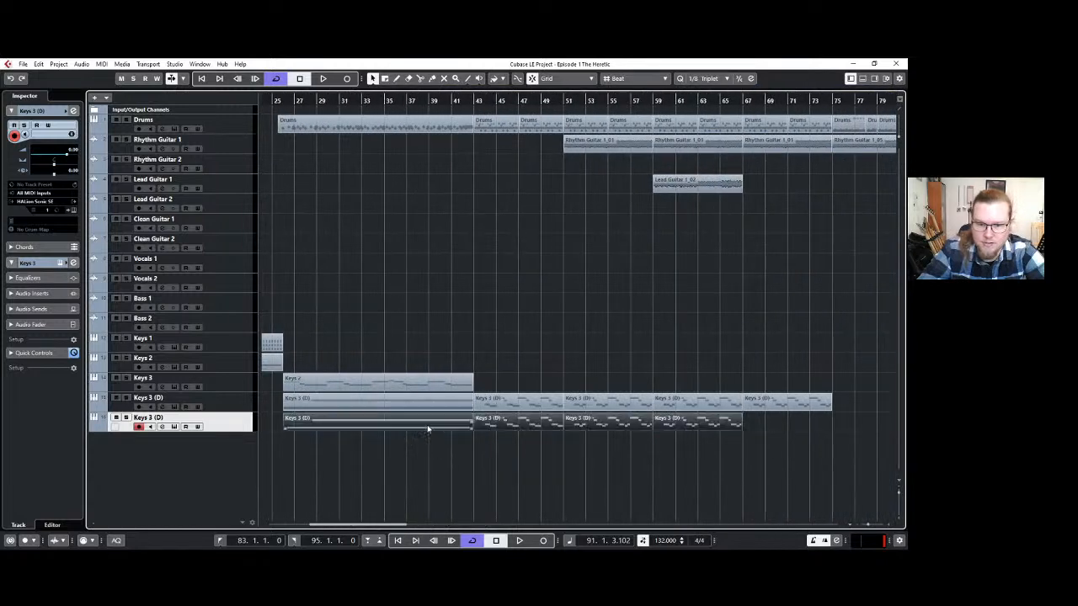
{"action": "left_click", "coordinate": [426, 427]}
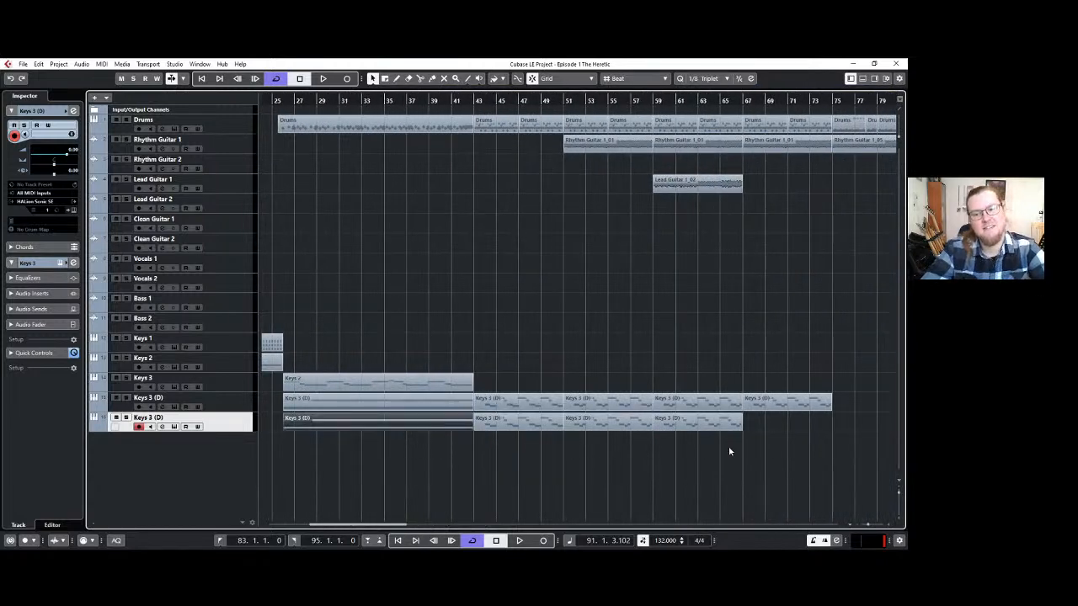
{"action": "left_click_drag", "start_coordinate": [729, 449], "coordinate": [444, 419]}
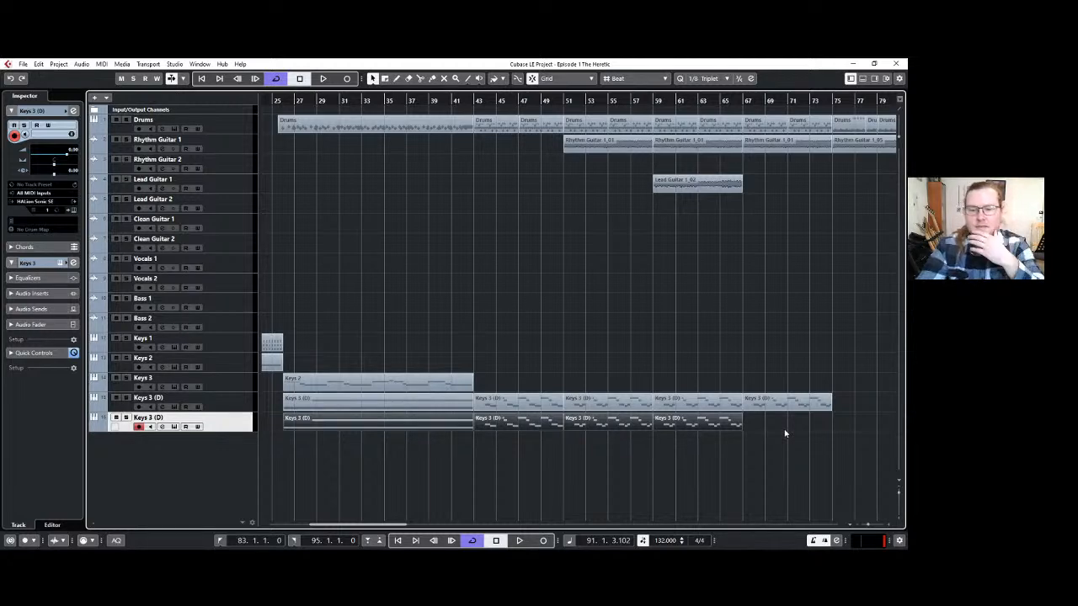
{"action": "key", "text": "ctrl+z"}
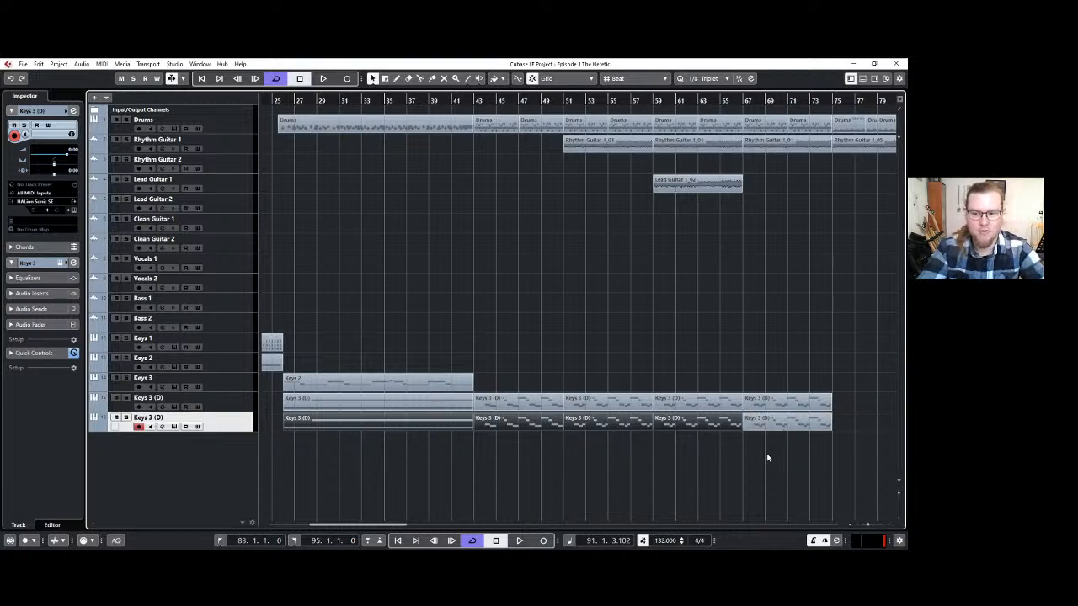
{"action": "left_click", "coordinate": [768, 457]}
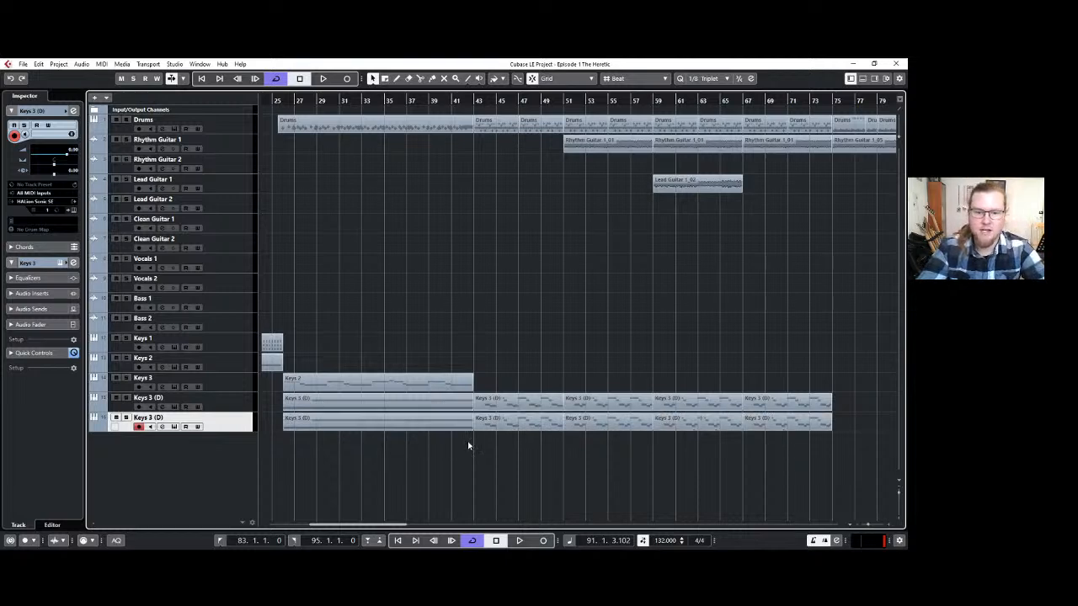
Open the duplicated track's instrument and play the song from bar 25, briefly muting the first Keys 3 (D) track to compare the layers.
{"action": "left_click", "coordinate": [75, 211]}
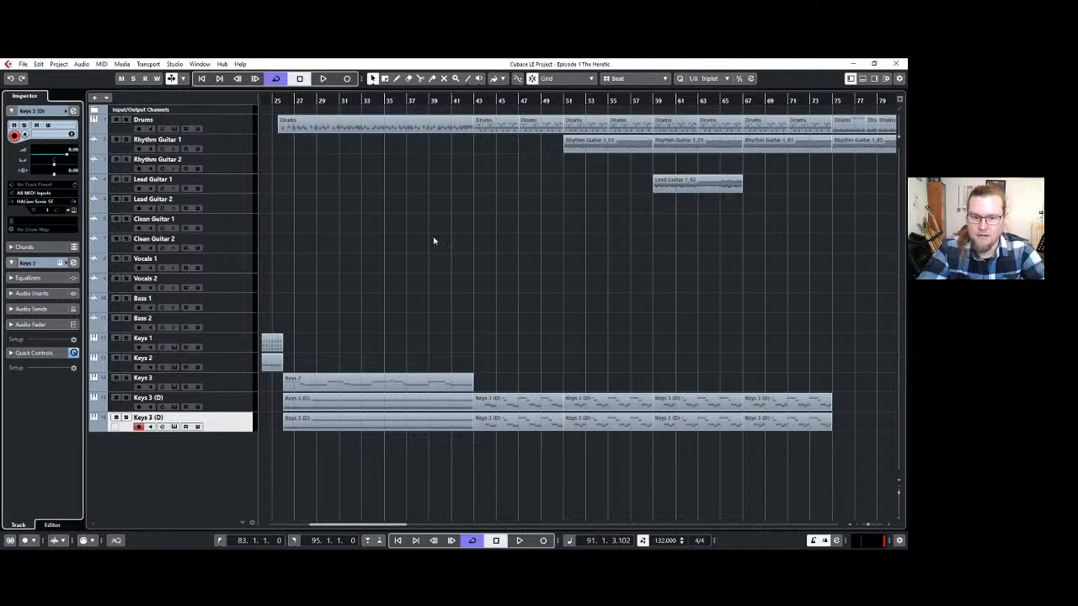
{"action": "left_click", "coordinate": [287, 102]}
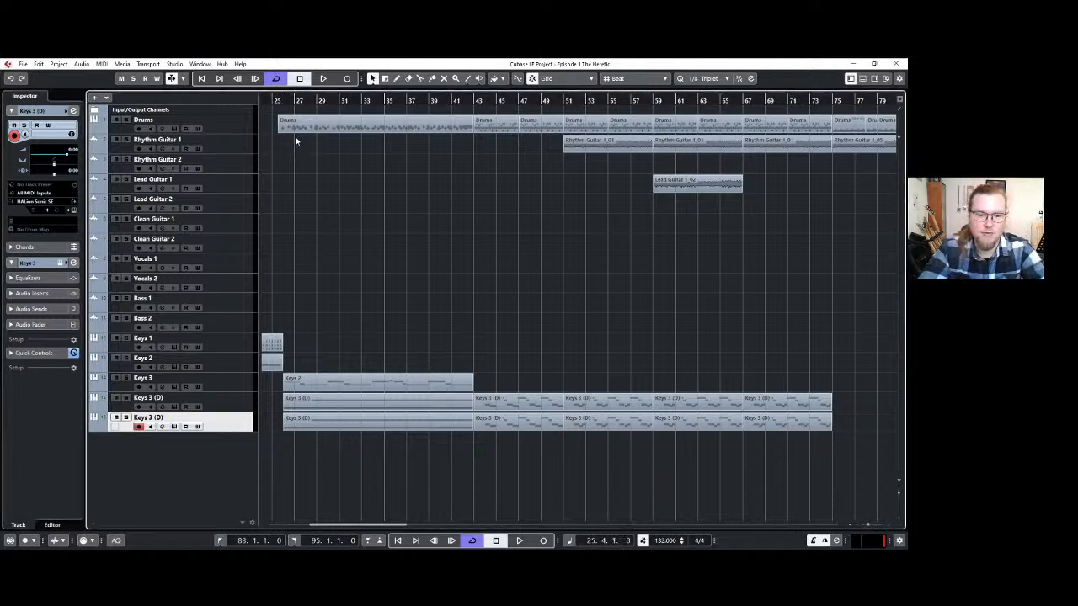
{"action": "key", "text": "space"}
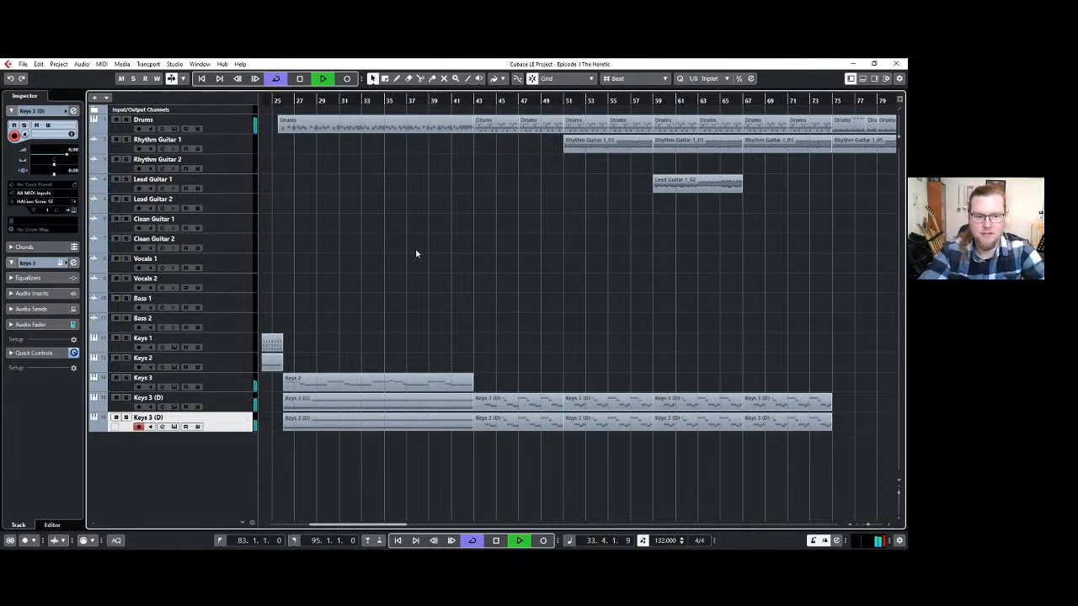
{"action": "left_click", "coordinate": [117, 397]}
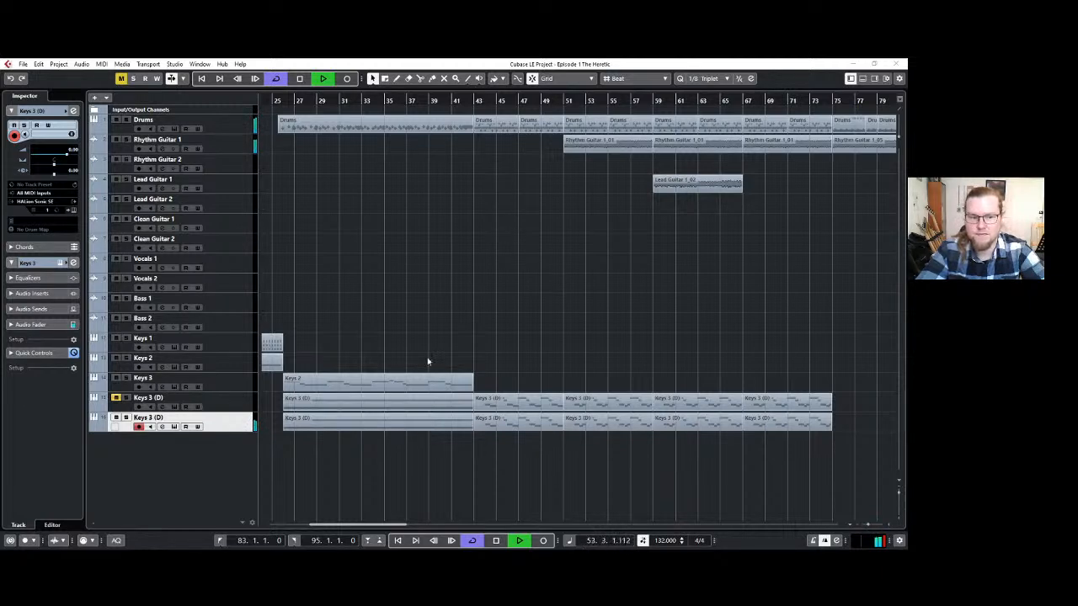
{"action": "left_click", "coordinate": [117, 398]}
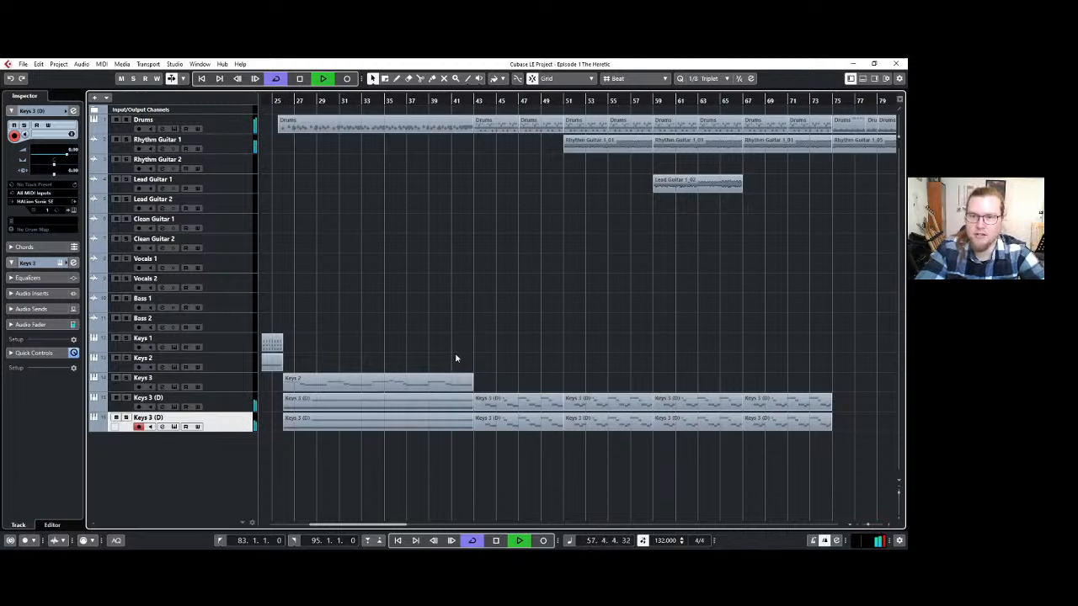
{"action": "scroll", "coordinate": [456, 354], "scroll_direction": "down", "scroll_amount": 2}
{"action": "scroll", "coordinate": [695, 373], "scroll_direction": "up", "scroll_amount": 2}
{"action": "scroll", "coordinate": [697, 377], "scroll_direction": "up", "scroll_amount": 1}
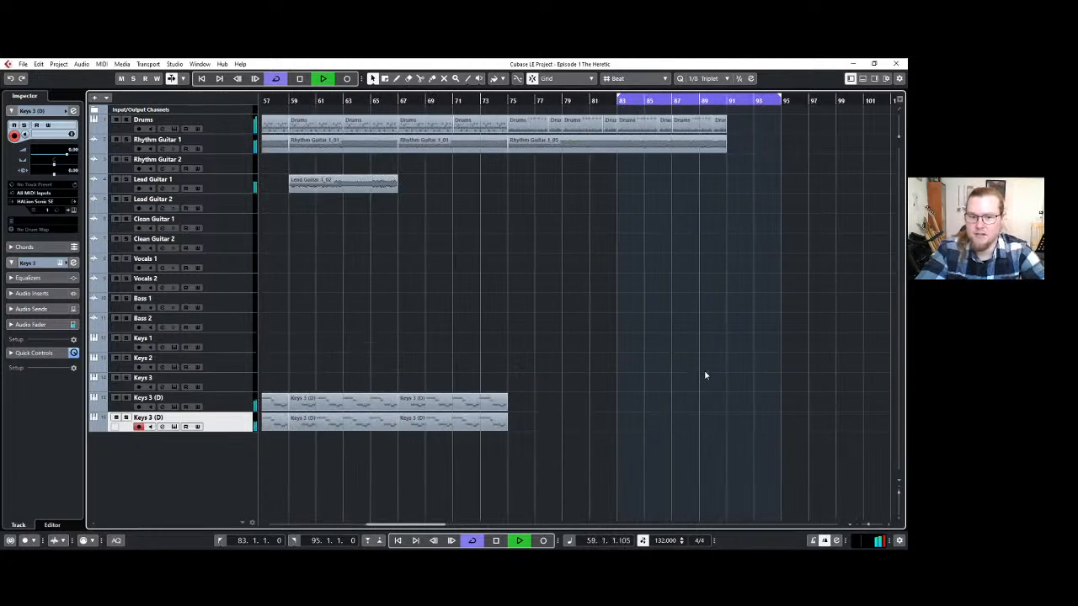
{"action": "key", "text": "space"}
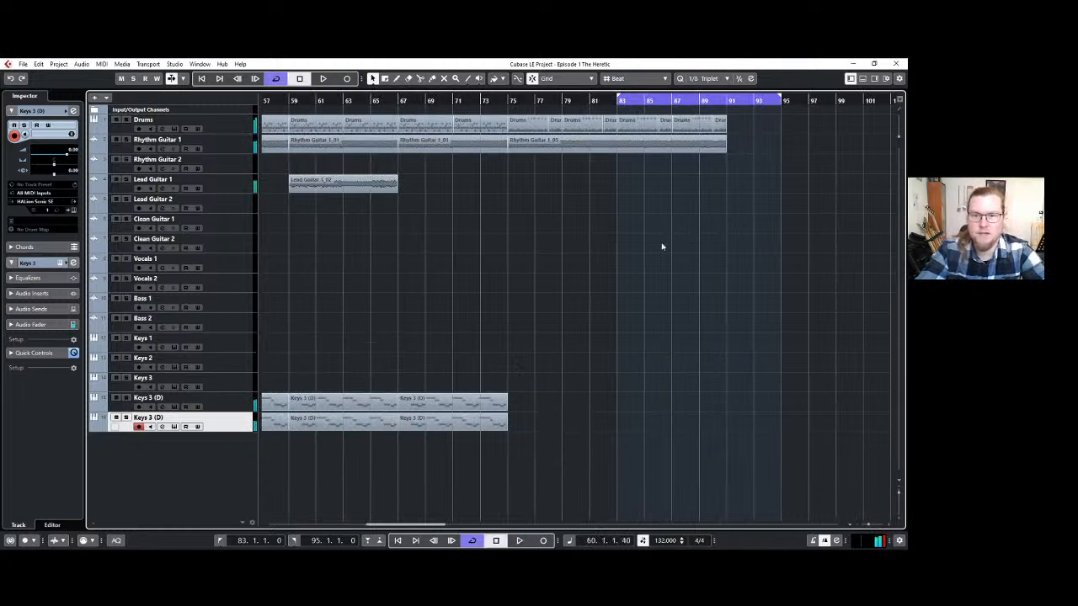
Place the cursor at bar 83, turn off cycle mode and record a trial take on the duplicated Keys 3 (D) track, discarding it.
{"action": "left_click", "coordinate": [618, 101]}
{"action": "scroll", "coordinate": [635, 206], "scroll_direction": "up", "scroll_amount": 4}
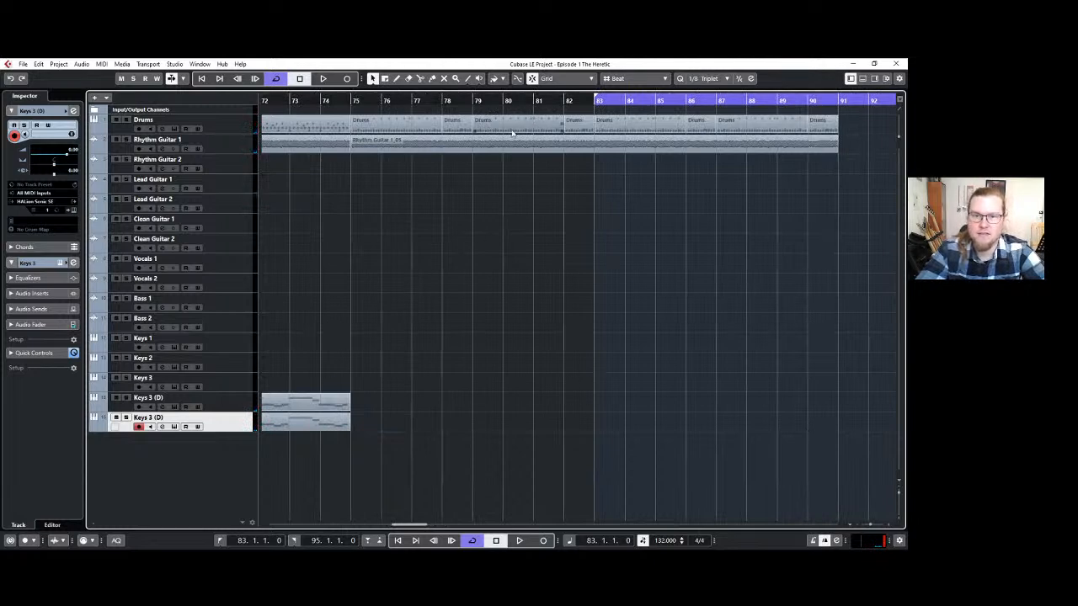
{"action": "left_click", "coordinate": [610, 96]}
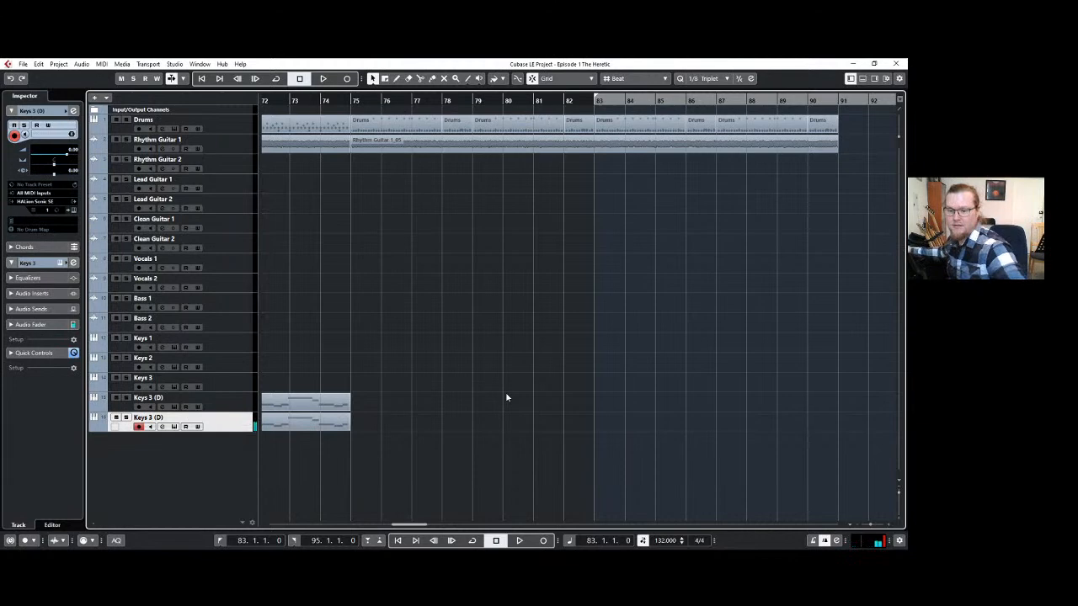
{"action": "key", "text": "KP_Multiply"}
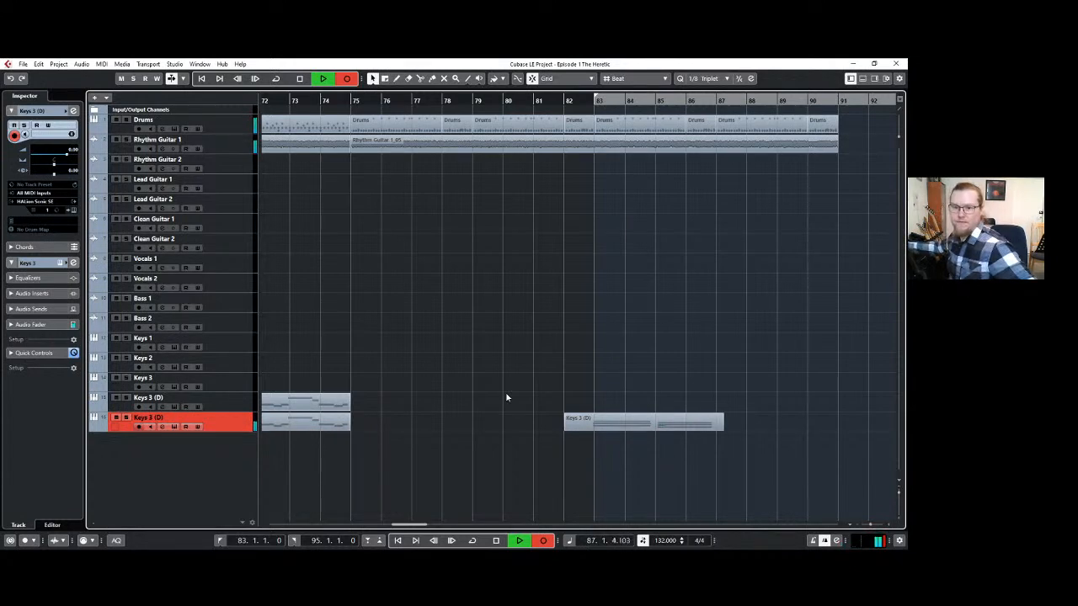
{"action": "key", "text": "space"}
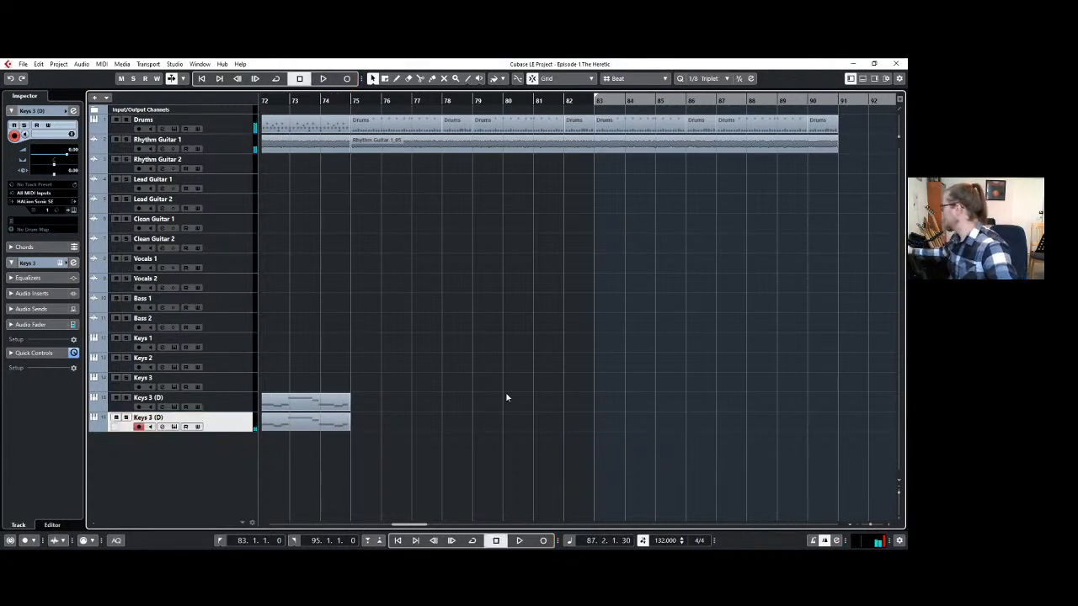
Record a new chord take from bar 83 on the duplicated Keys 3 (D) track and trim its end to bar 91.
{"action": "key", "text": "KP_Multiply"}
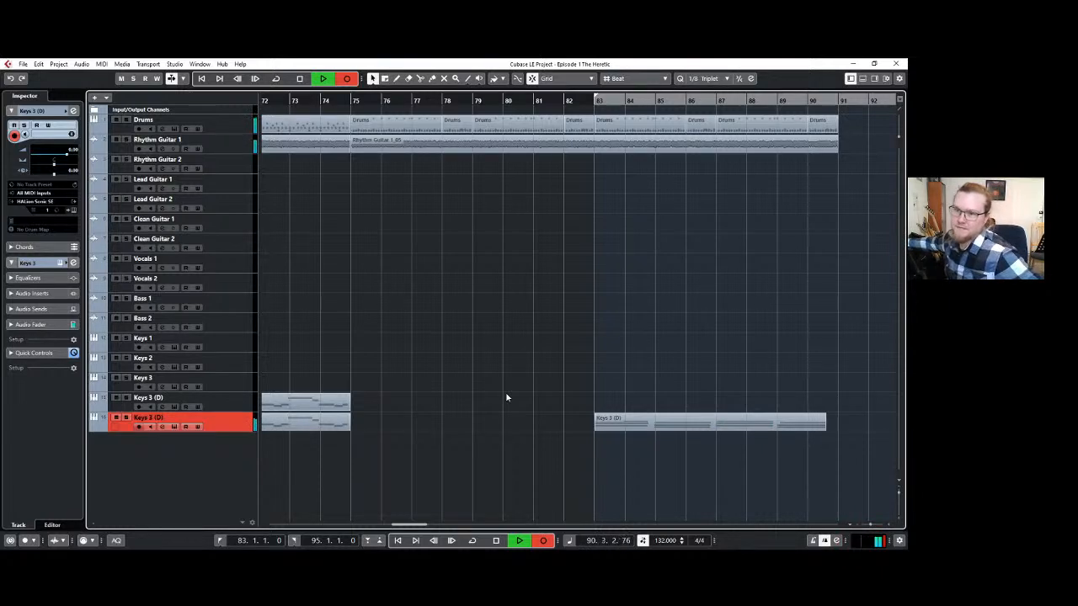
{"action": "key", "text": "space"}
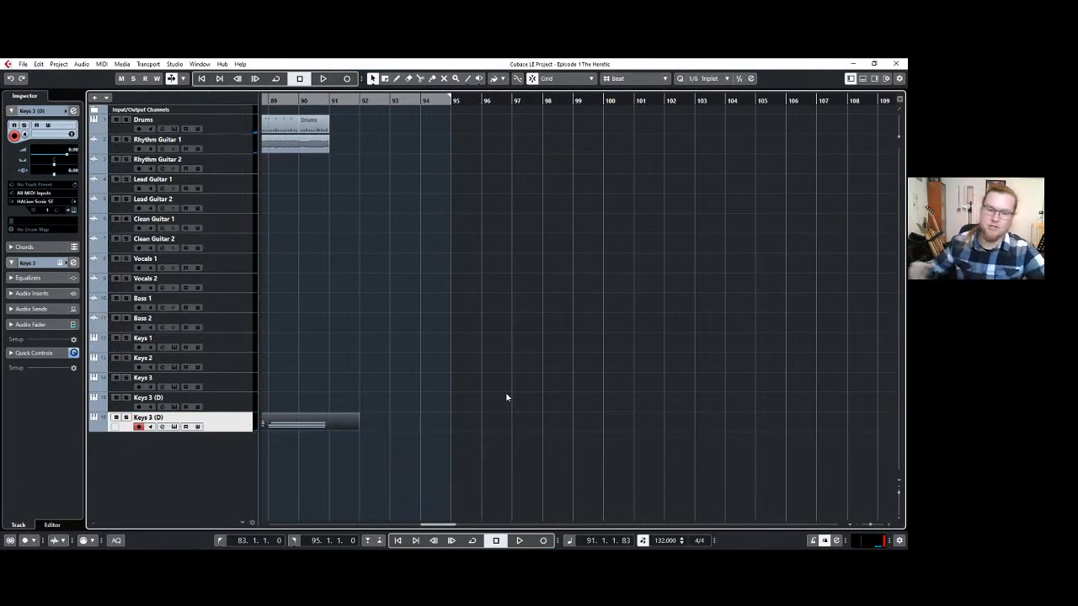
{"action": "scroll", "coordinate": [473, 356], "scroll_direction": "left", "scroll_amount": 6}
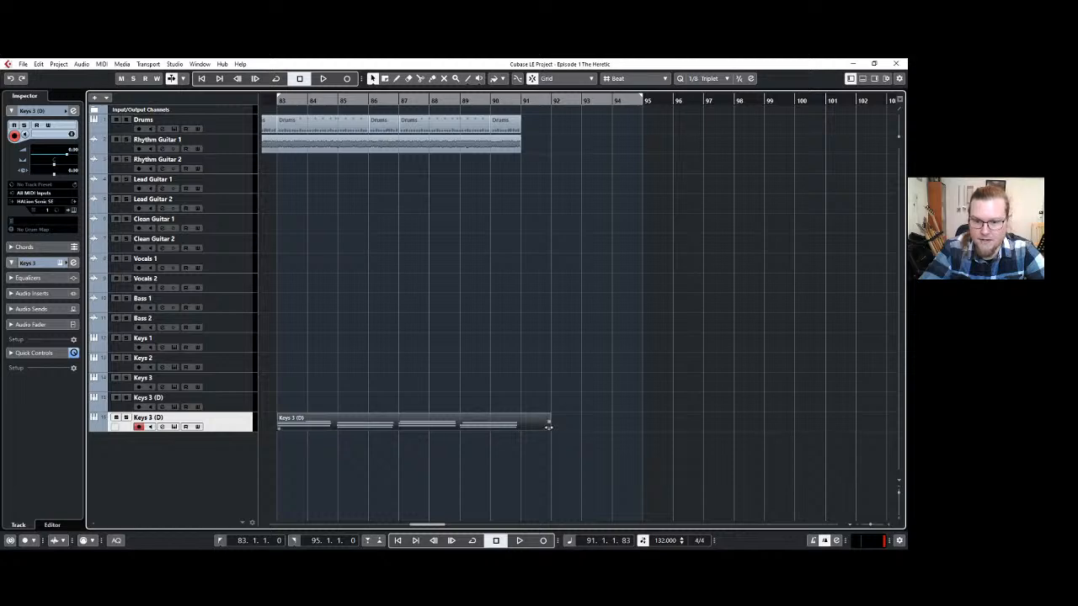
{"action": "left_click_drag", "start_coordinate": [548, 427], "coordinate": [519, 426]}
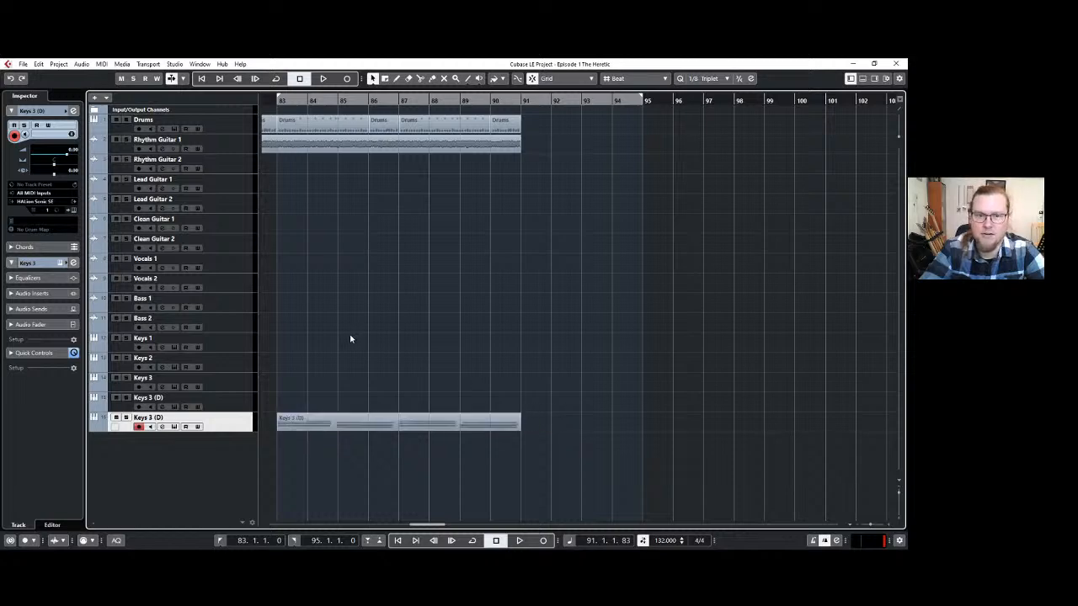
Open the recorded keys part for editing and lengthen its first three chords to reach bars 85, 87 and 89 respectively.
{"action": "scroll", "coordinate": [349, 333], "scroll_direction": "up", "scroll_amount": 3}
{"action": "scroll", "coordinate": [406, 337], "scroll_direction": "down", "scroll_amount": 1}
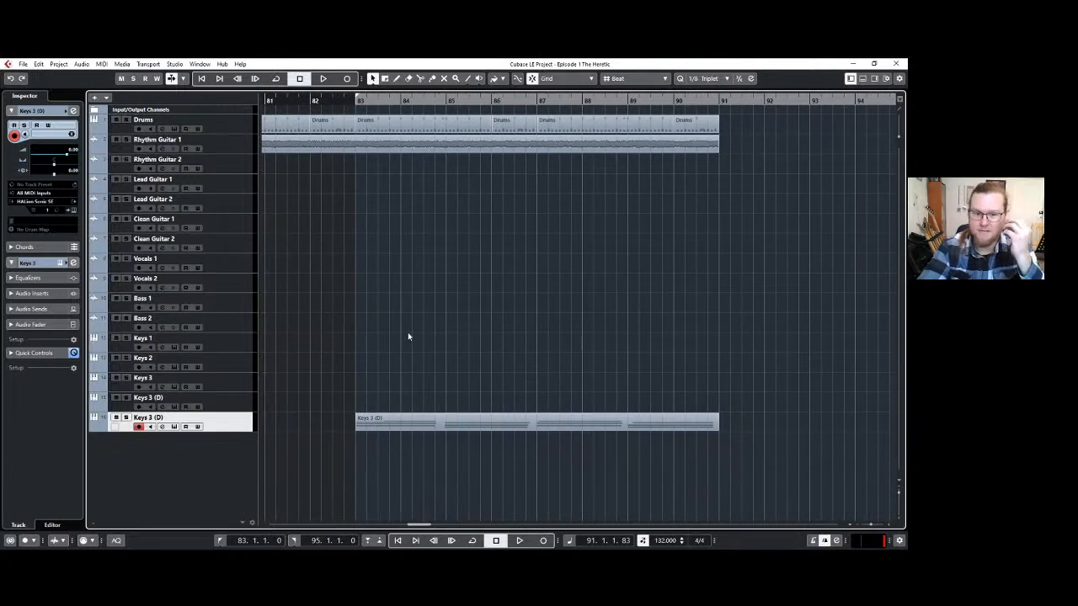
{"action": "double_click", "coordinate": [462, 420]}
{"action": "scroll", "coordinate": [247, 425], "scroll_direction": "up", "scroll_amount": 2}
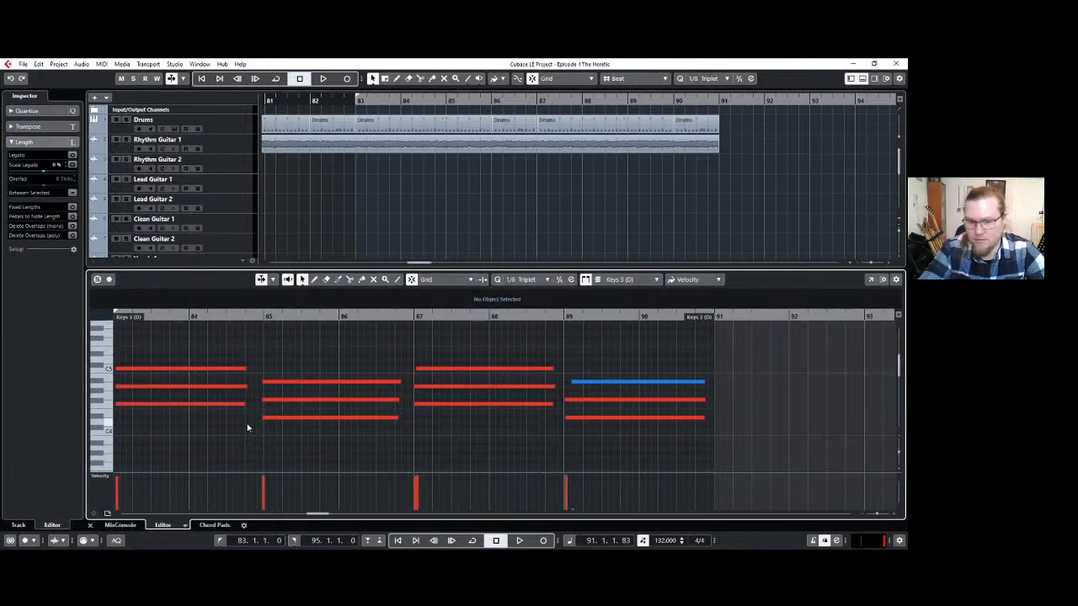
{"action": "left_click_drag", "start_coordinate": [248, 425], "coordinate": [228, 340]}
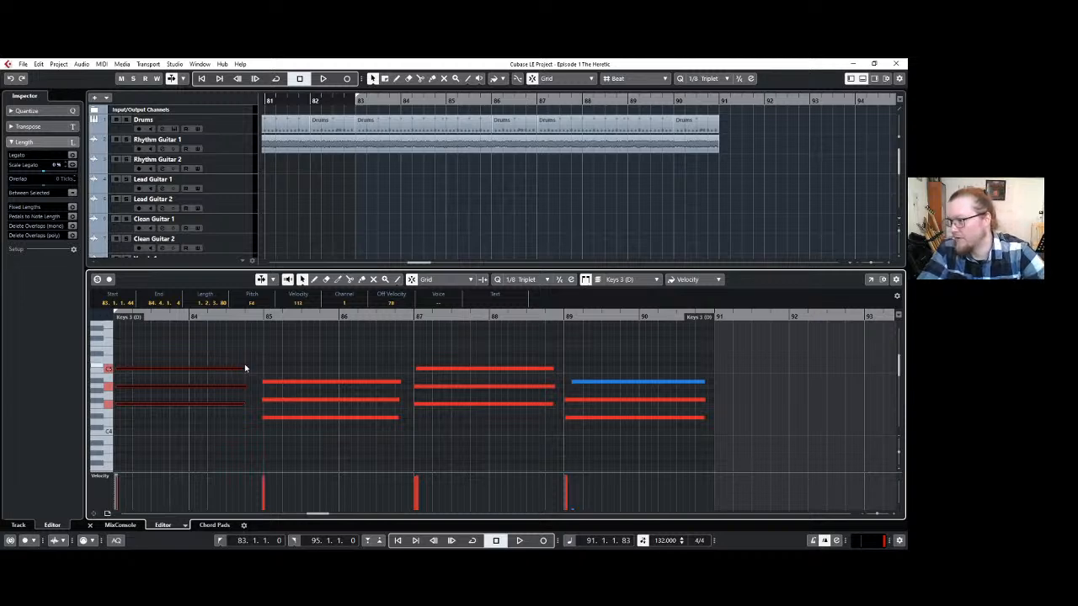
{"action": "left_click_drag", "start_coordinate": [244, 368], "coordinate": [261, 368]}
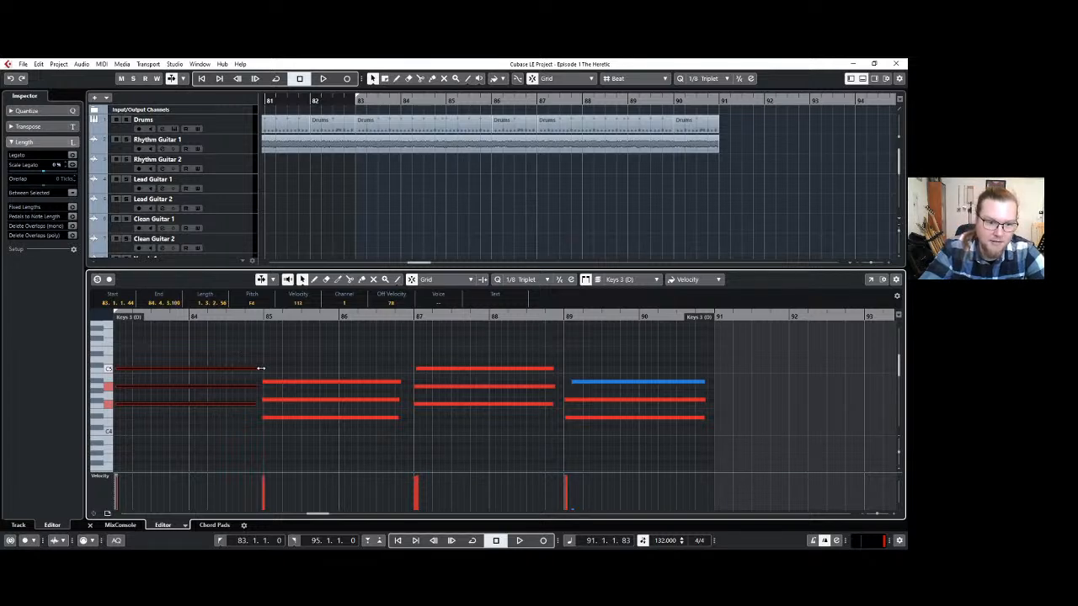
{"action": "left_click_drag", "start_coordinate": [387, 439], "coordinate": [410, 381]}
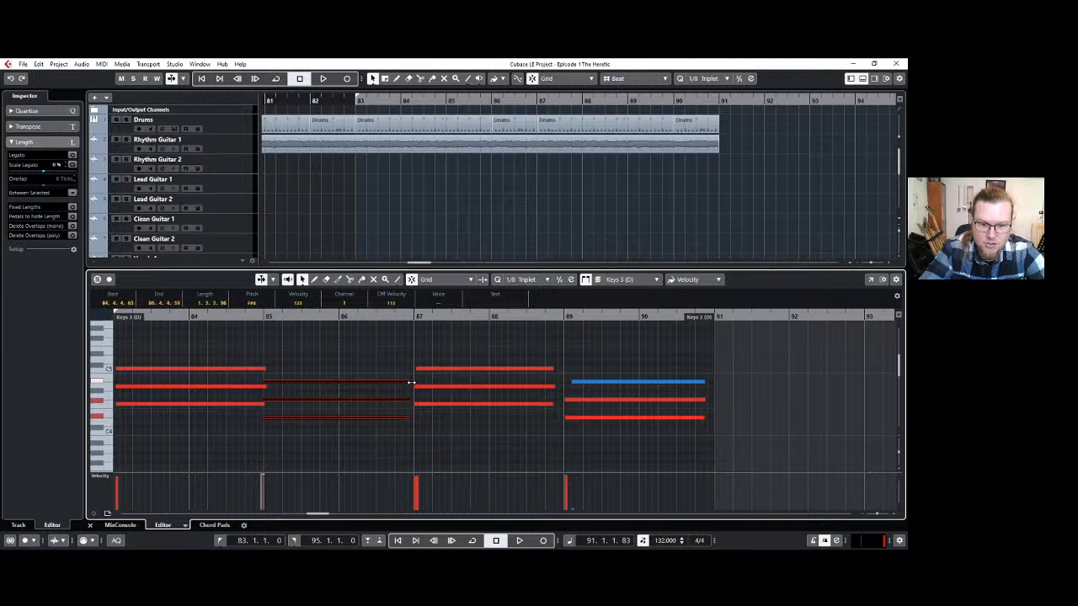
{"action": "left_click_drag", "start_coordinate": [551, 360], "coordinate": [563, 403]}
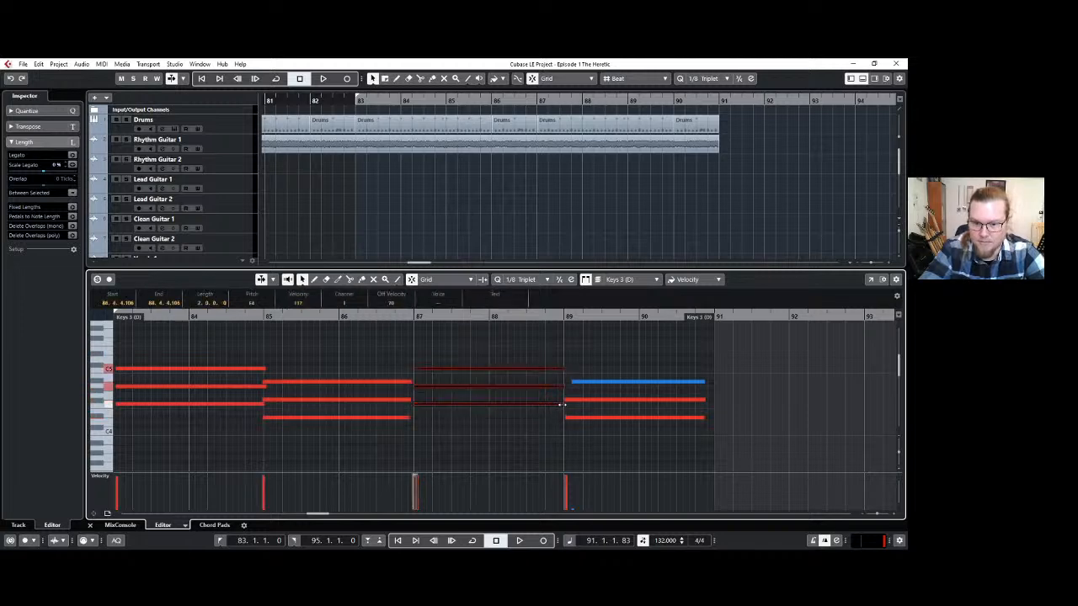
Raise the velocity of the top note in the last chord and extend its start back to bar 89.
{"action": "scroll", "coordinate": [581, 455], "scroll_direction": "down", "scroll_amount": 2}
{"action": "scroll", "coordinate": [578, 446], "scroll_direction": "up", "scroll_amount": 3}
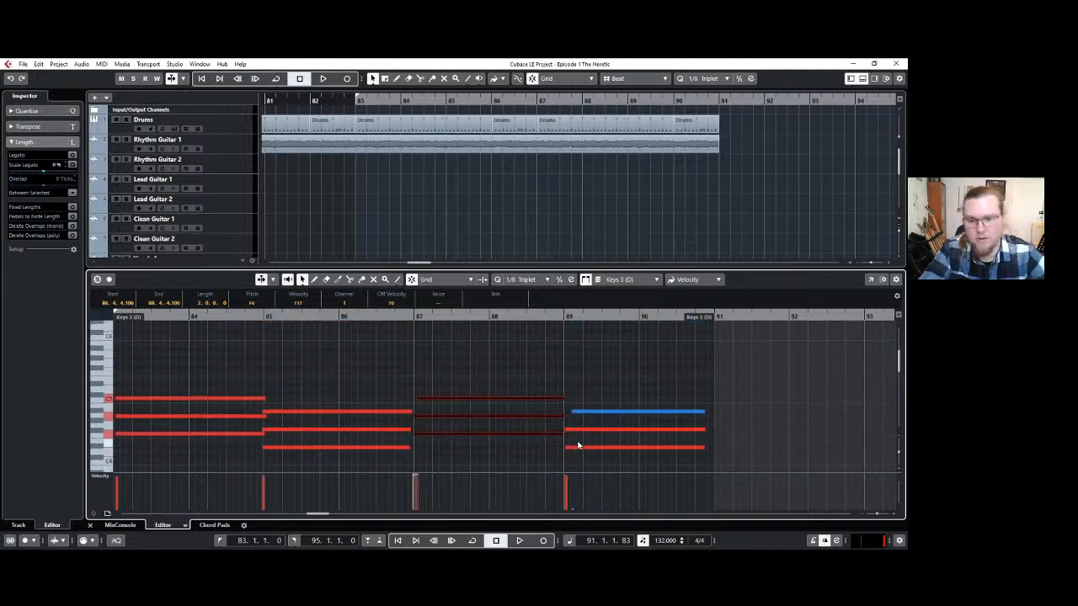
{"action": "scroll", "coordinate": [589, 449], "scroll_direction": "down", "scroll_amount": 2}
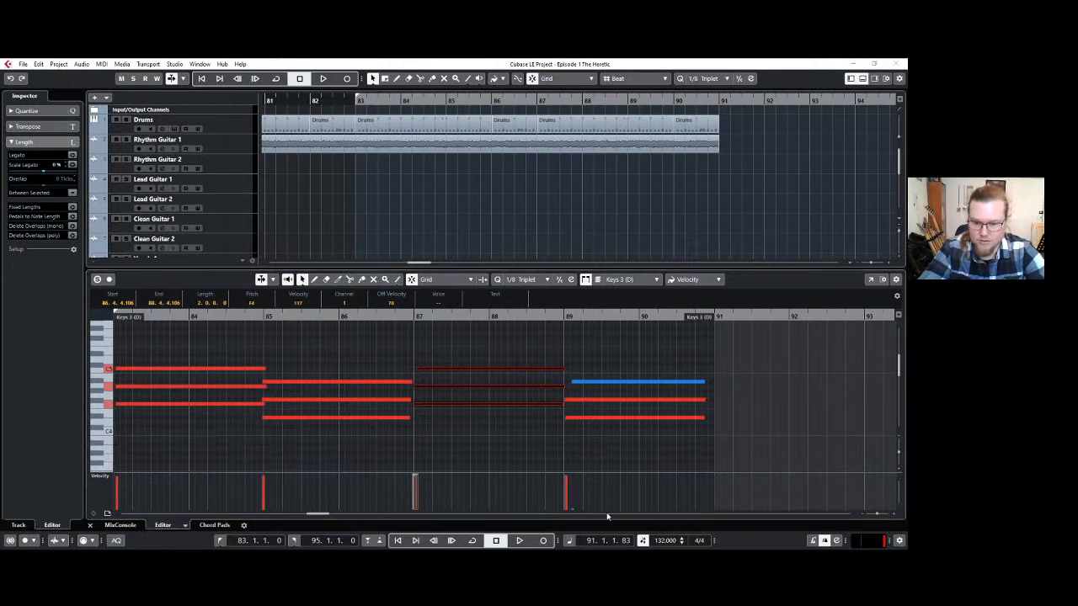
{"action": "left_click", "coordinate": [571, 473]}
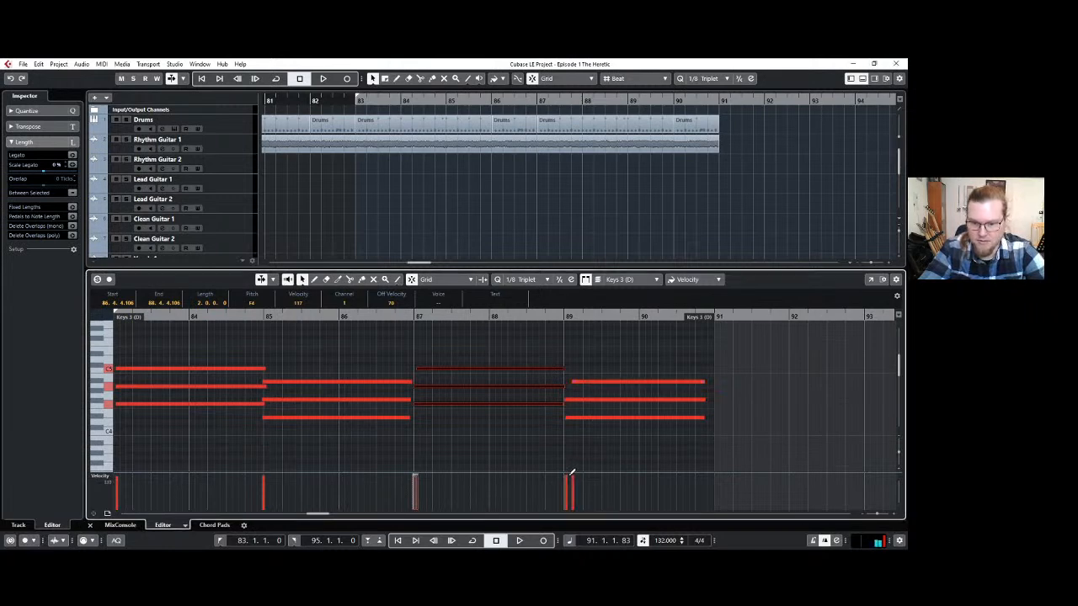
{"action": "left_click", "coordinate": [572, 381]}
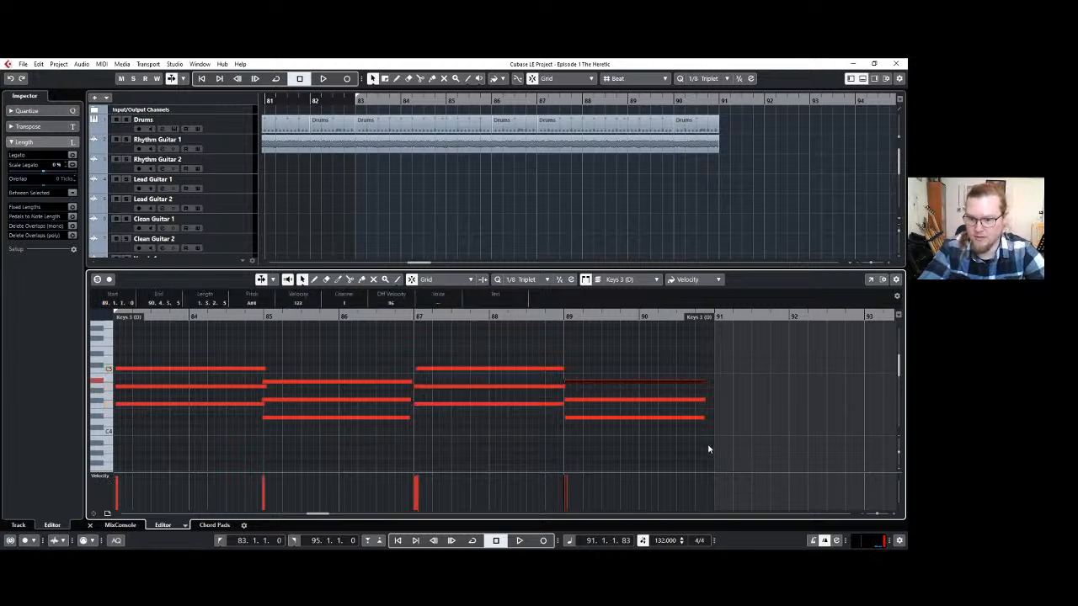
Extend the ends of the last chord's three notes to bar 91 and close the keys part editor.
{"action": "left_click", "coordinate": [699, 417]}
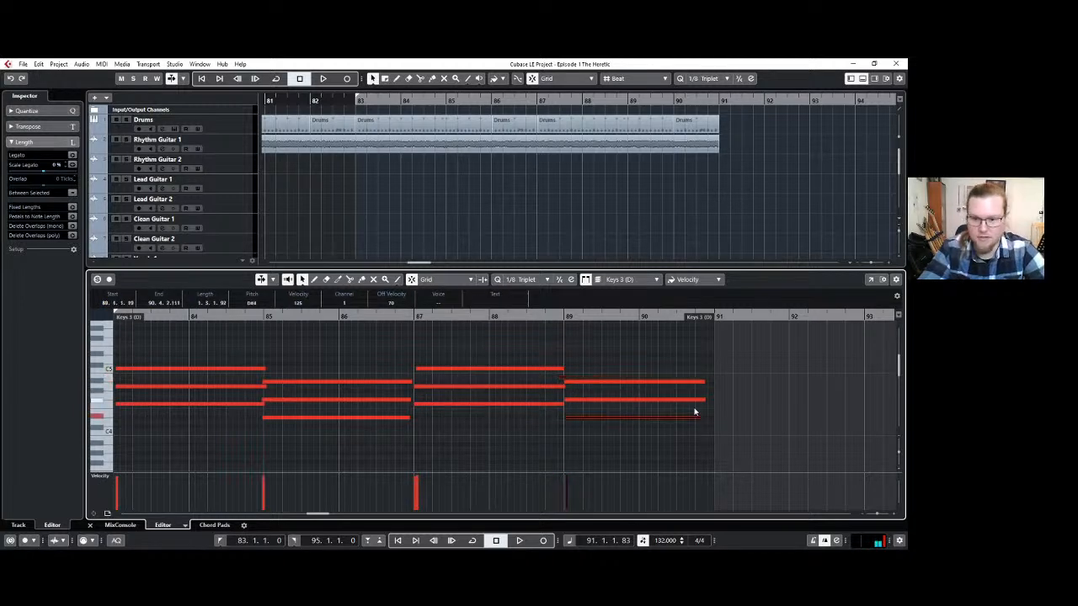
{"action": "left_click", "coordinate": [701, 438]}
{"action": "left_click_drag", "start_coordinate": [701, 438], "coordinate": [710, 380]}
{"action": "left_click", "coordinate": [674, 373]}
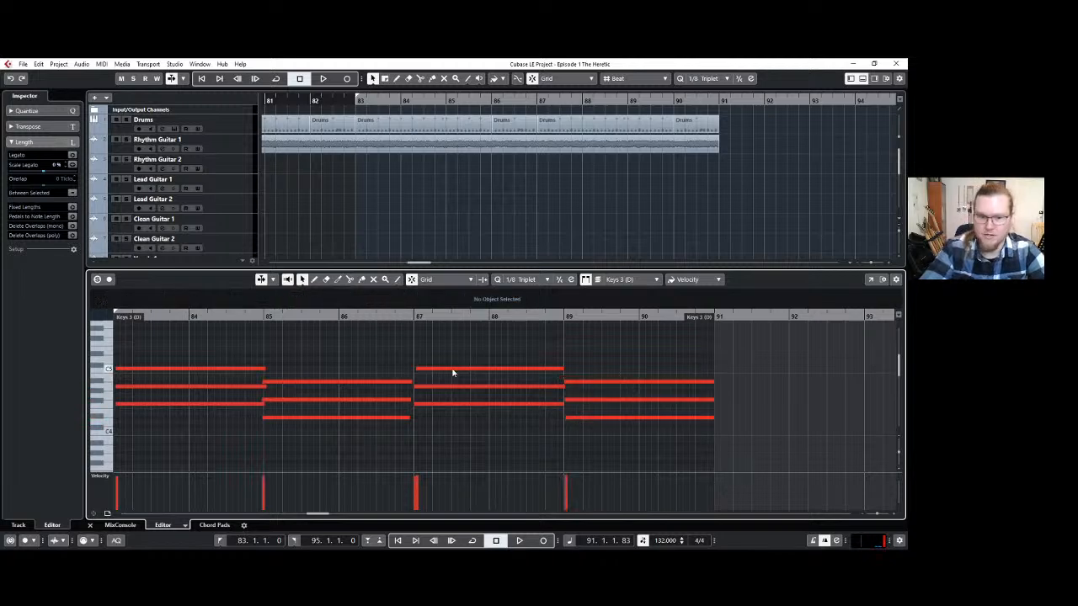
{"action": "scroll", "coordinate": [431, 370], "scroll_direction": "down", "scroll_amount": 3}
{"action": "scroll", "coordinate": [432, 370], "scroll_direction": "down", "scroll_amount": 3}
{"action": "scroll", "coordinate": [431, 370], "scroll_direction": "up", "scroll_amount": 2}
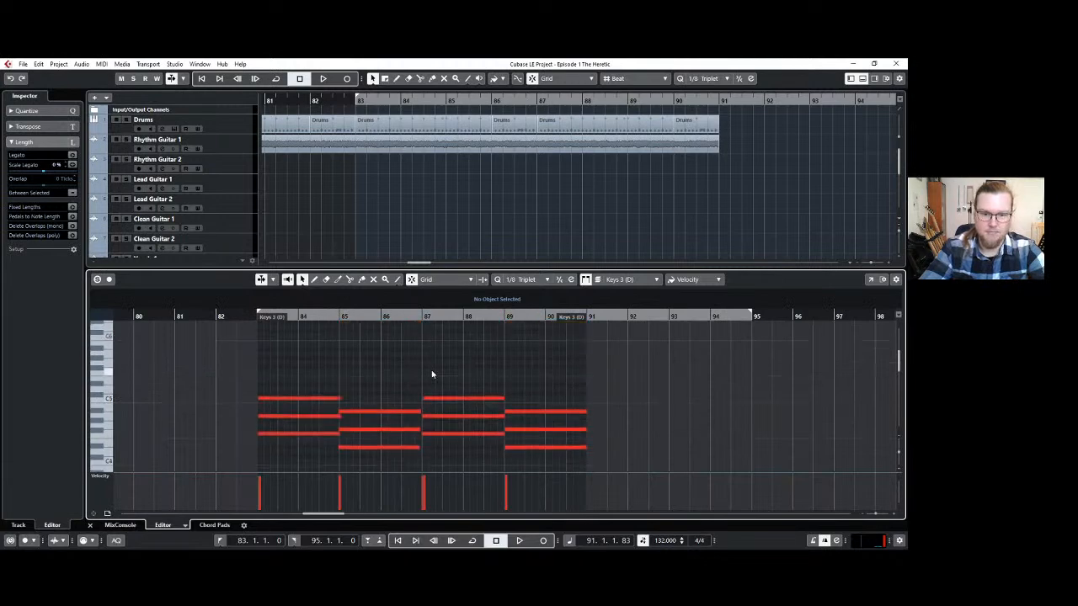
{"action": "left_click", "coordinate": [862, 79]}
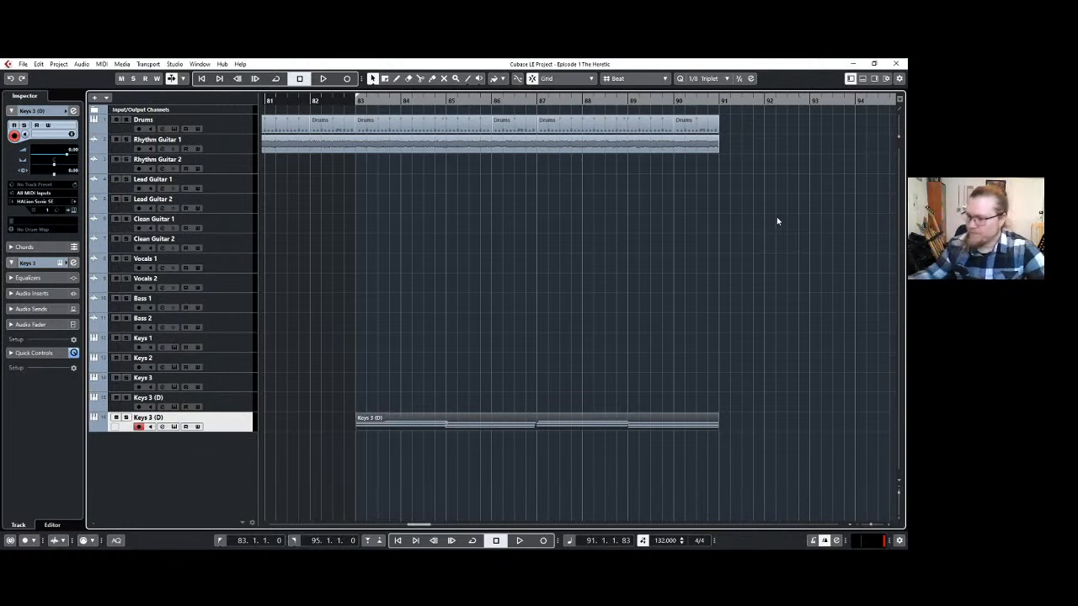
{"action": "scroll", "coordinate": [773, 223], "scroll_direction": "down", "scroll_amount": 1}
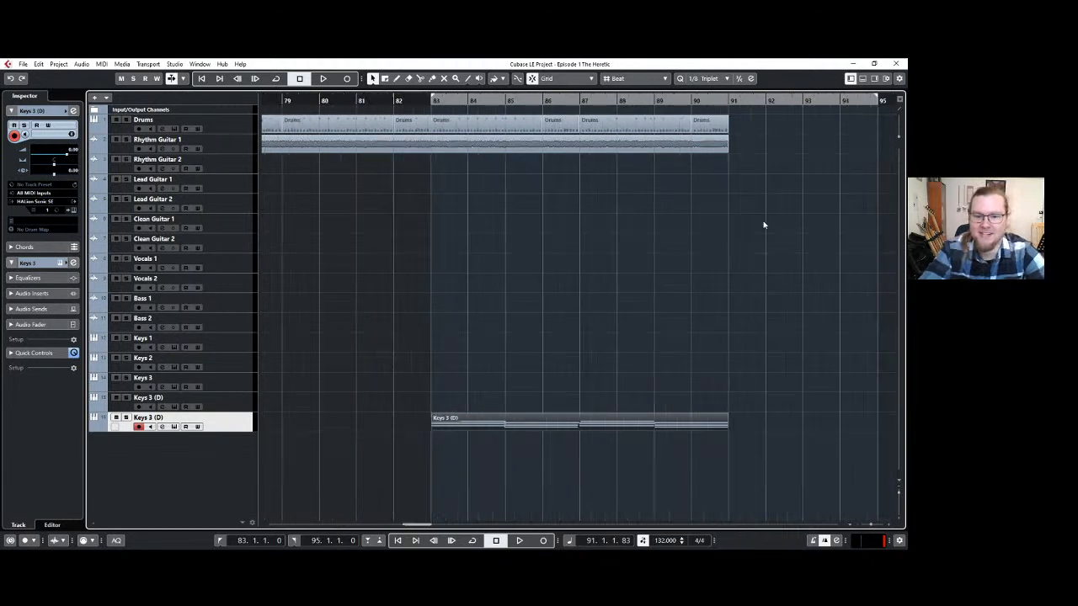
{"action": "scroll", "coordinate": [613, 424], "scroll_direction": "up", "scroll_amount": 1}
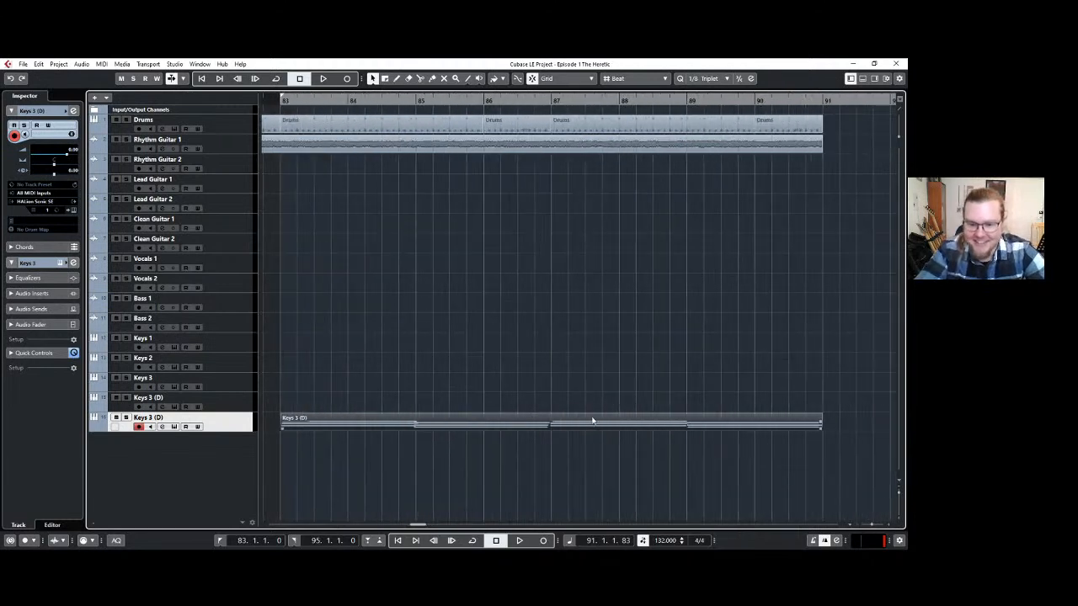
Reopen the keys part, lengthen the second chord's notes to two bars so they reach bar 87, and close the editor.
{"action": "double_click", "coordinate": [522, 427]}
{"action": "scroll", "coordinate": [348, 393], "scroll_direction": "down", "scroll_amount": 2}
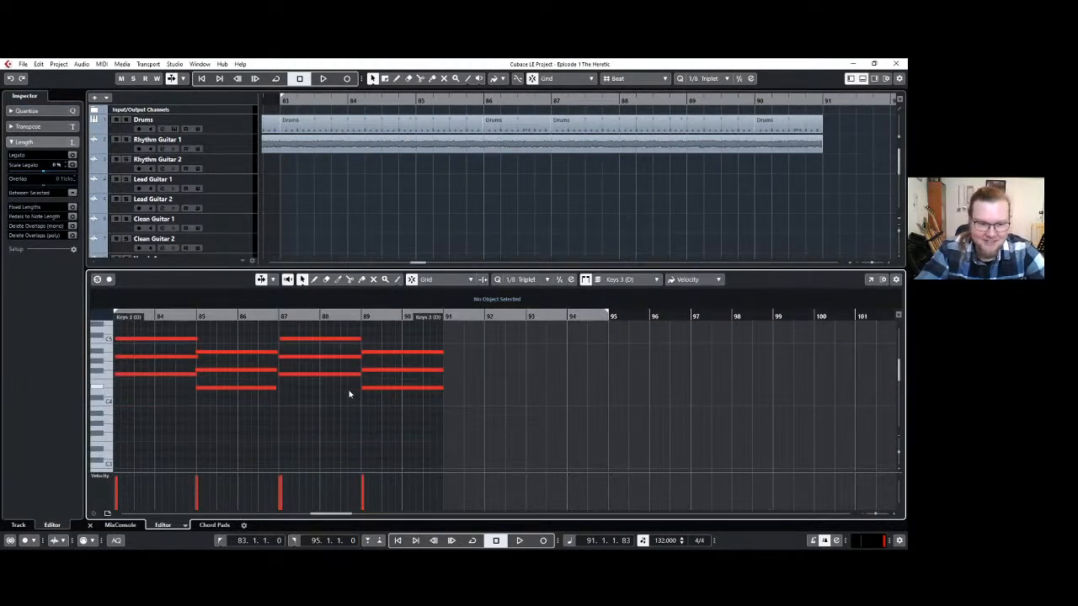
{"action": "scroll", "coordinate": [349, 393], "scroll_direction": "up", "scroll_amount": 1}
{"action": "scroll", "coordinate": [347, 393], "scroll_direction": "left", "scroll_amount": 1}
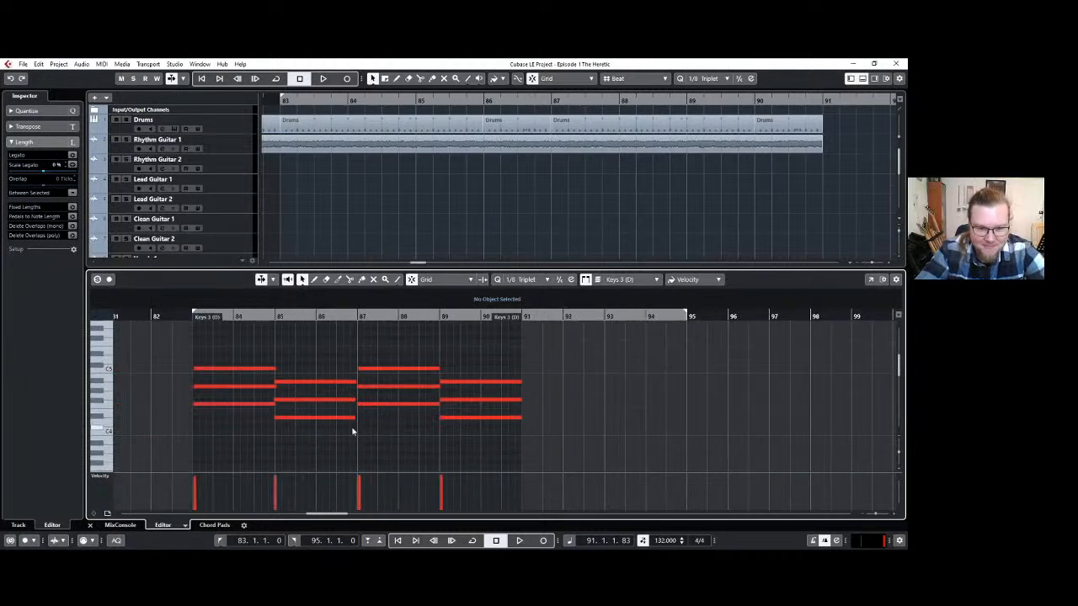
{"action": "scroll", "coordinate": [596, 213], "scroll_direction": "down", "scroll_amount": 2}
{"action": "scroll", "coordinate": [596, 210], "scroll_direction": "down", "scroll_amount": 4}
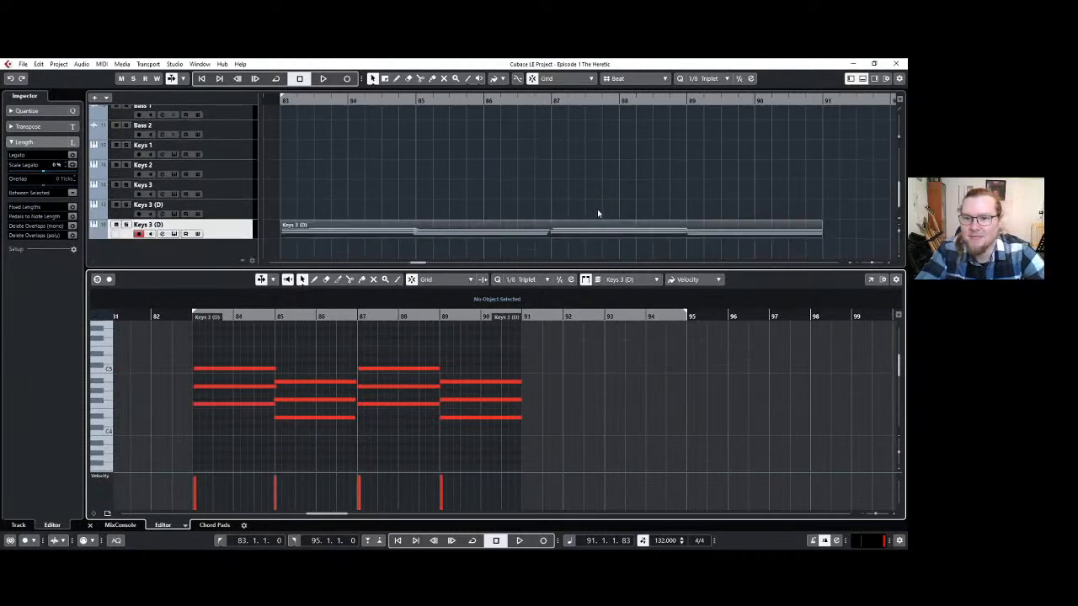
{"action": "left_click", "coordinate": [354, 417]}
{"action": "left_click", "coordinate": [373, 427]}
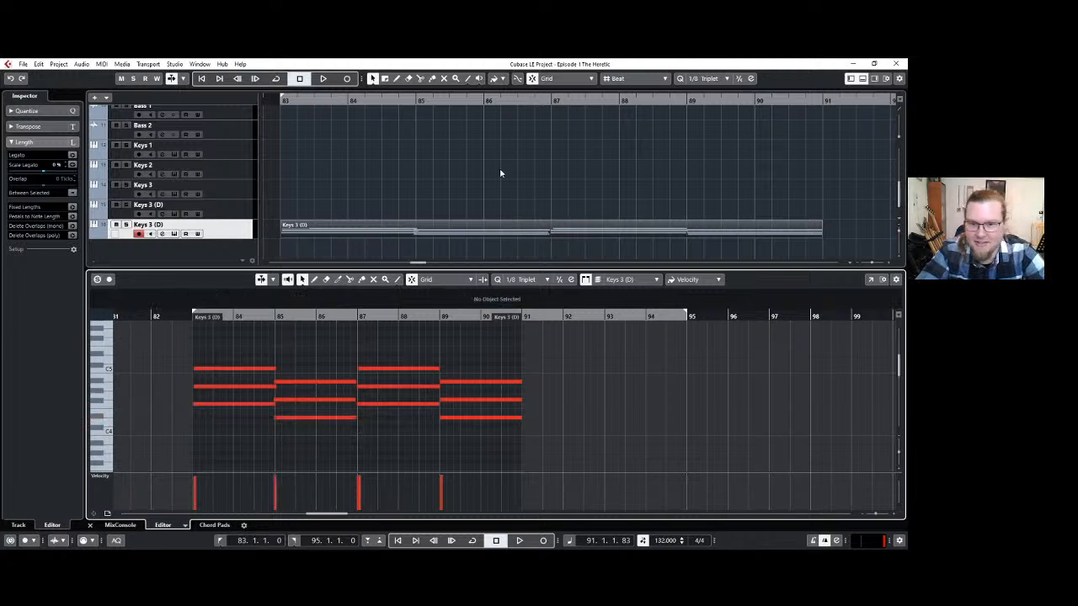
{"action": "left_click", "coordinate": [352, 399]}
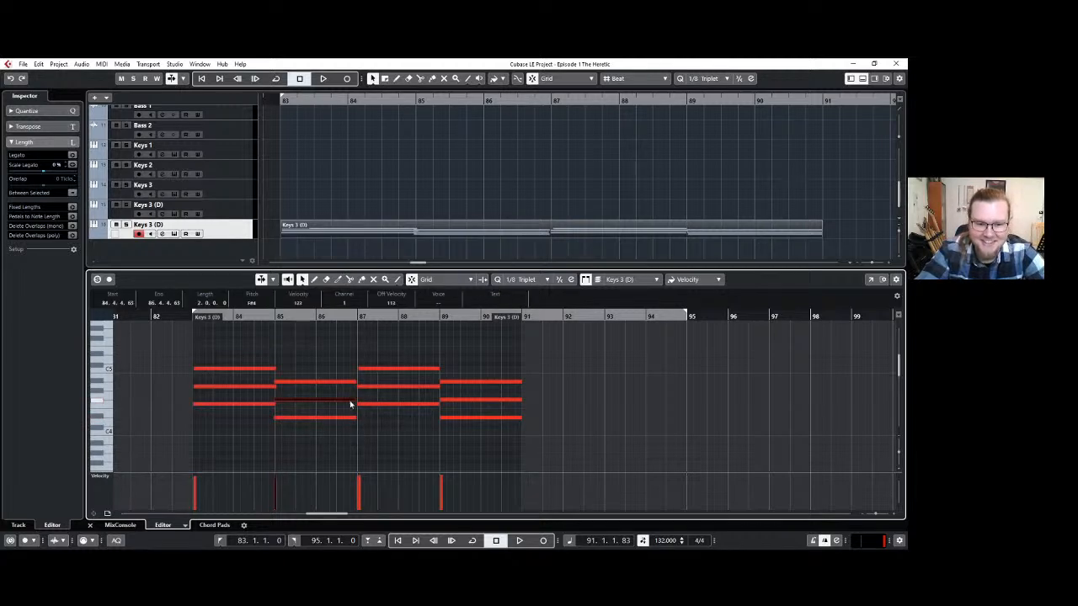
{"action": "scroll", "coordinate": [337, 409], "scroll_direction": "up", "scroll_amount": 3}
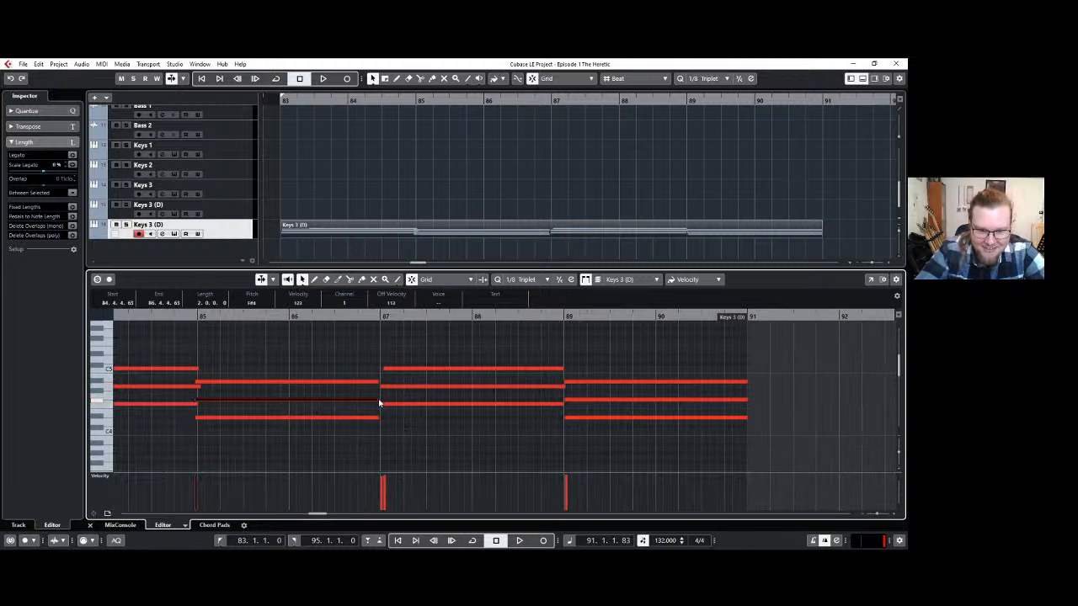
{"action": "left_click", "coordinate": [377, 381]}
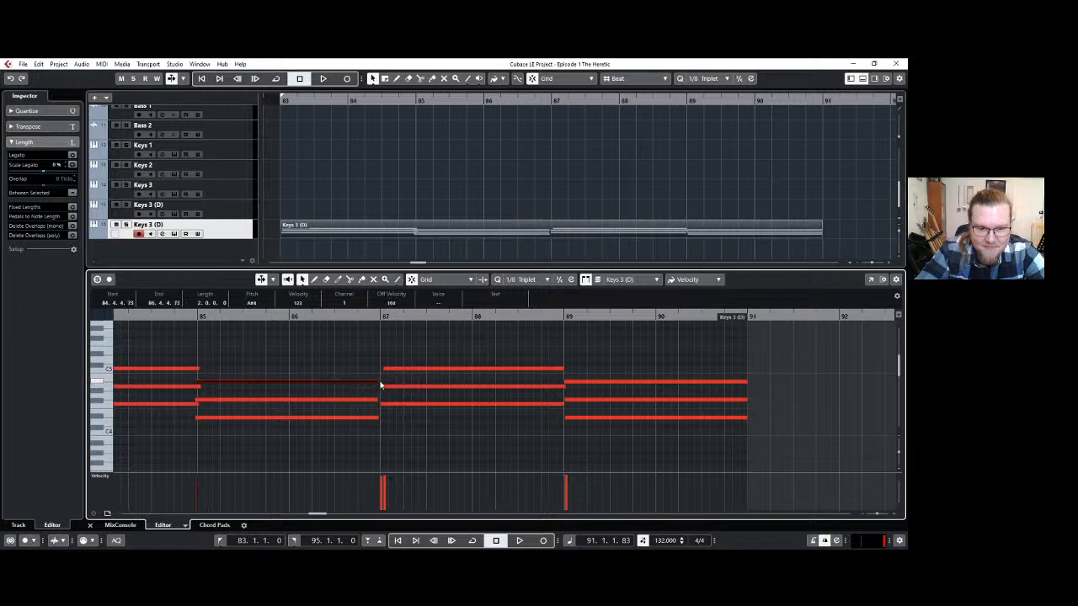
{"action": "left_click", "coordinate": [862, 79]}
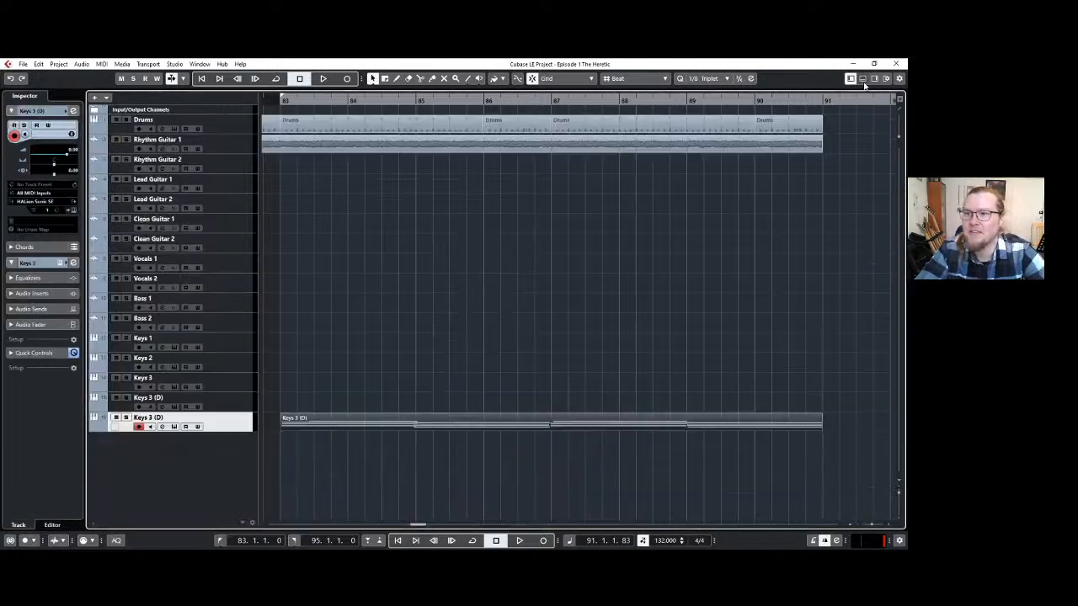
Play the arrangement from bar 75 to hear the new keyboard chords in context.
{"action": "scroll", "coordinate": [507, 257], "scroll_direction": "down", "scroll_amount": 3}
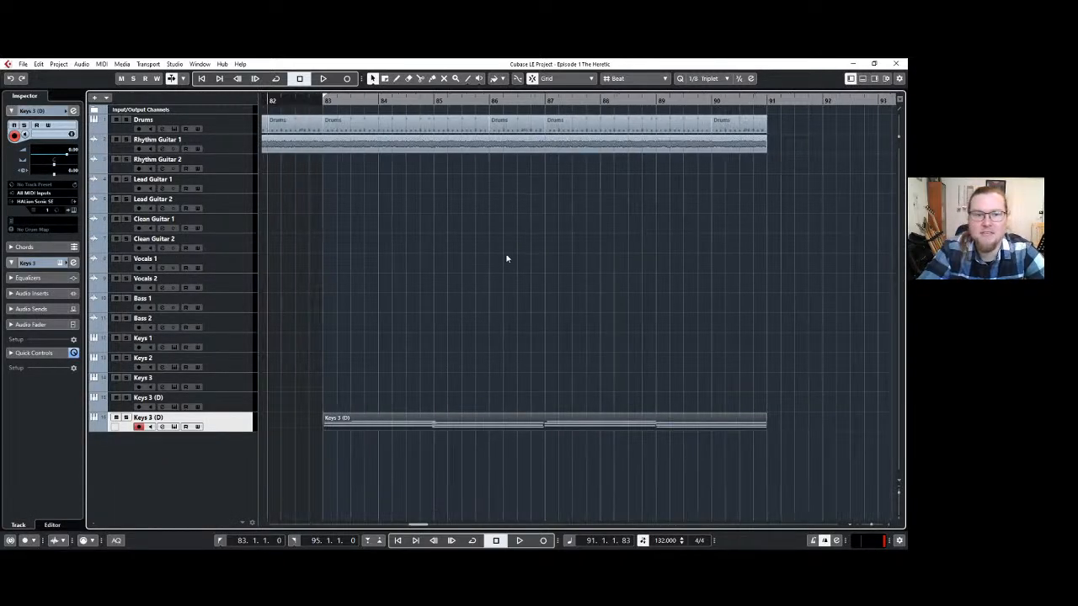
{"action": "left_click", "coordinate": [493, 250]}
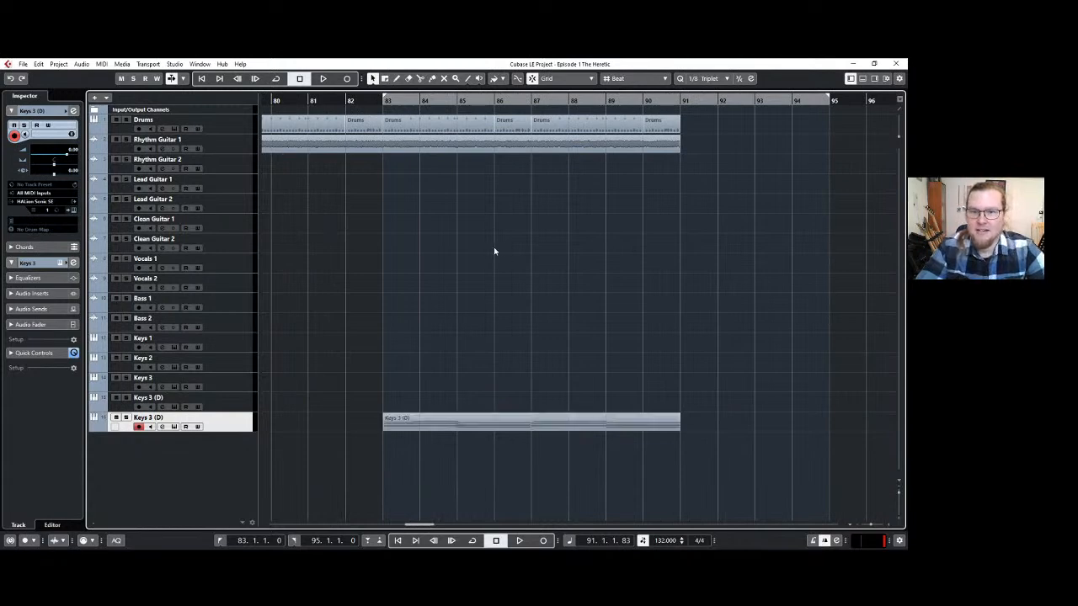
{"action": "scroll", "coordinate": [409, 233], "scroll_direction": "down", "scroll_amount": 2}
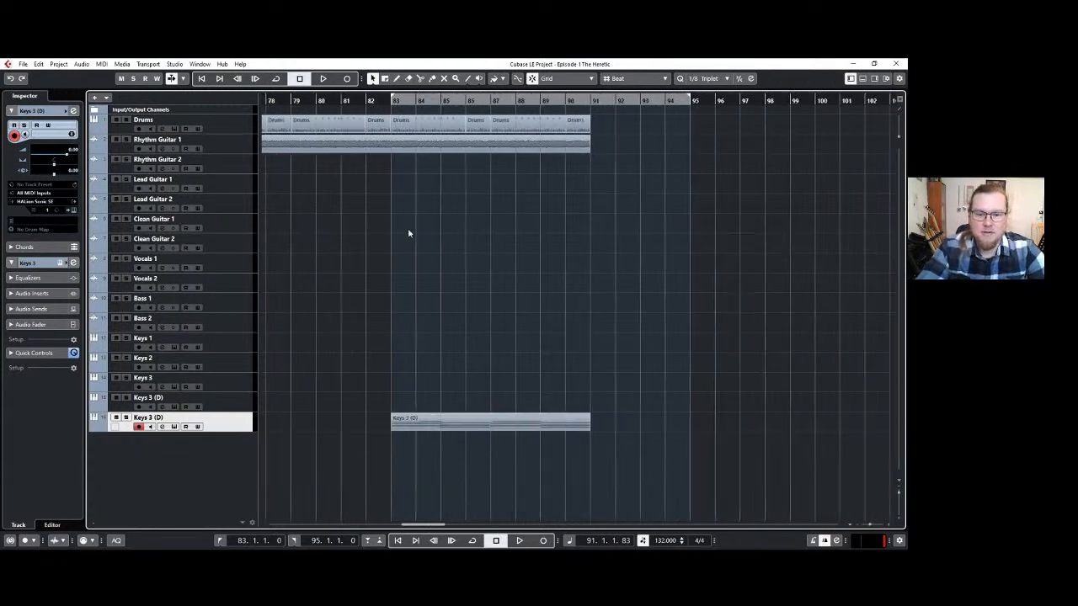
{"action": "scroll", "coordinate": [400, 227], "scroll_direction": "left", "scroll_amount": 3}
{"action": "left_click", "coordinate": [360, 98]}
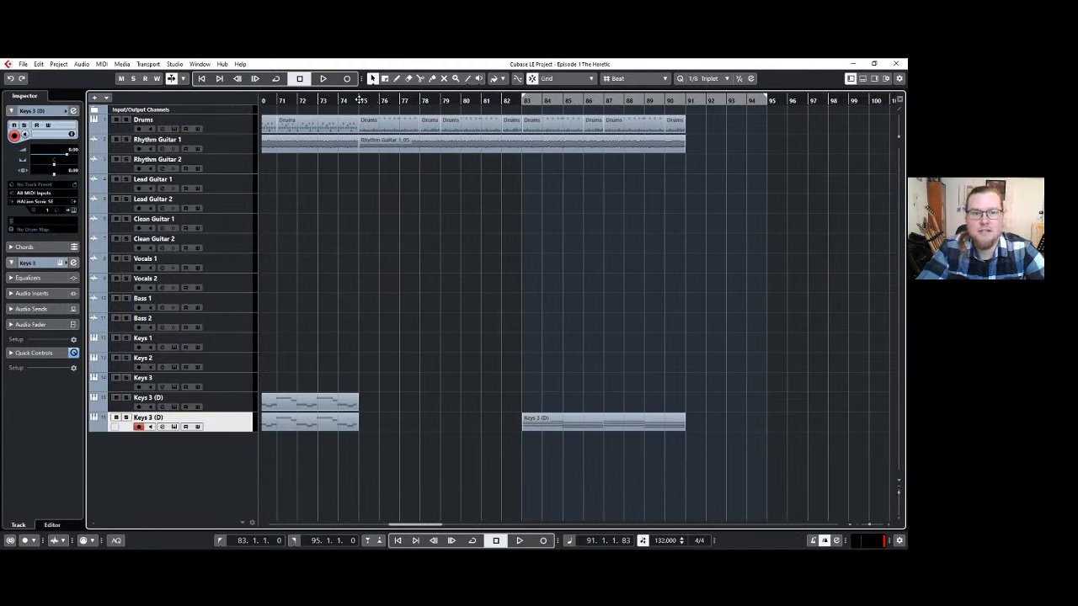
{"action": "key", "text": "space"}
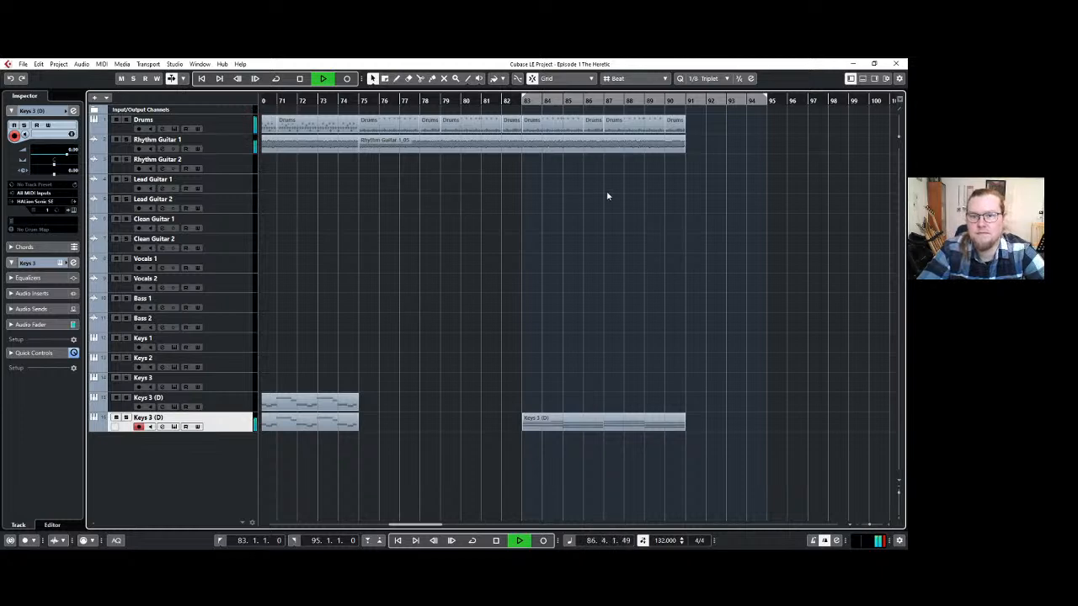
Glue the split Drums parts between bars 75 and 91 into four-bar parts and stop playback.
{"action": "key", "text": "4"}
{"action": "left_click", "coordinate": [593, 122]}
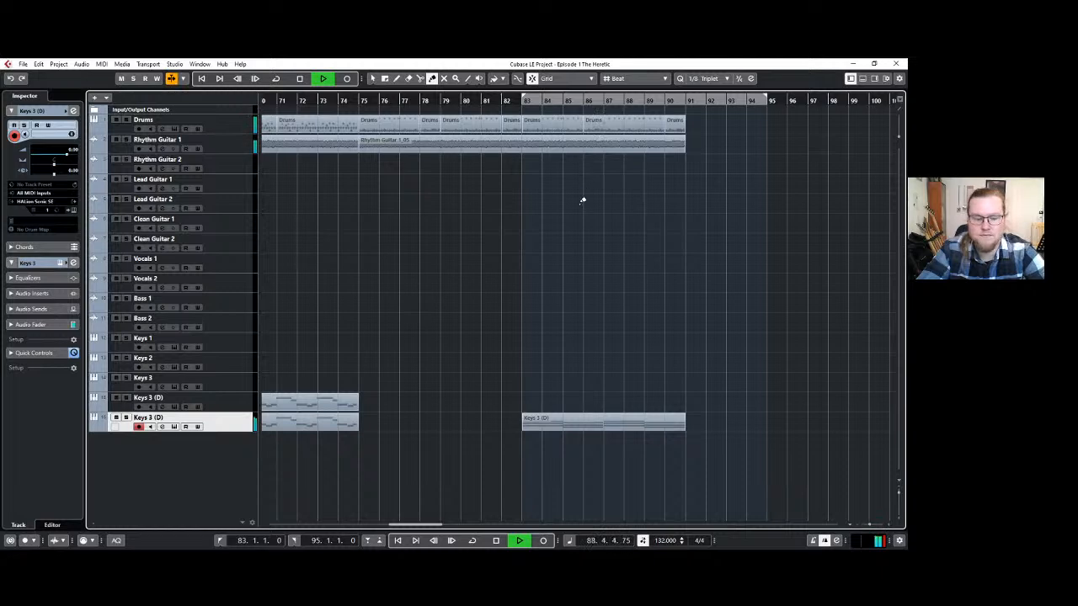
{"action": "key", "text": "ctrl+z"}
{"action": "left_click", "coordinate": [562, 121]}
{"action": "left_click", "coordinate": [635, 122]}
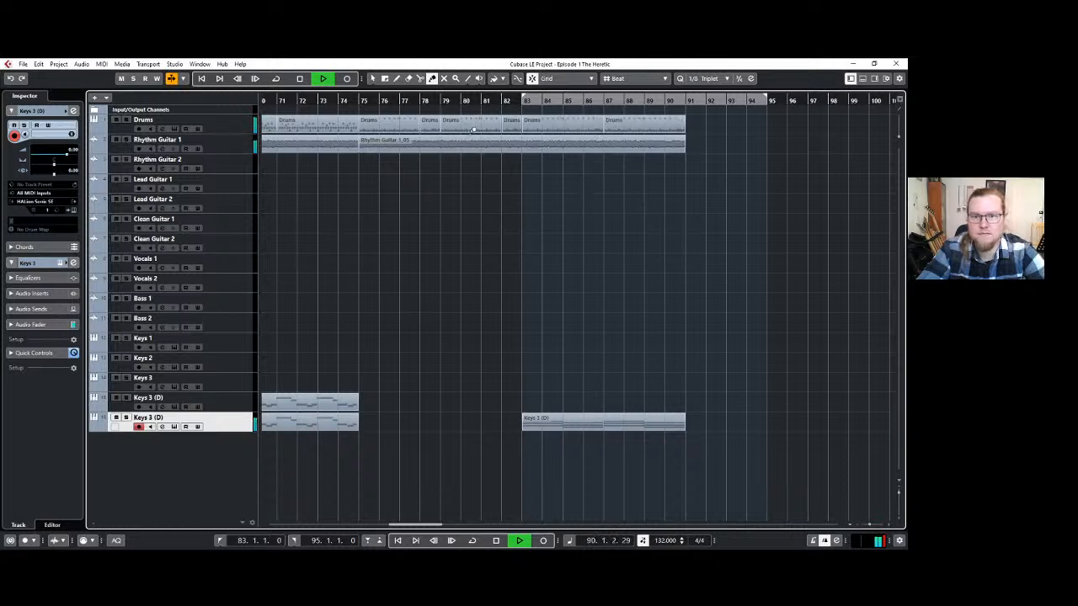
{"action": "left_click", "coordinate": [459, 128]}
{"action": "left_click", "coordinate": [408, 126]}
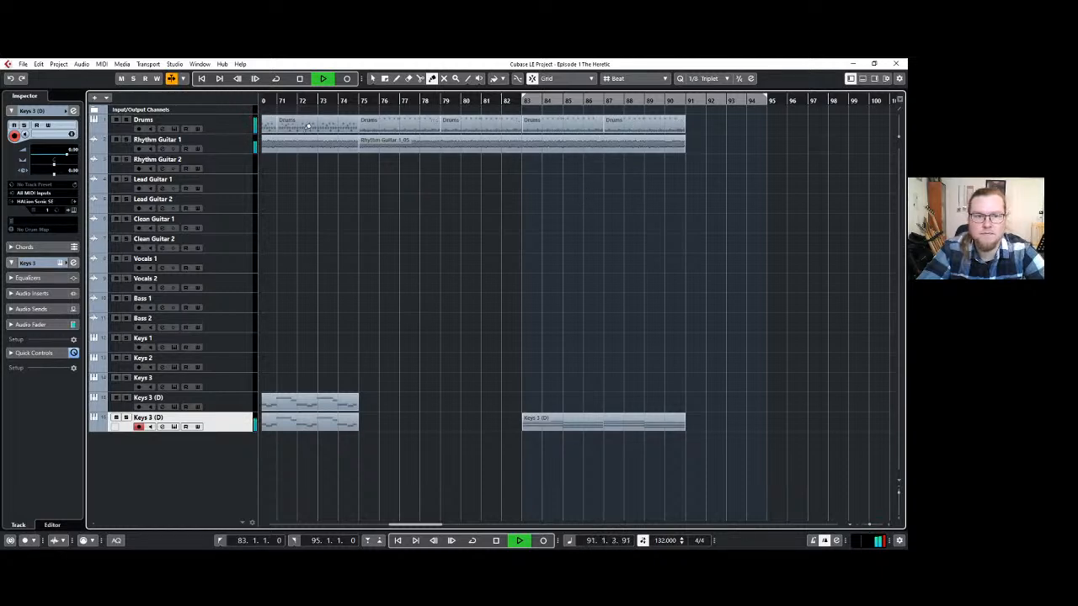
{"action": "key", "text": "space"}
{"action": "key", "text": "1"}
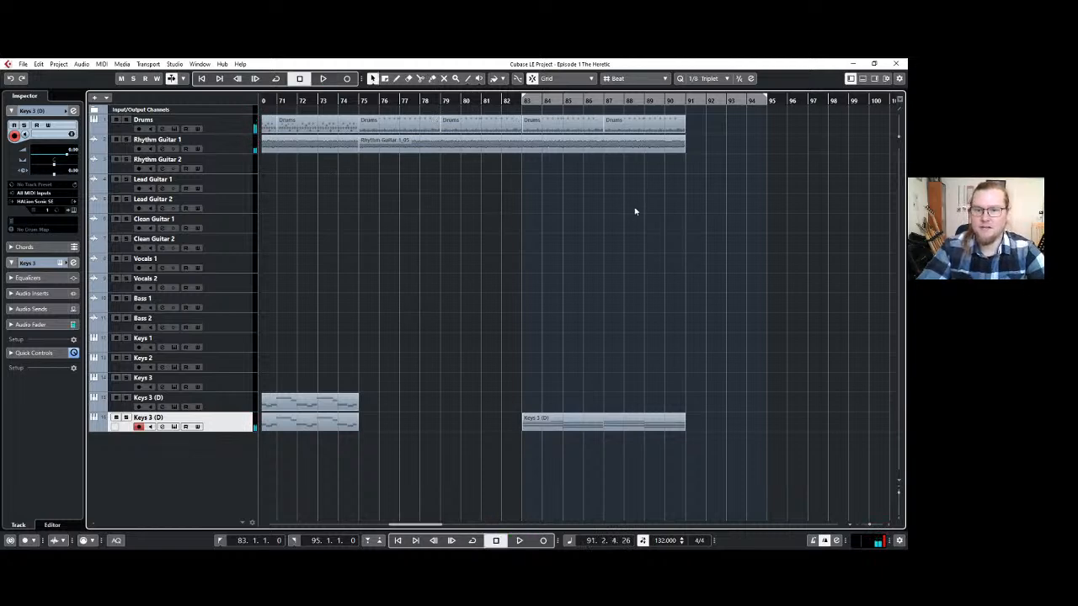
Split the Rhythm Guitar 1 event at bar 83.
{"action": "key", "text": "3"}
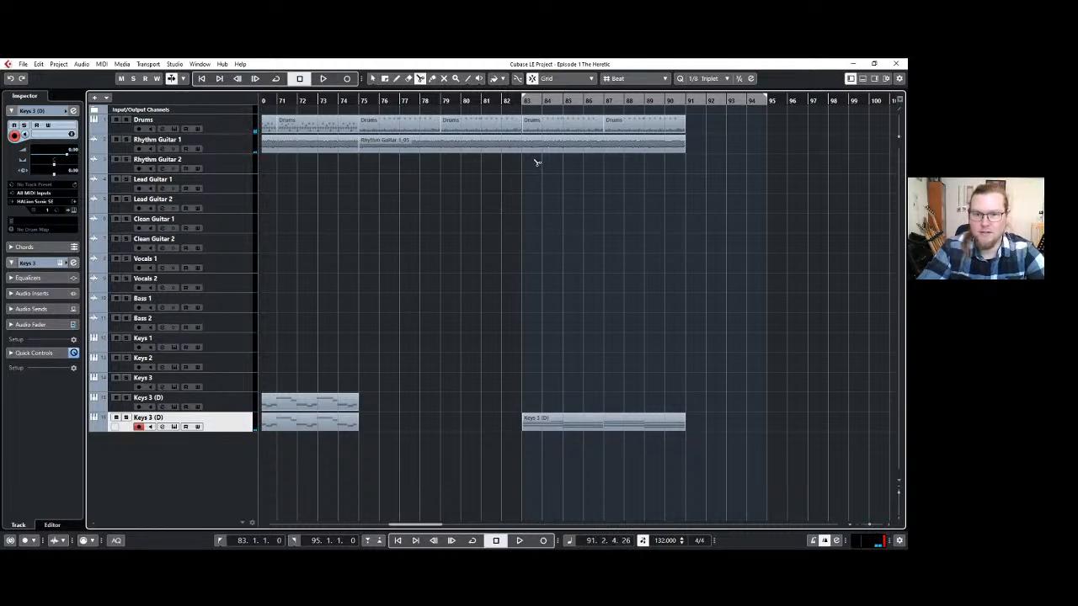
{"action": "left_click", "coordinate": [525, 148]}
{"action": "key", "text": "1"}
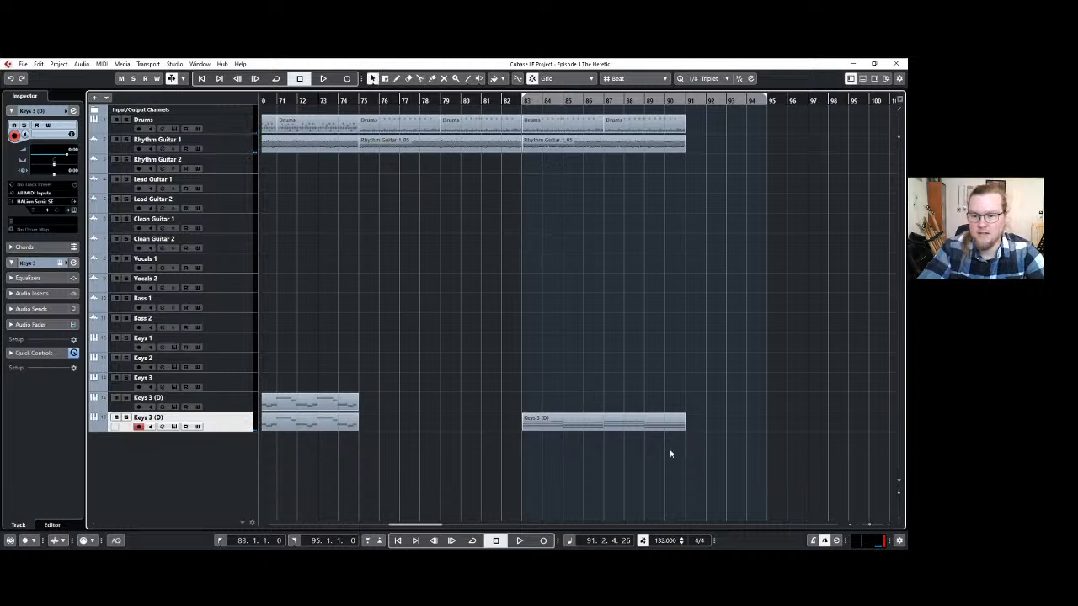
Duplicate the drums, rhythm guitar and keys parts from bars 83–91 so the copies start at bar 91.
{"action": "left_click_drag", "start_coordinate": [666, 435], "coordinate": [560, 117]}
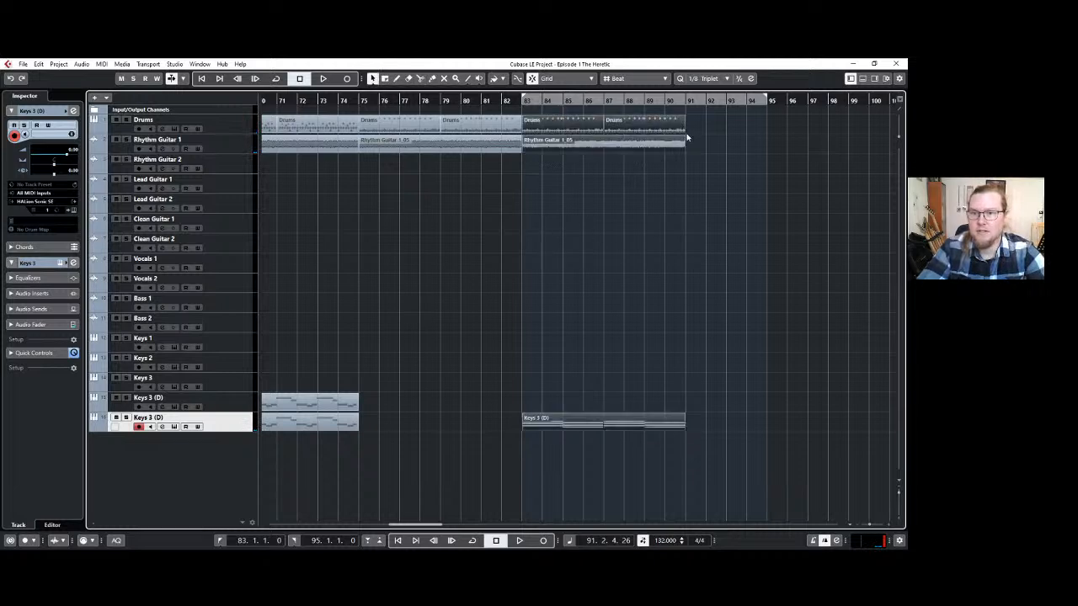
{"action": "key", "text": "ctrl+d"}
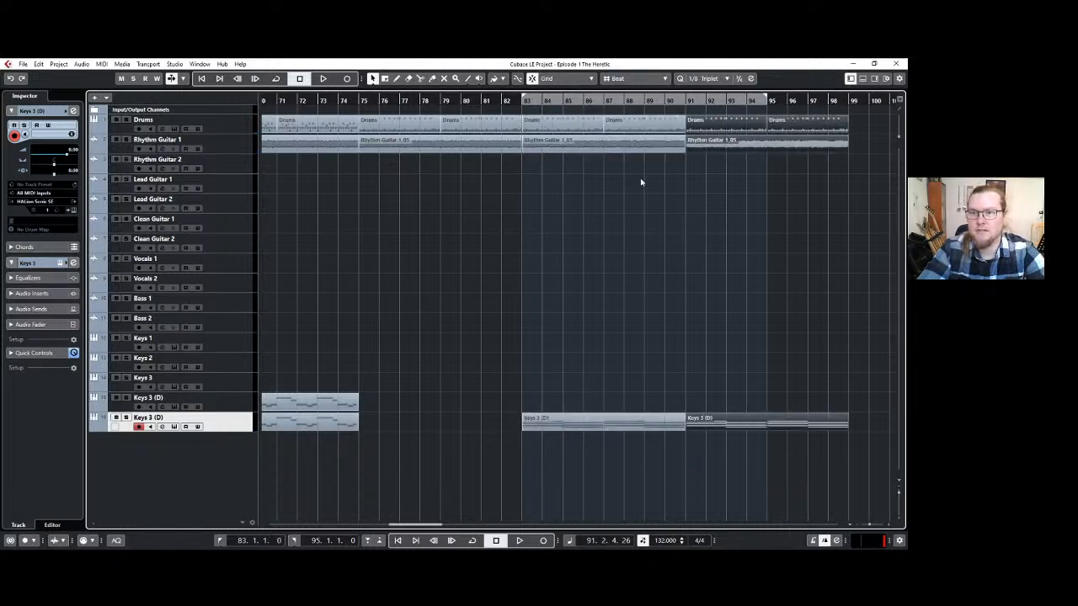
{"action": "left_click", "coordinate": [562, 210]}
Set the locator range to bars 75–99 and play the extended section from bar 75.
{"action": "scroll", "coordinate": [605, 216], "scroll_direction": "down", "scroll_amount": 2}
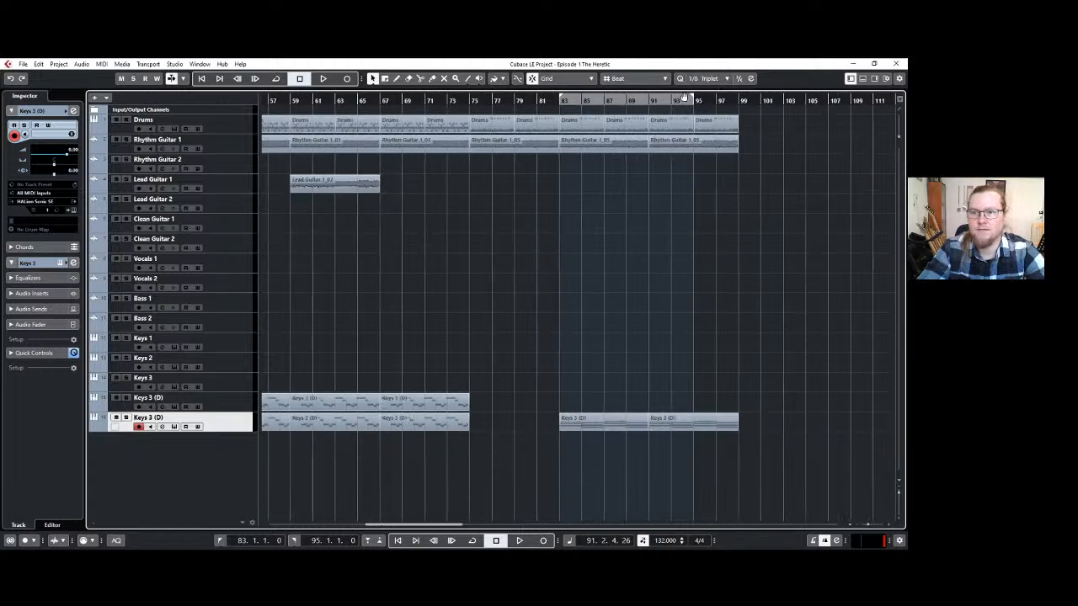
{"action": "left_click_drag", "start_coordinate": [693, 99], "coordinate": [741, 102]}
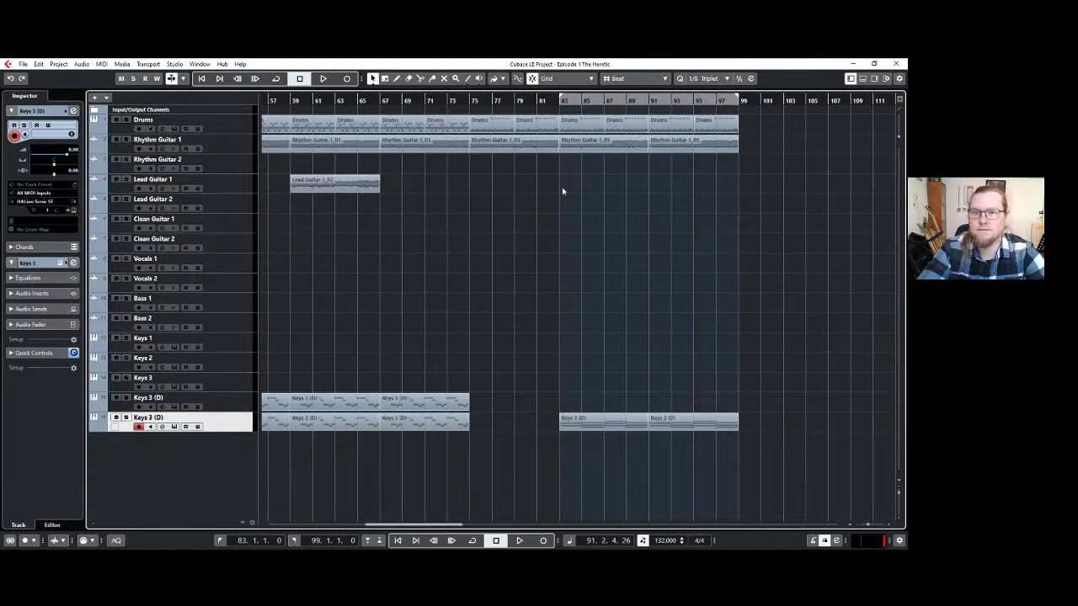
{"action": "double_click", "coordinate": [472, 99]}
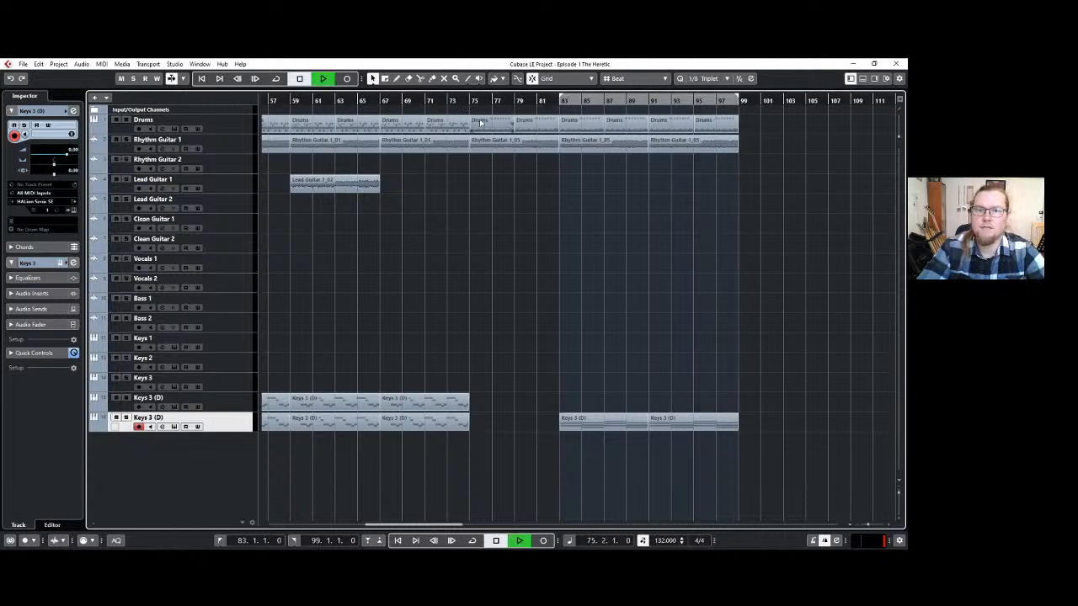
{"action": "left_click_drag", "start_coordinate": [498, 99], "coordinate": [470, 100]}
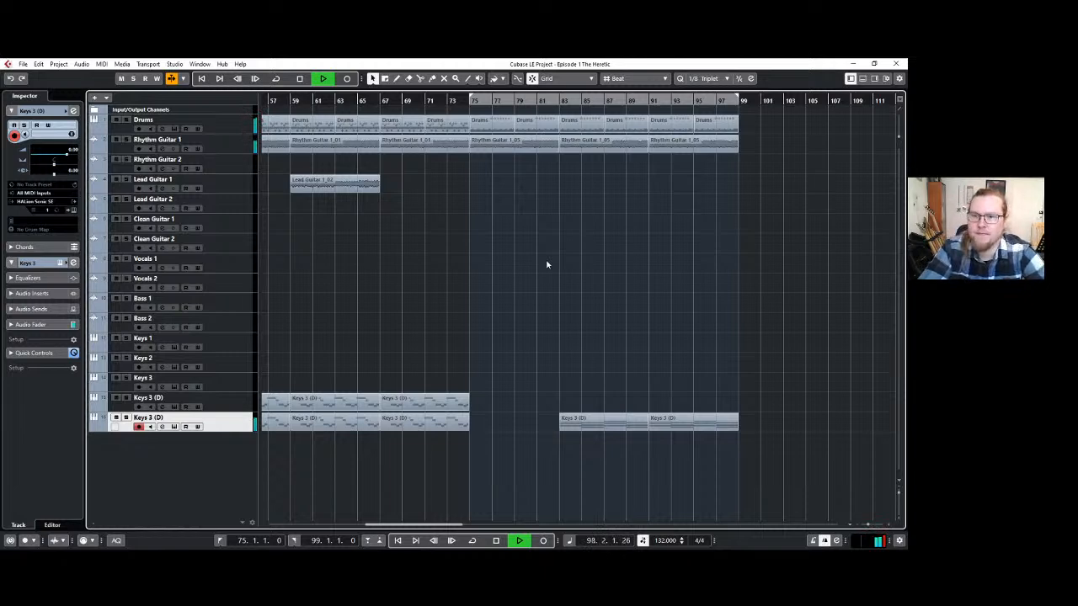
{"action": "key", "text": "space"}
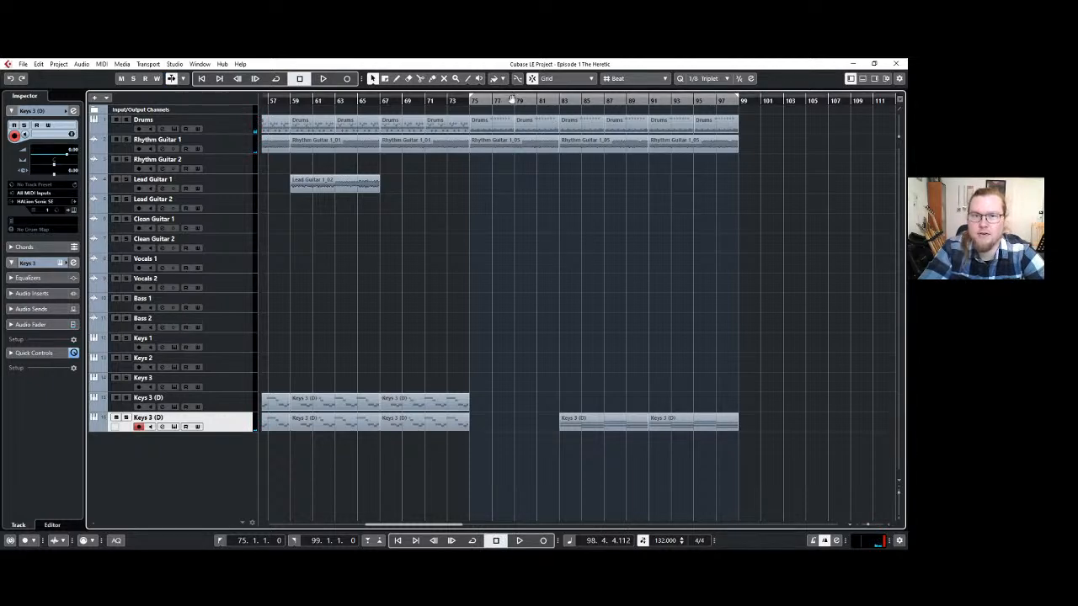
Move the locator range to bars 99–123 and place the cursor in bar 83.
{"action": "left_click_drag", "start_coordinate": [771, 105], "coordinate": [780, 106]}
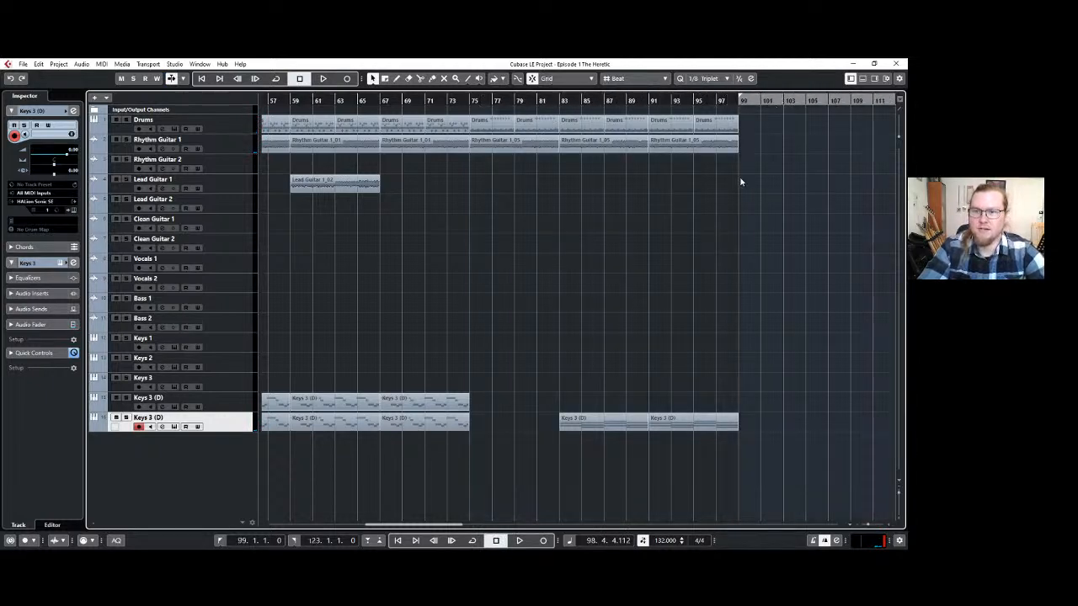
{"action": "left_click_drag", "start_coordinate": [431, 525], "coordinate": [439, 525]}
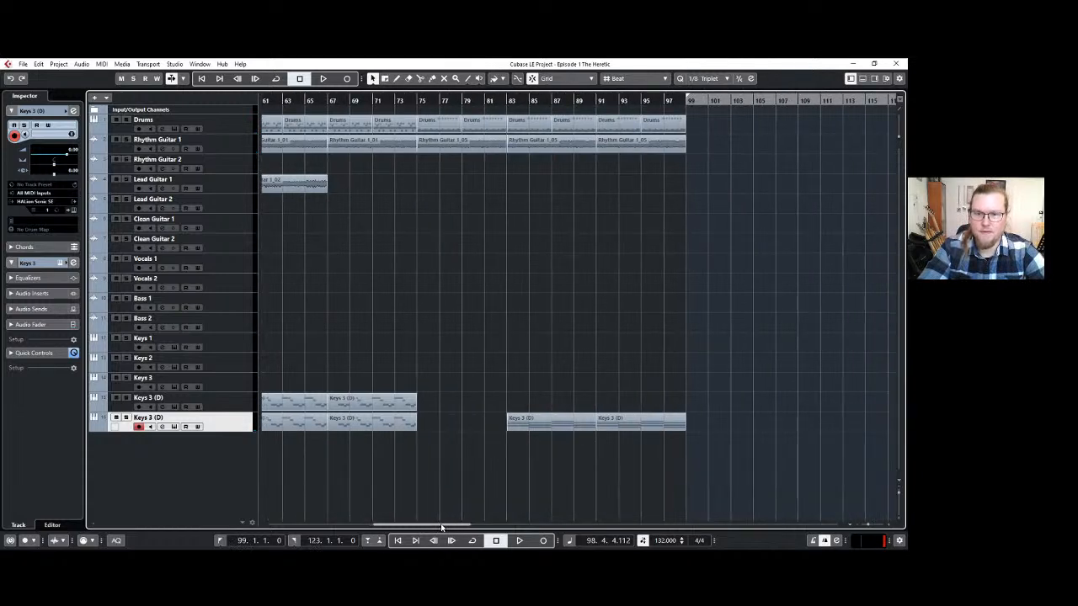
{"action": "scroll", "coordinate": [517, 358], "scroll_direction": "down", "scroll_amount": 1}
{"action": "left_click", "coordinate": [509, 100]}
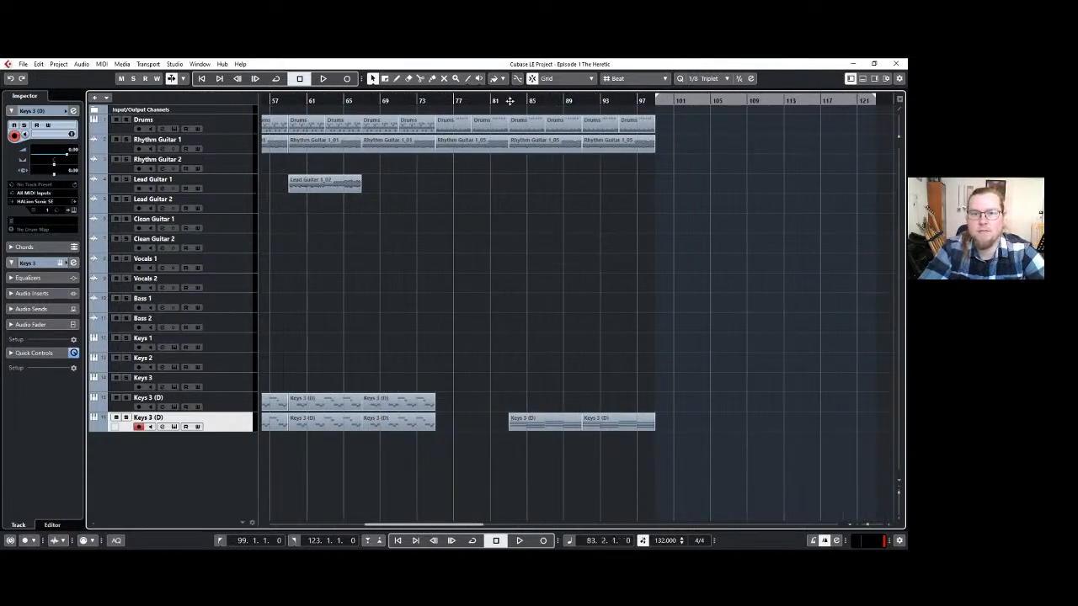
Place the cursor at bar 83 and move the two keyboard parts at bars 83–99 from the last Keys 3 (D) track to Keys 1.
{"action": "scroll", "coordinate": [510, 240], "scroll_direction": "up", "scroll_amount": 2}
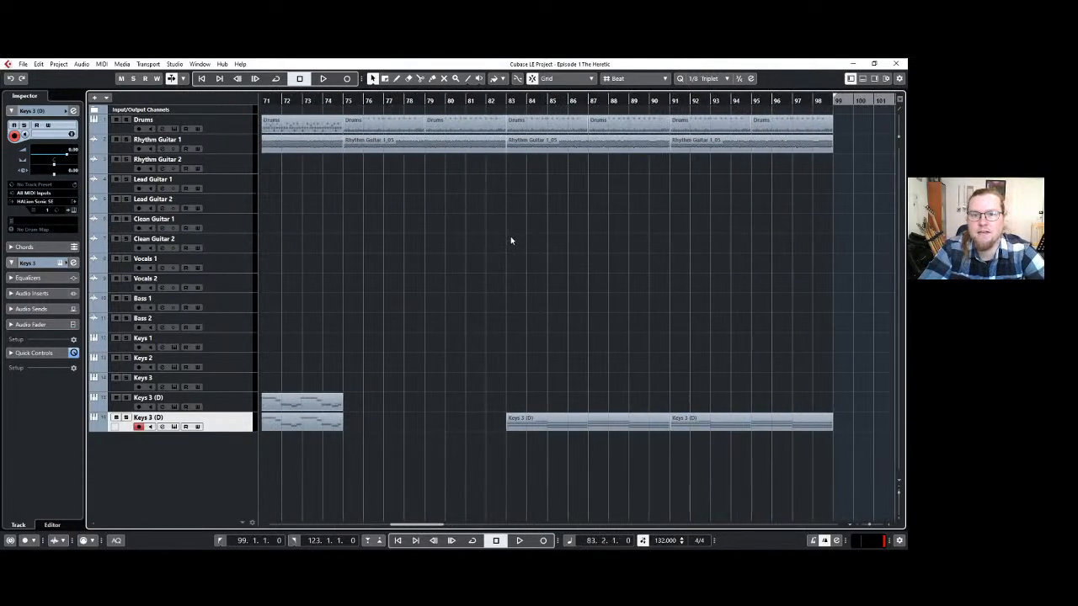
{"action": "left_click", "coordinate": [506, 99]}
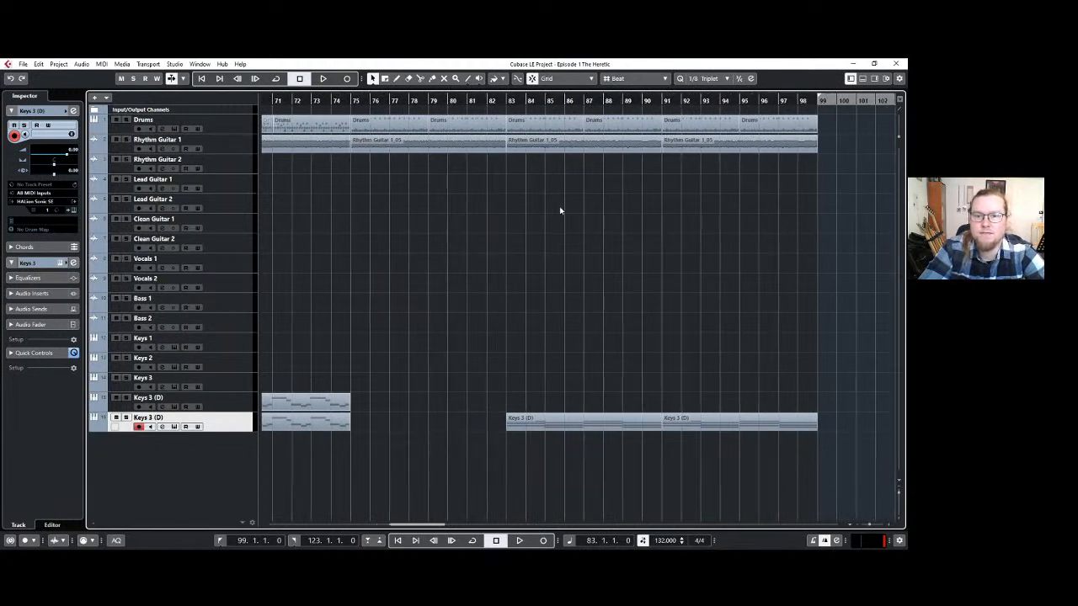
{"action": "left_click", "coordinate": [231, 345]}
{"action": "left_click", "coordinate": [73, 210]}
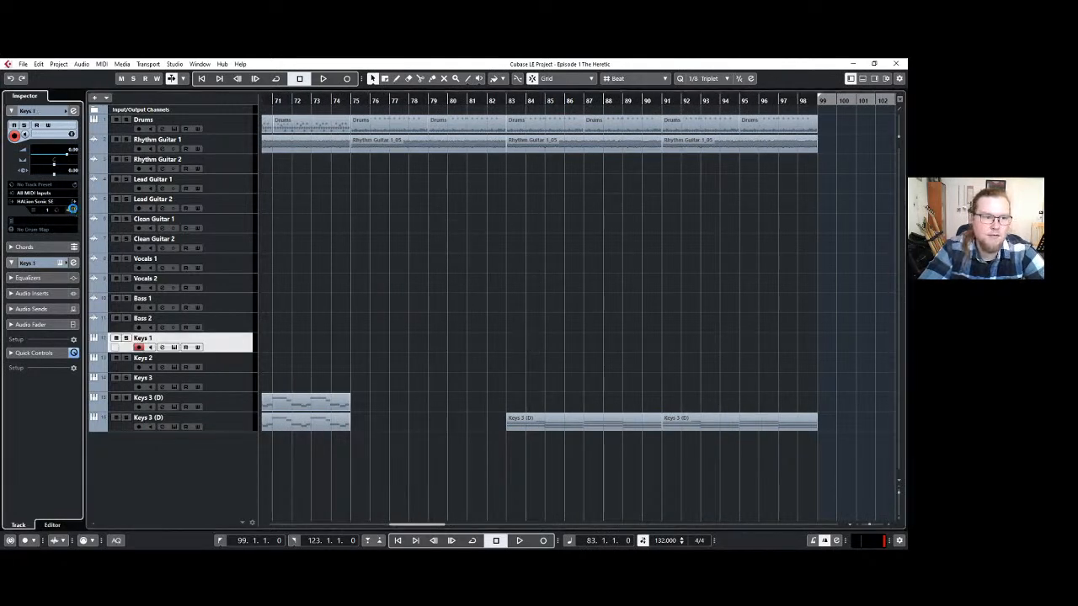
{"action": "left_click", "coordinate": [601, 178]}
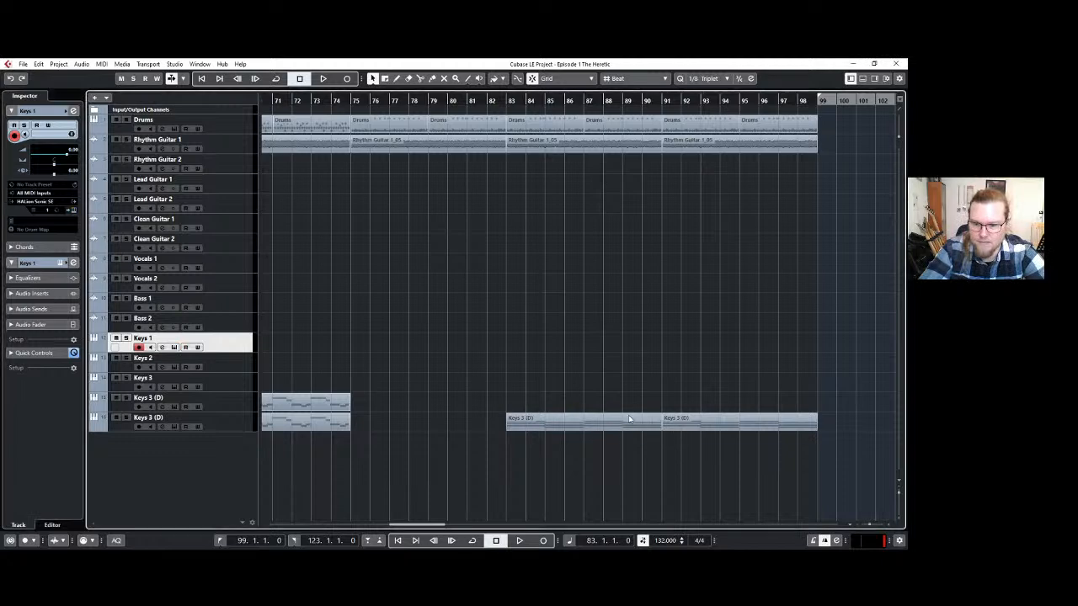
{"action": "left_click", "coordinate": [573, 425]}
{"action": "left_click_drag", "start_coordinate": [573, 426], "coordinate": [570, 346]}
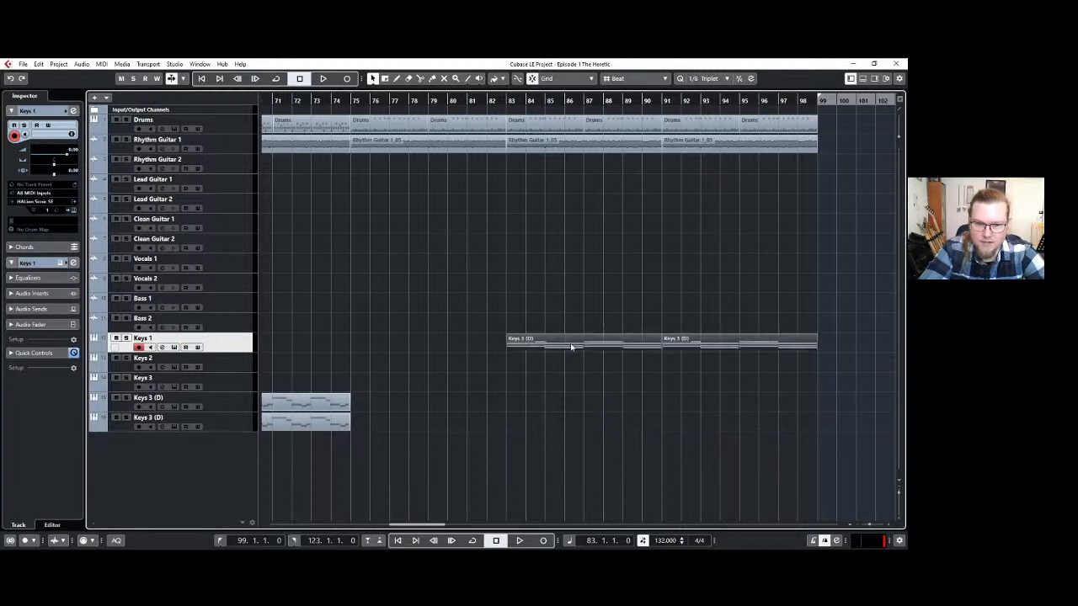
Rename the Keys 1 track as Church.
{"action": "double_click", "coordinate": [143, 338]}
{"action": "type", "text": "Church"}
{"action": "key", "text": "Return"}
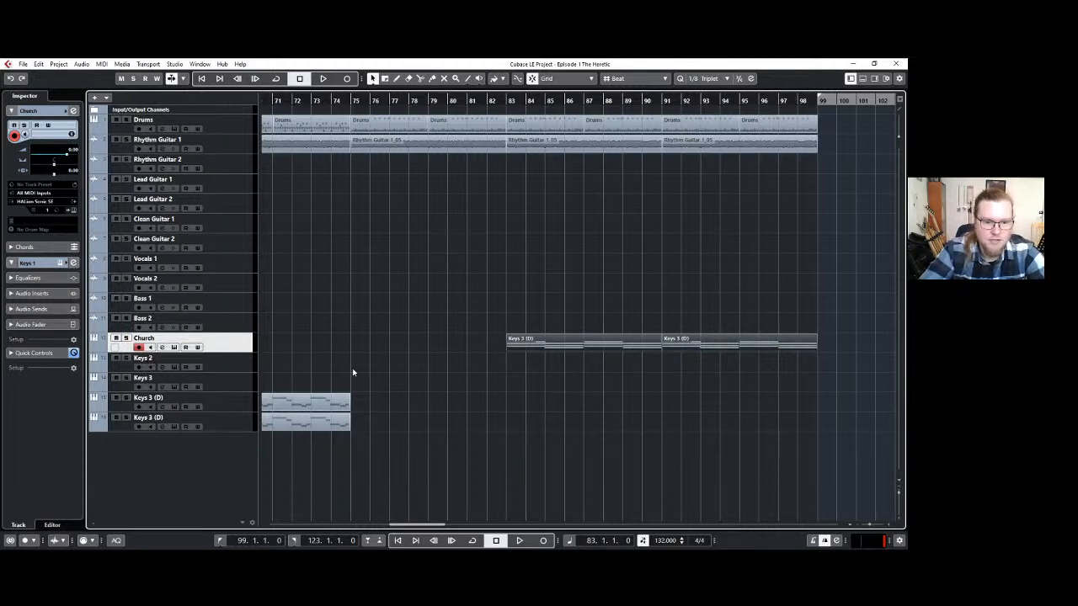
Play the intro from bar 9 to hear the Church and Keys 2 tracks together.
{"action": "scroll", "coordinate": [346, 366], "scroll_direction": "left", "scroll_amount": 15}
{"action": "scroll", "coordinate": [345, 358], "scroll_direction": "left", "scroll_amount": 10}
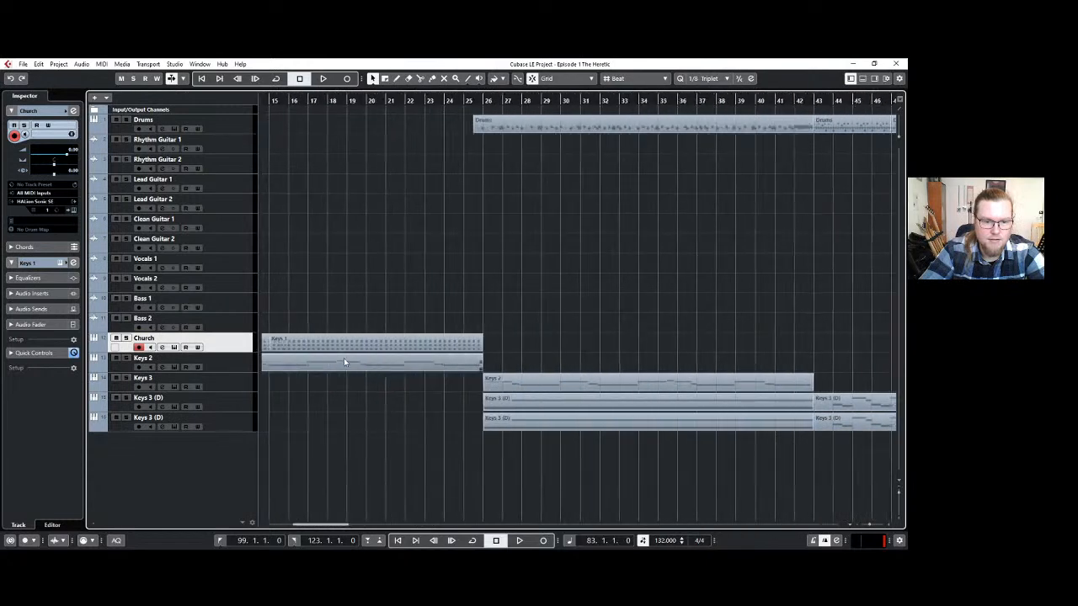
{"action": "left_click", "coordinate": [420, 93]}
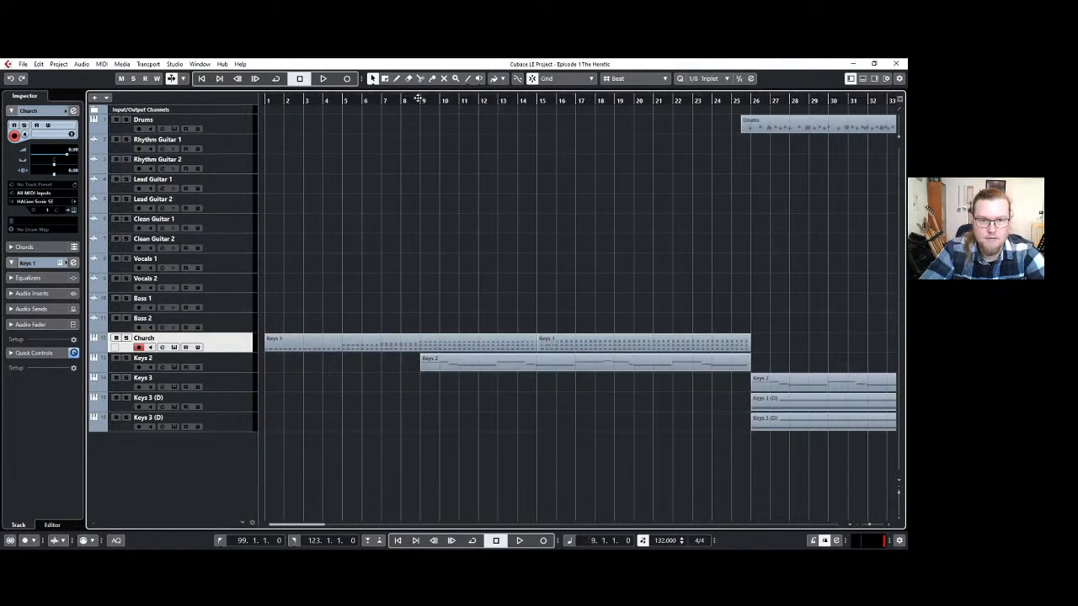
{"action": "key", "text": "space"}
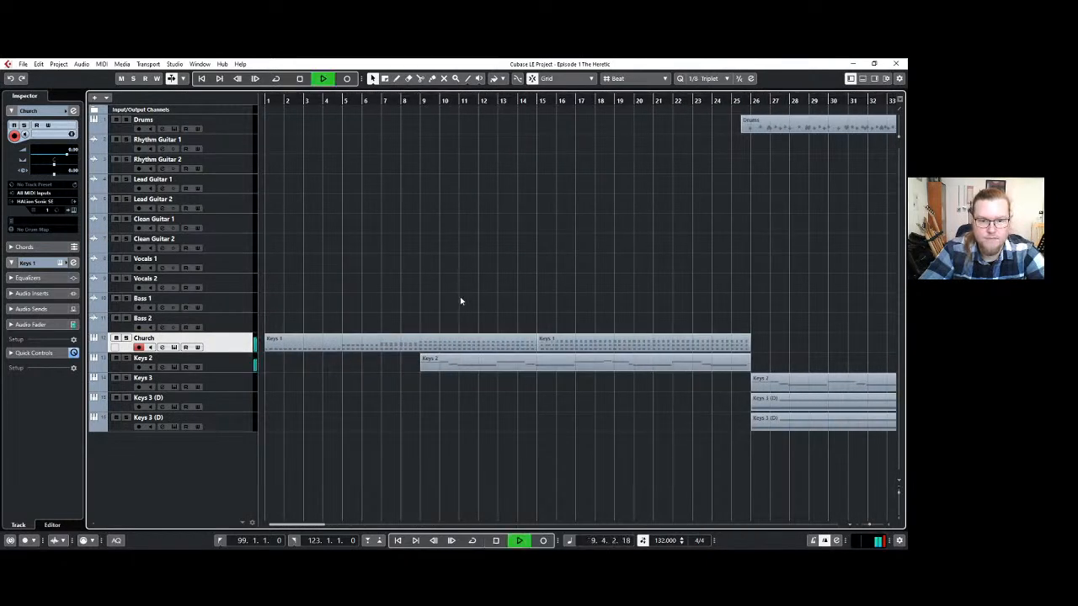
{"action": "key", "text": "space"}
{"action": "left_click", "coordinate": [236, 367]}
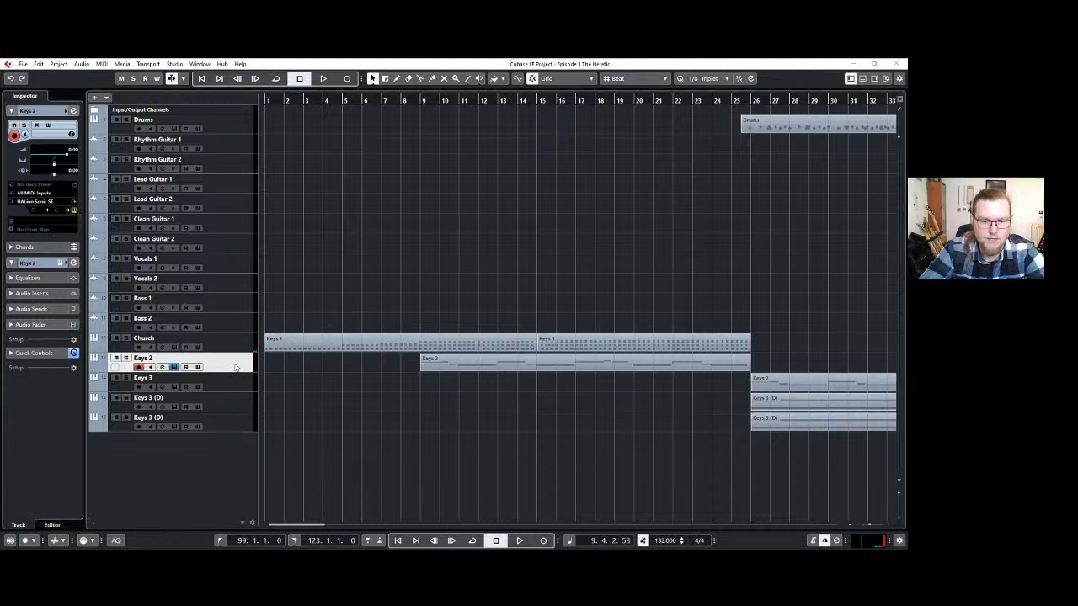
{"action": "left_click", "coordinate": [449, 365]}
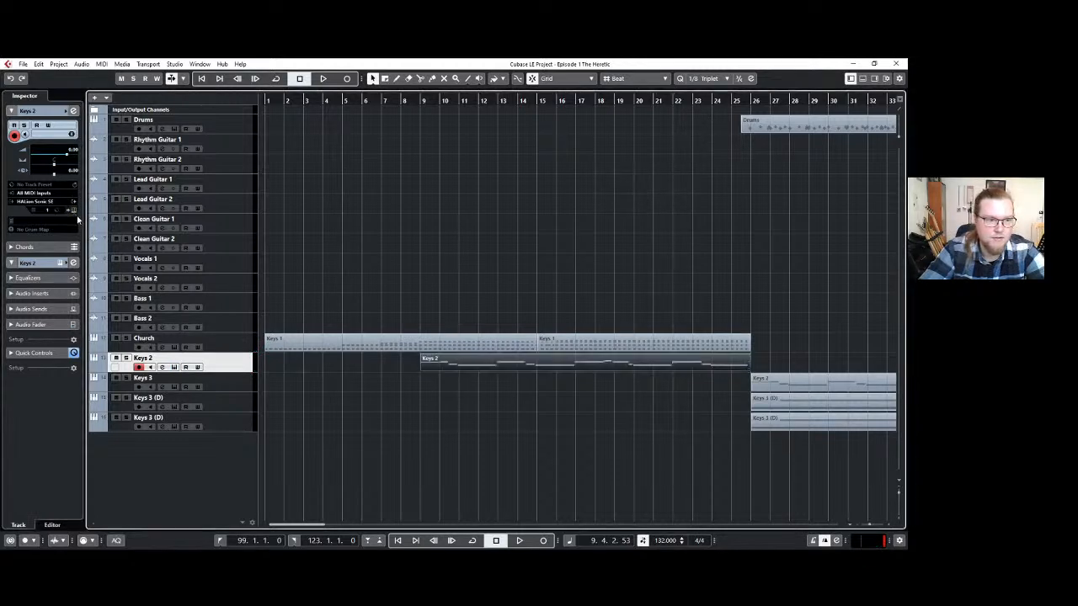
{"action": "key", "text": "space"}
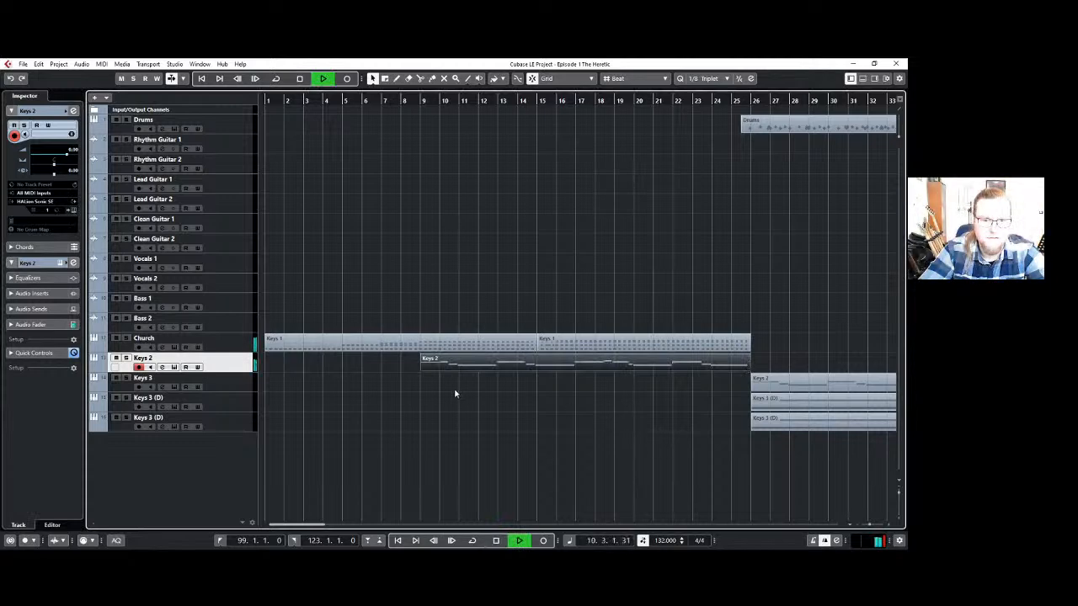
{"action": "key", "text": "space"}
Check the instrument loaded on Keys 2 and rename that track as Brass Section.
{"action": "left_click", "coordinate": [74, 210]}
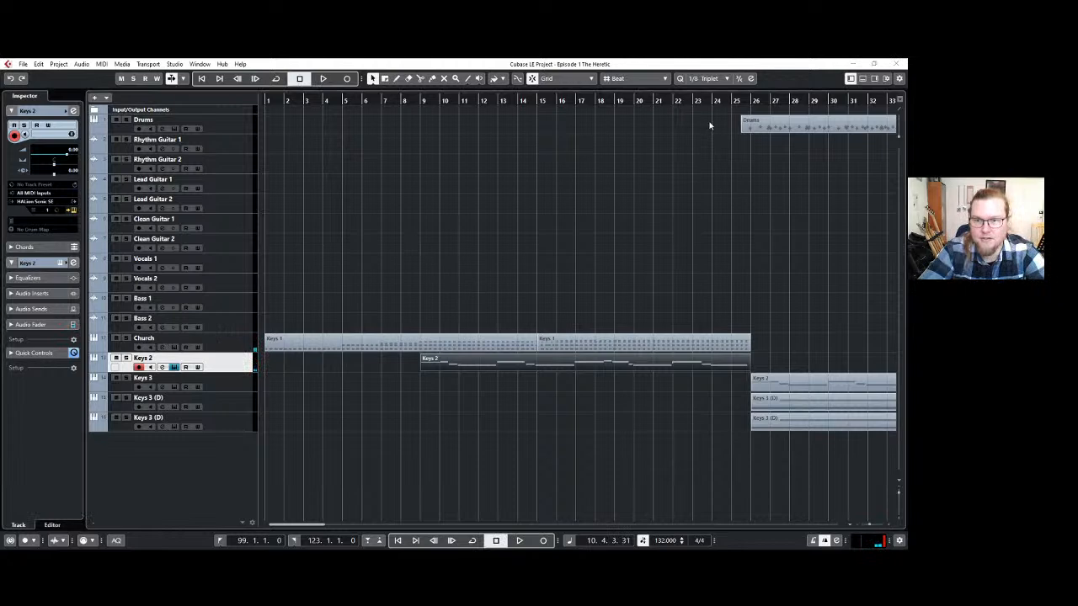
{"action": "double_click", "coordinate": [142, 357]}
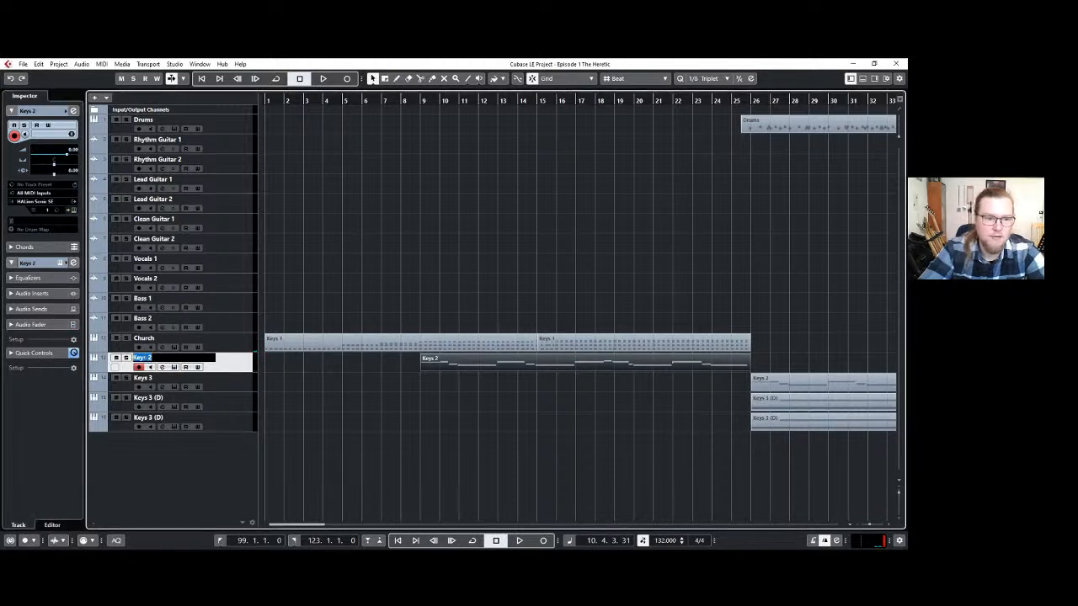
{"action": "type", "text": "Brass Section"}
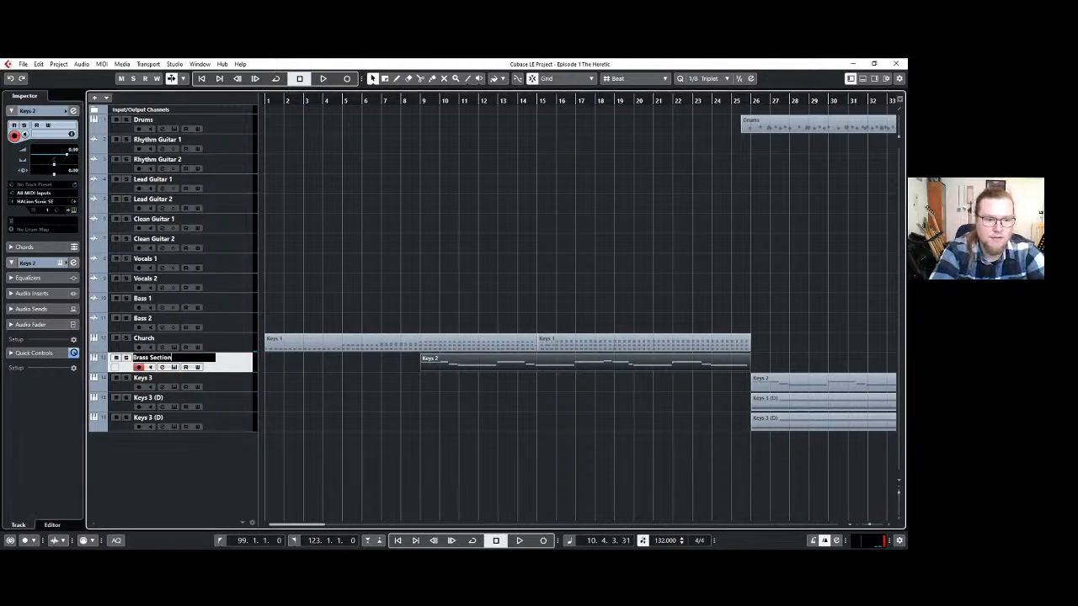
{"action": "key", "text": "Return"}
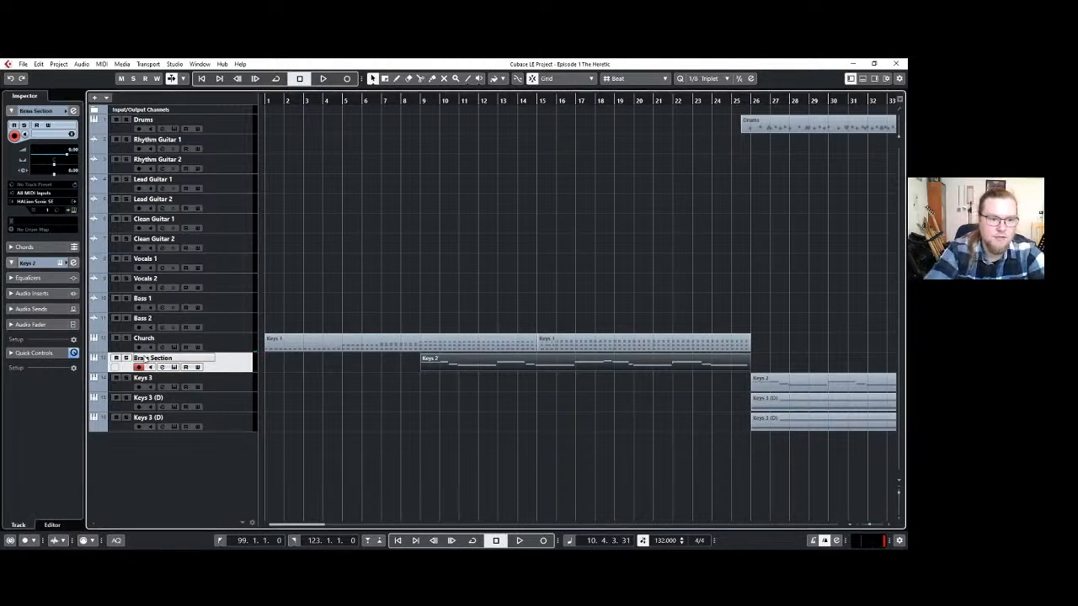
Rename the Keys 3 track directly below Brass Section as Synth Strings.
{"action": "left_click", "coordinate": [237, 376]}
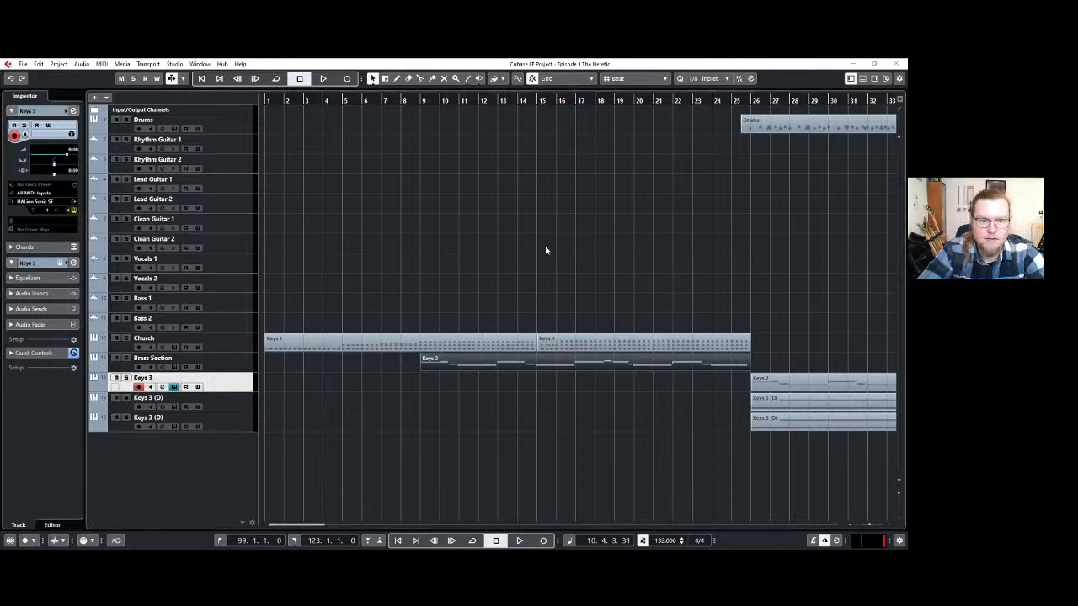
{"action": "double_click", "coordinate": [143, 378]}
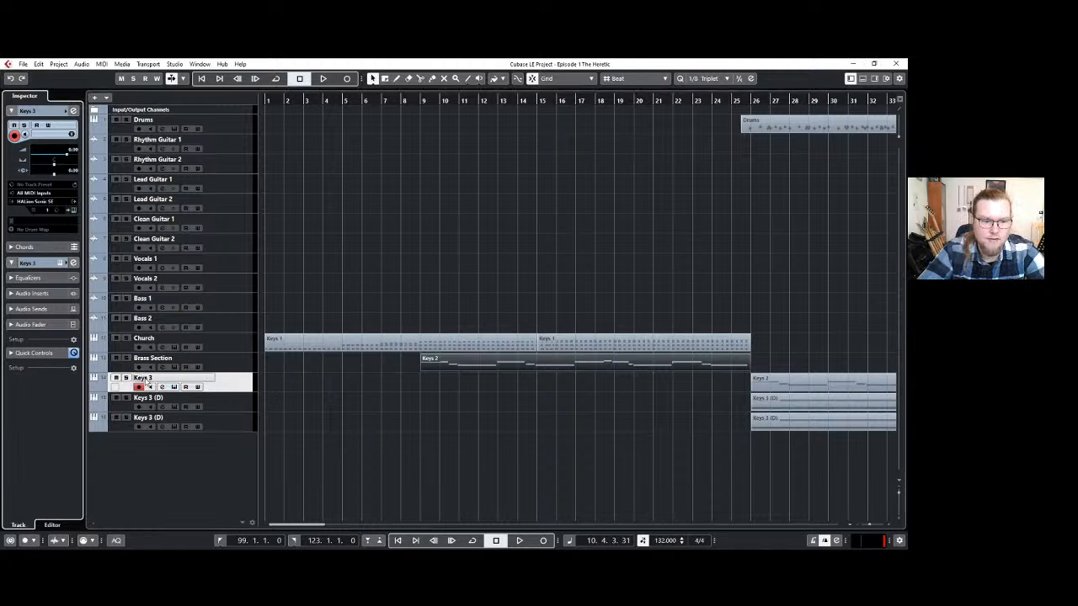
{"action": "double_click", "coordinate": [146, 380]}
{"action": "key", "text": "BackSpace"}
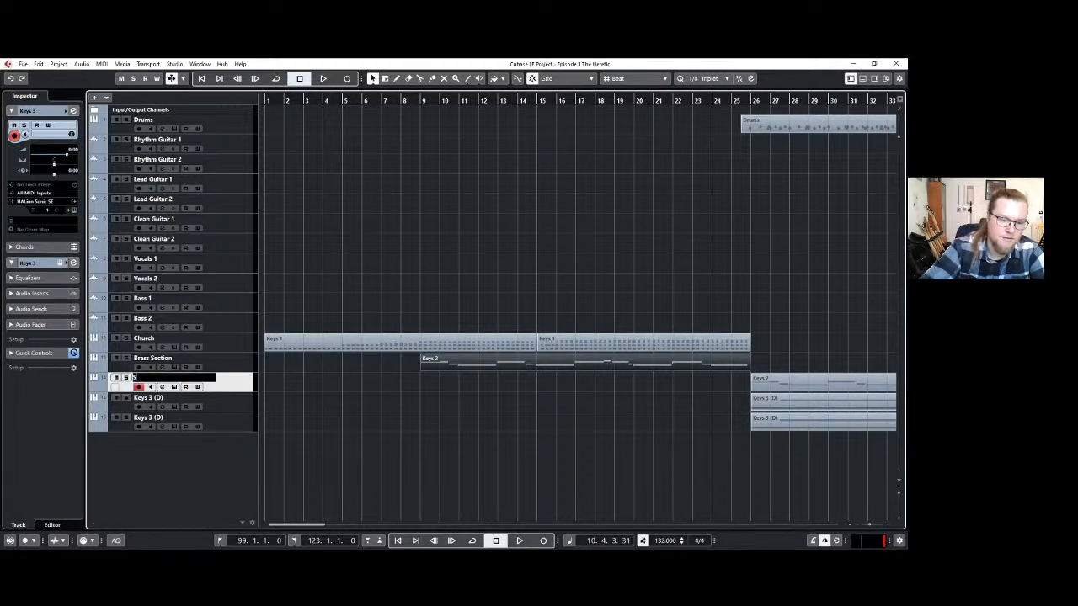
{"action": "type", "text": "Sunth"}
{"action": "key", "text": "BackSpace"}
{"action": "key", "text": "BackSpace"}
{"action": "key", "text": "BackSpace"}
{"action": "key", "text": "BackSpace"}
{"action": "type", "text": "ynth SA"}
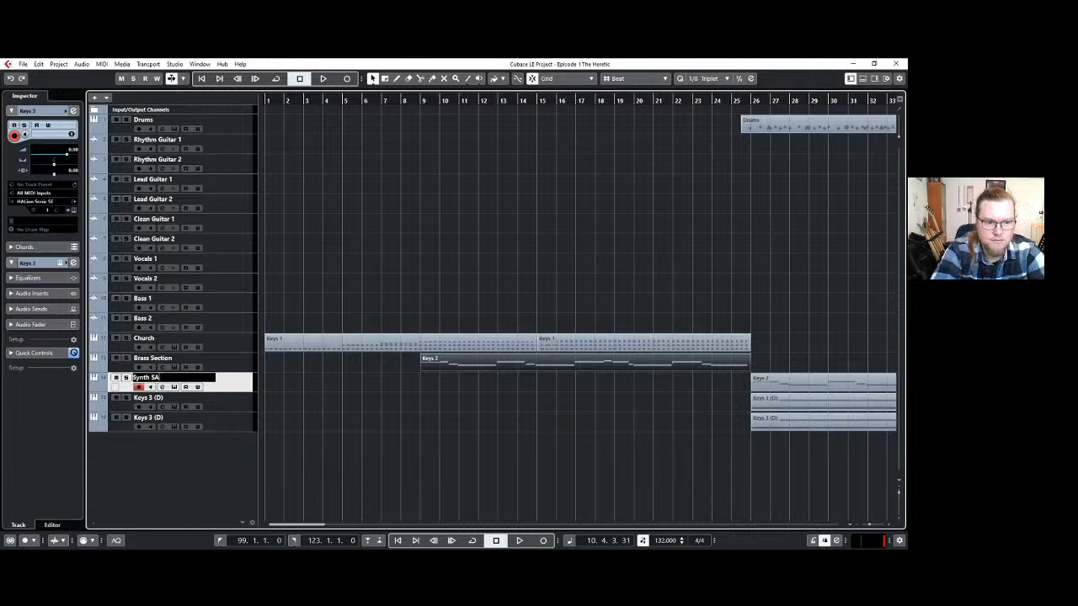
{"action": "key", "text": "BackSpace"}
{"action": "type", "text": "trings"}
{"action": "key", "text": "Return"}
Check which instrument sound is loaded on the first Keys 3 (D) track and compare it with the neighbouring keyboard tracks.
{"action": "double_click", "coordinate": [150, 398]}
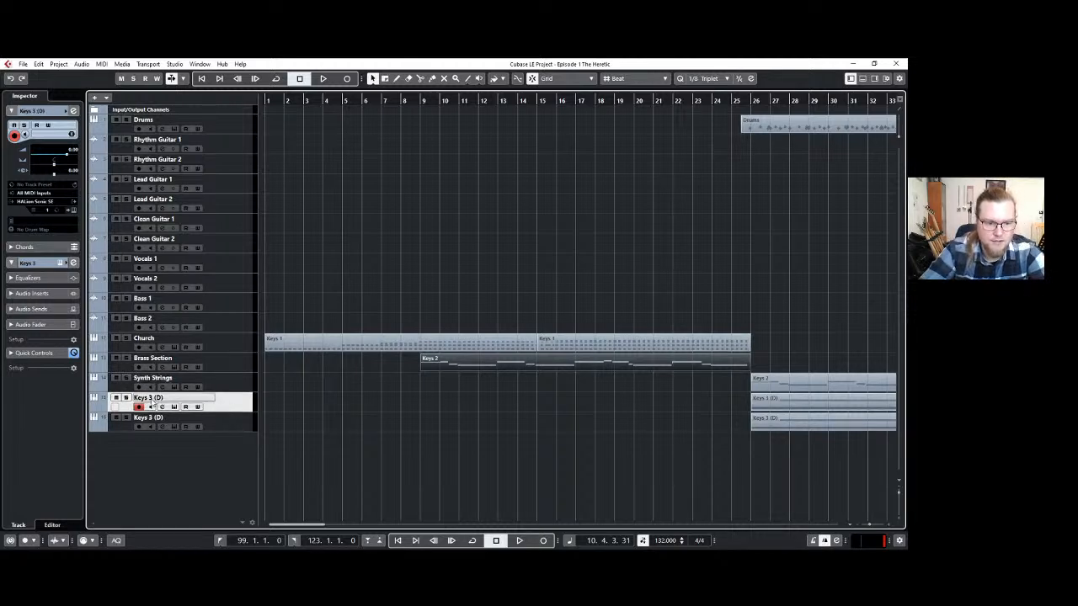
{"action": "key", "text": "Return"}
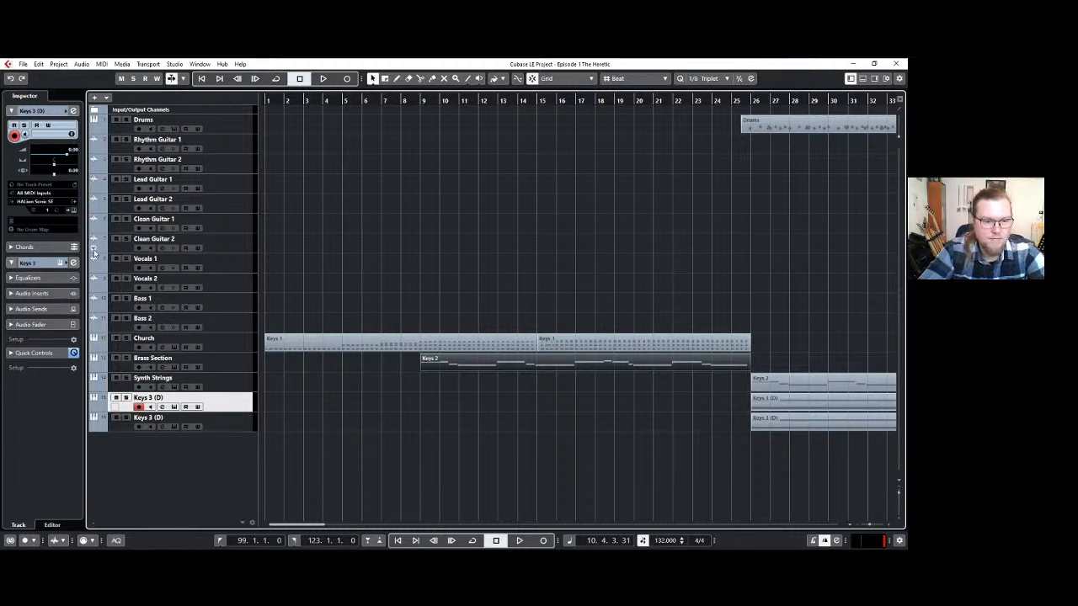
{"action": "left_click", "coordinate": [73, 210]}
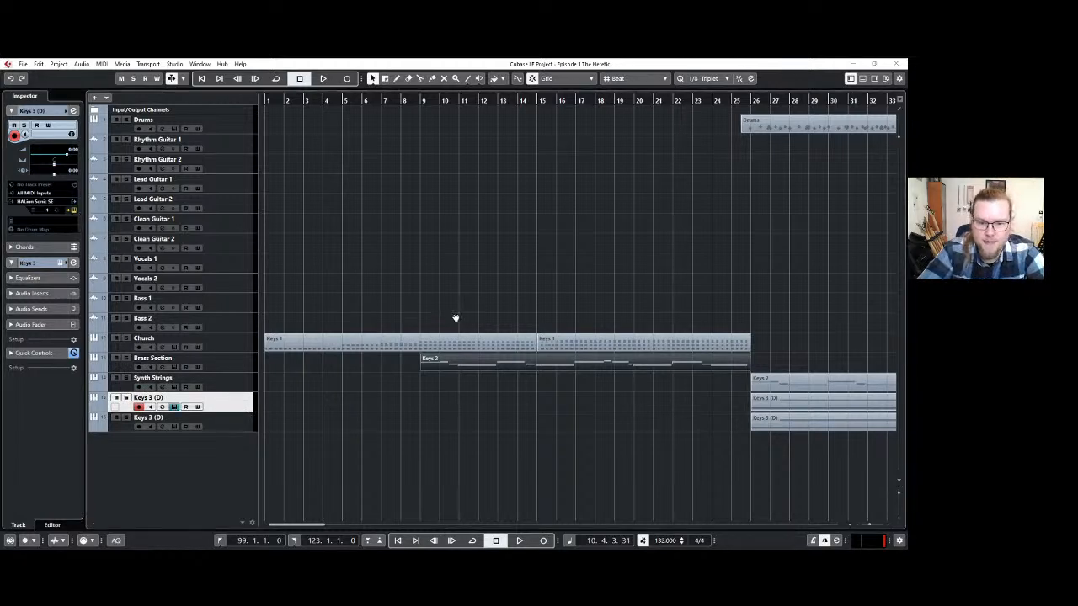
{"action": "left_click", "coordinate": [665, 130]}
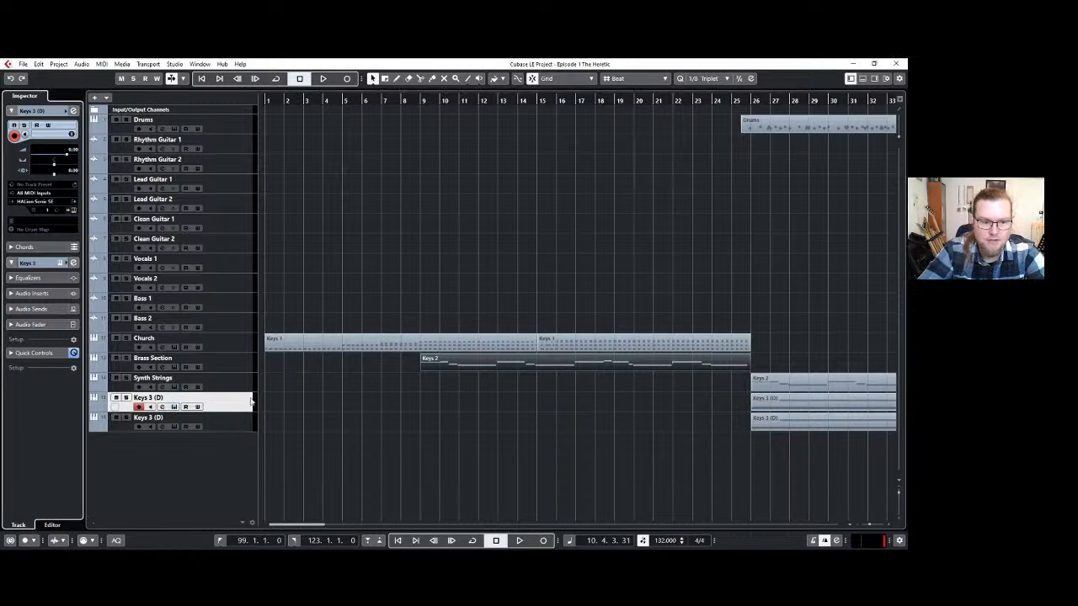
{"action": "left_click", "coordinate": [223, 426]}
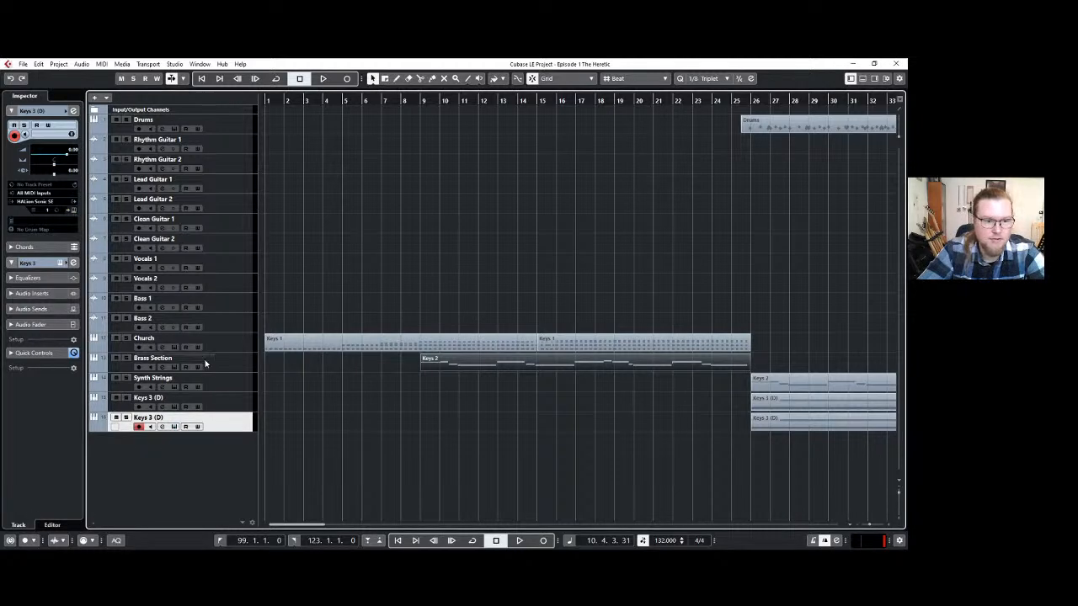
{"action": "left_click", "coordinate": [236, 395]}
{"action": "left_click", "coordinate": [73, 211]}
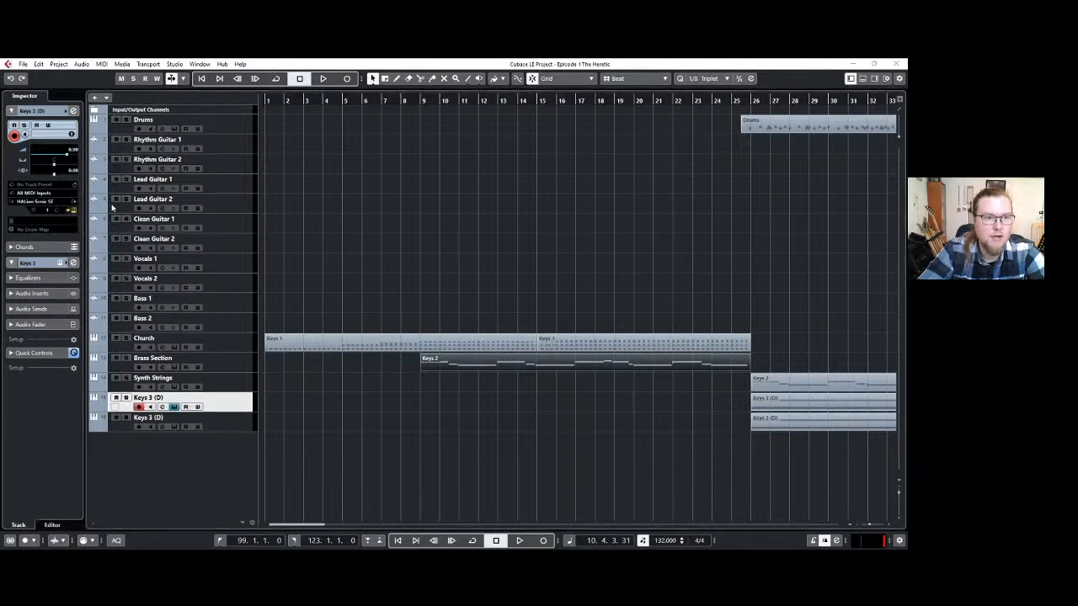
{"action": "left_click", "coordinate": [661, 130]}
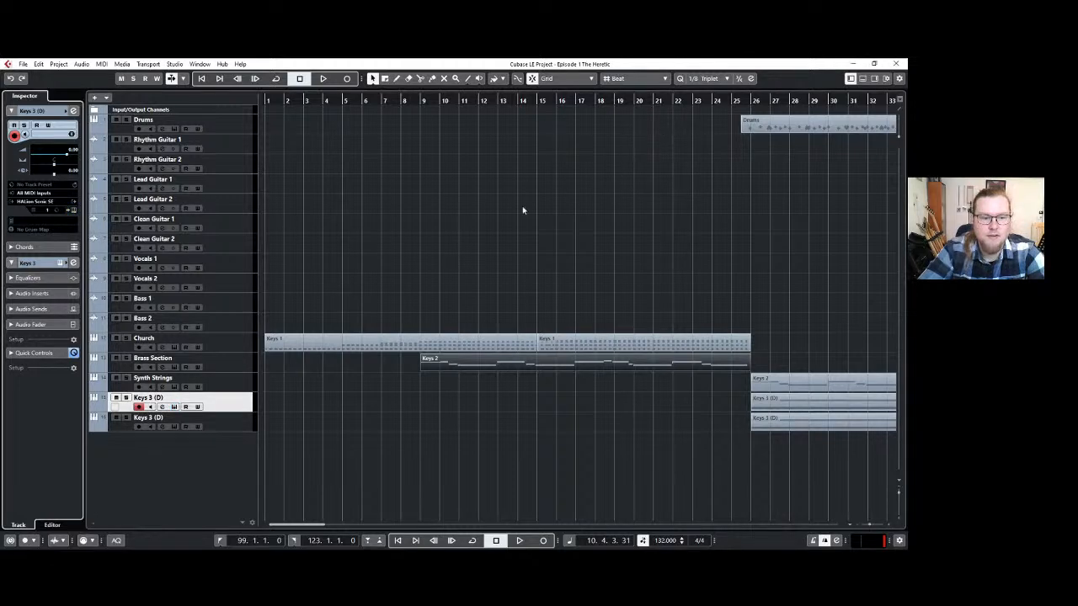
{"action": "left_click", "coordinate": [239, 380]}
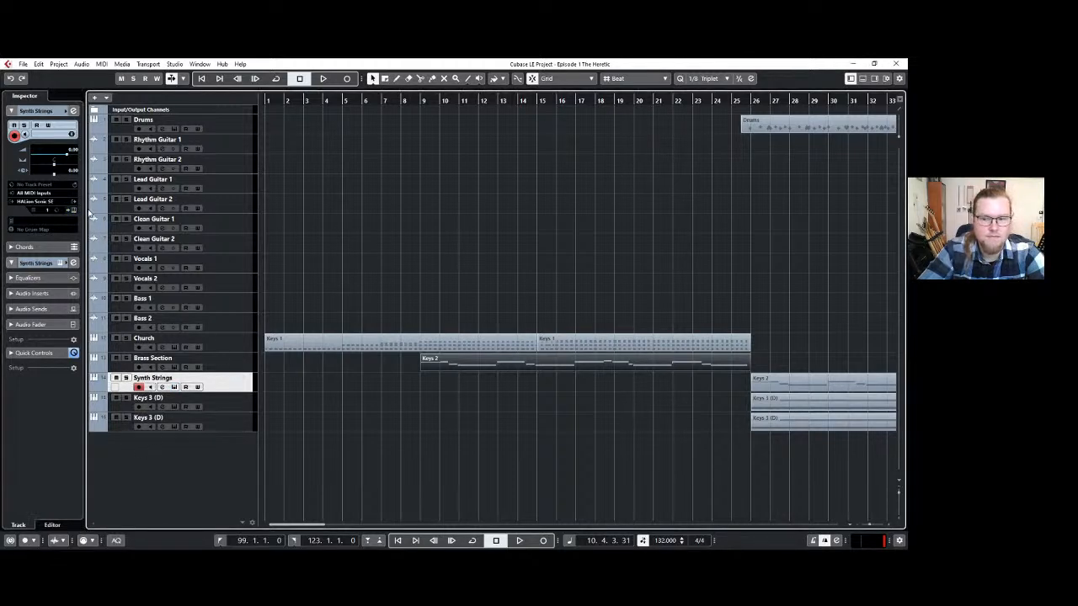
Rename the first Keys 3 (D) track, directly below Synth Strings, as Synth Strings 2.
{"action": "left_click", "coordinate": [228, 401]}
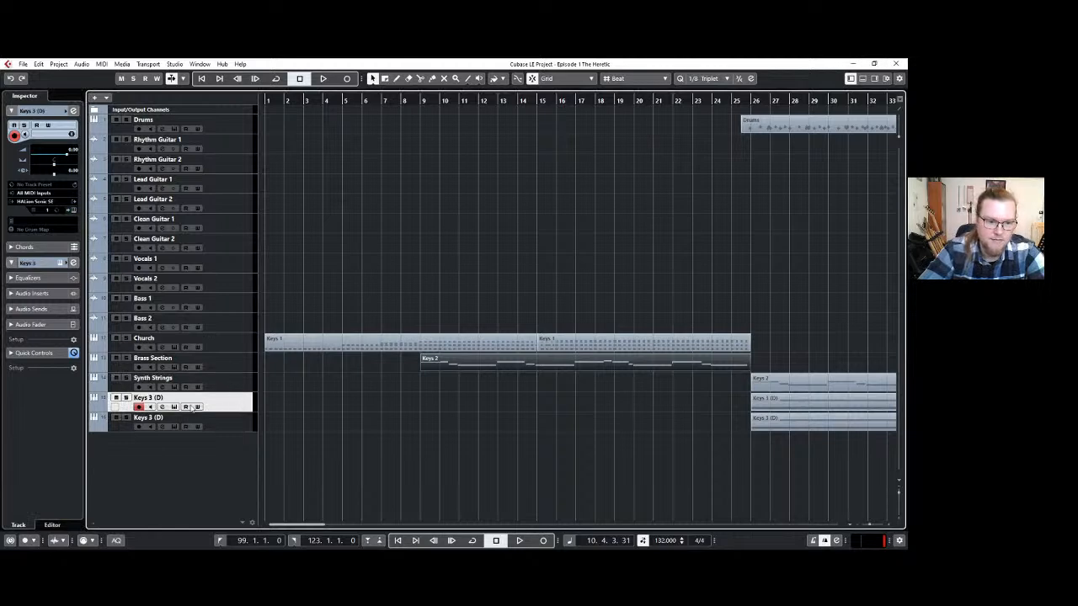
{"action": "double_click", "coordinate": [166, 398]}
{"action": "type", "text": "S"}
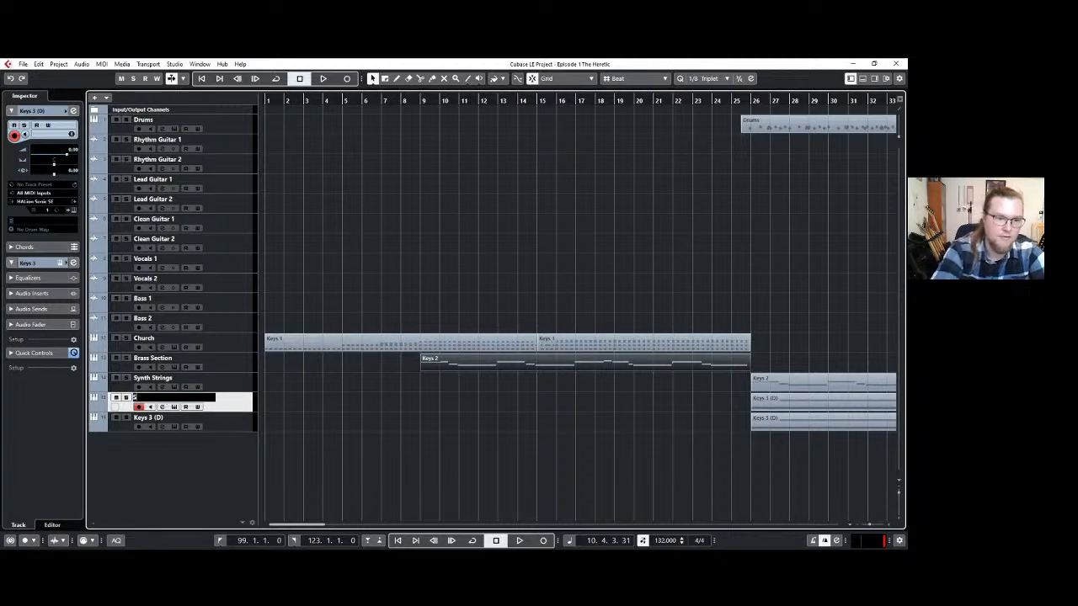
{"action": "type", "text": "ynth Strings 2"}
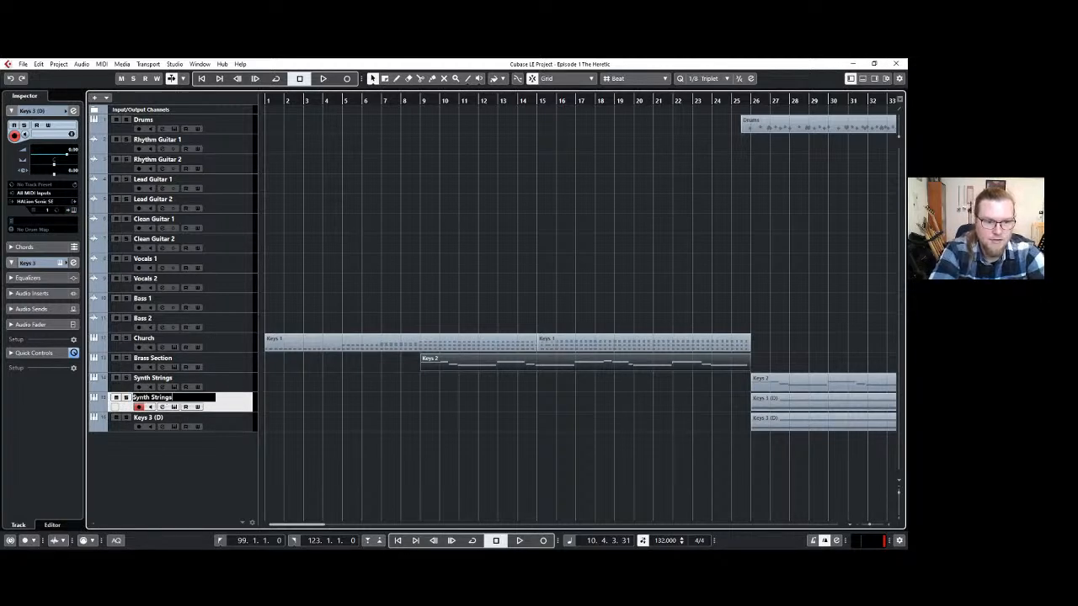
{"action": "key", "text": "Return"}
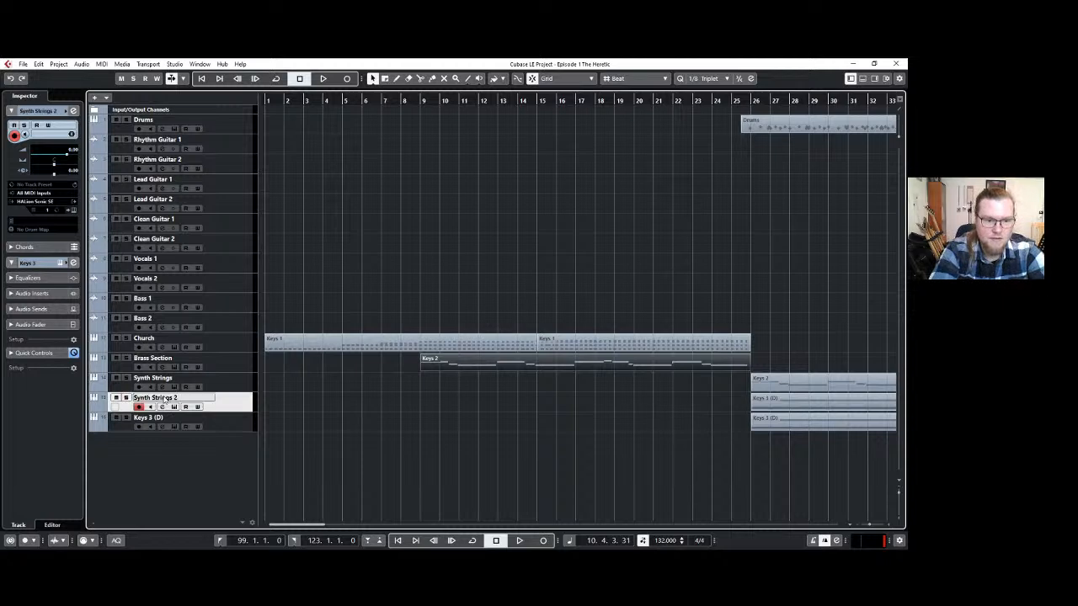
Move all clips from the Keys 3 (D) track onto the Church track at the same bars and delete the emptied track.
{"action": "left_click", "coordinate": [235, 424]}
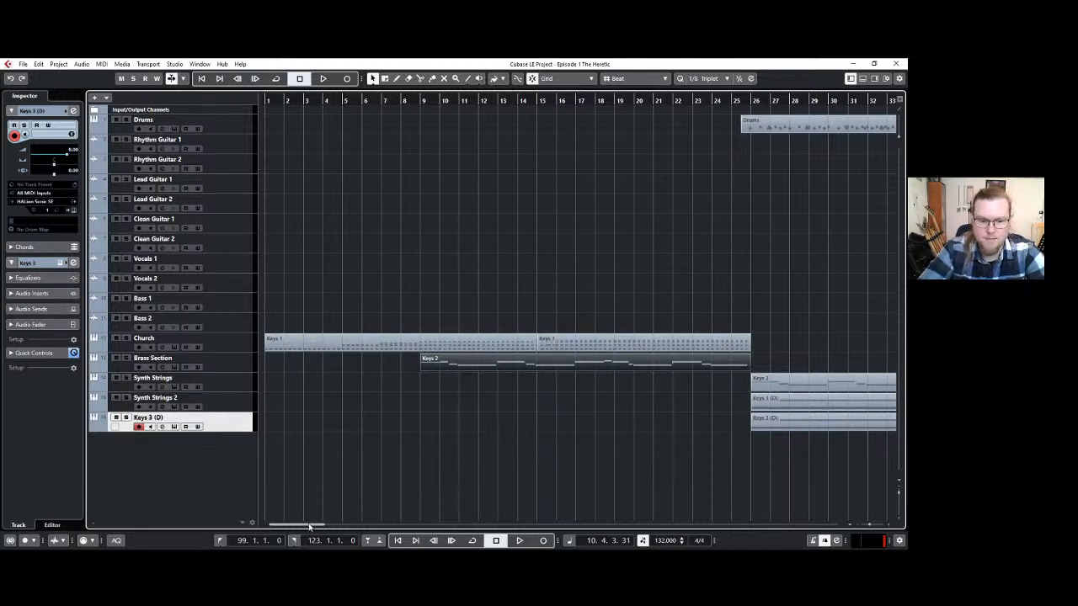
{"action": "left_click_drag", "start_coordinate": [311, 523], "coordinate": [355, 532]}
{"action": "scroll", "coordinate": [505, 373], "scroll_direction": "down", "scroll_amount": 5}
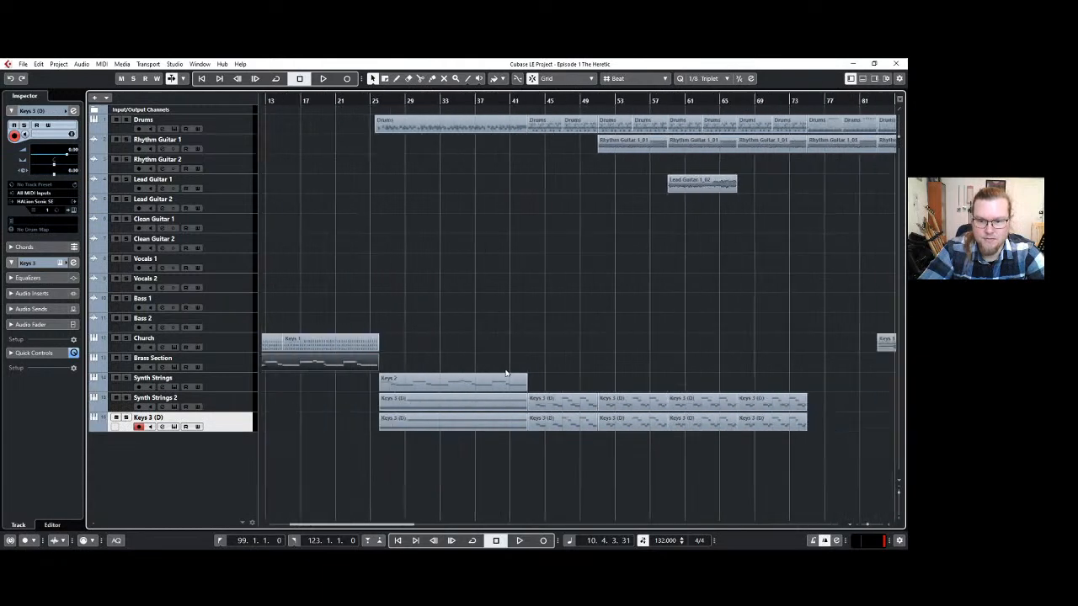
{"action": "left_click", "coordinate": [627, 441]}
{"action": "left_click", "coordinate": [459, 420]}
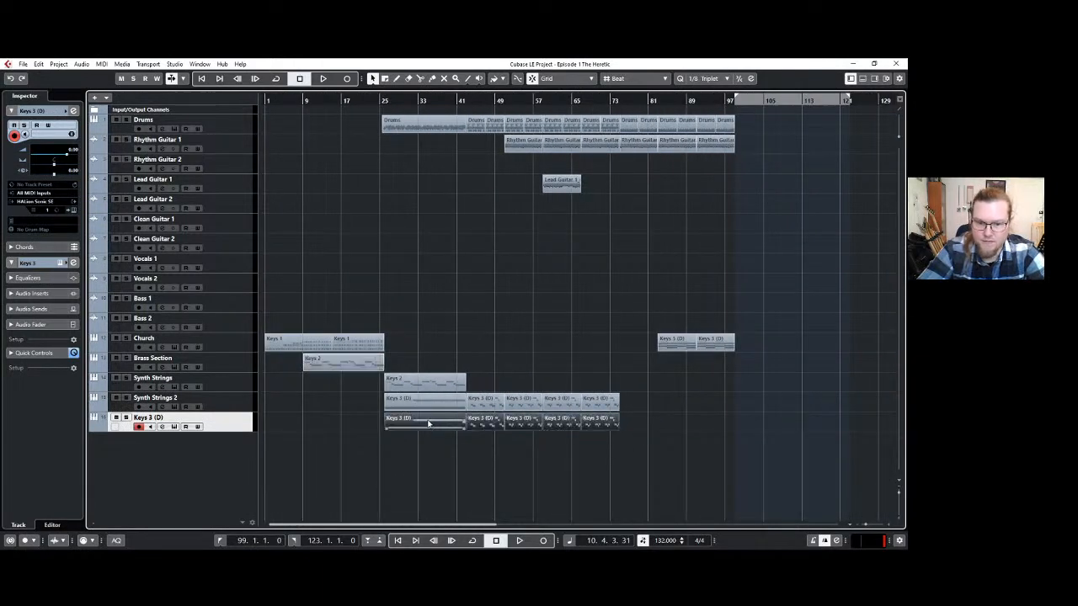
{"action": "left_click_drag", "start_coordinate": [426, 423], "coordinate": [426, 343]}
{"action": "left_click", "coordinate": [601, 425]}
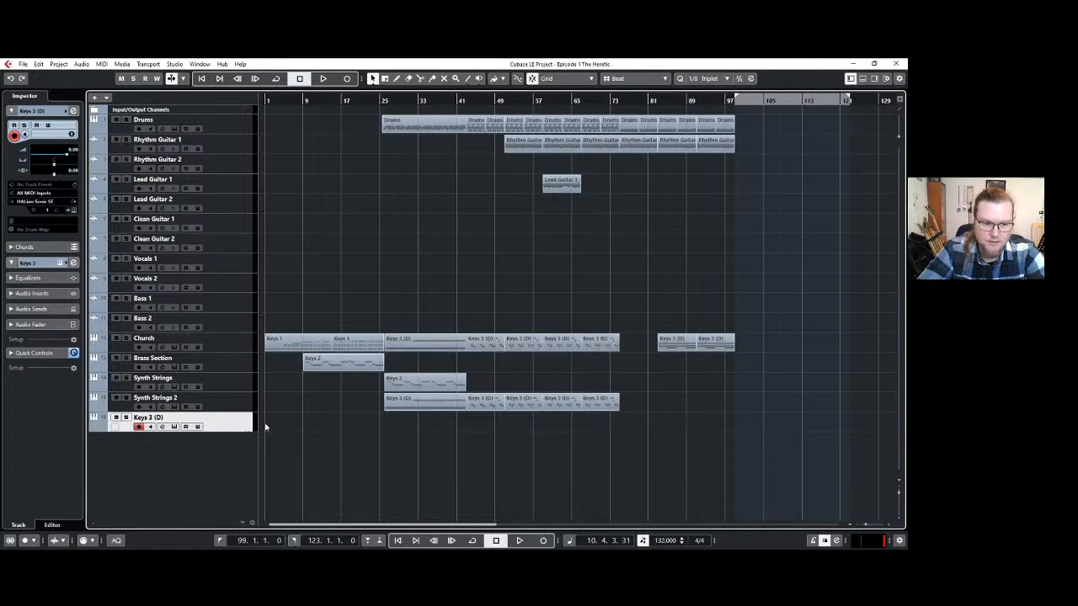
{"action": "key", "text": "Delete"}
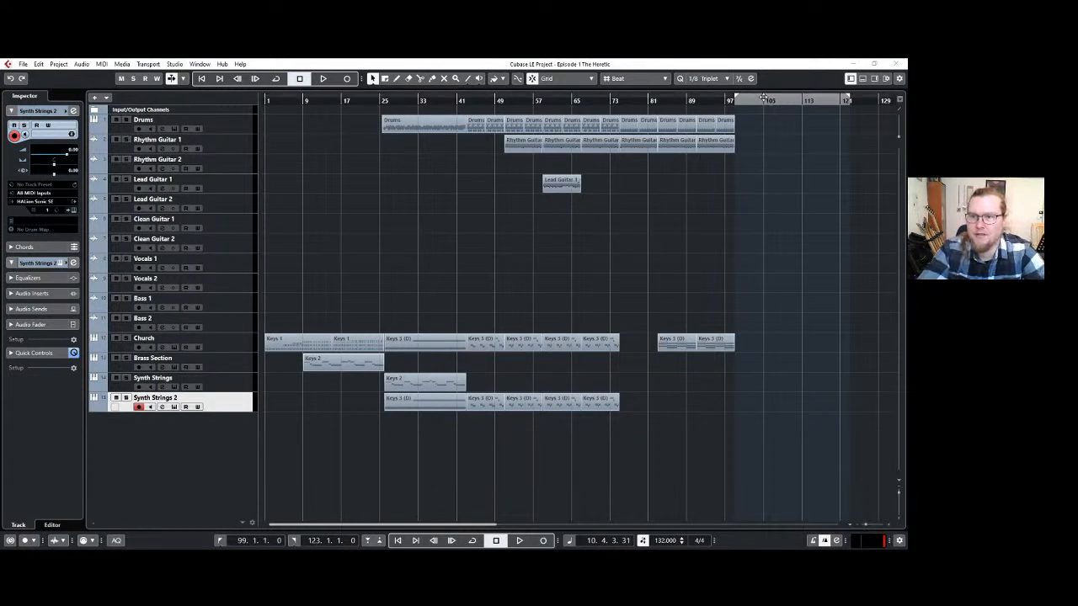
Move the locator range to span bars 75 to 99.
{"action": "left_click_drag", "start_coordinate": [760, 104], "coordinate": [646, 117]}
{"action": "scroll", "coordinate": [717, 167], "scroll_direction": "up", "scroll_amount": 4}
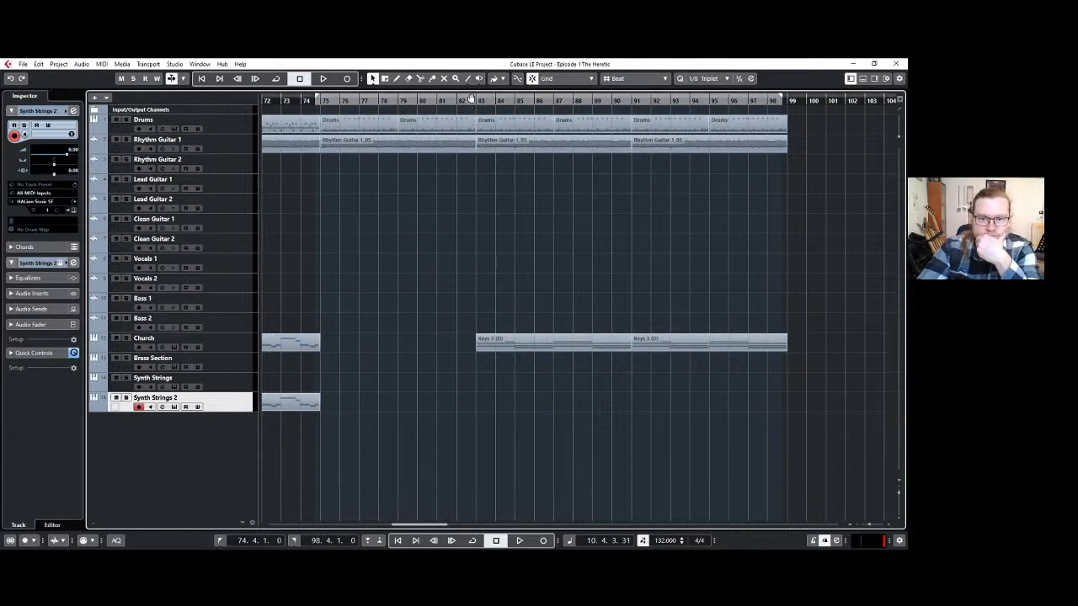
{"action": "left_click_drag", "start_coordinate": [476, 99], "coordinate": [482, 100]}
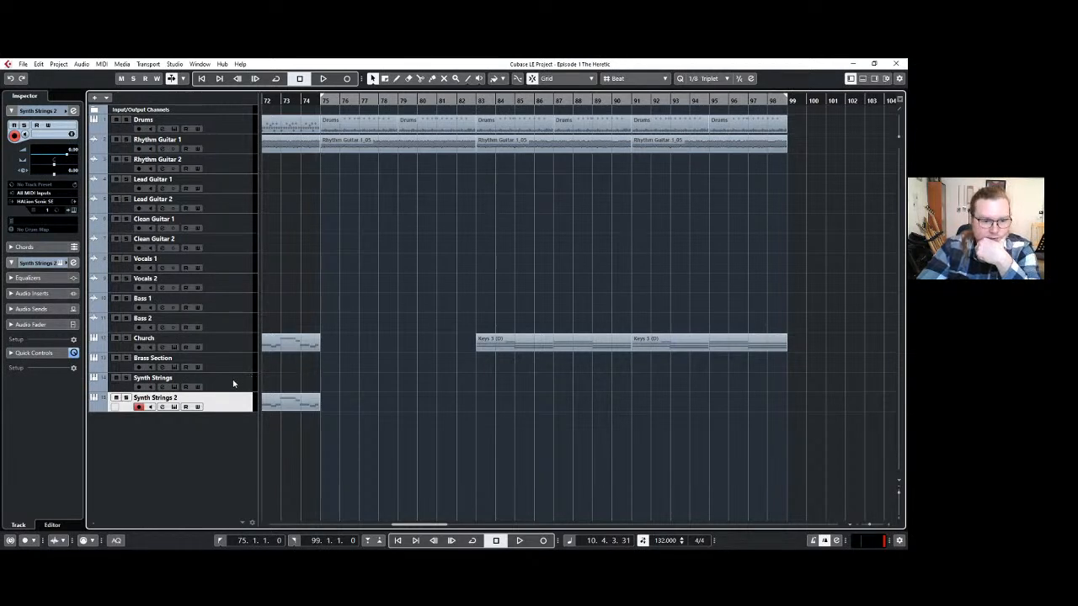
Play the arrangement from bar 75 into the chords at bar 83 and check the instrument sound loaded on the Church track.
{"action": "left_click", "coordinate": [321, 100]}
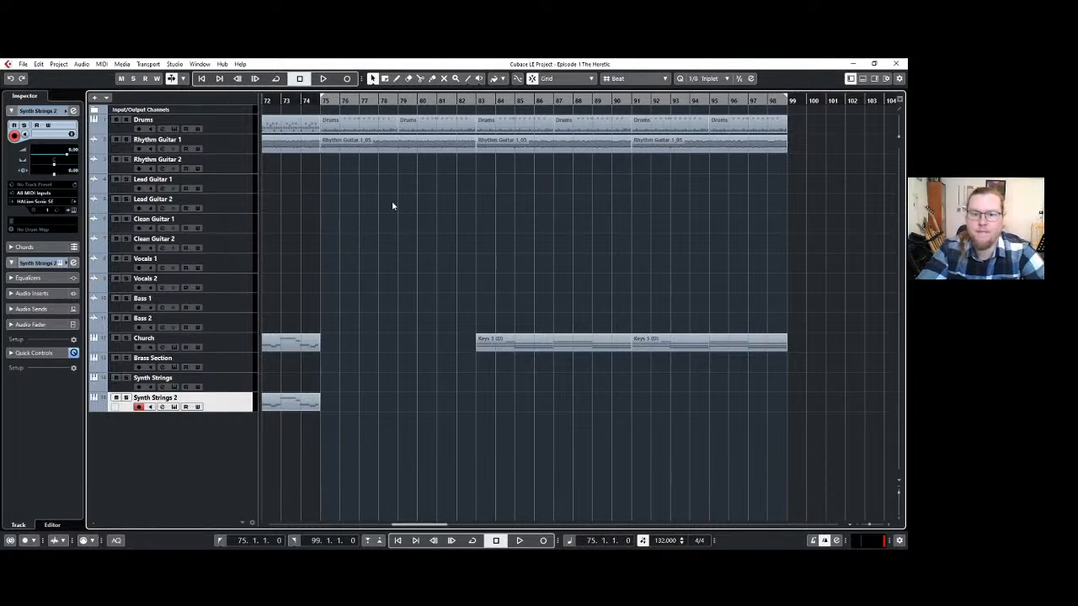
{"action": "key", "text": "space"}
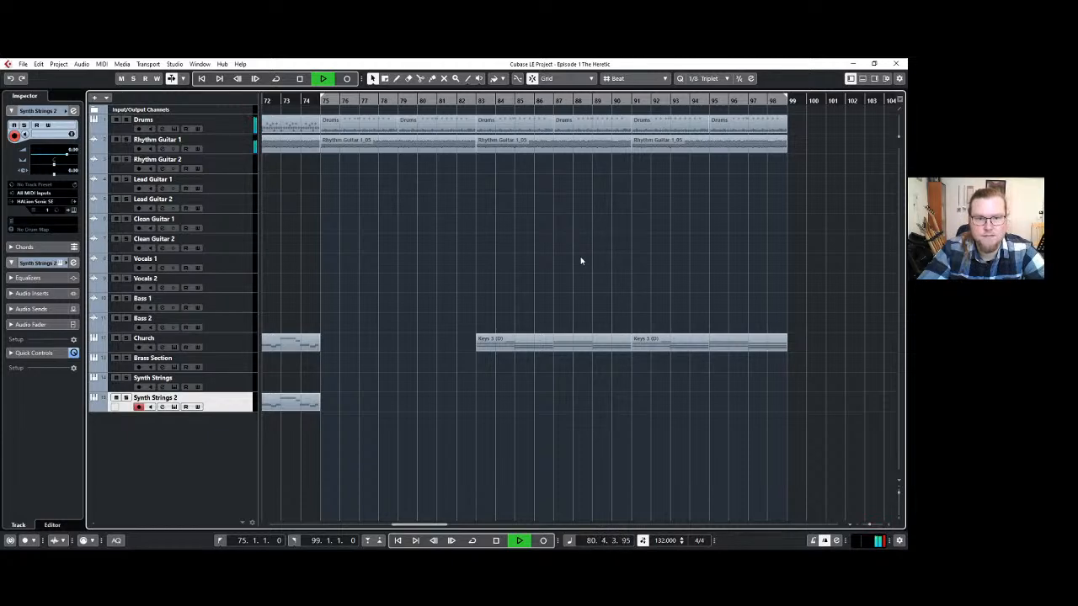
{"action": "scroll", "coordinate": [580, 261], "scroll_direction": "down", "scroll_amount": 3, "text": "ctrl"}
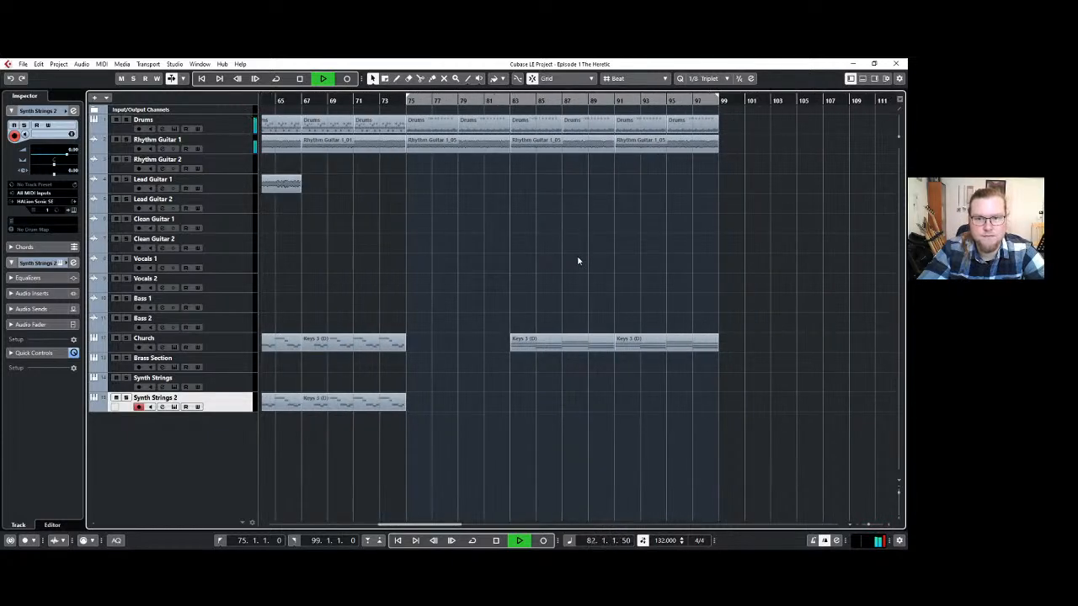
{"action": "scroll", "coordinate": [639, 300], "scroll_direction": "up", "scroll_amount": 3, "text": "ctrl"}
{"action": "scroll", "coordinate": [638, 300], "scroll_direction": "down", "scroll_amount": 1, "text": "ctrl"}
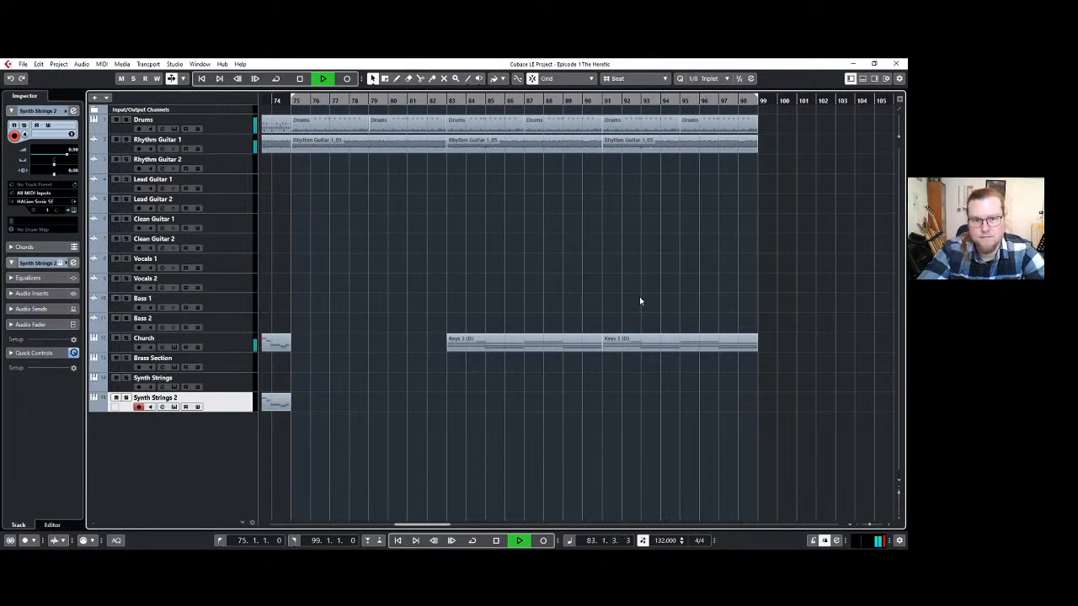
{"action": "left_click", "coordinate": [237, 342]}
{"action": "key", "text": "space"}
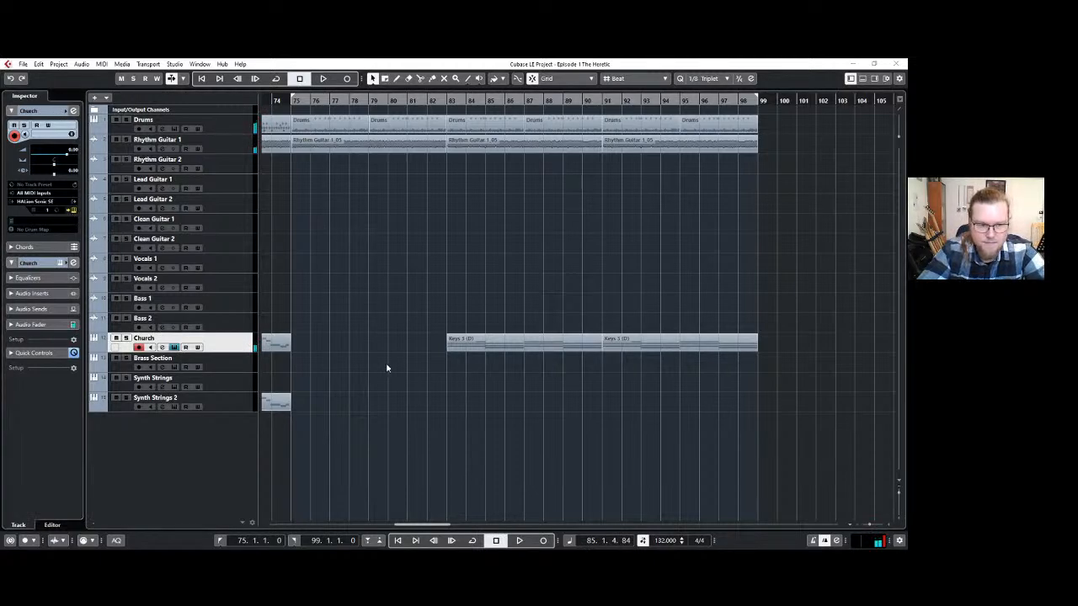
{"action": "left_click", "coordinate": [596, 176]}
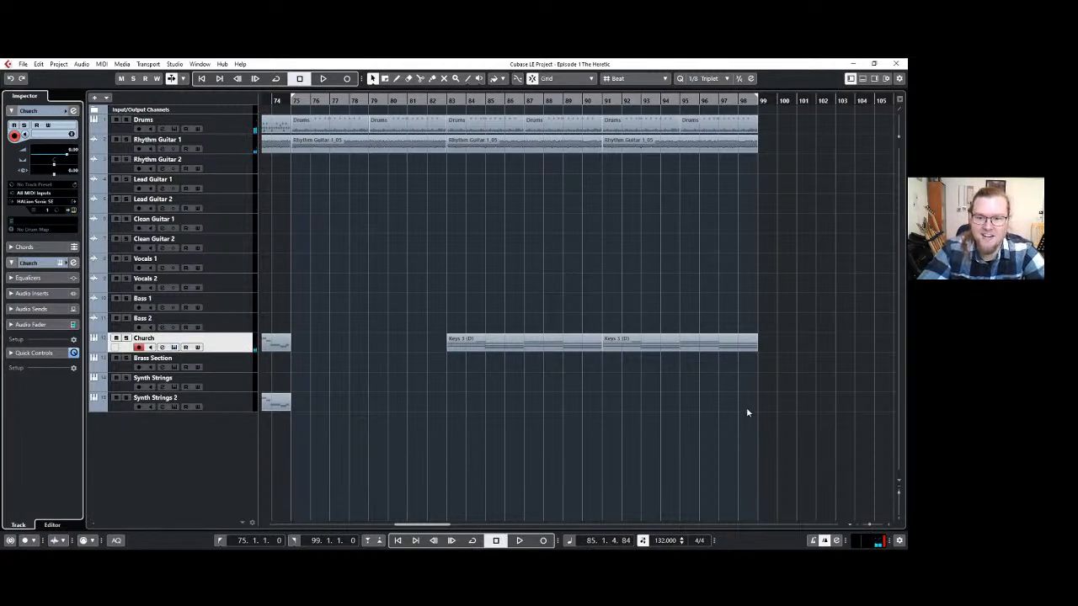
Check the instrument sounds loaded on Brass Section, Synth Strings and Synth Strings 2 for the Keys 3 (D) chords at bars 83–99.
{"action": "left_click", "coordinate": [698, 386]}
{"action": "left_click", "coordinate": [447, 343]}
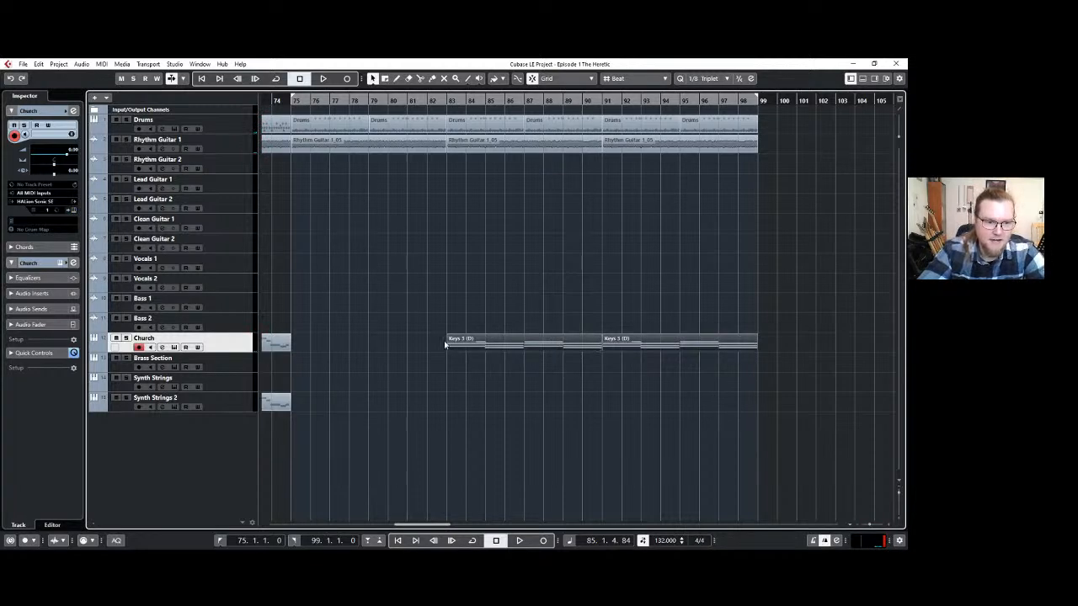
{"action": "left_click", "coordinate": [235, 364]}
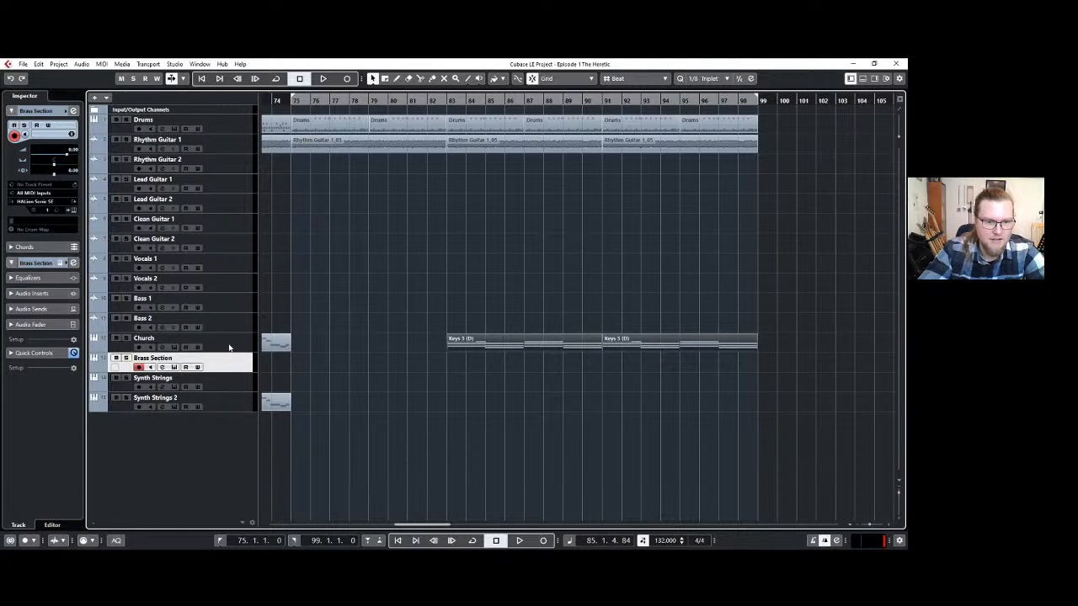
{"action": "left_click", "coordinate": [229, 348]}
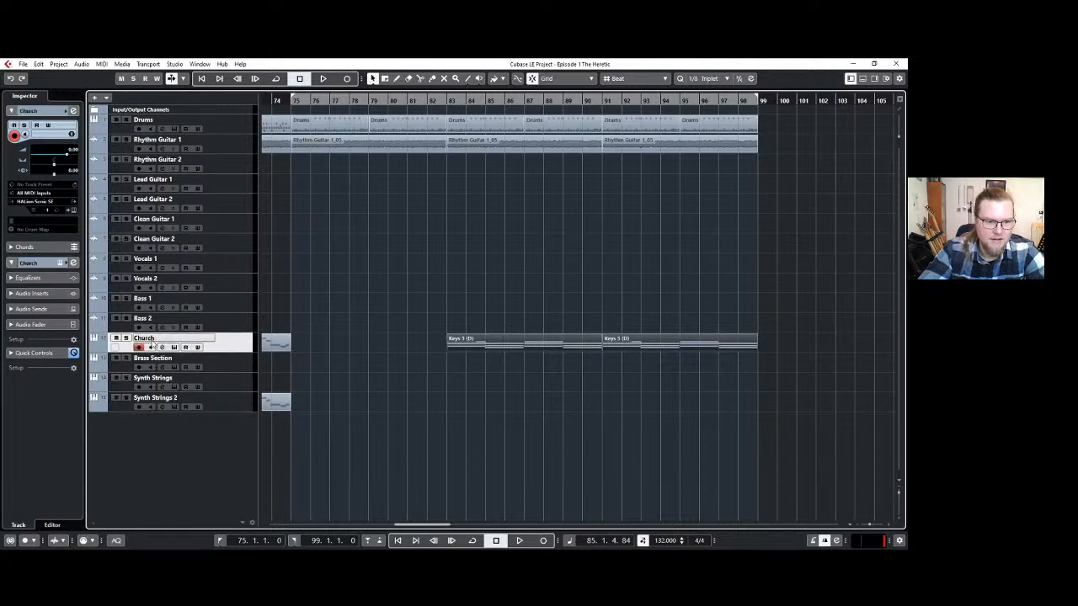
{"action": "left_click", "coordinate": [237, 369]}
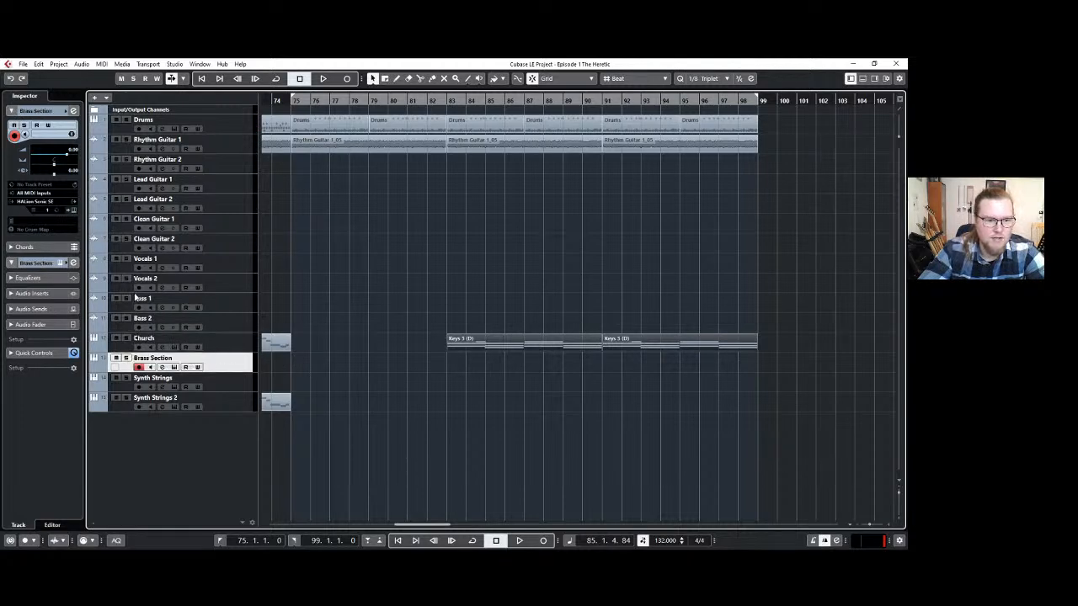
{"action": "left_click", "coordinate": [74, 211]}
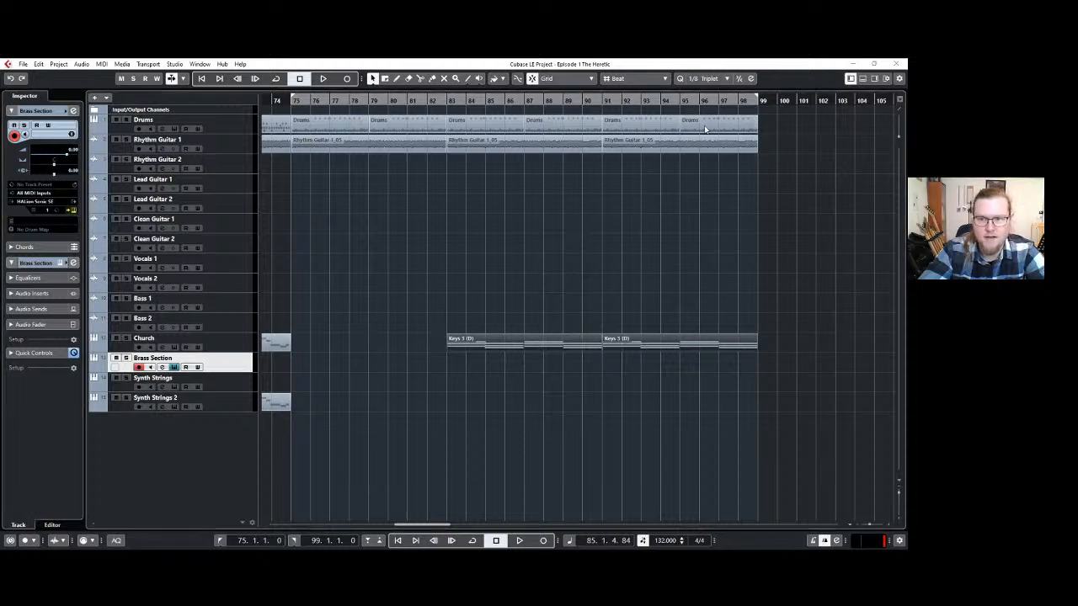
{"action": "left_click", "coordinate": [236, 388]}
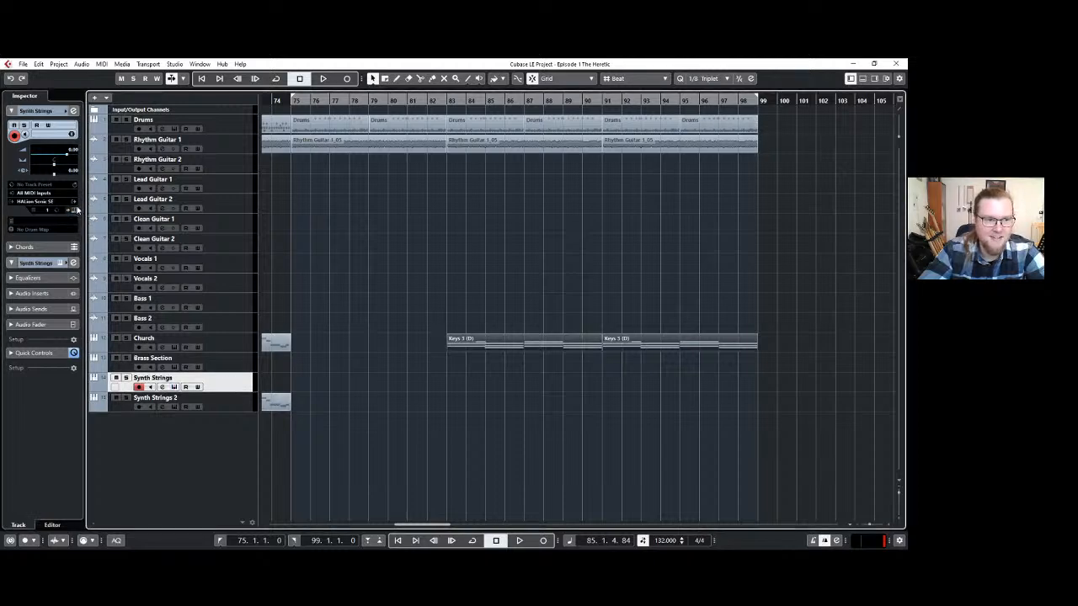
{"action": "left_click", "coordinate": [75, 210]}
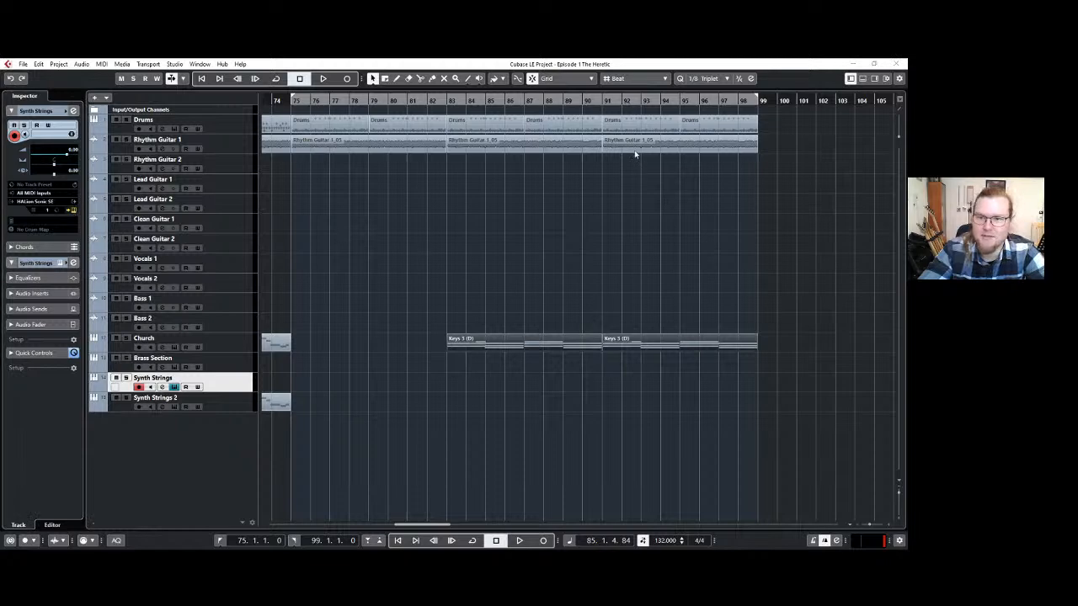
{"action": "left_click", "coordinate": [236, 408]}
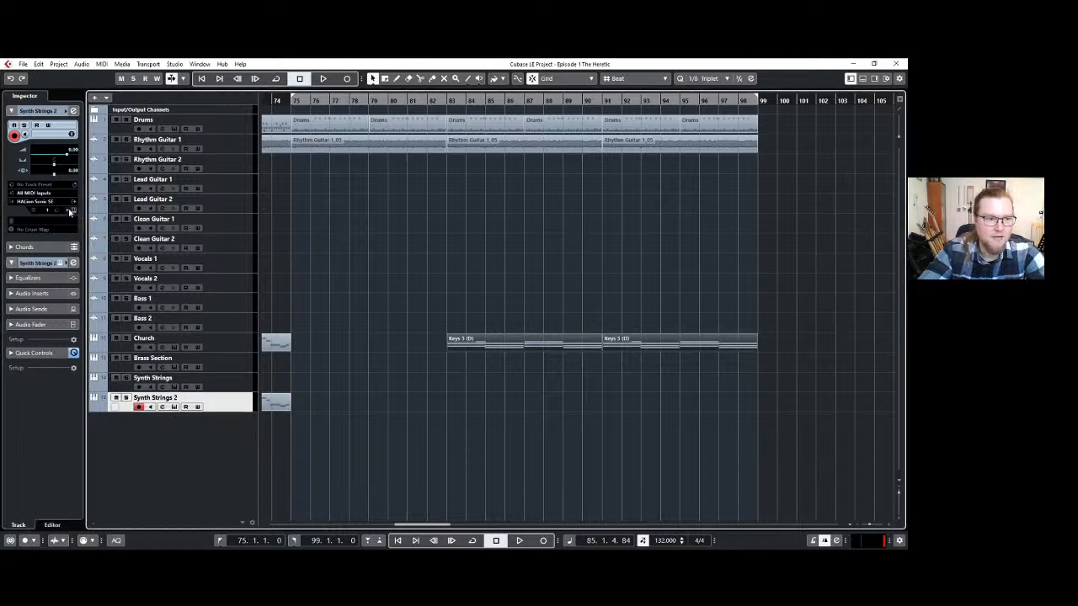
{"action": "left_click", "coordinate": [71, 211]}
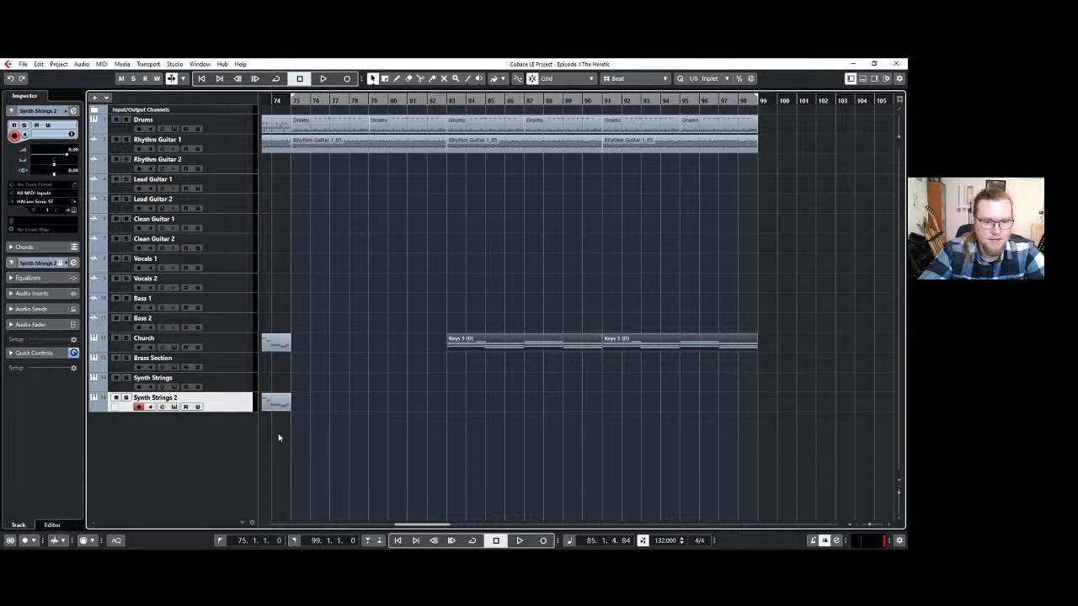
Duplicate the Synth Strings 2 track as Church Organ and move the two Keys 3 (D) clips at bars 83–99 onto it.
{"action": "key", "text": "ctrl+d"}
{"action": "double_click", "coordinate": [168, 417]}
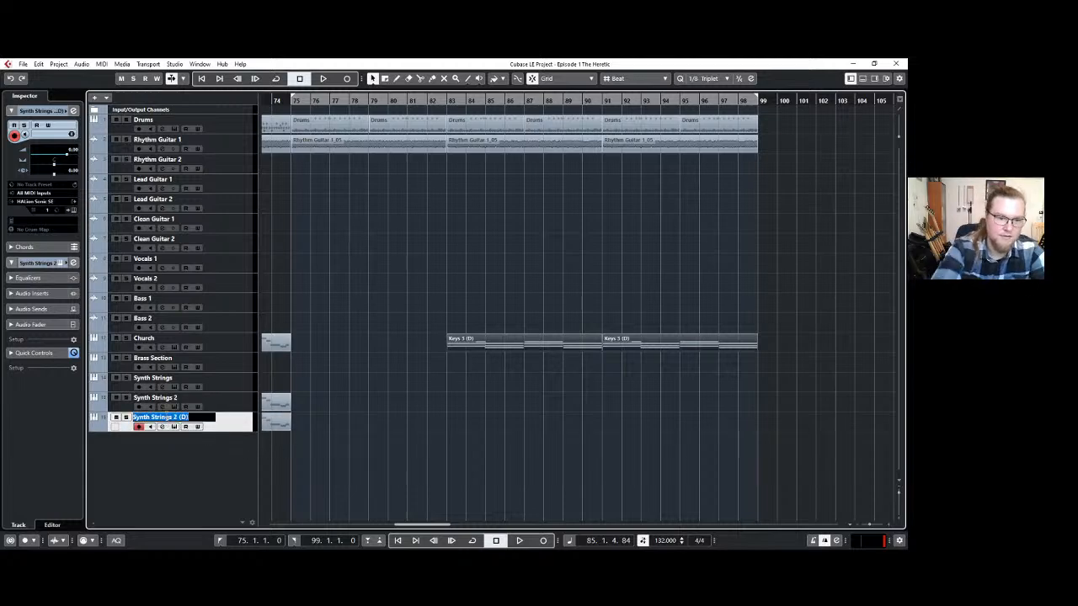
{"action": "type", "text": "Church Organ"}
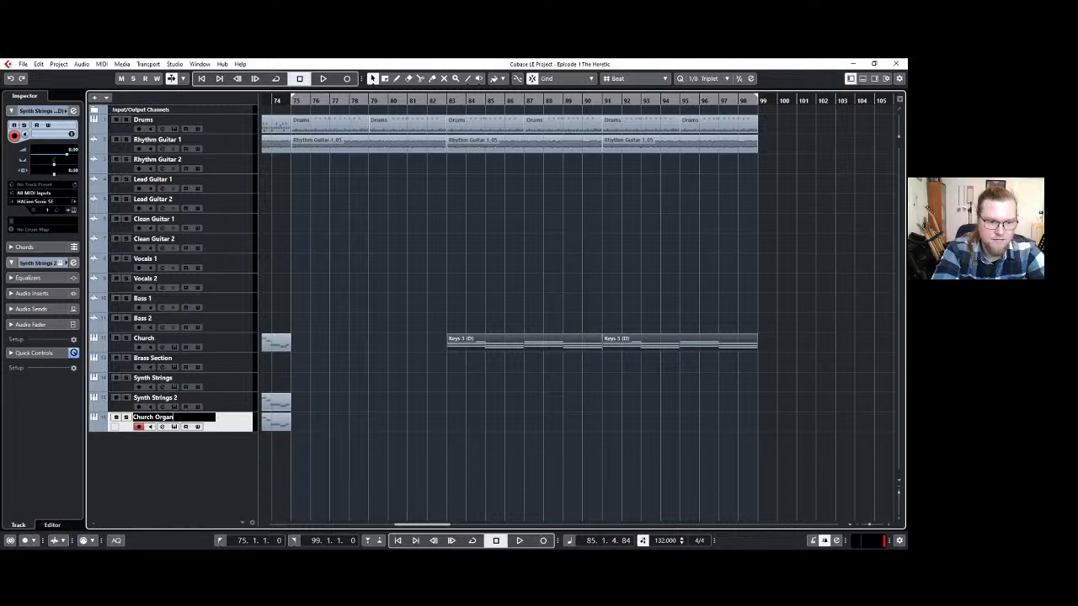
{"action": "key", "text": "Return"}
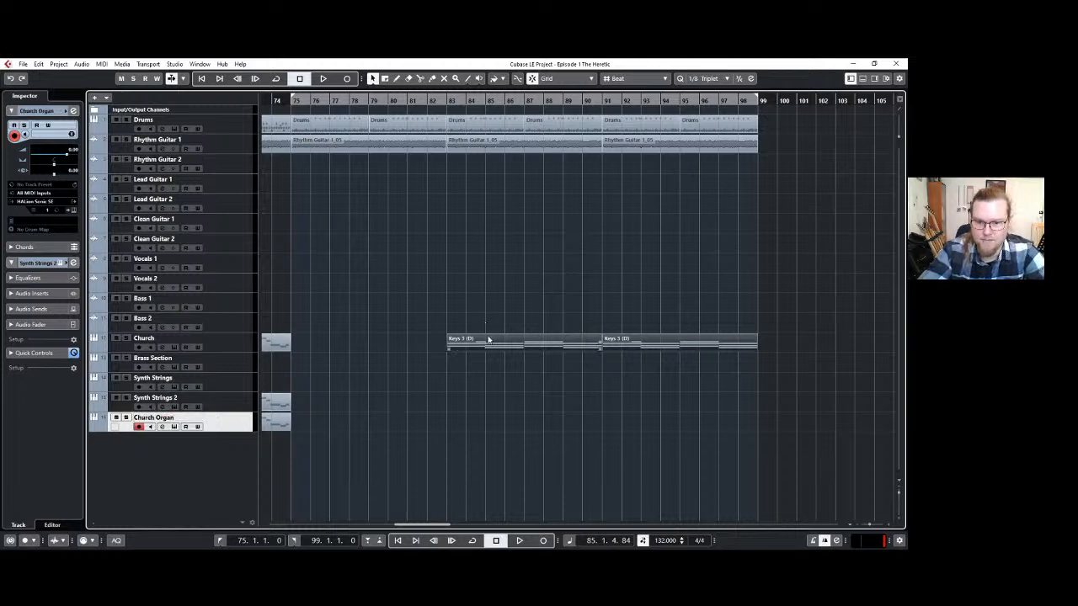
{"action": "left_click_drag", "start_coordinate": [490, 344], "coordinate": [481, 419]}
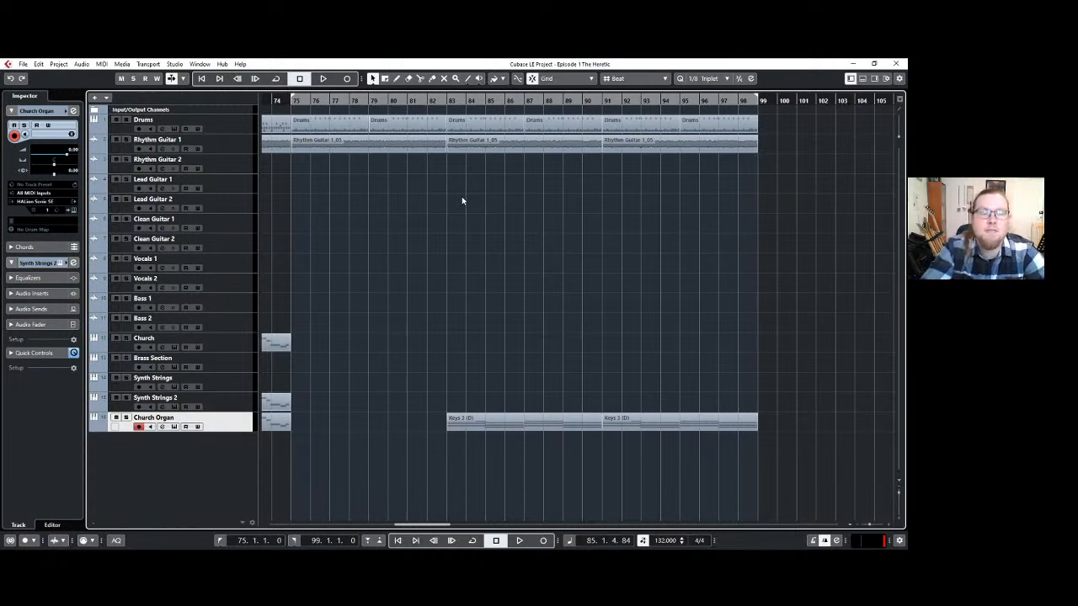
Set the playback position to bar 75, the start of the locator range.
{"action": "scroll", "coordinate": [436, 224], "scroll_direction": "up", "scroll_amount": 2}
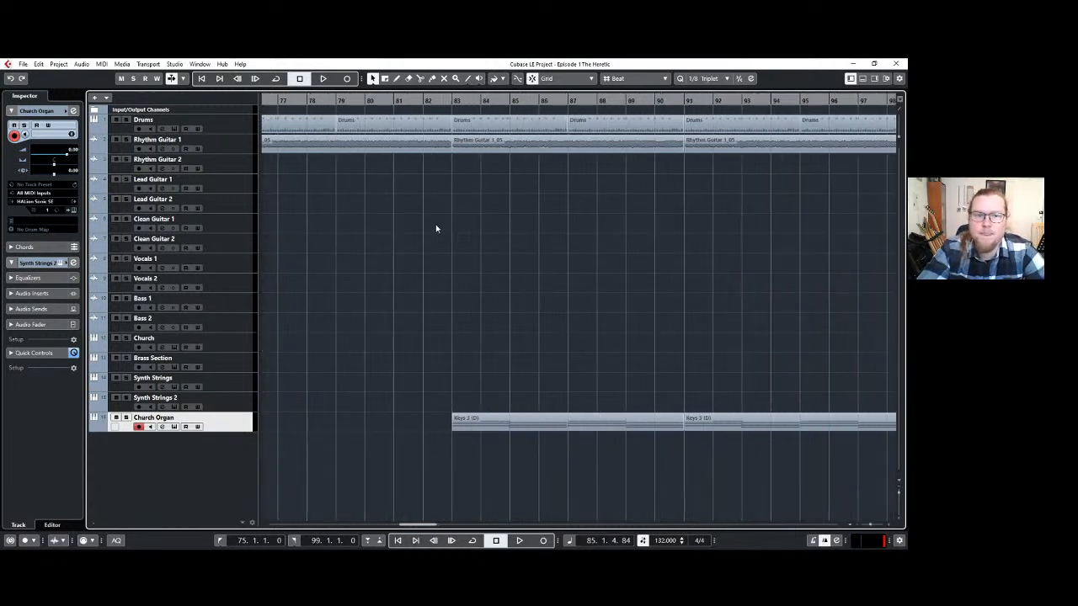
{"action": "scroll", "coordinate": [435, 225], "scroll_direction": "down", "scroll_amount": 2}
{"action": "scroll", "coordinate": [435, 228], "scroll_direction": "left", "scroll_amount": 1}
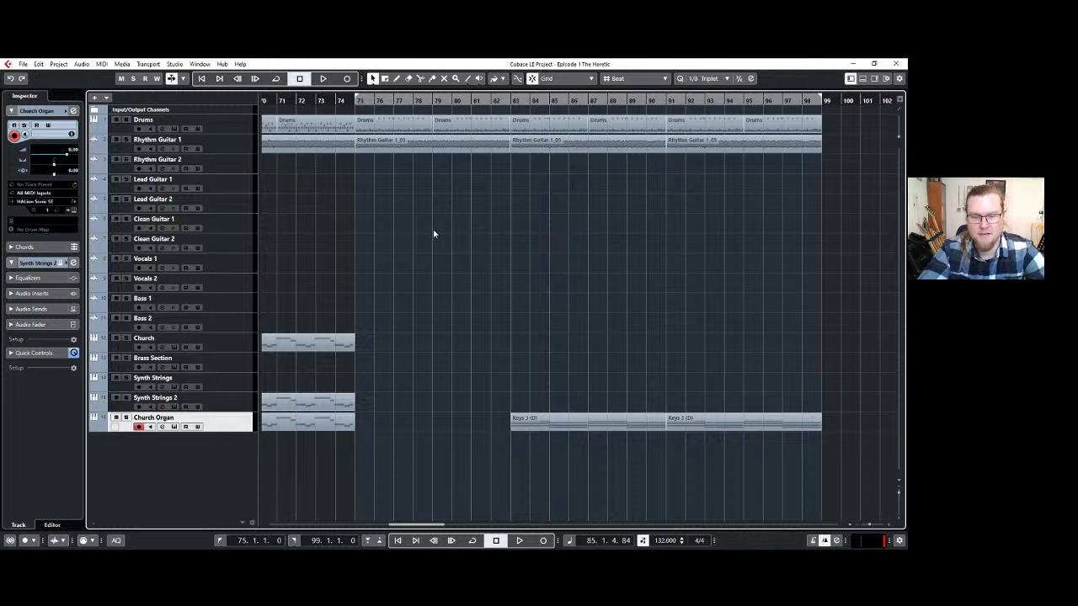
{"action": "scroll", "coordinate": [478, 240], "scroll_direction": "down", "scroll_amount": 1}
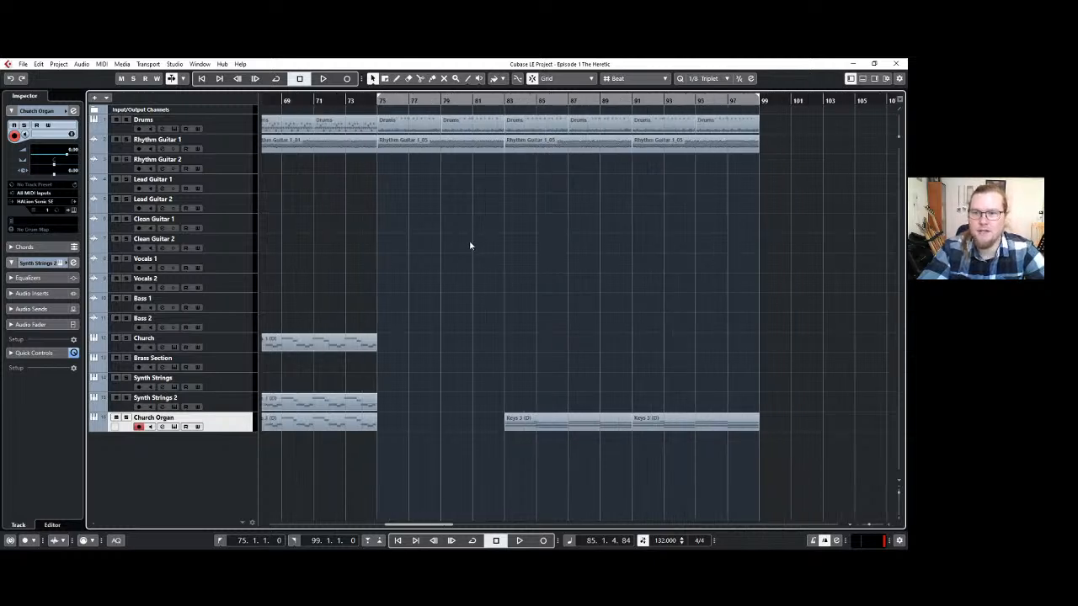
{"action": "scroll", "coordinate": [470, 246], "scroll_direction": "up", "scroll_amount": 1}
{"action": "scroll", "coordinate": [469, 247], "scroll_direction": "down", "scroll_amount": 1}
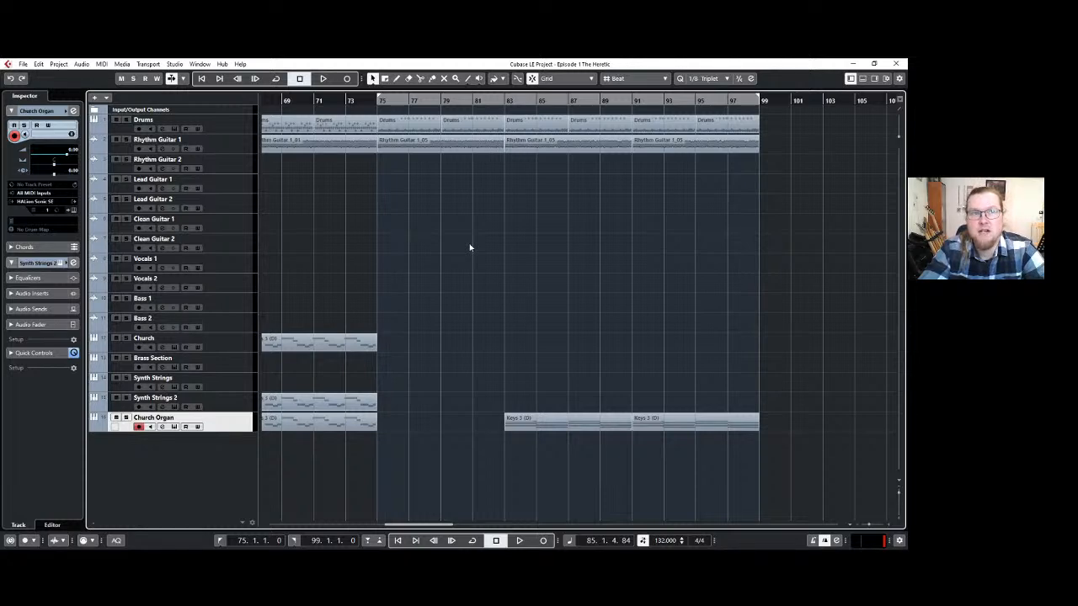
{"action": "left_click", "coordinate": [387, 99]}
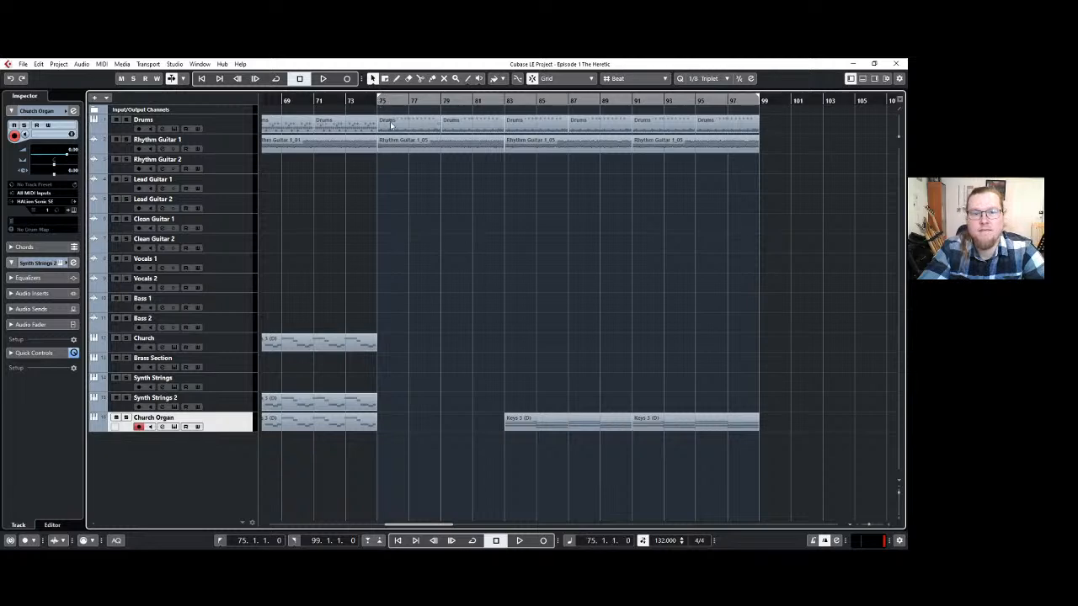
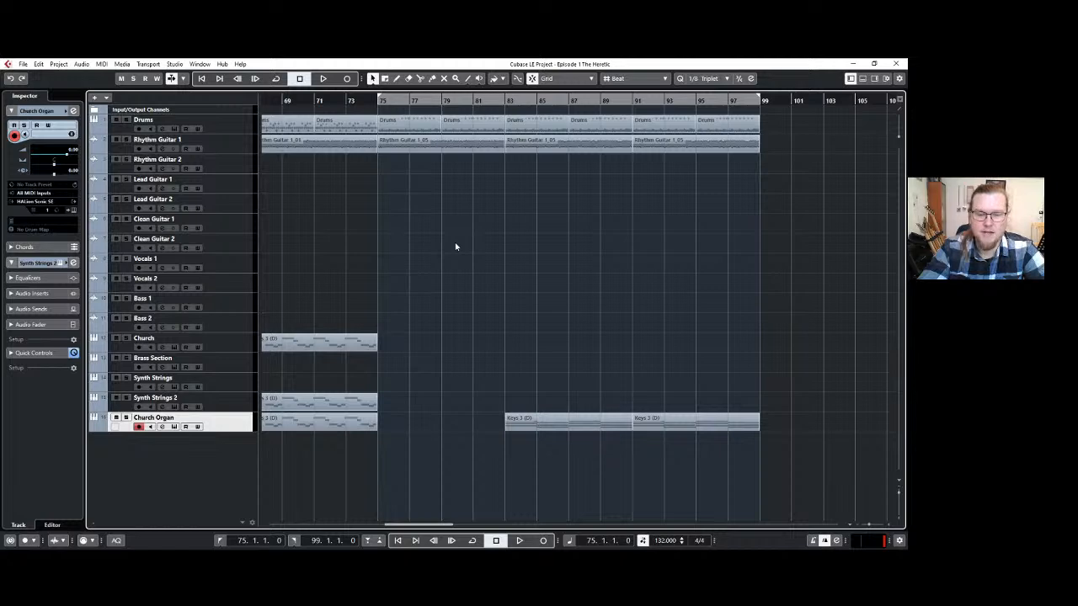
Play the arrangement from bar 75 to bar 99 and check the instrument sound loaded on the Church Organ track.
{"action": "key", "text": "space"}
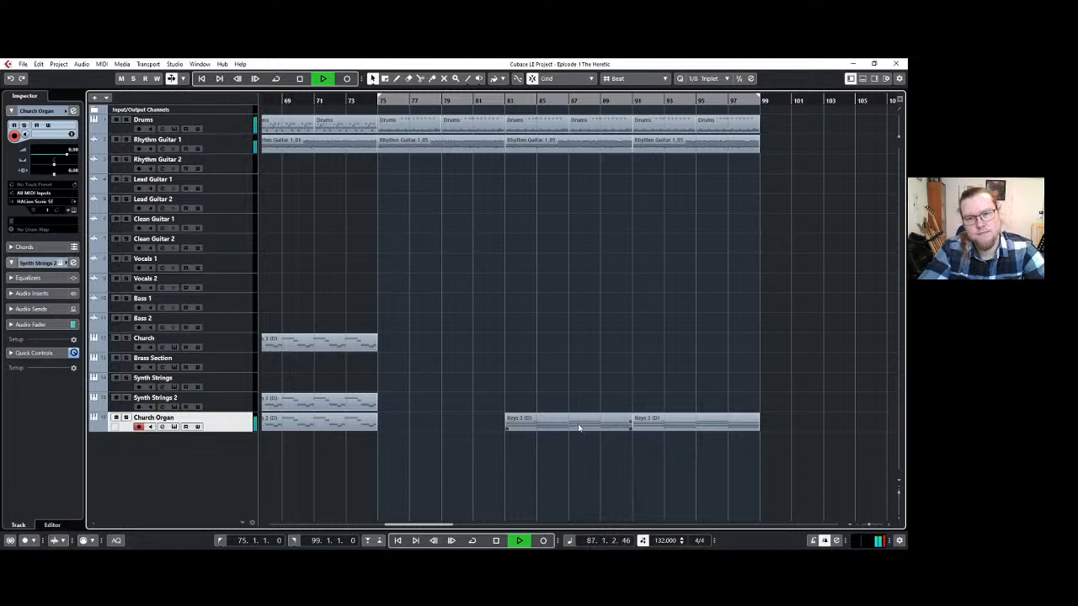
{"action": "key", "text": "space"}
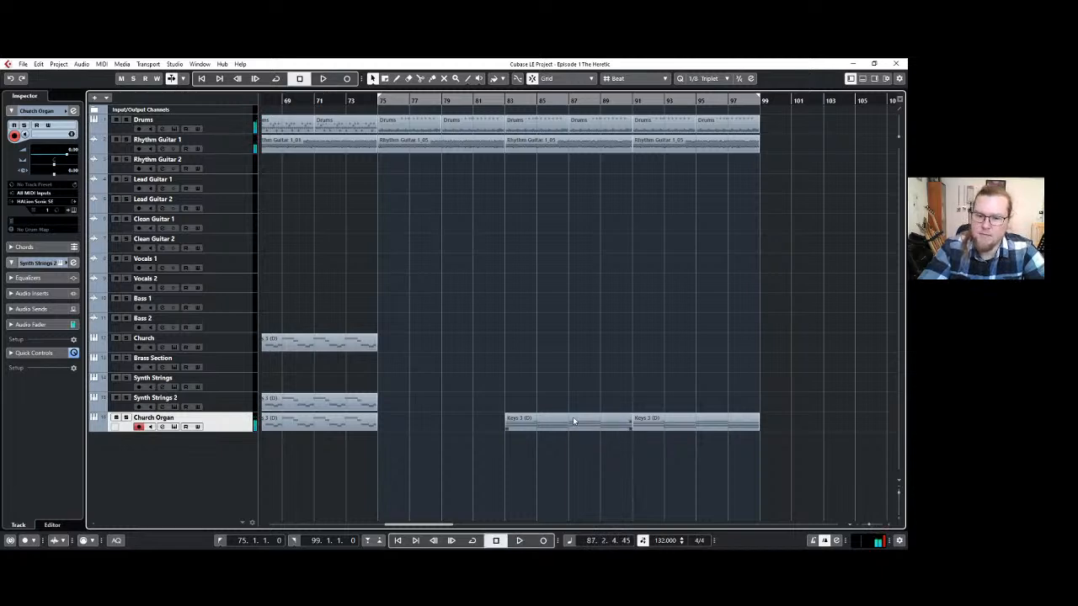
{"action": "left_click", "coordinate": [566, 423]}
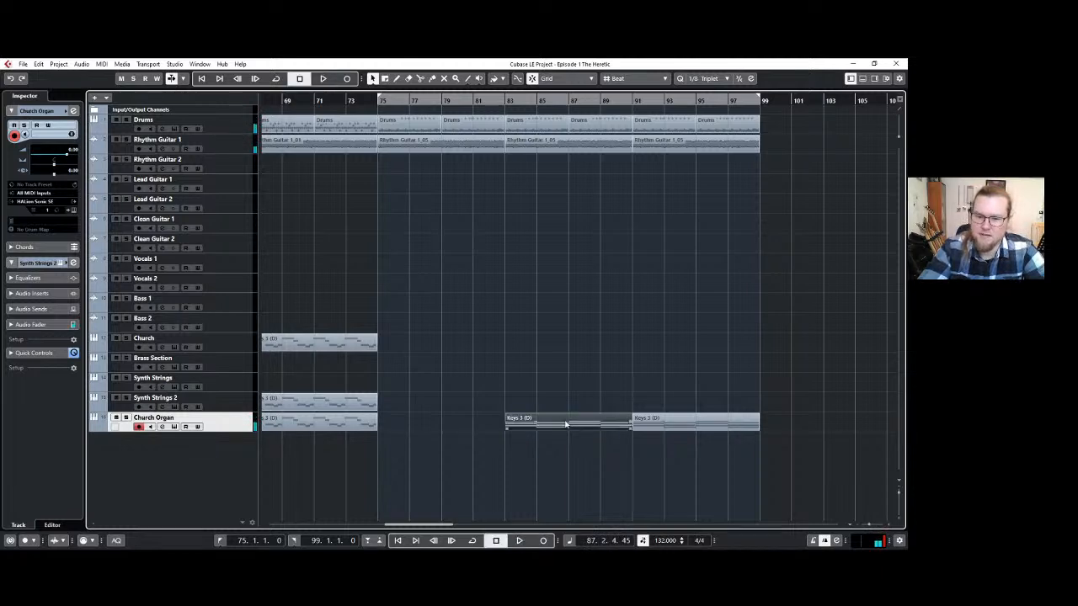
{"action": "left_click", "coordinate": [75, 211]}
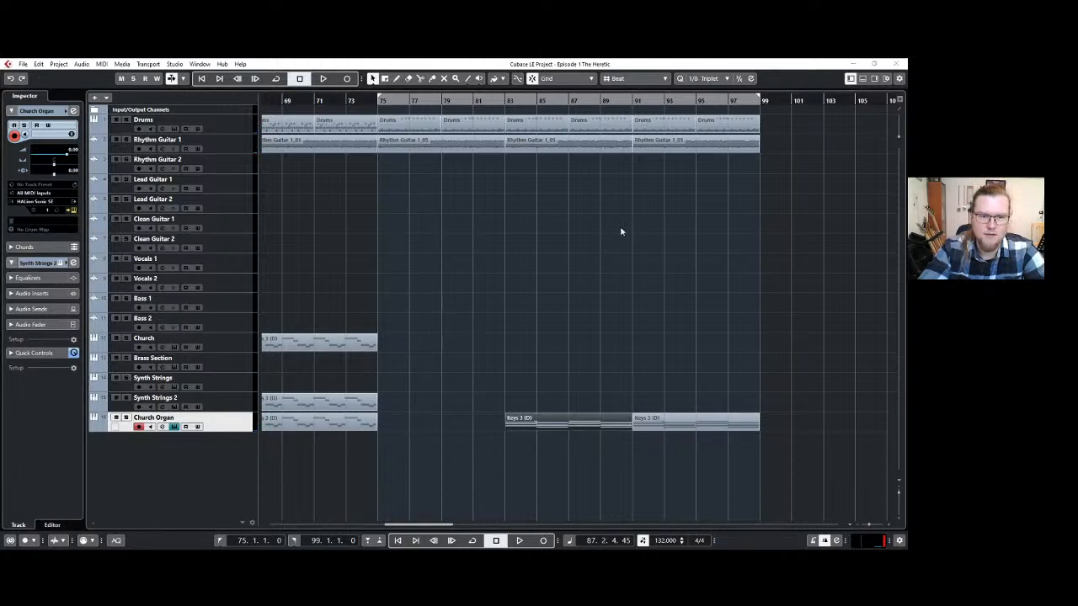
{"action": "key", "text": "space"}
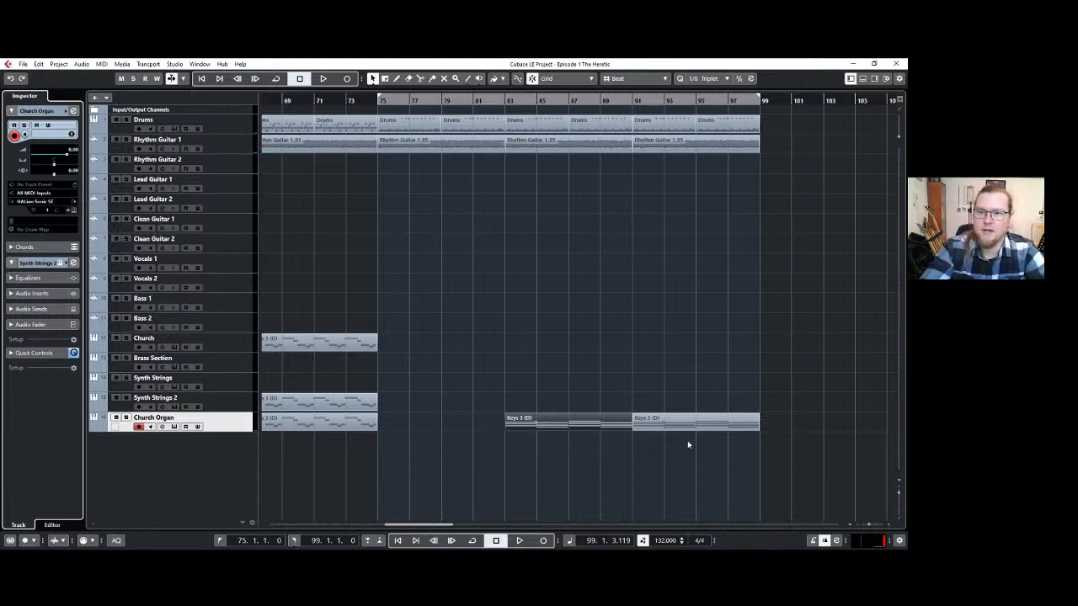
{"action": "left_click", "coordinate": [632, 346]}
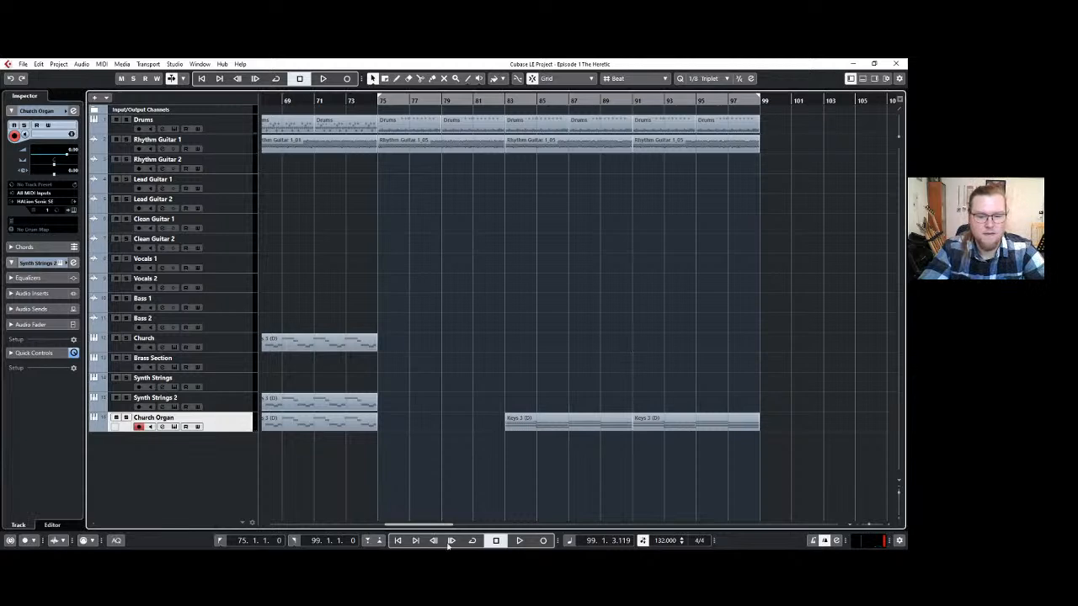
Select the Drums track and move the locator range to bars 99–123, with the playback position at bar 99.
{"action": "left_click_drag", "start_coordinate": [433, 526], "coordinate": [446, 527]}
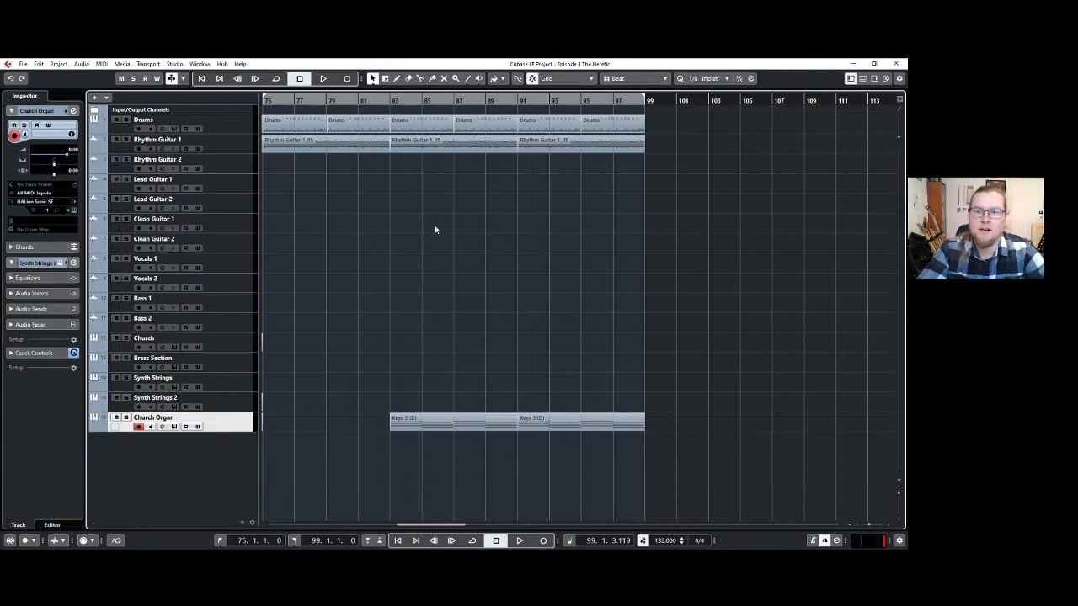
{"action": "scroll", "coordinate": [434, 225], "scroll_direction": "left", "scroll_amount": 2}
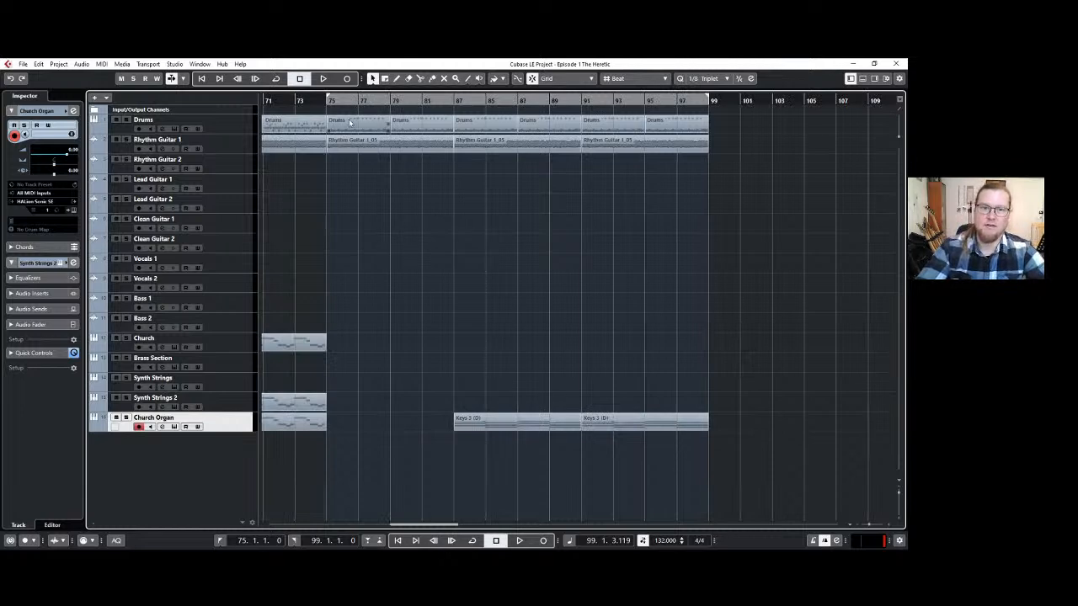
{"action": "left_click", "coordinate": [232, 148]}
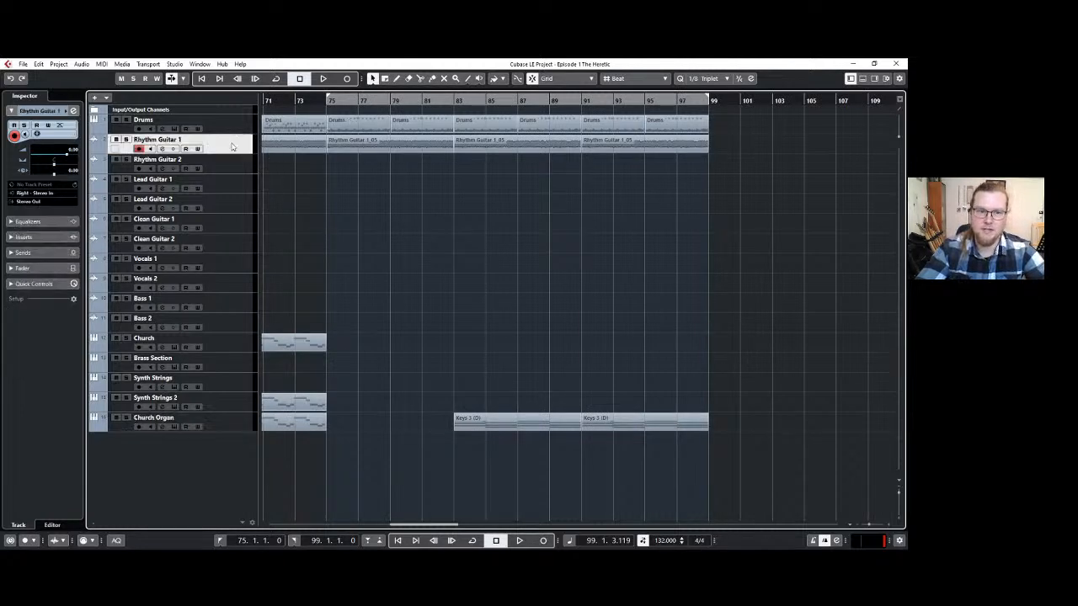
{"action": "left_click", "coordinate": [235, 125]}
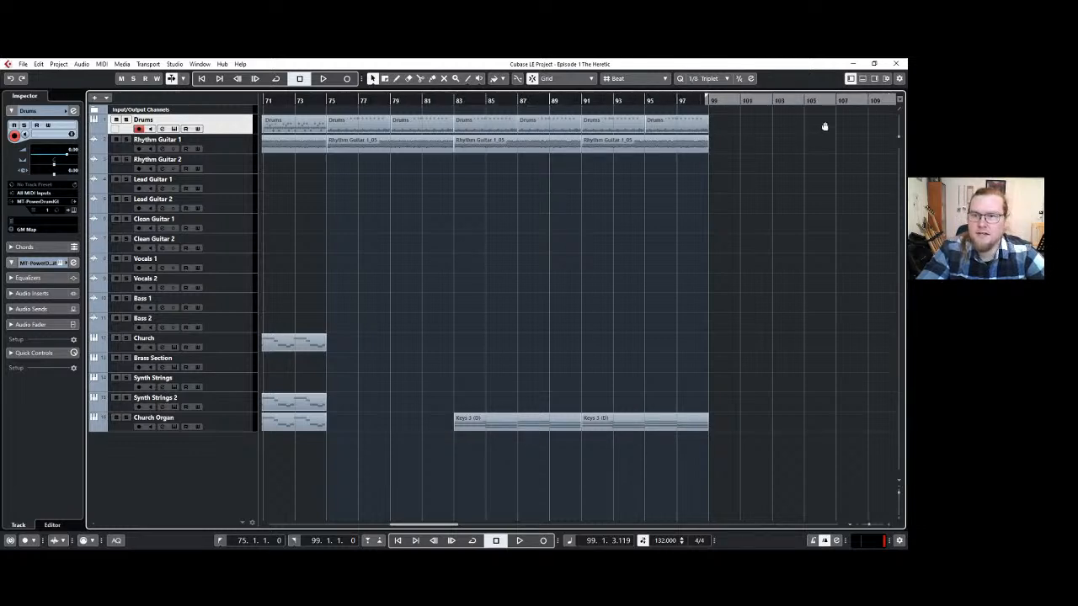
{"action": "left_click_drag", "start_coordinate": [824, 127], "coordinate": [828, 126]}
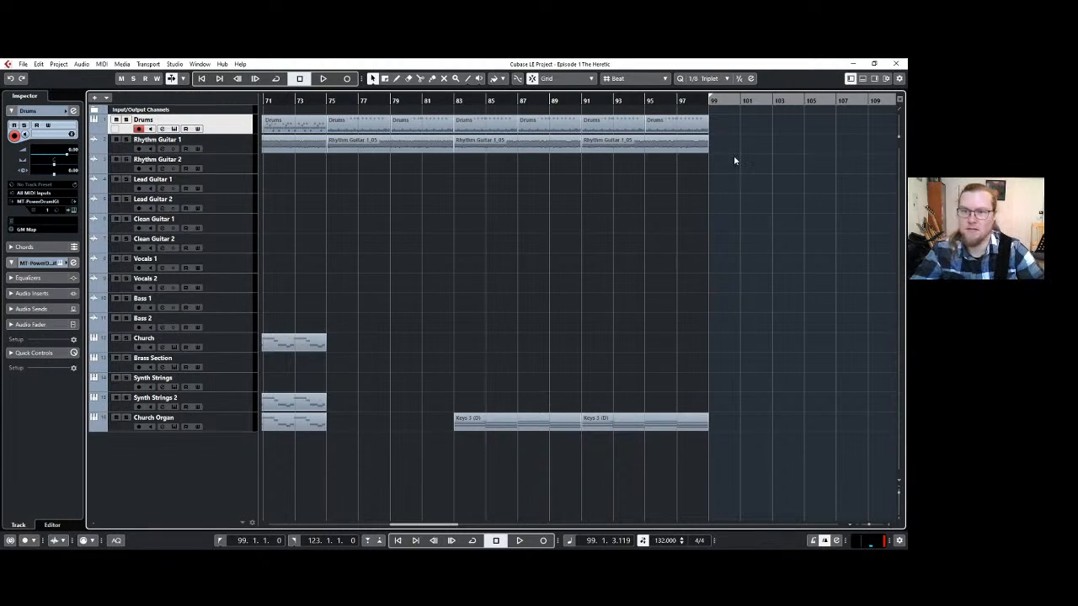
{"action": "left_click_drag", "start_coordinate": [443, 525], "coordinate": [489, 525]}
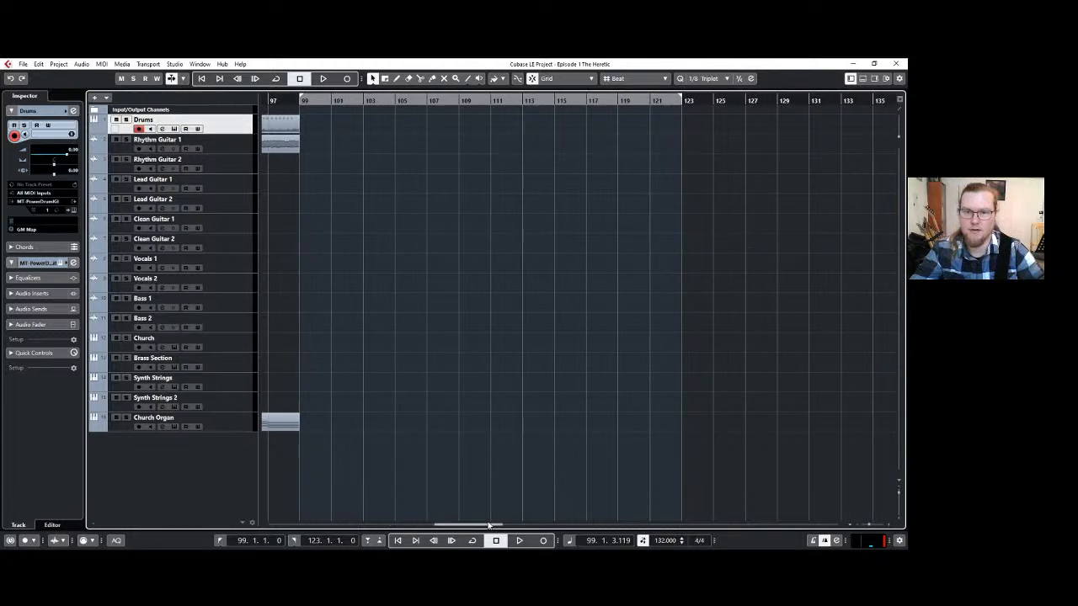
{"action": "left_click", "coordinate": [302, 101]}
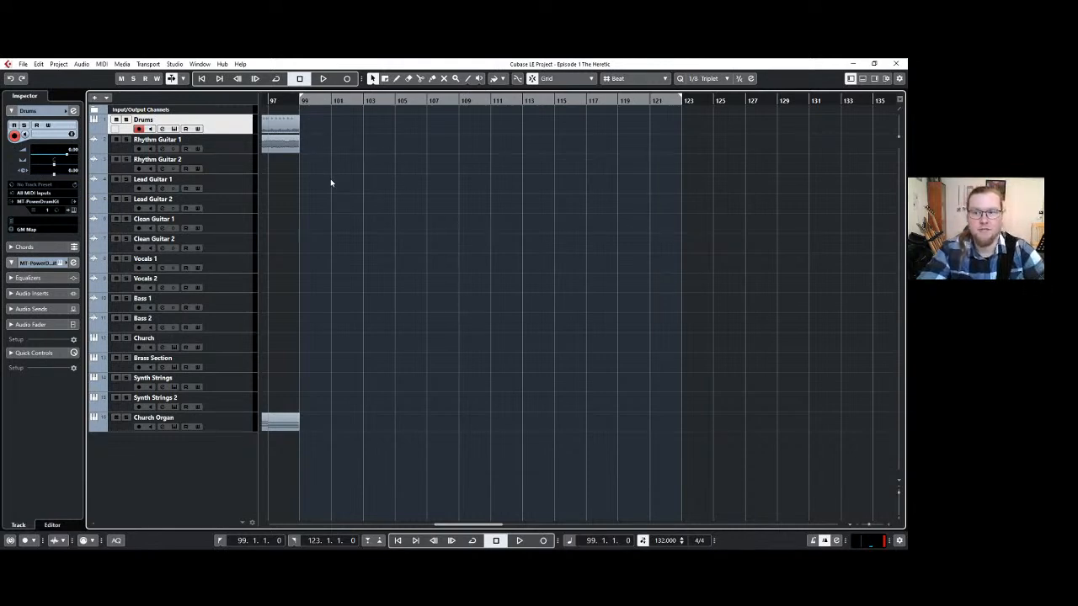
Turn on the metronome click for the section starting at bar 99.
{"action": "scroll", "coordinate": [330, 180], "scroll_direction": "left", "scroll_amount": 2}
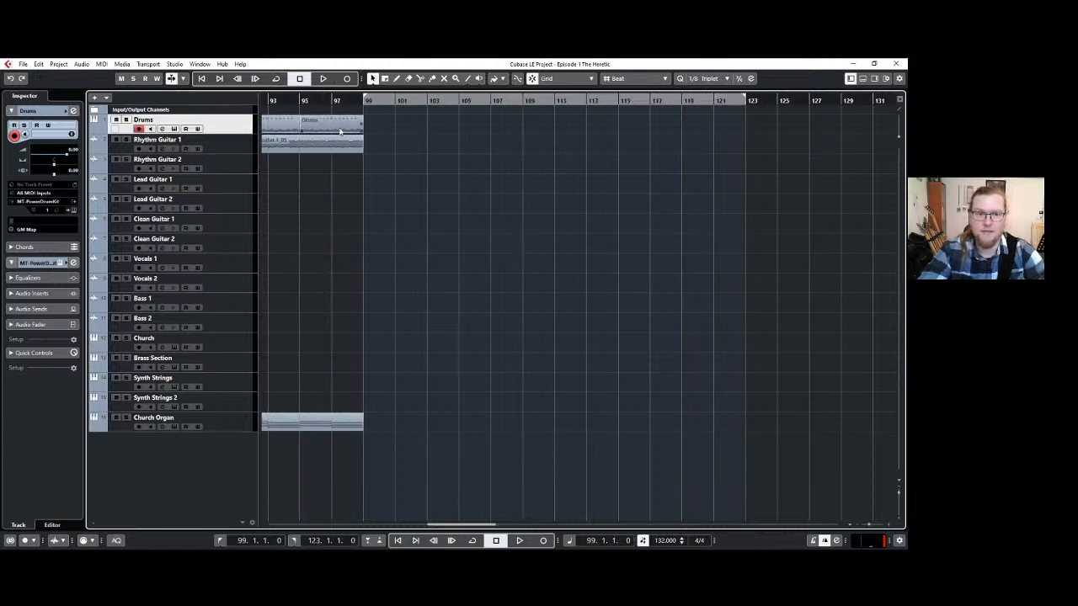
{"action": "left_click", "coordinate": [340, 130]}
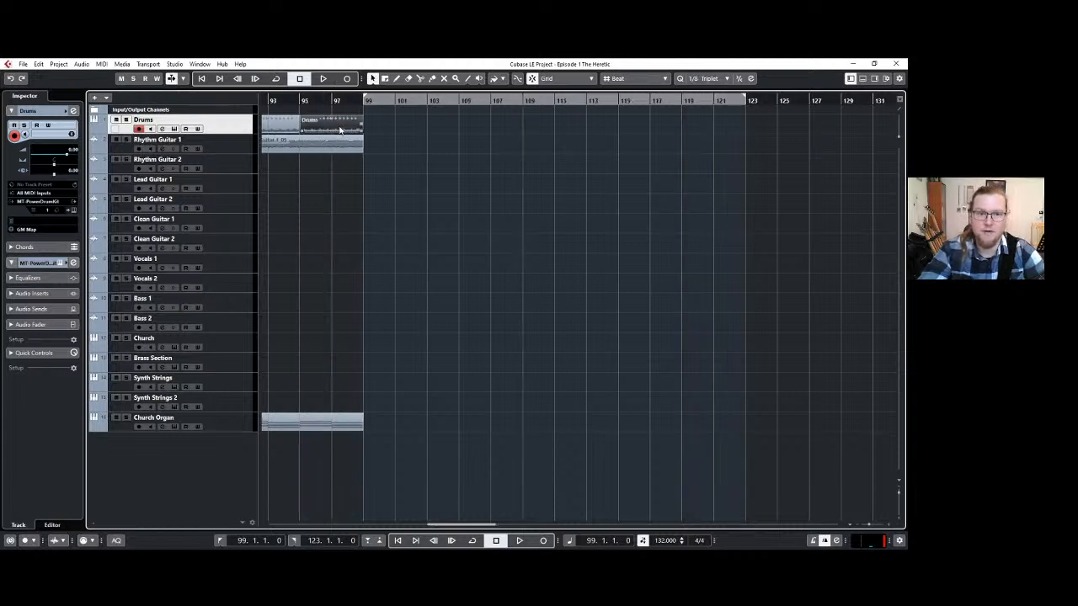
{"action": "left_click", "coordinate": [390, 133]}
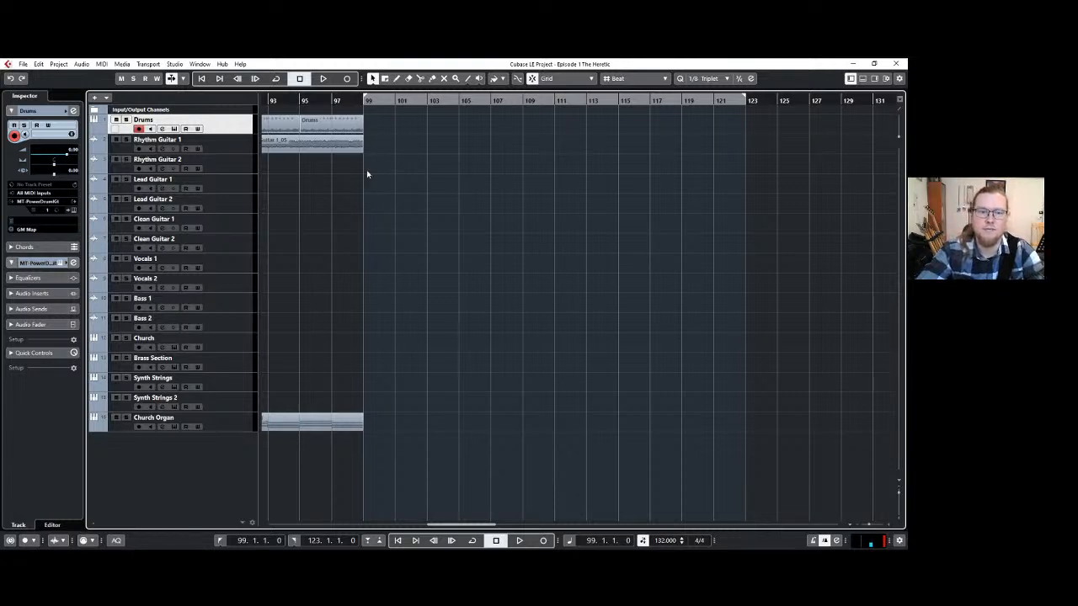
{"action": "key", "text": "c"}
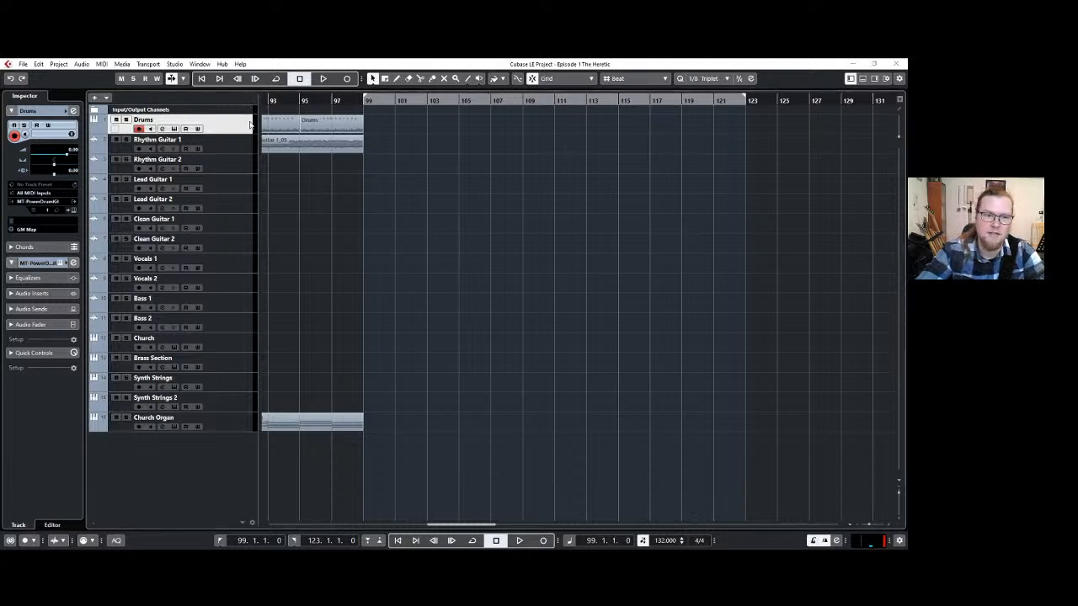
Play the Drums part from bar 71 against the click and return the playback position to bar 99.
{"action": "scroll", "coordinate": [289, 169], "scroll_direction": "left", "scroll_amount": 5}
{"action": "scroll", "coordinate": [290, 170], "scroll_direction": "left", "scroll_amount": 3}
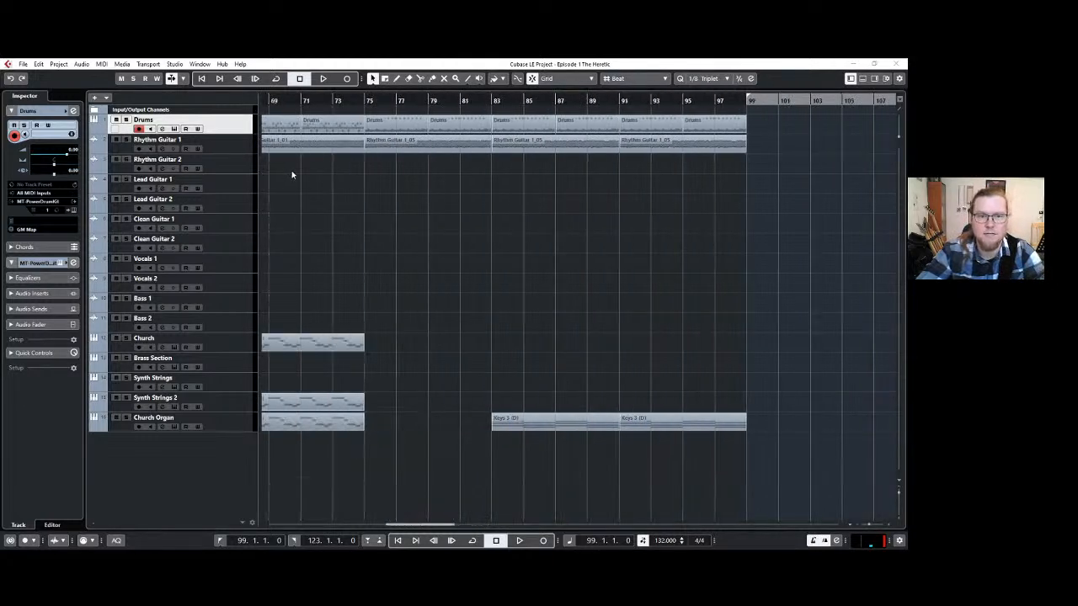
{"action": "left_click", "coordinate": [323, 127]}
{"action": "left_click", "coordinate": [306, 102]}
{"action": "key", "text": "space"}
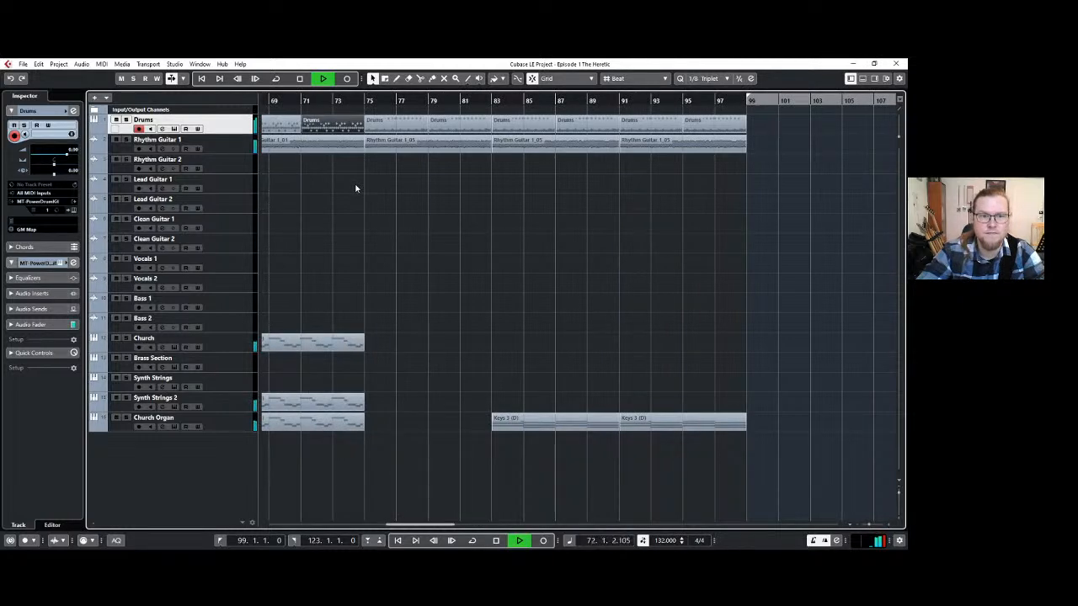
{"action": "left_click", "coordinate": [488, 210]}
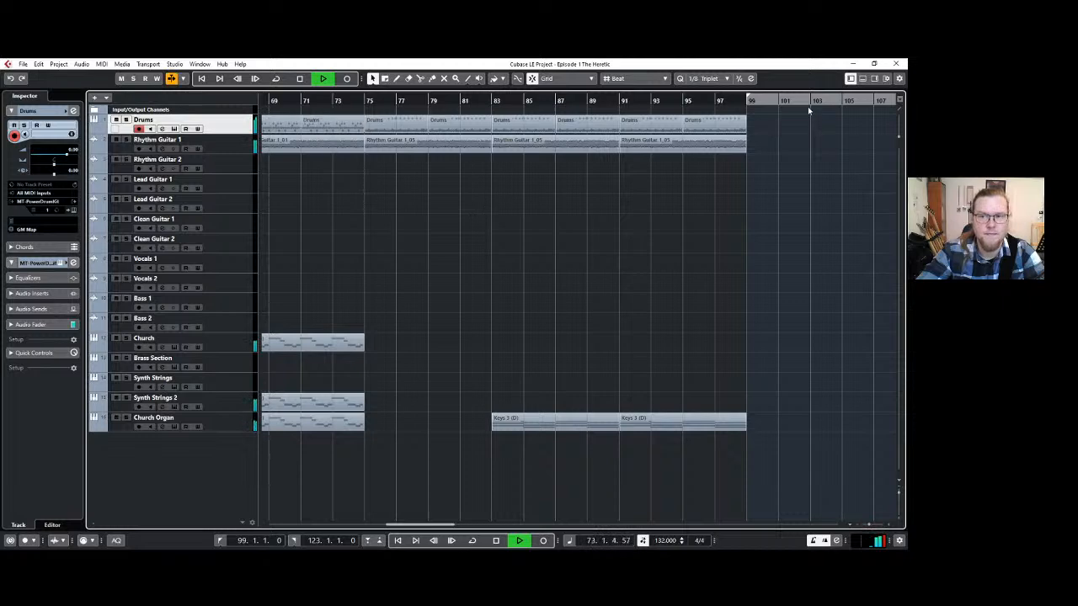
{"action": "key", "text": "space"}
{"action": "left_click", "coordinate": [744, 104]}
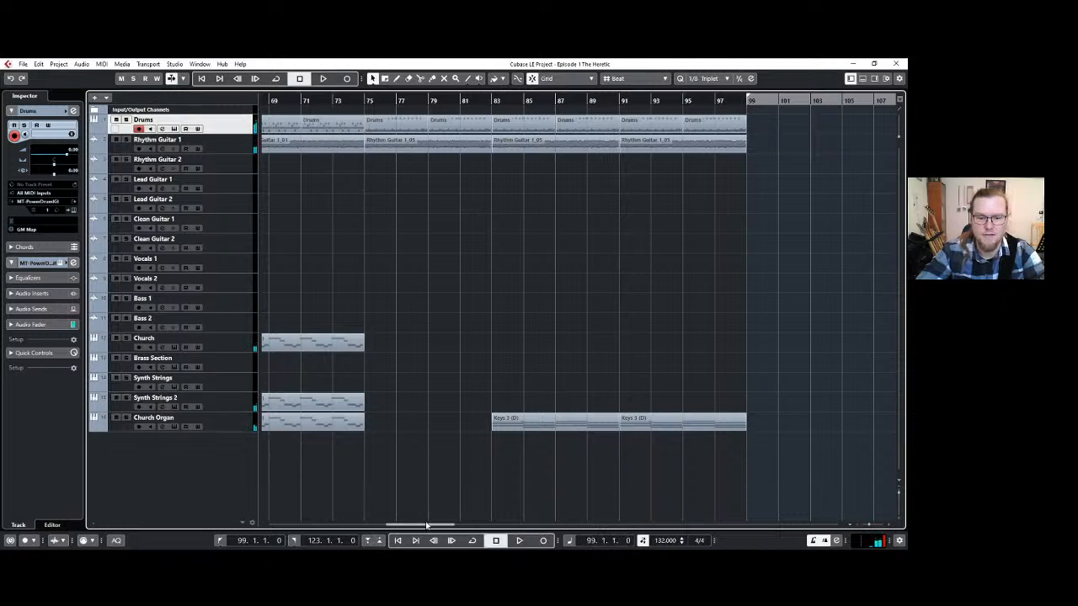
{"action": "left_click_drag", "start_coordinate": [431, 525], "coordinate": [476, 528]}
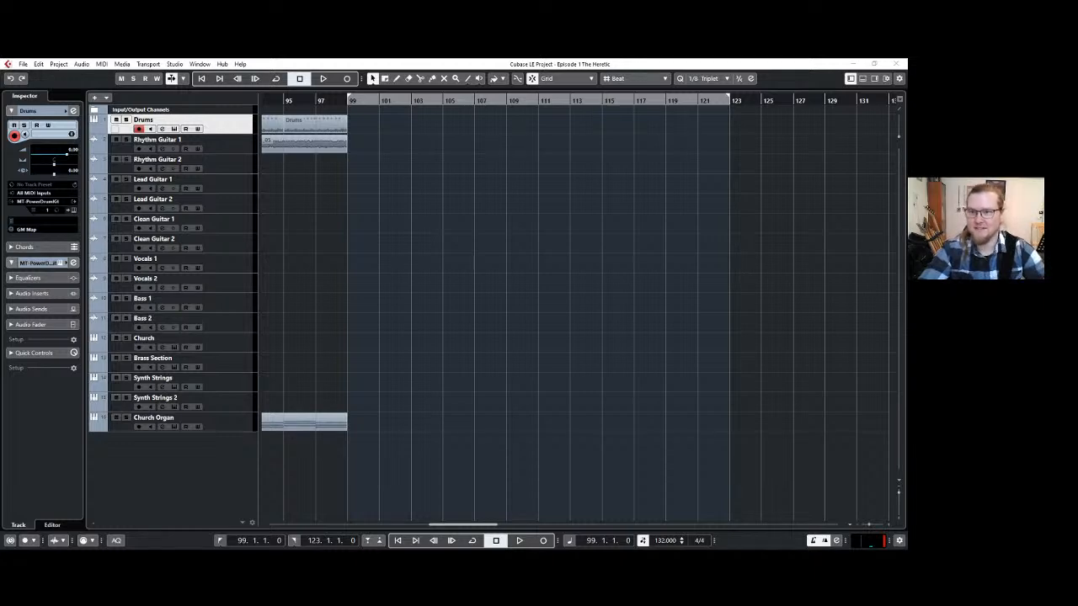
Insert a four-bar ride cymbal groove from the MT-PowerDrumKit instrument at bar 99 on the Drums track and open it for note editing.
{"action": "left_click", "coordinate": [754, 83]}
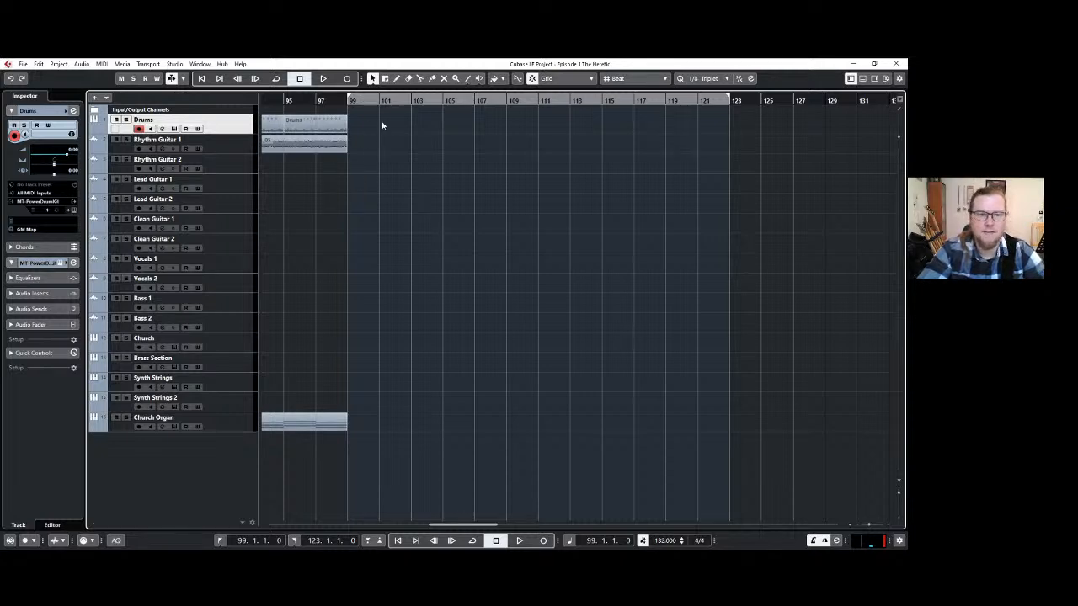
{"action": "left_click", "coordinate": [73, 210]}
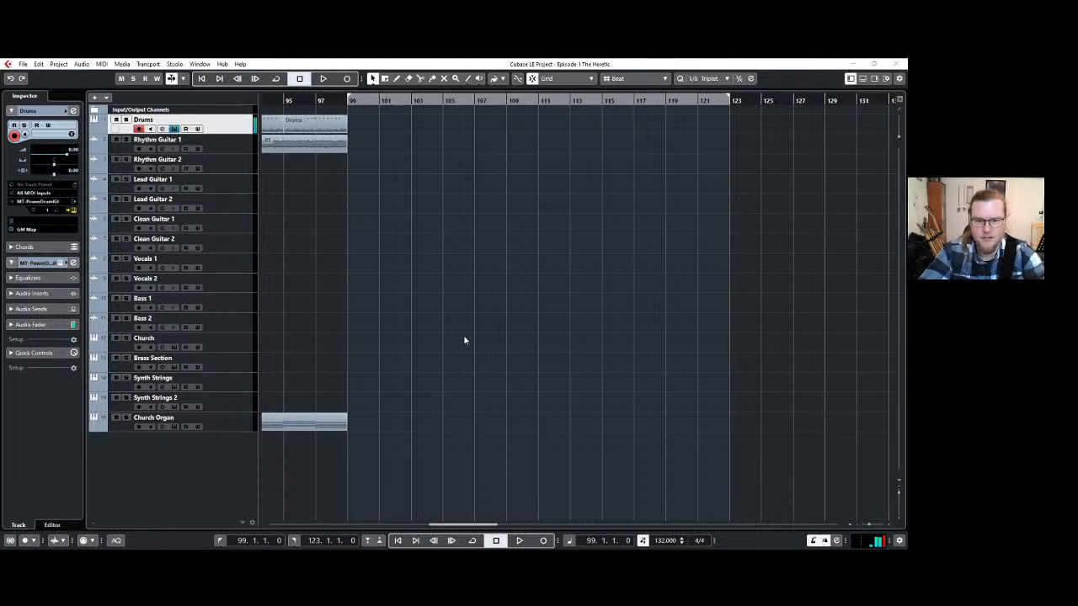
{"action": "left_click_drag", "start_coordinate": [450, 311], "coordinate": [352, 126]}
{"action": "left_click", "coordinate": [366, 126]}
{"action": "double_click", "coordinate": [367, 127]}
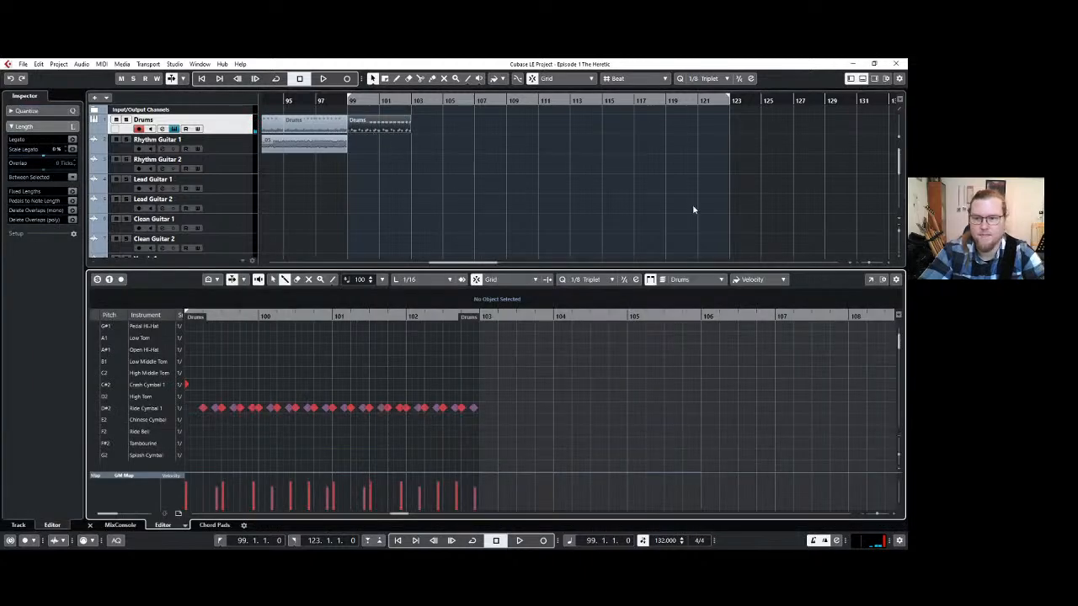
Move all Ride Cymbal 1 notes in the bar 99–103 drum clip to Low Tom (A1), leaving out the opening crash.
{"action": "scroll", "coordinate": [302, 411], "scroll_direction": "up", "scroll_amount": 2}
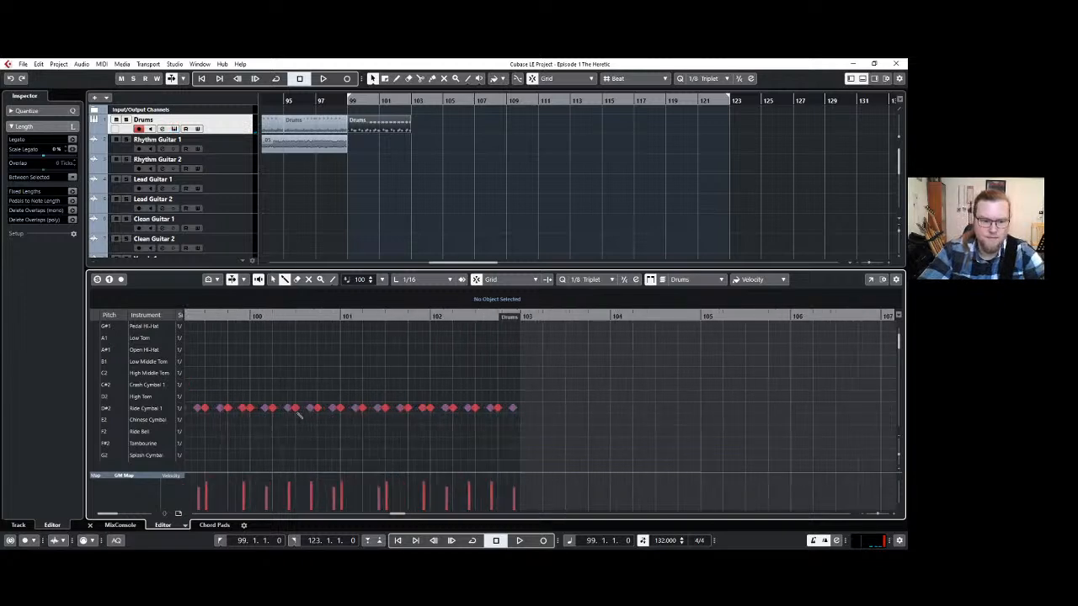
{"action": "scroll", "coordinate": [297, 412], "scroll_direction": "down", "scroll_amount": 1}
{"action": "key", "text": "1"}
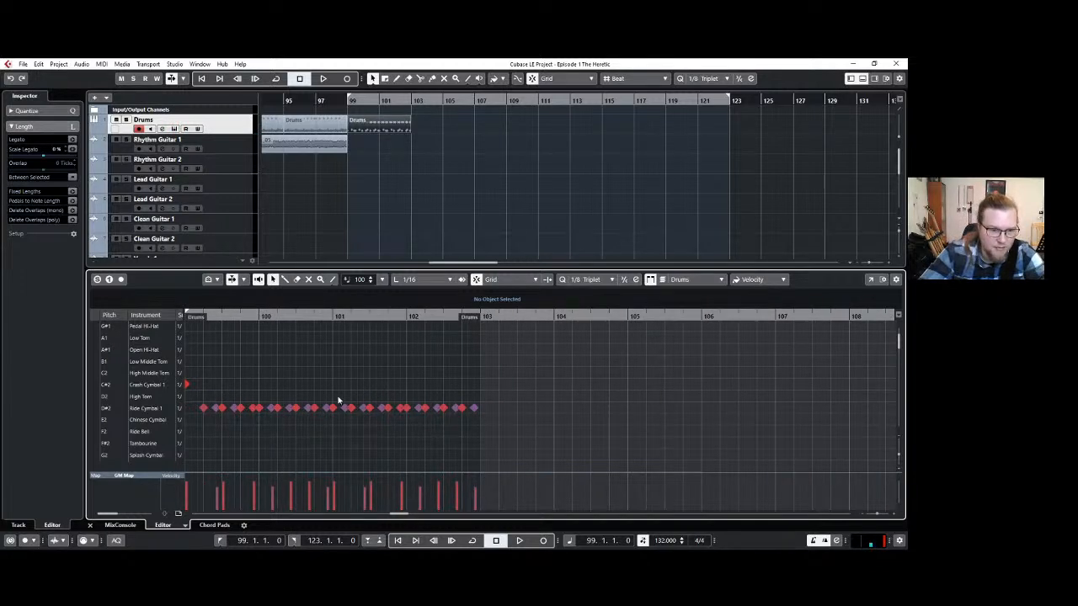
{"action": "scroll", "coordinate": [213, 380], "scroll_direction": "left", "scroll_amount": 3}
{"action": "left_click", "coordinate": [215, 382]}
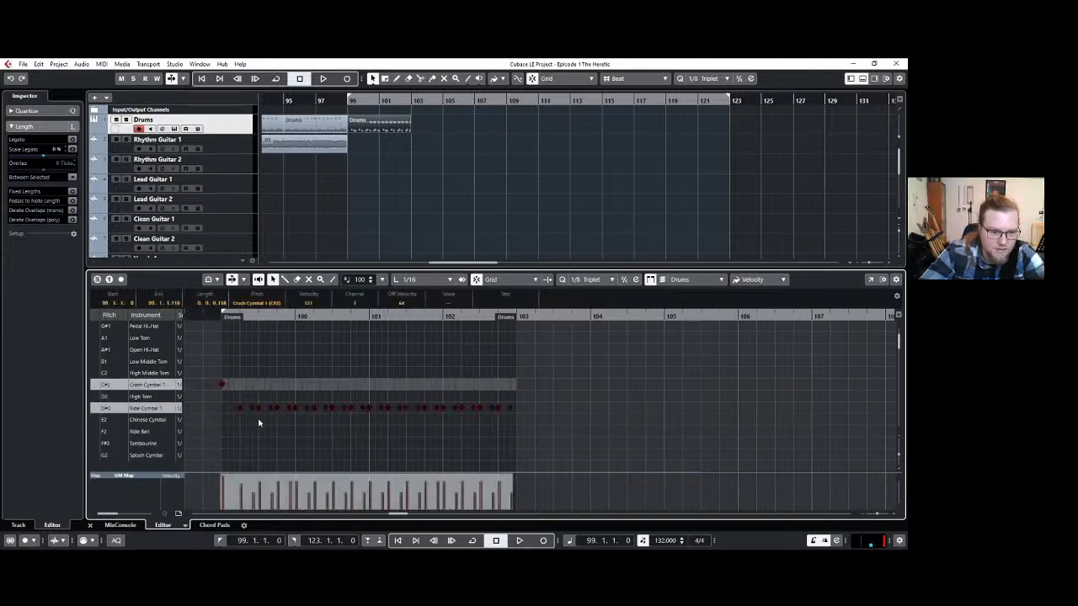
{"action": "left_click", "coordinate": [521, 416]}
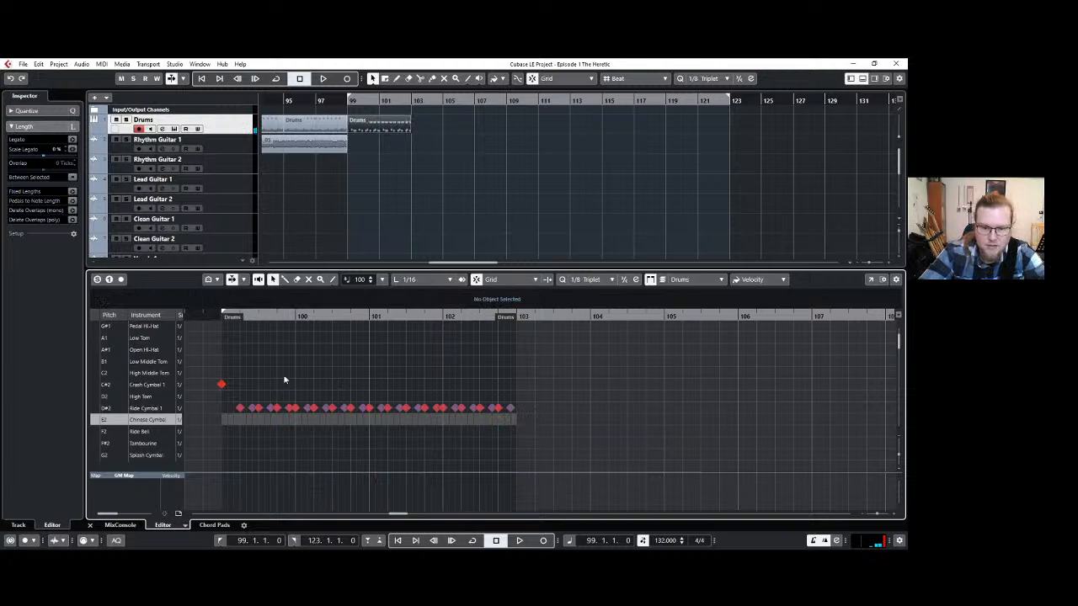
{"action": "left_click_drag", "start_coordinate": [521, 417], "coordinate": [234, 382]}
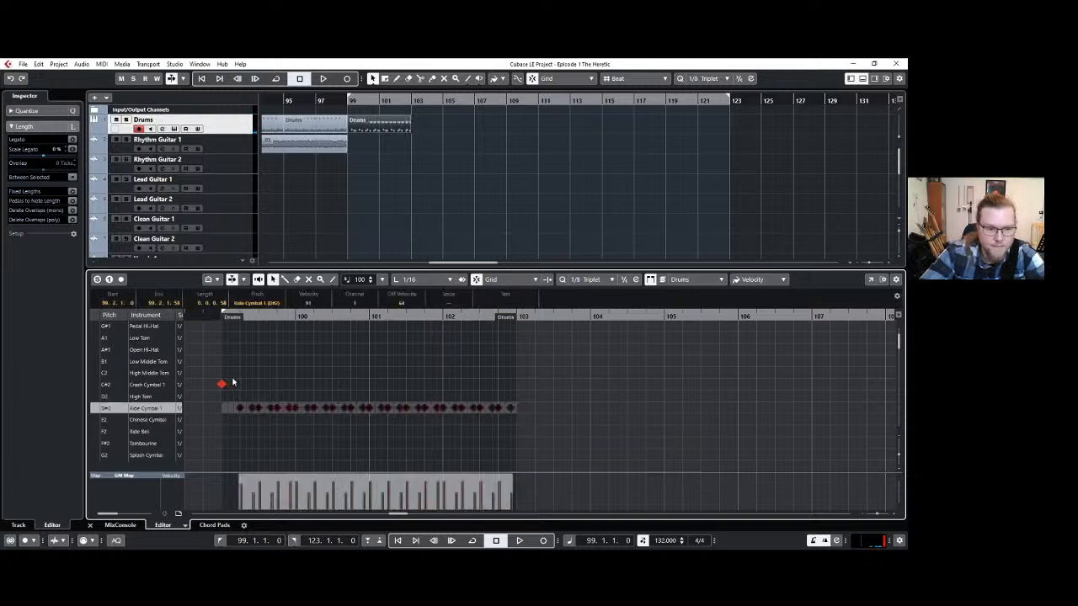
{"action": "scroll", "coordinate": [154, 390], "scroll_direction": "up", "scroll_amount": 2}
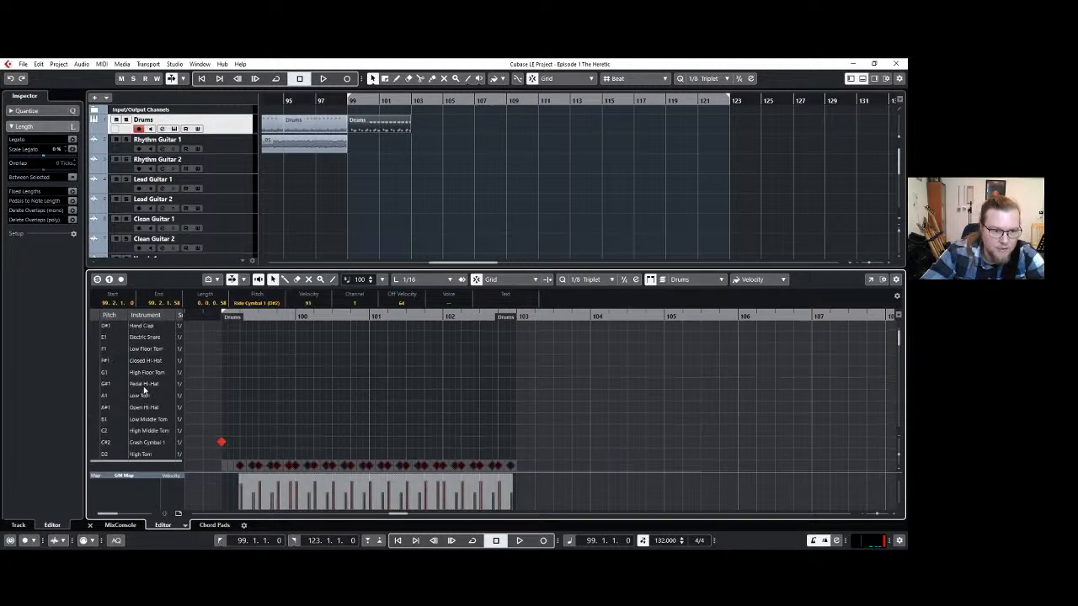
{"action": "scroll", "coordinate": [143, 389], "scroll_direction": "down", "scroll_amount": 1}
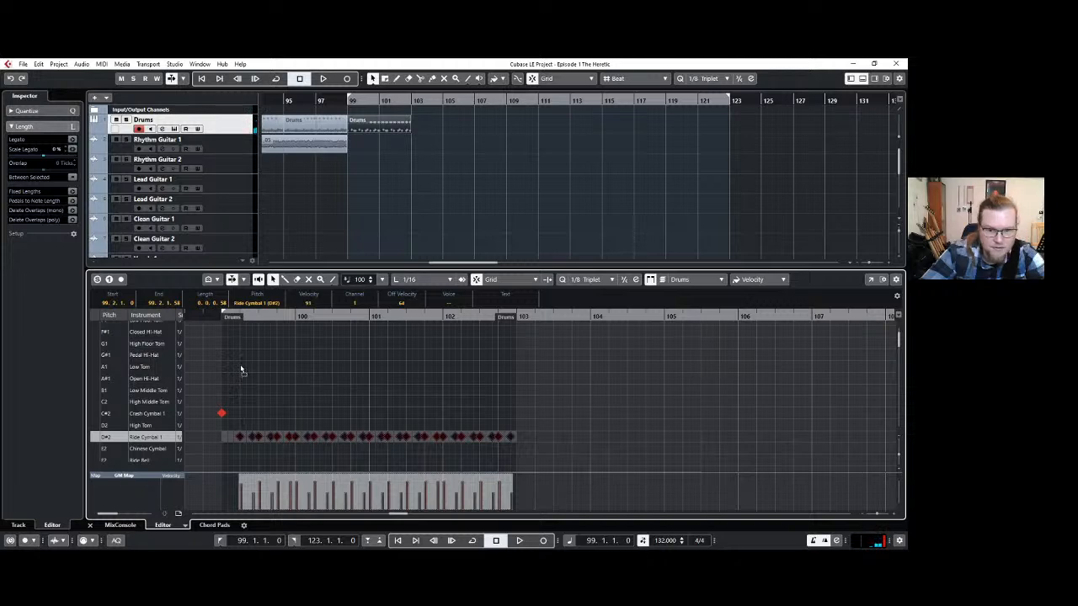
{"action": "left_click_drag", "start_coordinate": [241, 437], "coordinate": [243, 367]}
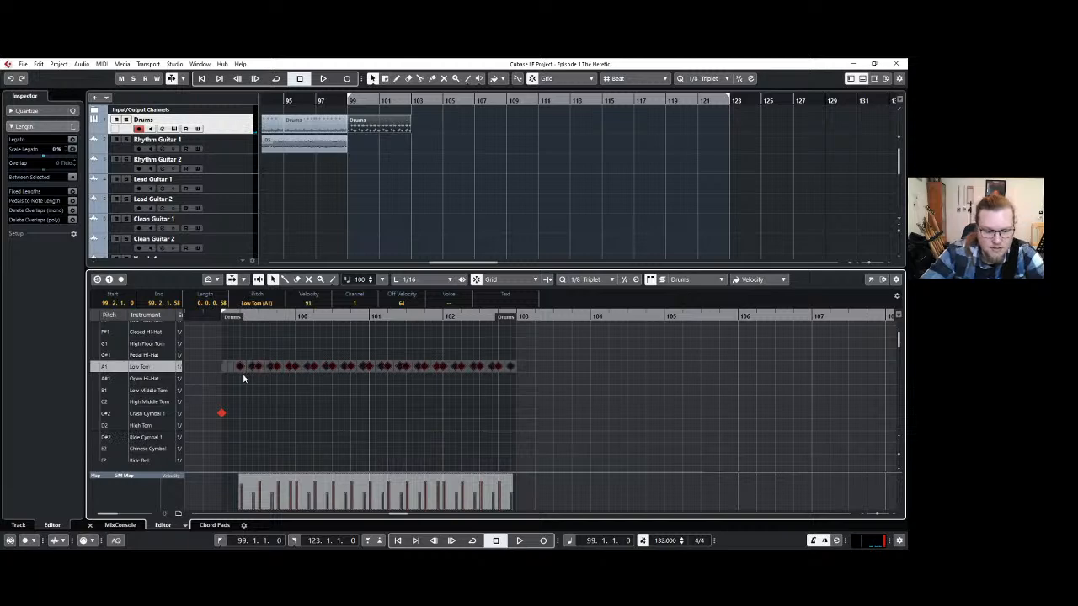
{"action": "key", "text": "ctrl+z"}
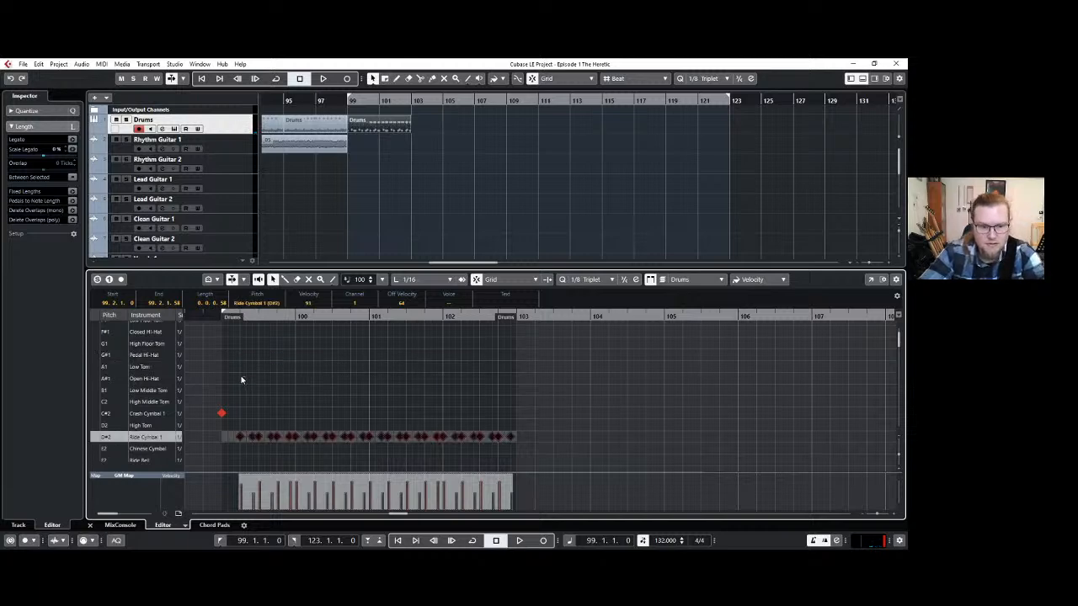
{"action": "key", "text": "ctrl+shift+z"}
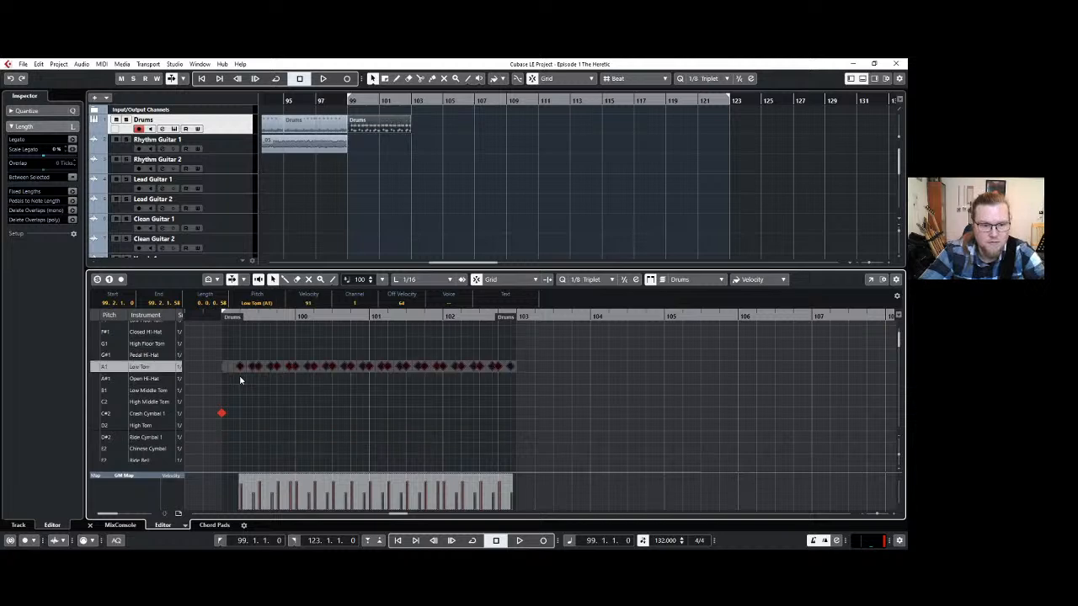
Move the opening Crash Cymbal 1 note at bar 99 to Low Tom (A1), play the clip and close the drum editor.
{"action": "left_click", "coordinate": [221, 414]}
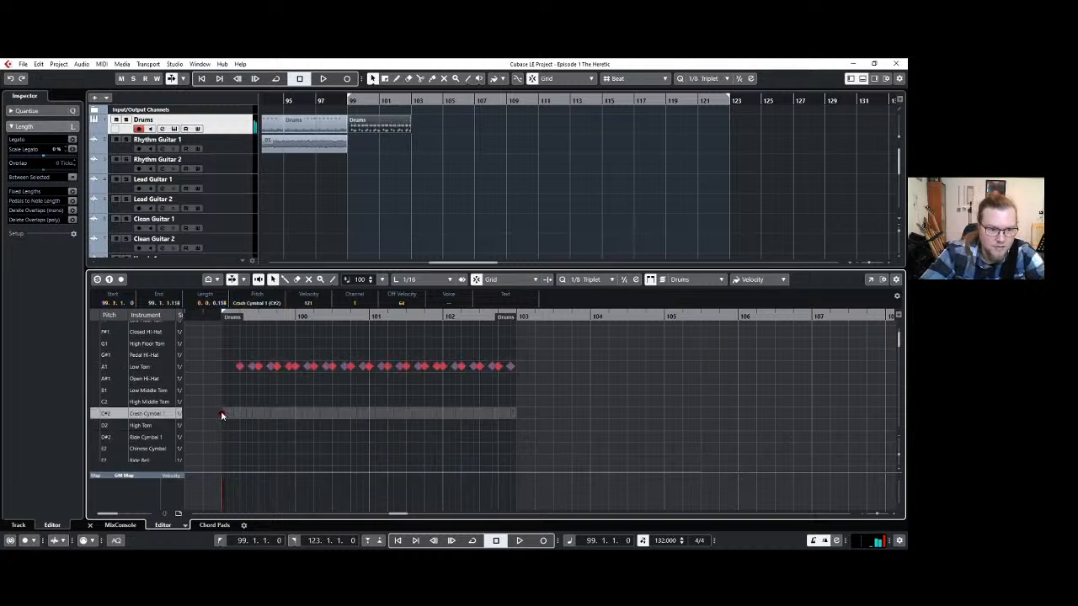
{"action": "left_click", "coordinate": [220, 368]}
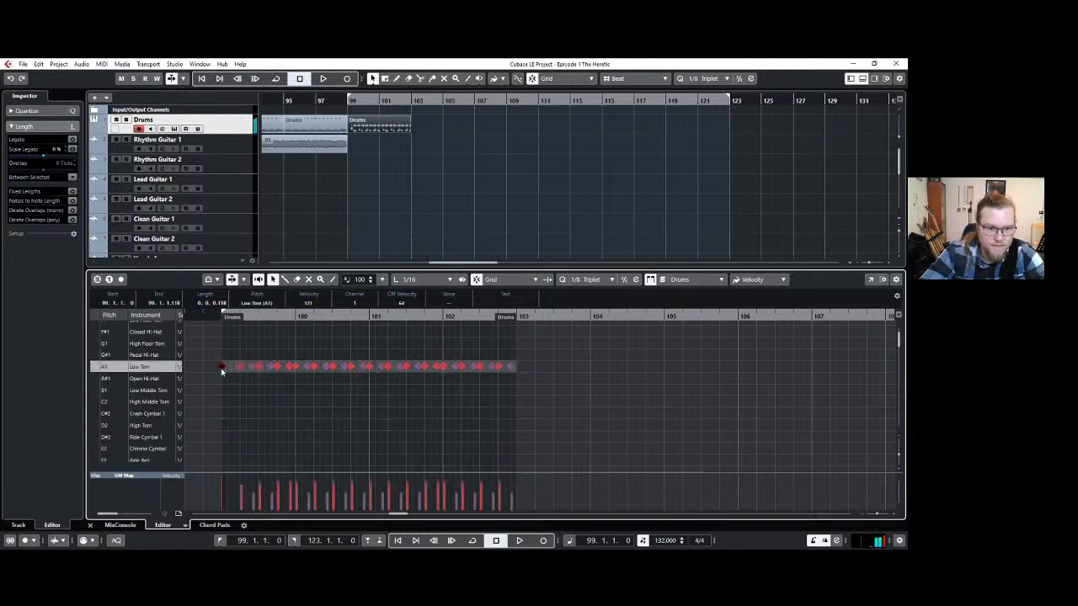
{"action": "key", "text": "space"}
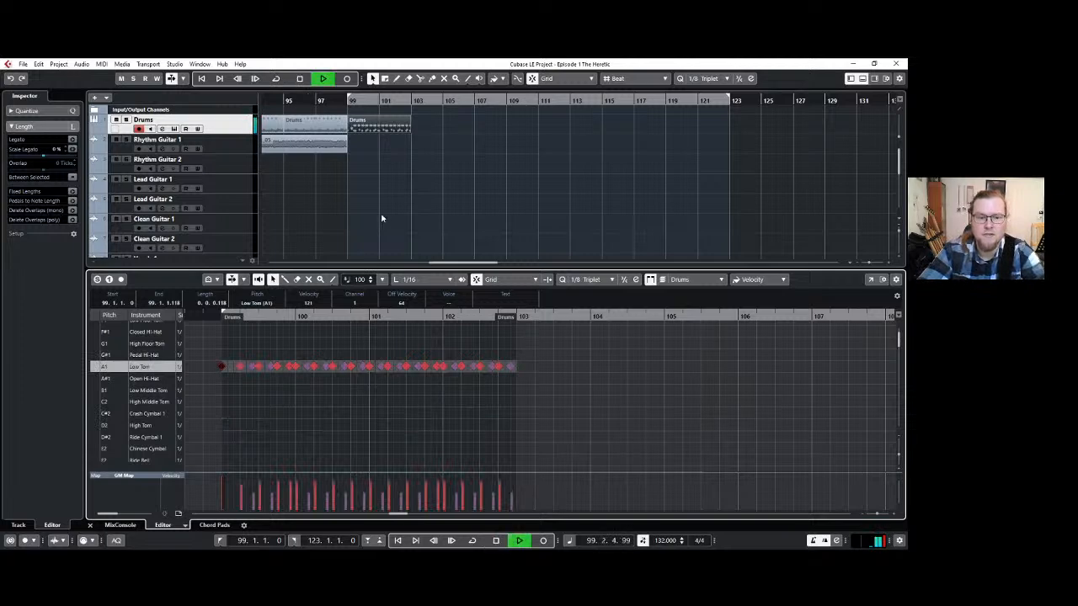
{"action": "left_click", "coordinate": [862, 78]}
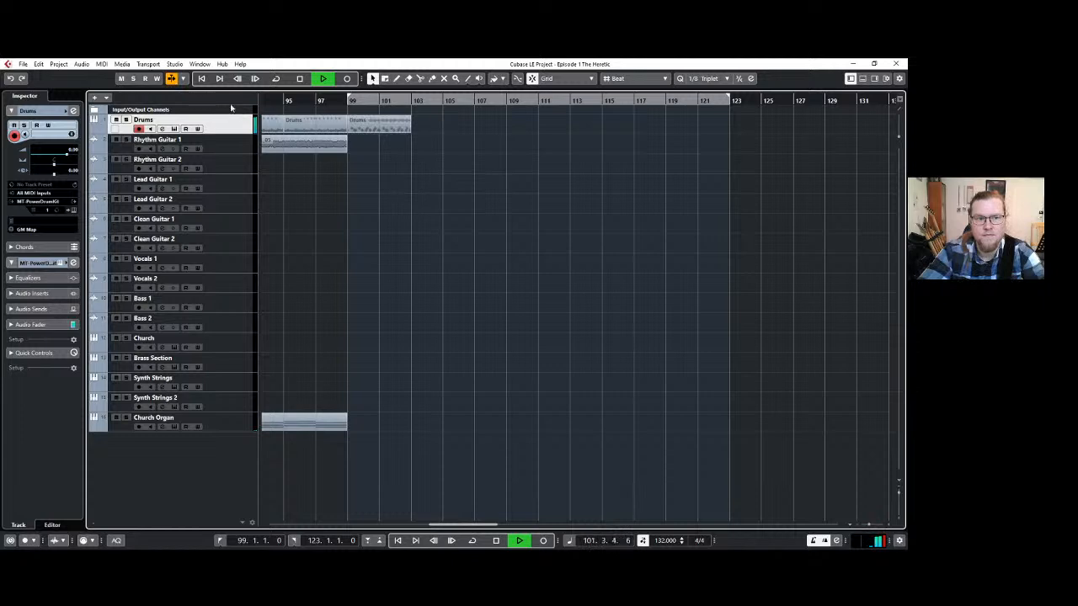
{"action": "key", "text": "space"}
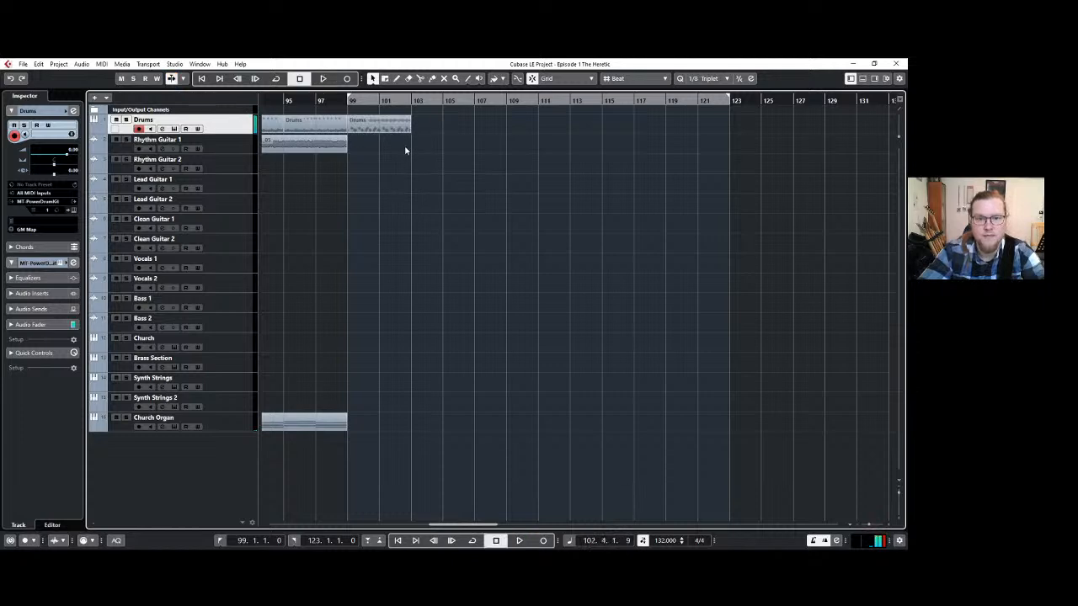
Repeat the four-bar tom clip from bar 99 three more times on the Drums track, filling it up to bar 115.
{"action": "key", "text": "h"}
{"action": "key", "text": "g"}
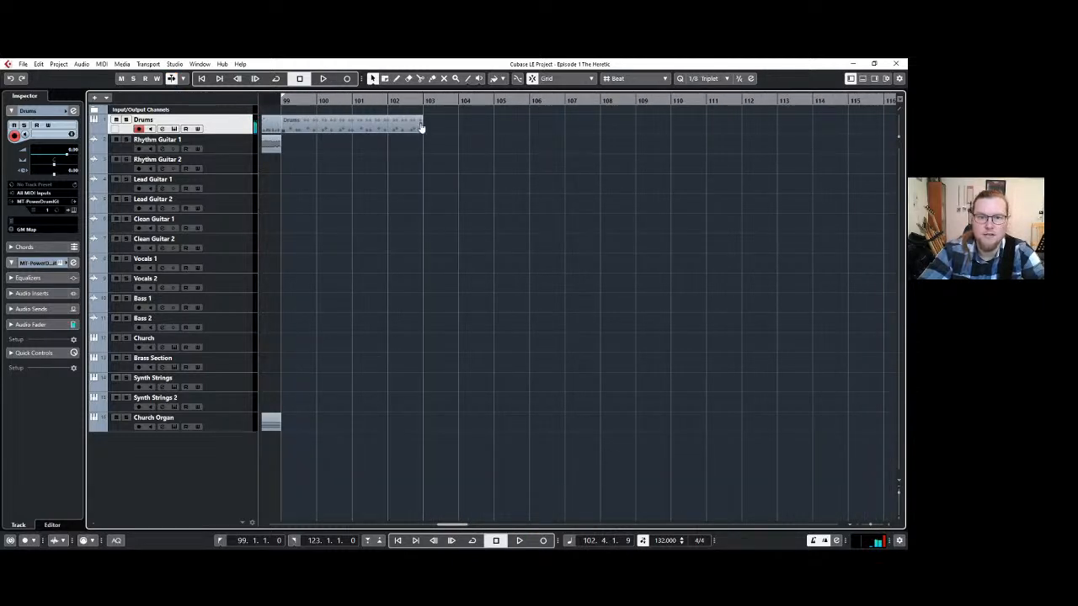
{"action": "left_click_drag", "start_coordinate": [422, 126], "coordinate": [723, 129]}
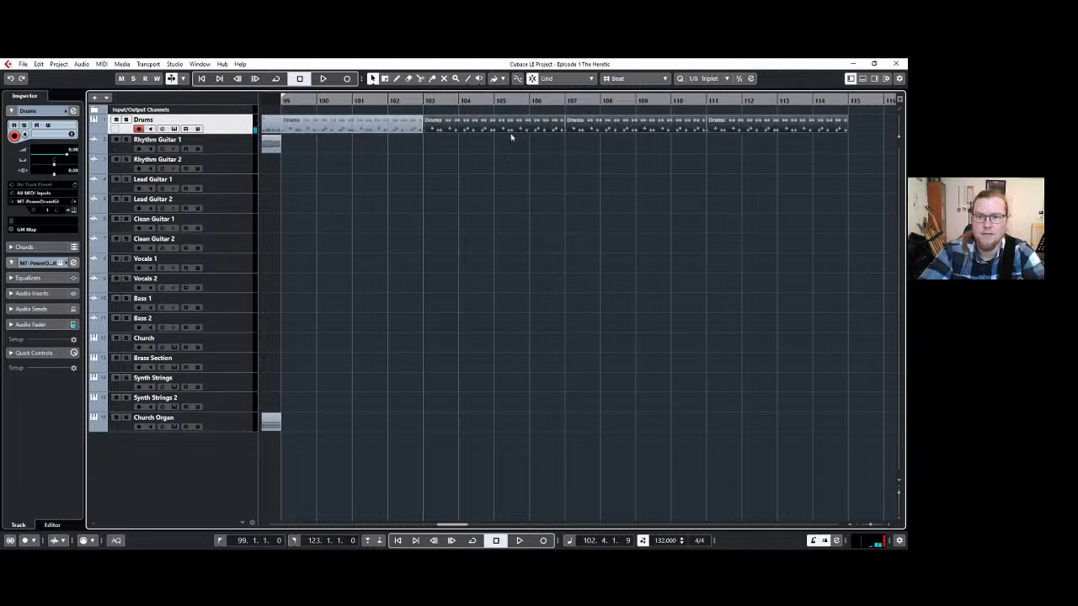
{"action": "left_click", "coordinate": [284, 101]}
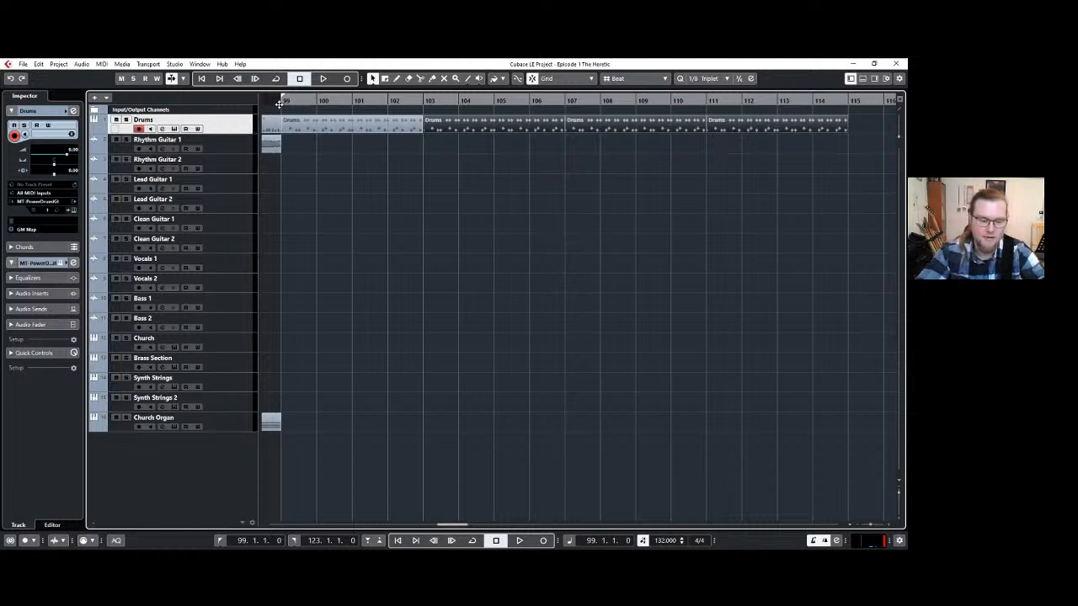
{"action": "left_click", "coordinate": [348, 80]}
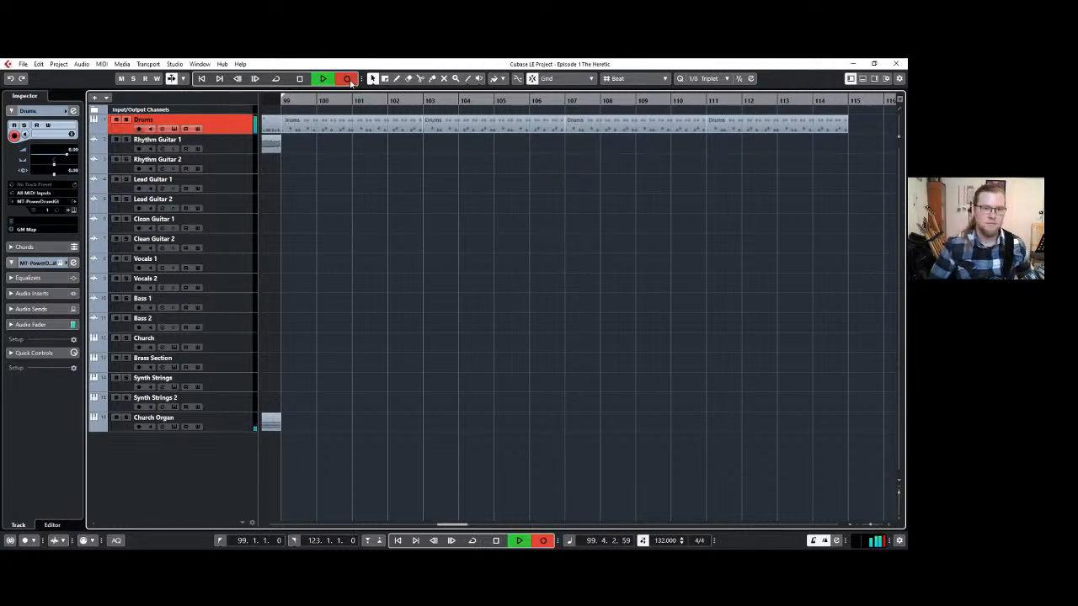
{"action": "key", "text": "space"}
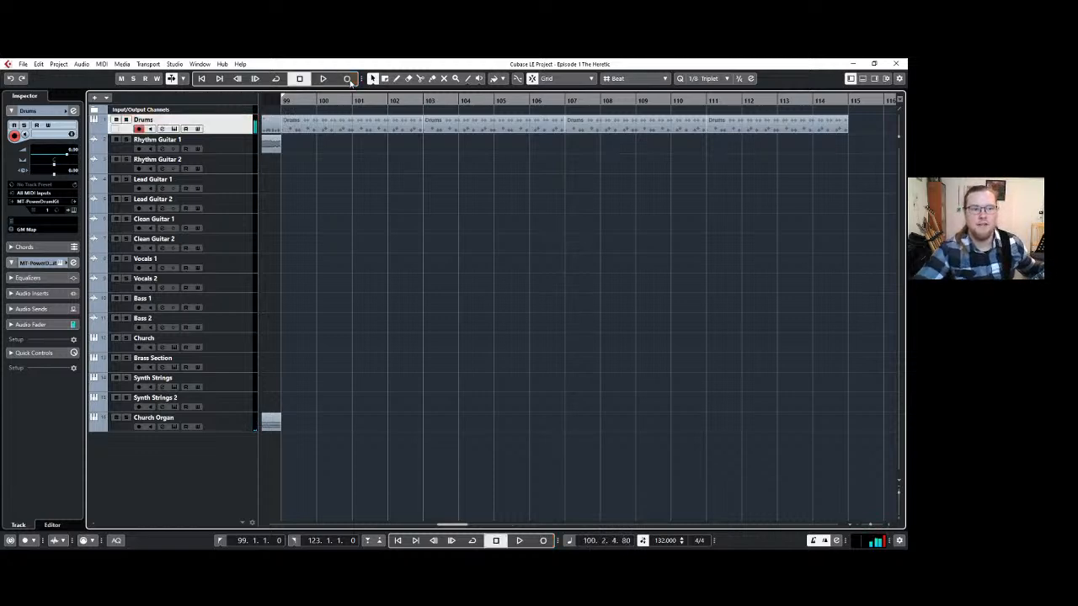
Record a riff on the Rhythm Guitar 1 track from bar 99 and trim the end of the recording to bar 107.
{"action": "left_click", "coordinate": [229, 145]}
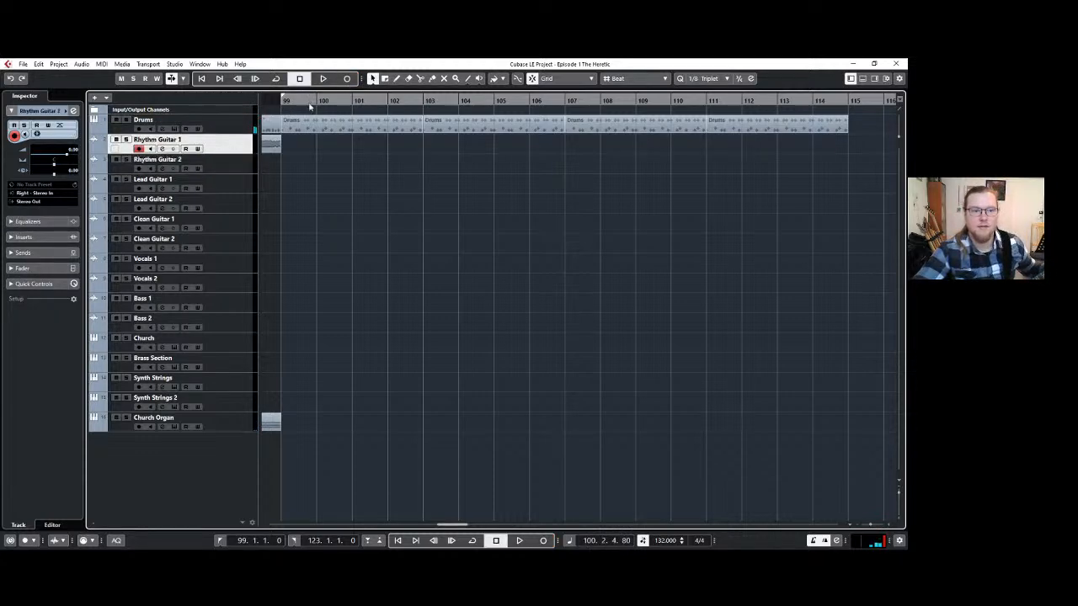
{"action": "left_click", "coordinate": [347, 79]}
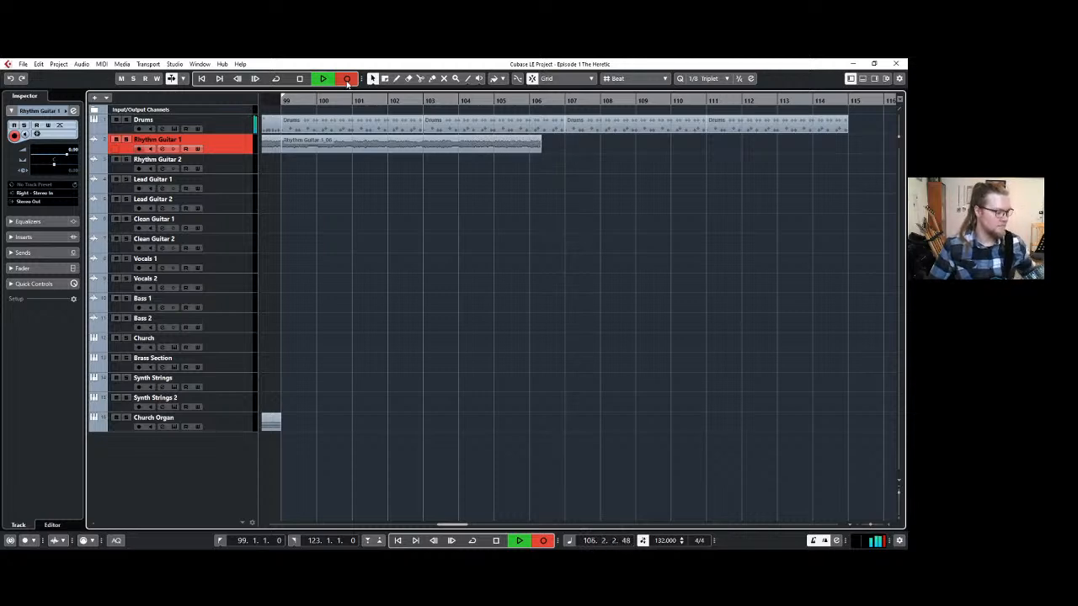
{"action": "key", "text": "space"}
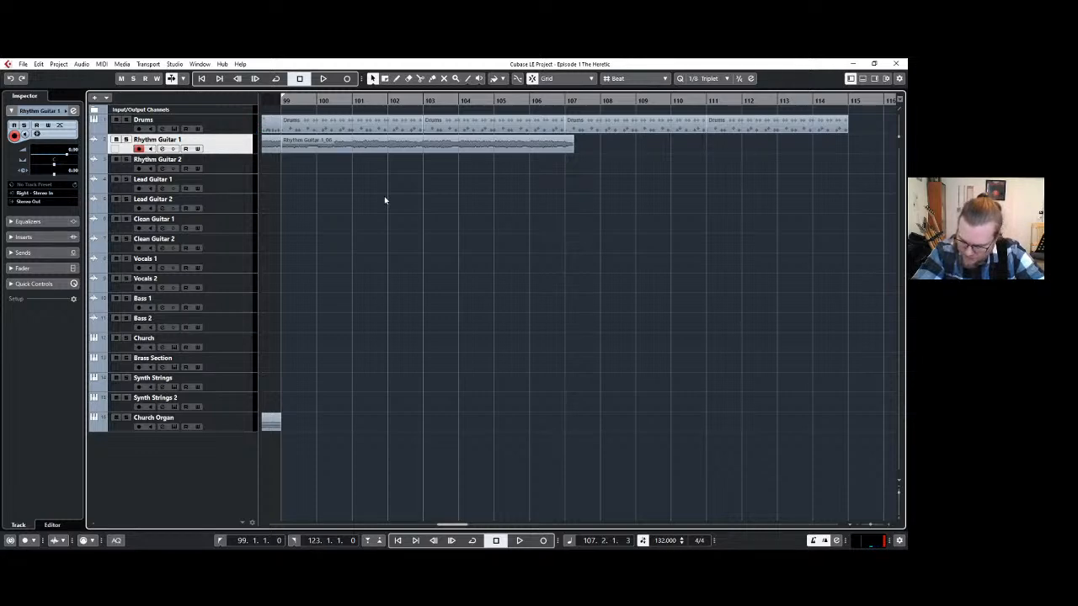
{"action": "scroll", "coordinate": [385, 200], "scroll_direction": "down", "scroll_amount": 2}
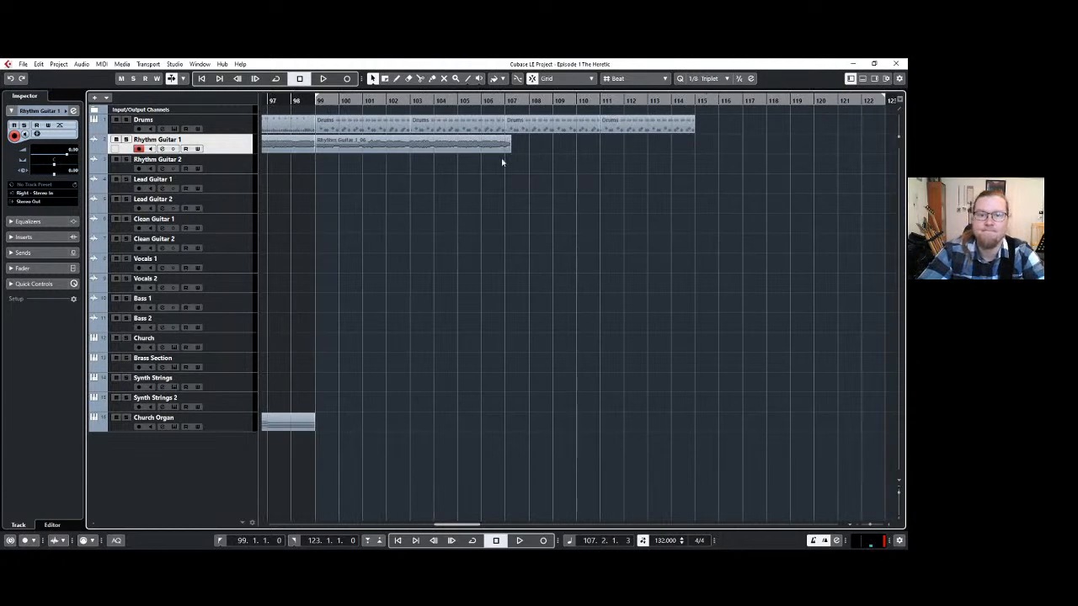
{"action": "left_click_drag", "start_coordinate": [511, 150], "coordinate": [505, 150]}
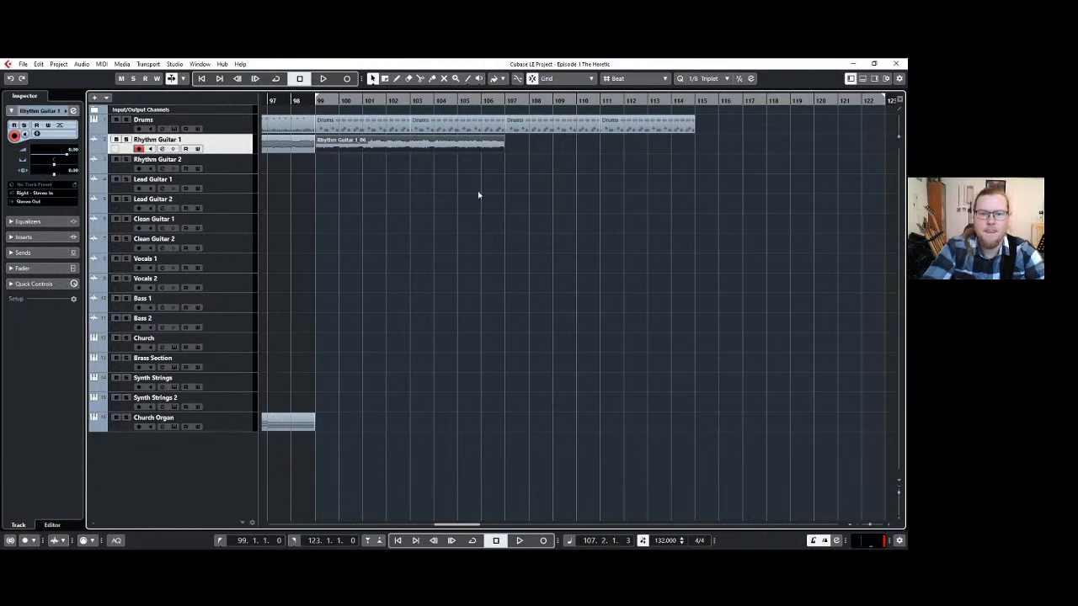
Play the new rhythm guitar recording with the drums from bar 99 up to bar 107.
{"action": "left_click", "coordinate": [315, 102]}
{"action": "key", "text": "space"}
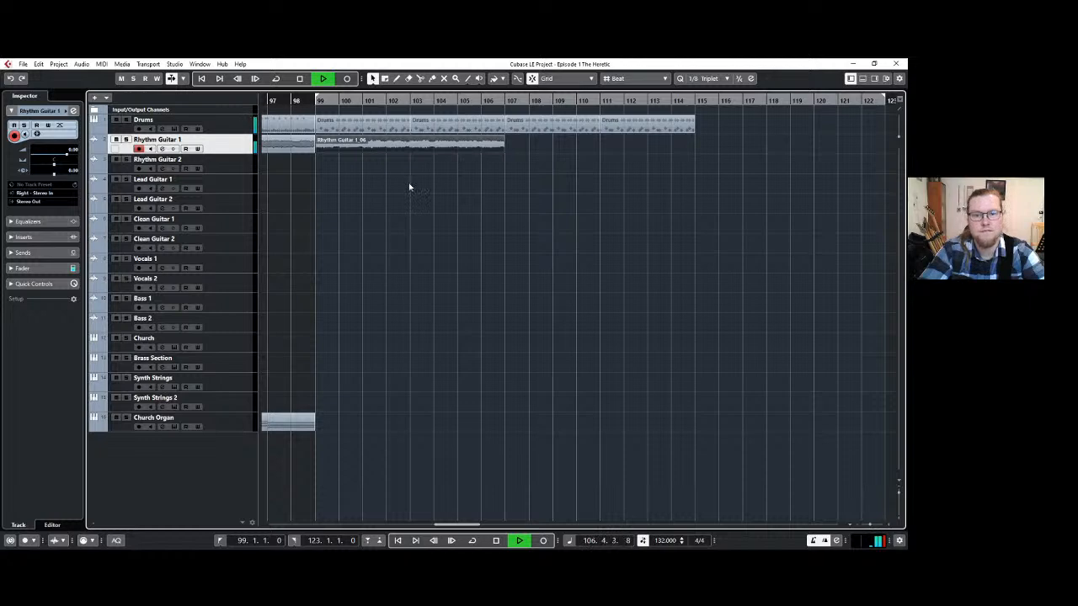
{"action": "key", "text": "space"}
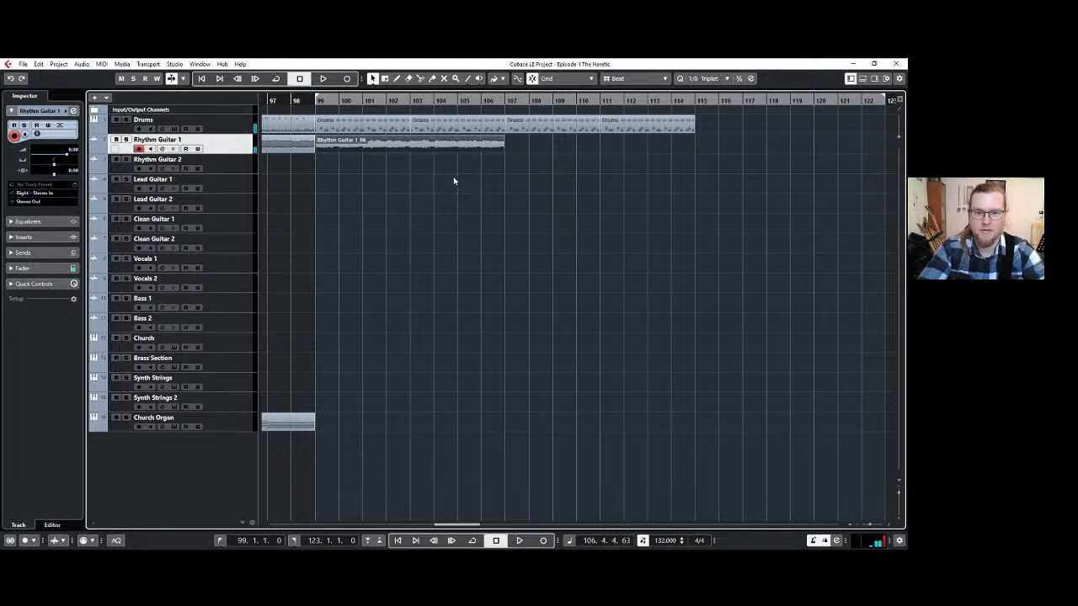
Split the Rhythm Guitar 1 recording at bar 103 and delete its first four bars.
{"action": "key", "text": "3"}
{"action": "left_click", "coordinate": [411, 147]}
{"action": "key", "text": "1"}
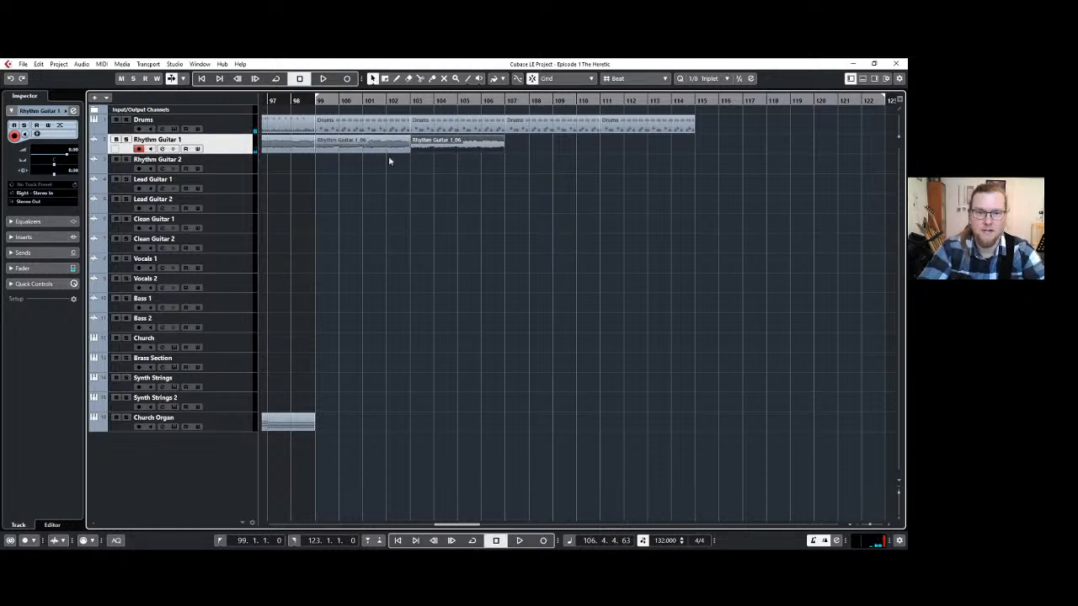
{"action": "left_click", "coordinate": [386, 147]}
{"action": "key", "text": "Delete"}
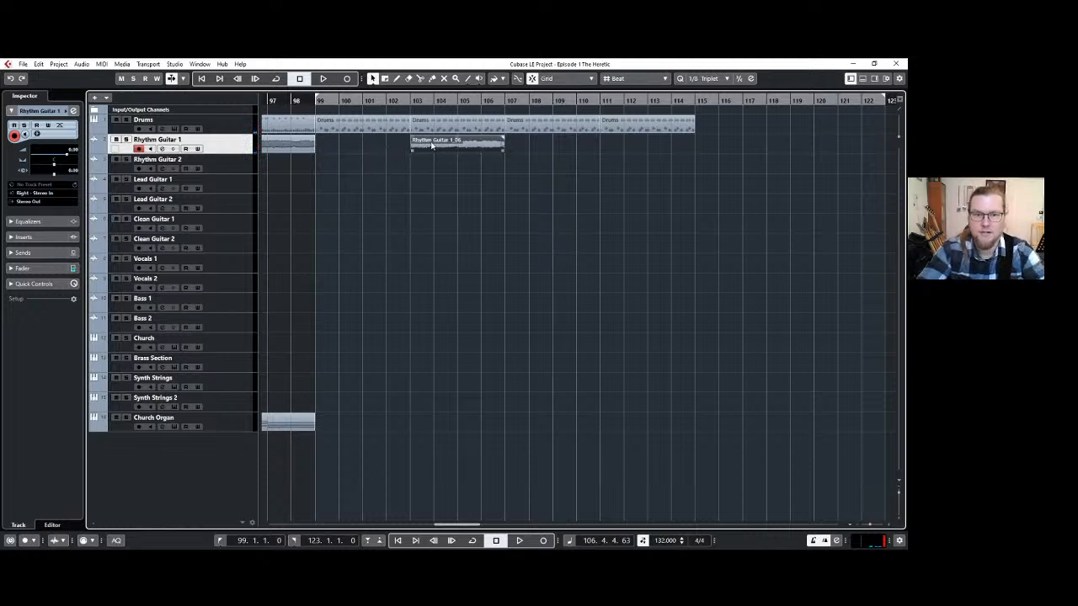
Move the remaining four-bar Rhythm Guitar 1 clip to bar 99 and repeat it up to bar 115.
{"action": "left_click_drag", "start_coordinate": [431, 145], "coordinate": [339, 141]}
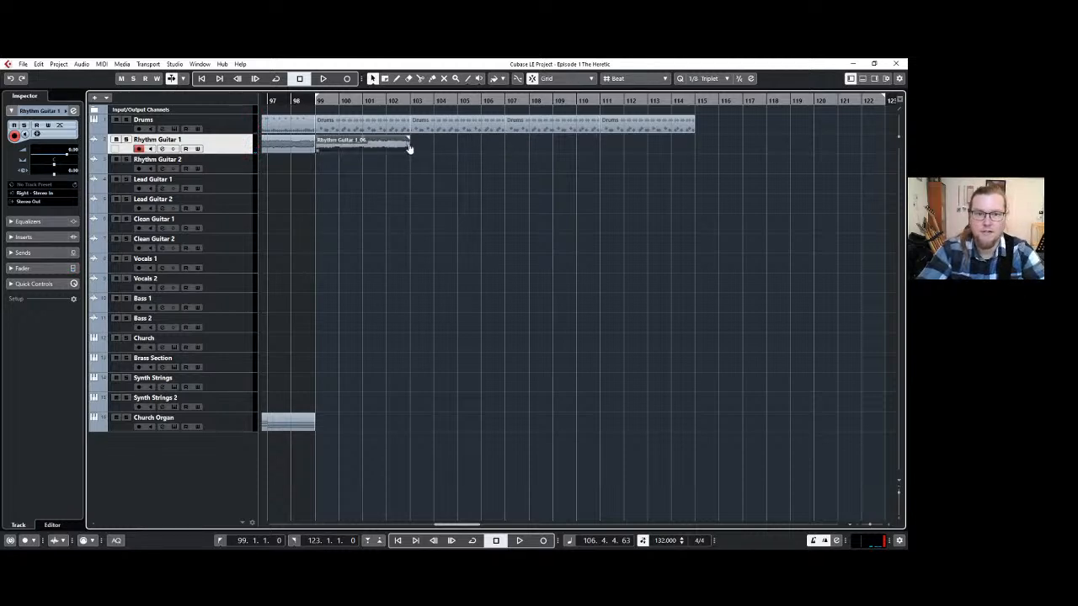
{"action": "left_click_drag", "start_coordinate": [409, 148], "coordinate": [653, 145]}
{"action": "left_click", "coordinate": [534, 202]}
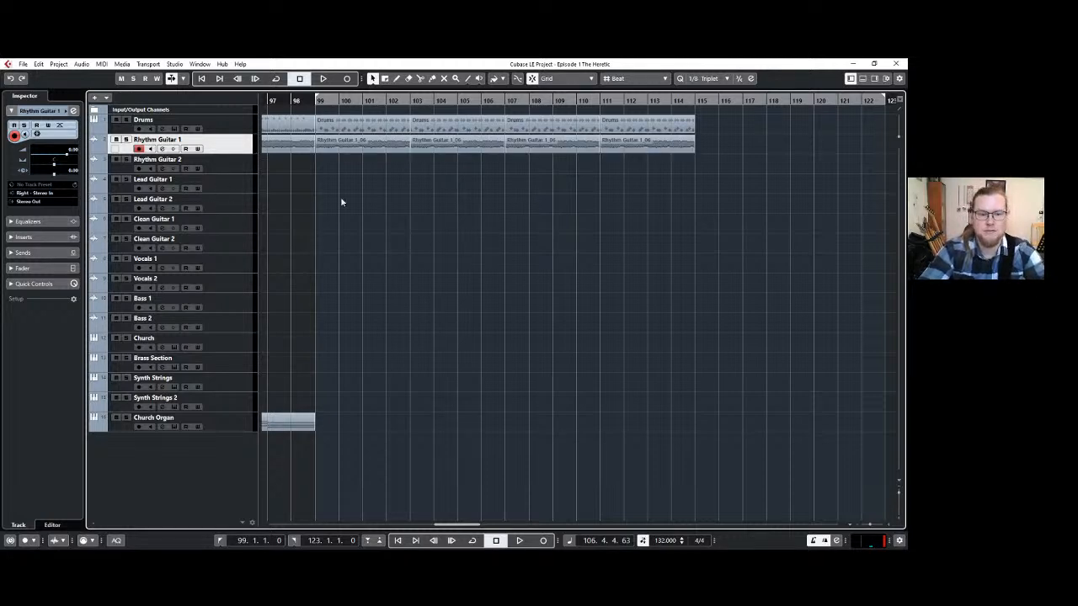
Record a lead part on the Lead Guitar 1 track from bar 99 to about bar 113.
{"action": "left_click", "coordinate": [244, 187]}
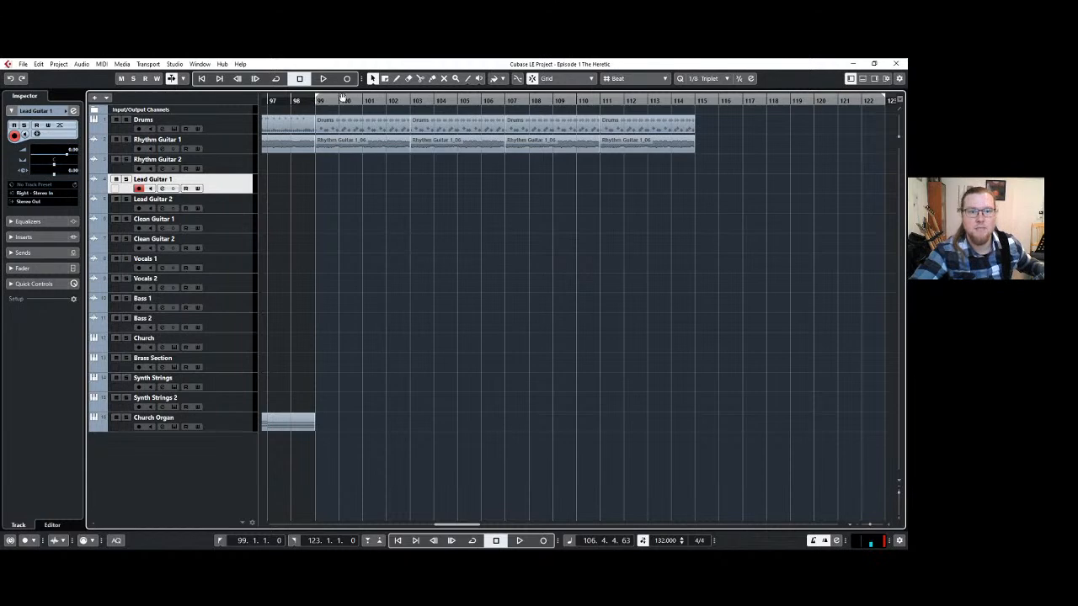
{"action": "left_click", "coordinate": [347, 78]}
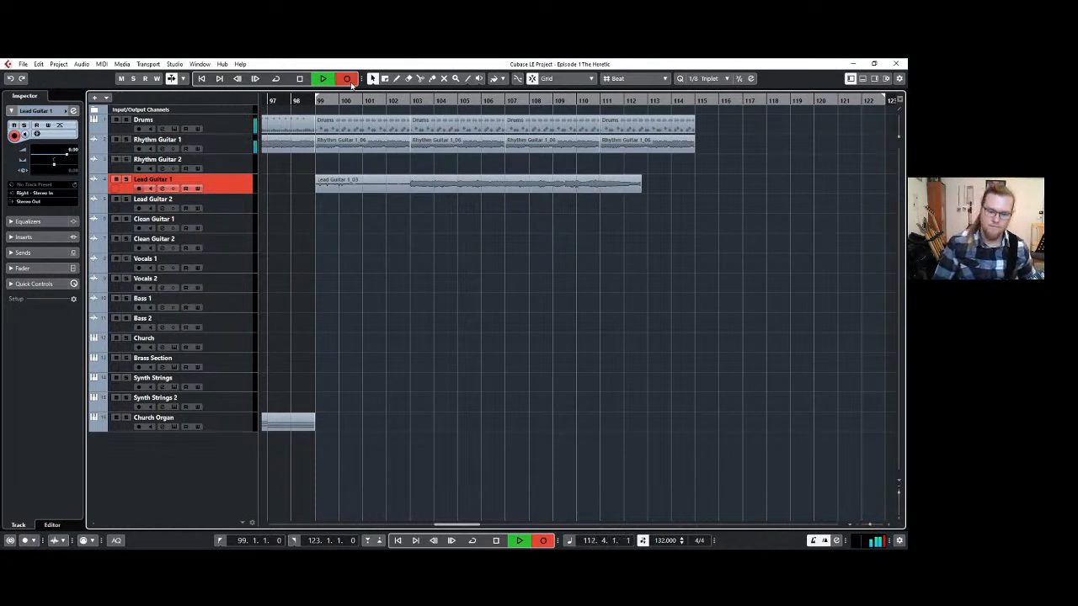
{"action": "key", "text": "space"}
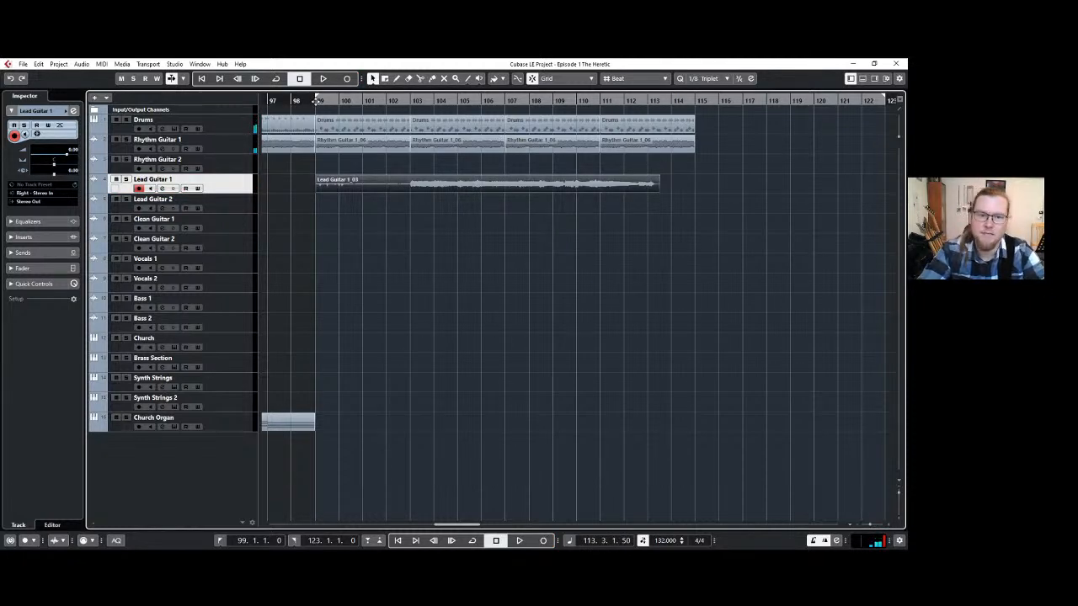
Start playback from bar 99 and trim the start of the Lead Guitar 1 recording to just before bar 103.
{"action": "left_click", "coordinate": [317, 100]}
{"action": "key", "text": "space"}
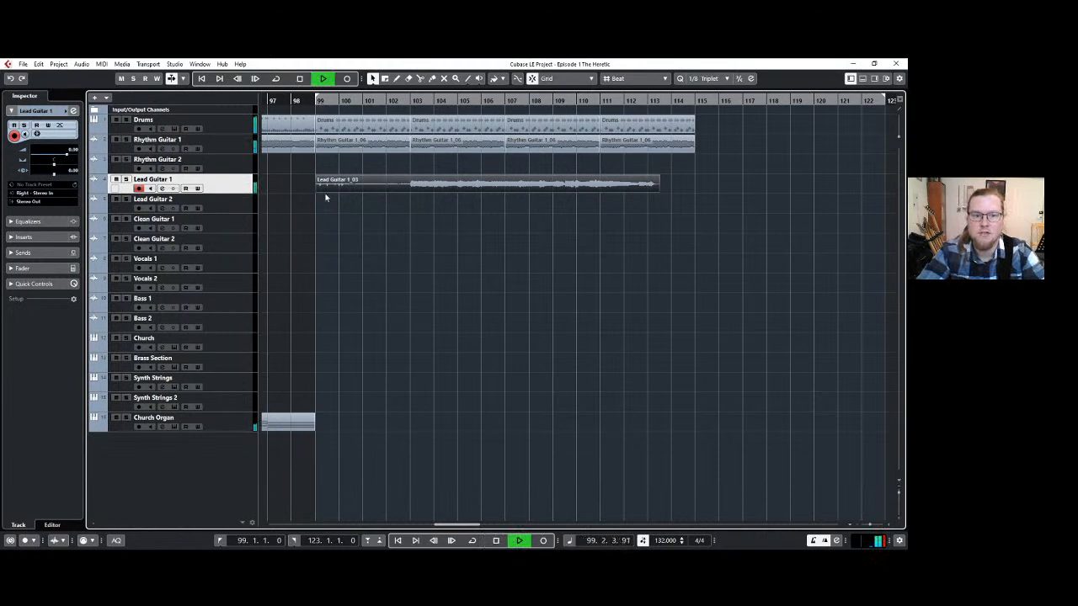
{"action": "left_click_drag", "start_coordinate": [318, 190], "coordinate": [392, 191]}
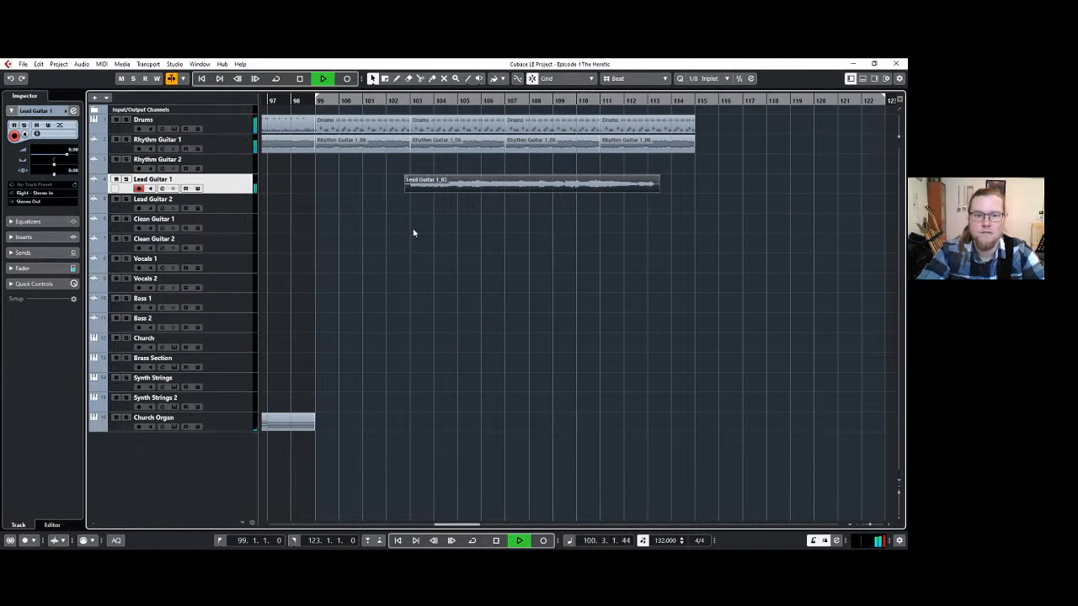
{"action": "left_click", "coordinate": [519, 187]}
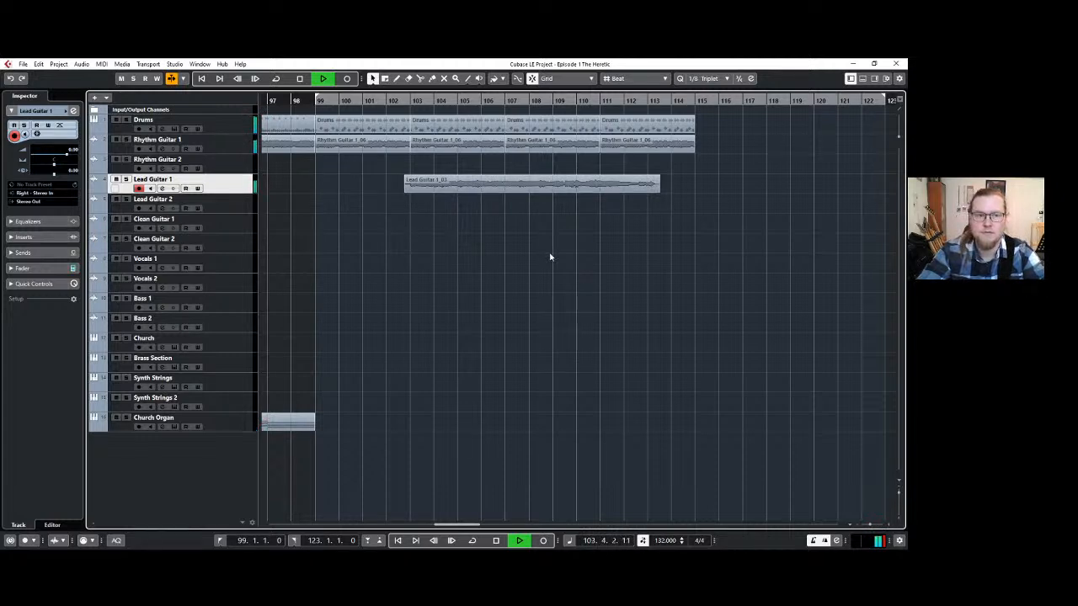
Listen to the lead guitar part against the rhythm guitar and drums through bar 113.
{"action": "key", "text": "f"}
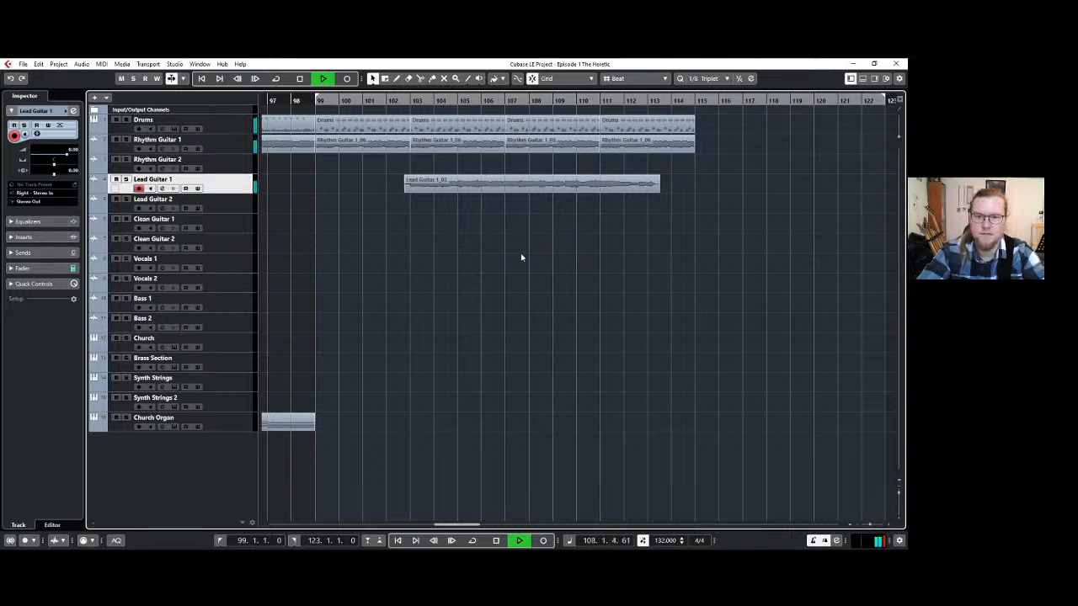
{"action": "key", "text": "g"}
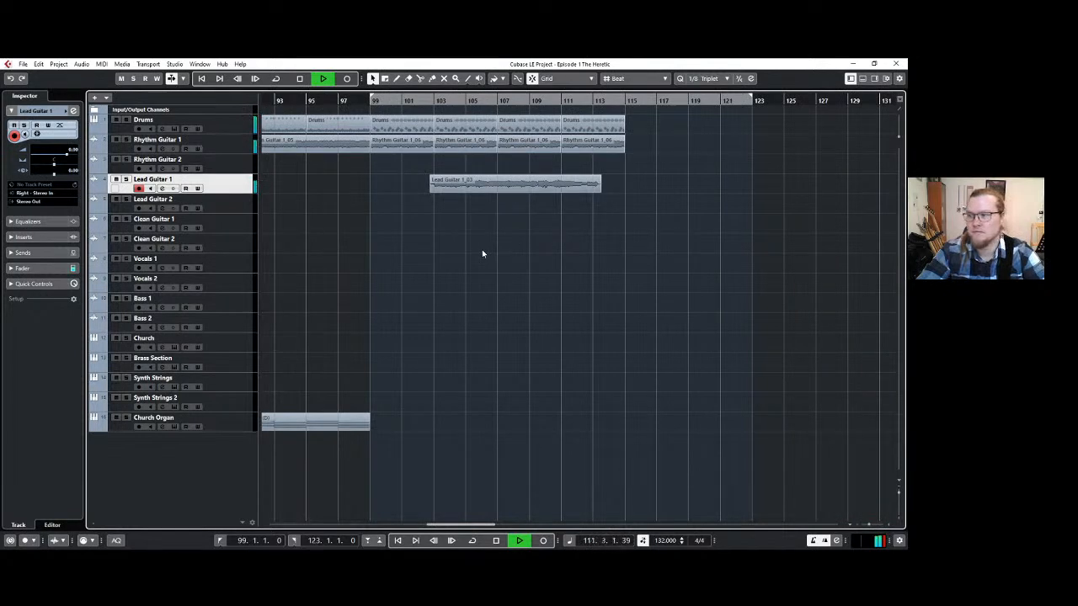
{"action": "scroll", "coordinate": [490, 256], "scroll_direction": "up", "scroll_amount": 3}
{"action": "scroll", "coordinate": [490, 256], "scroll_direction": "down", "scroll_amount": 1}
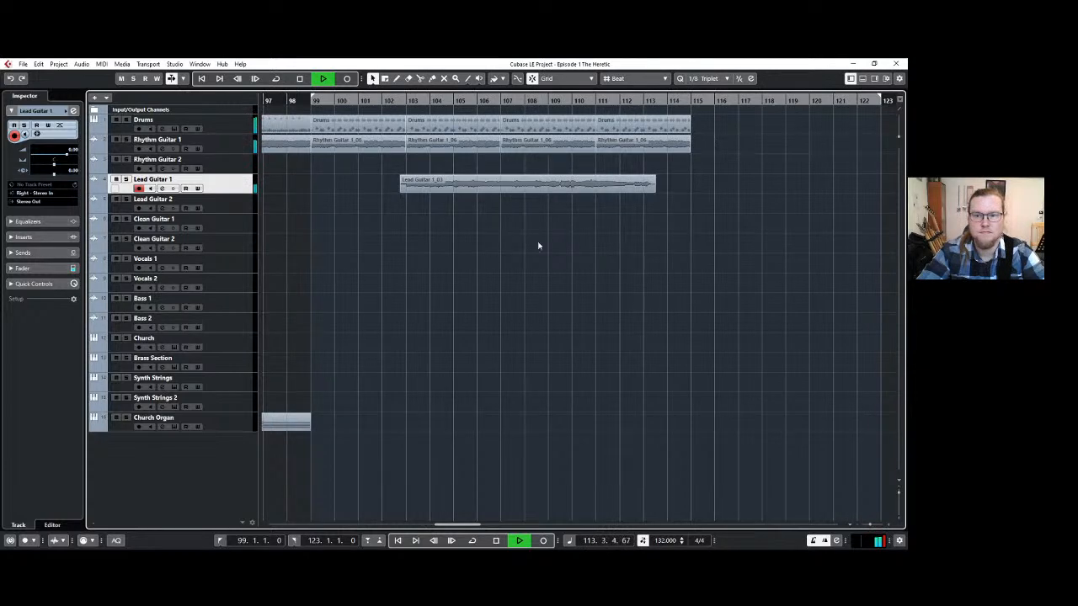
{"action": "key", "text": "space"}
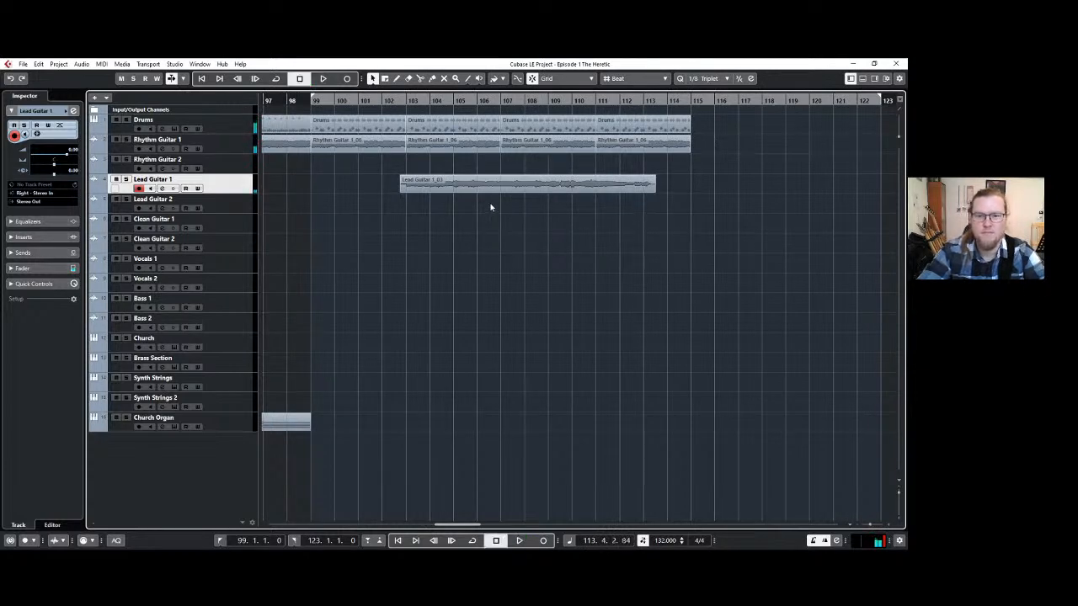
Select the trimmed Lead Guitar 1 clip and return the playback position to bar 99.
{"action": "left_click", "coordinate": [495, 194]}
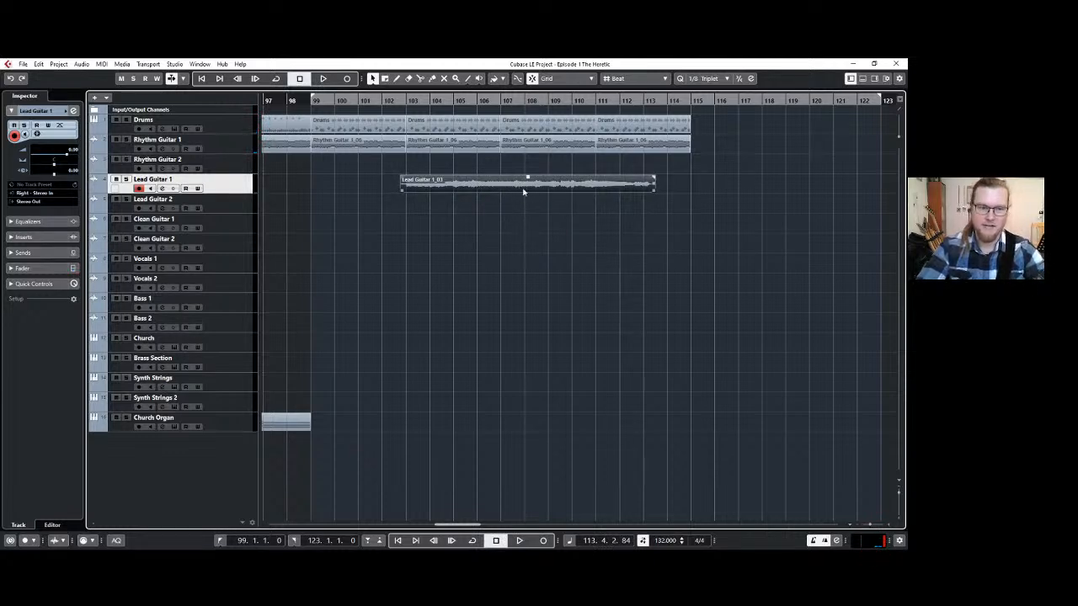
{"action": "left_click", "coordinate": [481, 198]}
{"action": "left_click", "coordinate": [484, 191]}
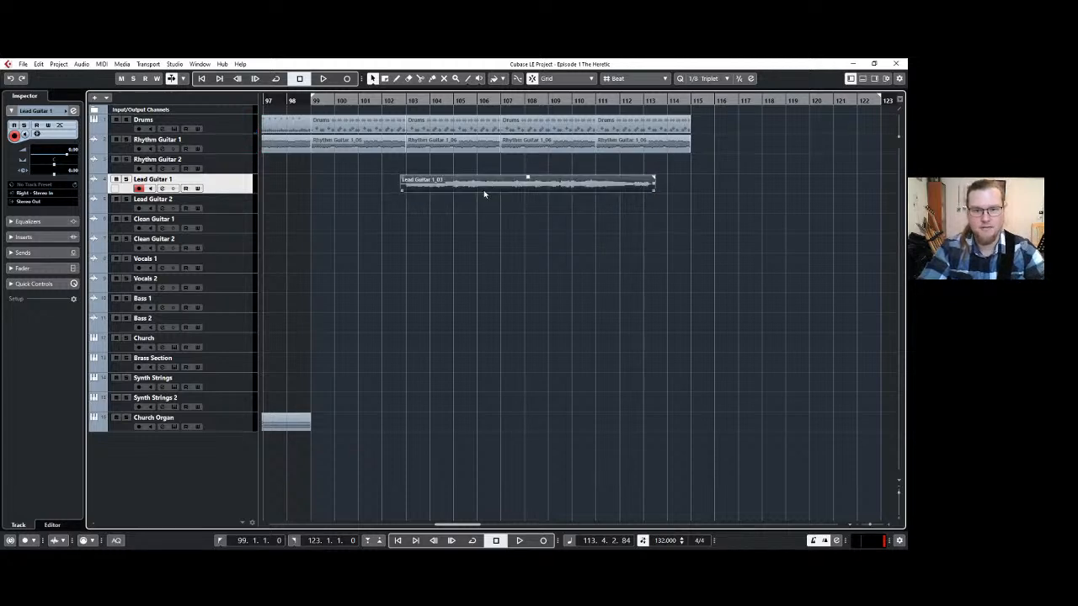
{"action": "scroll", "coordinate": [425, 305], "scroll_direction": "down", "scroll_amount": 2}
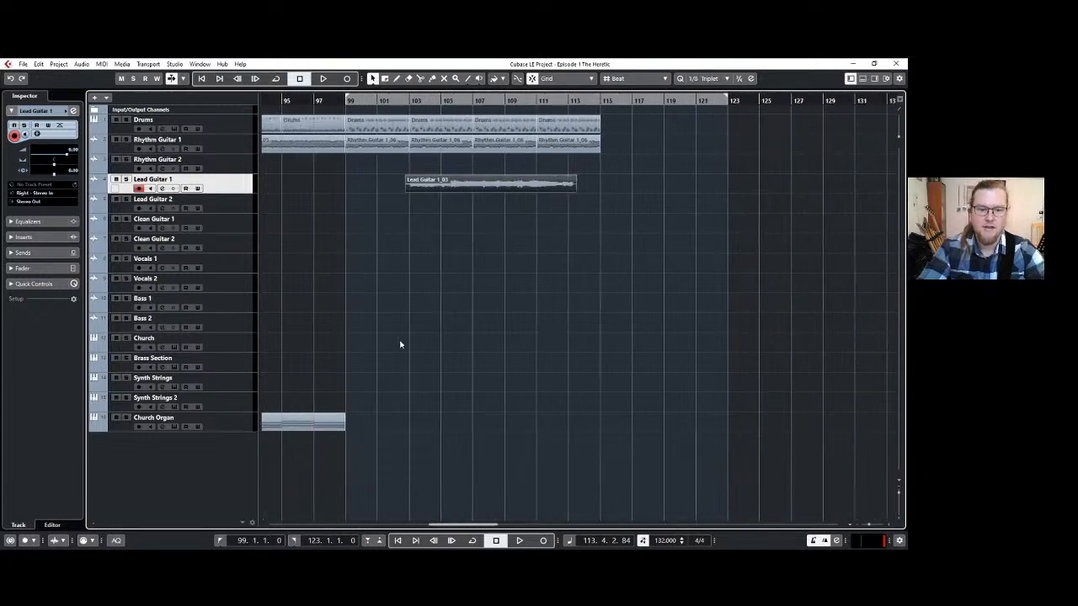
{"action": "left_click", "coordinate": [341, 99]}
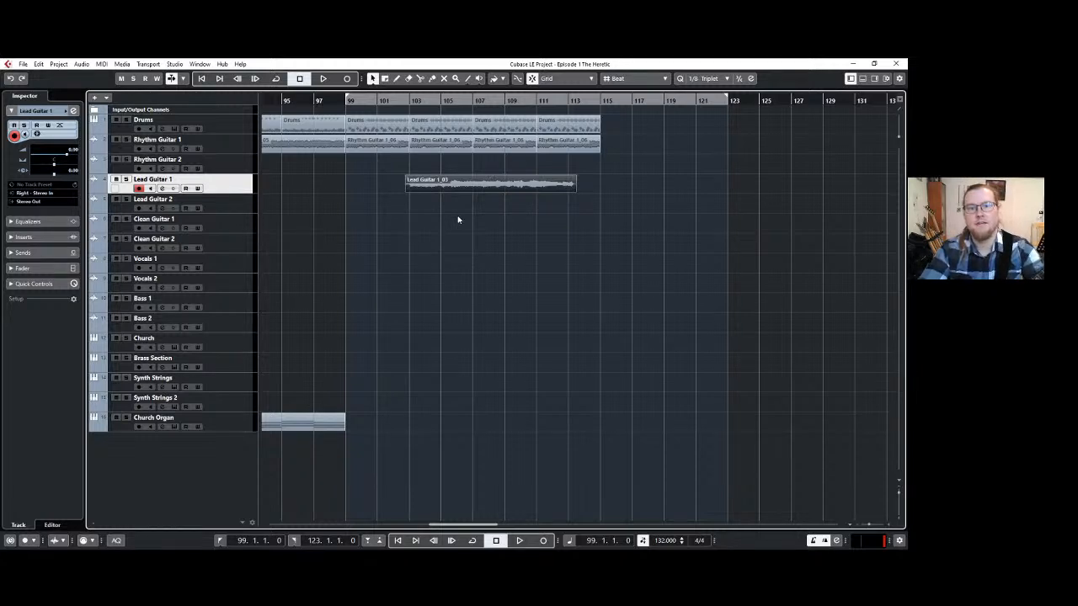
Deselect the lead guitar clip and select the Brass Section track for recording.
{"action": "left_click", "coordinate": [457, 219]}
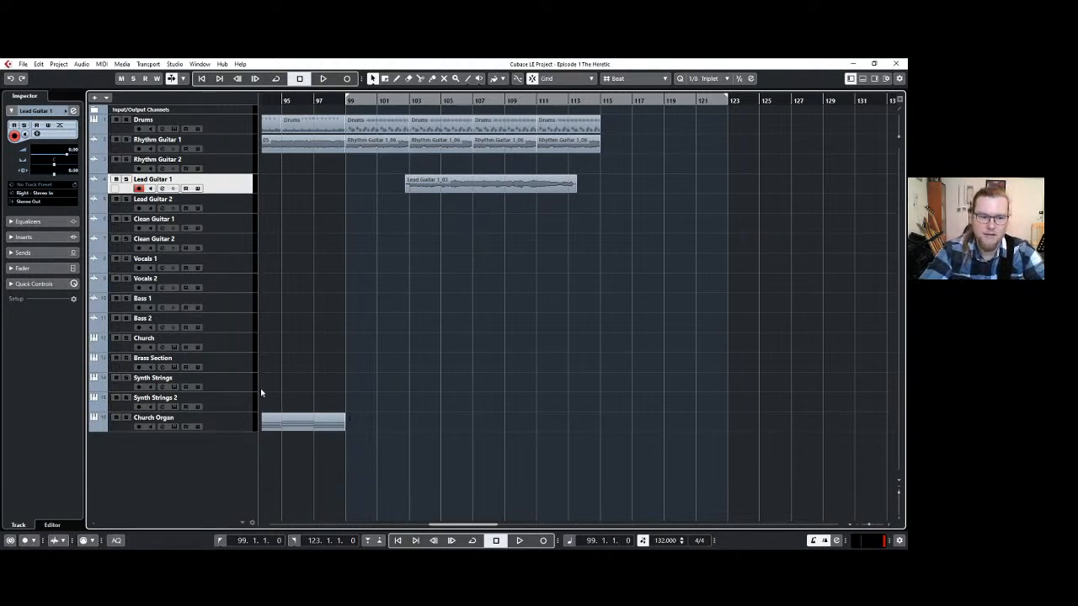
{"action": "left_click", "coordinate": [245, 364]}
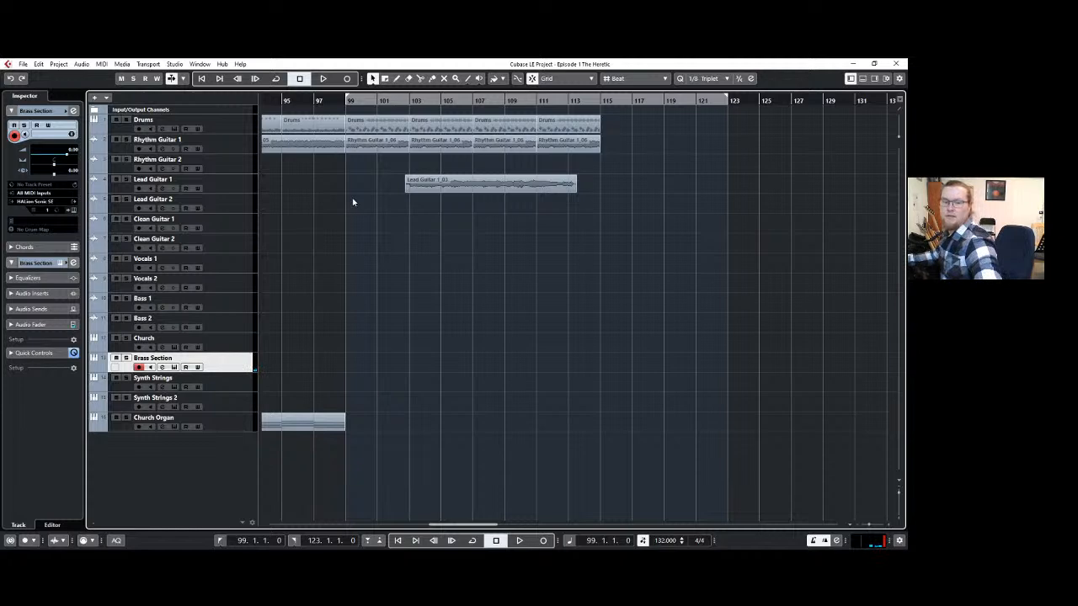
Try to record a brass part on the Brass Section track from bar 99 to about bar 115.
{"action": "key", "text": "KP_Multiply"}
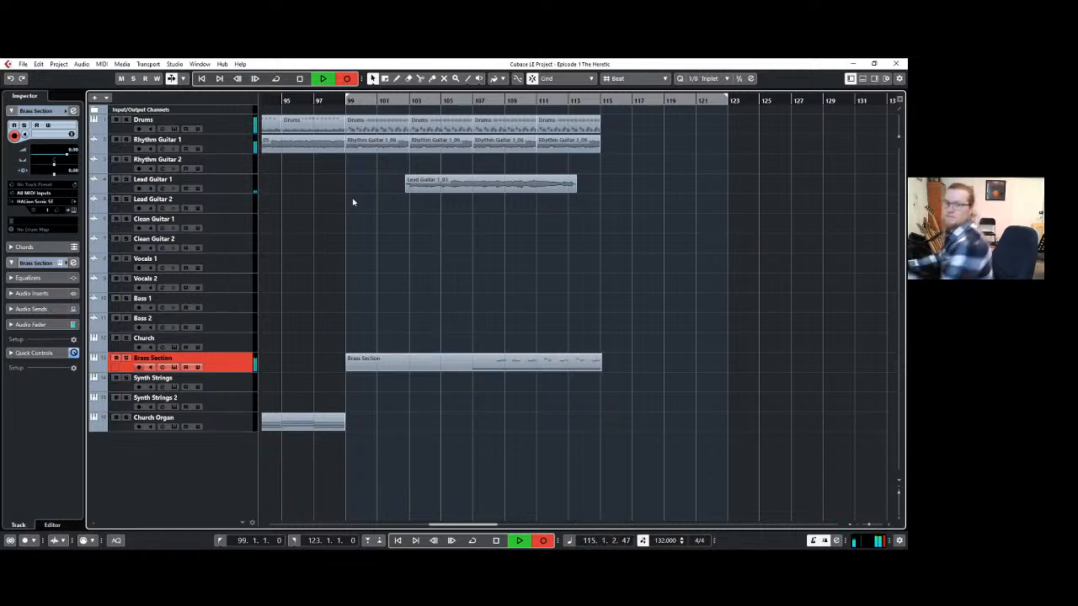
{"action": "key", "text": "space"}
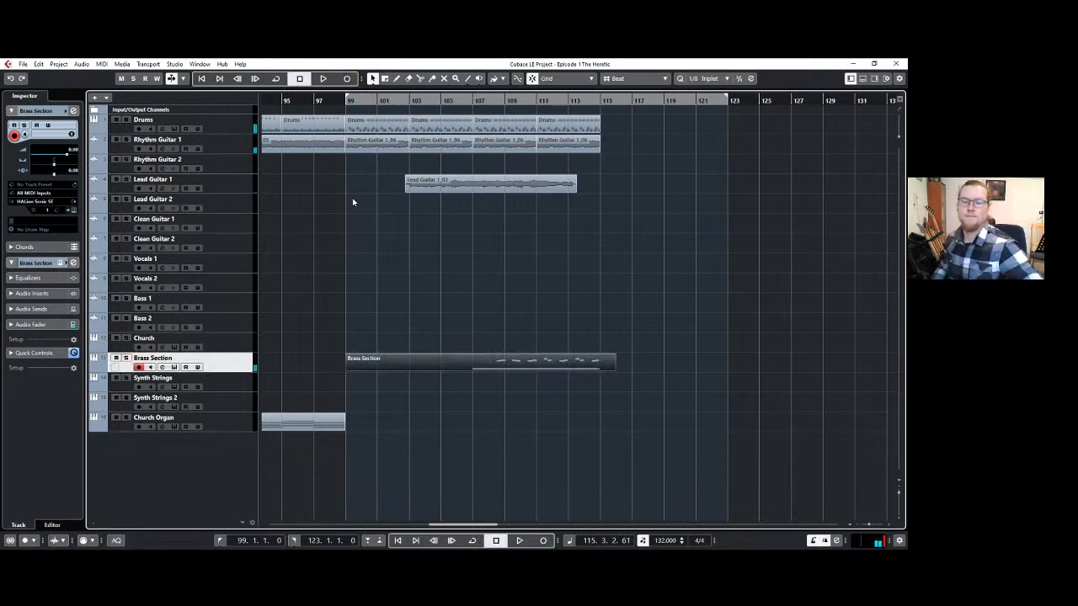
{"action": "key", "text": "ctrl+z"}
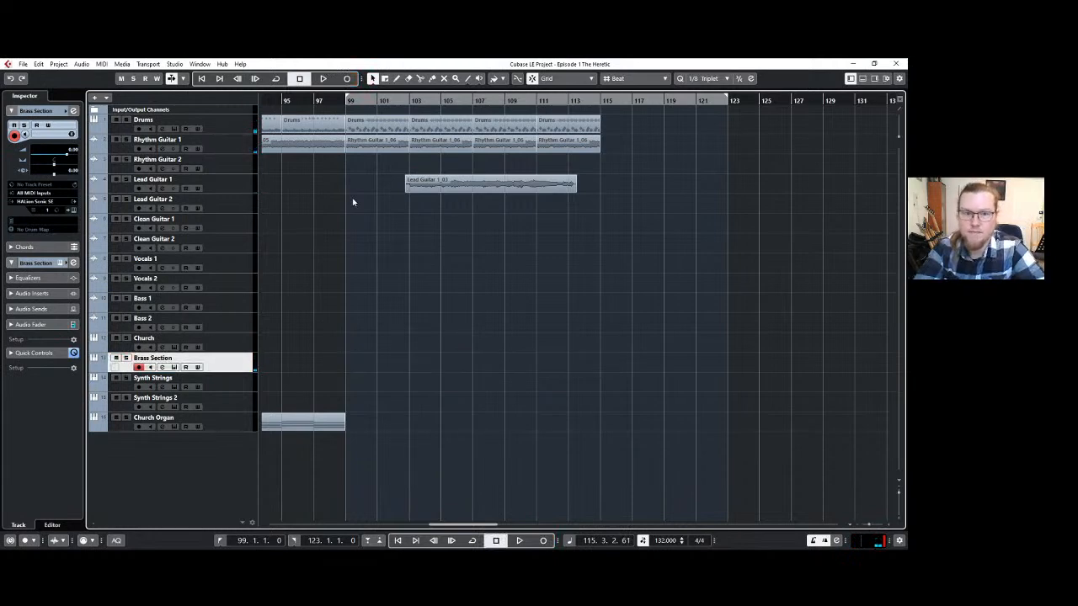
Record a brass part on the Brass Section track from bar 105 to about bar 115 and trim its start to bar 107.
{"action": "left_click_drag", "start_coordinate": [348, 98], "coordinate": [440, 99]}
{"action": "left_click", "coordinate": [350, 78]}
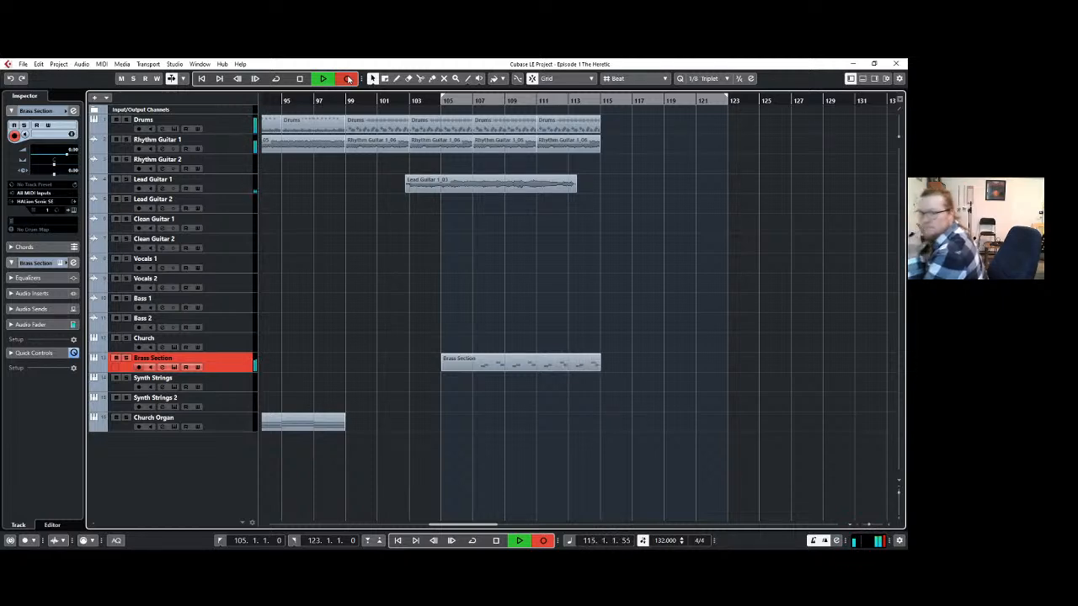
{"action": "key", "text": "space"}
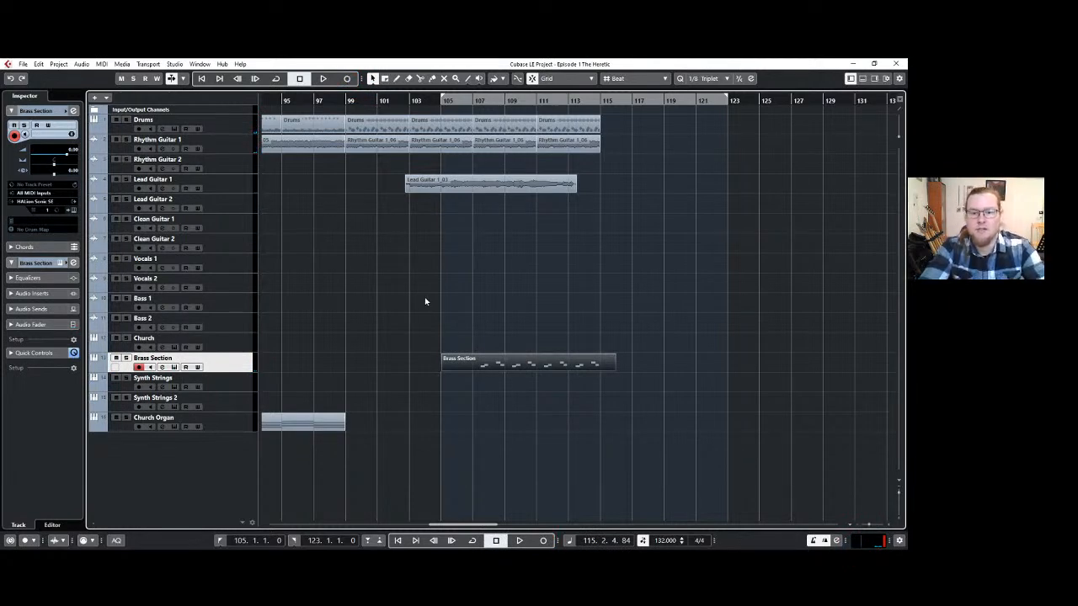
{"action": "left_click_drag", "start_coordinate": [442, 368], "coordinate": [473, 368]}
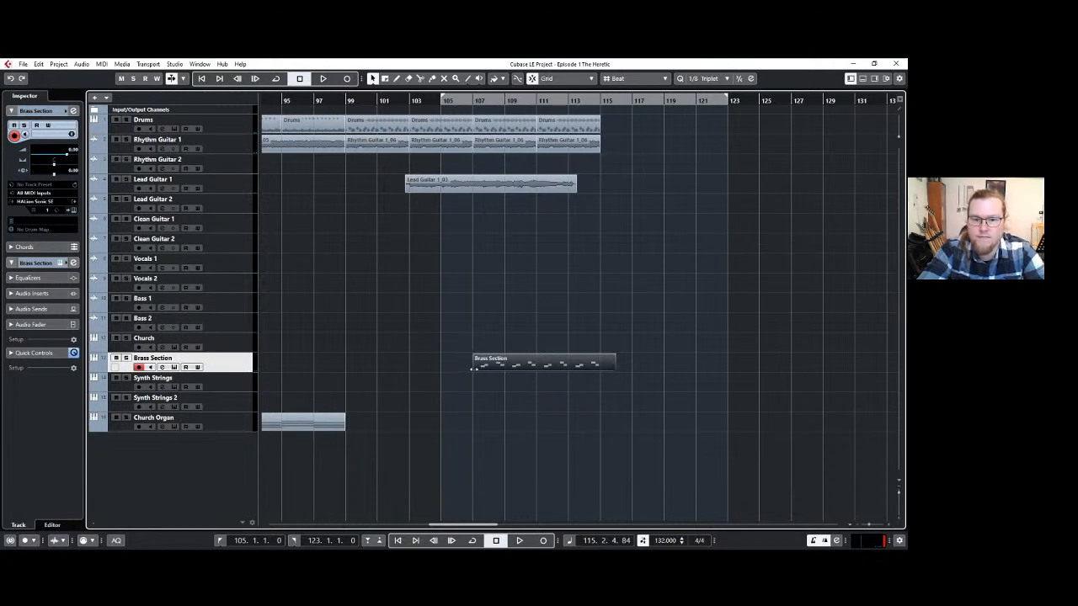
Set the locator range to bars 99–117 and listen to the brass part with the guitars and drums.
{"action": "left_click", "coordinate": [439, 102]}
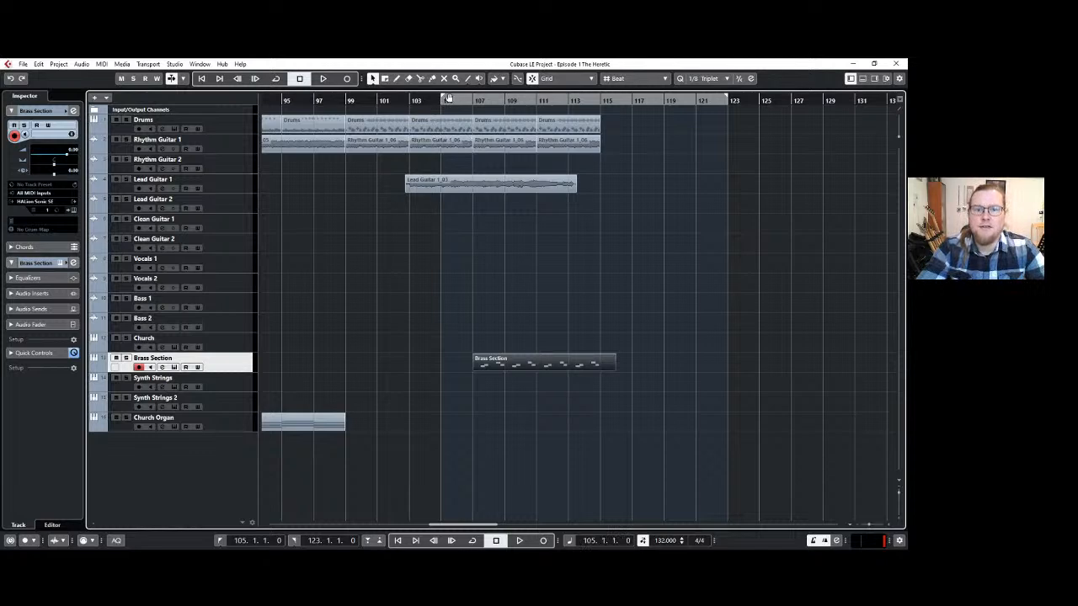
{"action": "left_click_drag", "start_coordinate": [445, 102], "coordinate": [351, 101]}
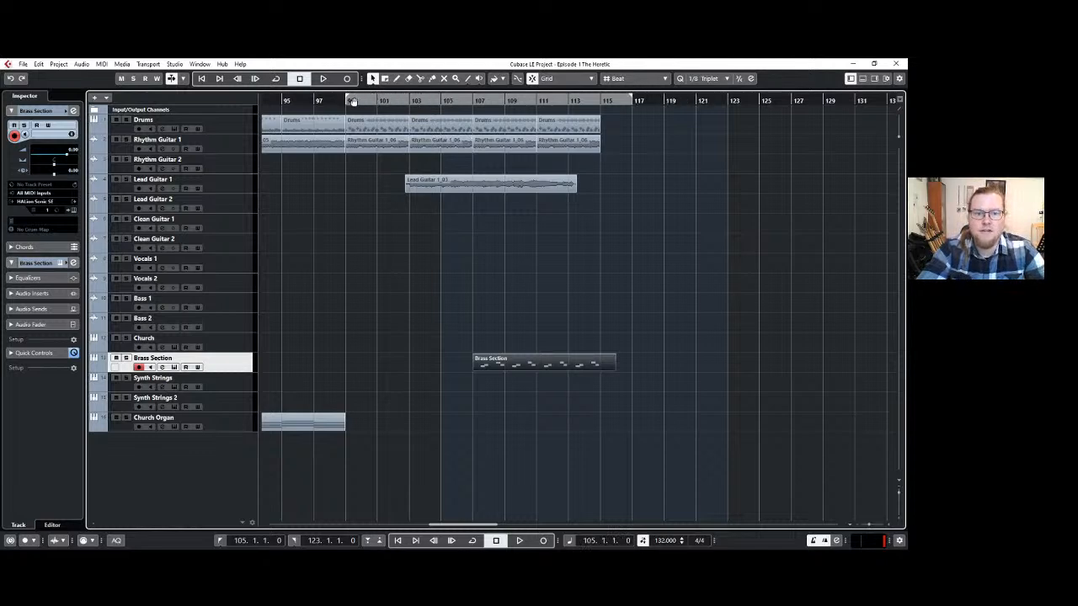
{"action": "key", "text": "space"}
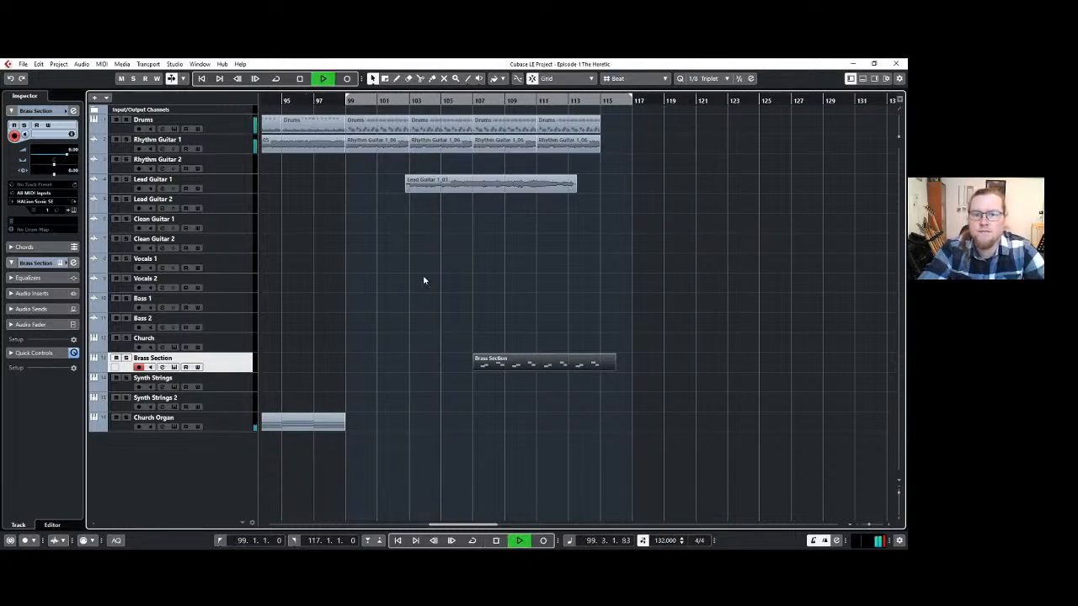
{"action": "left_click", "coordinate": [447, 327]}
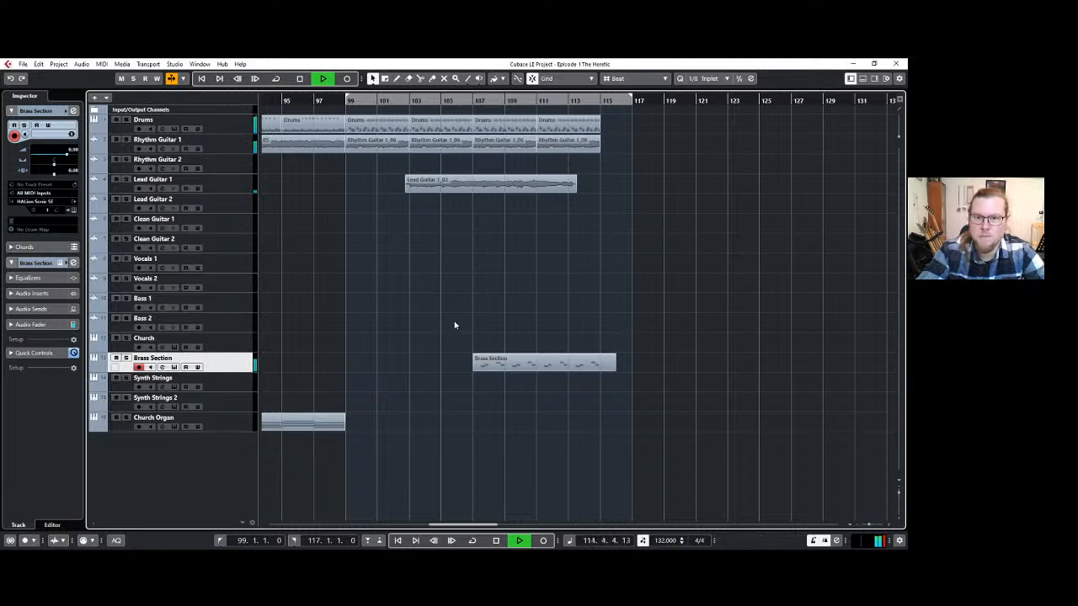
{"action": "key", "text": "space"}
Play the arrangement from bar 75 to about bar 92 and examine how the rhythm guitar and church organ parts work together.
{"action": "scroll", "coordinate": [453, 325], "scroll_direction": "down", "scroll_amount": 2}
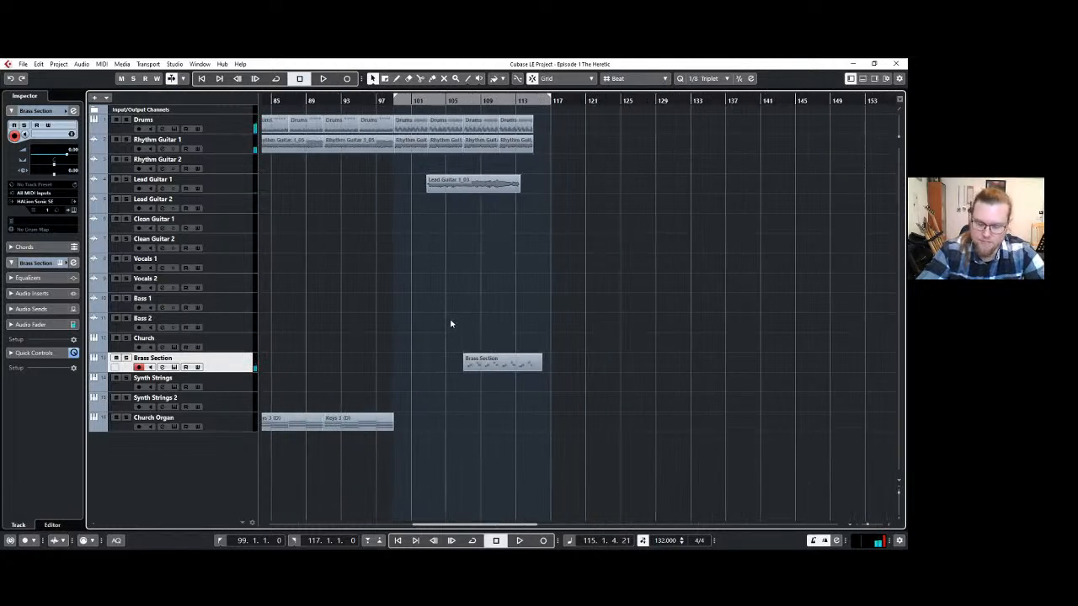
{"action": "scroll", "coordinate": [446, 316], "scroll_direction": "down", "scroll_amount": 2}
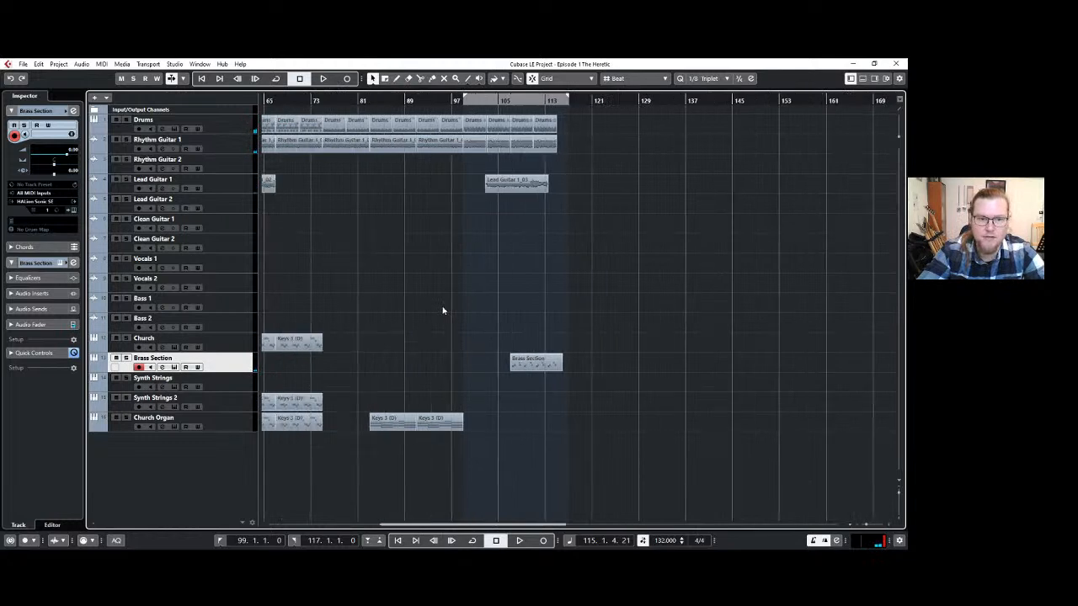
{"action": "scroll", "coordinate": [443, 307], "scroll_direction": "up", "scroll_amount": 2}
{"action": "scroll", "coordinate": [392, 295], "scroll_direction": "up", "scroll_amount": 3}
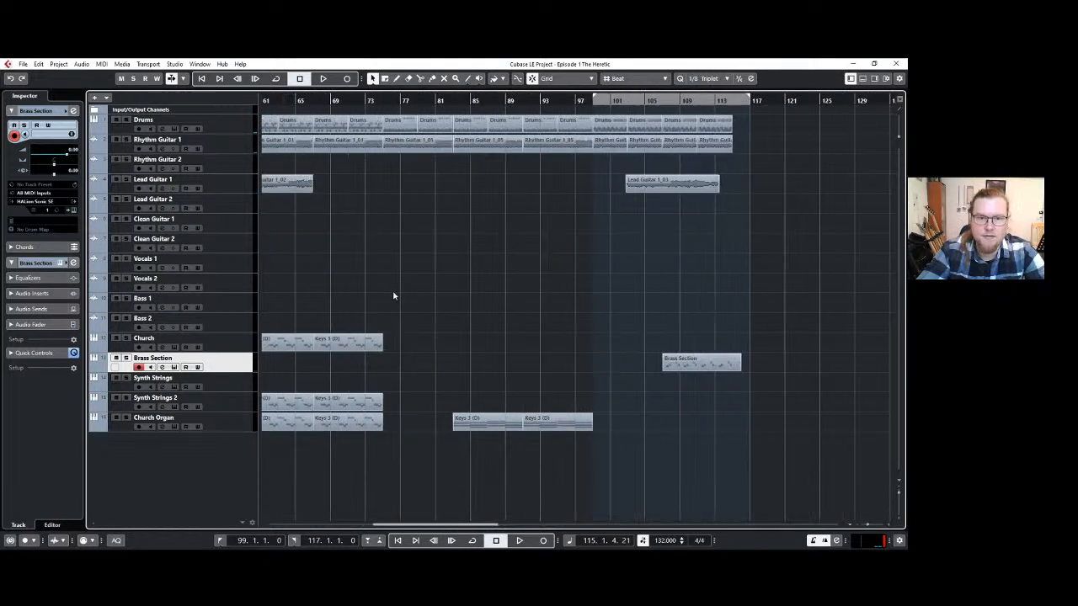
{"action": "scroll", "coordinate": [392, 295], "scroll_direction": "up", "scroll_amount": 1}
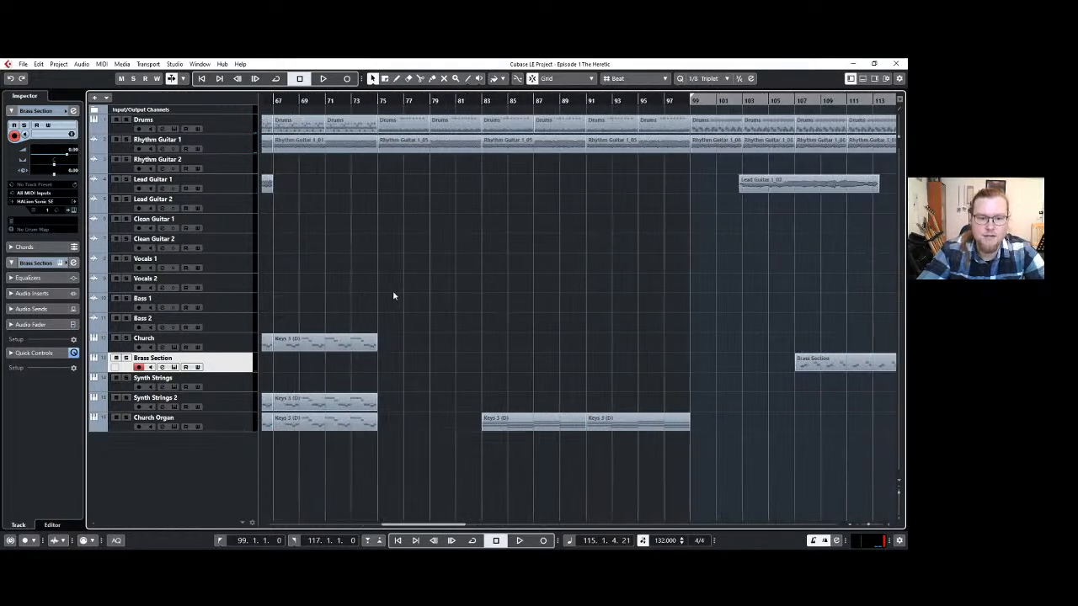
{"action": "left_click", "coordinate": [380, 100]}
{"action": "scroll", "coordinate": [543, 239], "scroll_direction": "down", "scroll_amount": 1}
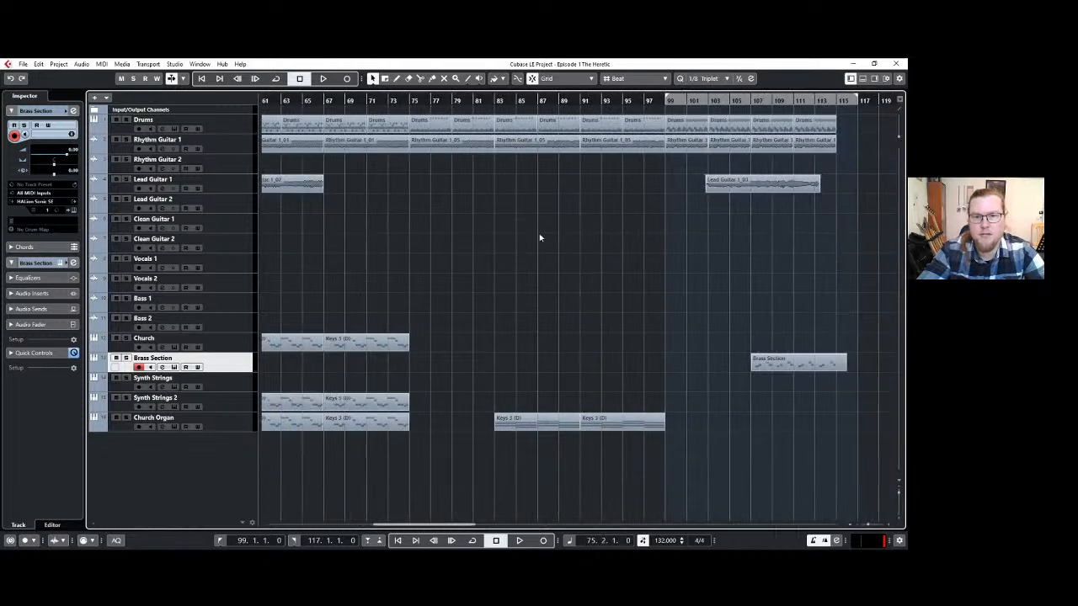
{"action": "key", "text": "space"}
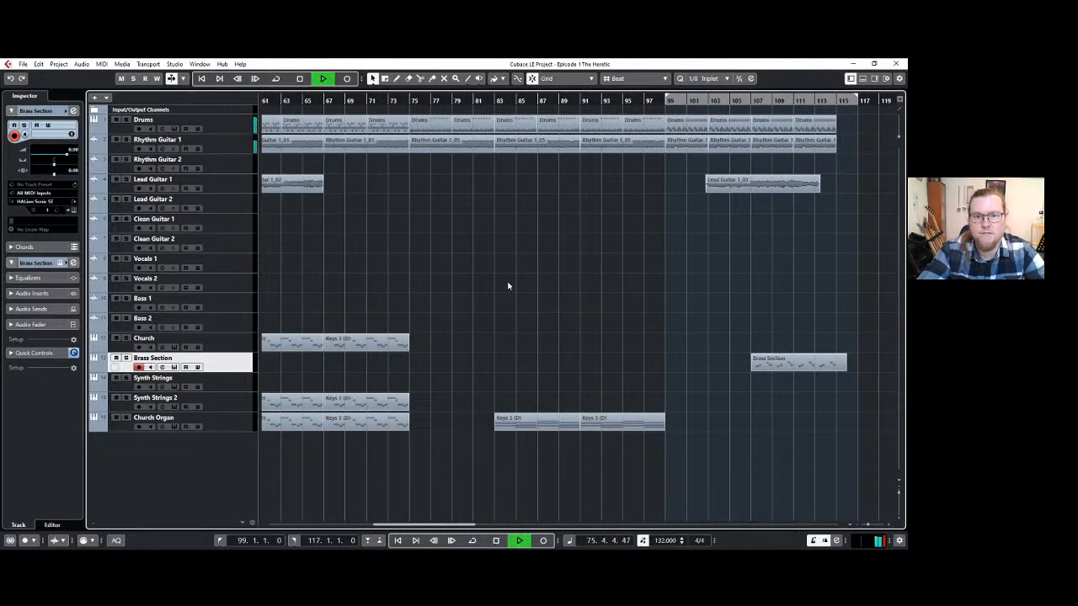
{"action": "scroll", "coordinate": [601, 318], "scroll_direction": "down", "scroll_amount": 1}
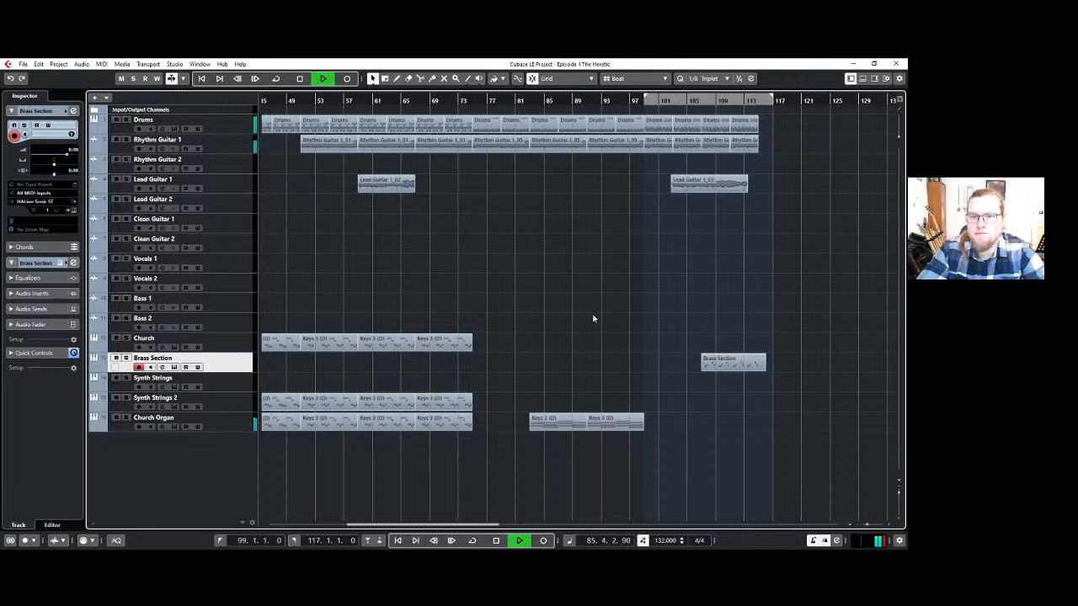
{"action": "scroll", "coordinate": [592, 319], "scroll_direction": "up", "scroll_amount": 3}
{"action": "scroll", "coordinate": [592, 318], "scroll_direction": "down", "scroll_amount": 1}
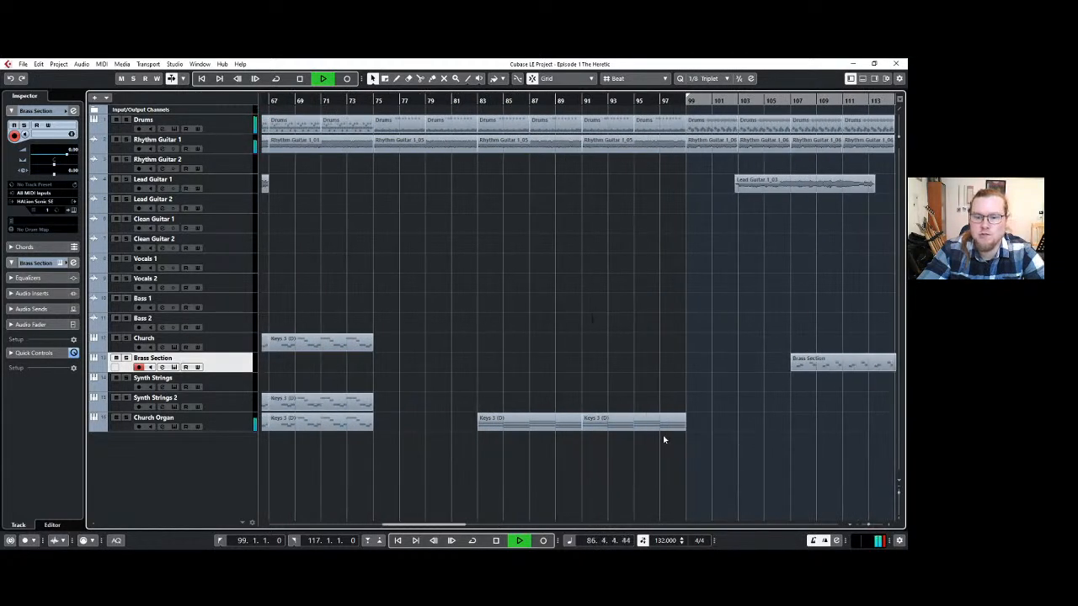
{"action": "scroll", "coordinate": [665, 357], "scroll_direction": "down", "scroll_amount": 2}
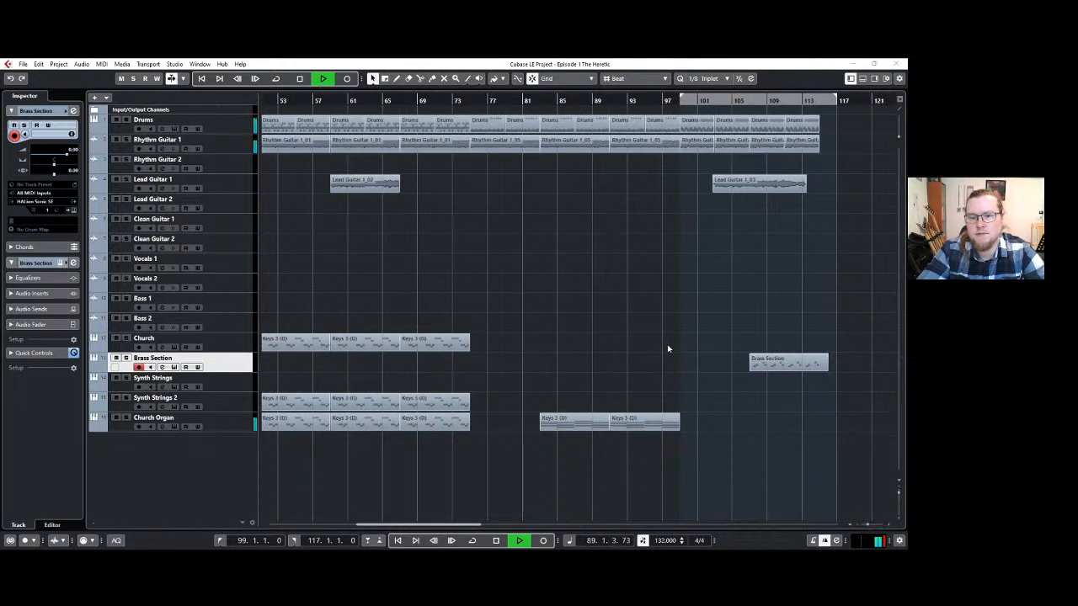
{"action": "left_click_drag", "start_coordinate": [430, 524], "coordinate": [454, 525]}
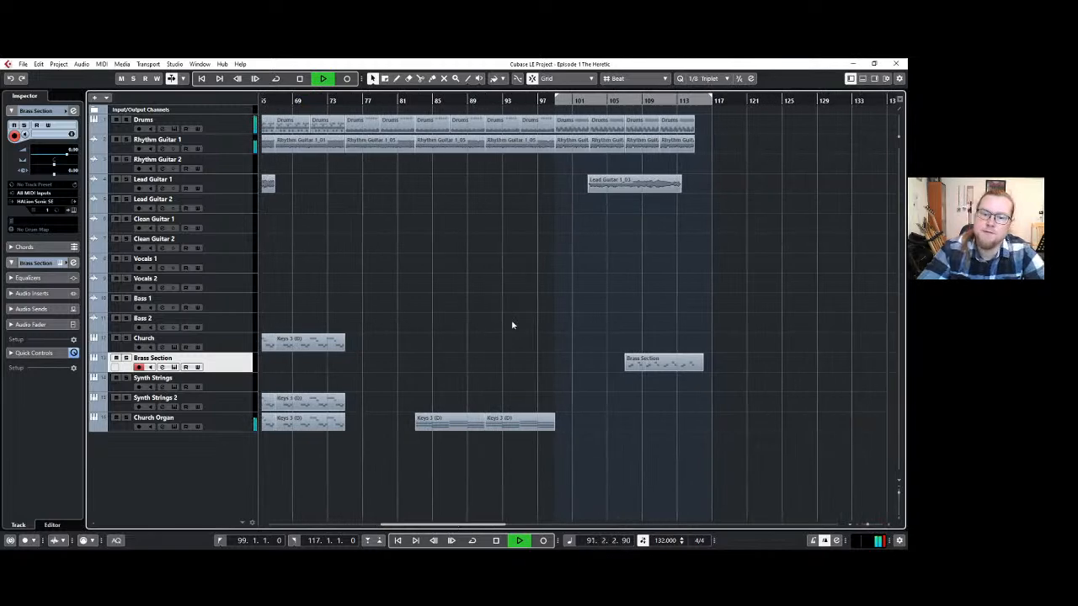
{"action": "key", "text": "space"}
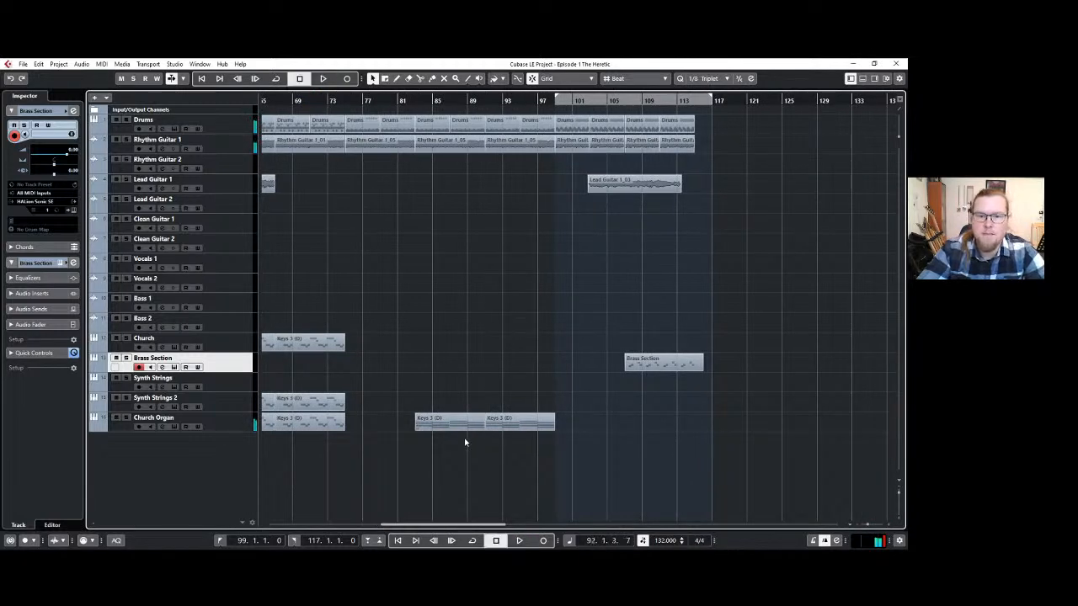
Play from bar 79 and split the Rhythm Guitar 1 clips at bars 87 and 79.
{"action": "scroll", "coordinate": [404, 230], "scroll_direction": "up", "scroll_amount": 2}
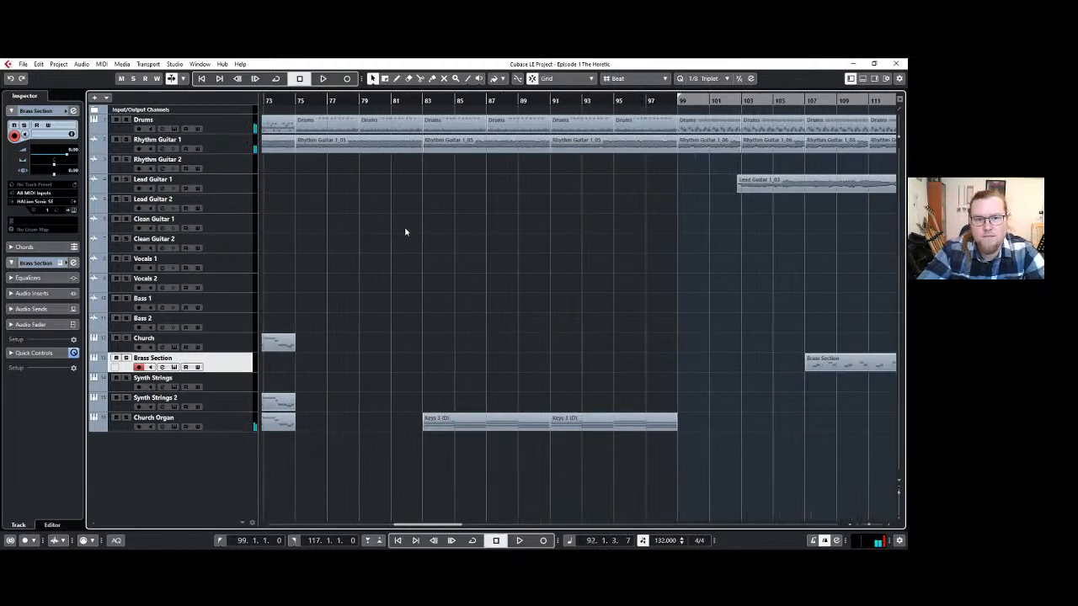
{"action": "left_click", "coordinate": [360, 101]}
{"action": "key", "text": "space"}
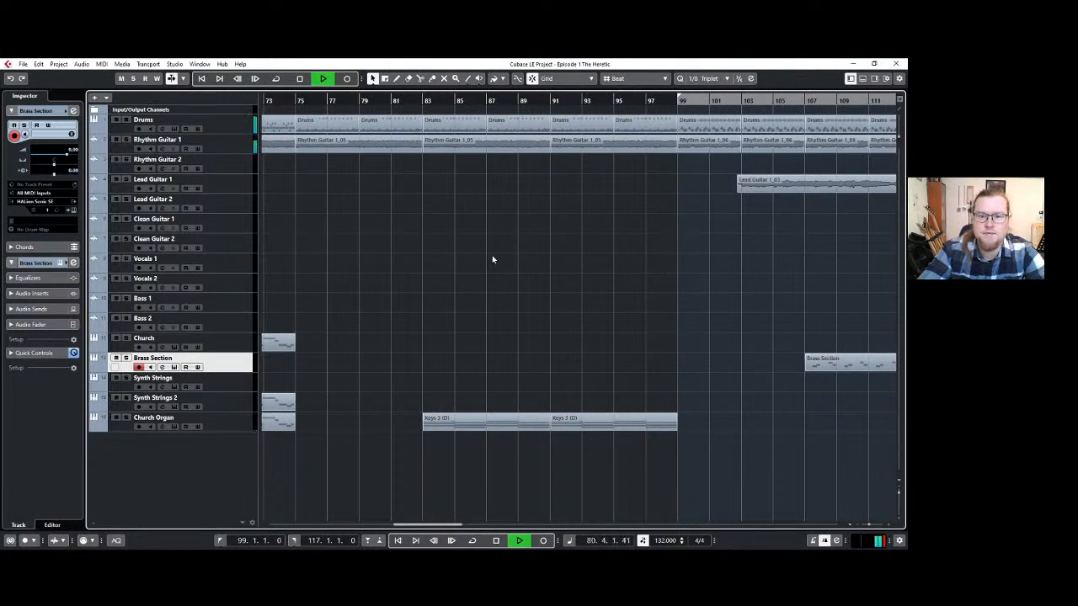
{"action": "key", "text": "3"}
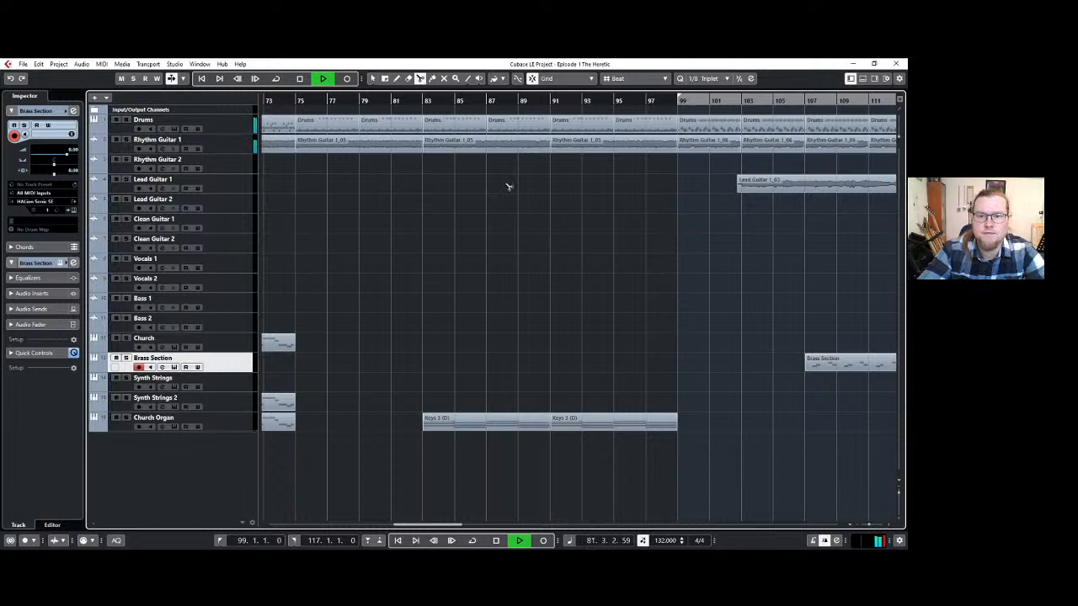
{"action": "left_click", "coordinate": [487, 143]}
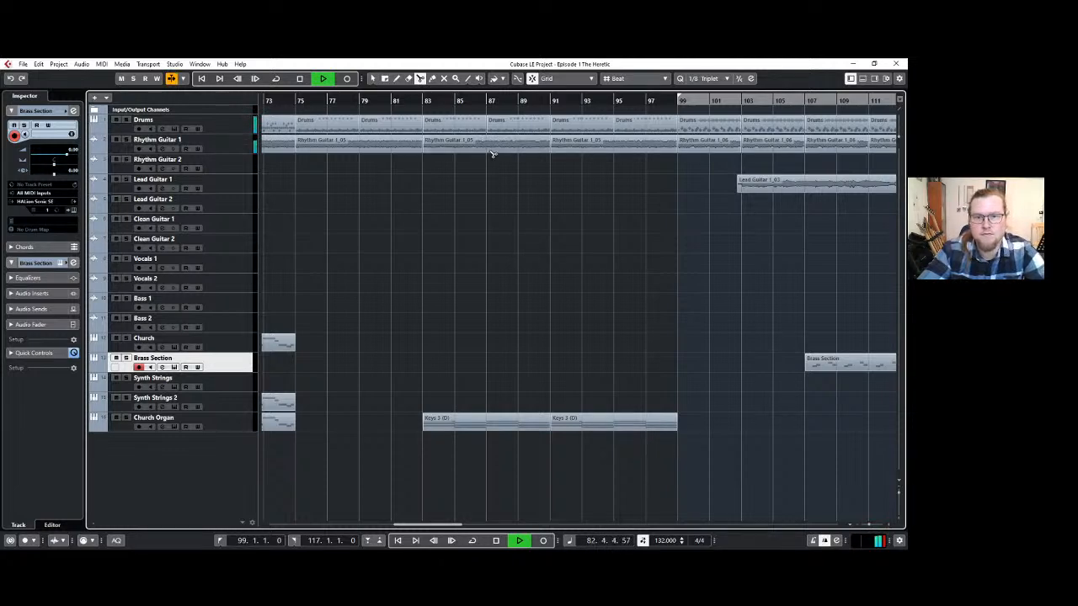
{"action": "key", "text": "1"}
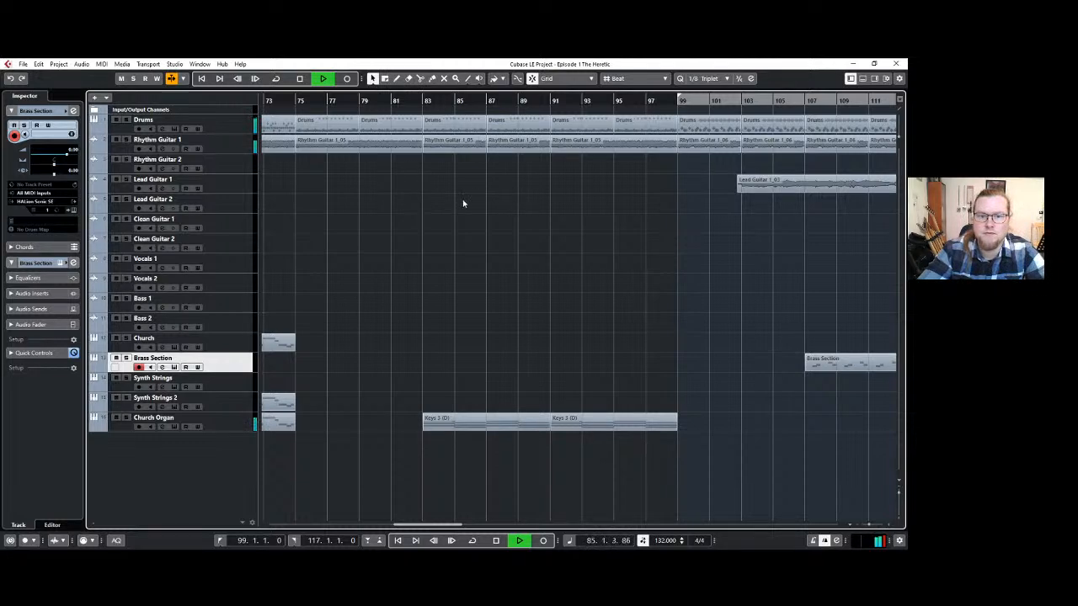
{"action": "key", "text": "3"}
{"action": "left_click", "coordinate": [360, 143]}
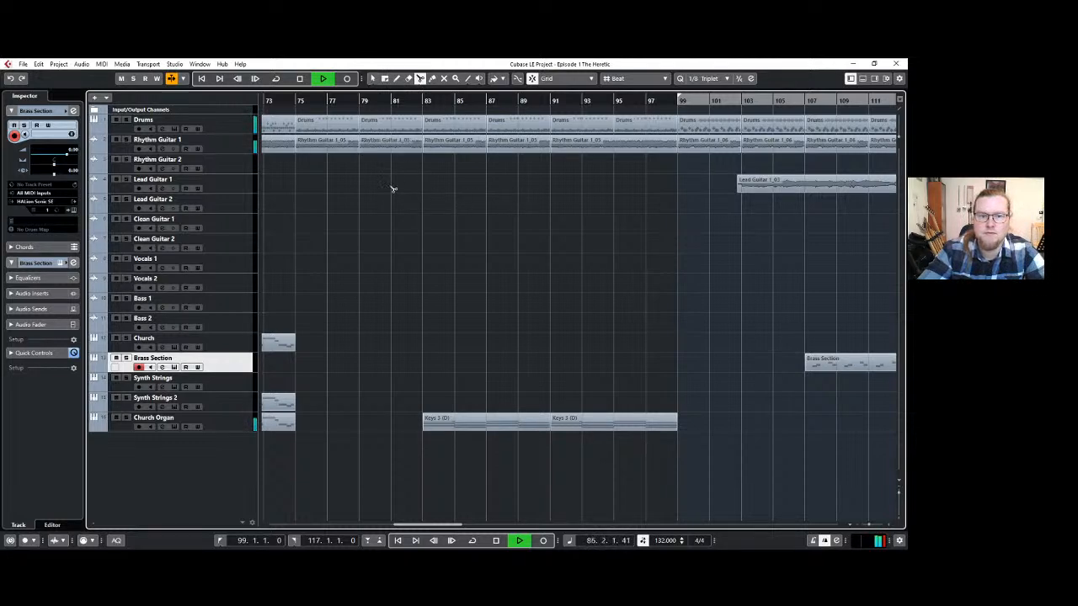
{"action": "key", "text": "1"}
{"action": "key", "text": "space"}
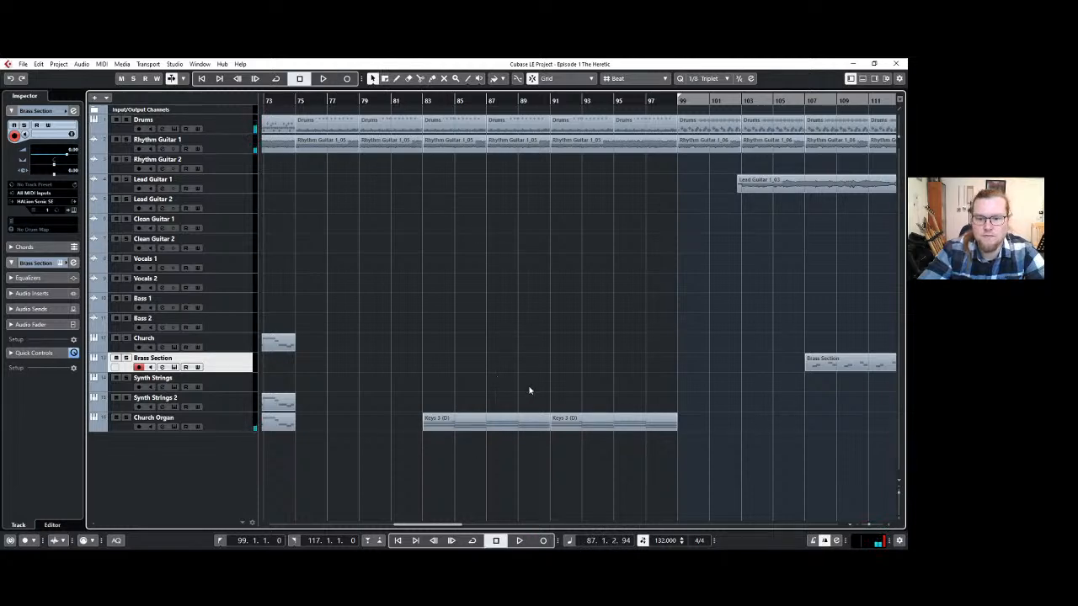
Try splitting the Church Organ clip at bar 87 and check the notes of its second half.
{"action": "key", "text": "3"}
{"action": "left_click", "coordinate": [490, 421]}
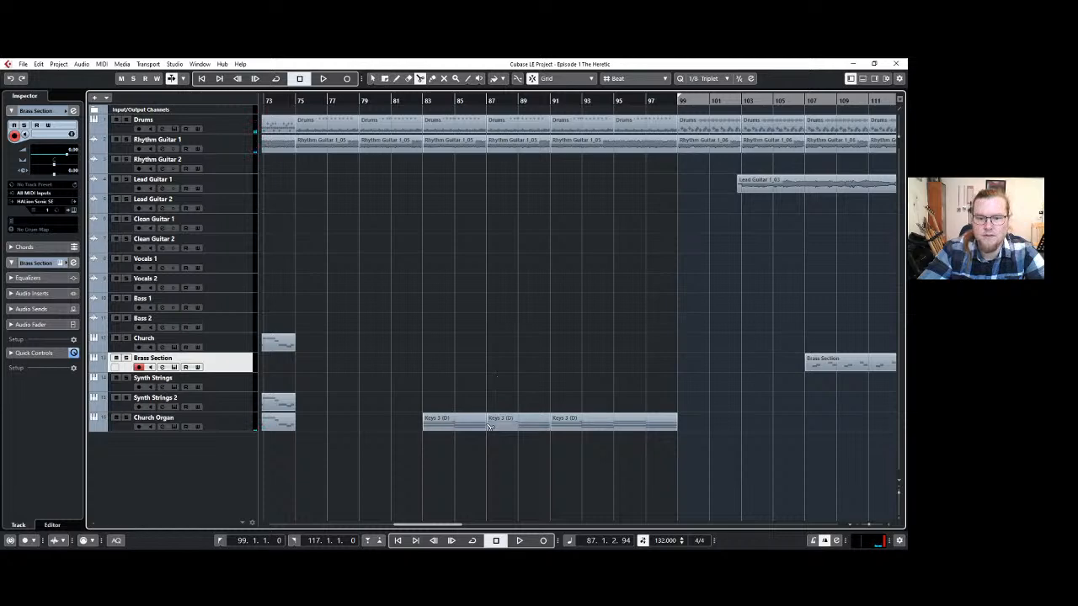
{"action": "key", "text": "1"}
{"action": "double_click", "coordinate": [498, 424]}
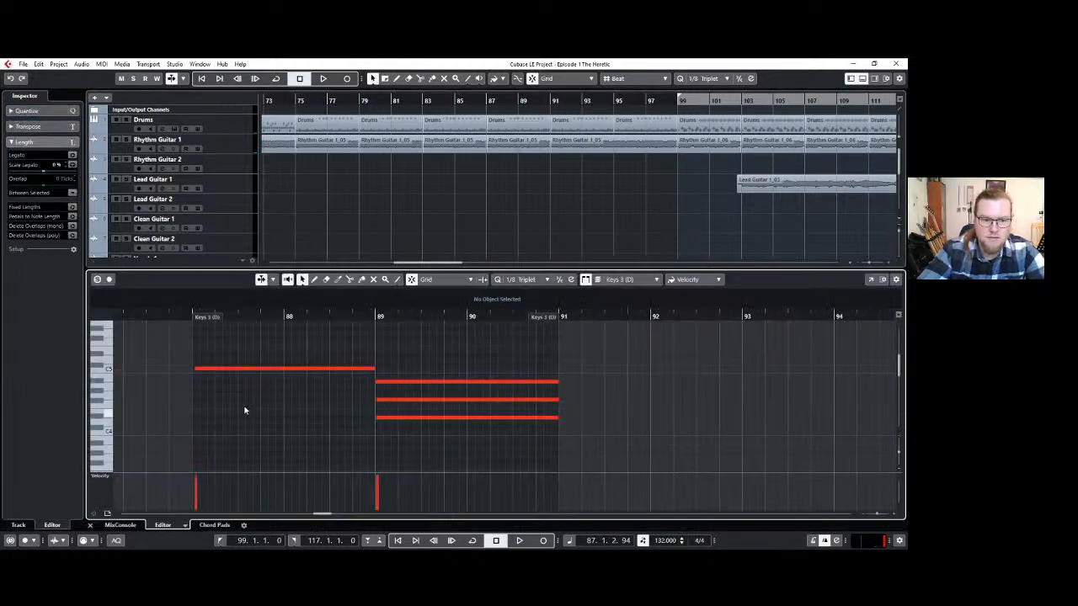
{"action": "left_click_drag", "start_coordinate": [207, 318], "coordinate": [183, 320]}
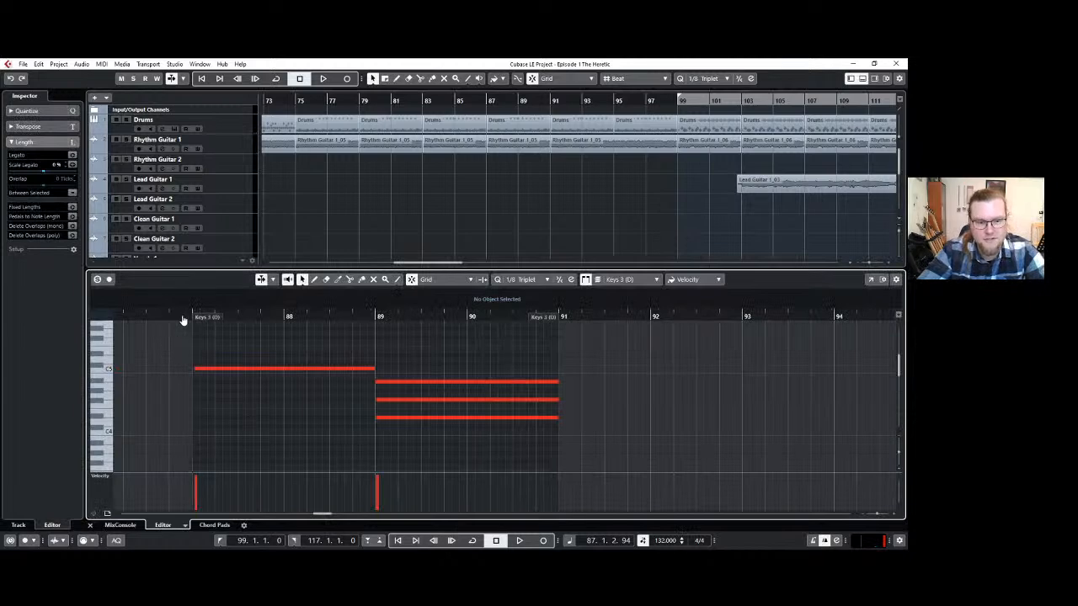
{"action": "left_click", "coordinate": [862, 78]}
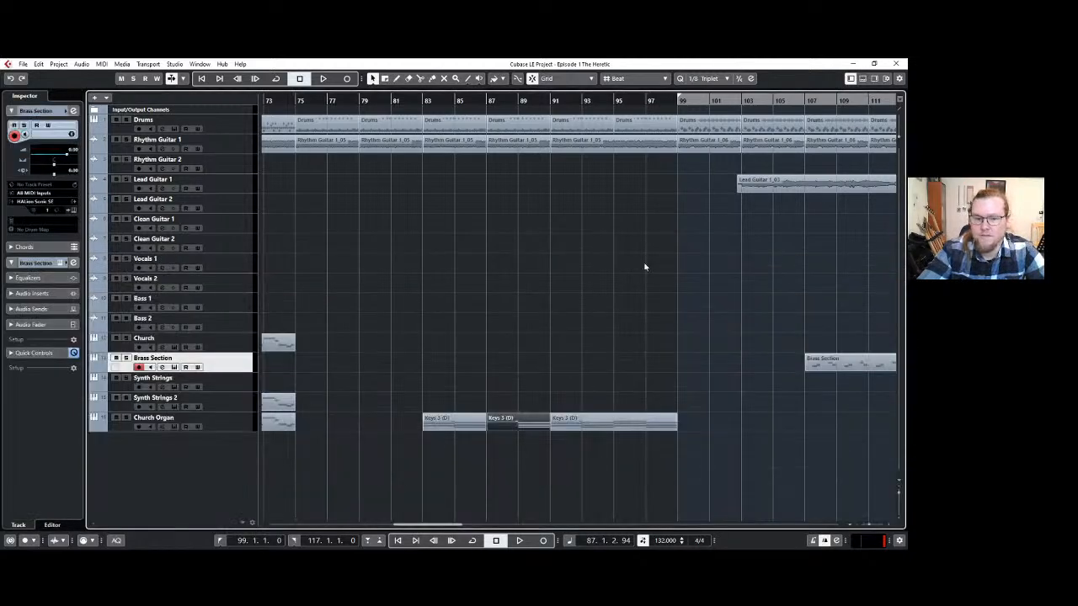
Undo the Church Organ split at bar 87 and shorten the three-note chord at bar 85 so it starts closer to the bar line.
{"action": "left_click", "coordinate": [553, 369]}
{"action": "double_click", "coordinate": [521, 425]}
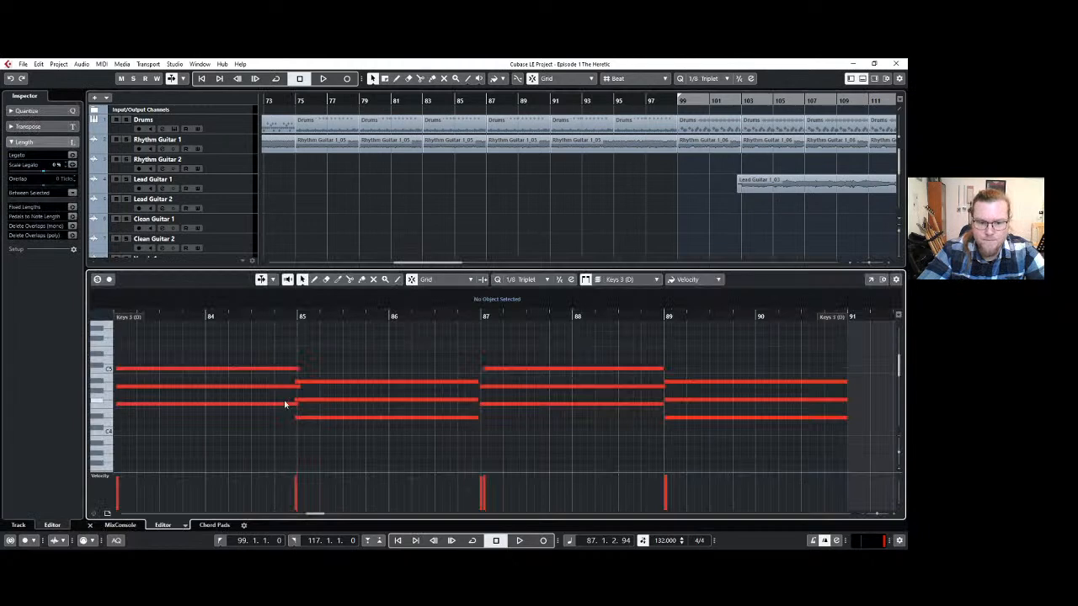
{"action": "left_click", "coordinate": [313, 385]}
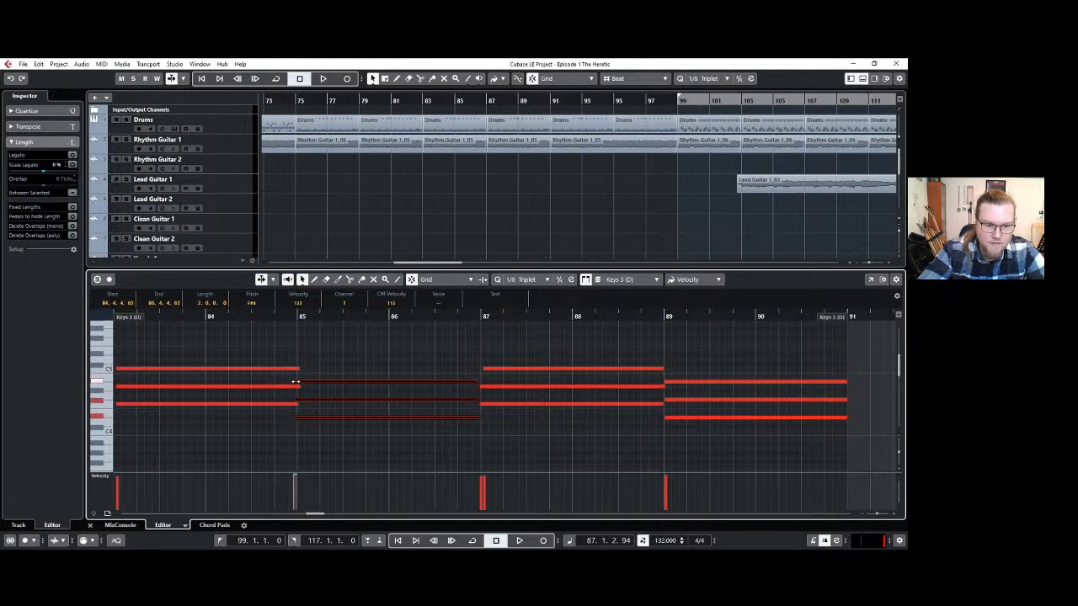
{"action": "left_click_drag", "start_coordinate": [295, 382], "coordinate": [297, 382]}
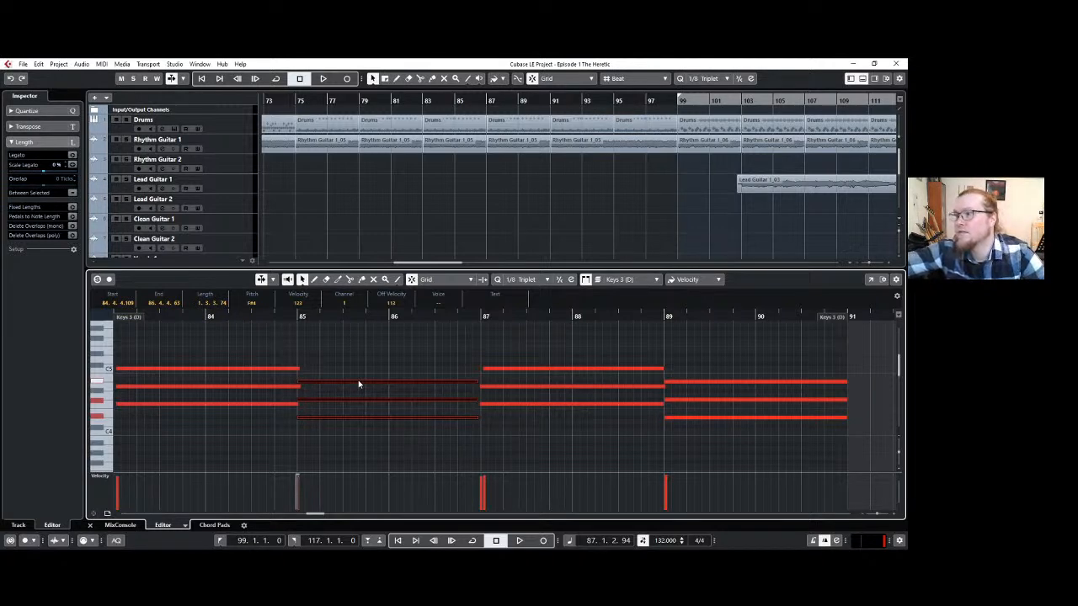
{"action": "scroll", "coordinate": [358, 379], "scroll_direction": "down", "scroll_amount": 1}
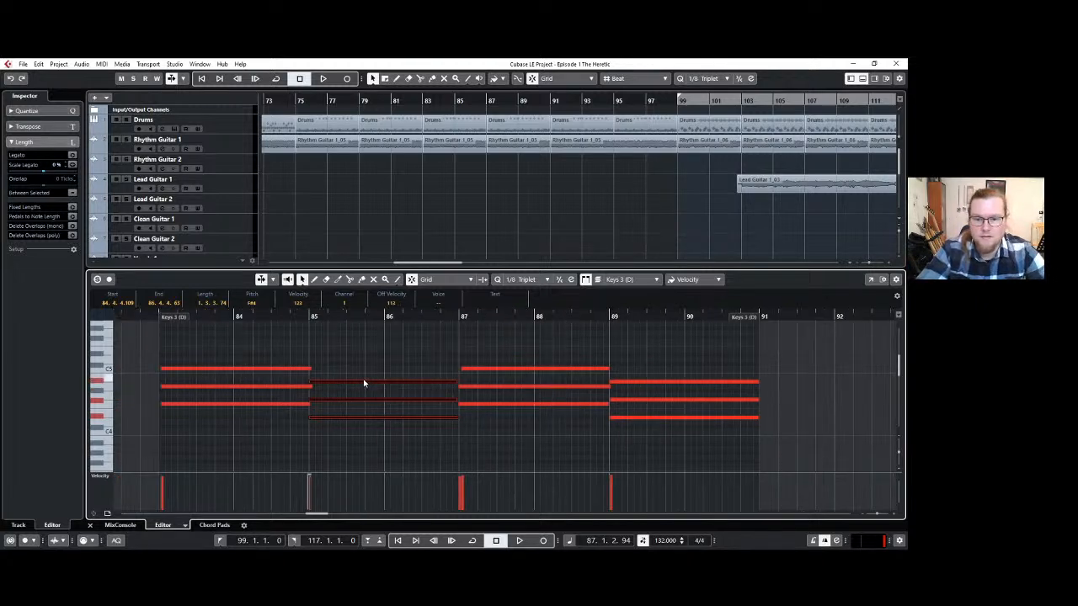
{"action": "left_click", "coordinate": [863, 80]}
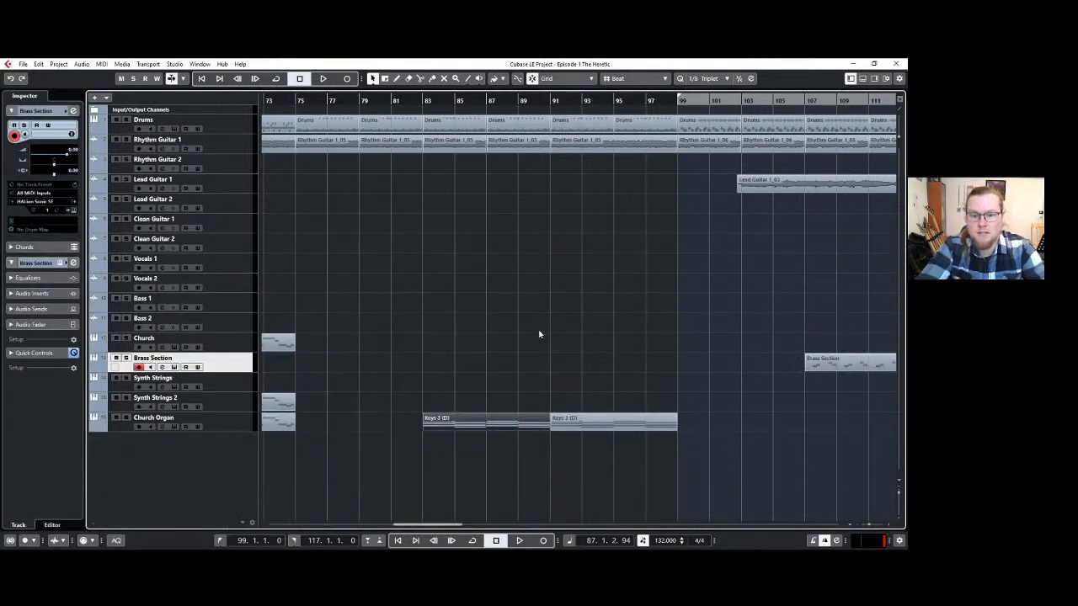
Try splitting the Church Organ clip at bar 87, and undo the split.
{"action": "key", "text": "3"}
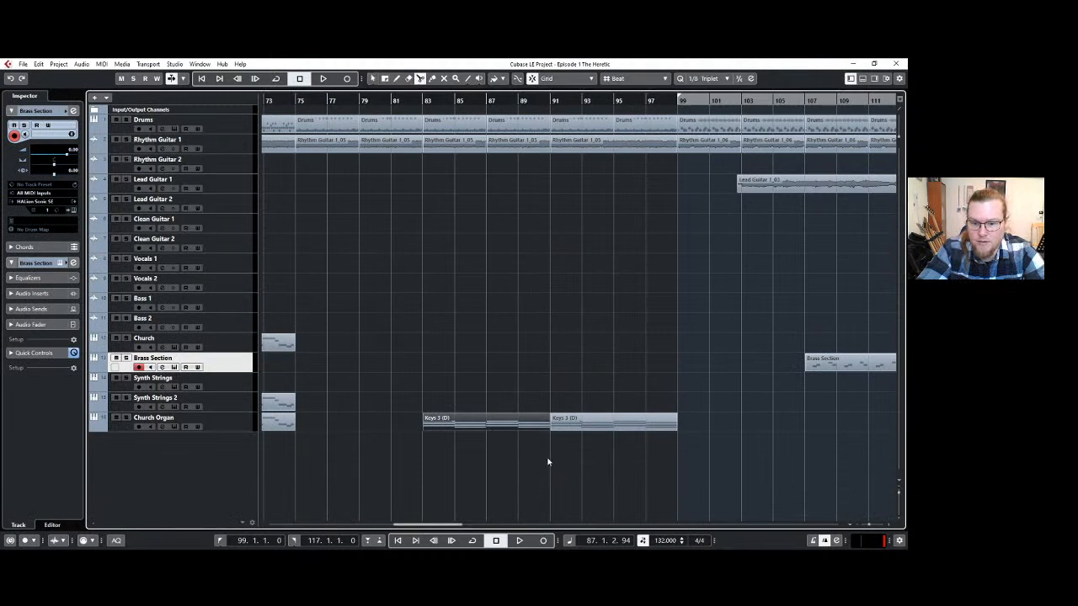
{"action": "left_click", "coordinate": [488, 428]}
{"action": "key", "text": "1"}
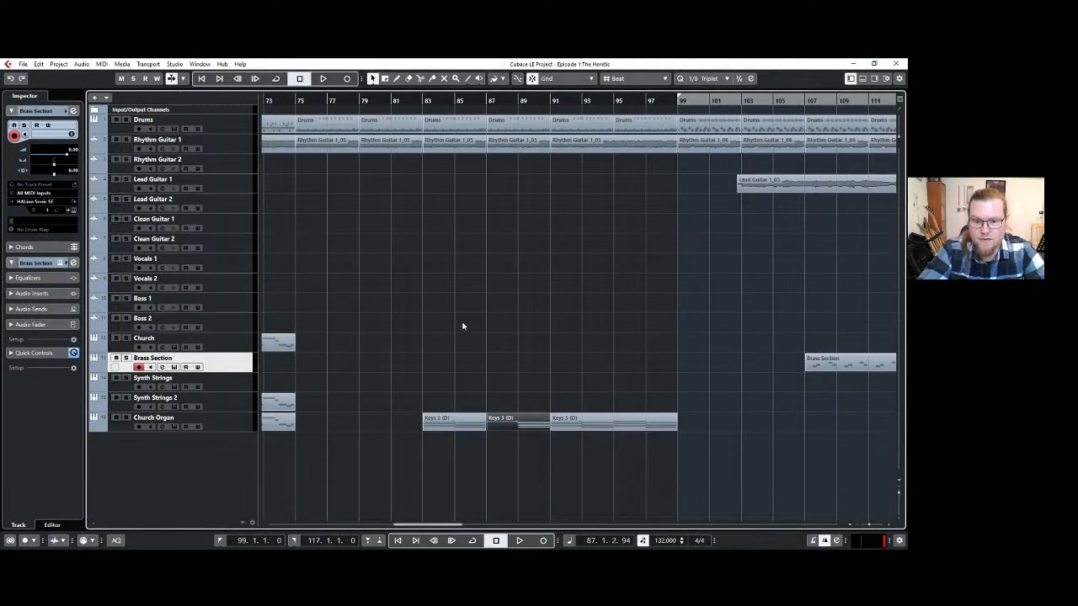
{"action": "left_click", "coordinate": [464, 327]}
{"action": "key", "text": "ctrl+z"}
Try moving the starts of the two lower notes in the organ's bar 87 chord closer to the bar line.
{"action": "double_click", "coordinate": [517, 425]}
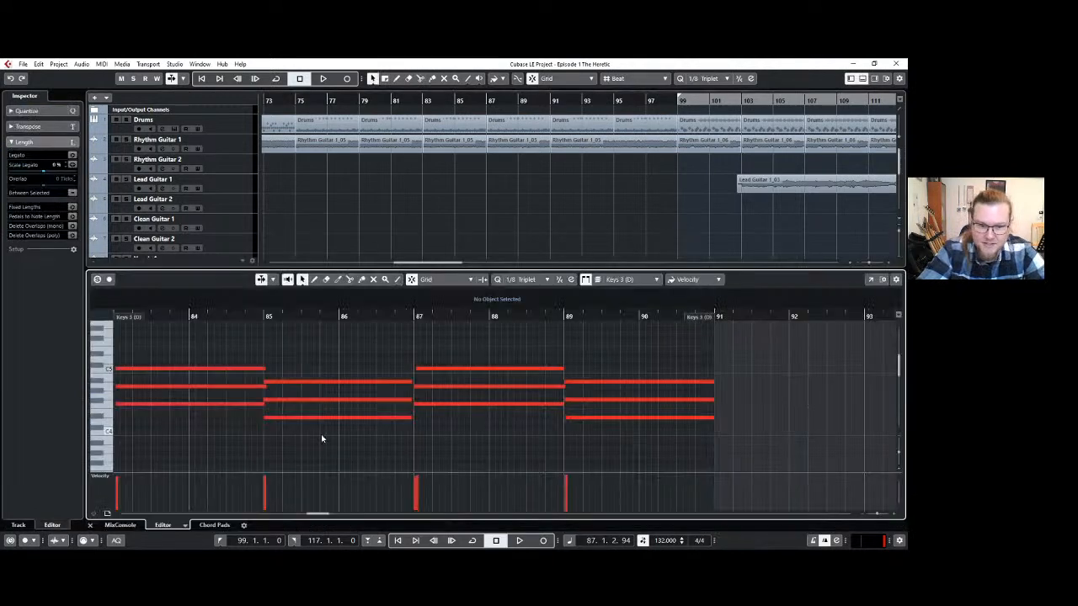
{"action": "left_click_drag", "start_coordinate": [279, 430], "coordinate": [270, 376]}
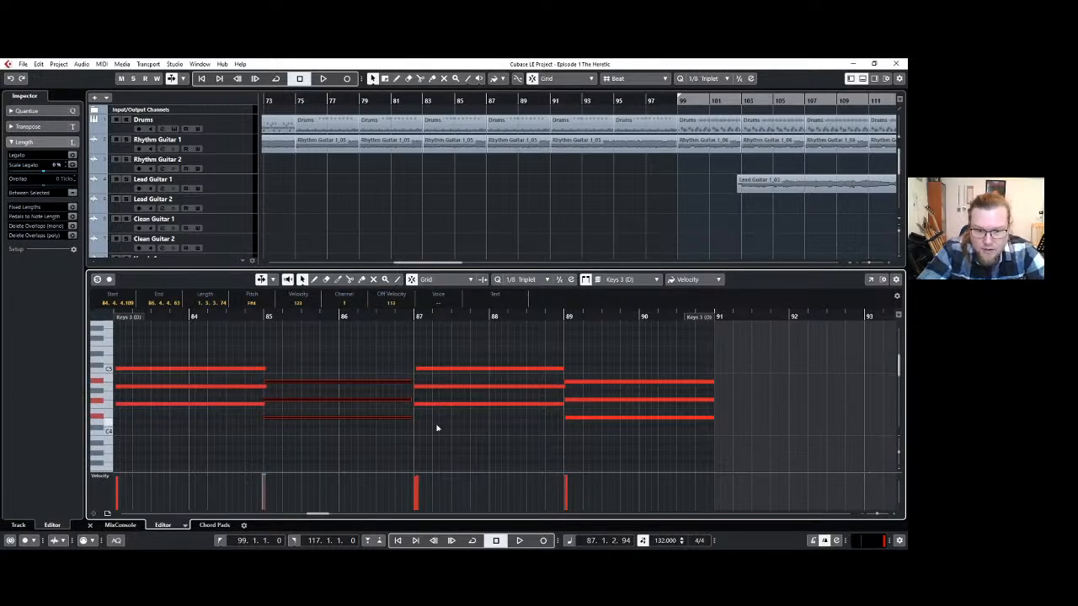
{"action": "left_click_drag", "start_coordinate": [431, 423], "coordinate": [419, 388]}
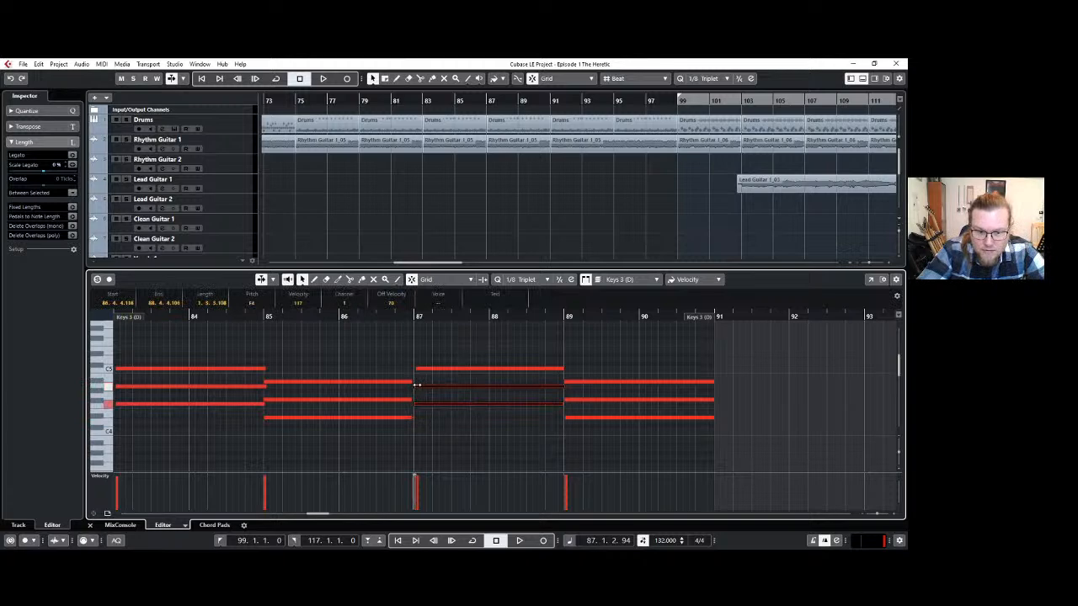
{"action": "left_click", "coordinate": [448, 418]}
{"action": "left_click", "coordinate": [862, 78]}
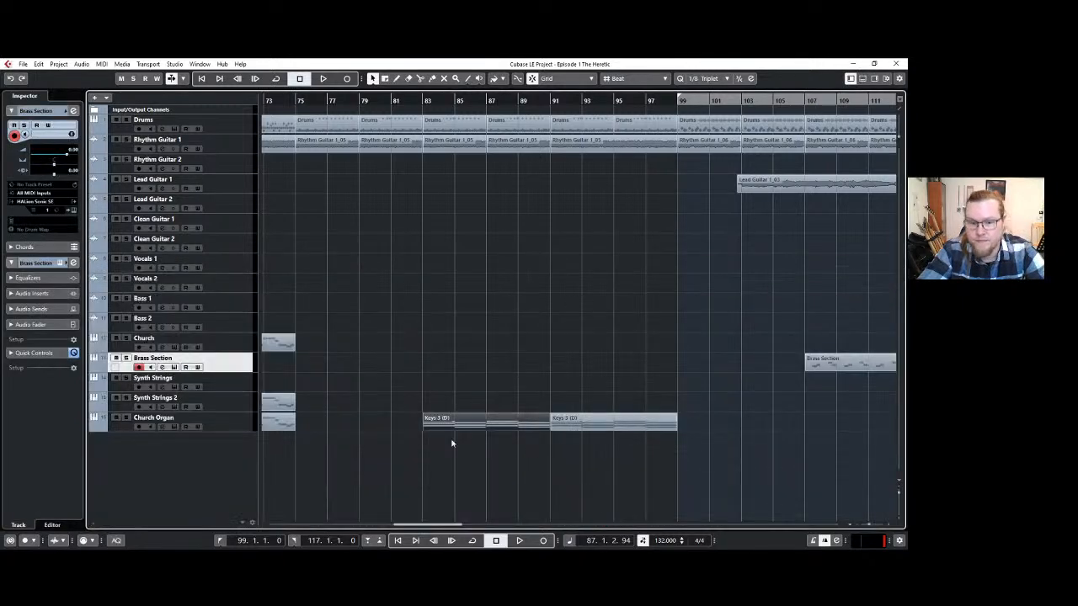
Split the Church Organ clip at bar 87 again, check the notes of its second half, and undo the split.
{"action": "key", "text": "3"}
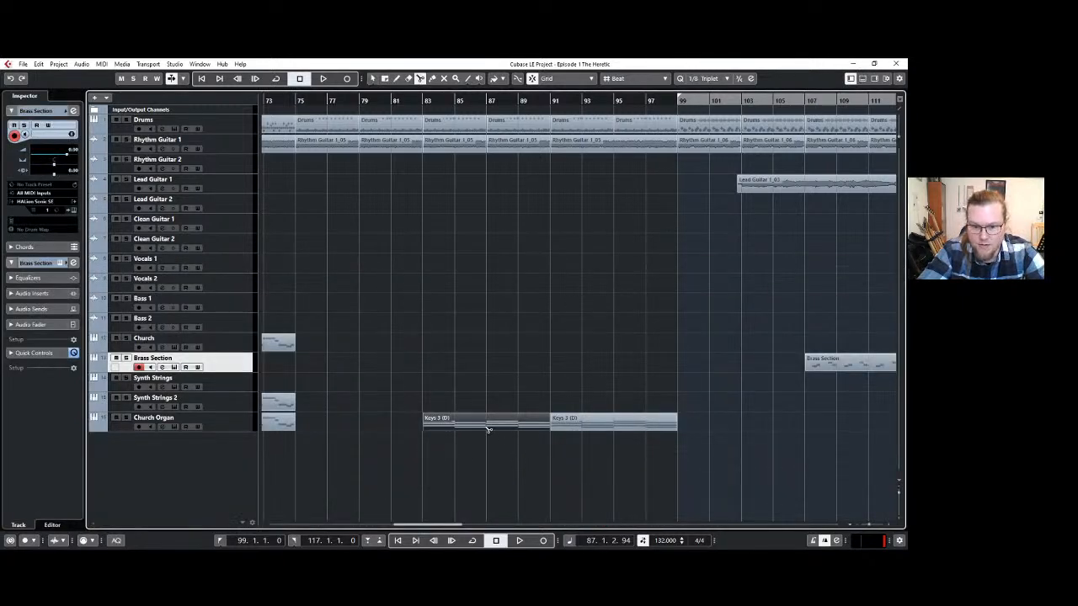
{"action": "left_click", "coordinate": [489, 426]}
{"action": "key", "text": "1"}
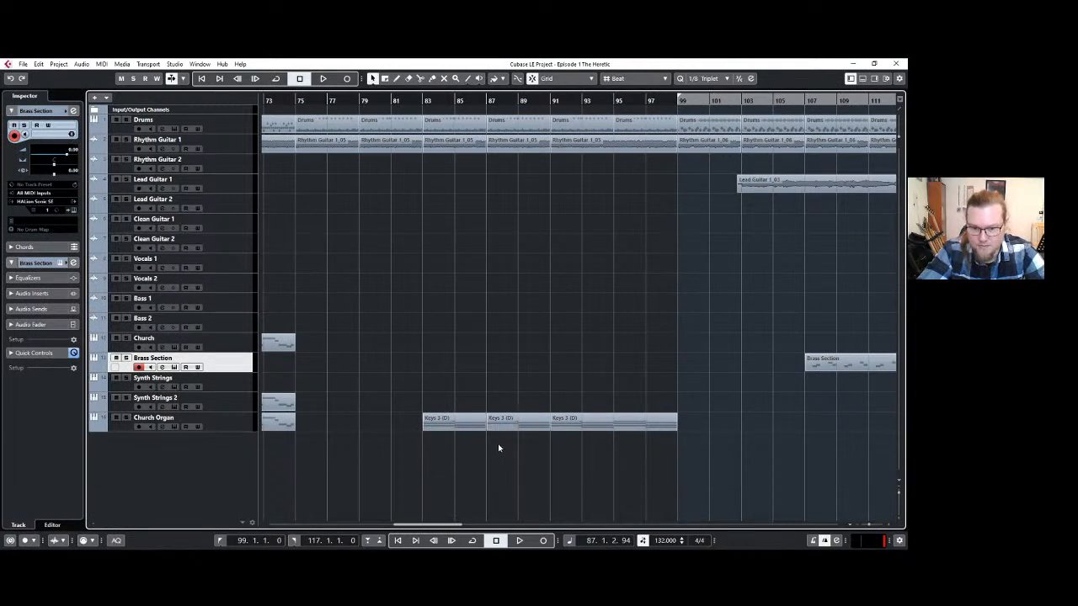
{"action": "double_click", "coordinate": [503, 427]}
{"action": "scroll", "coordinate": [258, 418], "scroll_direction": "left", "scroll_amount": 2}
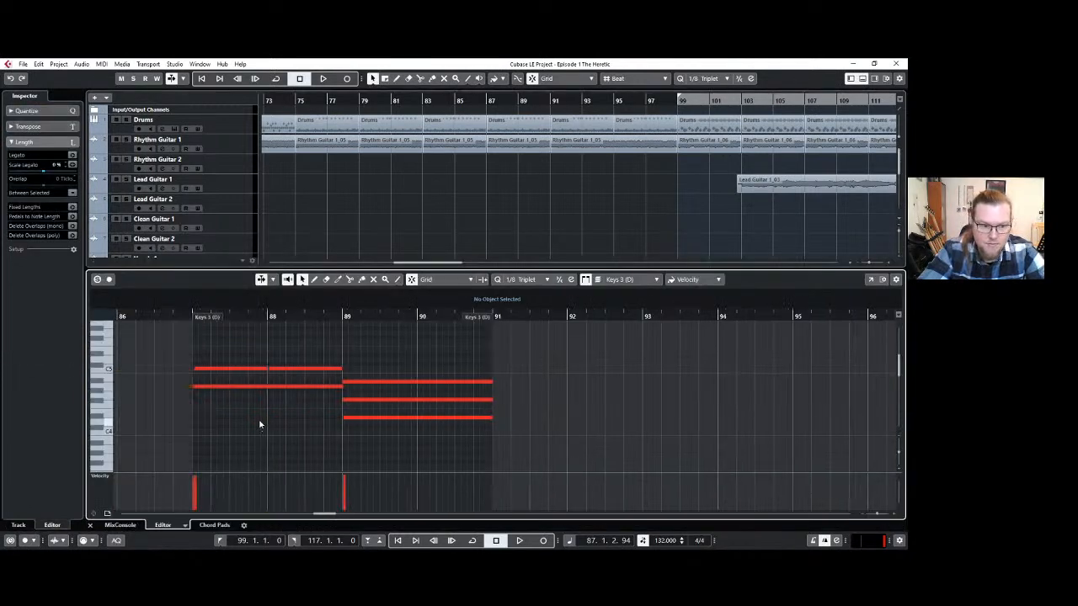
{"action": "key", "text": "ctrl+z"}
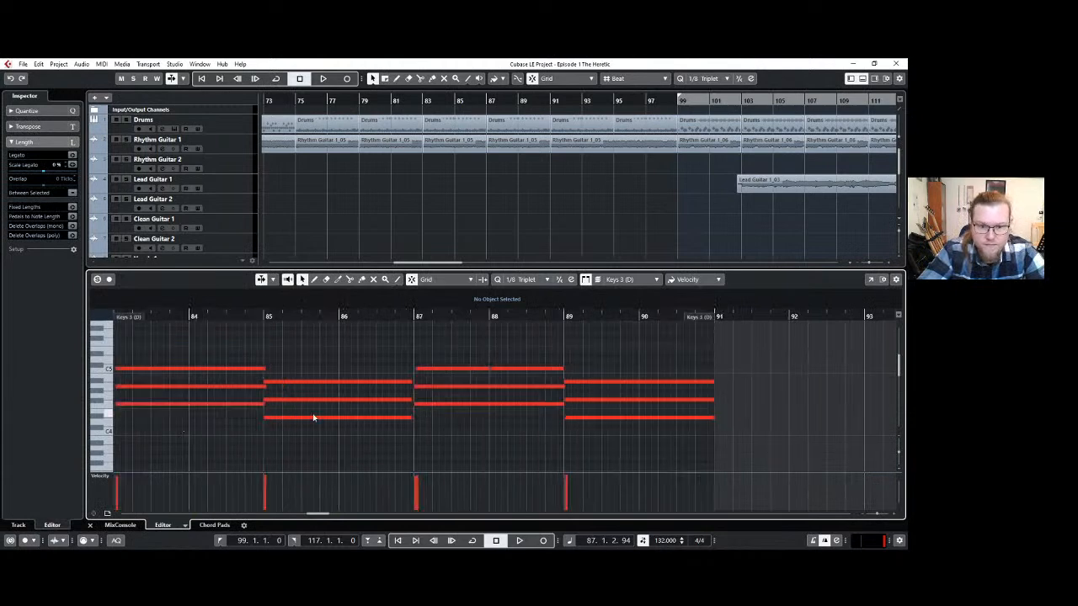
{"action": "left_click", "coordinate": [862, 78]}
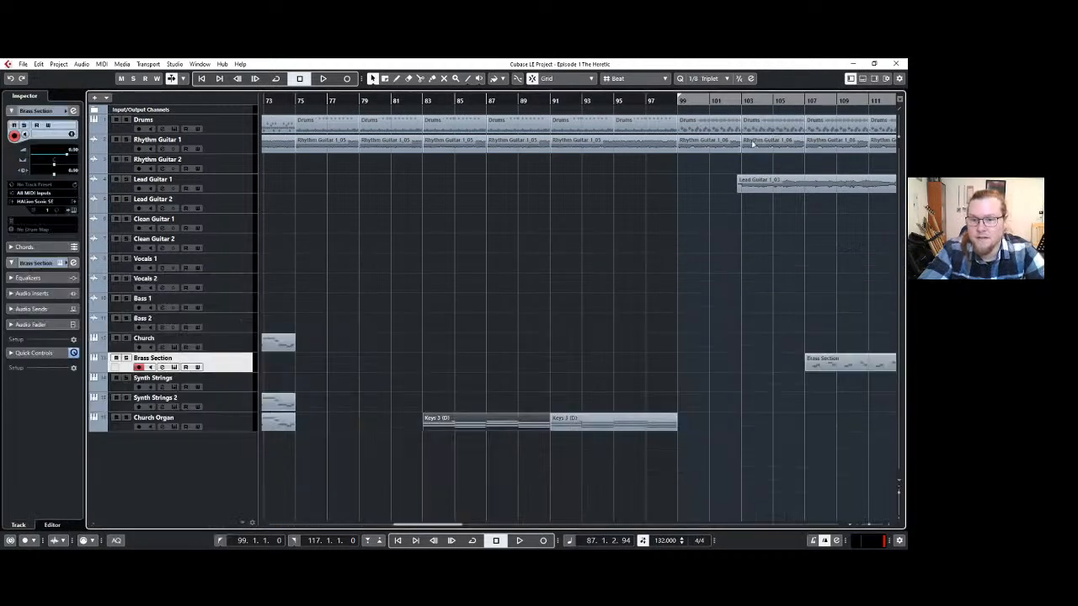
Shorten the two lower notes of the organ's bar 87 chord so they start just after the bar line.
{"action": "double_click", "coordinate": [500, 422]}
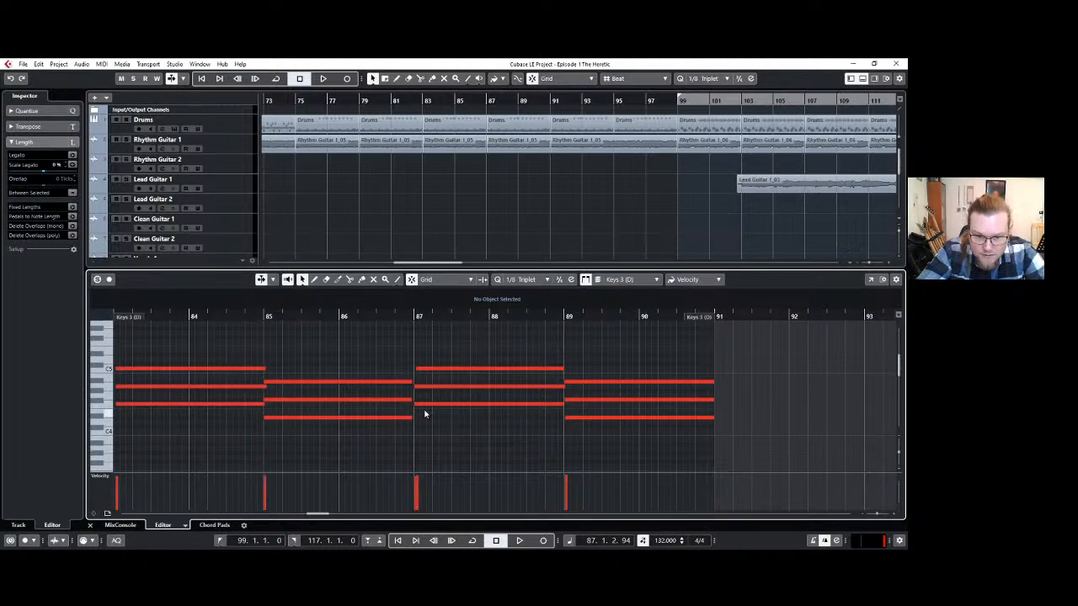
{"action": "left_click_drag", "start_coordinate": [424, 414], "coordinate": [420, 386]}
{"action": "left_click", "coordinate": [428, 432]}
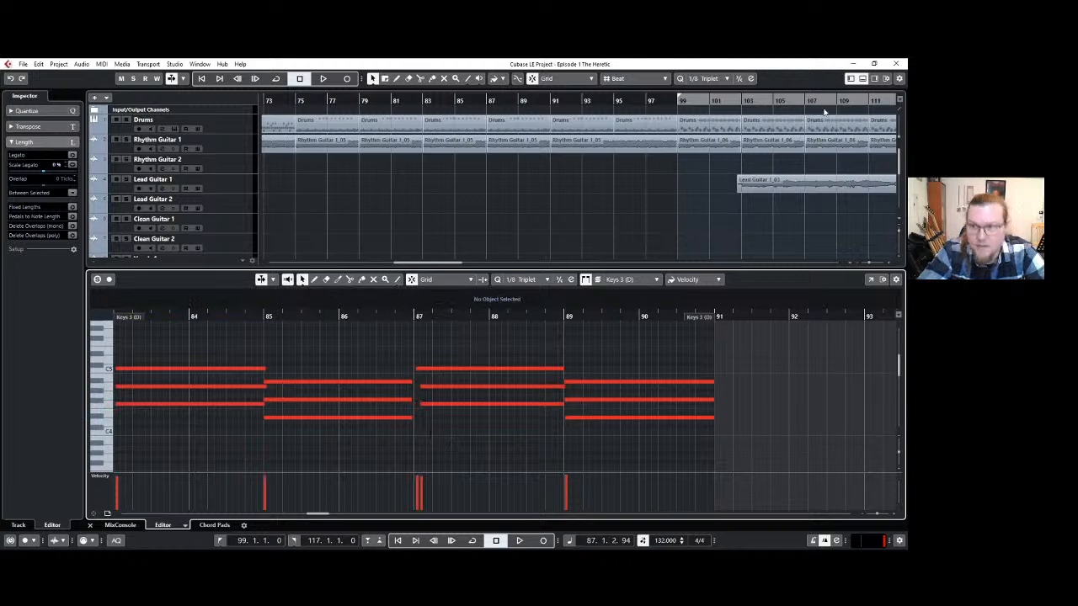
{"action": "left_click", "coordinate": [862, 78]}
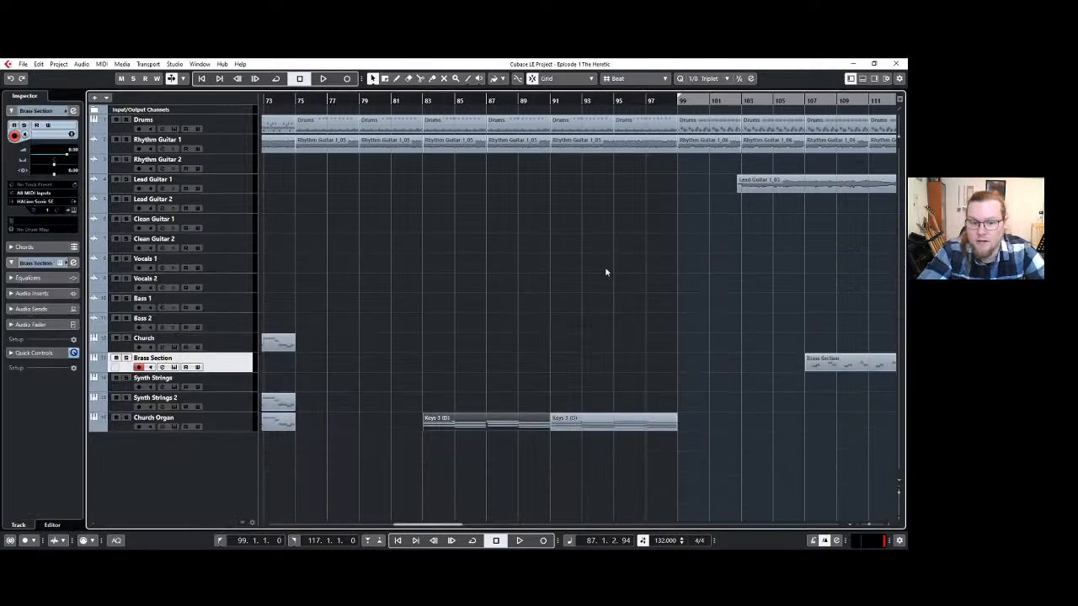
Split the Church Organ clip at bar 87 and extend the starts of the two lower notes back to the new clip's beginning.
{"action": "key", "text": "3"}
{"action": "left_click", "coordinate": [488, 431]}
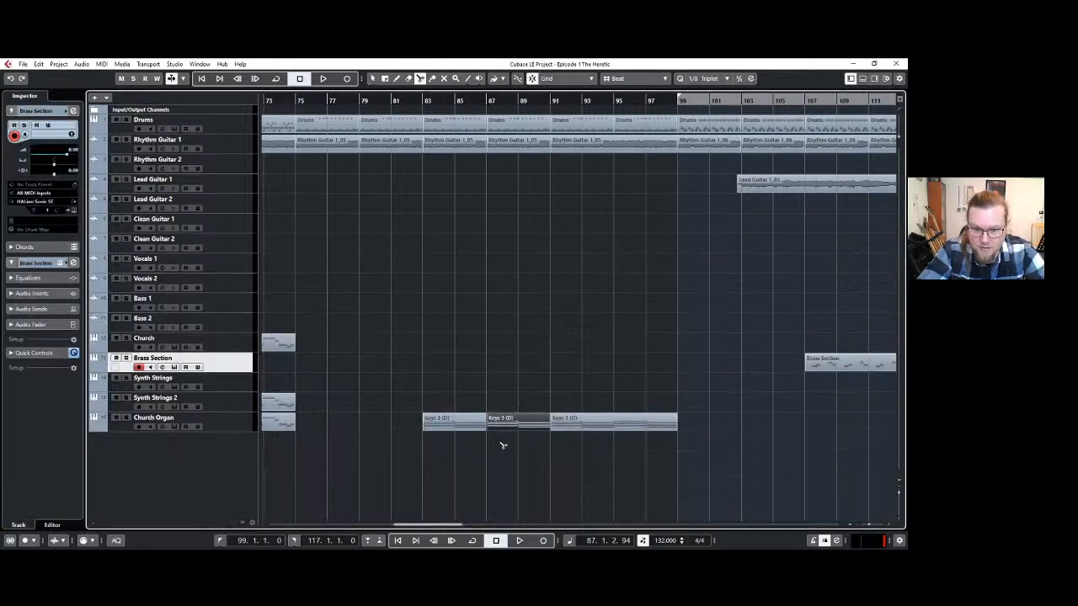
{"action": "key", "text": "1"}
{"action": "double_click", "coordinate": [500, 427]}
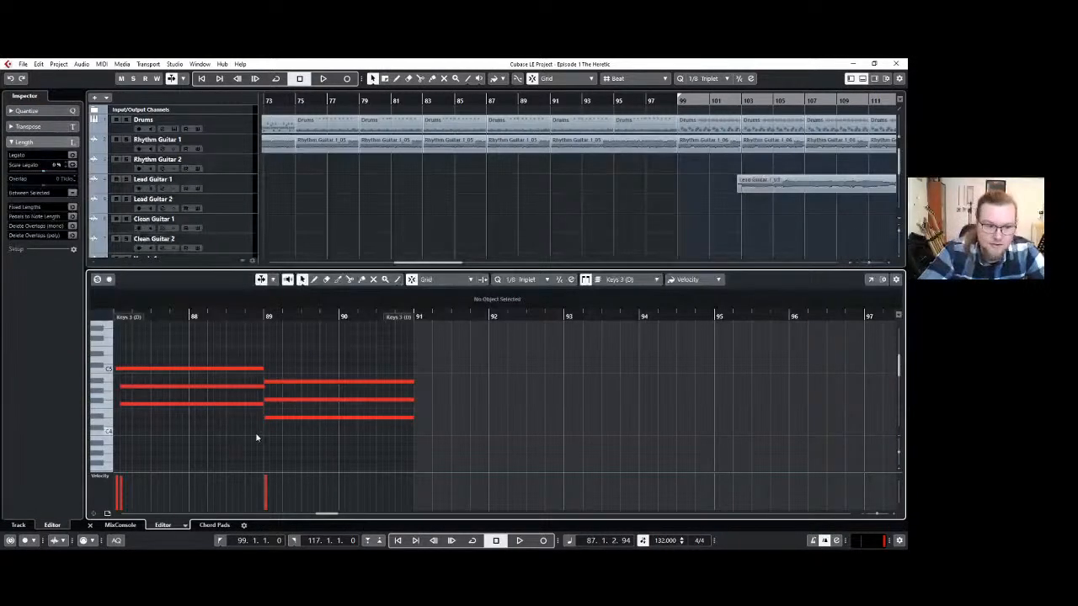
{"action": "scroll", "coordinate": [245, 433], "scroll_direction": "left", "scroll_amount": 2}
{"action": "left_click_drag", "start_coordinate": [228, 431], "coordinate": [193, 387]}
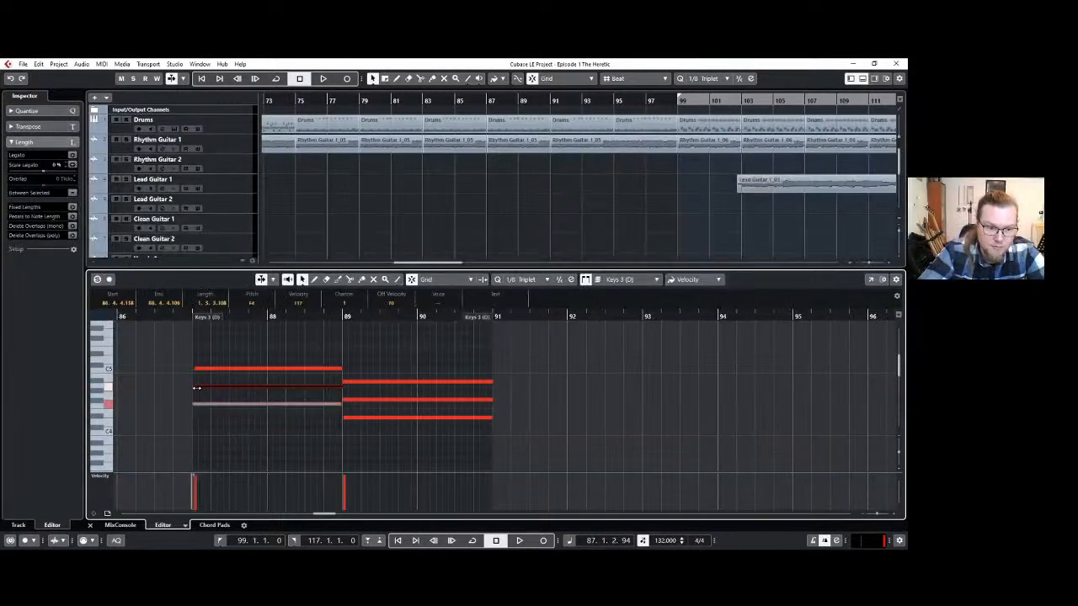
{"action": "left_click", "coordinate": [247, 428]}
{"action": "left_click", "coordinate": [863, 79]}
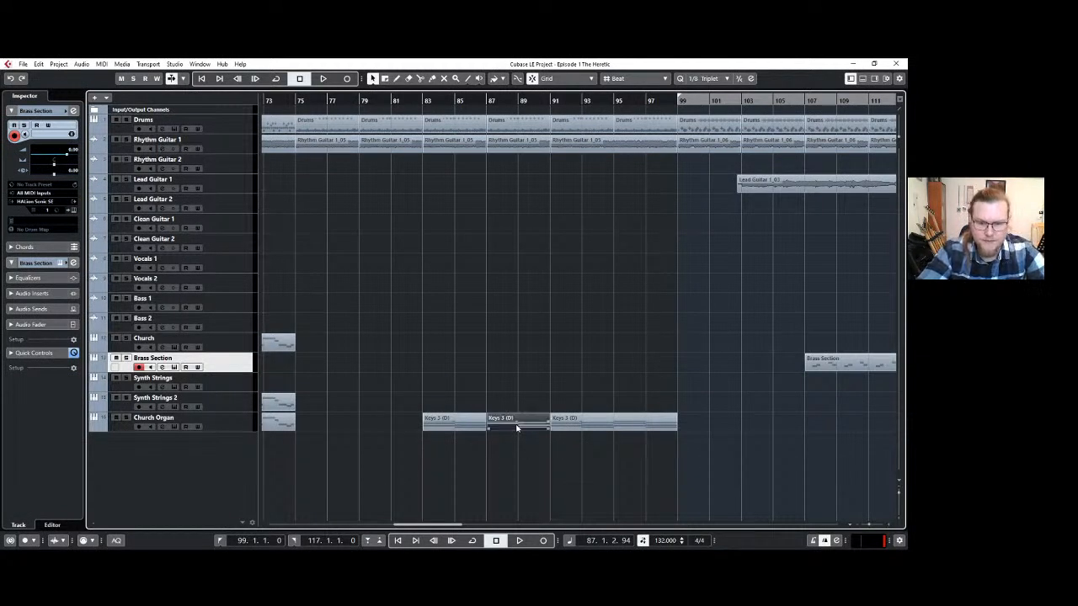
Copy the Drums, Rhythm Guitar 1 and Church Organ clips from bars 79–87, and trim the Brass Section clip to end at bar 115.
{"action": "left_click", "coordinate": [462, 444]}
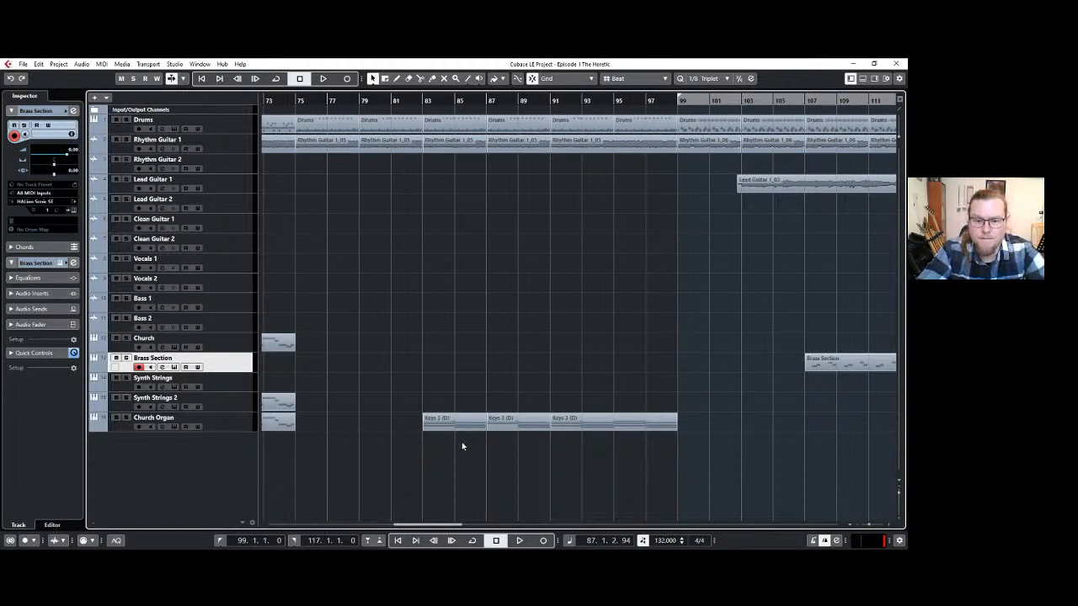
{"action": "left_click", "coordinate": [405, 126]}
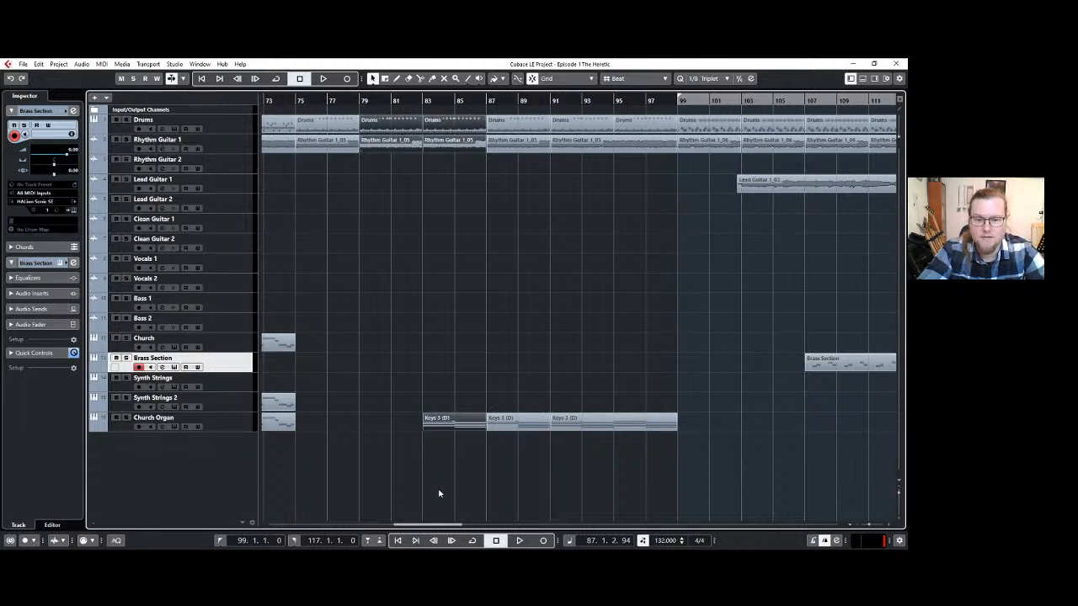
{"action": "left_click_drag", "start_coordinate": [406, 526], "coordinate": [464, 527]}
{"action": "left_click", "coordinate": [392, 107]}
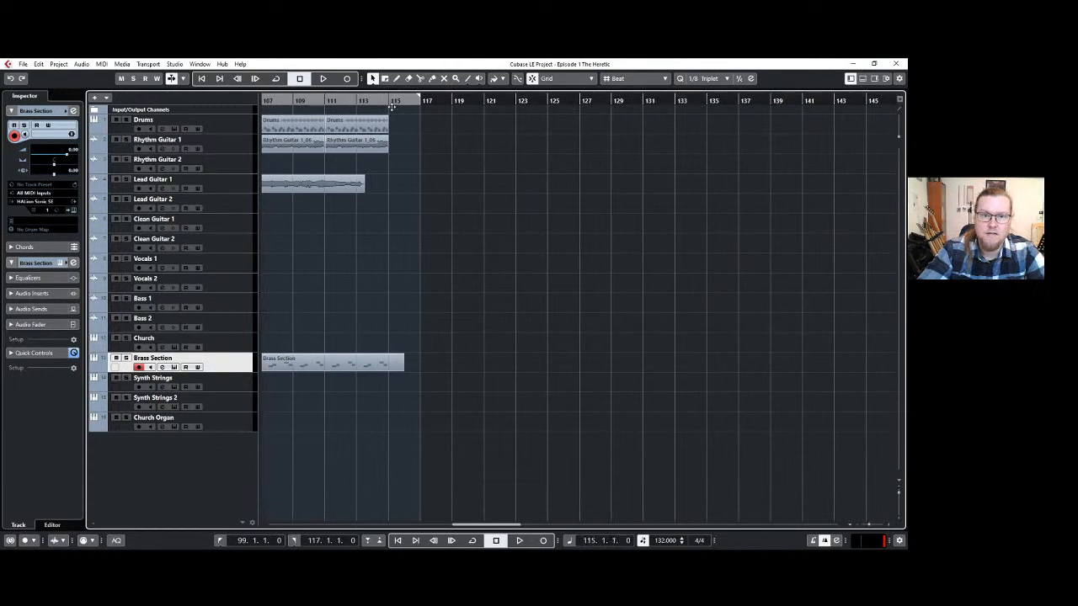
{"action": "left_click_drag", "start_coordinate": [404, 369], "coordinate": [388, 369]}
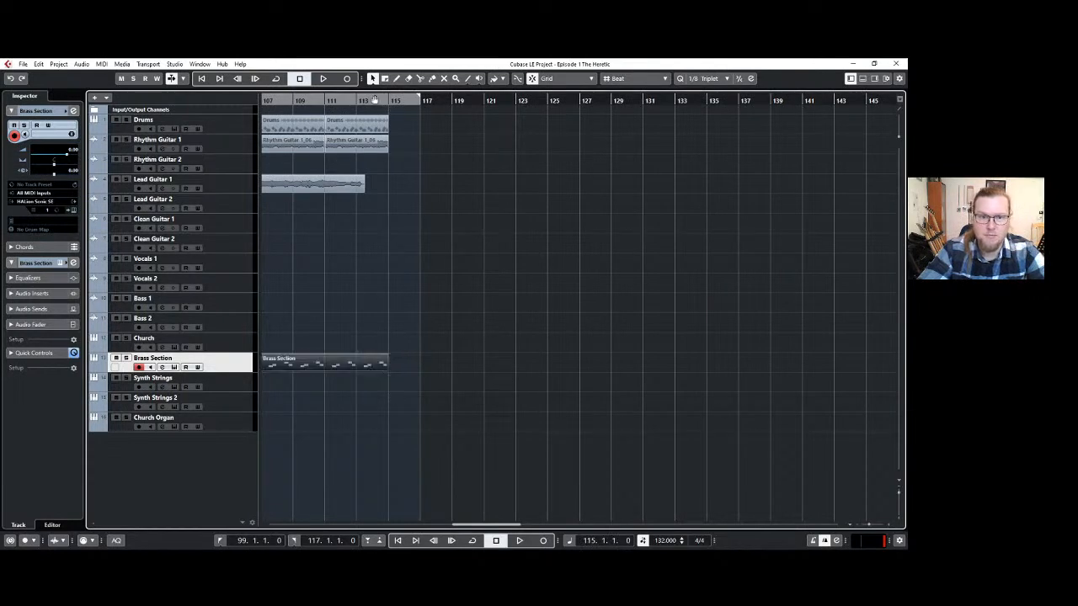
Paste the copied drums, rhythm guitar and organ clips at bar 115 onto their matching tracks, with Drums as the first target track.
{"action": "key", "text": "ctrl+v"}
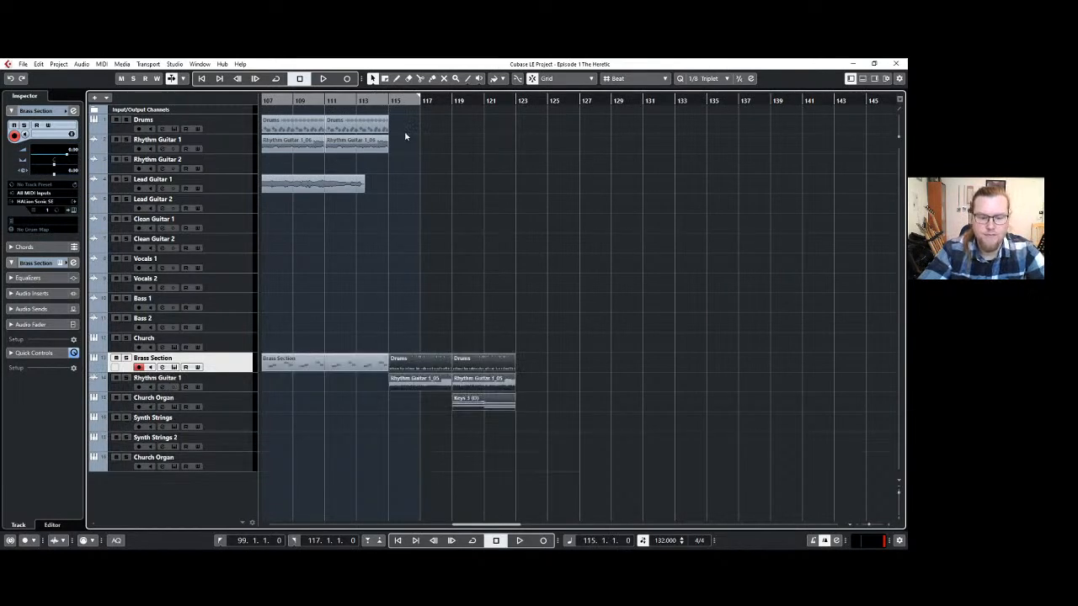
{"action": "key", "text": "ctrl+z"}
{"action": "left_click", "coordinate": [248, 128]}
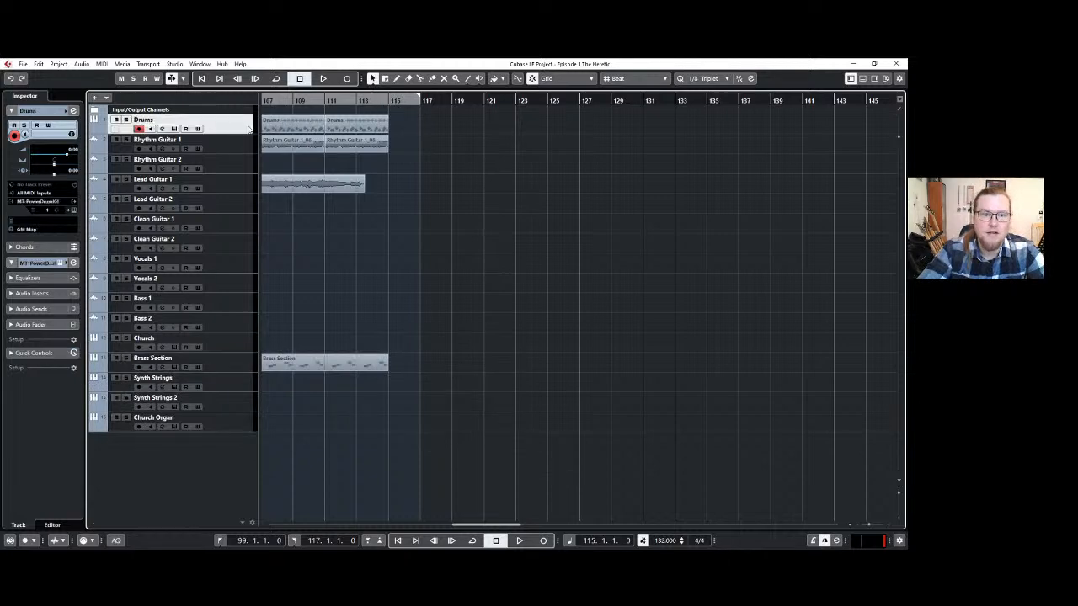
{"action": "key", "text": "ctrl+v"}
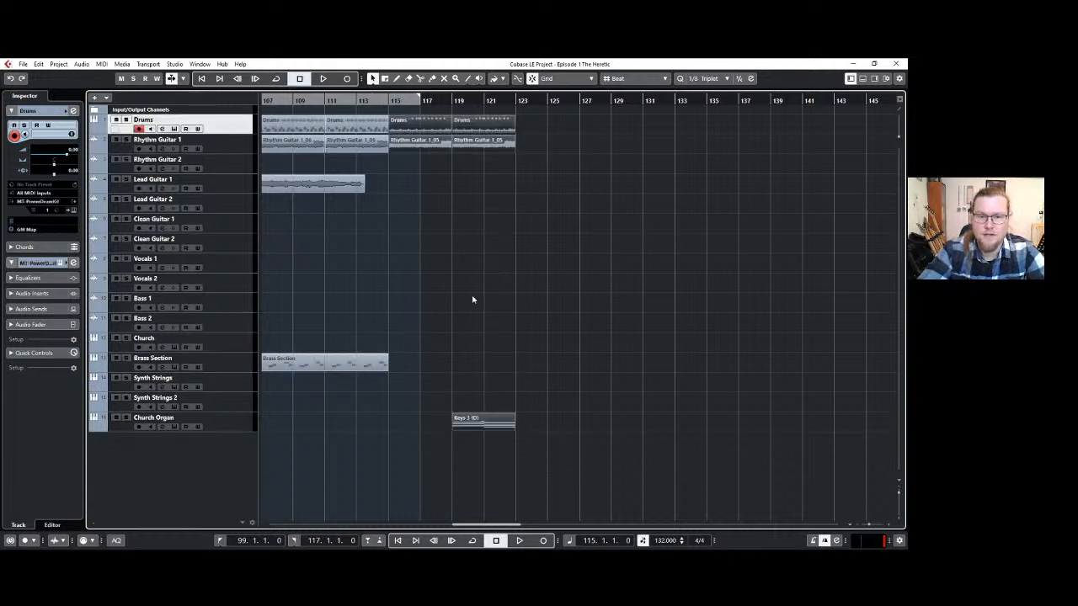
Play the arrangement briefly from bar 99.
{"action": "scroll", "coordinate": [472, 299], "scroll_direction": "left", "scroll_amount": 2}
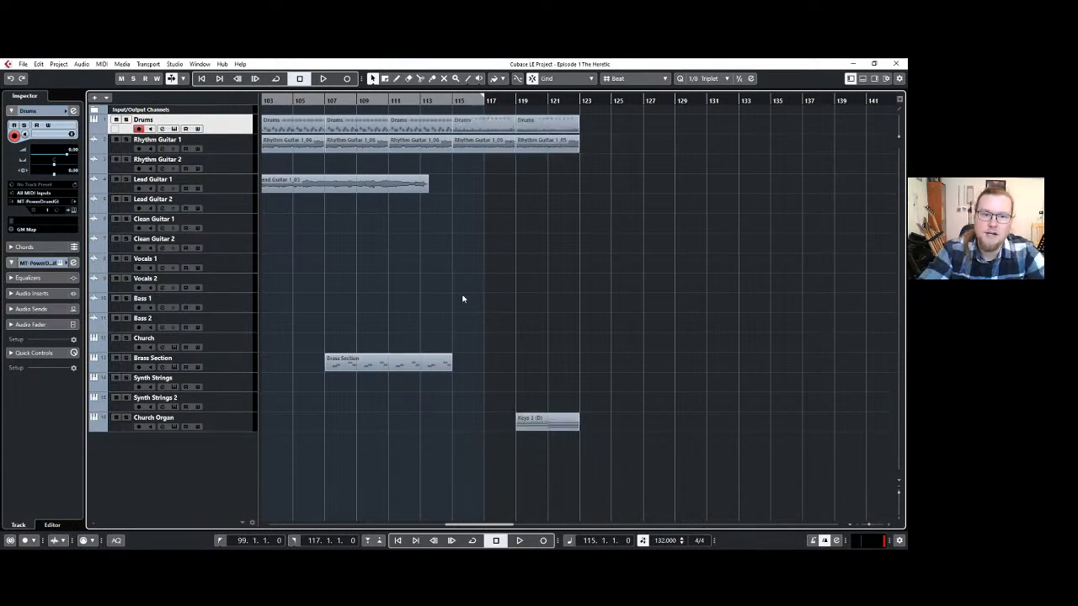
{"action": "scroll", "coordinate": [458, 297], "scroll_direction": "left", "scroll_amount": 4}
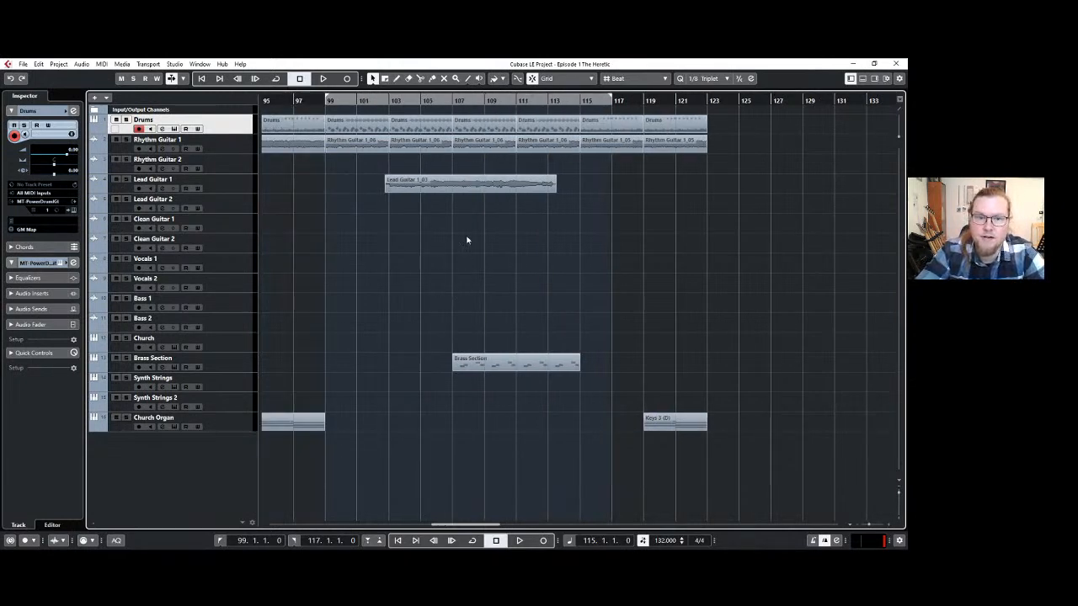
{"action": "left_click", "coordinate": [325, 100]}
{"action": "key", "text": "space"}
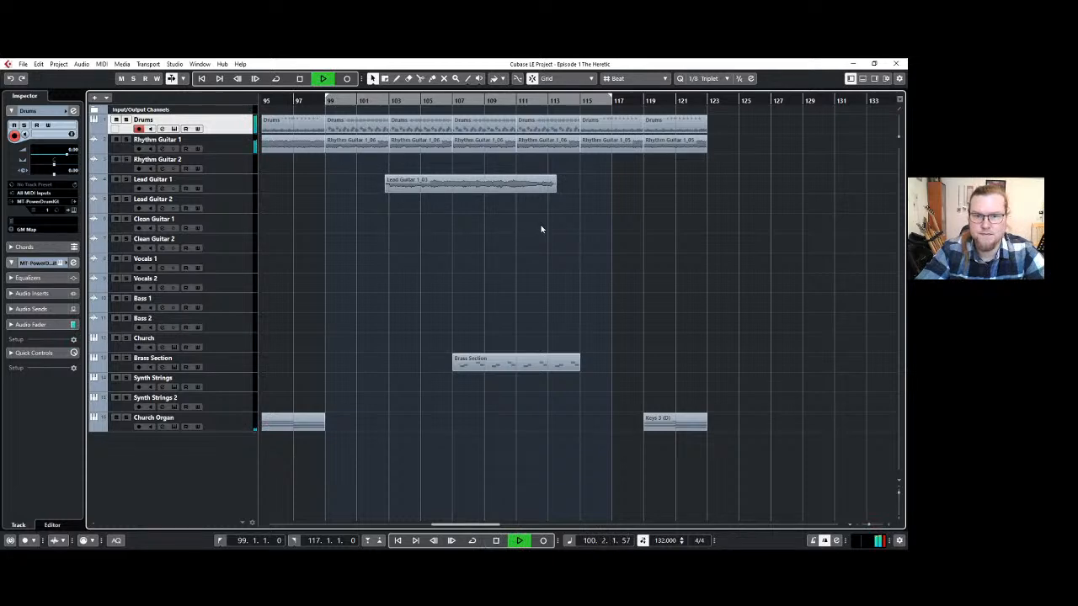
{"action": "key", "text": "space"}
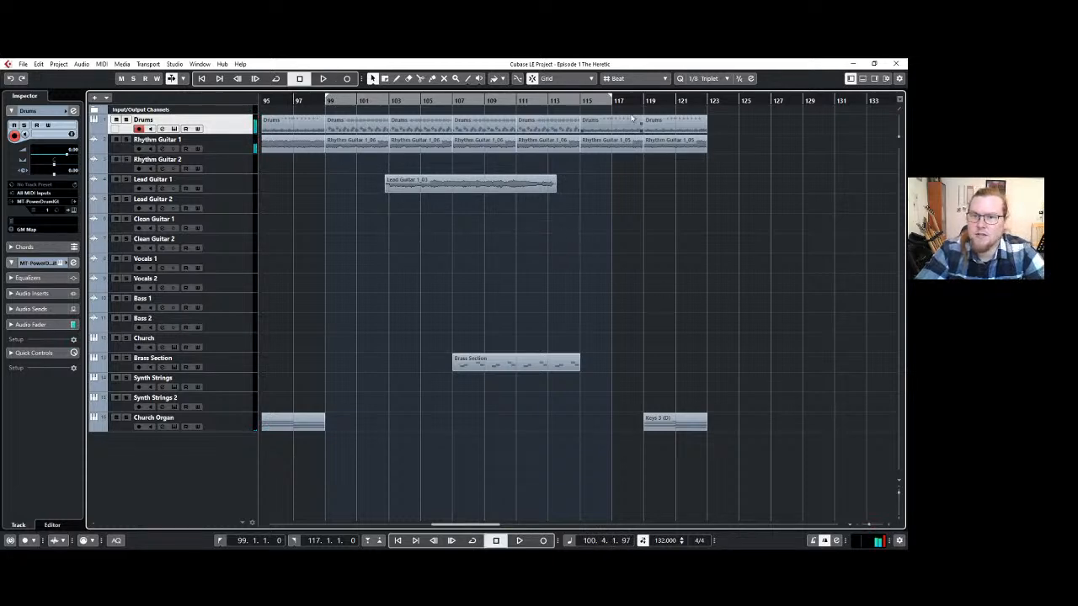
Duplicate the Drums, Rhythm Guitar 1 and Church Organ clips of bars 115–123 so they repeat from bar 123.
{"action": "left_click_drag", "start_coordinate": [698, 455], "coordinate": [611, 131]}
{"action": "key", "text": "ctrl+d"}
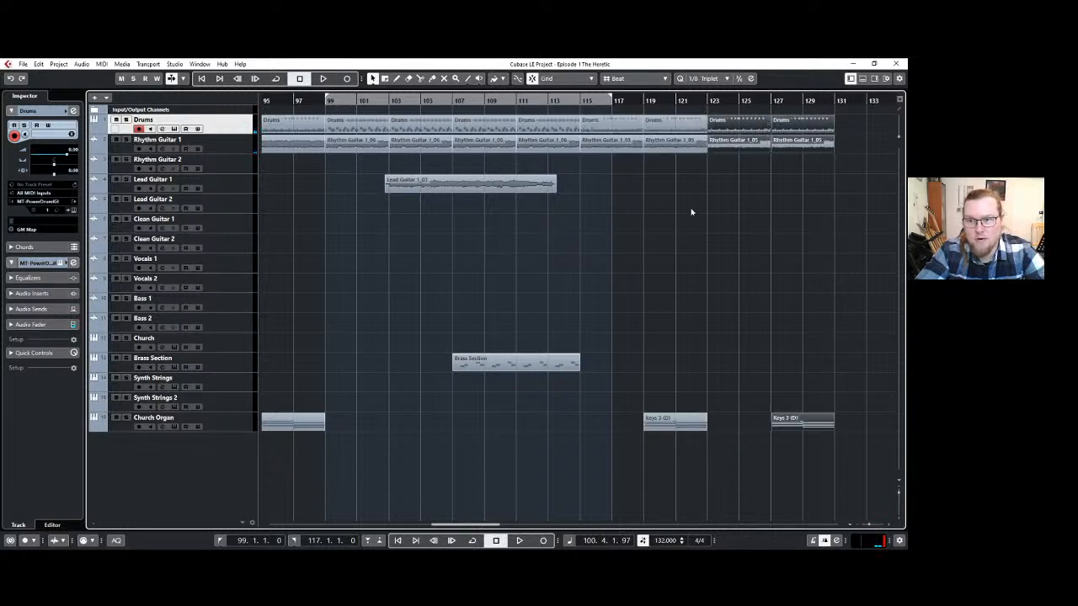
Copy the Brass Section, Drums and Rhythm Guitar 1 clips of bars 107–115 and paste them at bar 131.
{"action": "left_click", "coordinate": [540, 368]}
{"action": "left_click", "coordinate": [489, 123], "text": "shift"}
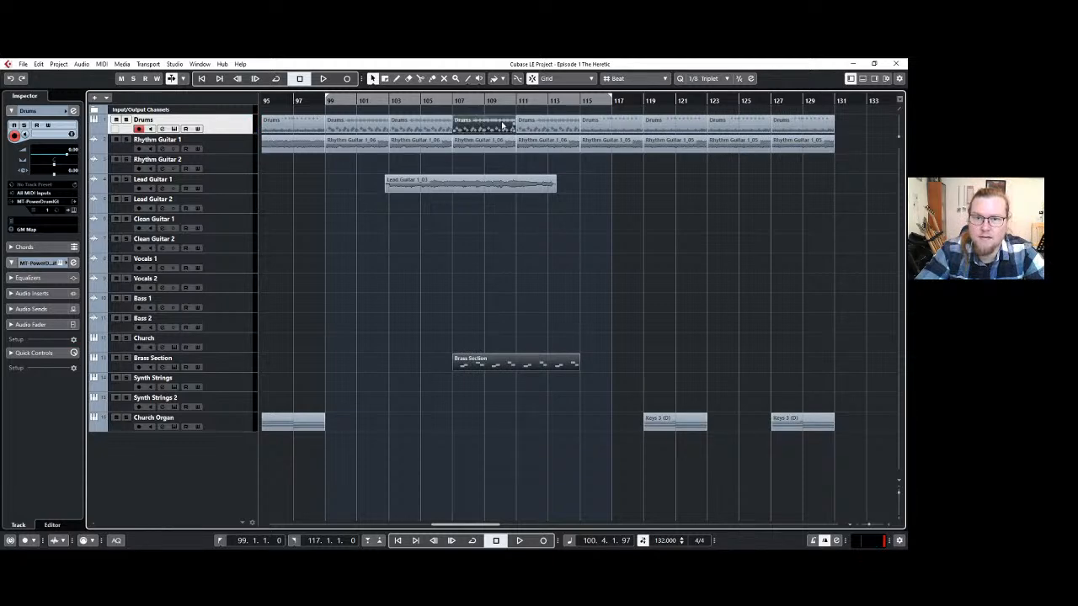
{"action": "left_click", "coordinate": [538, 126], "text": "shift"}
{"action": "left_click", "coordinate": [537, 148], "text": "shift"}
{"action": "left_click", "coordinate": [508, 148], "text": "shift"}
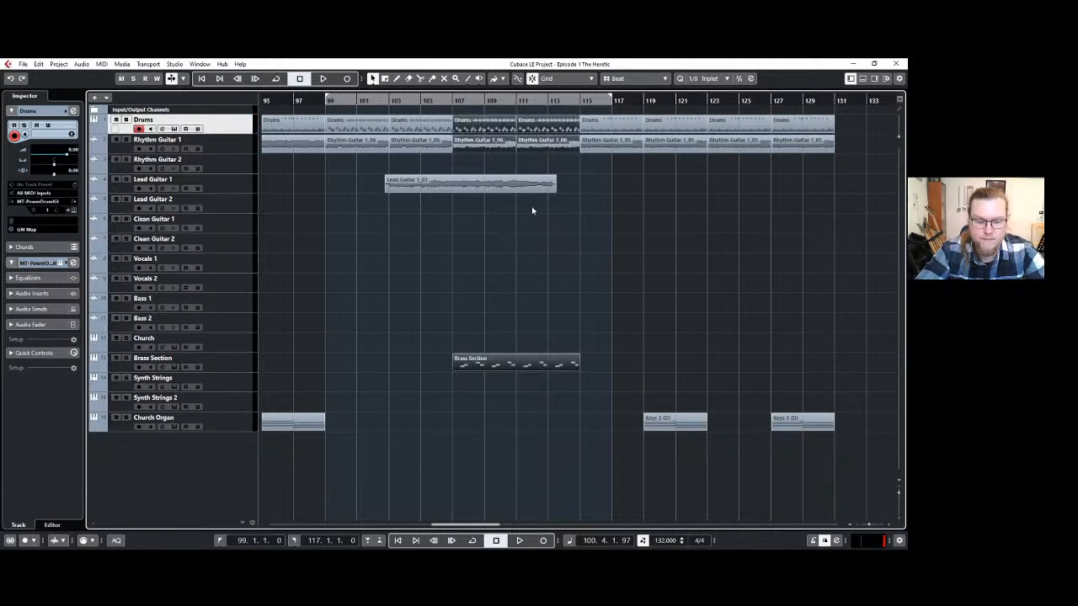
{"action": "left_click", "coordinate": [834, 102]}
{"action": "key", "text": "ctrl+v"}
Set the locators to 75.2.1 and 139.2.1 and play the arrangement from bar 75 through to its end.
{"action": "scroll", "coordinate": [748, 241], "scroll_direction": "down", "scroll_amount": 2}
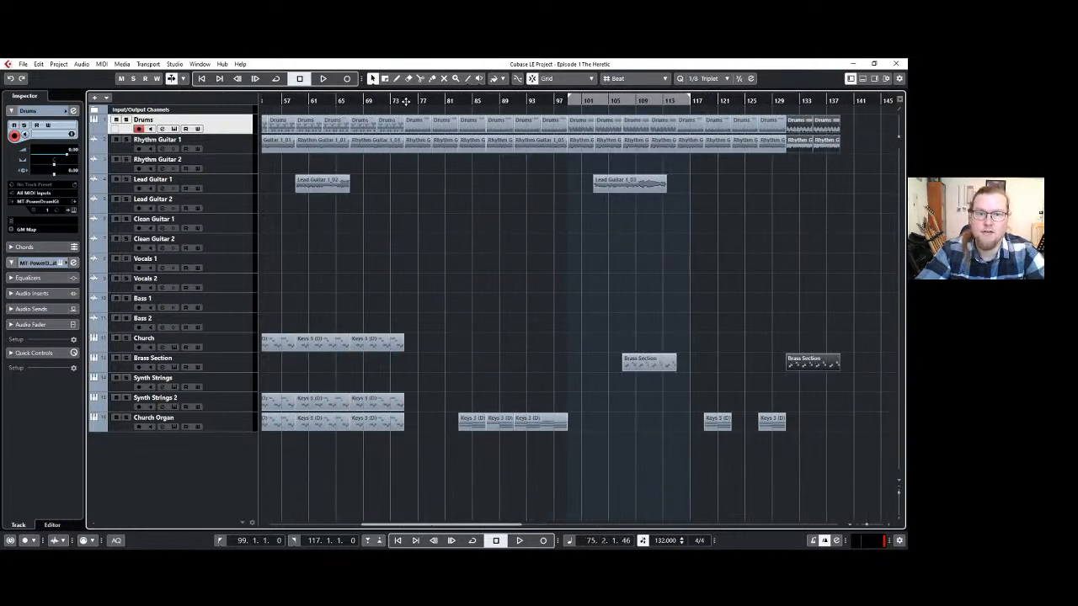
{"action": "left_click_drag", "start_coordinate": [570, 97], "coordinate": [406, 99]}
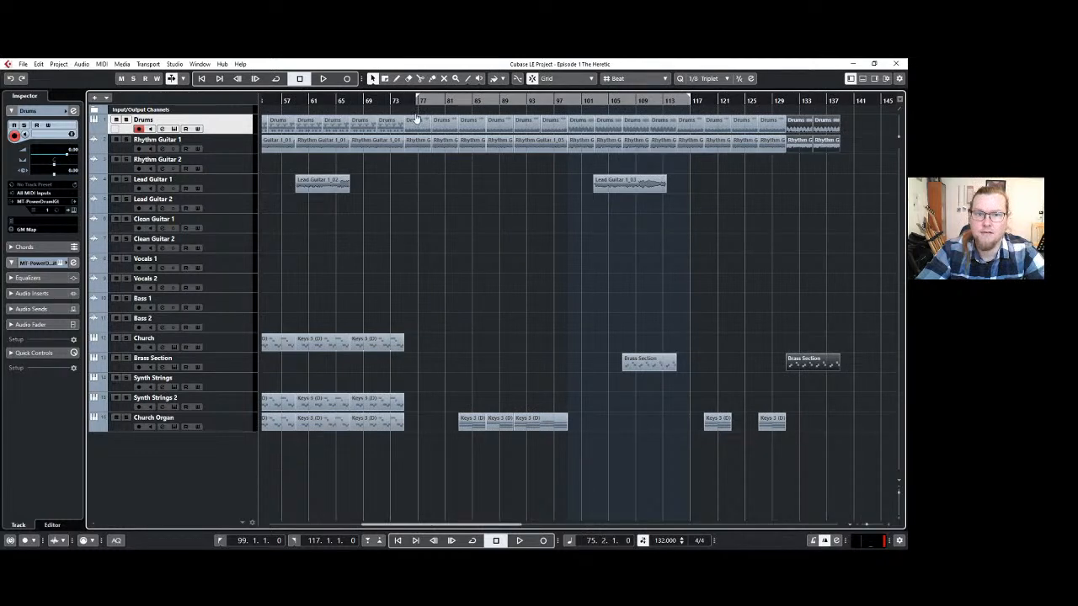
{"action": "key", "text": "space"}
{"action": "left_click_drag", "start_coordinate": [691, 99], "coordinate": [841, 105]}
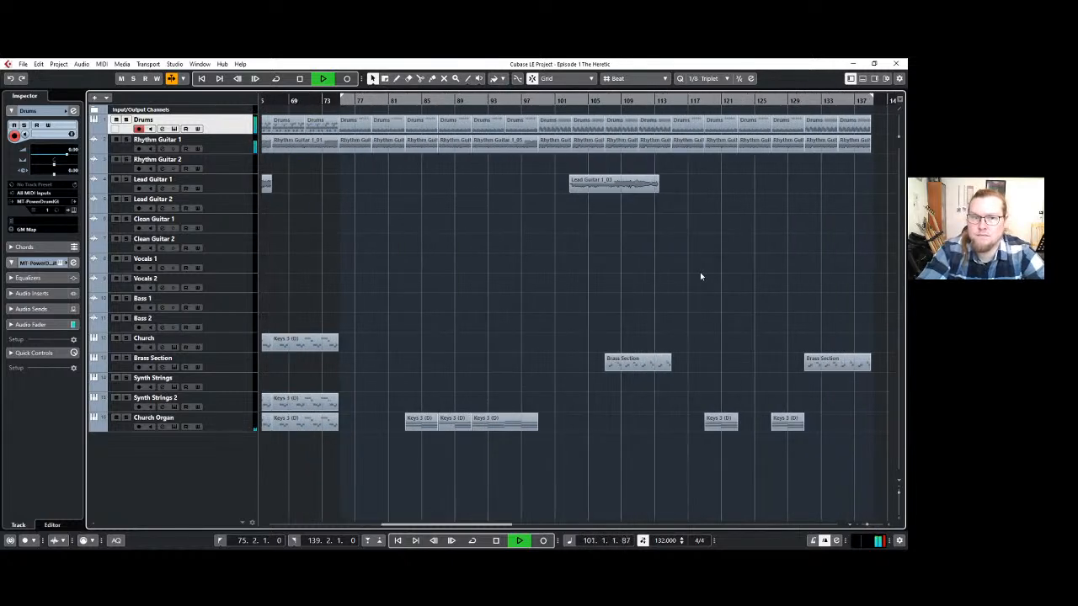
{"action": "scroll", "coordinate": [699, 276], "scroll_direction": "down", "scroll_amount": 2, "text": "ctrl"}
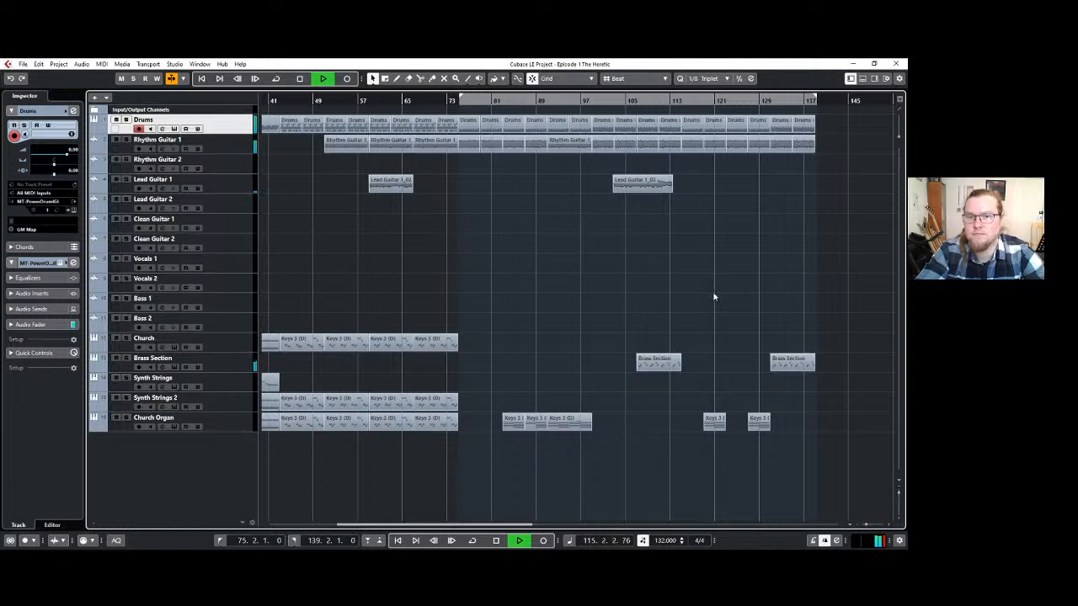
{"action": "scroll", "coordinate": [713, 296], "scroll_direction": "up", "scroll_amount": 1}
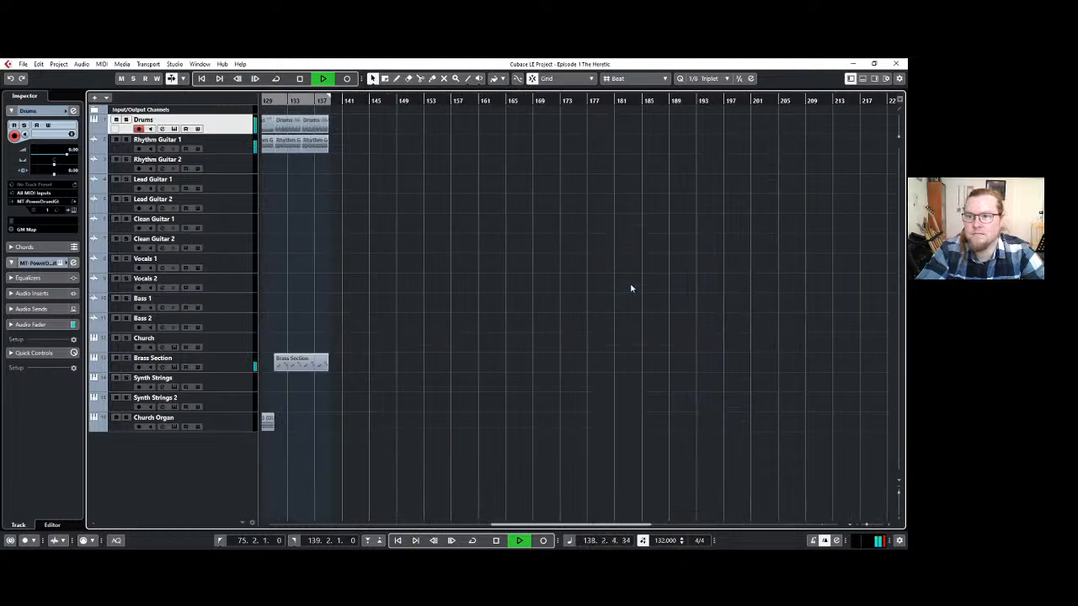
{"action": "key", "text": "space"}
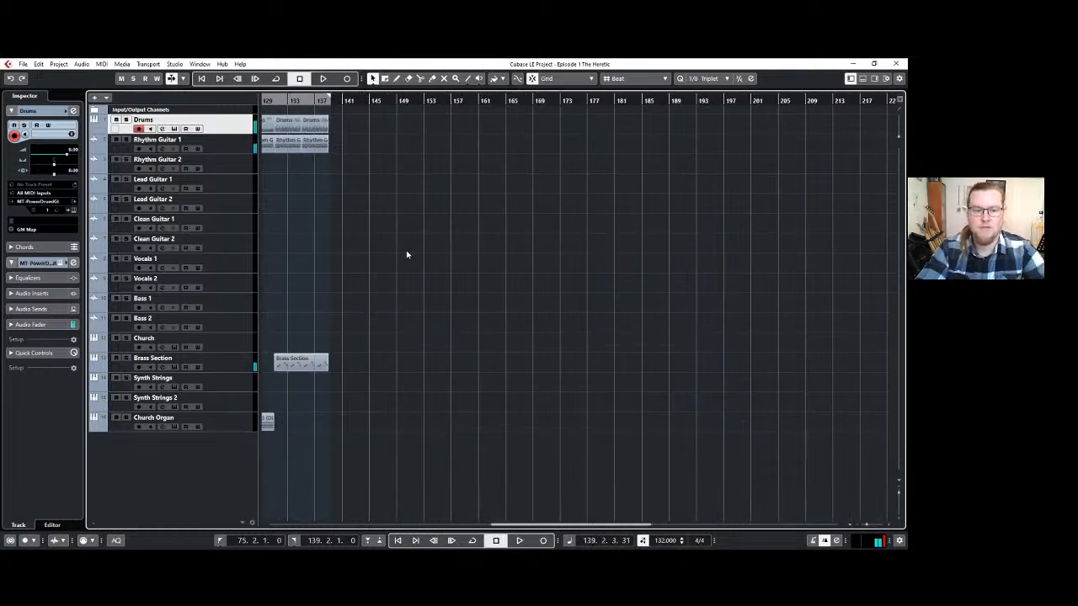
Add a marker track and move it above the Drums track.
{"action": "scroll", "coordinate": [402, 250], "scroll_direction": "left", "scroll_amount": 4}
{"action": "scroll", "coordinate": [398, 243], "scroll_direction": "left", "scroll_amount": 4}
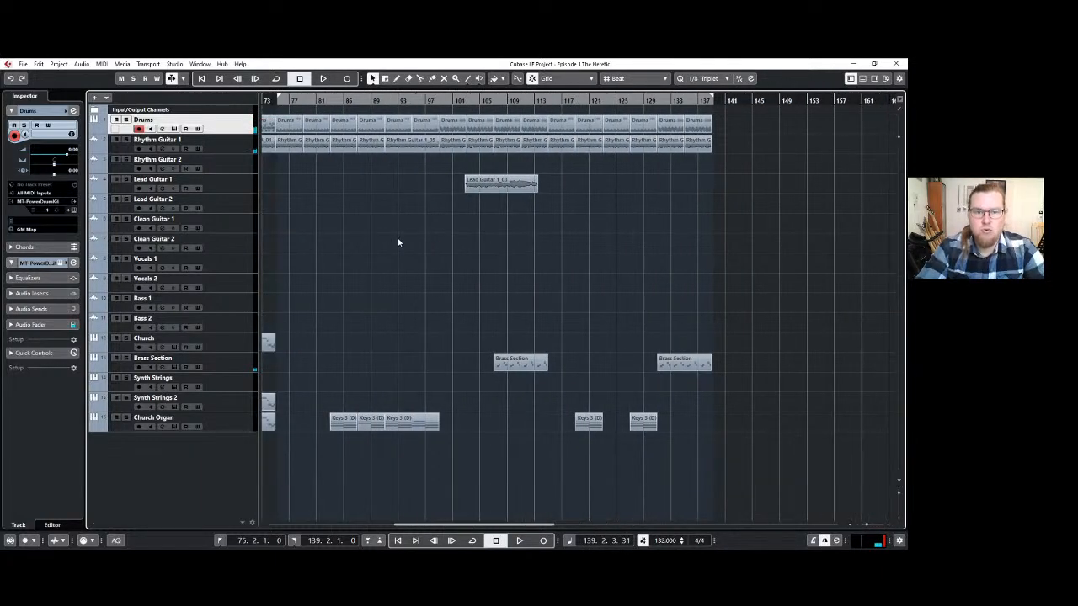
{"action": "scroll", "coordinate": [397, 243], "scroll_direction": "down", "scroll_amount": 1}
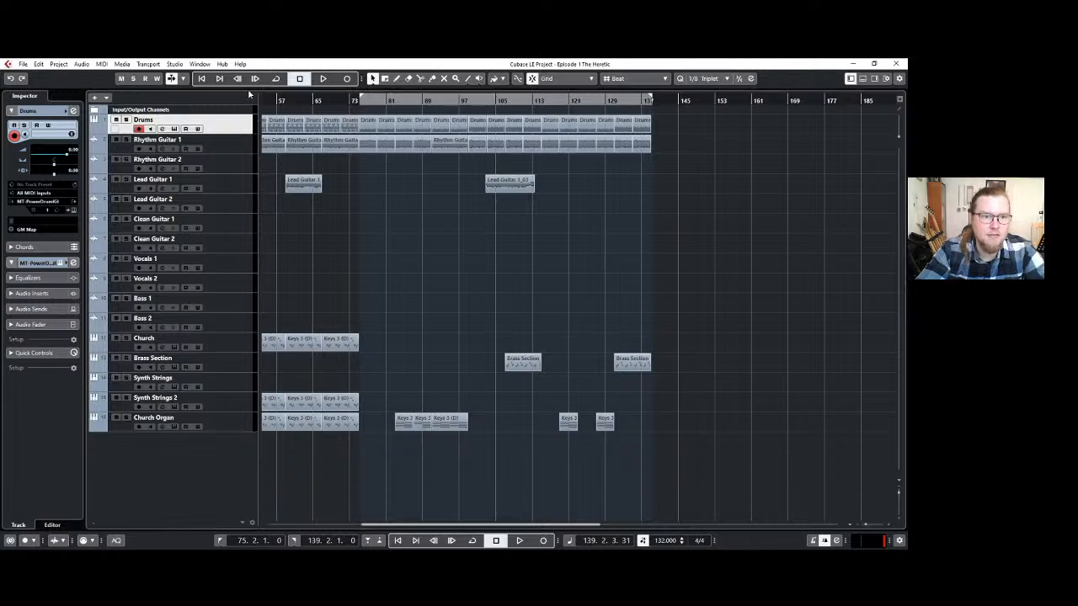
{"action": "left_click", "coordinate": [238, 180]}
{"action": "left_click_drag", "start_coordinate": [229, 140], "coordinate": [233, 120]}
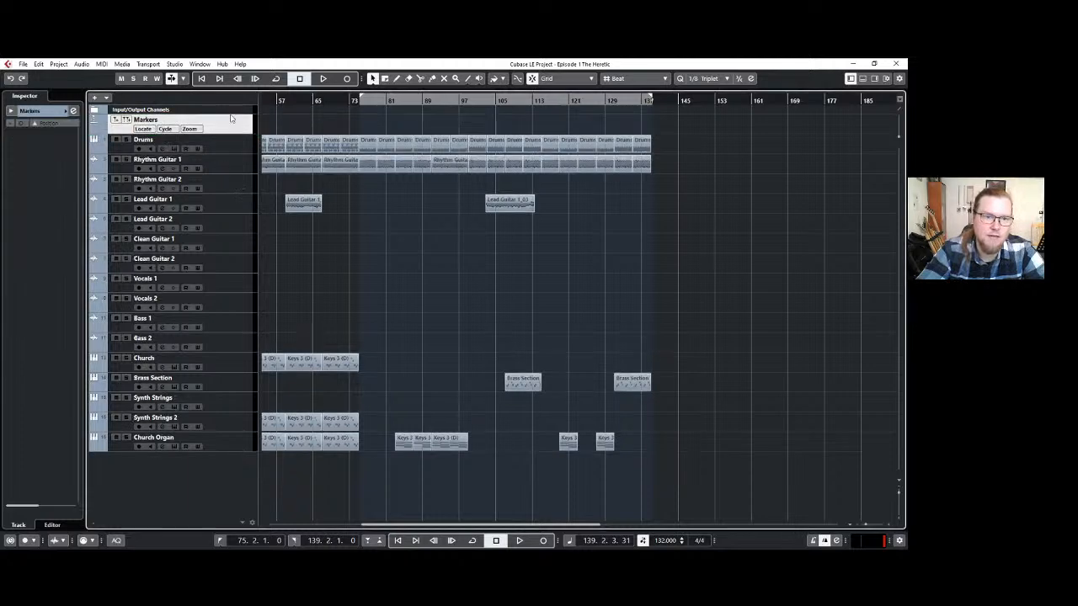
Try to add a marker at 75.2.1 and edit its ID in the marker list.
{"action": "left_click", "coordinate": [362, 124], "text": "alt"}
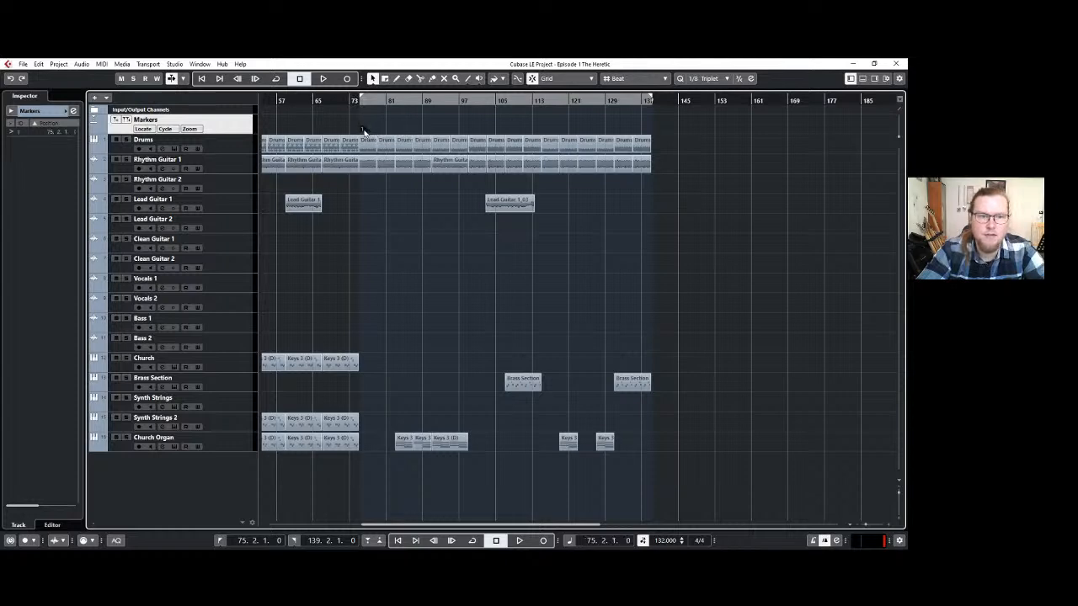
{"action": "left_click", "coordinate": [17, 135]}
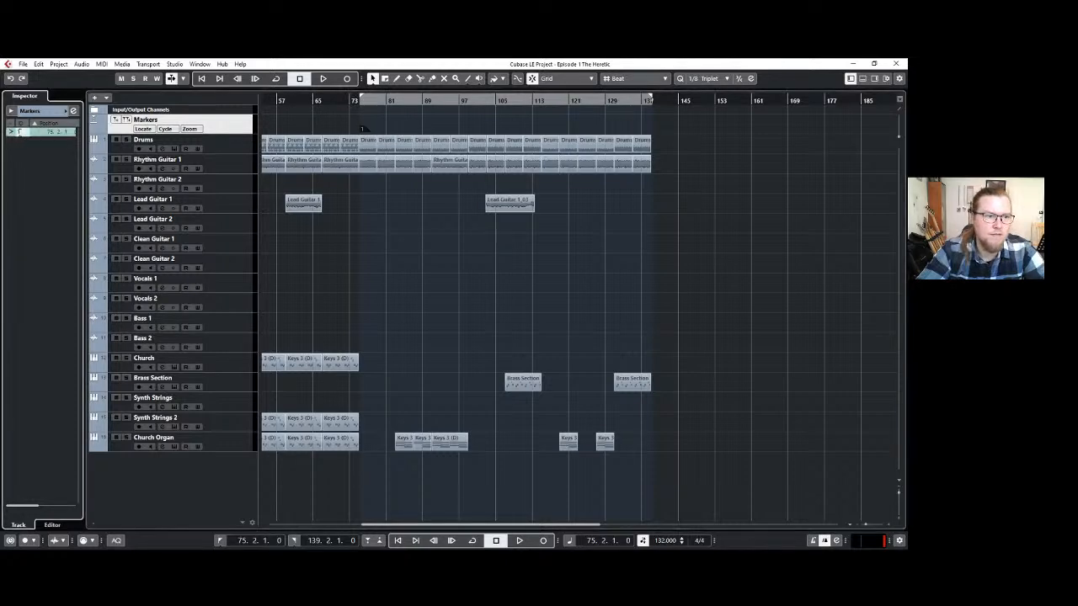
{"action": "double_click", "coordinate": [18, 132]}
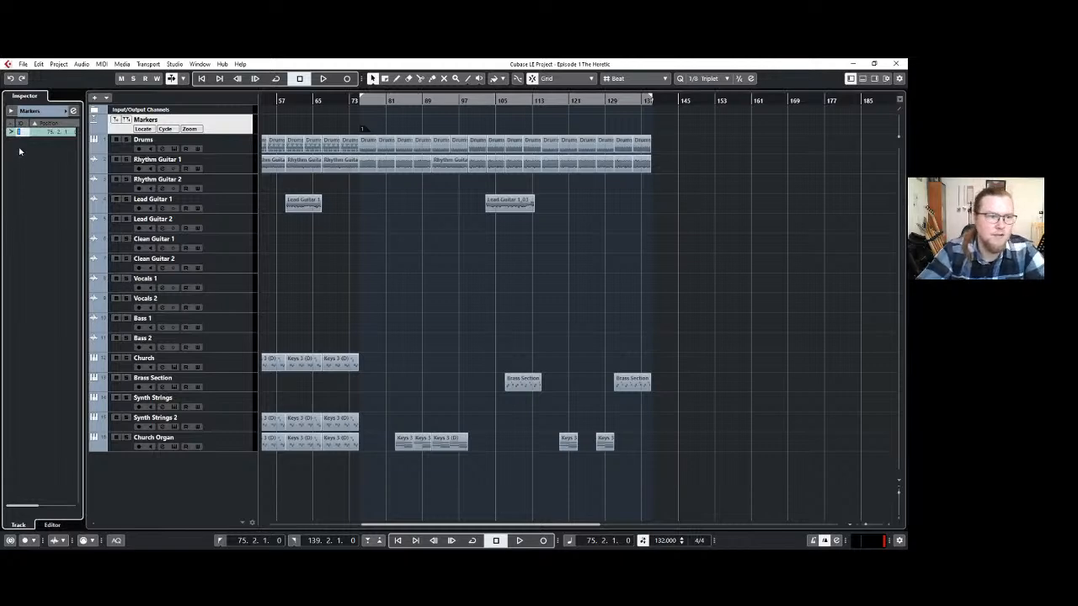
{"action": "left_click", "coordinate": [24, 159]}
{"action": "double_click", "coordinate": [19, 133]}
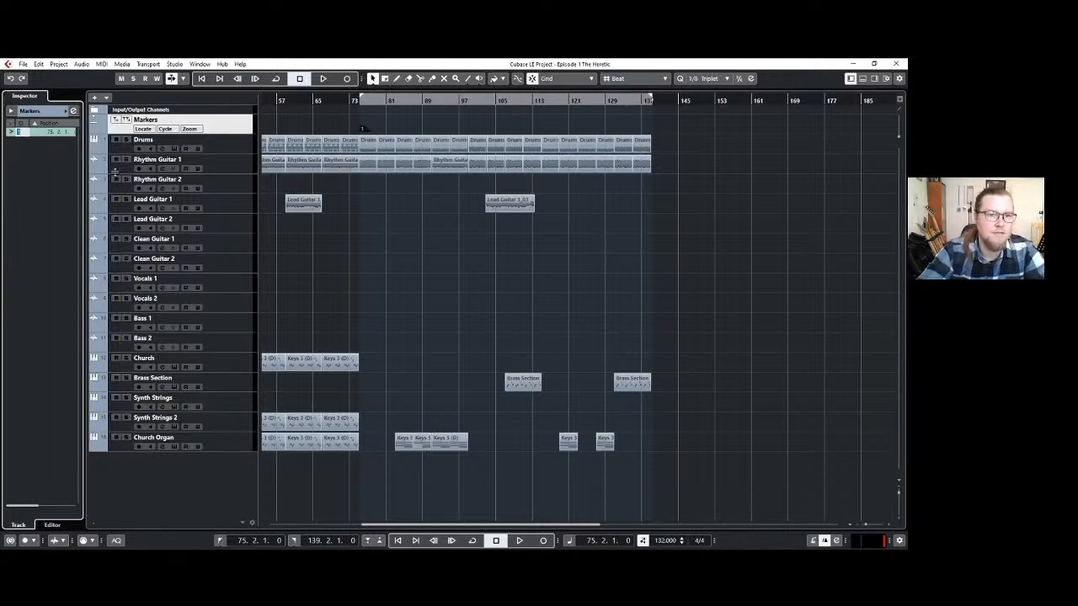
{"action": "left_click", "coordinate": [390, 125]}
{"action": "key", "text": "ctrl+z"}
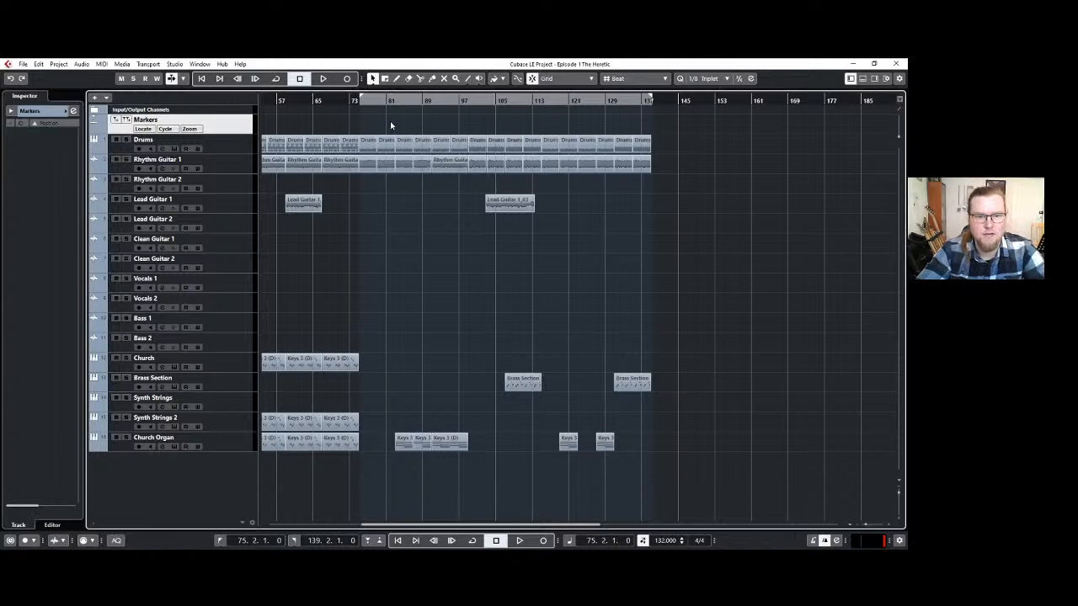
Add a marker at the project start, 1.1.1, and set the left locator to bar 1.
{"action": "scroll", "coordinate": [390, 125], "scroll_direction": "left", "scroll_amount": 4}
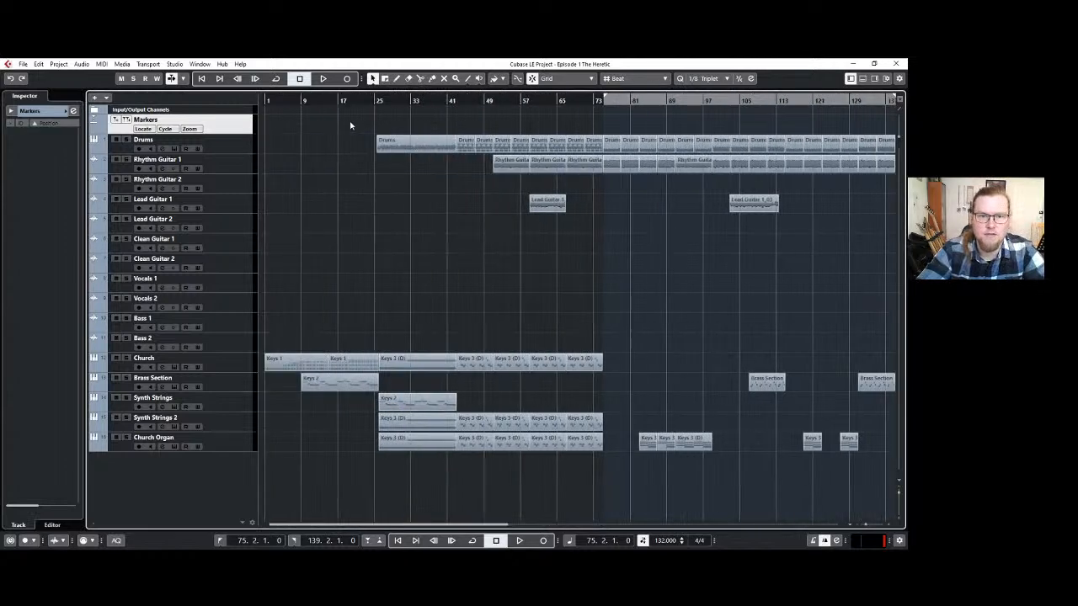
{"action": "left_click", "coordinate": [271, 102]}
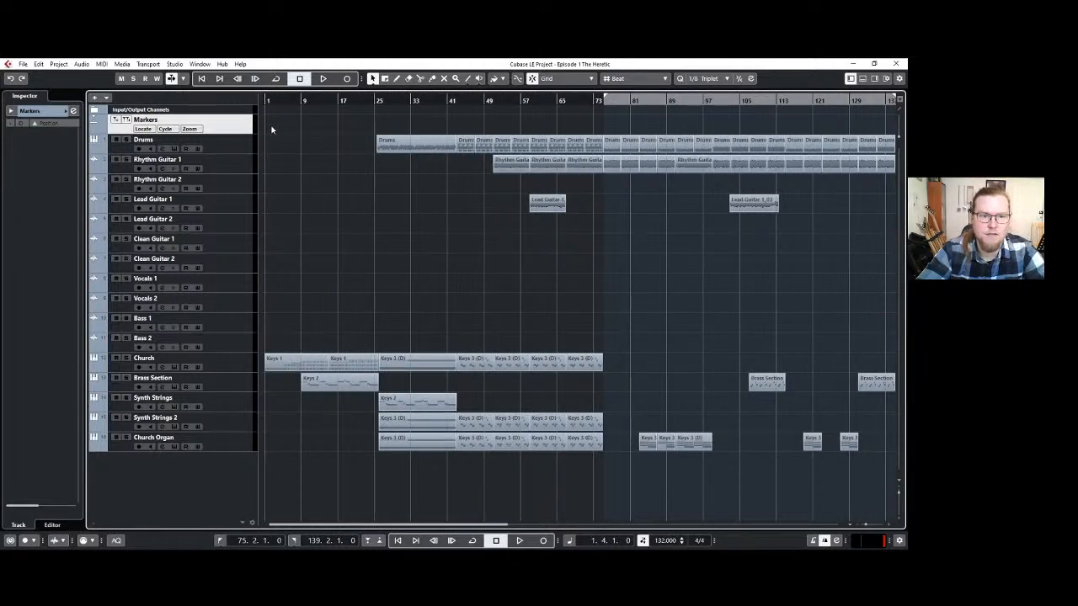
{"action": "left_click", "coordinate": [262, 101]}
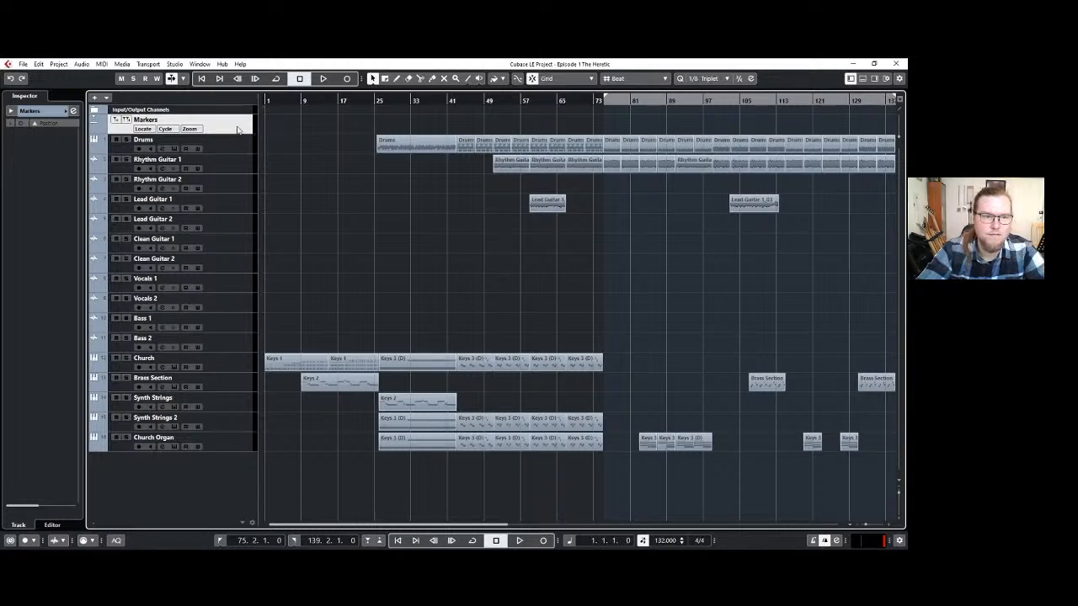
{"action": "key", "text": "h"}
{"action": "key", "text": "h"}
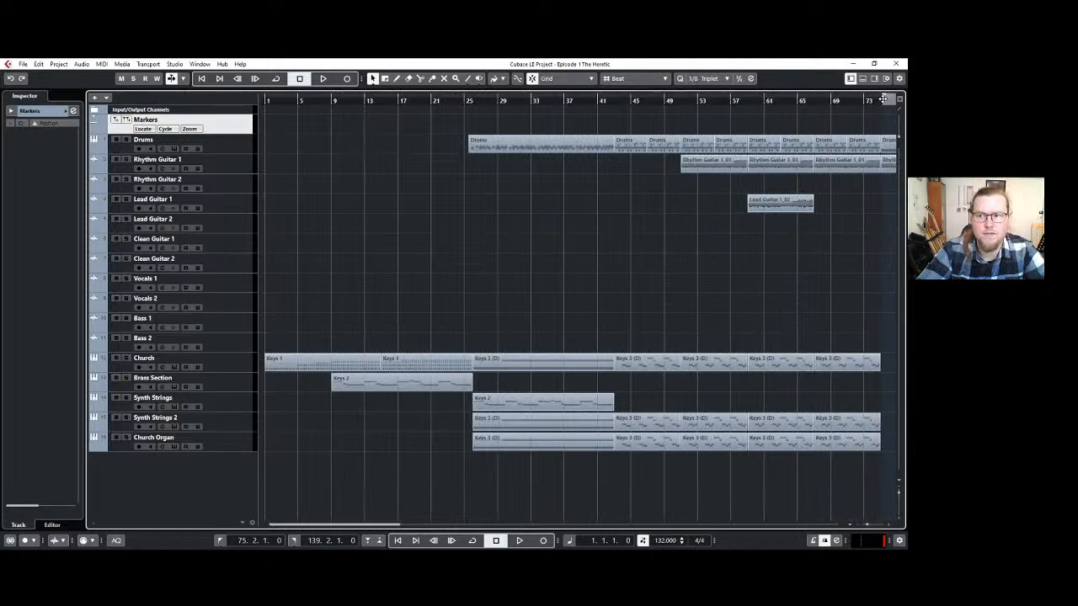
{"action": "left_click_drag", "start_coordinate": [883, 100], "coordinate": [266, 100]}
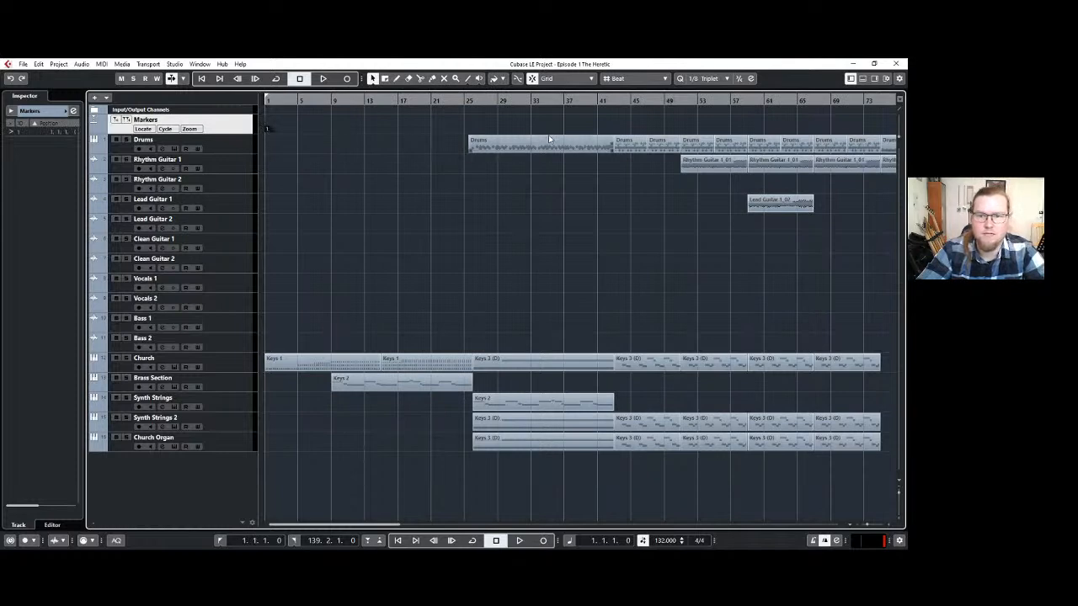
Play the arrangement from bar 43, then from about bar 26, to check the section changes.
{"action": "left_click", "coordinate": [616, 109]}
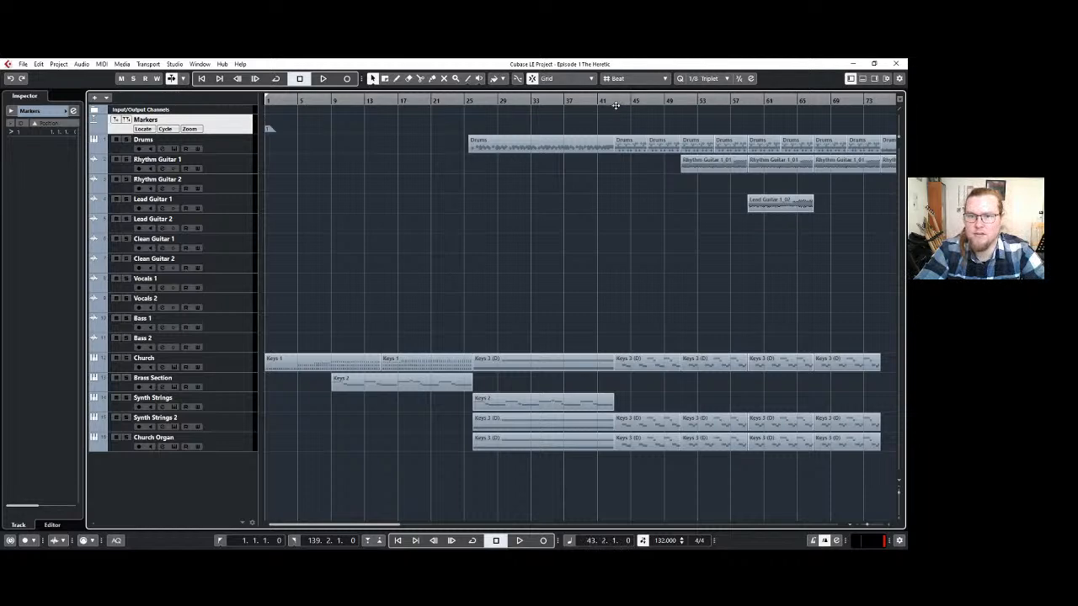
{"action": "key", "text": "space"}
{"action": "left_click", "coordinate": [470, 101]}
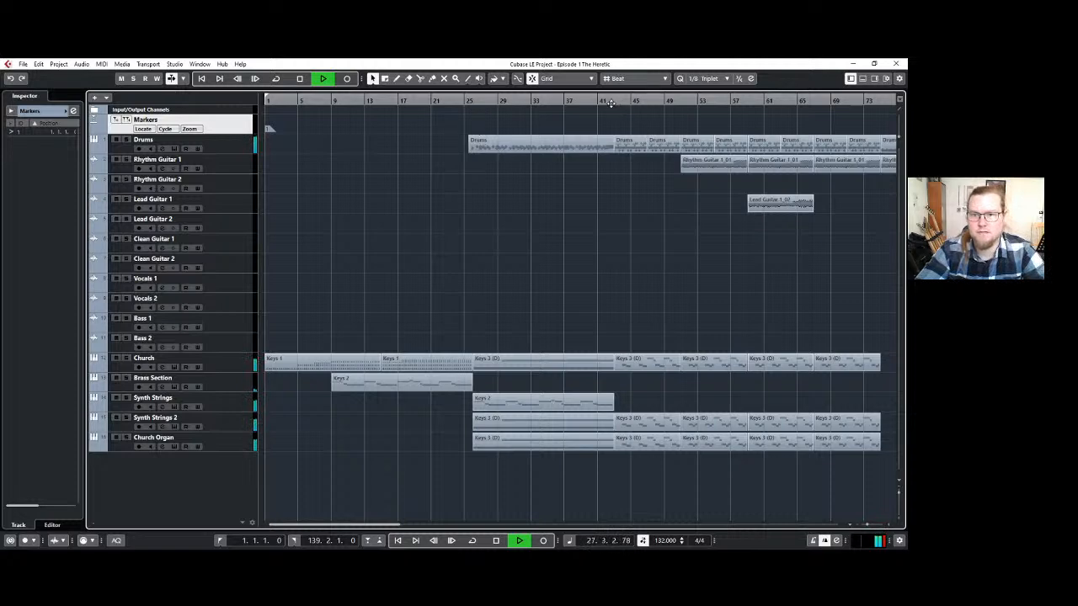
{"action": "key", "text": "space"}
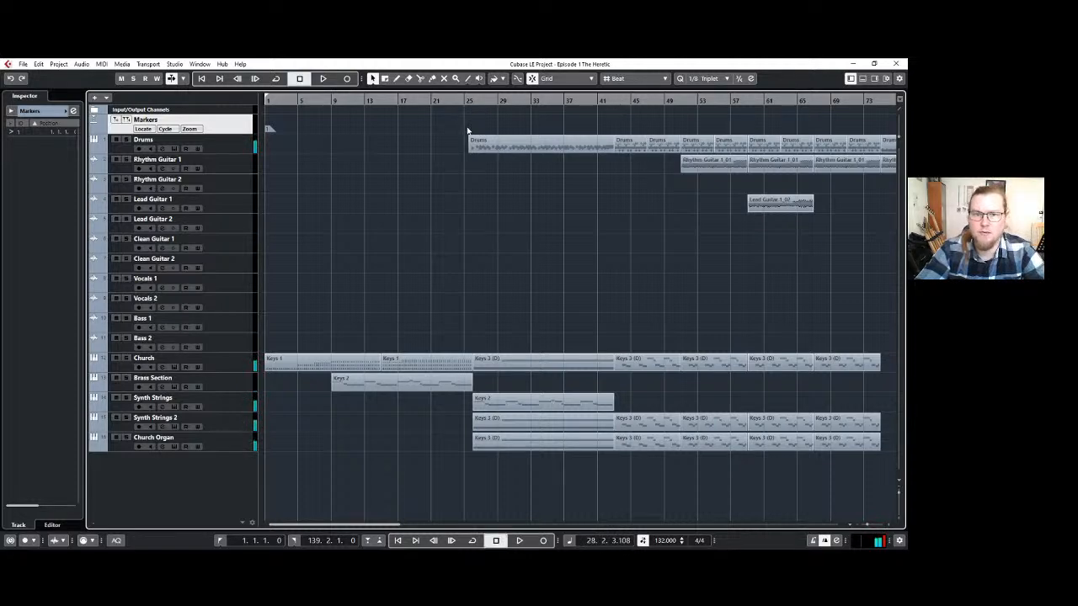
Set the left locator to 25.4.1 and draw a marker there, where the Drums part begins.
{"action": "left_click", "coordinate": [470, 131]}
{"action": "key", "text": "ctrl+a"}
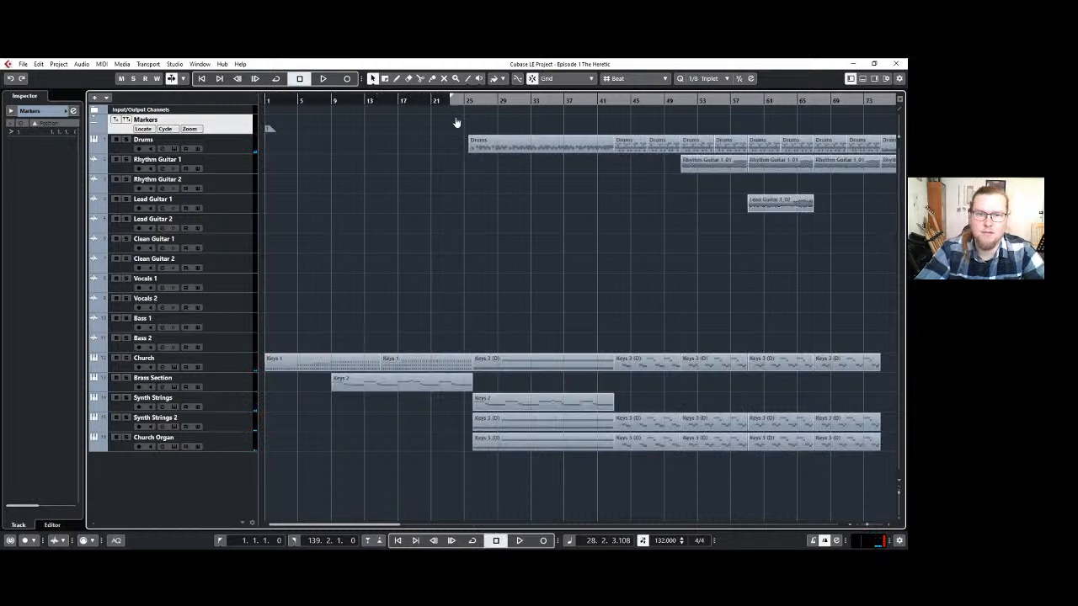
{"action": "left_click", "coordinate": [470, 133]}
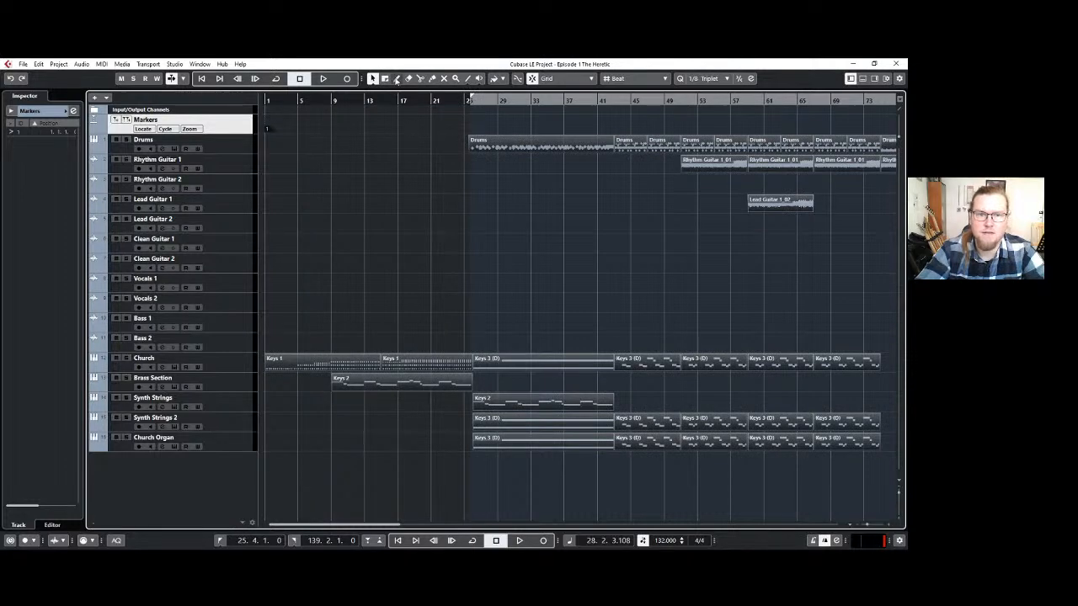
{"action": "key", "text": "8"}
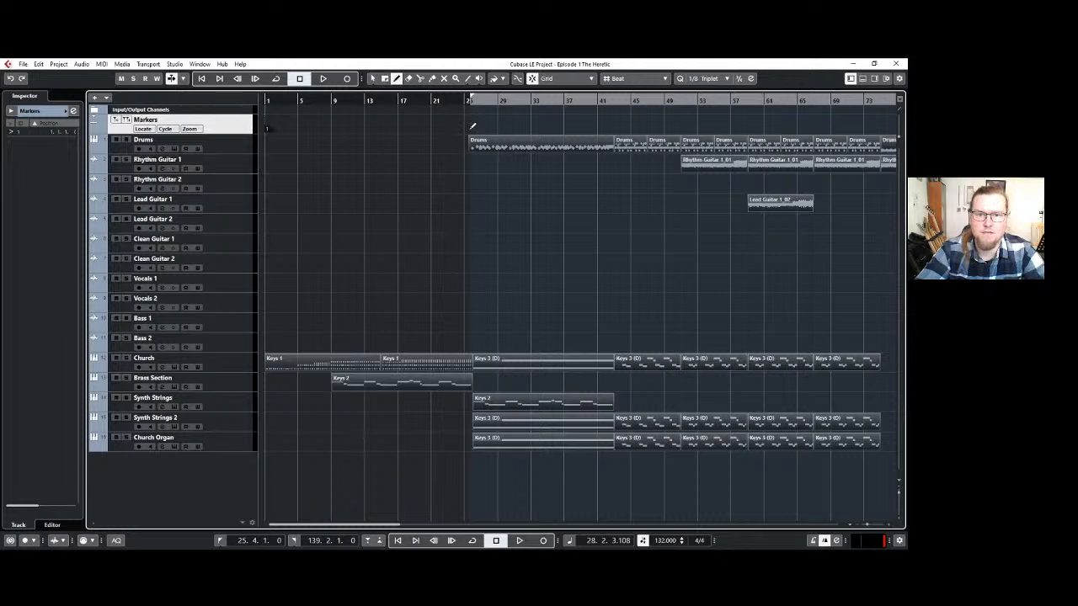
{"action": "left_click", "coordinate": [472, 126]}
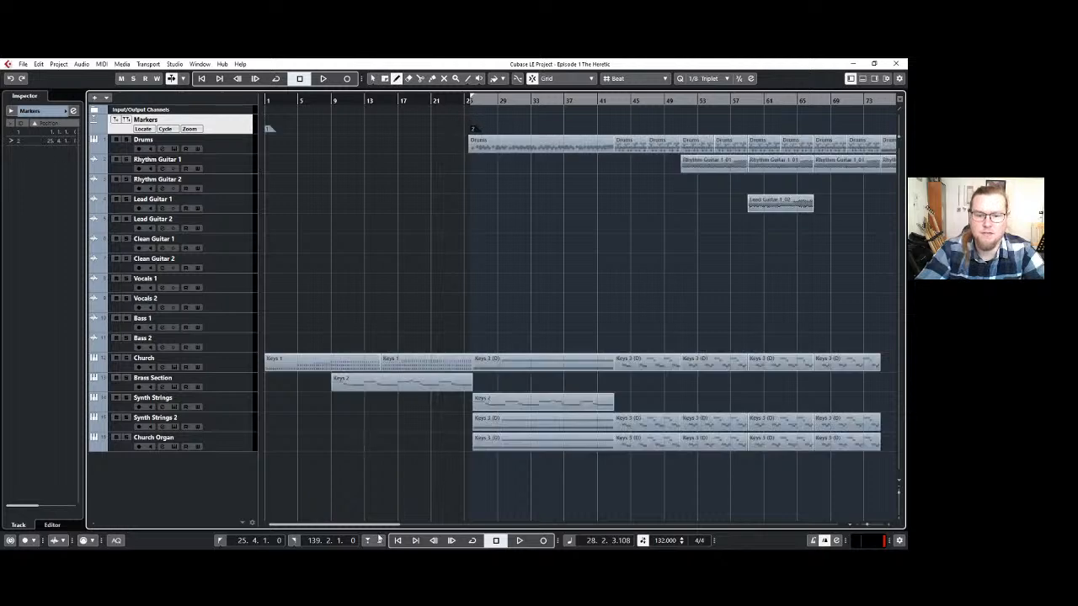
Play briefly from bar 75 and draw a marker at 75.2.1, where the church and synth strings parts end.
{"action": "left_click_drag", "start_coordinate": [380, 524], "coordinate": [484, 527]}
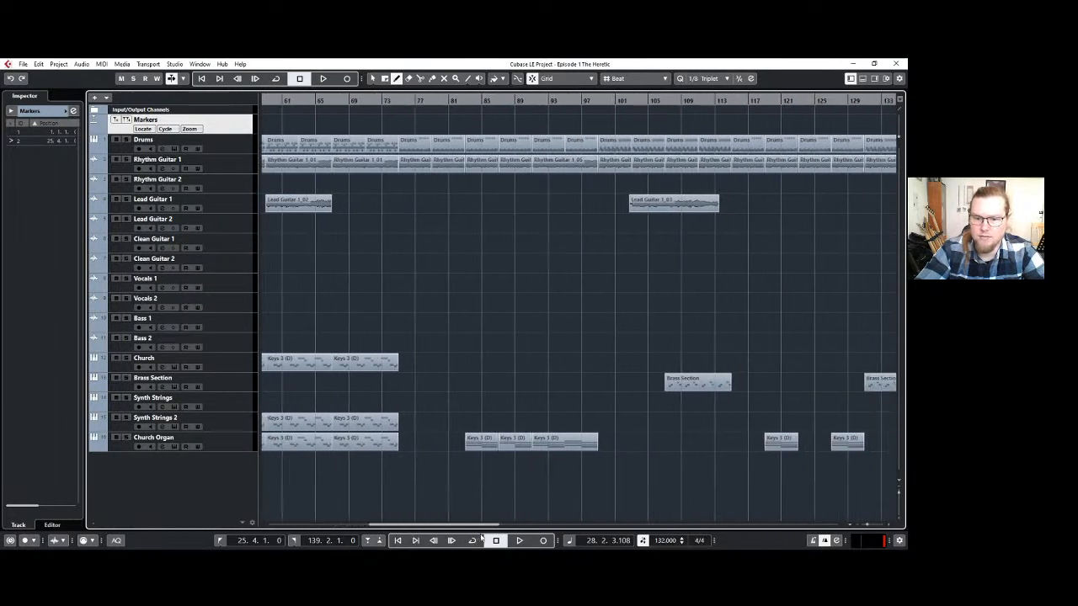
{"action": "left_click", "coordinate": [399, 101]}
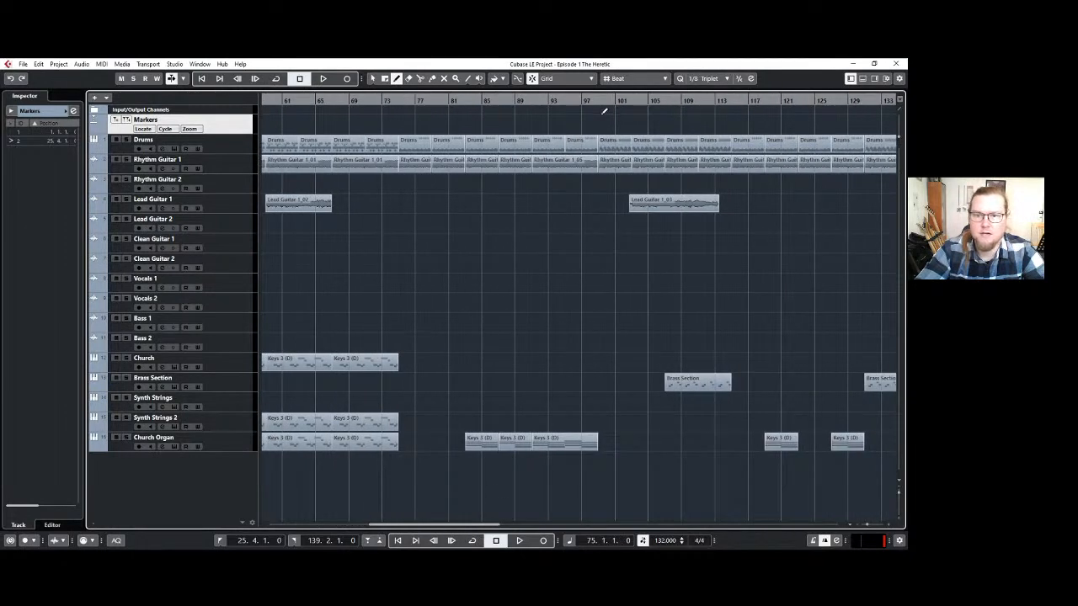
{"action": "key", "text": "space"}
{"action": "key", "text": "space"}
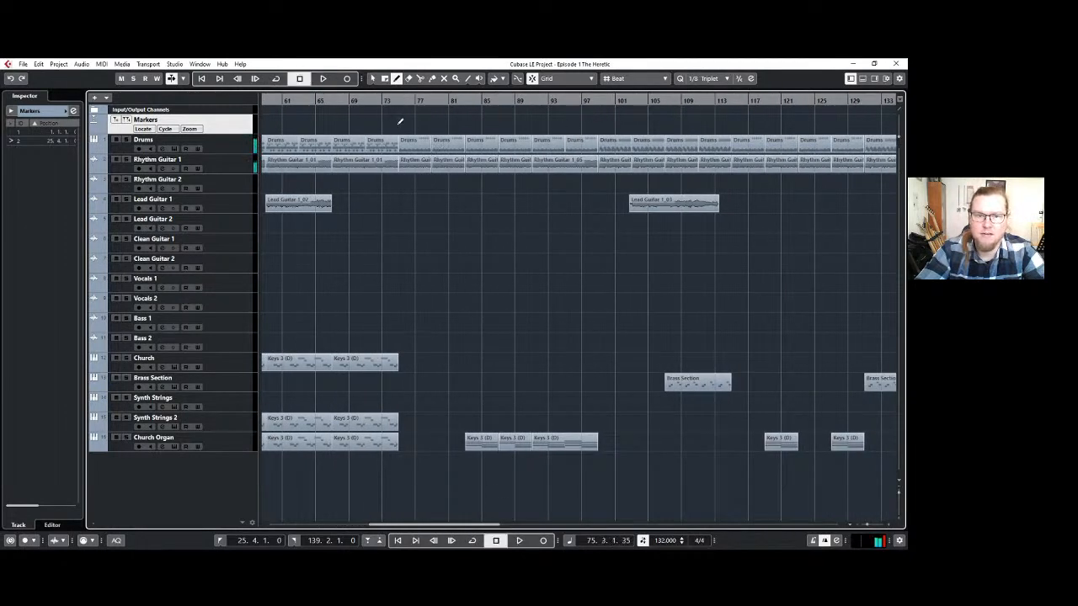
{"action": "left_click", "coordinate": [402, 127]}
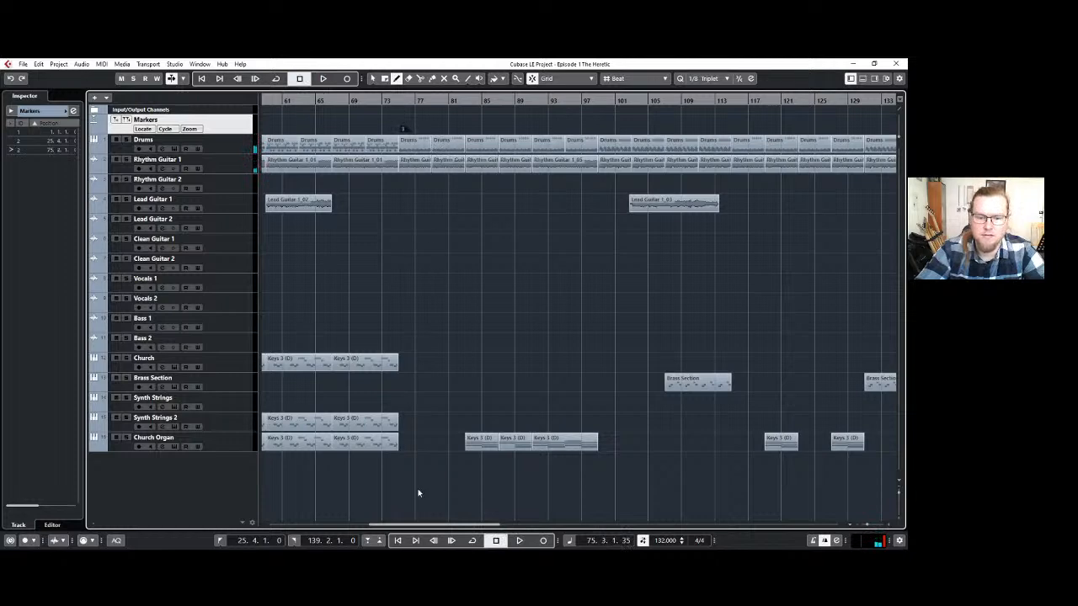
Draw a marker at 139.2.1 at the end of the arrangement and return to the Object Selection tool.
{"action": "left_click_drag", "start_coordinate": [431, 525], "coordinate": [513, 525]}
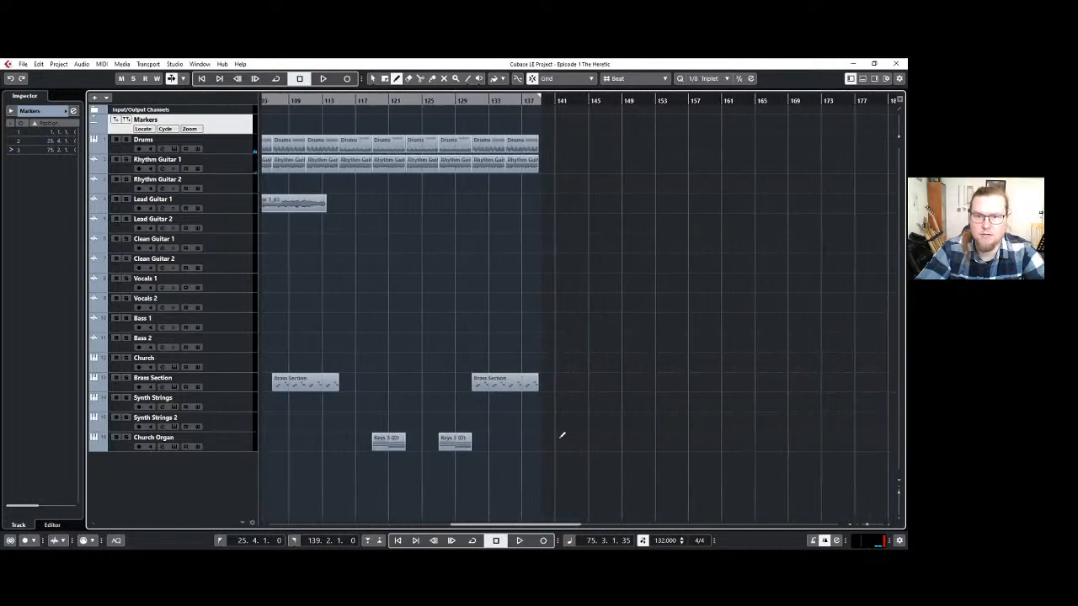
{"action": "left_click", "coordinate": [543, 126]}
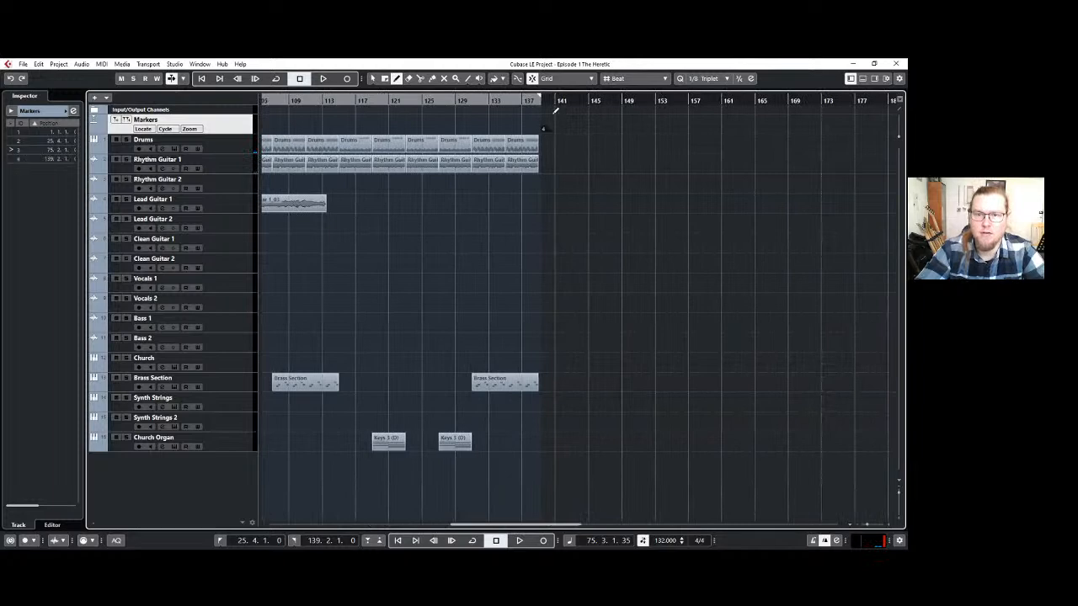
{"action": "key", "text": "1"}
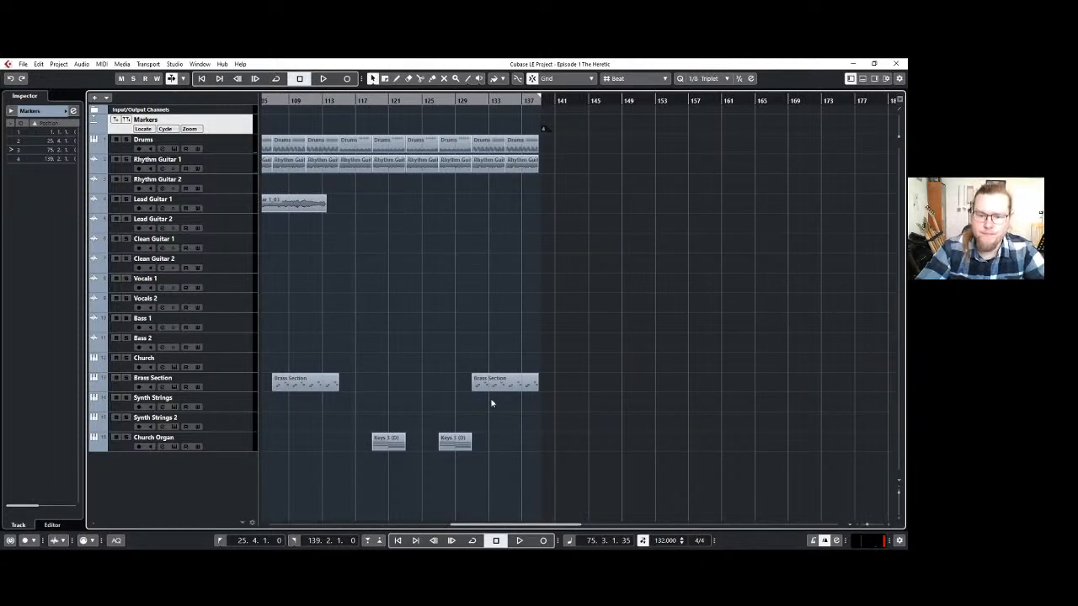
Set the left locator to 139.1.1, at the end of the Drums part, and the right locator to 252.3.1.
{"action": "left_click_drag", "start_coordinate": [528, 526], "coordinate": [563, 525]}
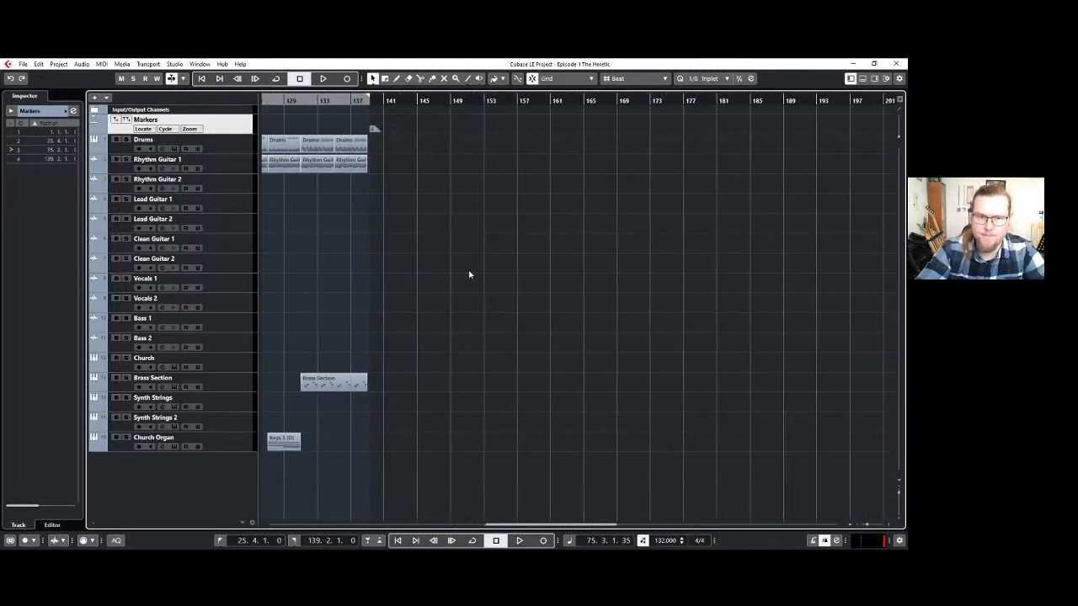
{"action": "left_click_drag", "start_coordinate": [333, 99], "coordinate": [906, 143]}
{"action": "left_click", "coordinate": [294, 99]}
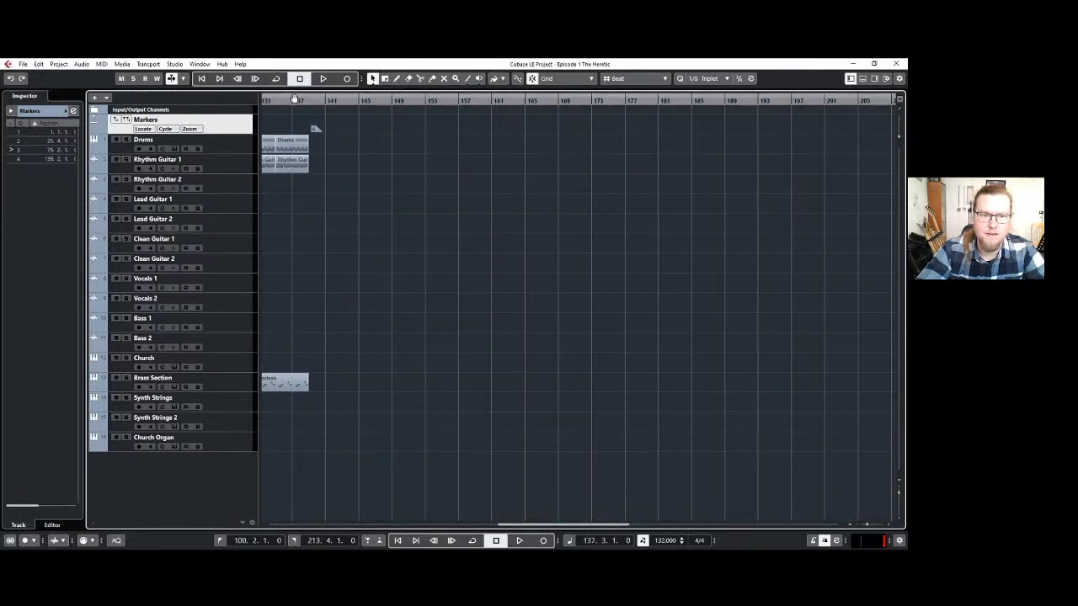
{"action": "left_click_drag", "start_coordinate": [294, 100], "coordinate": [614, 112]}
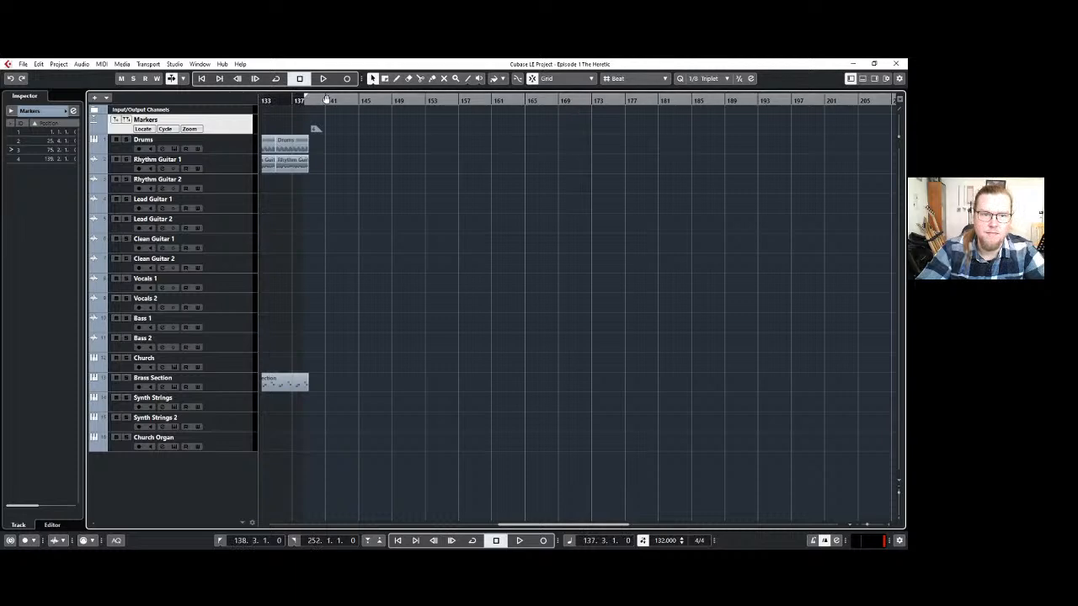
{"action": "left_click_drag", "start_coordinate": [326, 99], "coordinate": [318, 106]}
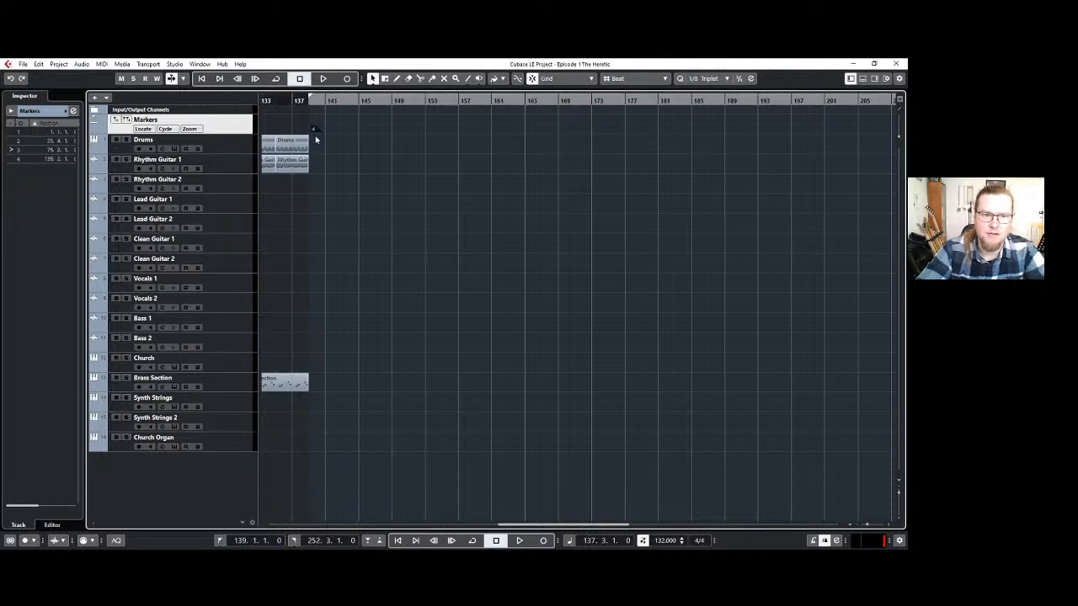
{"action": "scroll", "coordinate": [315, 139], "scroll_direction": "up", "scroll_amount": 2}
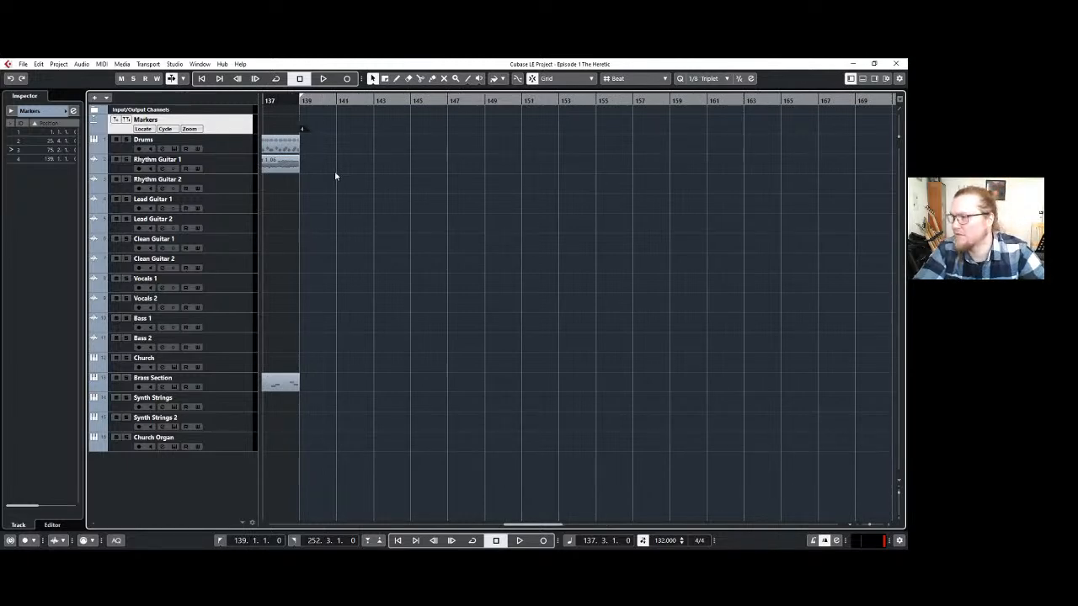
{"action": "scroll", "coordinate": [335, 175], "scroll_direction": "up", "scroll_amount": 1}
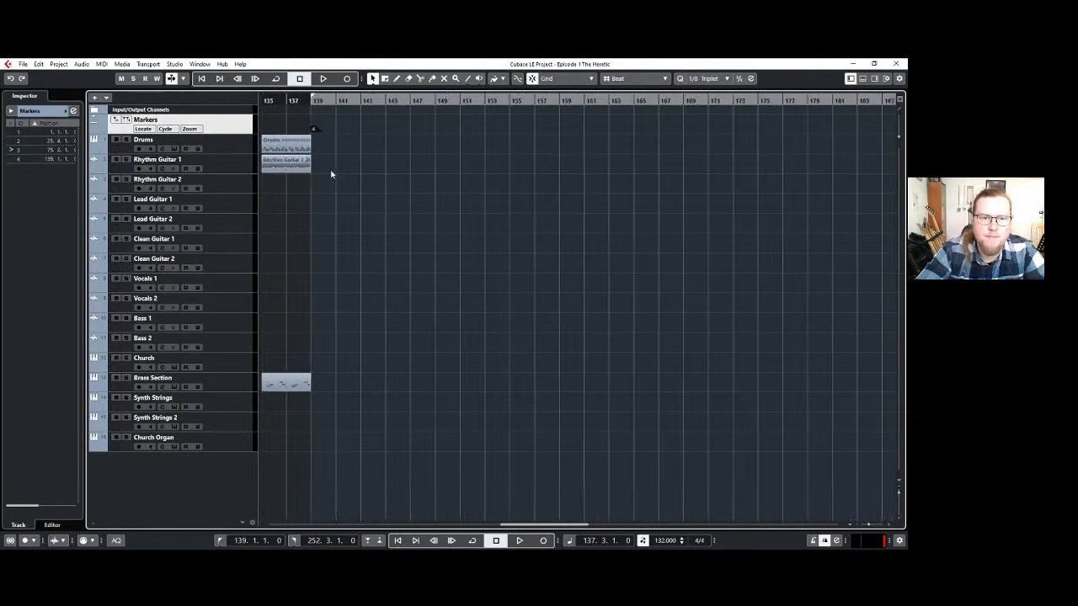
{"action": "scroll", "coordinate": [314, 157], "scroll_direction": "up", "scroll_amount": 2}
{"action": "scroll", "coordinate": [313, 158], "scroll_direction": "down", "scroll_amount": 1}
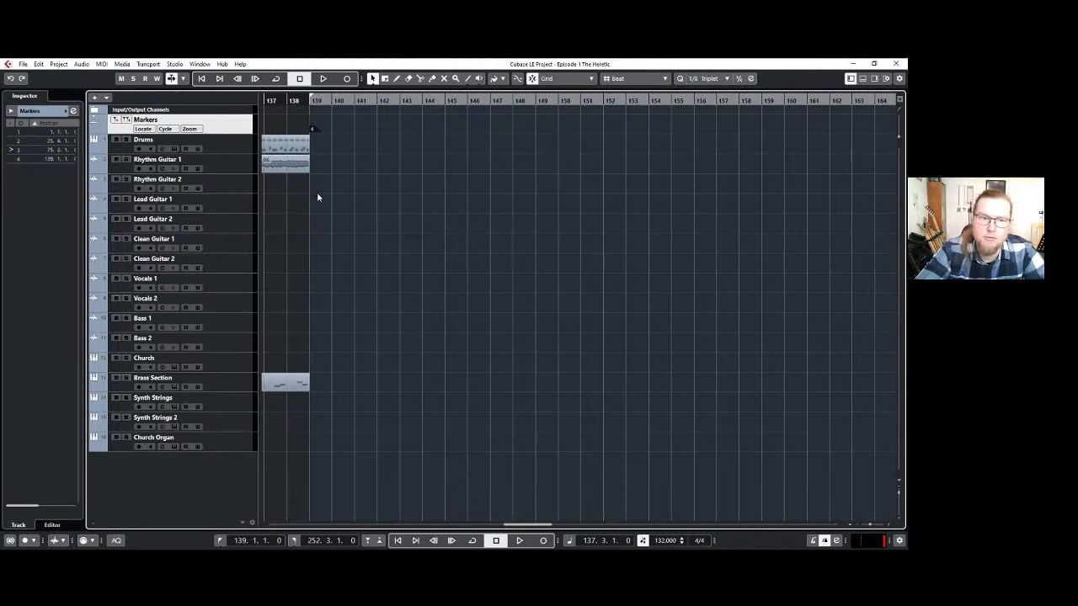
Select the Synth Strings track and play briefly through bar 138 up to the start of bar 139.
{"action": "left_click", "coordinate": [223, 149]}
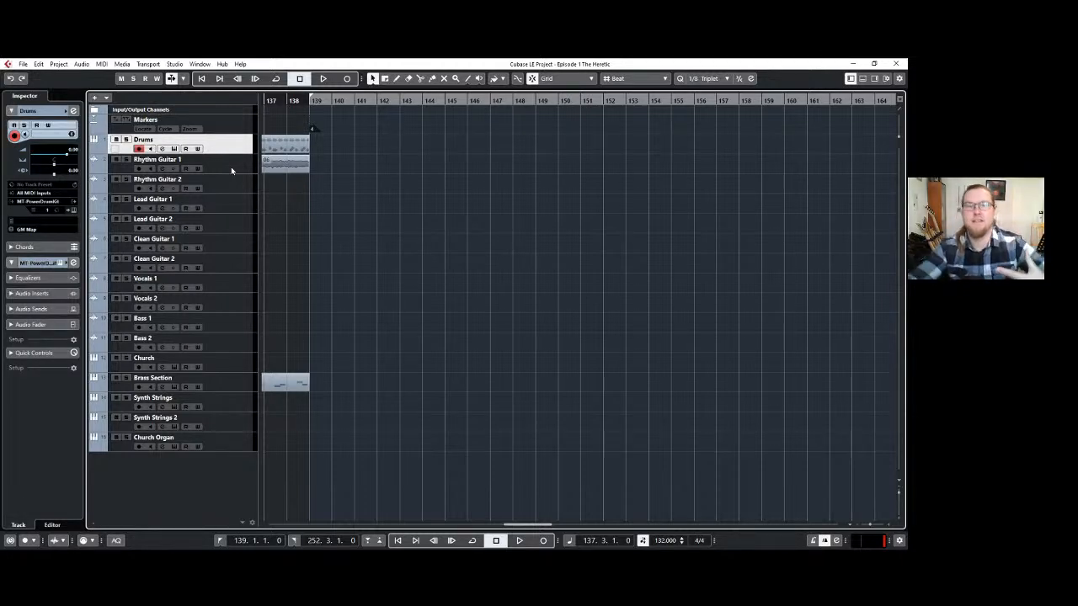
{"action": "left_click", "coordinate": [241, 409]}
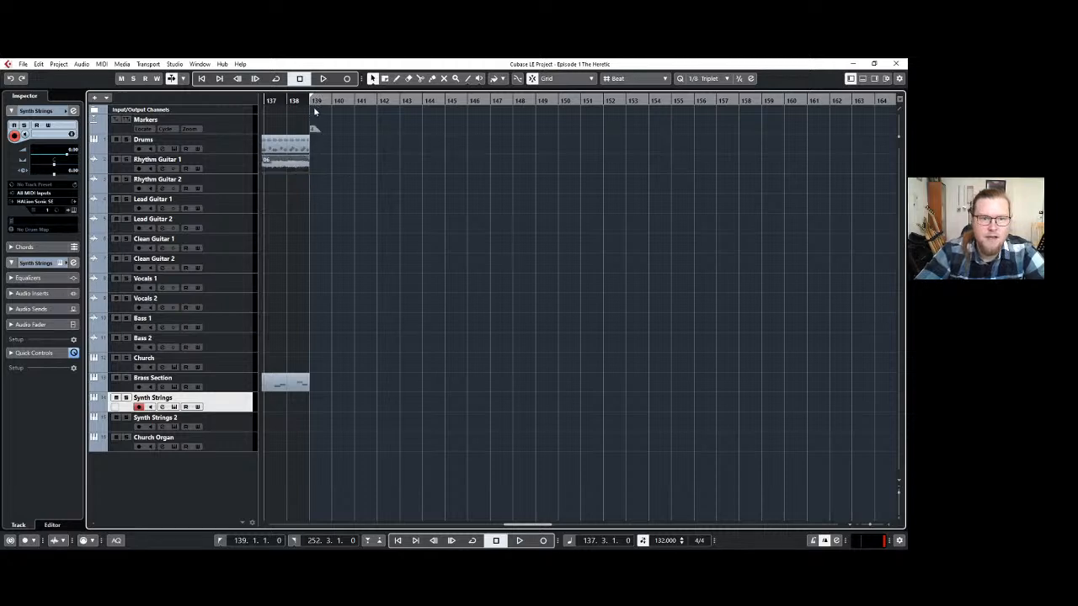
{"action": "left_click", "coordinate": [310, 101]}
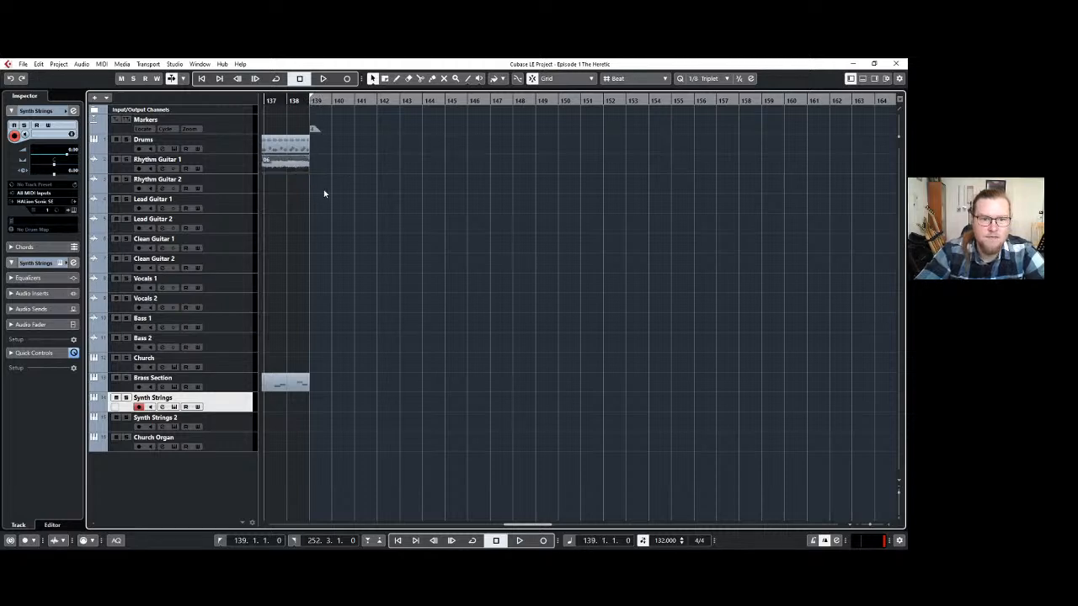
{"action": "key", "text": "space"}
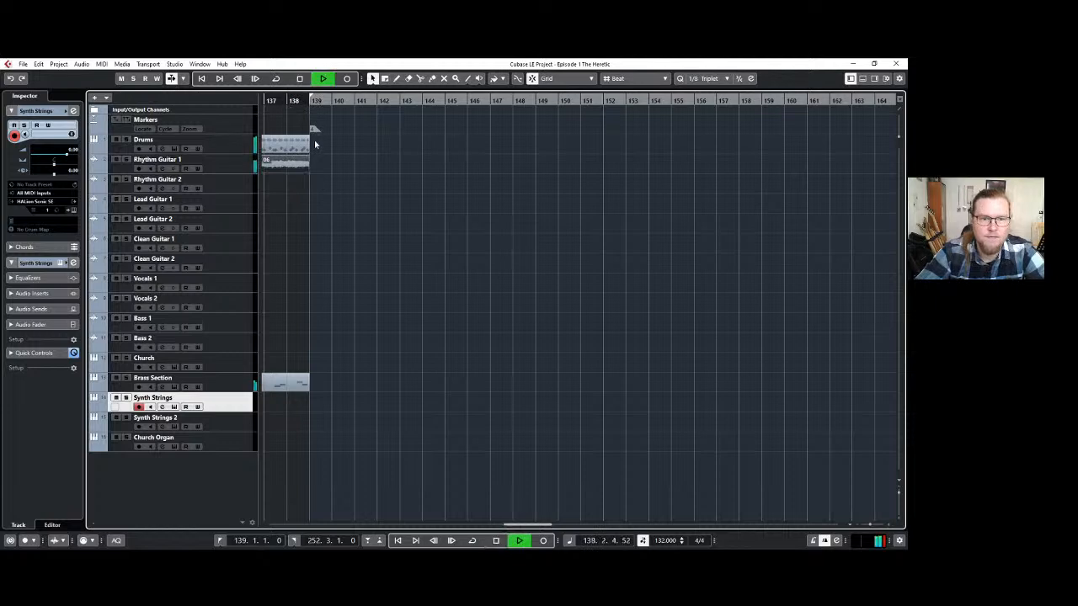
{"action": "key", "text": "space"}
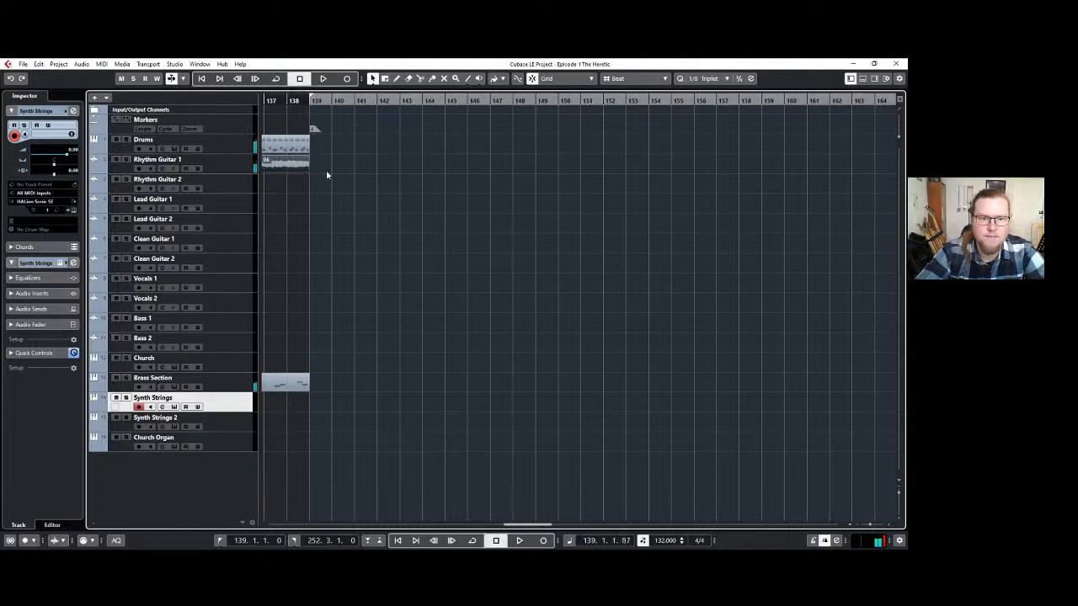
Record a new take on the Rhythm Guitar 1 track from bar 139 to about bar 152.
{"action": "left_click", "coordinate": [238, 162]}
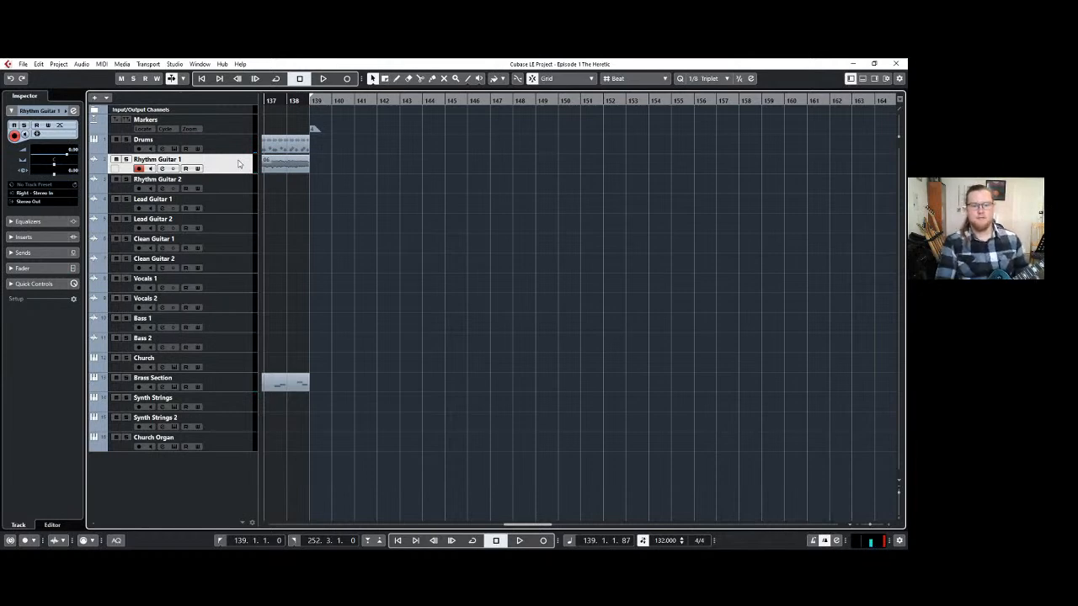
{"action": "key", "text": "KP_Multiply"}
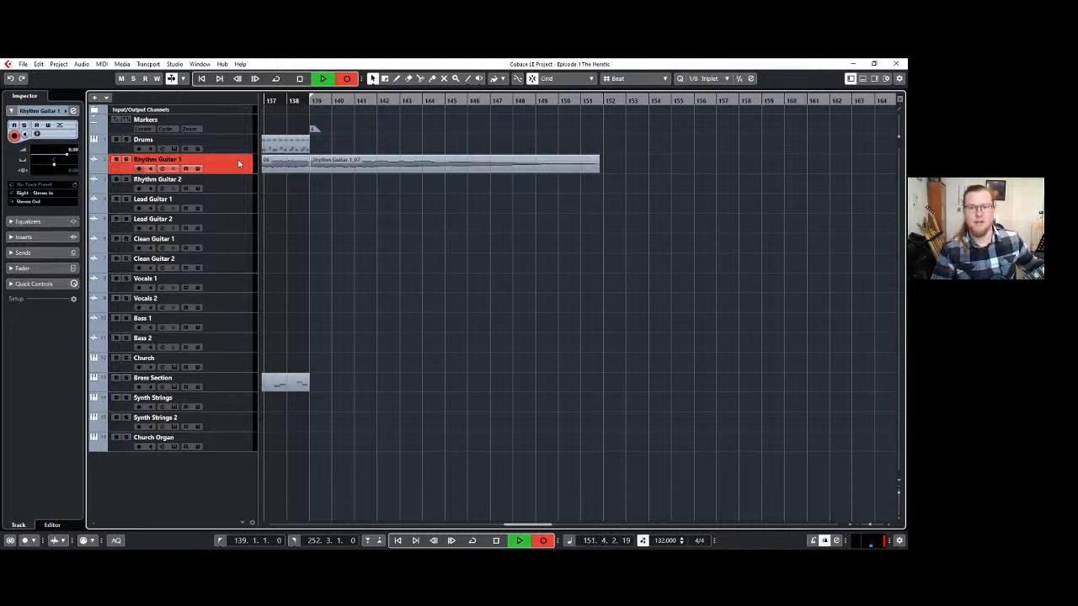
{"action": "key", "text": "space"}
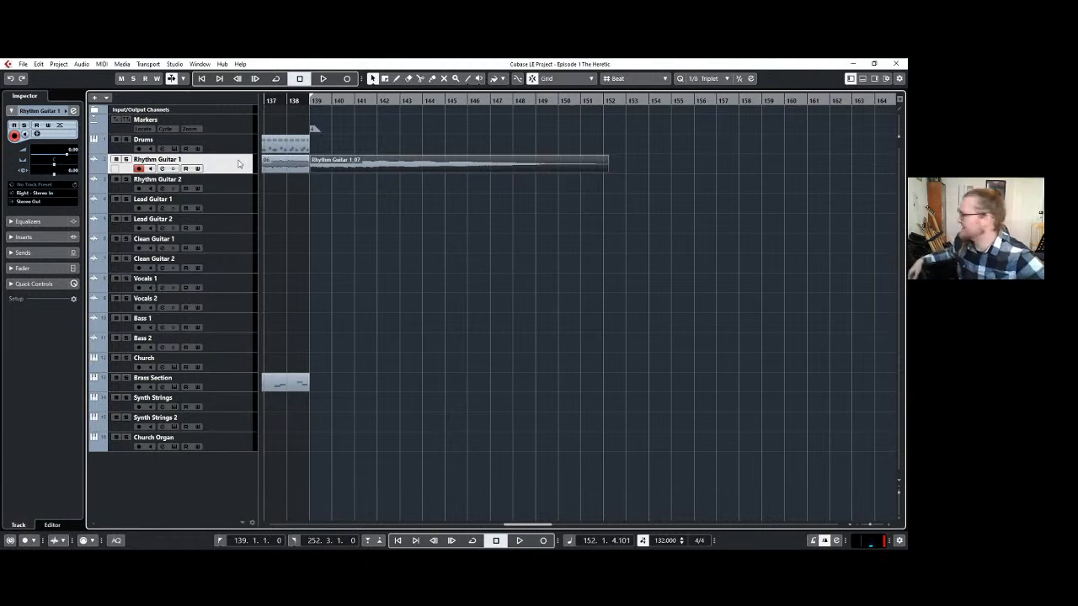
{"action": "left_click", "coordinate": [386, 222]}
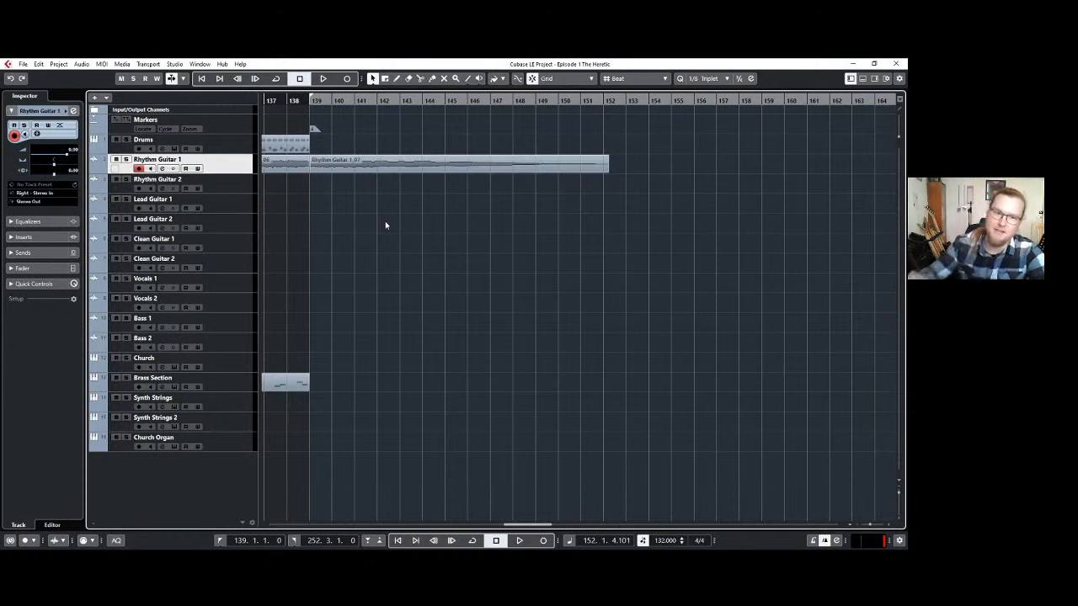
Select the Synth Strings track to try its sound and set the project cursor to 139.1.1.
{"action": "scroll", "coordinate": [308, 241], "scroll_direction": "up", "scroll_amount": 2}
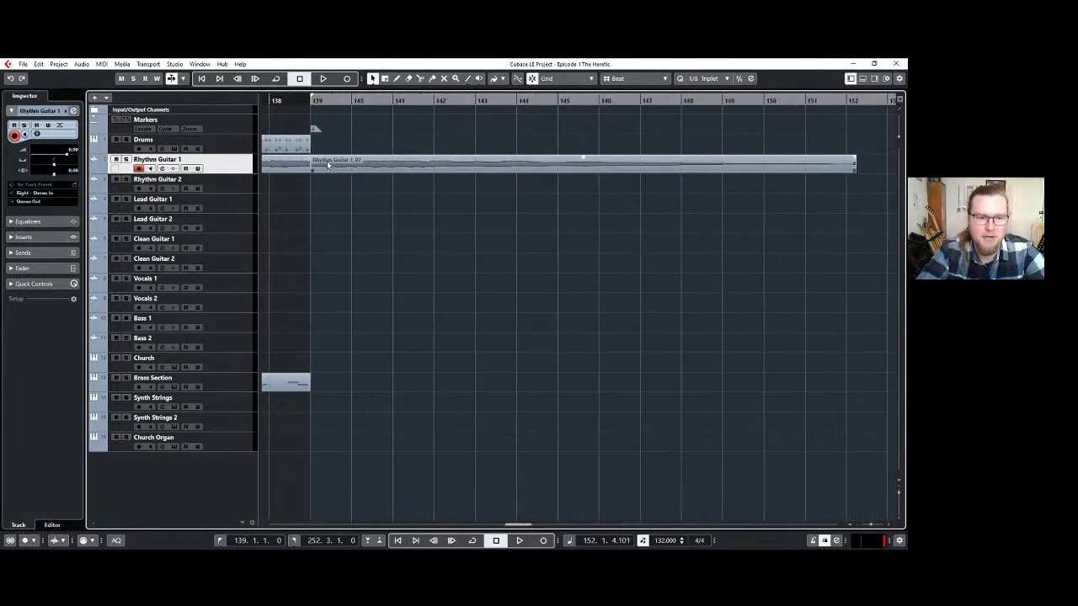
{"action": "left_click", "coordinate": [226, 382]}
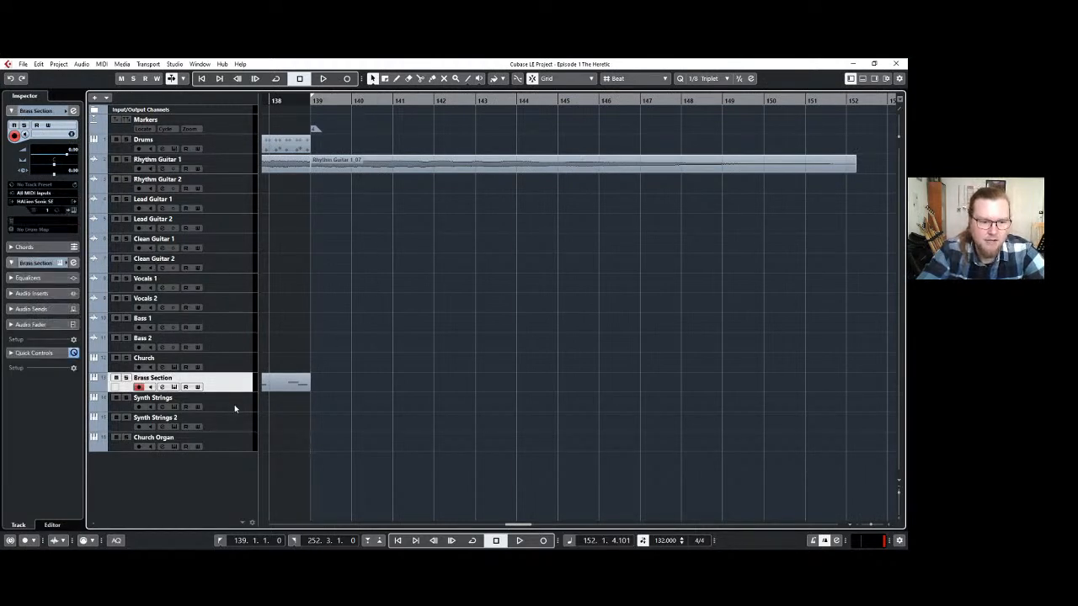
{"action": "left_click", "coordinate": [235, 408]}
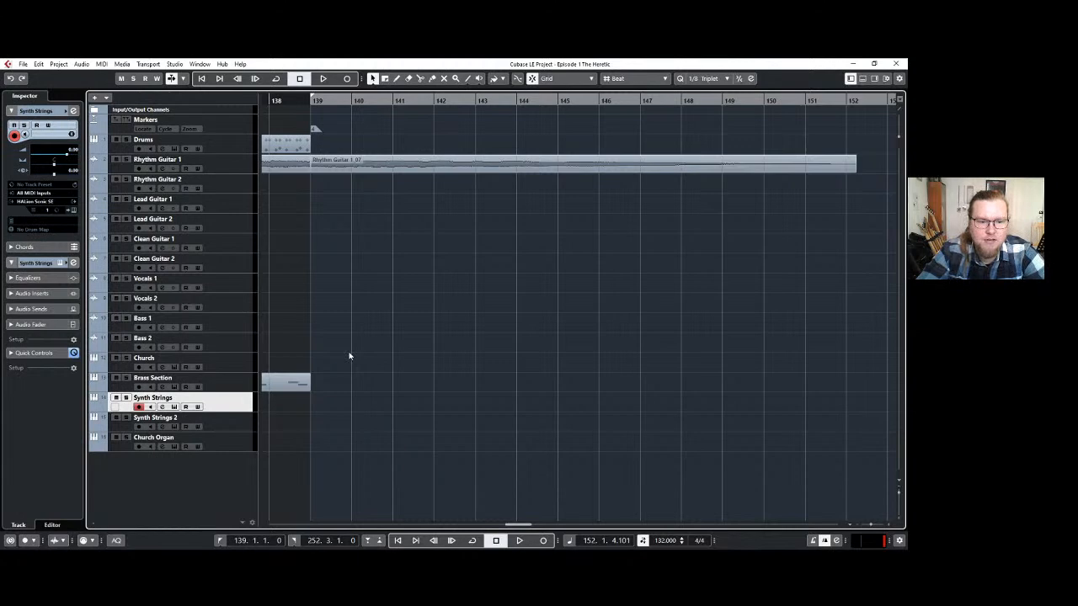
{"action": "key", "text": "space"}
{"action": "key", "text": "space"}
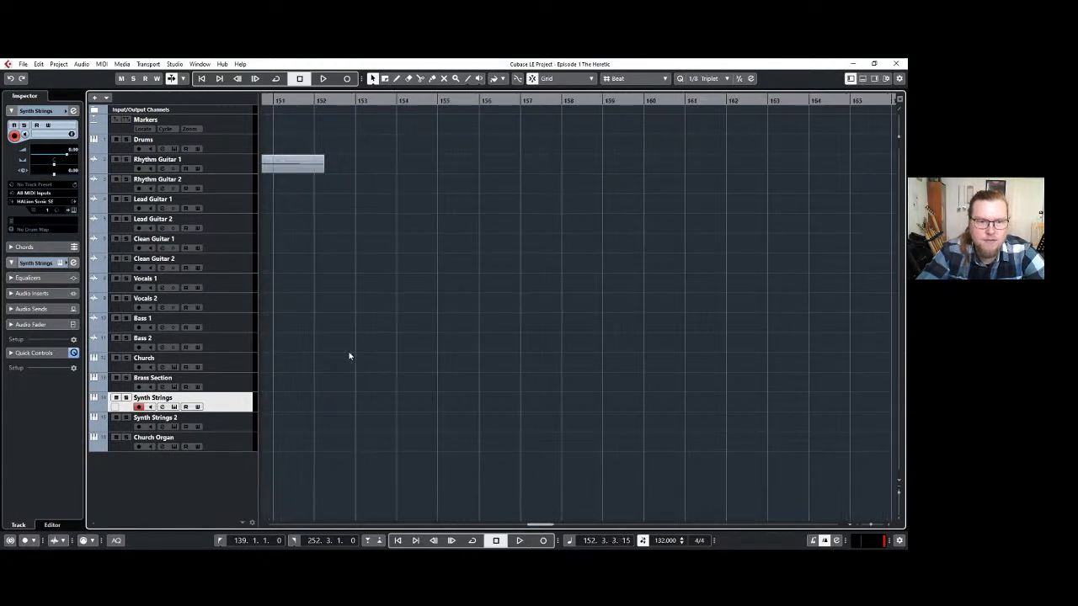
{"action": "scroll", "coordinate": [350, 348], "scroll_direction": "left", "scroll_amount": 10}
{"action": "scroll", "coordinate": [377, 348], "scroll_direction": "down", "scroll_amount": 2}
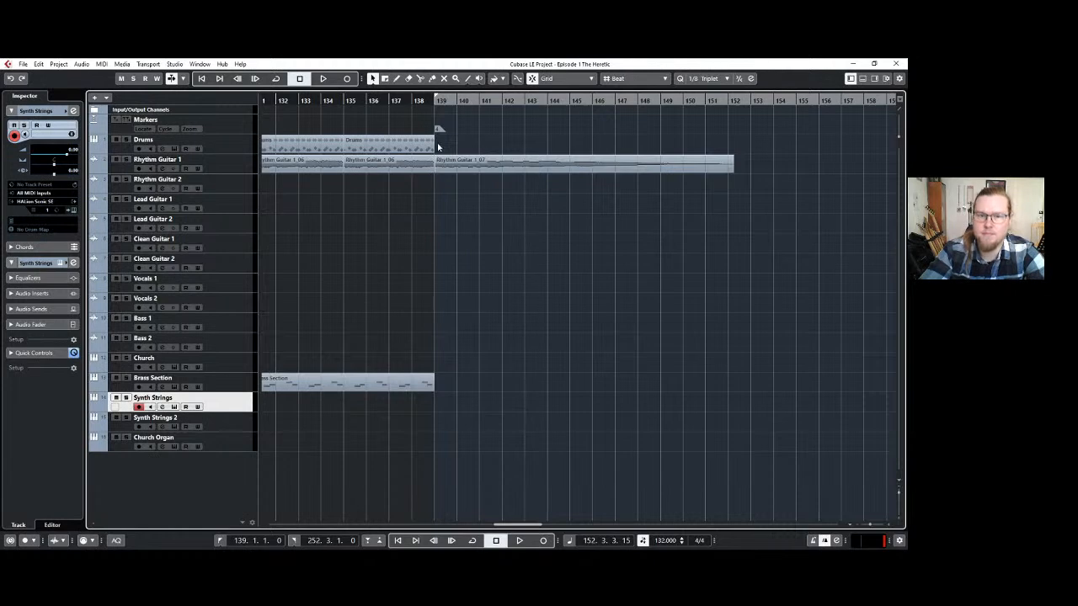
{"action": "left_click", "coordinate": [435, 102]}
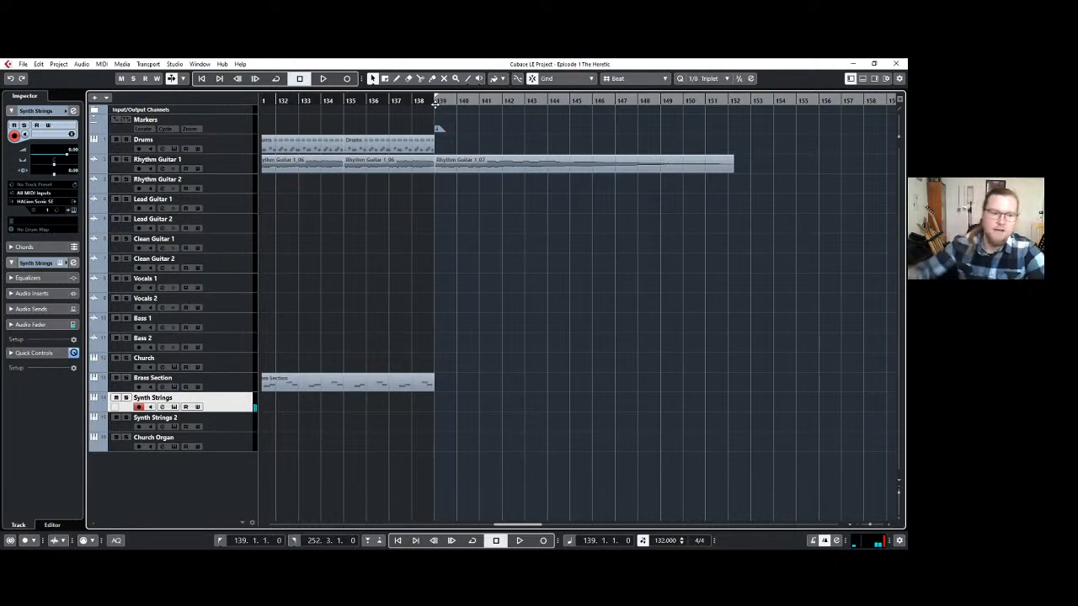
Duplicate the Church Organ track.
{"action": "left_click", "coordinate": [208, 447]}
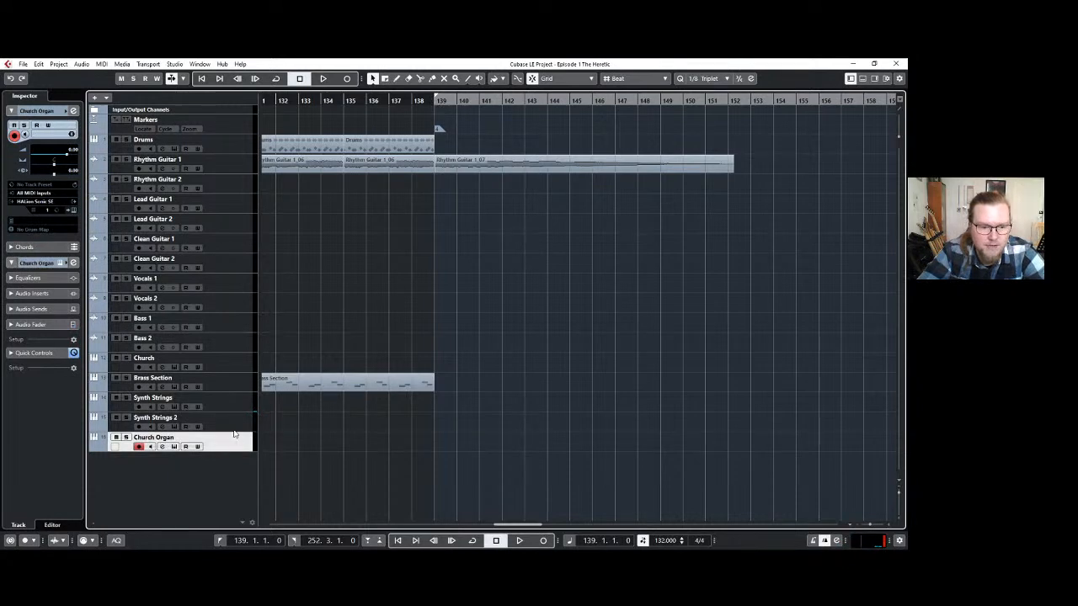
{"action": "key", "text": "ctrl+shift+d"}
{"action": "scroll", "coordinate": [311, 435], "scroll_direction": "left", "scroll_amount": 3}
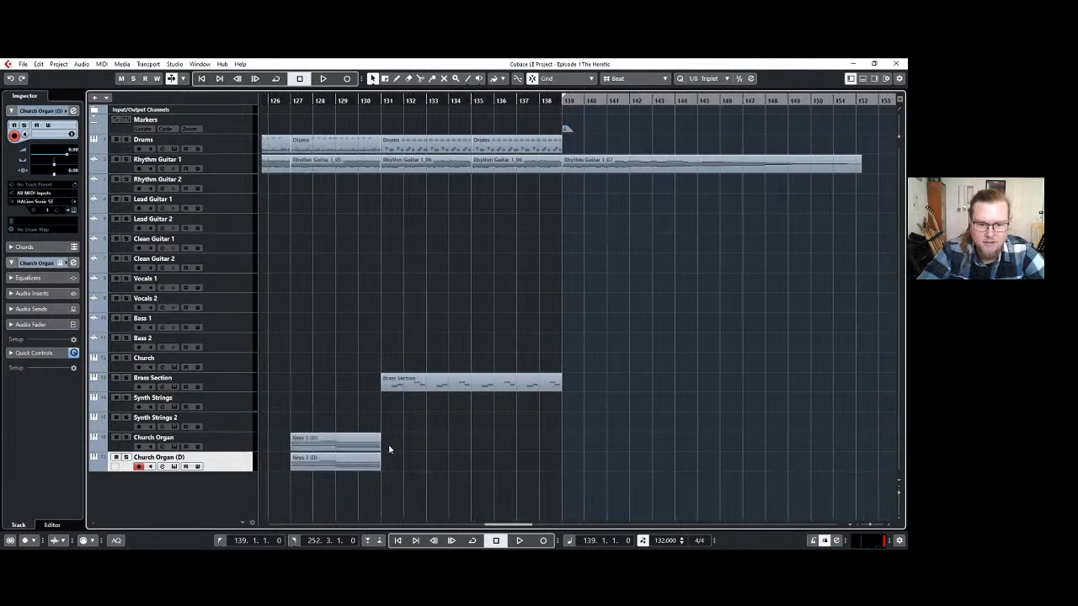
Delete all the copied Keys parts from the duplicated Church Organ track, leaving it empty.
{"action": "left_click", "coordinate": [364, 467]}
{"action": "key", "text": "Delete"}
{"action": "scroll", "coordinate": [365, 466], "scroll_direction": "down", "scroll_amount": 3}
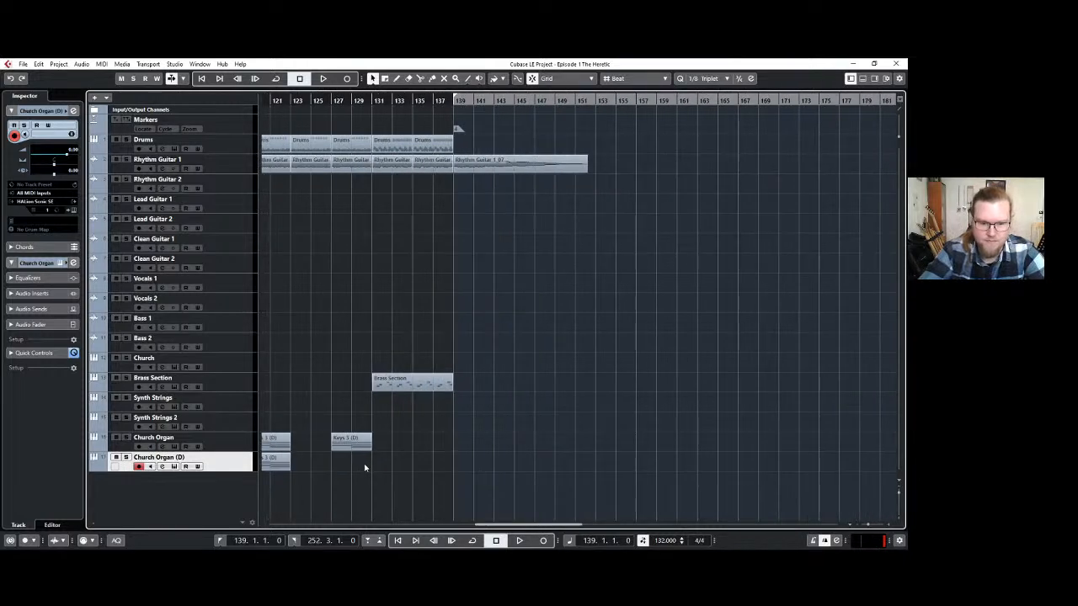
{"action": "scroll", "coordinate": [356, 468], "scroll_direction": "left", "scroll_amount": 3}
{"action": "left_click", "coordinate": [338, 461]}
{"action": "key", "text": "Delete"}
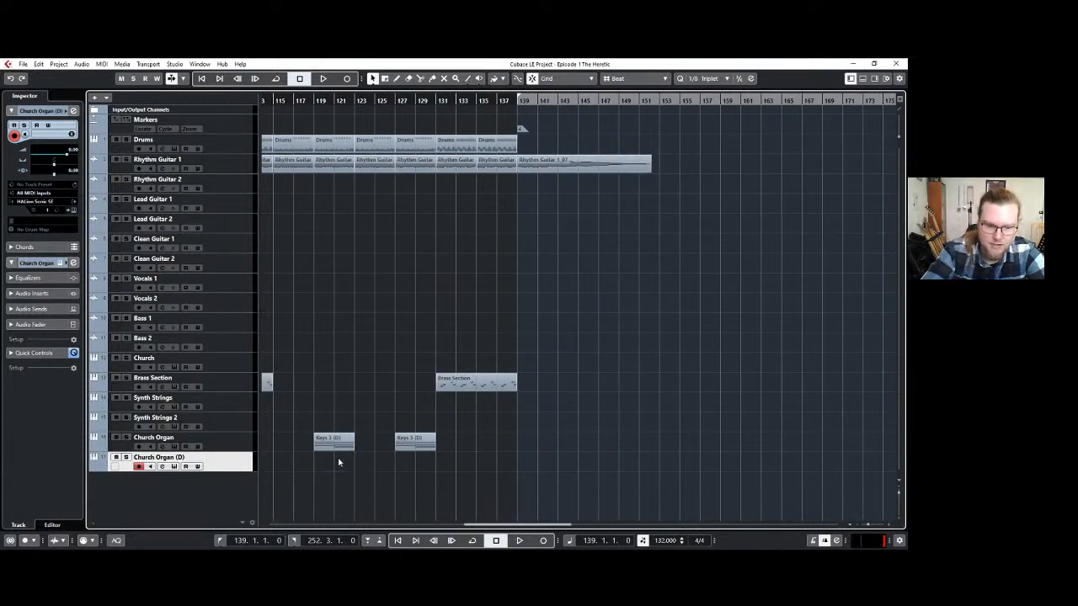
{"action": "scroll", "coordinate": [338, 462], "scroll_direction": "down", "scroll_amount": 3}
{"action": "scroll", "coordinate": [336, 457], "scroll_direction": "left", "scroll_amount": 10}
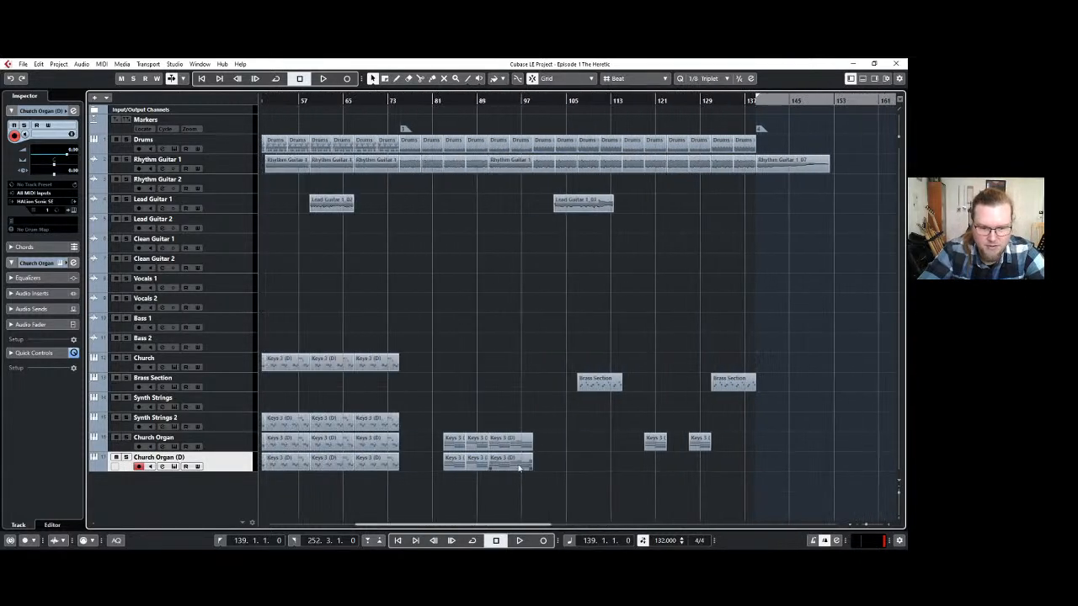
{"action": "scroll", "coordinate": [556, 480], "scroll_direction": "left", "scroll_amount": 10}
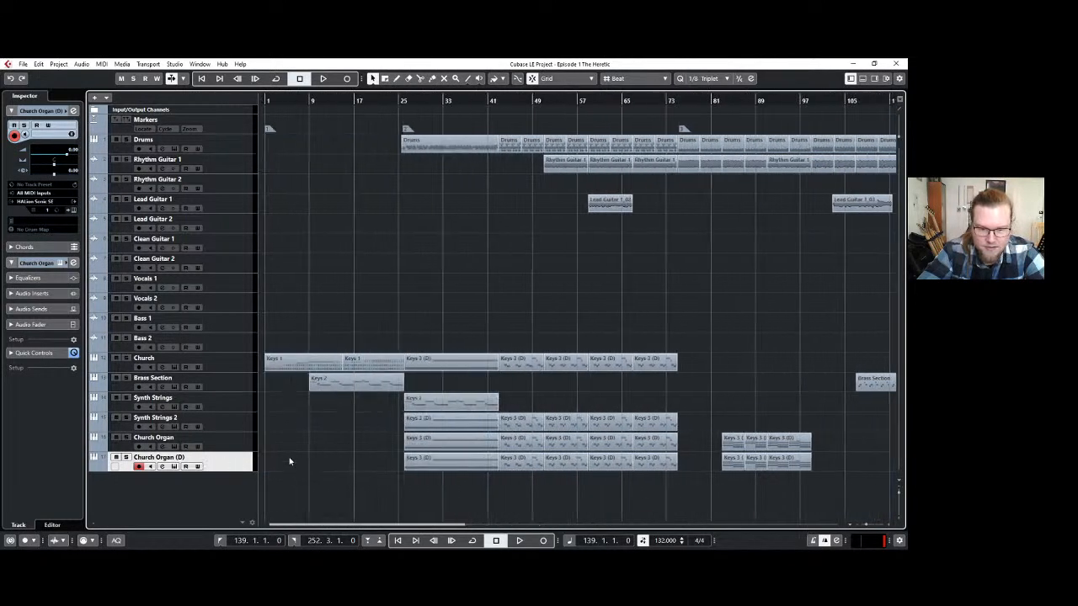
{"action": "key", "text": "Delete"}
Rename the duplicated Church Organ track as Bassoon.
{"action": "double_click", "coordinate": [159, 456]}
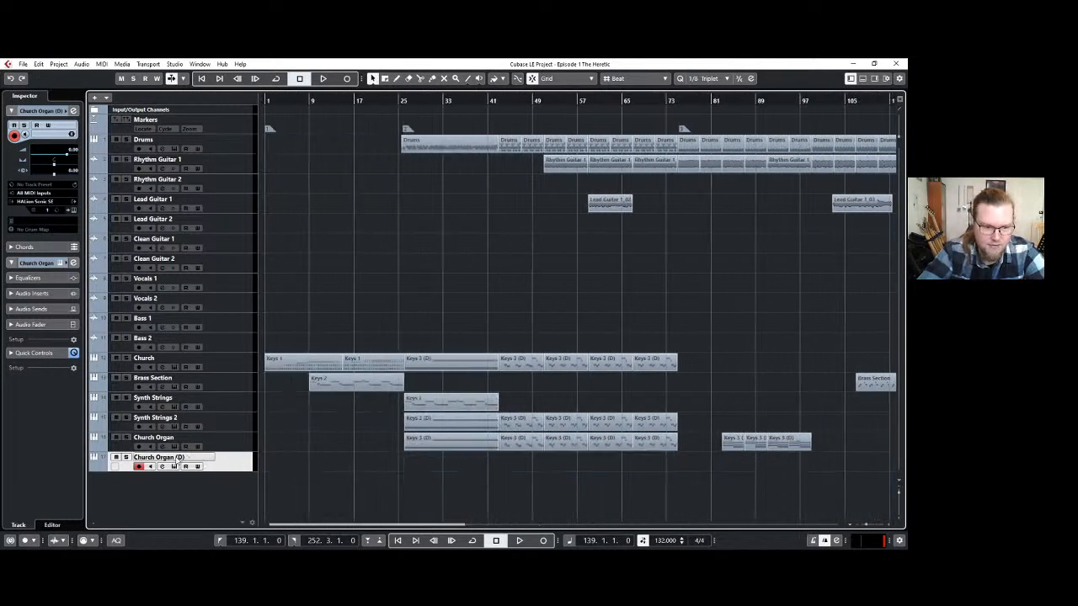
{"action": "type", "text": "Bassoon"}
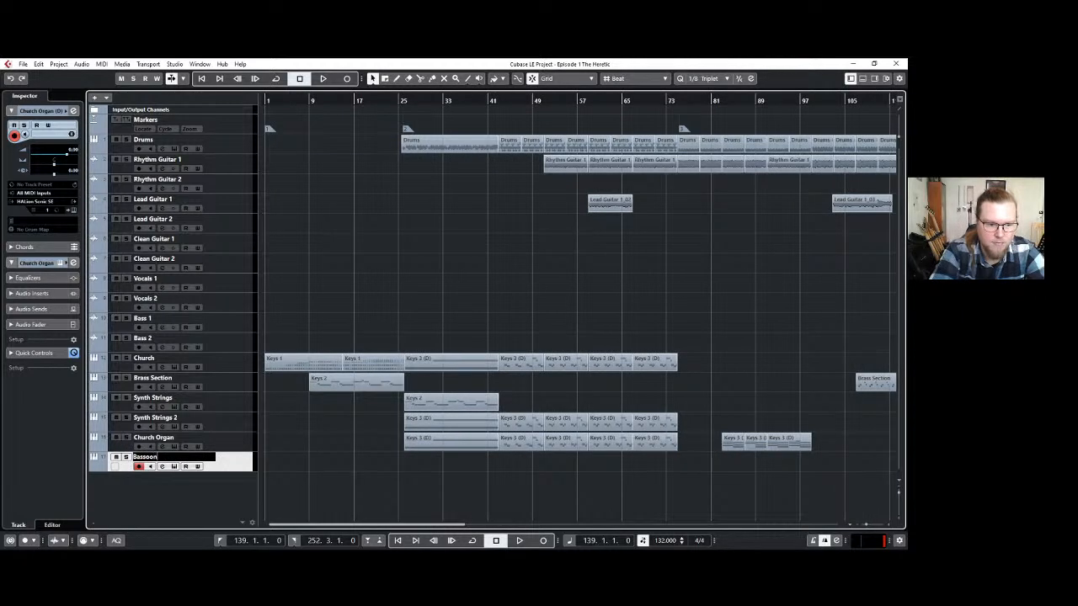
{"action": "key", "text": "Return"}
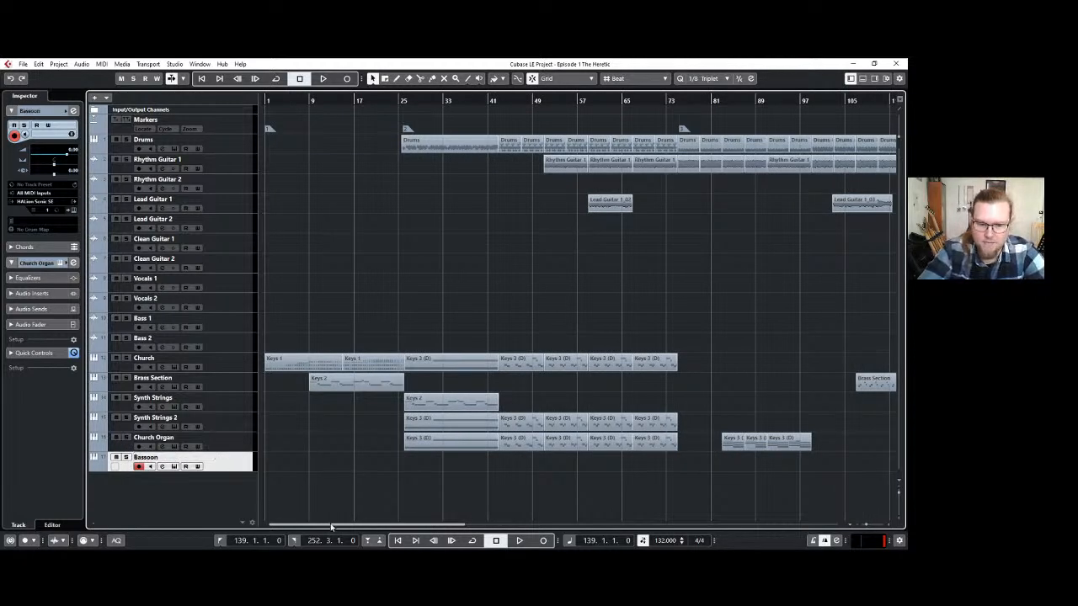
Return to bar 139 in the arrangement and open the Bassoon track's HALion Sonic SE instrument for editing.
{"action": "left_click_drag", "start_coordinate": [335, 527], "coordinate": [569, 525]}
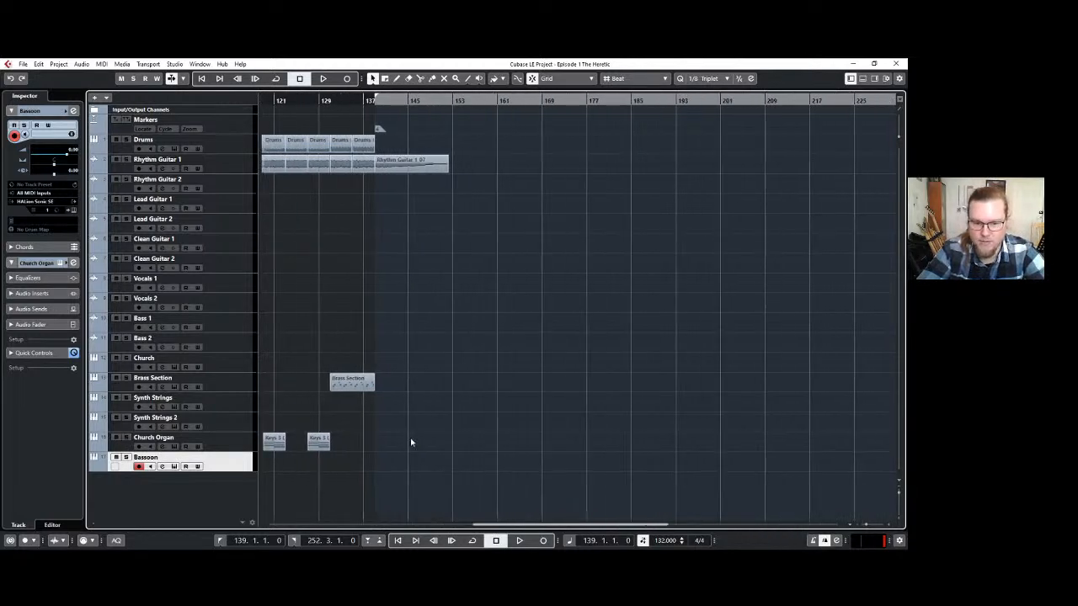
{"action": "scroll", "coordinate": [443, 425], "scroll_direction": "up", "scroll_amount": 3}
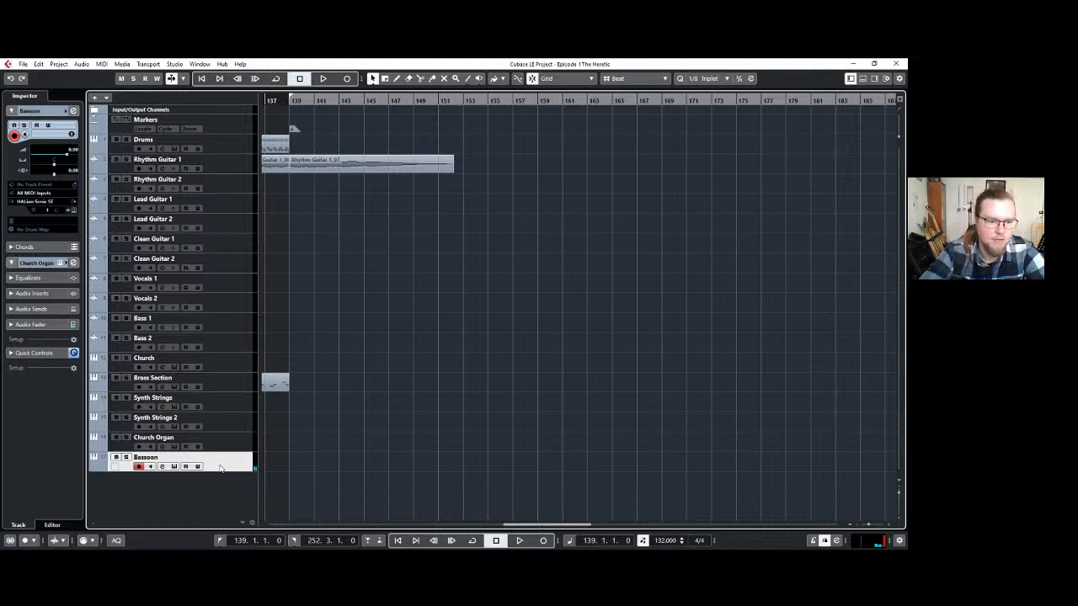
{"action": "left_click", "coordinate": [73, 209]}
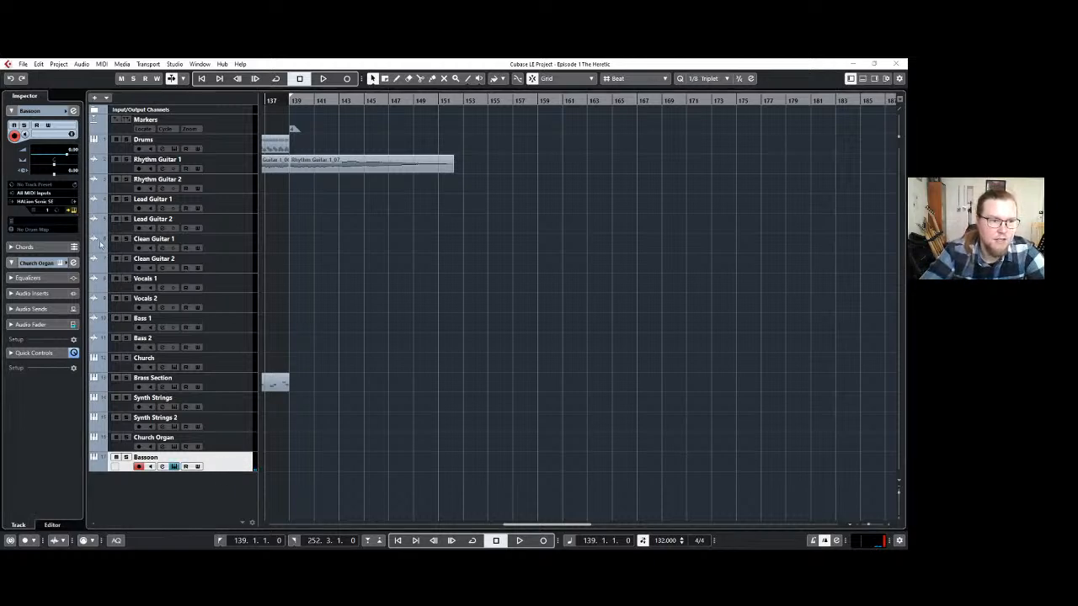
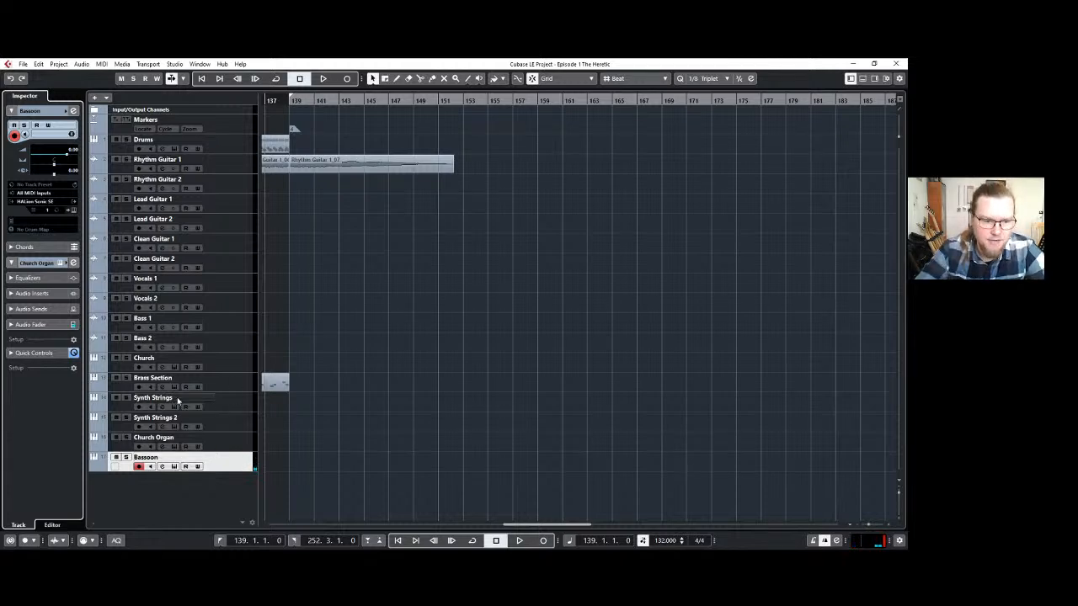
Record a sustained part on the Synth Strings track from bar 139 to about bar 156.
{"action": "left_click", "coordinate": [206, 400]}
{"action": "key", "text": "KP_Multiply"}
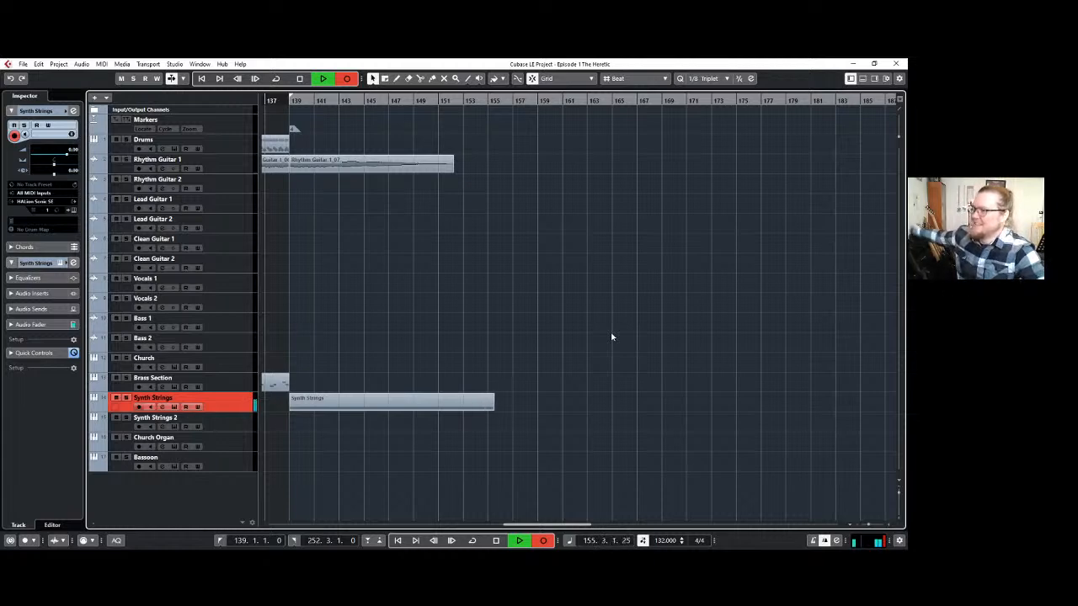
{"action": "key", "text": "space"}
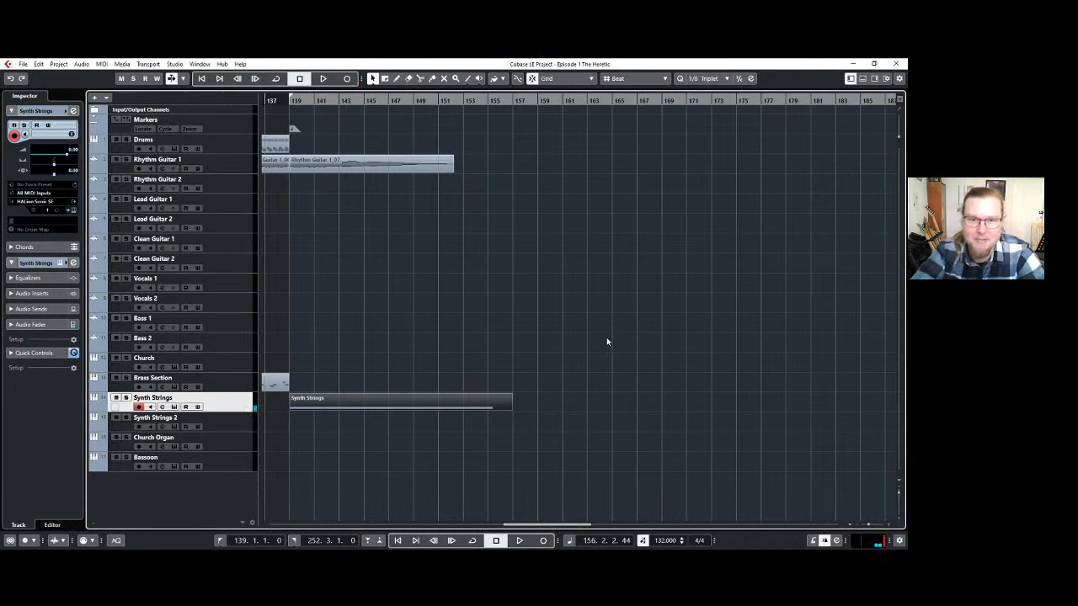
Record a melody part on the Bassoon track from bar 139 to about bar 166.
{"action": "left_click", "coordinate": [236, 468]}
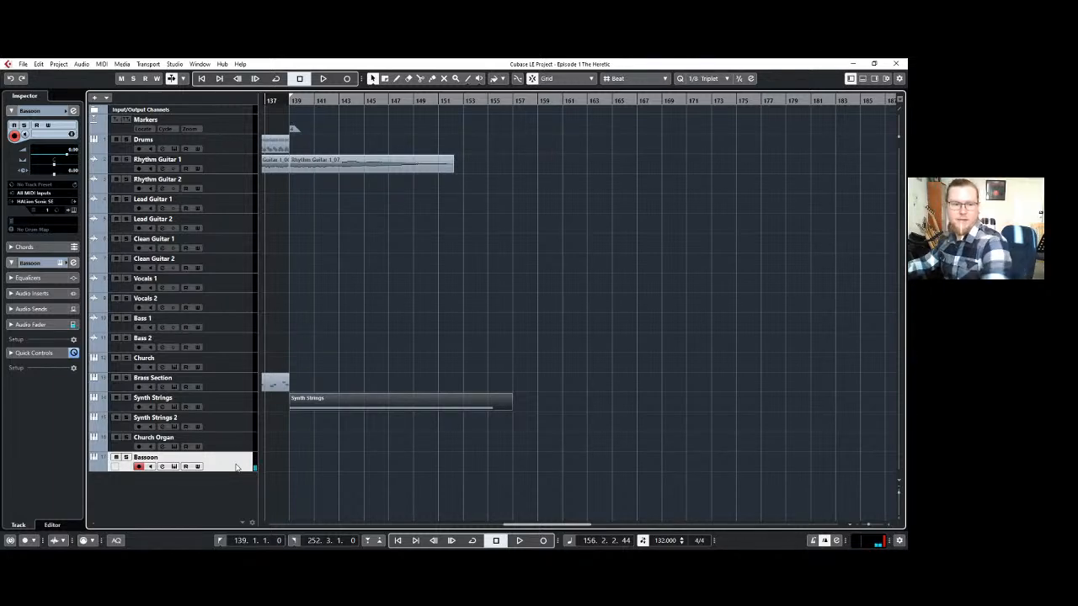
{"action": "key", "text": "KP_Multiply"}
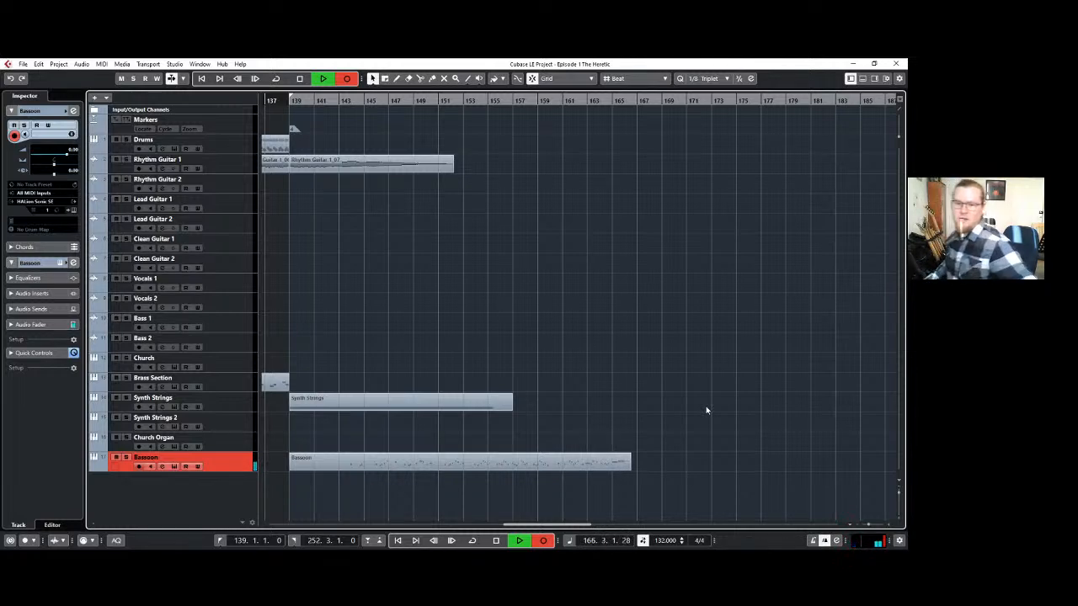
{"action": "key", "text": "space"}
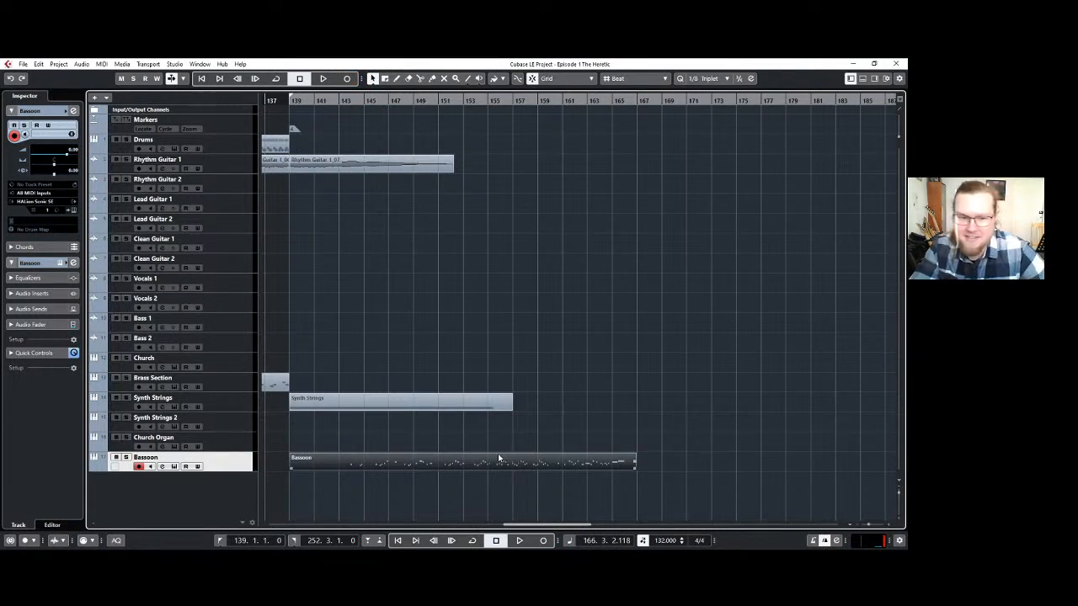
{"action": "left_click", "coordinate": [444, 434]}
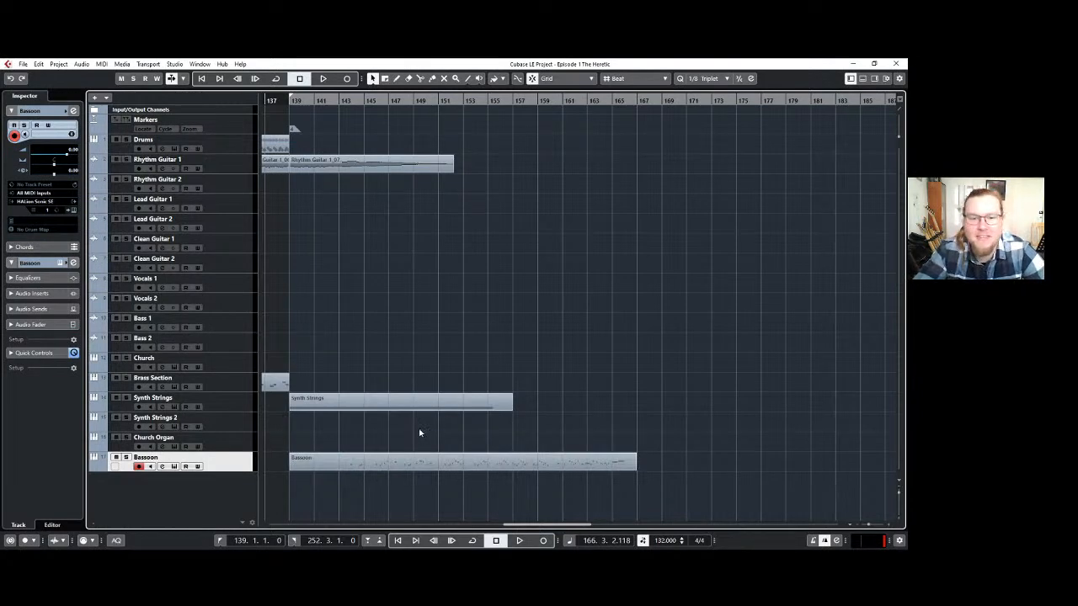
{"action": "scroll", "coordinate": [389, 421], "scroll_direction": "up", "scroll_amount": 1}
{"action": "scroll", "coordinate": [389, 421], "scroll_direction": "left", "scroll_amount": 2}
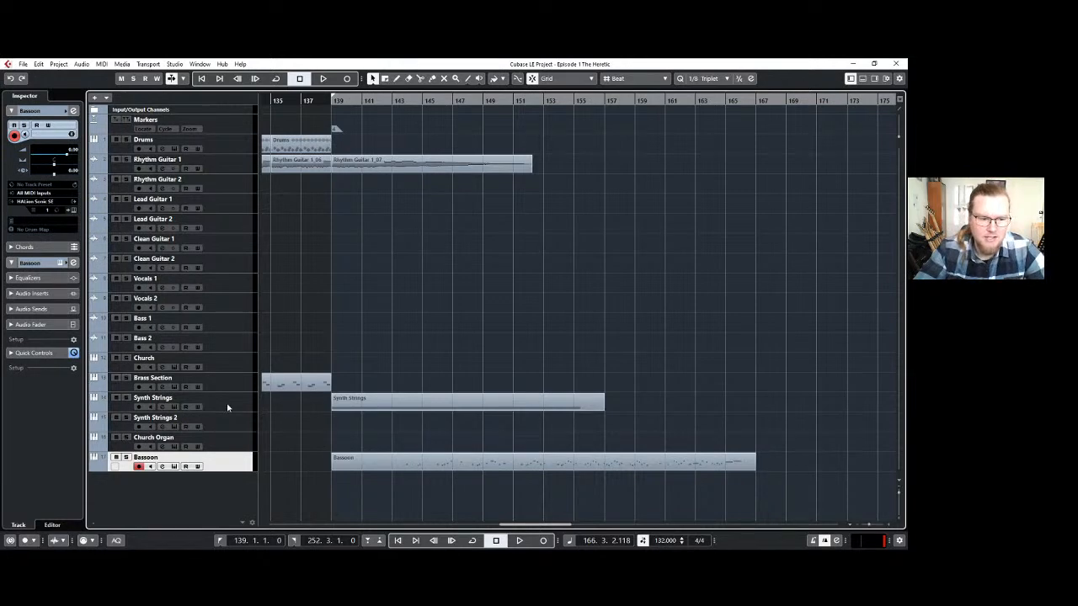
Lengthen the Synth Strings part to about bar 167 and stretch its sustained note to the part's end.
{"action": "left_click", "coordinate": [239, 385]}
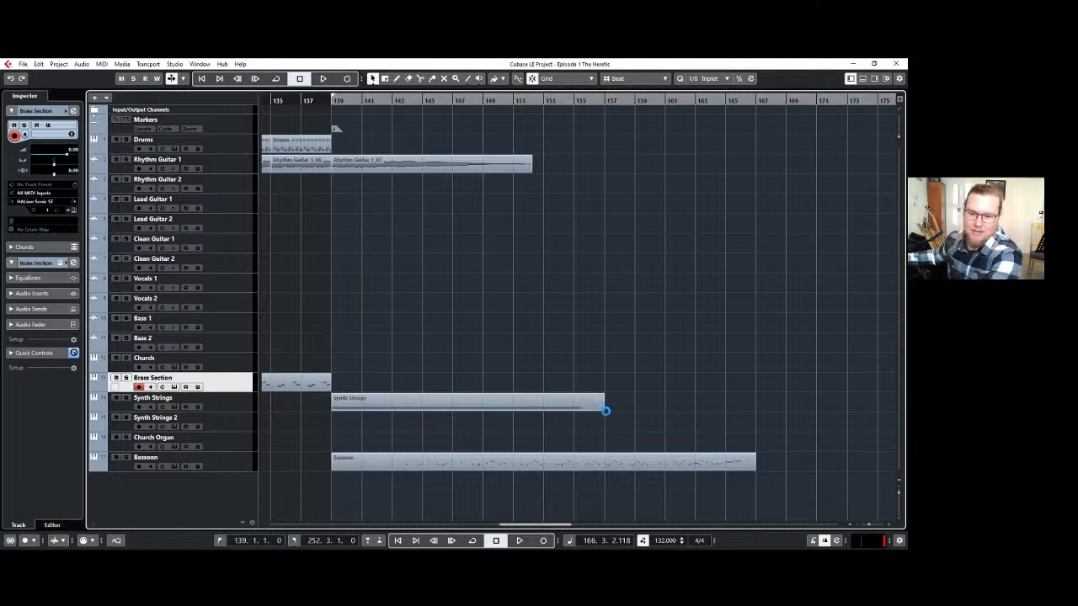
{"action": "left_click_drag", "start_coordinate": [605, 409], "coordinate": [766, 411]}
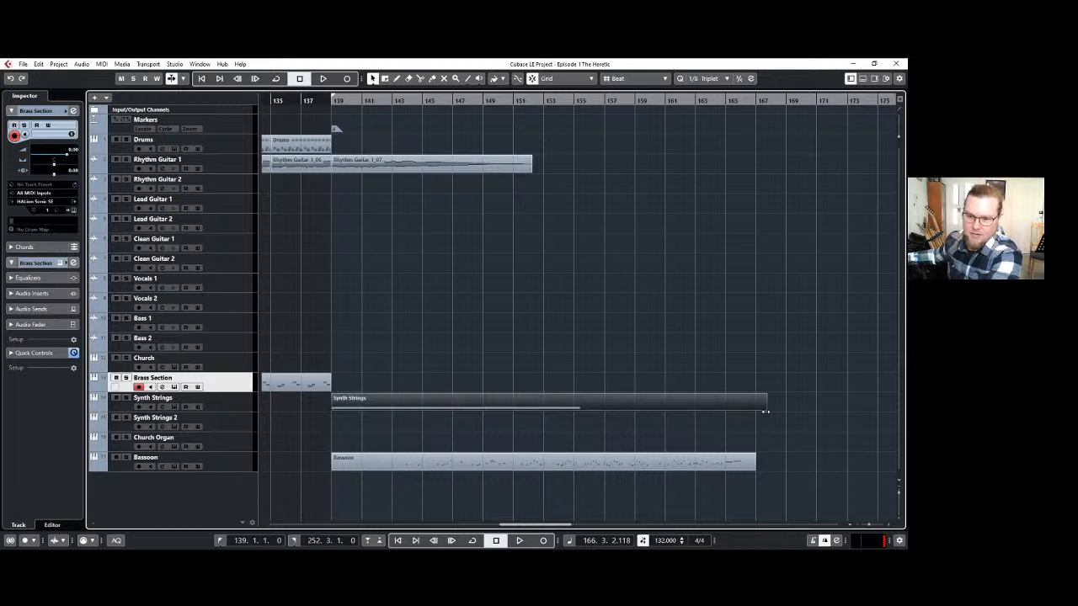
{"action": "double_click", "coordinate": [614, 411]}
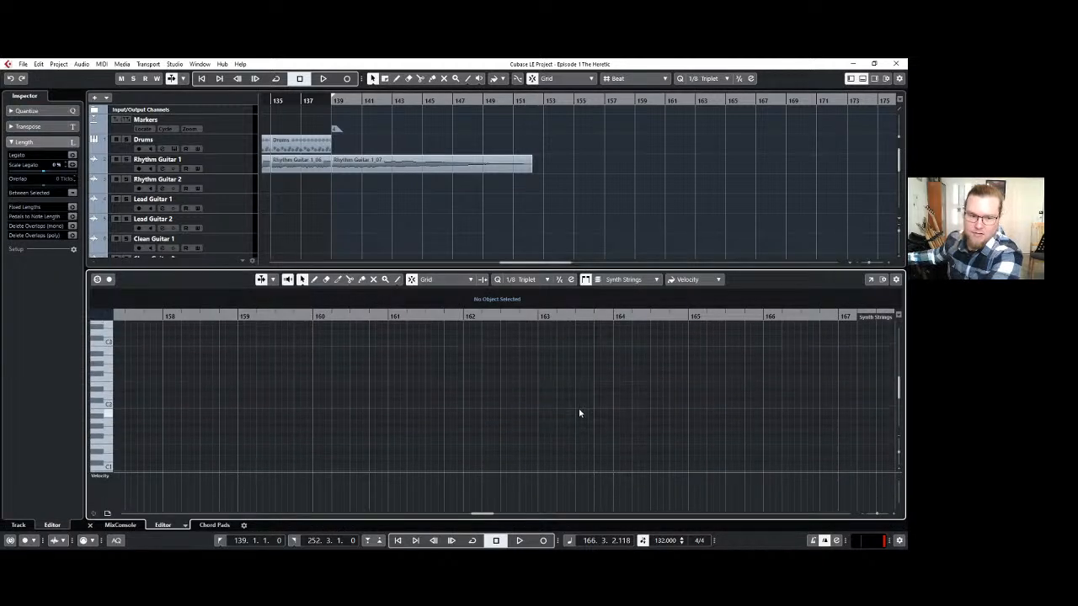
{"action": "scroll", "coordinate": [547, 406], "scroll_direction": "left", "scroll_amount": 10}
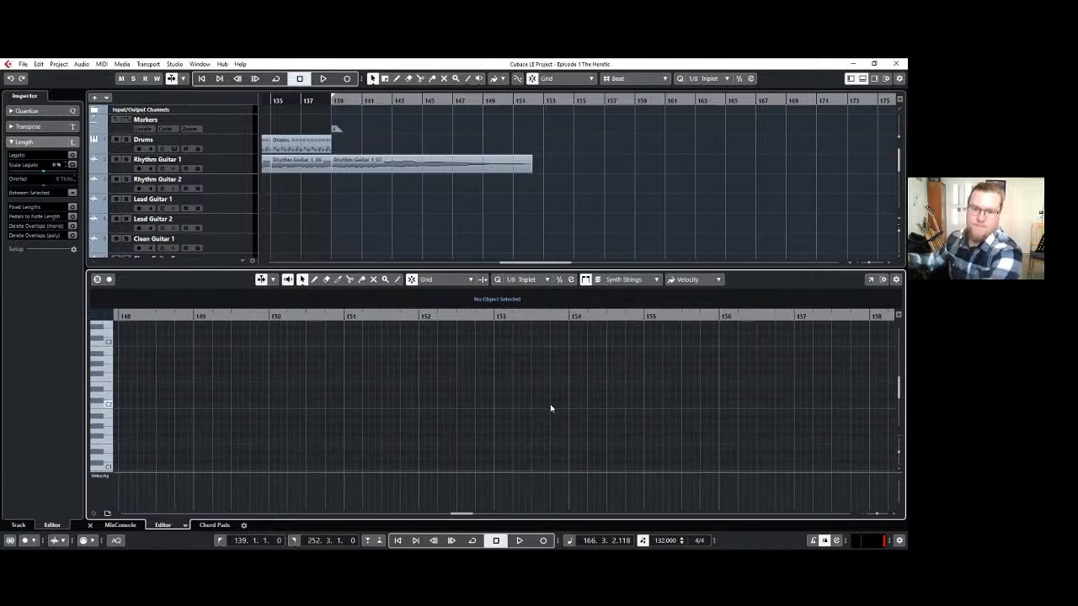
{"action": "scroll", "coordinate": [549, 394], "scroll_direction": "down", "scroll_amount": 3}
{"action": "scroll", "coordinate": [549, 394], "scroll_direction": "up", "scroll_amount": 7}
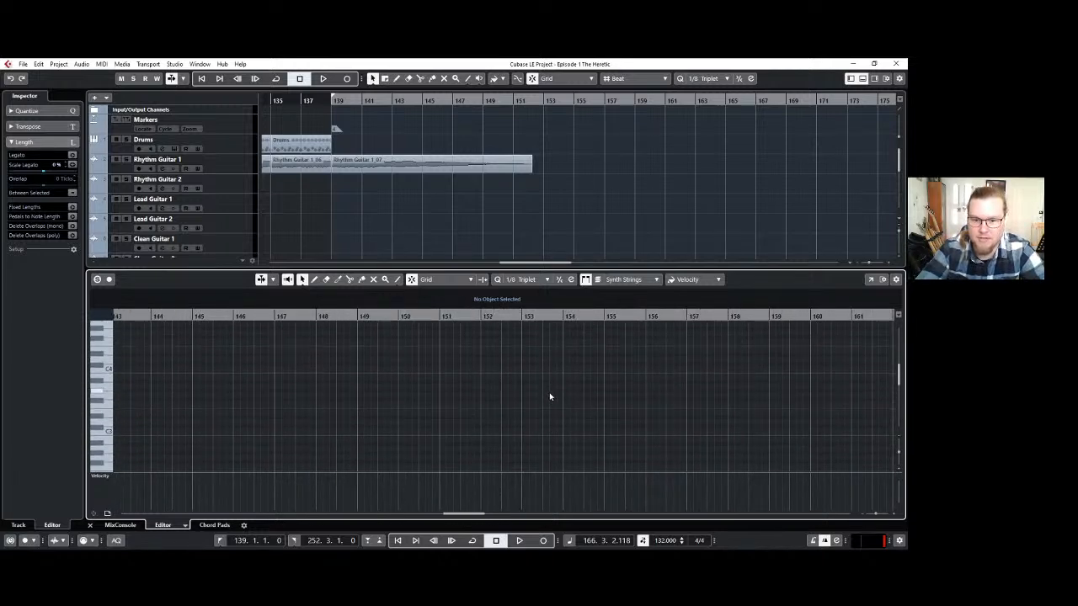
{"action": "scroll", "coordinate": [648, 400], "scroll_direction": "down", "scroll_amount": 2}
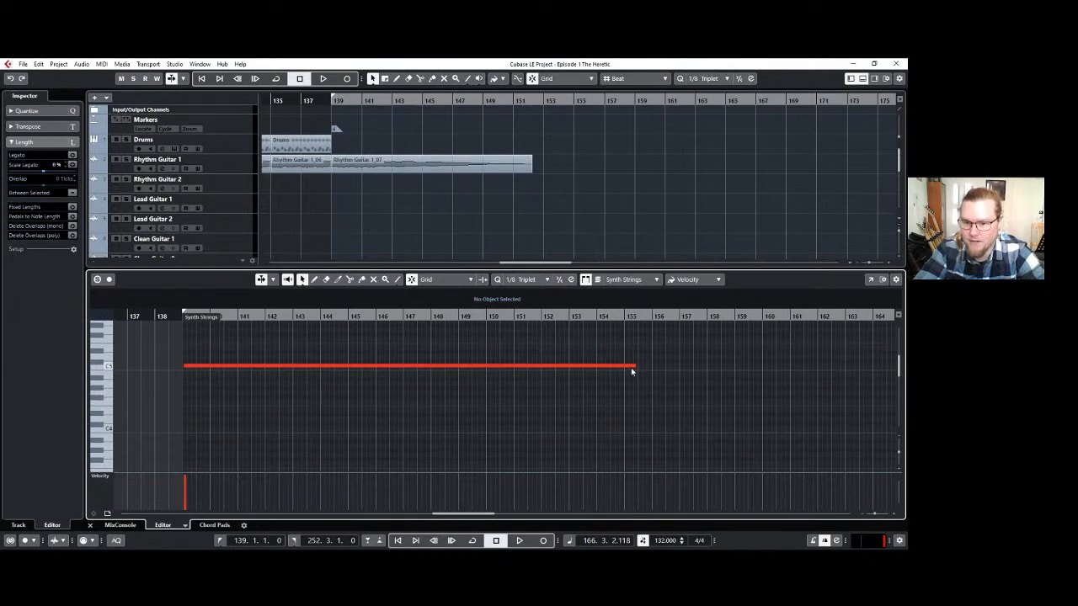
{"action": "left_click_drag", "start_coordinate": [635, 366], "coordinate": [763, 363]}
{"action": "left_click", "coordinate": [862, 78]}
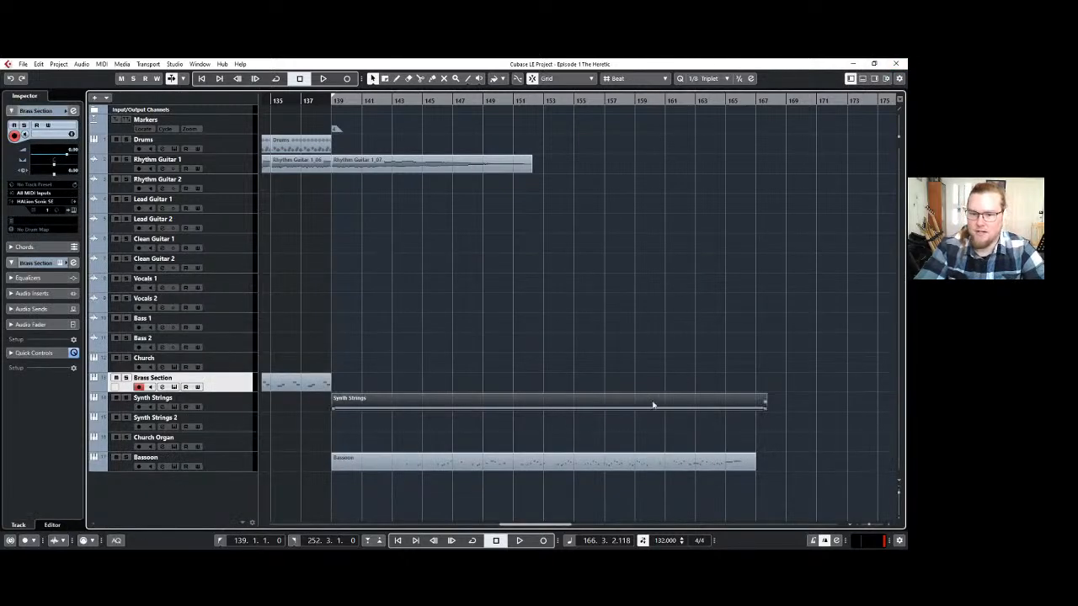
Record a part on the Brass Section track from bar 139 to about bar 165.
{"action": "left_click", "coordinate": [332, 102]}
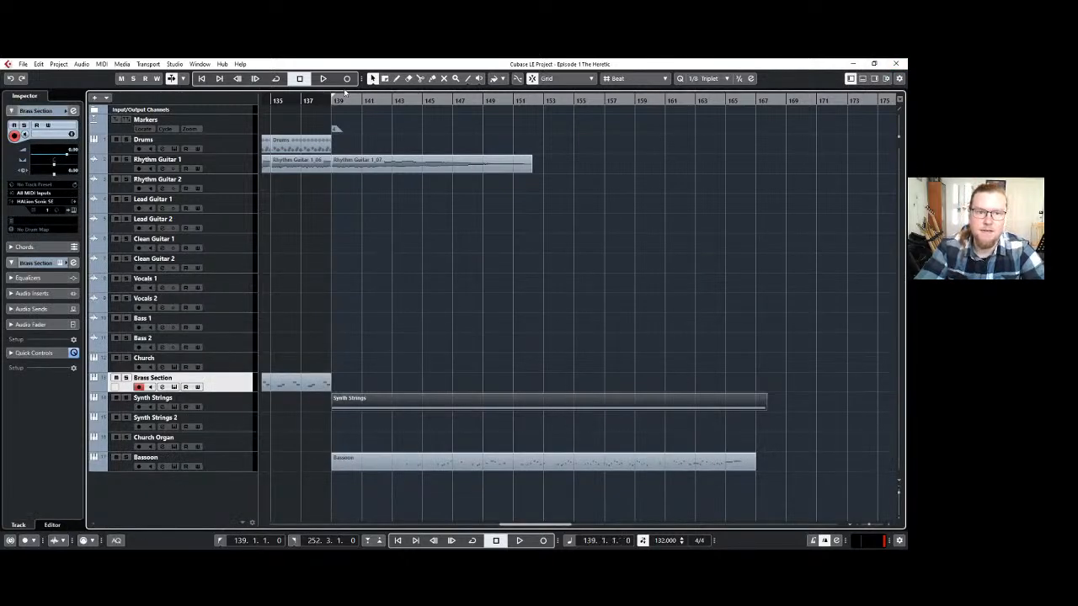
{"action": "left_click", "coordinate": [346, 78]}
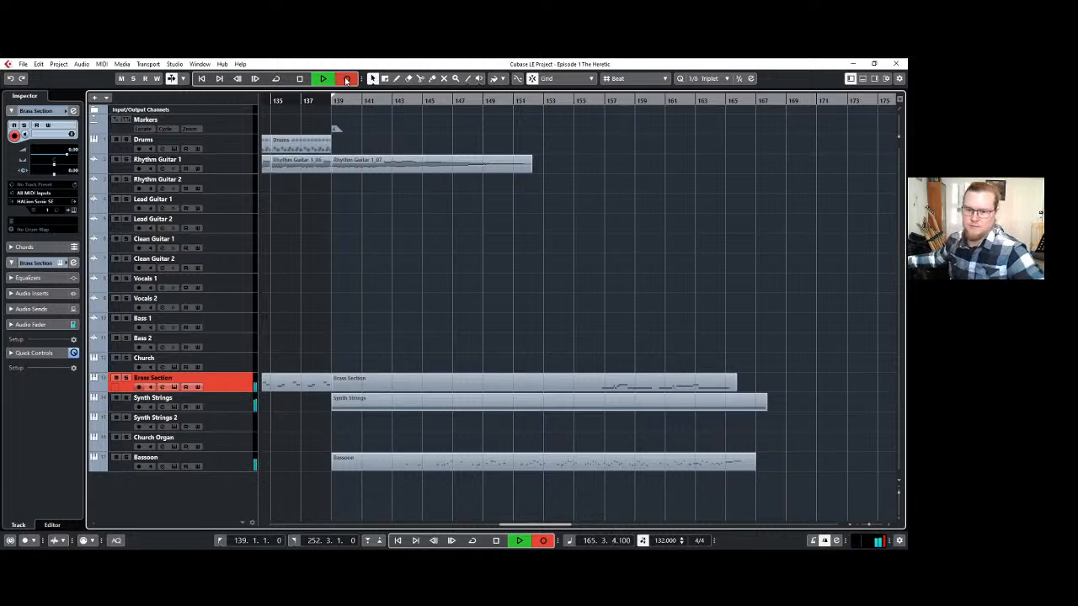
{"action": "key", "text": "space"}
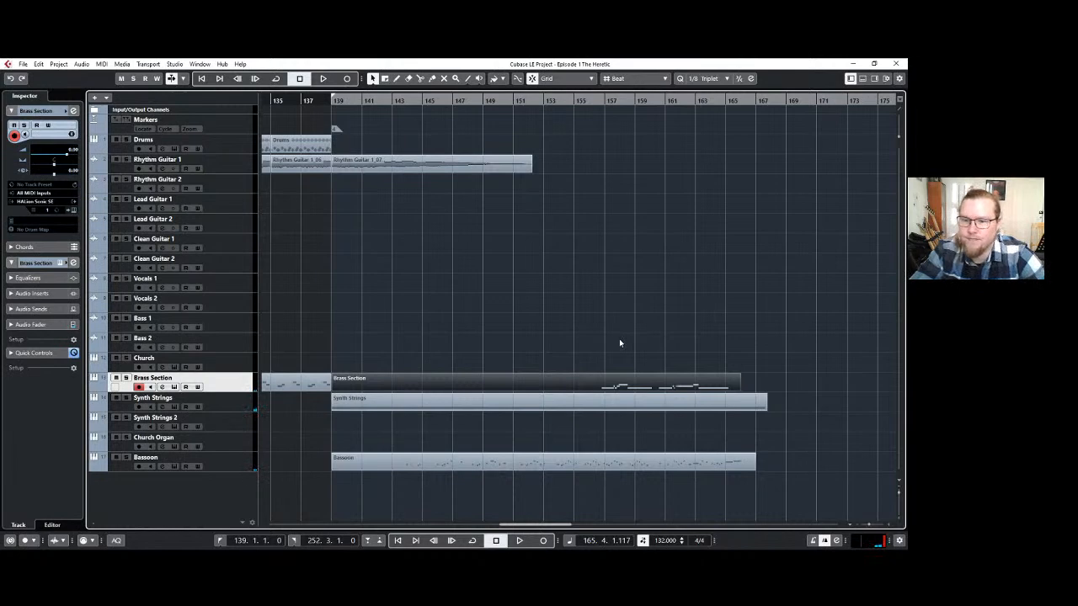
Duplicate the Brass Section track and delete the copied part starting at bar 139 from the duplicate.
{"action": "right_click", "coordinate": [234, 384]}
{"action": "left_click", "coordinate": [293, 411]}
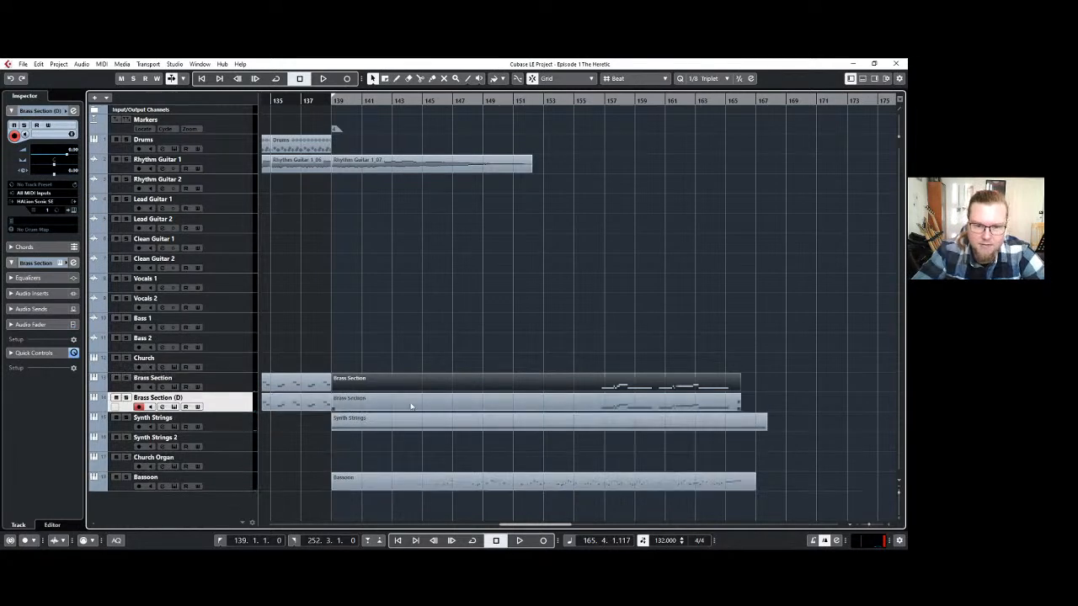
{"action": "left_click", "coordinate": [651, 410]}
{"action": "key", "text": "Delete"}
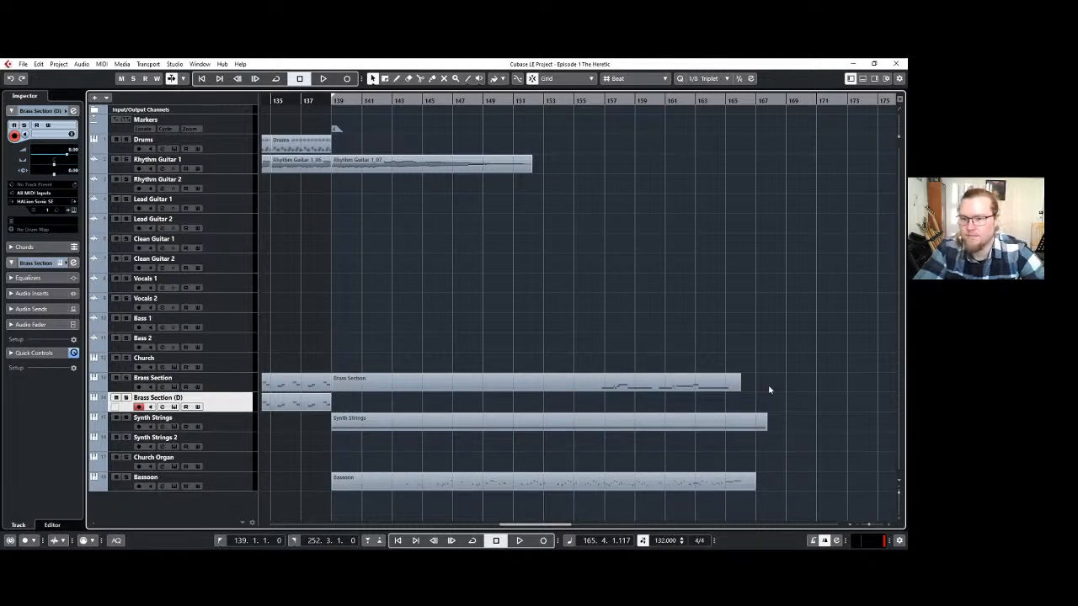
{"action": "scroll", "coordinate": [736, 401], "scroll_direction": "up", "scroll_amount": 1}
{"action": "scroll", "coordinate": [735, 401], "scroll_direction": "down", "scroll_amount": 2}
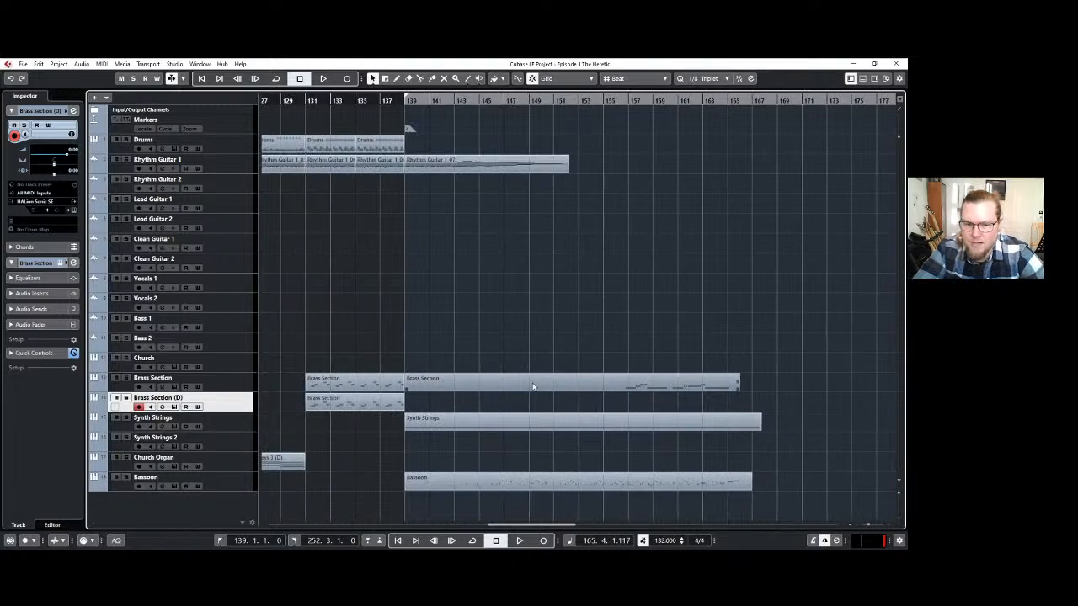
Trim the end of the newly recorded Brass Section part back to bar 165.
{"action": "left_click", "coordinate": [444, 384]}
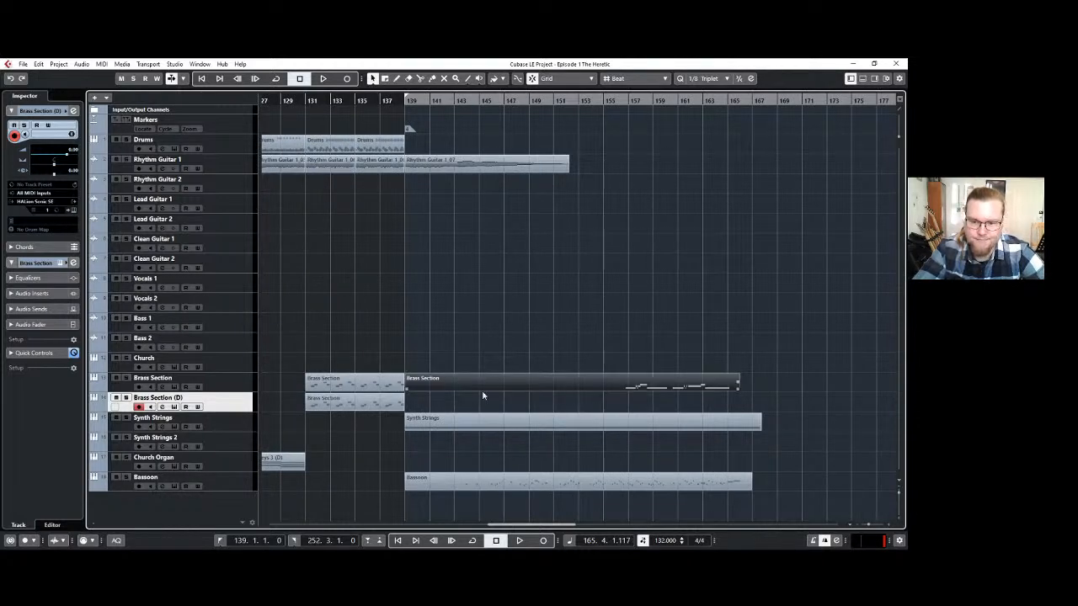
{"action": "scroll", "coordinate": [730, 399], "scroll_direction": "up", "scroll_amount": 2}
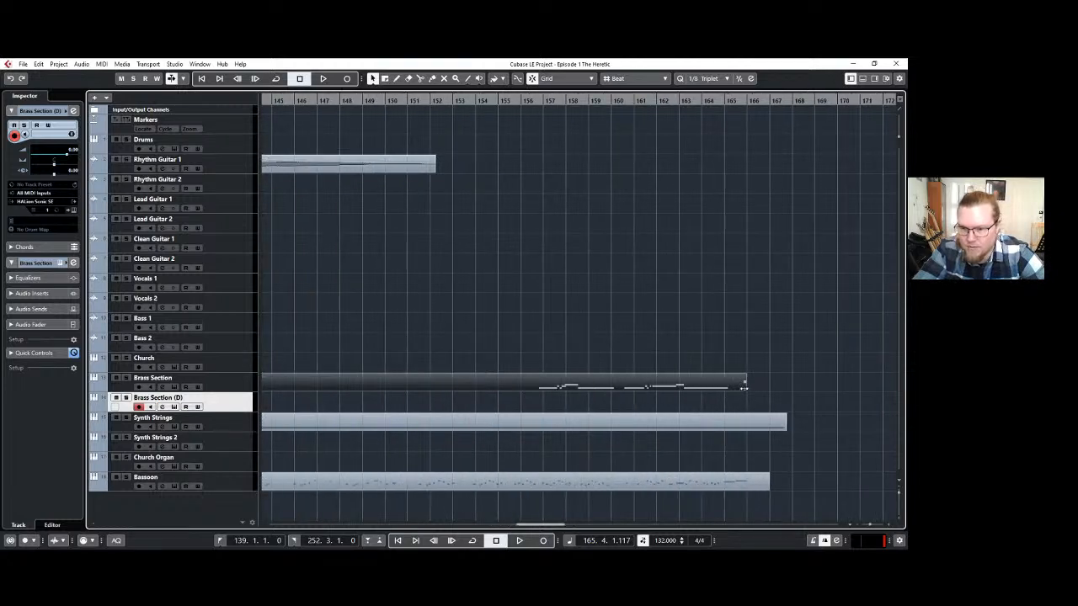
{"action": "left_click_drag", "start_coordinate": [745, 388], "coordinate": [723, 388]}
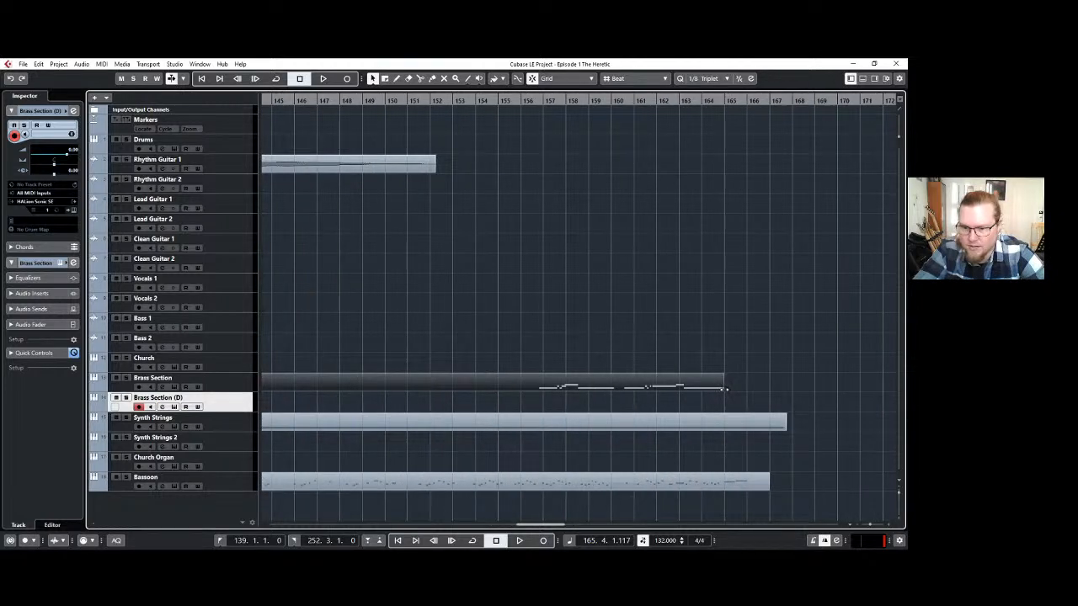
Align the start of the first note in the Brass Section part to bar 157 and play it back from there.
{"action": "scroll", "coordinate": [507, 393], "scroll_direction": "up", "scroll_amount": 2}
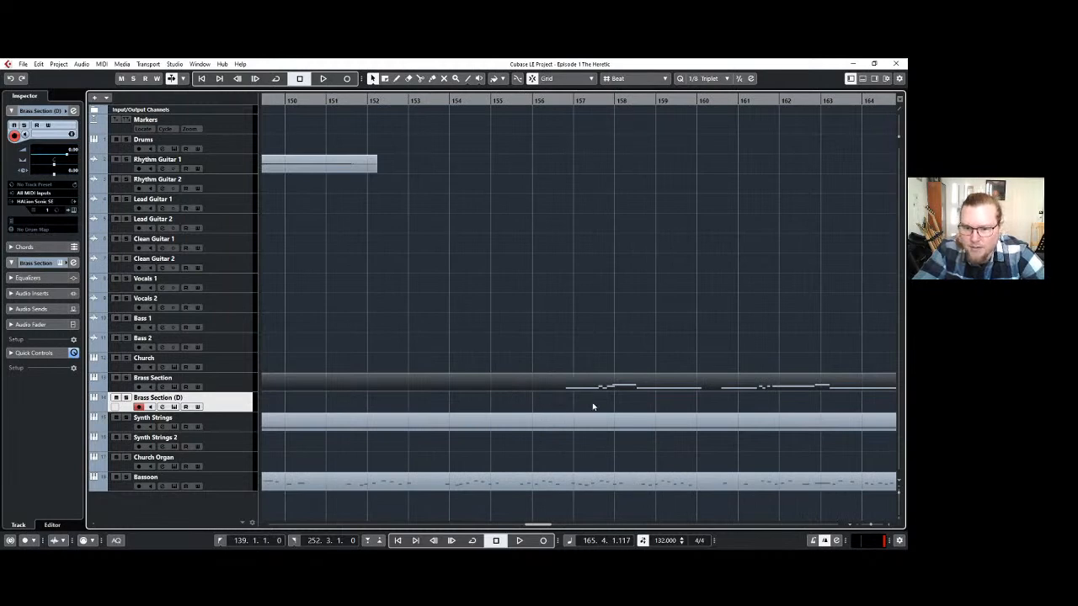
{"action": "key", "text": "3"}
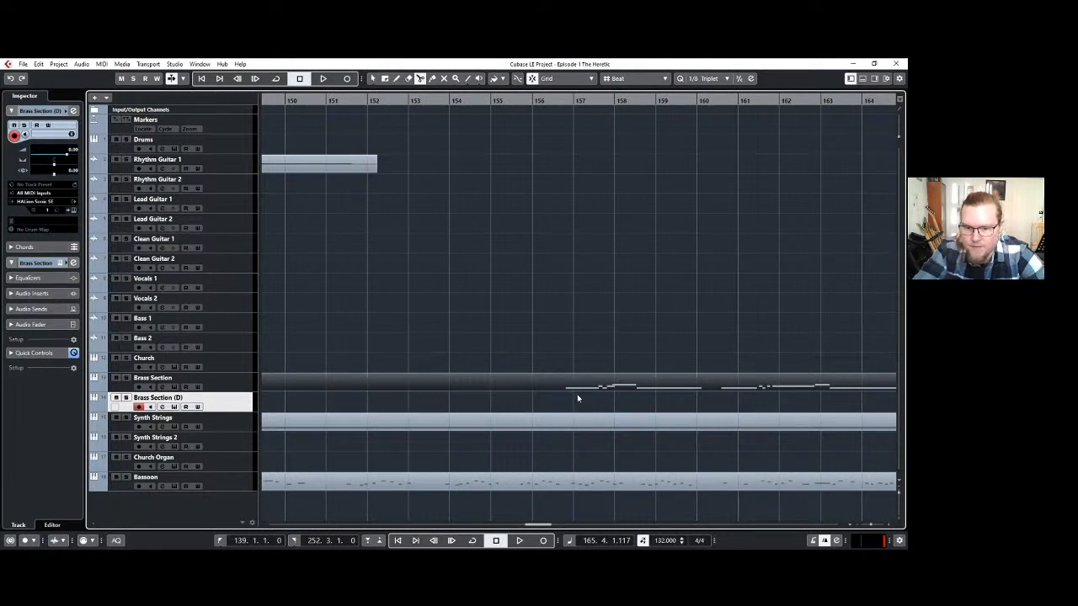
{"action": "key", "text": "1"}
{"action": "double_click", "coordinate": [579, 388]}
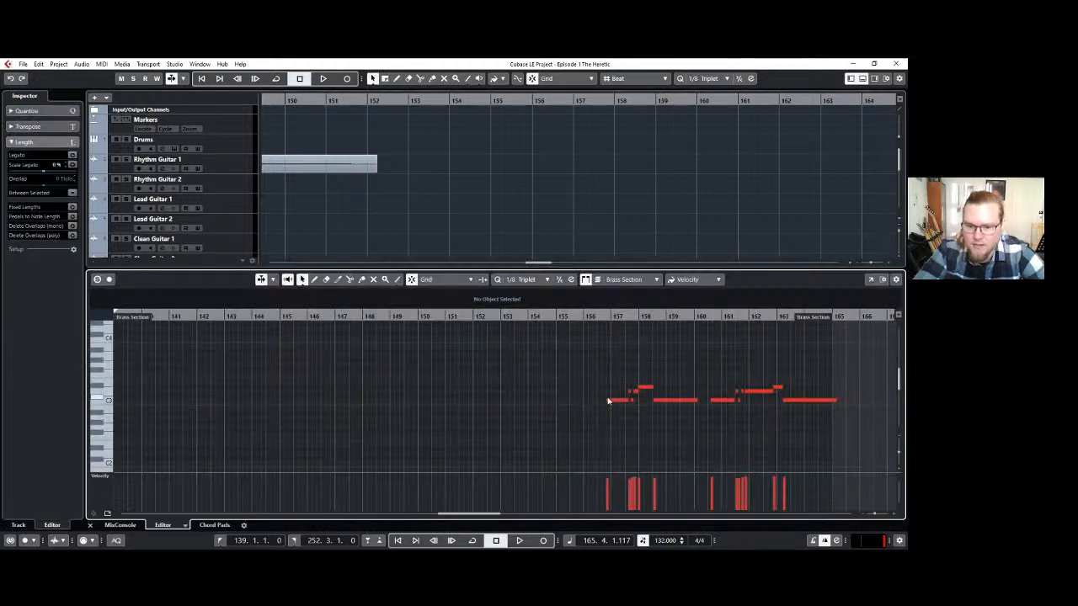
{"action": "left_click_drag", "start_coordinate": [607, 400], "coordinate": [613, 400]}
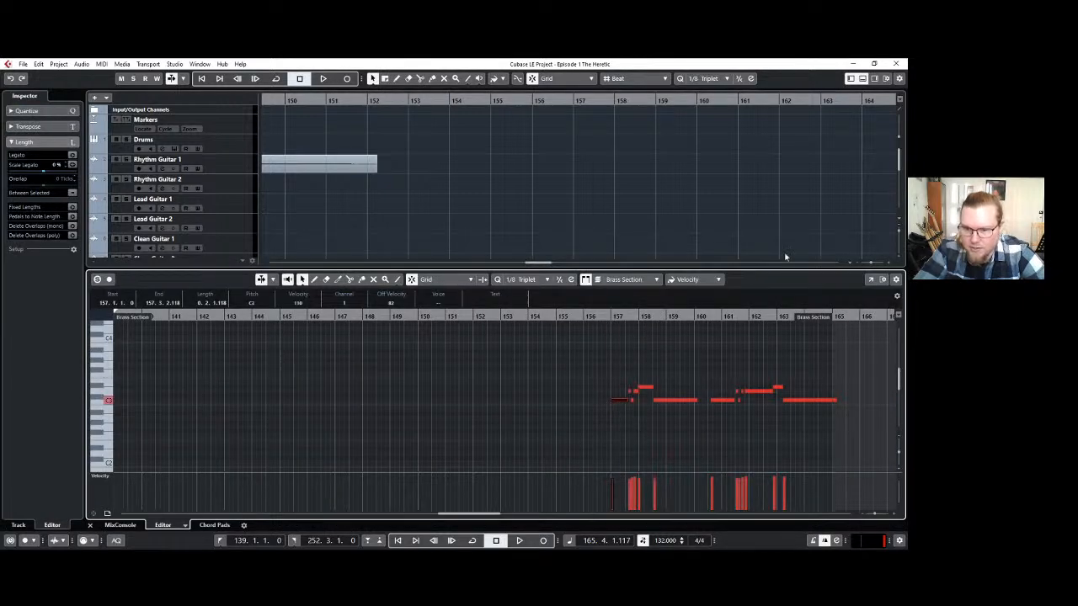
{"action": "left_click", "coordinate": [862, 78]}
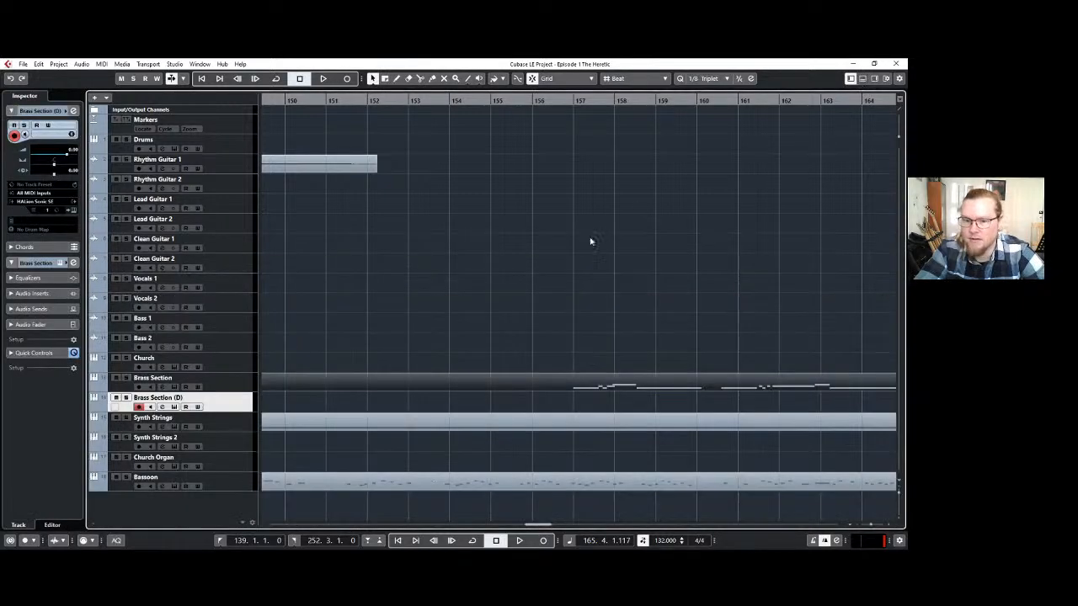
{"action": "left_click", "coordinate": [573, 101]}
{"action": "key", "text": "space"}
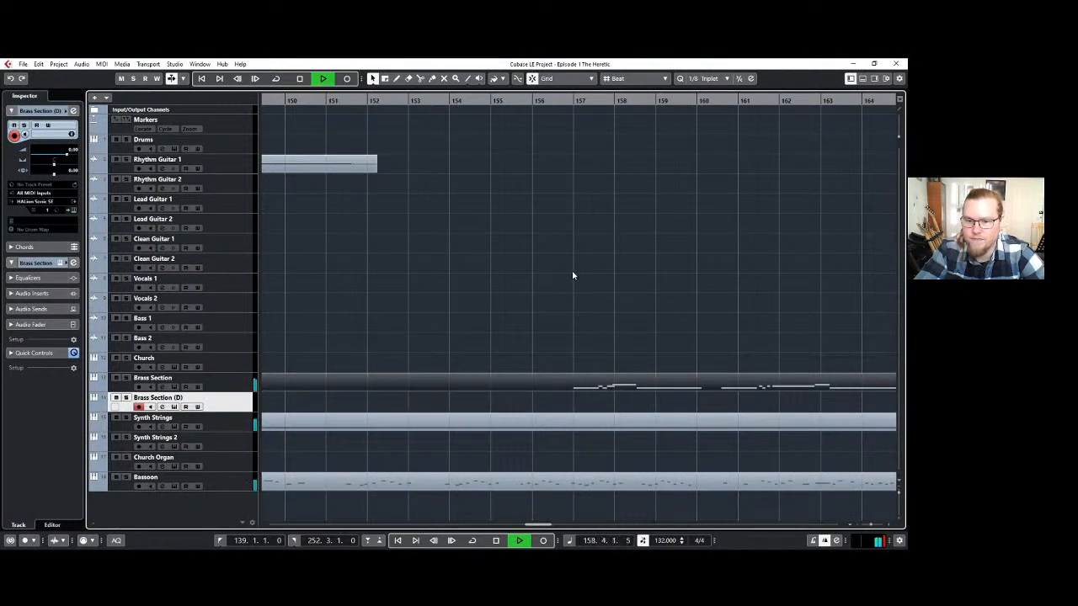
{"action": "key", "text": "space"}
Trim the start of the Brass Section part to bar 157 and duplicate the part right behind itself.
{"action": "scroll", "coordinate": [564, 401], "scroll_direction": "down", "scroll_amount": 5}
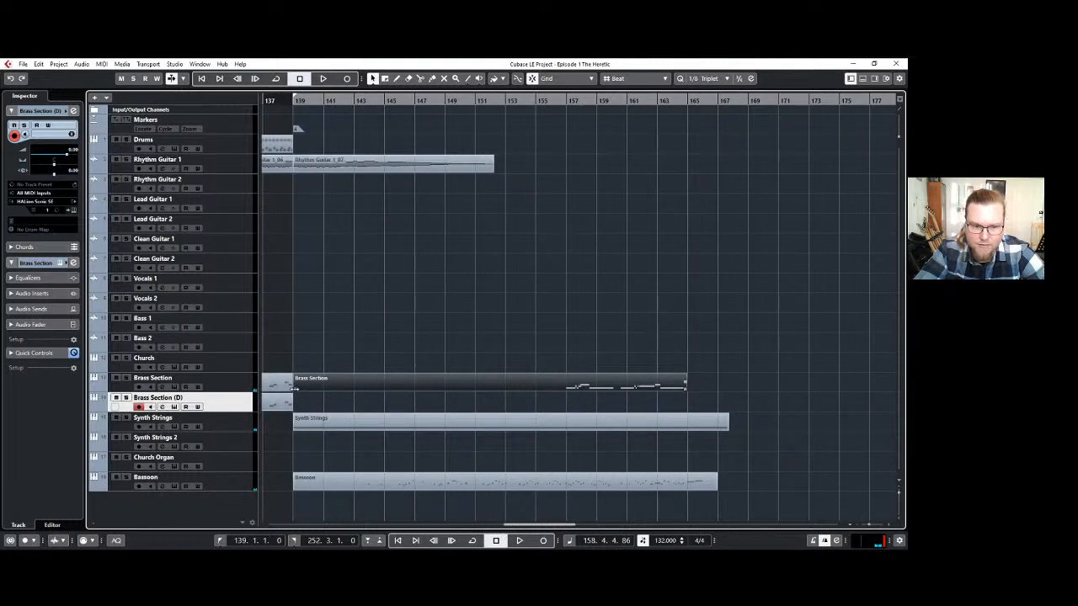
{"action": "left_click_drag", "start_coordinate": [293, 388], "coordinate": [566, 380]}
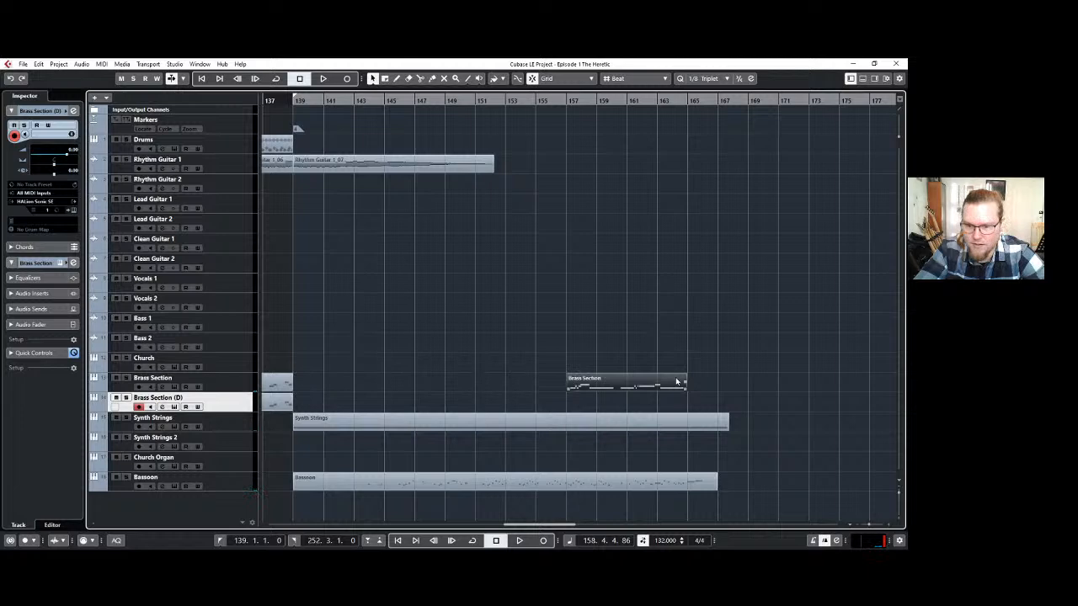
{"action": "key", "text": "ctrl+d"}
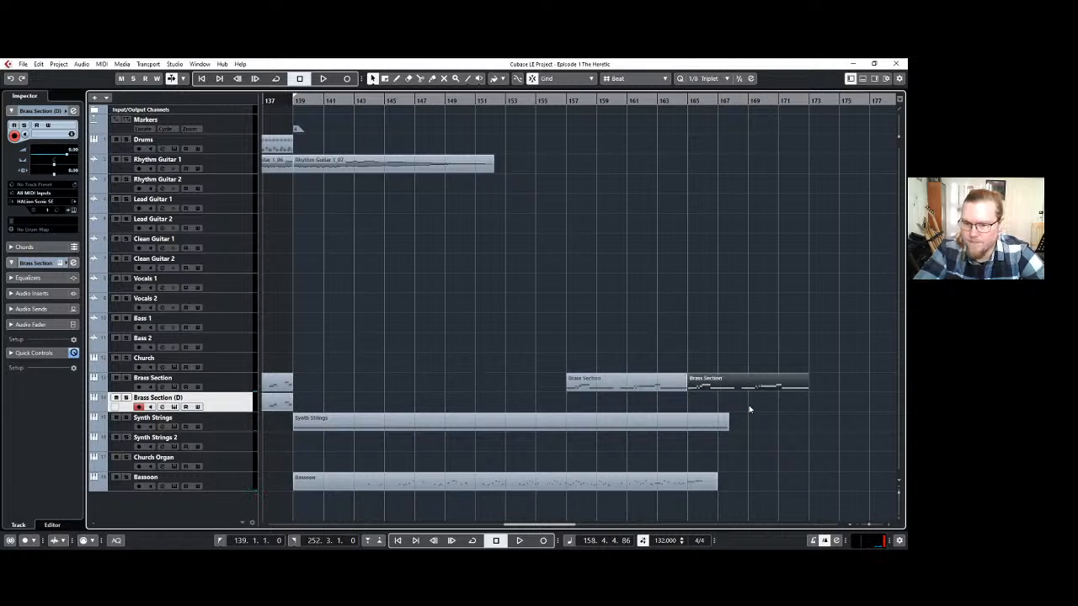
{"action": "left_click", "coordinate": [748, 405]}
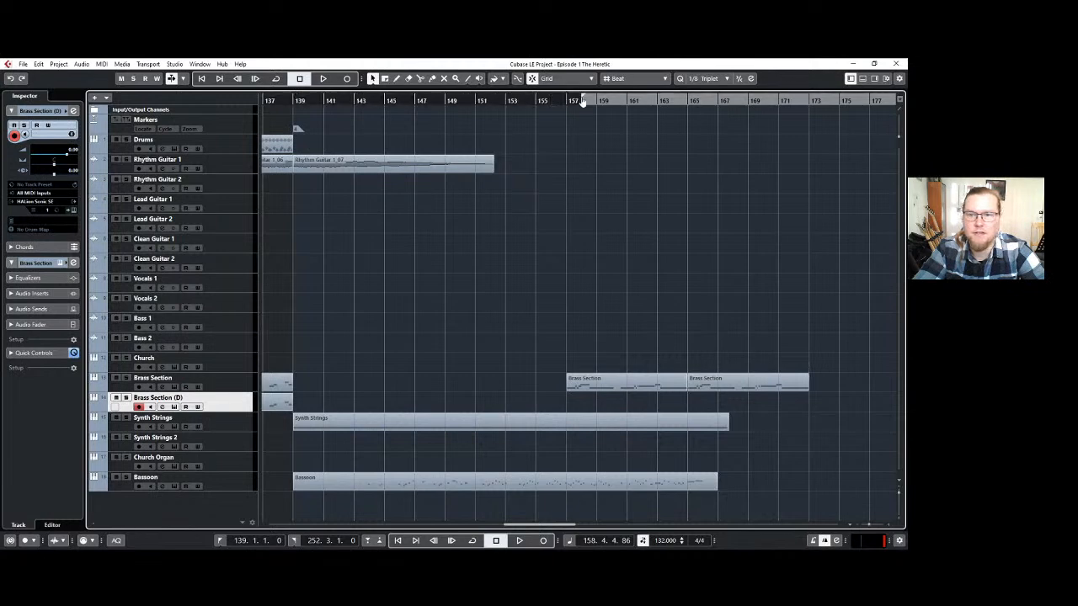
Set the left locator to bar 165 and play the arrangement from bar 157.
{"action": "left_click", "coordinate": [688, 119], "text": "ctrl"}
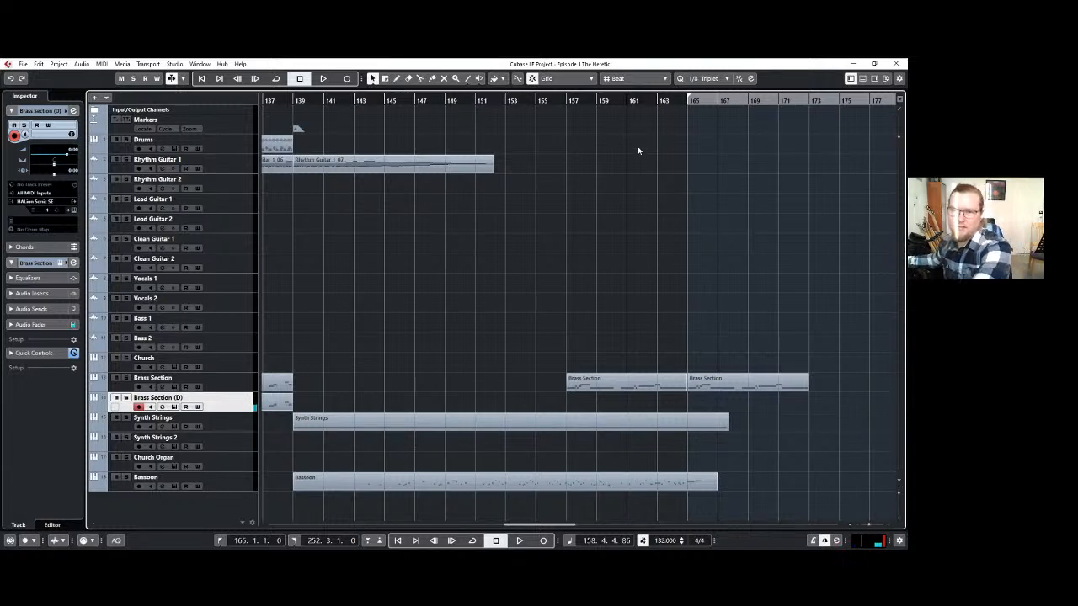
{"action": "left_click", "coordinate": [565, 100]}
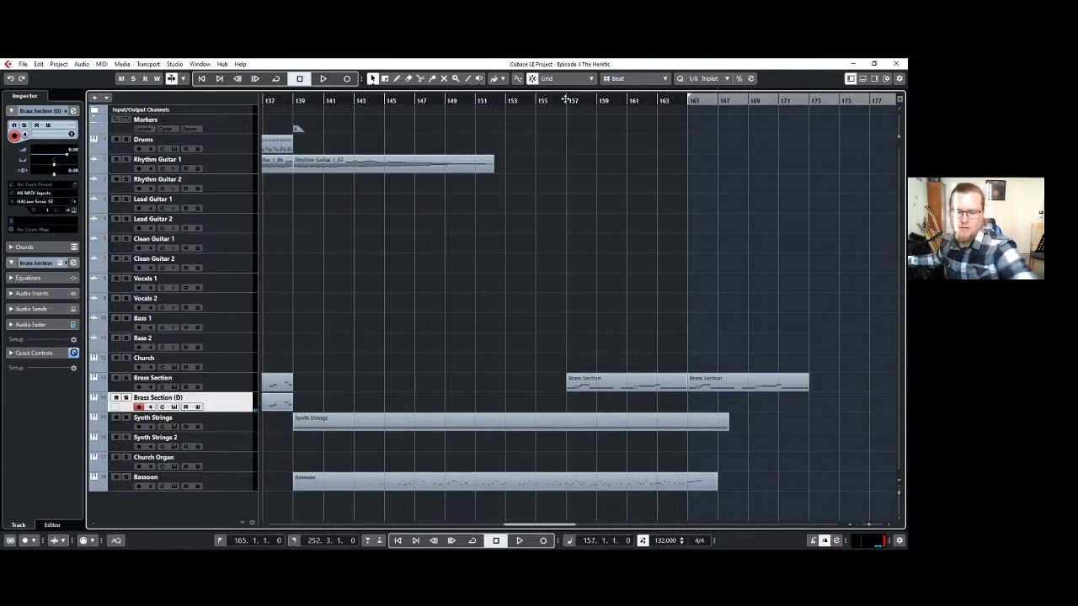
{"action": "key", "text": "space"}
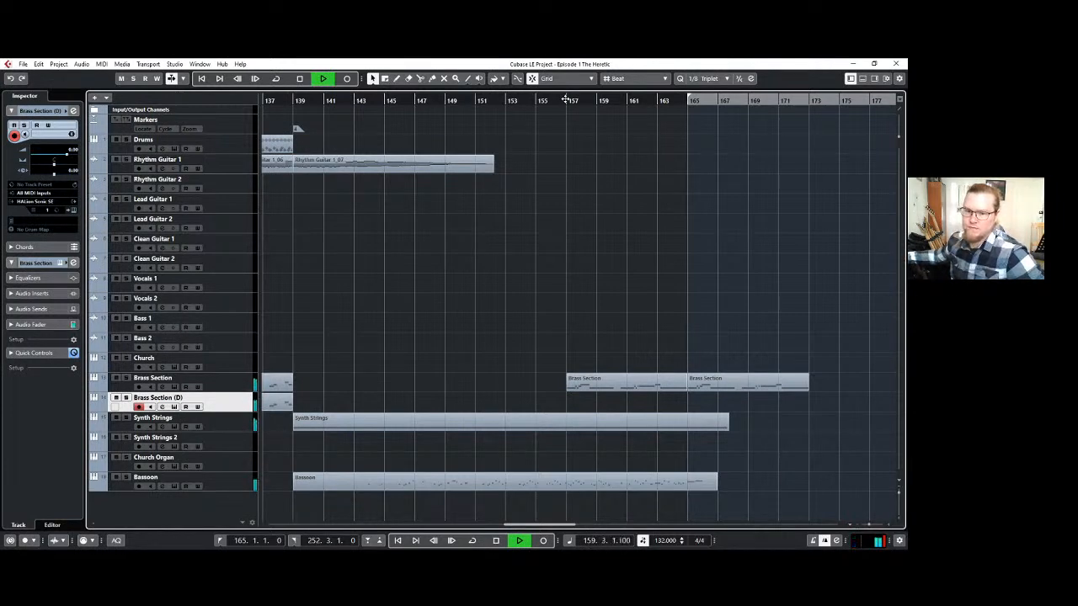
{"action": "key", "text": "space"}
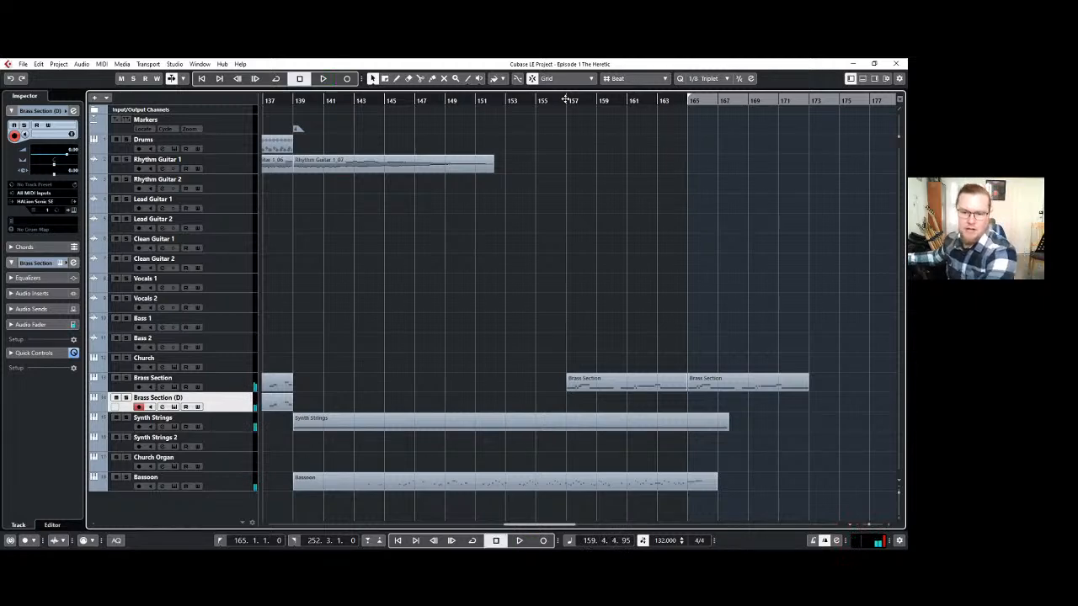
Mute the Synth Strings and Bassoon tracks and play the brass parts from bar 157.
{"action": "left_click", "coordinate": [116, 417]}
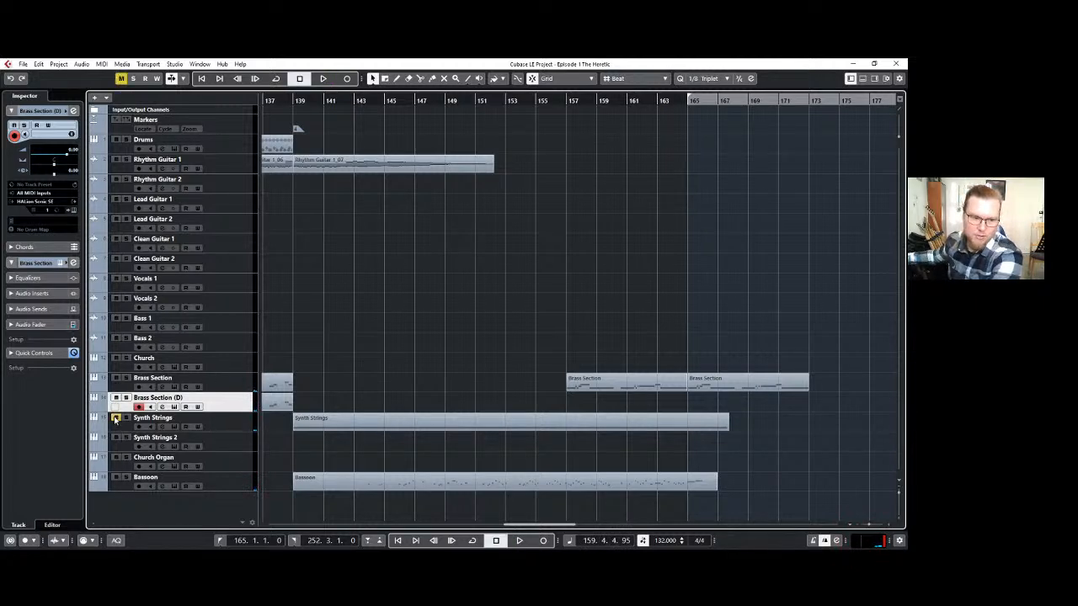
{"action": "left_click", "coordinate": [115, 479]}
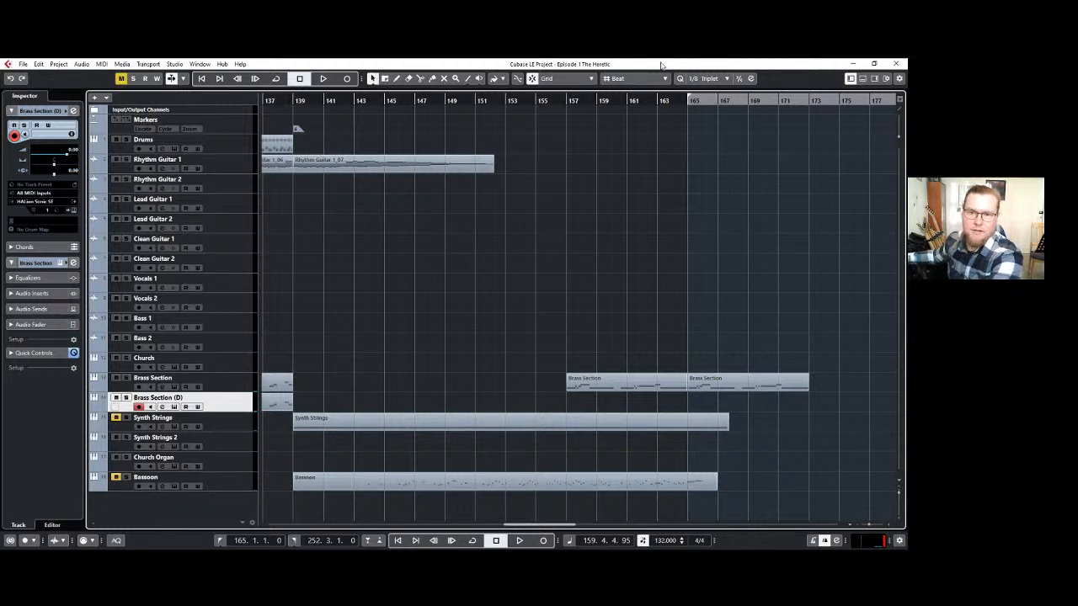
{"action": "left_click", "coordinate": [558, 100]}
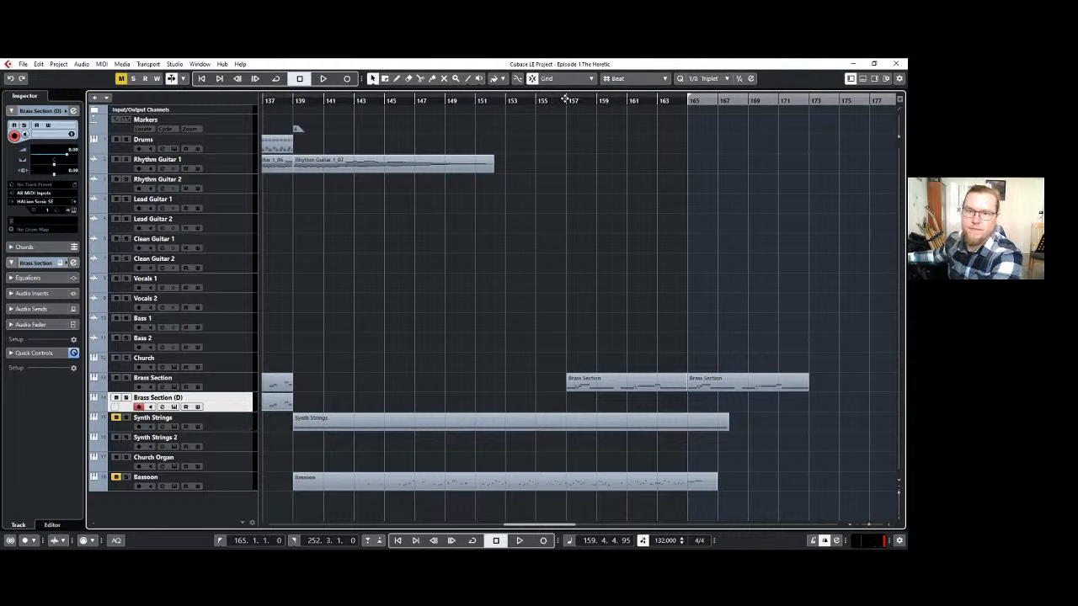
{"action": "left_click", "coordinate": [324, 79]}
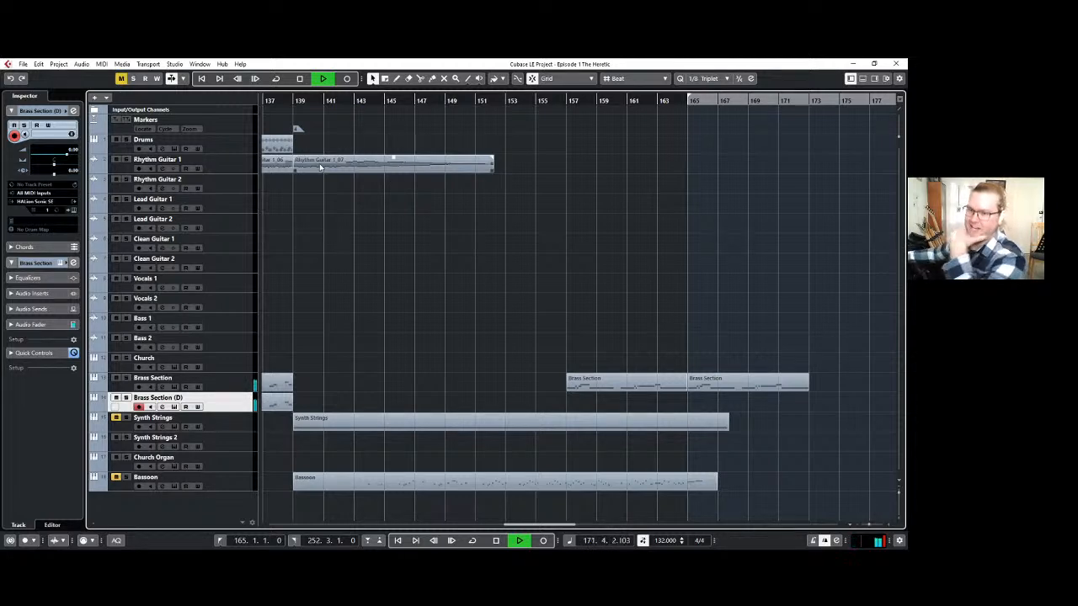
{"action": "key", "text": "space"}
Record a second brass part on the Brass Section (D) track from bar 165.
{"action": "key", "text": "KP_Multiply"}
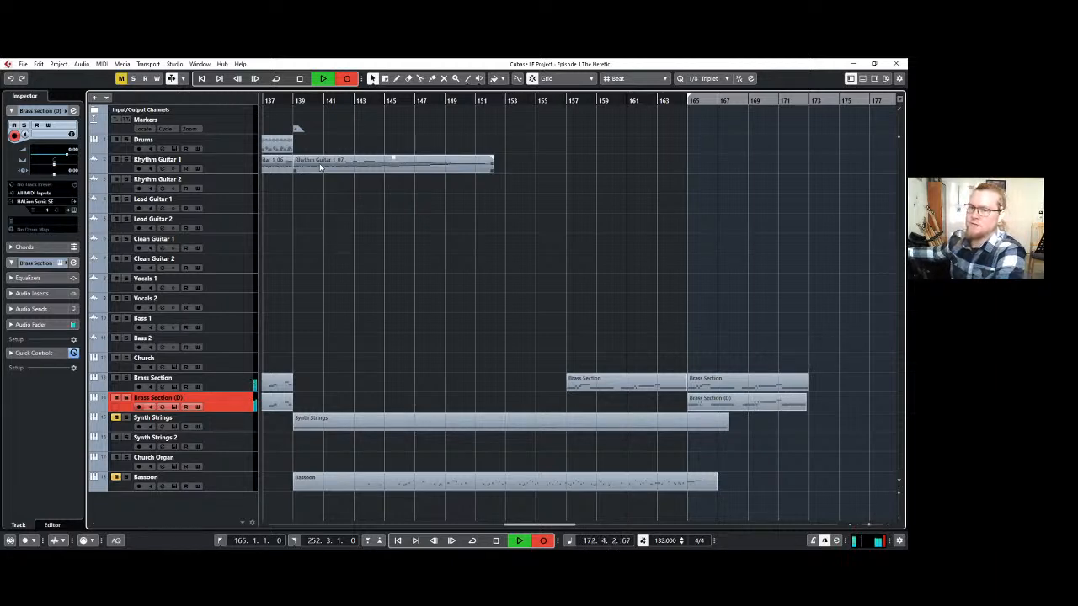
{"action": "key", "text": "space"}
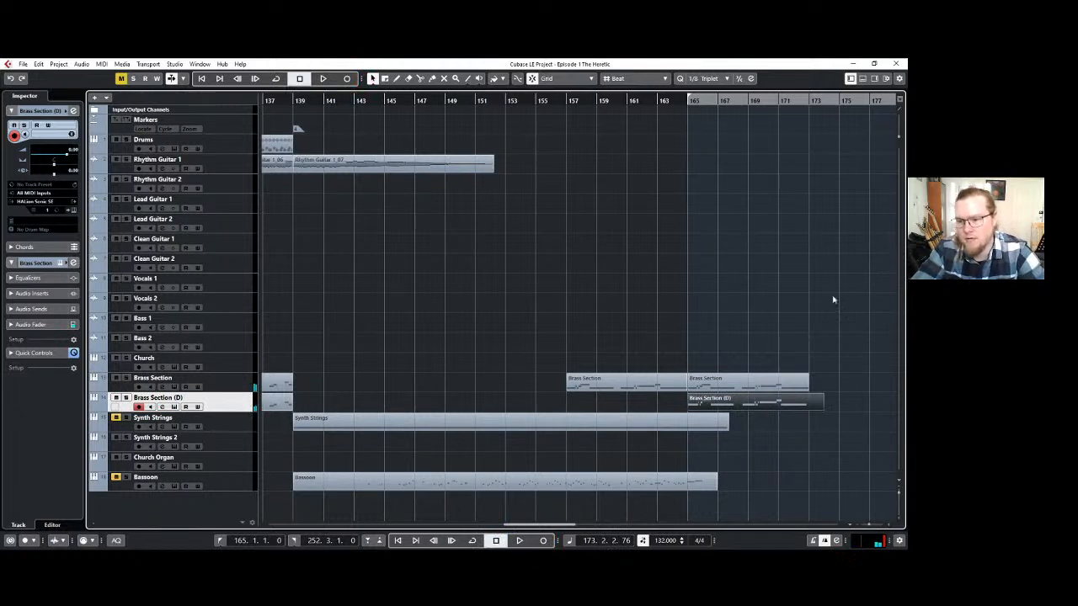
Trim the end of the new Brass Section (D) part to bar 173 and return the playhead to bar 157.
{"action": "left_click_drag", "start_coordinate": [822, 408], "coordinate": [806, 407]}
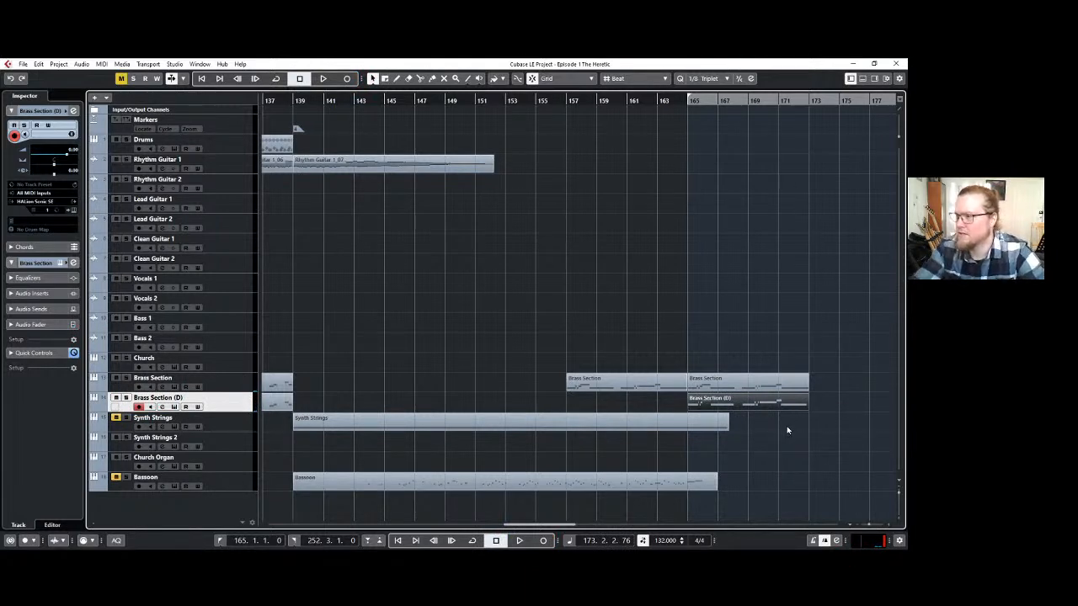
{"action": "left_click", "coordinate": [693, 294]}
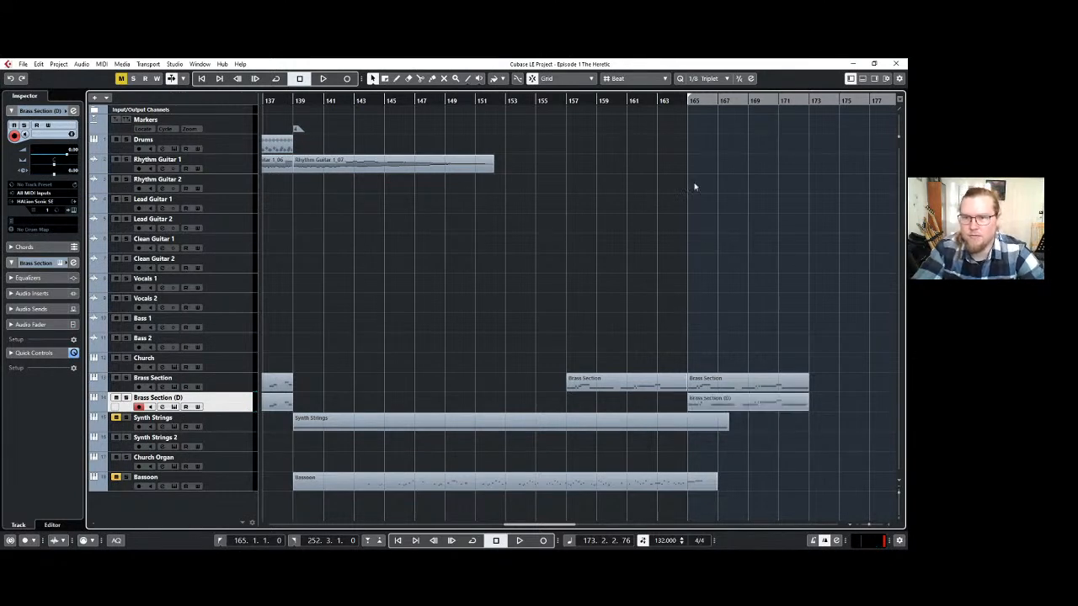
{"action": "left_click", "coordinate": [573, 102]}
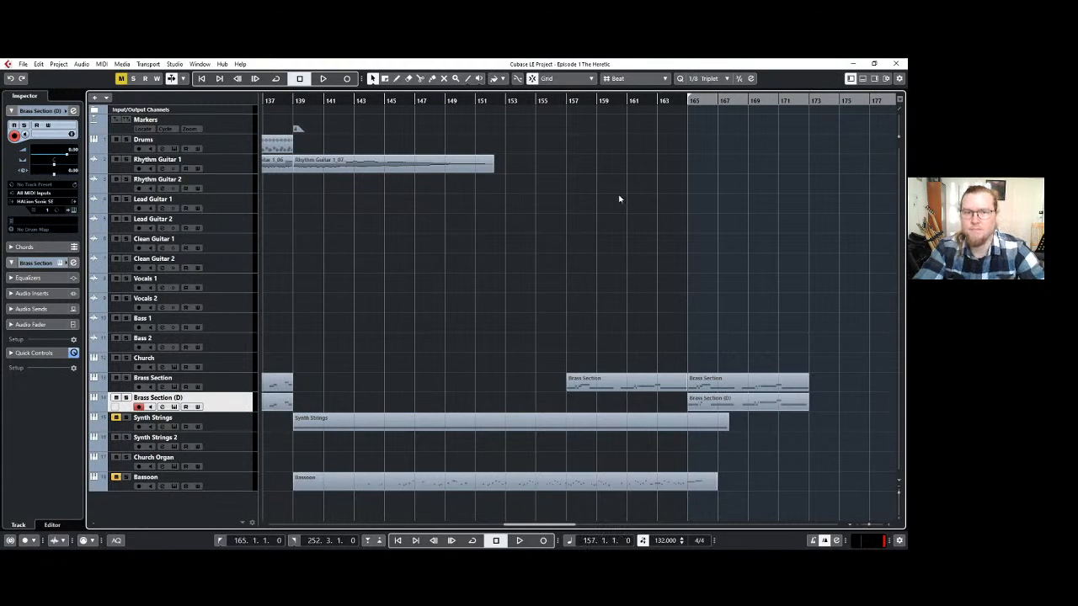
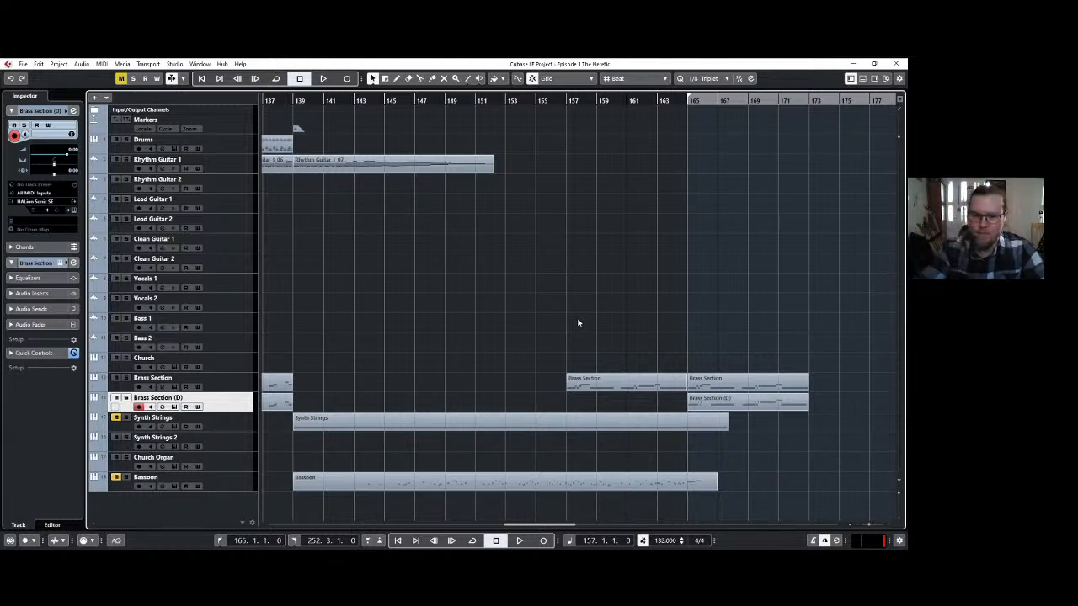
Set the left locator to bar 173, at the end of the brass parts.
{"action": "key", "text": "g"}
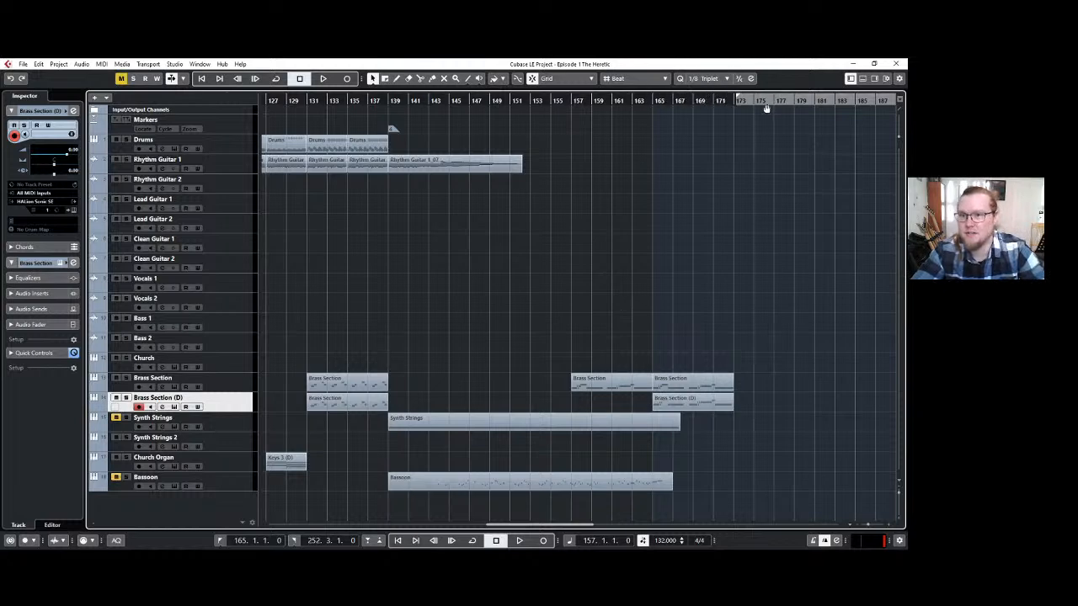
{"action": "left_click_drag", "start_coordinate": [763, 109], "coordinate": [764, 109]}
{"action": "scroll", "coordinate": [751, 255], "scroll_direction": "up", "scroll_amount": 4}
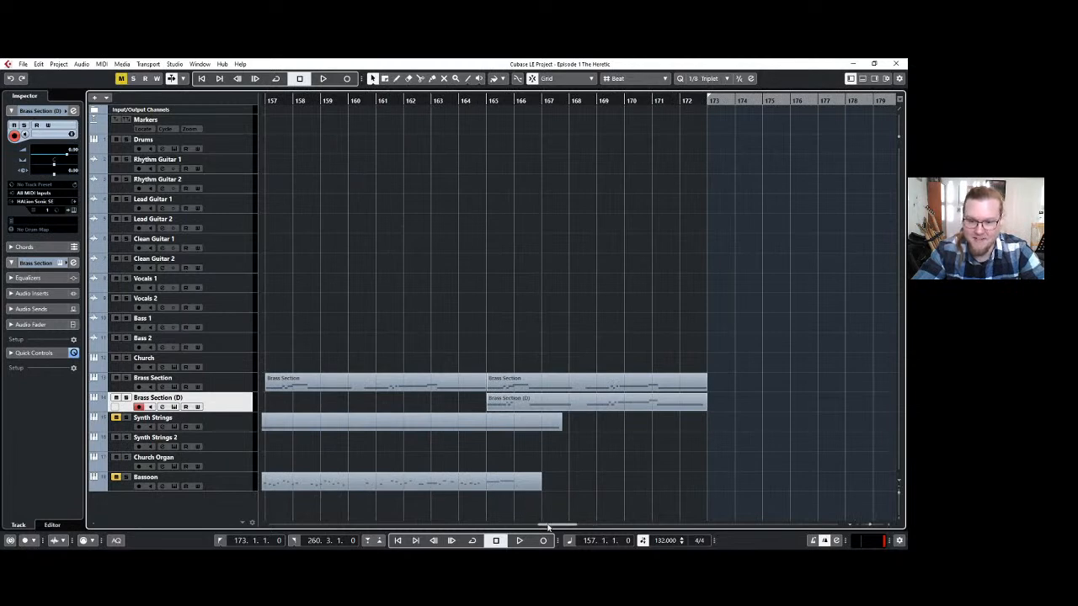
{"action": "left_click_drag", "start_coordinate": [548, 525], "coordinate": [584, 525]}
{"action": "scroll", "coordinate": [615, 377], "scroll_direction": "down", "scroll_amount": 2}
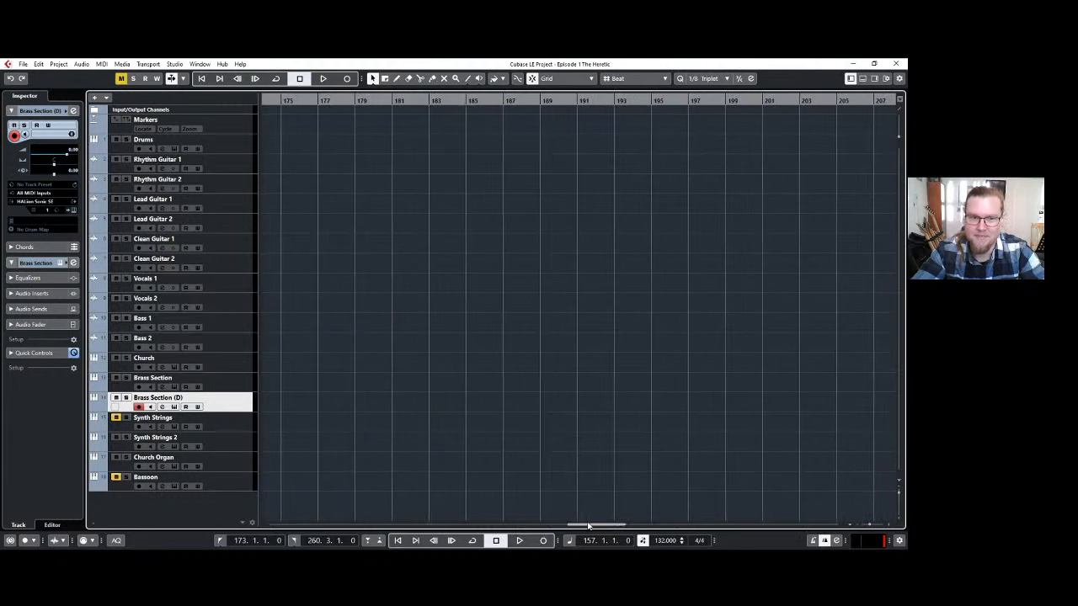
{"action": "scroll", "coordinate": [558, 401], "scroll_direction": "down", "scroll_amount": 2}
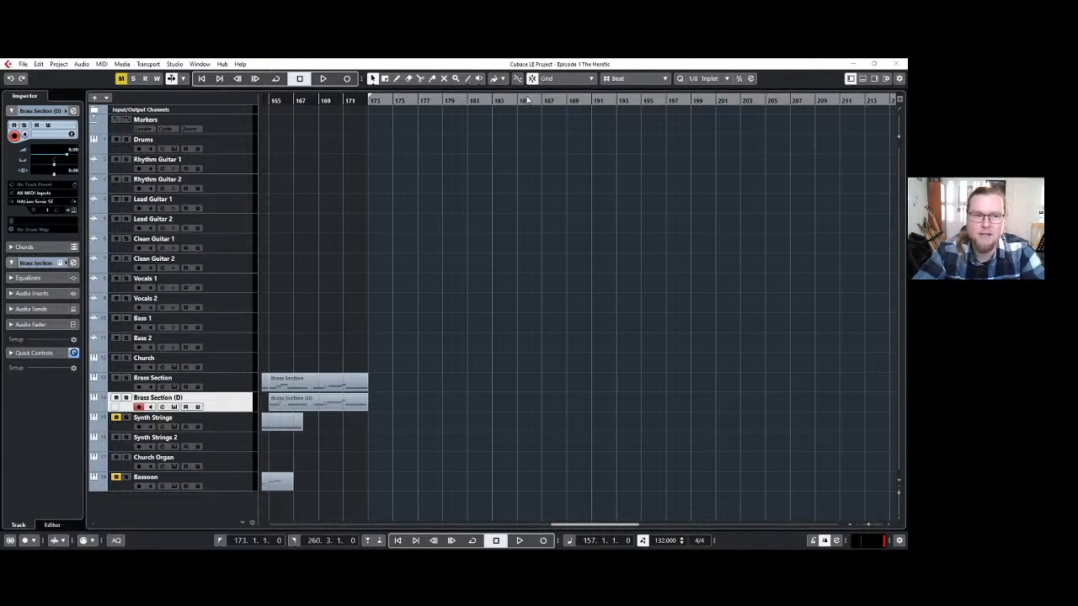
Switch the project to fixed tempo and back to the tempo track, playing briefly from bar 157 in between.
{"action": "key", "text": "t"}
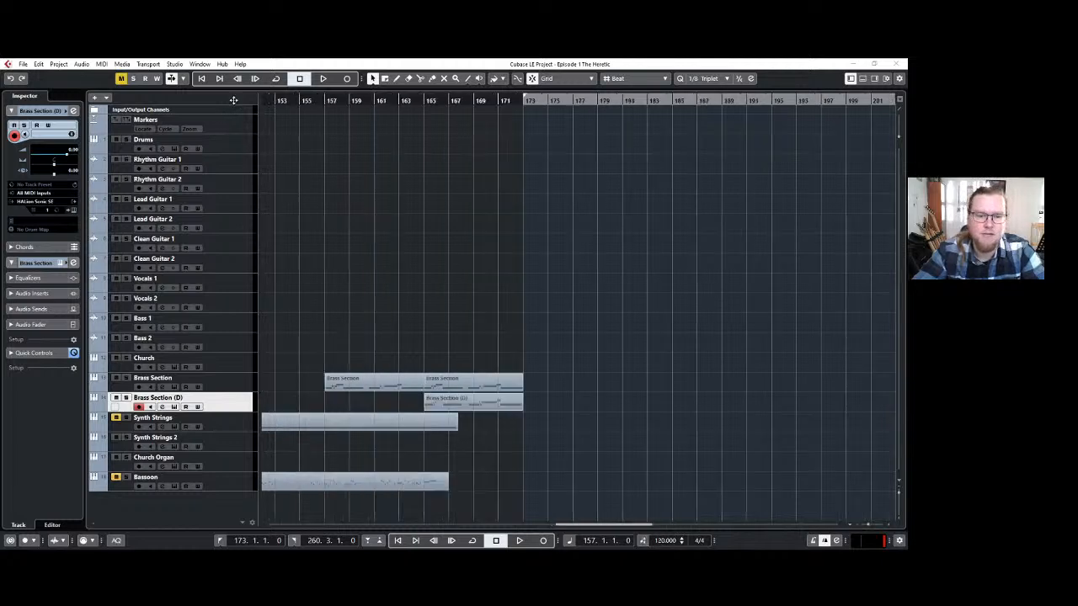
{"action": "key", "text": "t"}
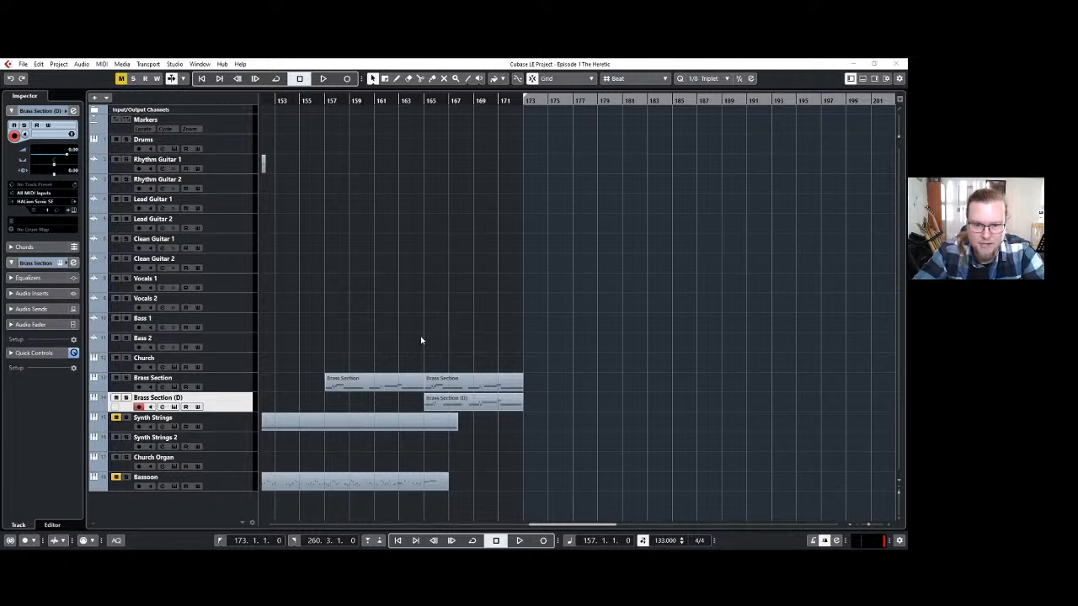
{"action": "key", "text": "space"}
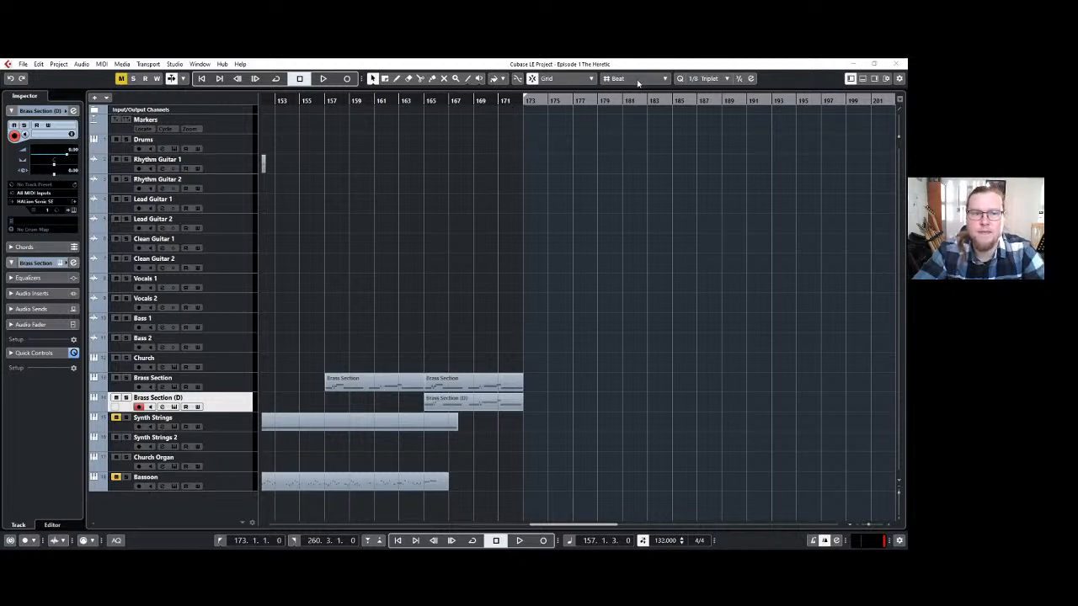
{"action": "key", "text": "t"}
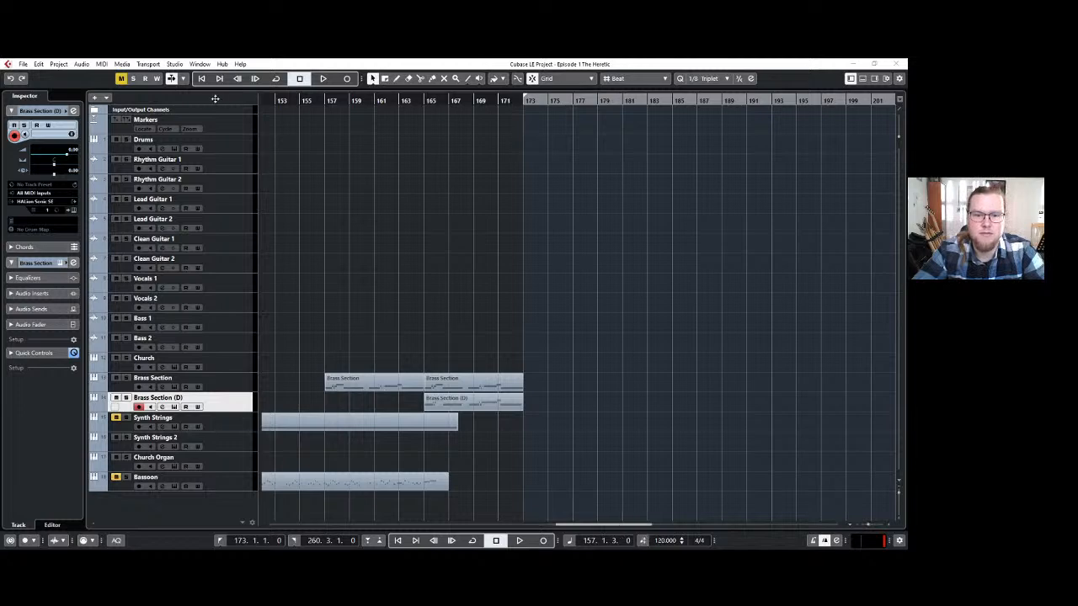
{"action": "key", "text": "t"}
{"action": "key", "text": "t"}
{"action": "key", "text": "t"}
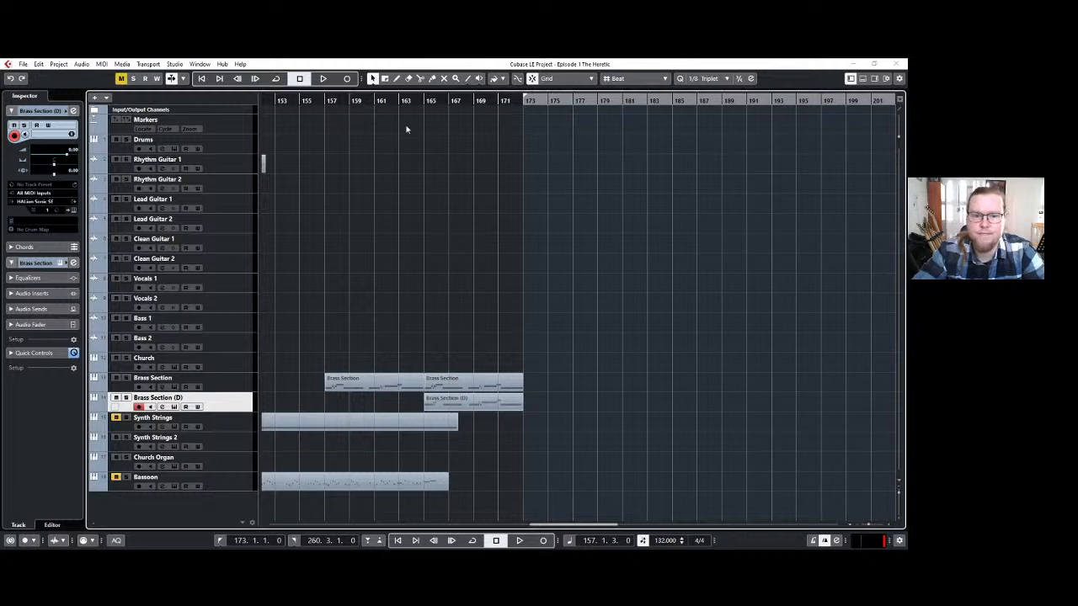
Try to change the time signature to 6/8 from bar 173, and undo the change.
{"action": "left_click", "coordinate": [525, 100]}
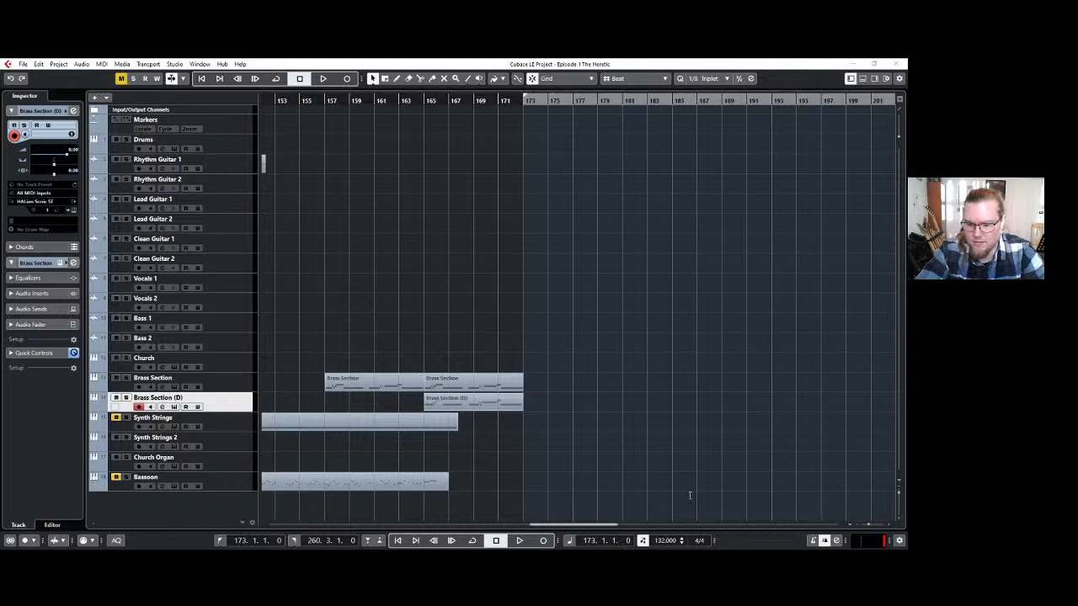
{"action": "key", "text": "Return"}
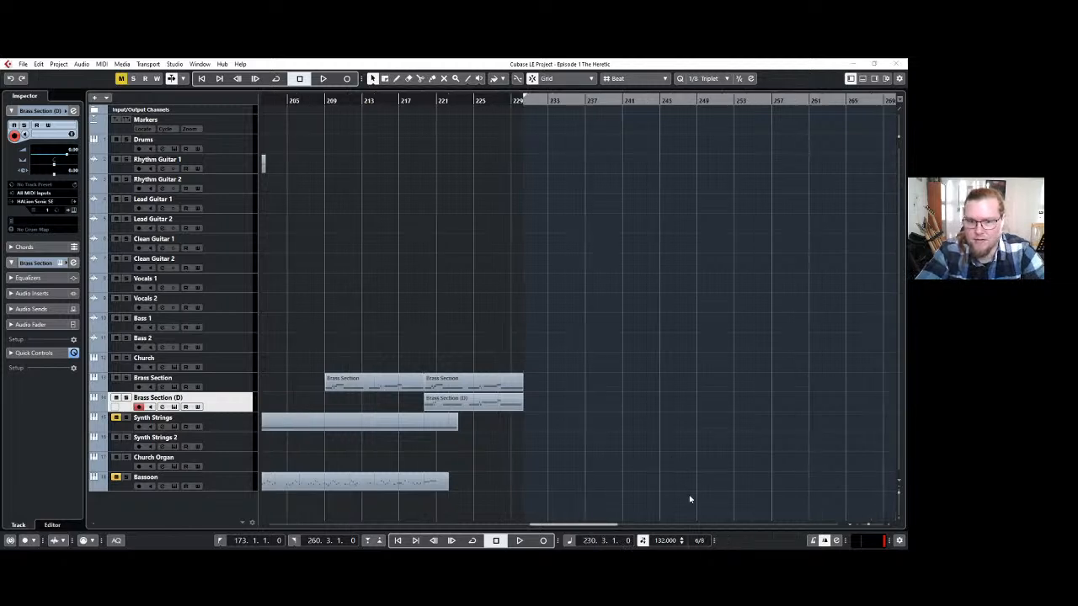
{"action": "left_click", "coordinate": [405, 102]}
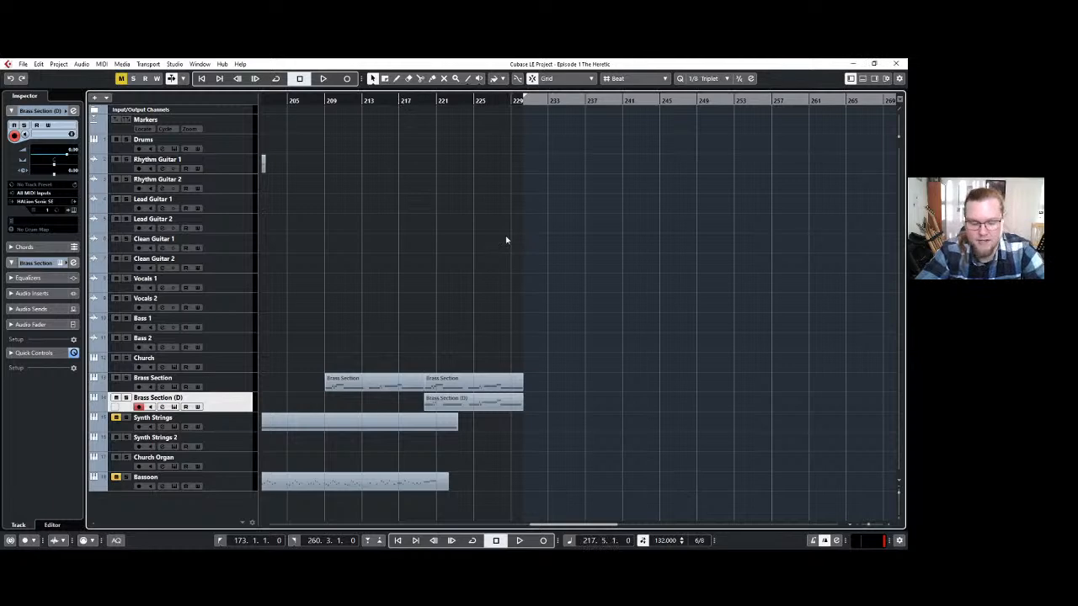
{"action": "key", "text": "ctrl+z"}
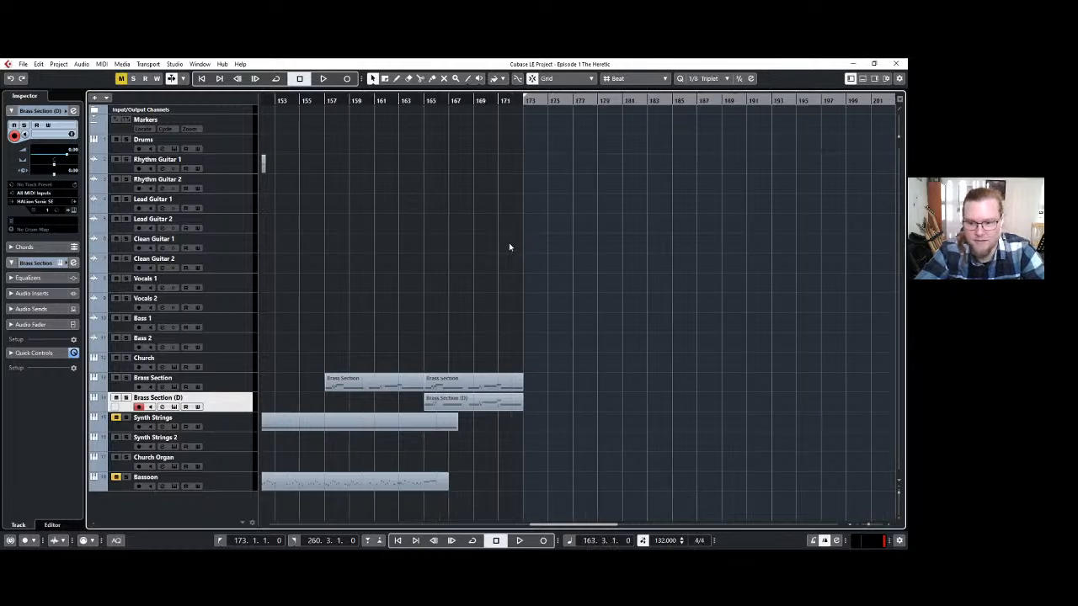
Insert a 6/8 time signature at bar 173 and place the playhead there.
{"action": "left_click", "coordinate": [524, 101]}
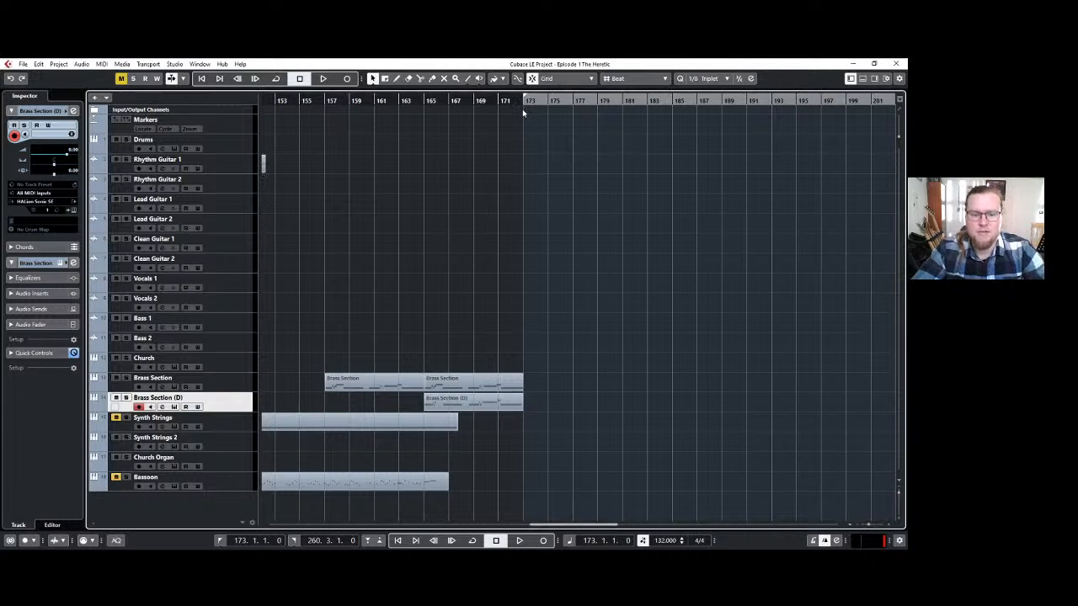
{"action": "key", "text": "alt+Tab"}
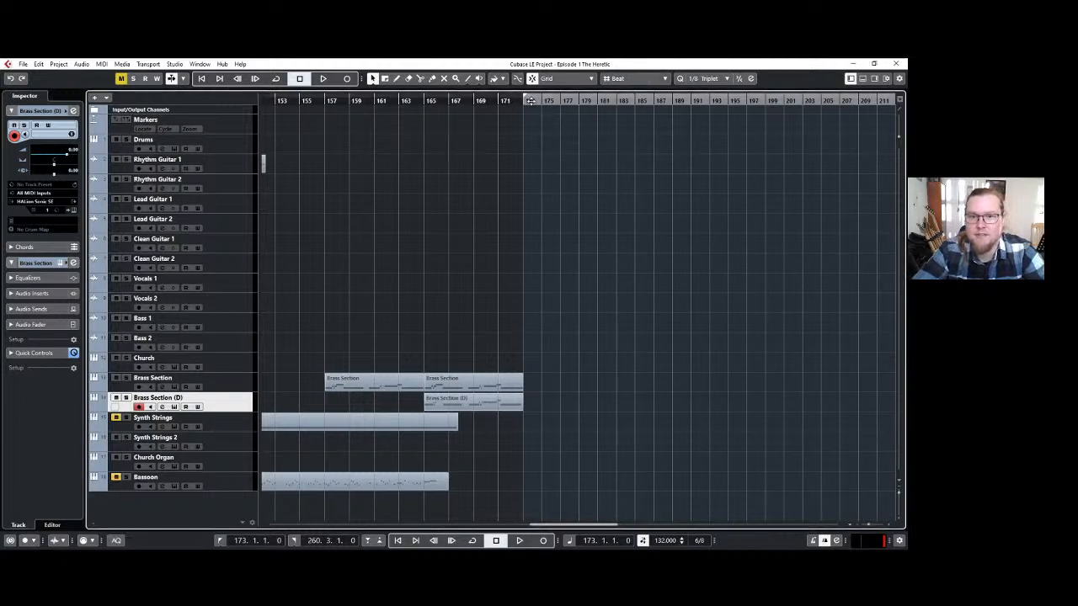
{"action": "left_click_drag", "start_coordinate": [528, 101], "coordinate": [529, 124]}
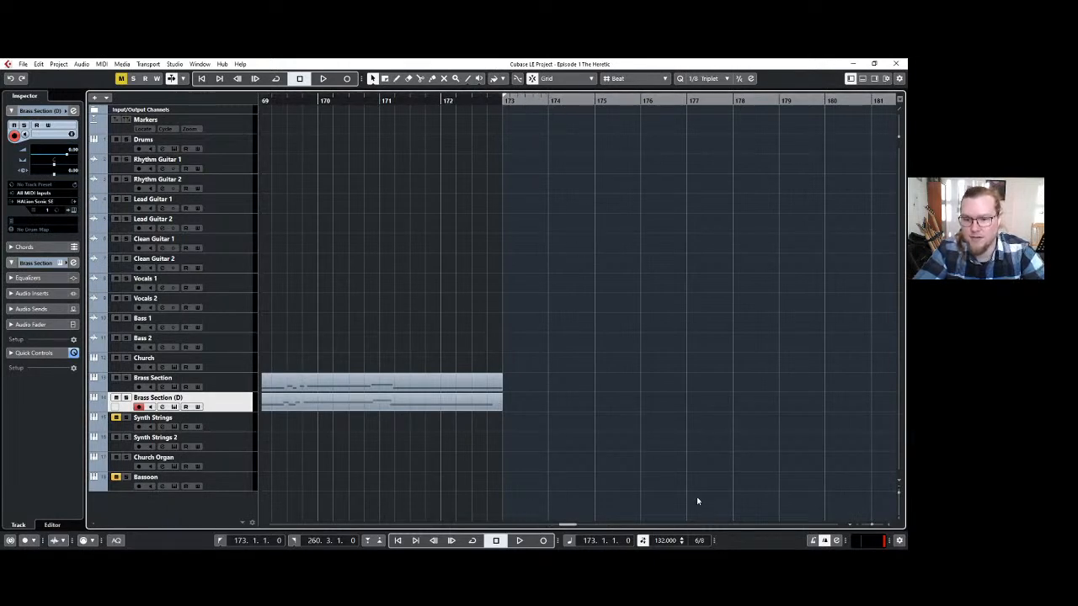
{"action": "left_click", "coordinate": [440, 99]}
{"action": "left_click", "coordinate": [504, 99]}
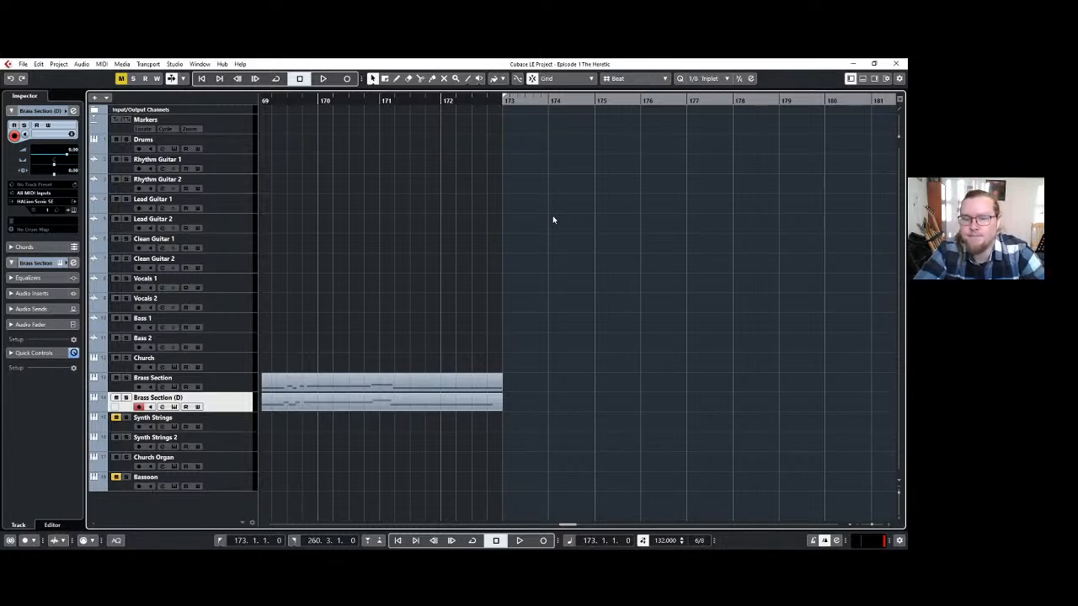
Unmute the Synth Strings and Bassoon tracks.
{"action": "scroll", "coordinate": [551, 218], "scroll_direction": "up", "scroll_amount": 3}
{"action": "scroll", "coordinate": [550, 218], "scroll_direction": "down", "scroll_amount": 1}
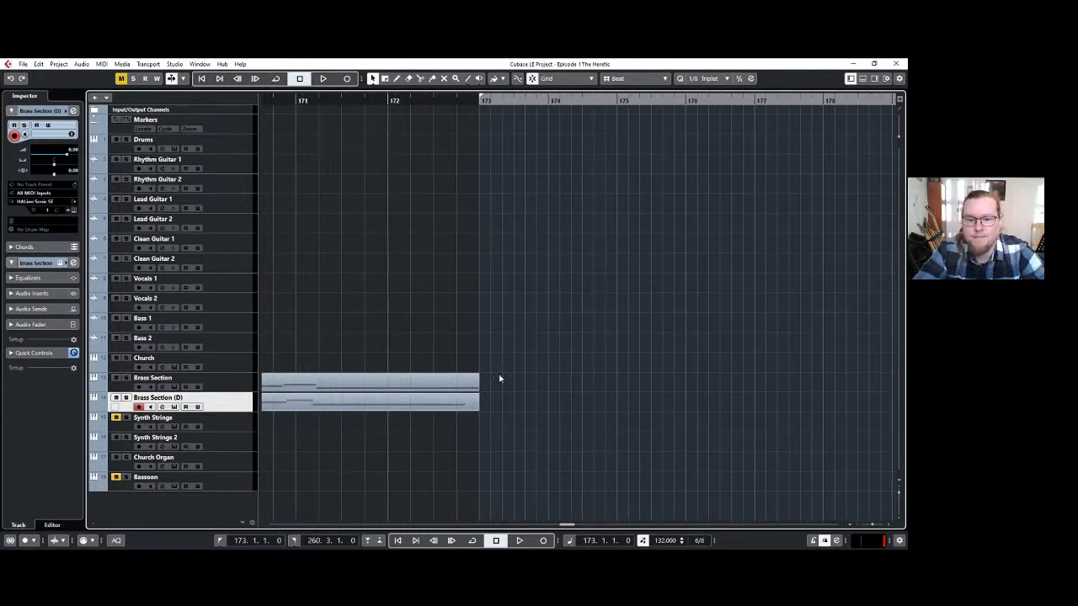
{"action": "left_click_drag", "start_coordinate": [568, 524], "coordinate": [571, 525]}
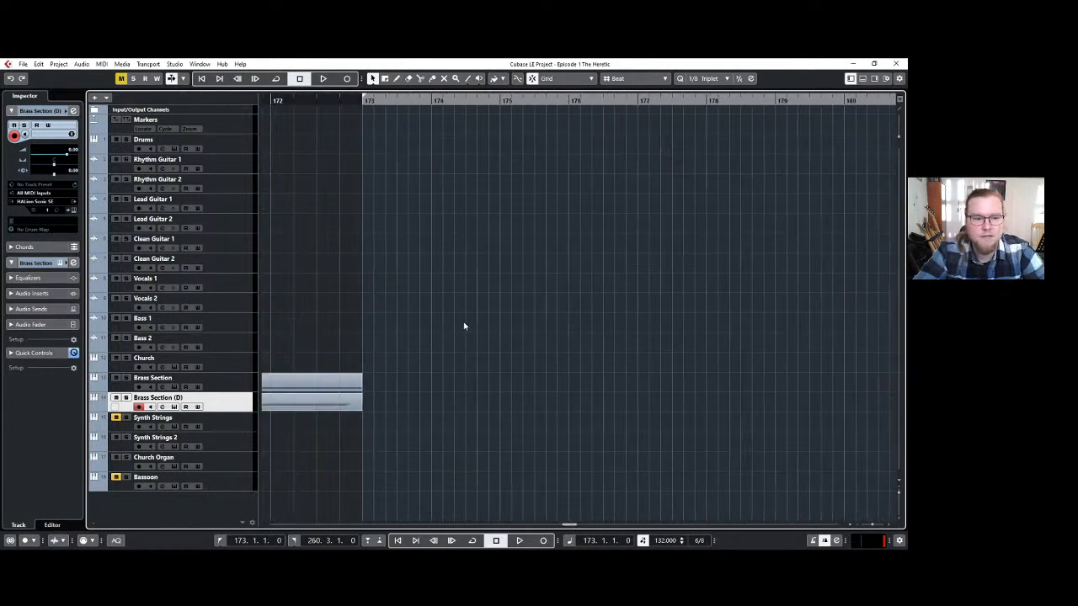
{"action": "left_click", "coordinate": [116, 416]}
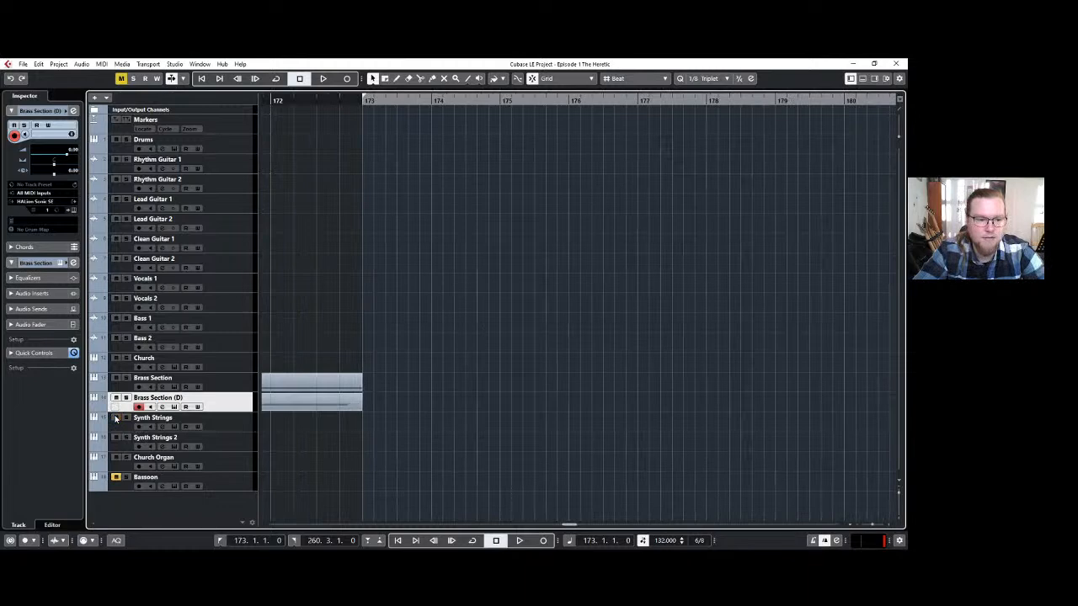
{"action": "left_click", "coordinate": [117, 477]}
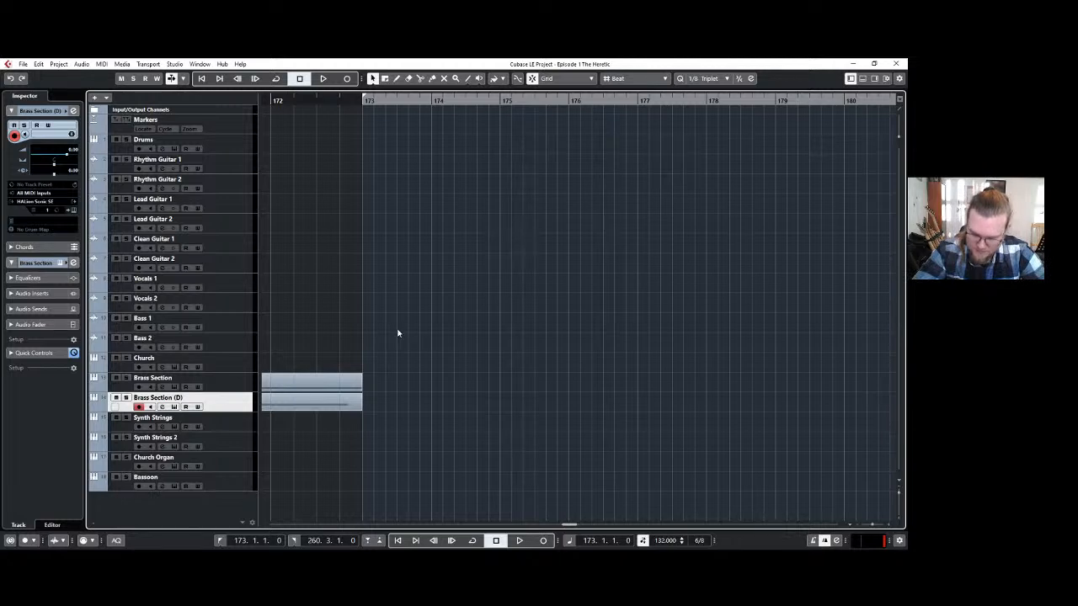
Go through the instrument tracks from Church down to Bassoon, leaving the Bassoon track selected and record-armed.
{"action": "left_click", "coordinate": [229, 483]}
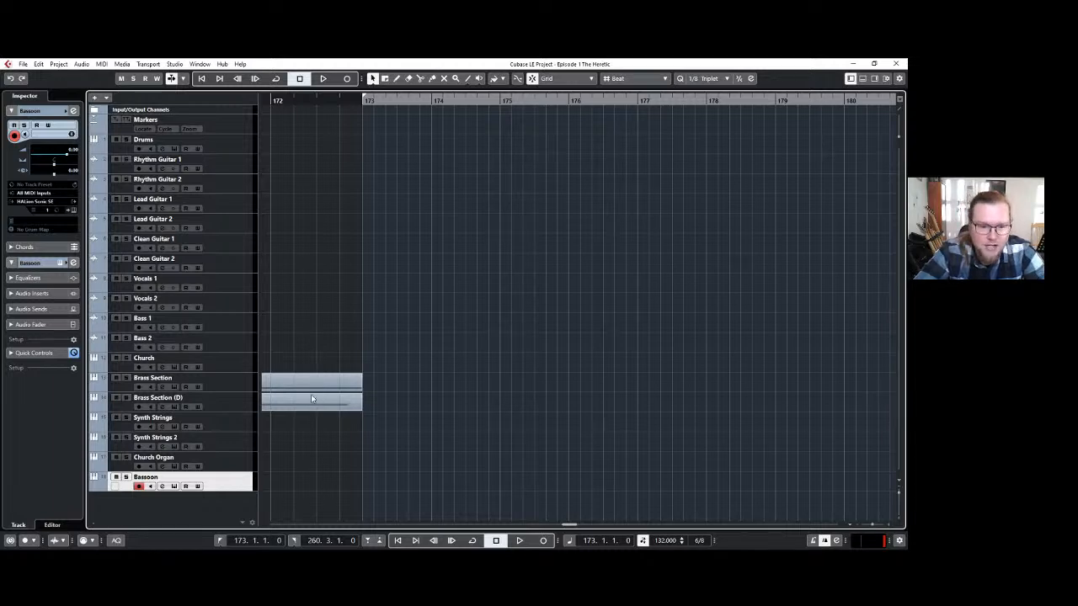
{"action": "left_click", "coordinate": [225, 345]}
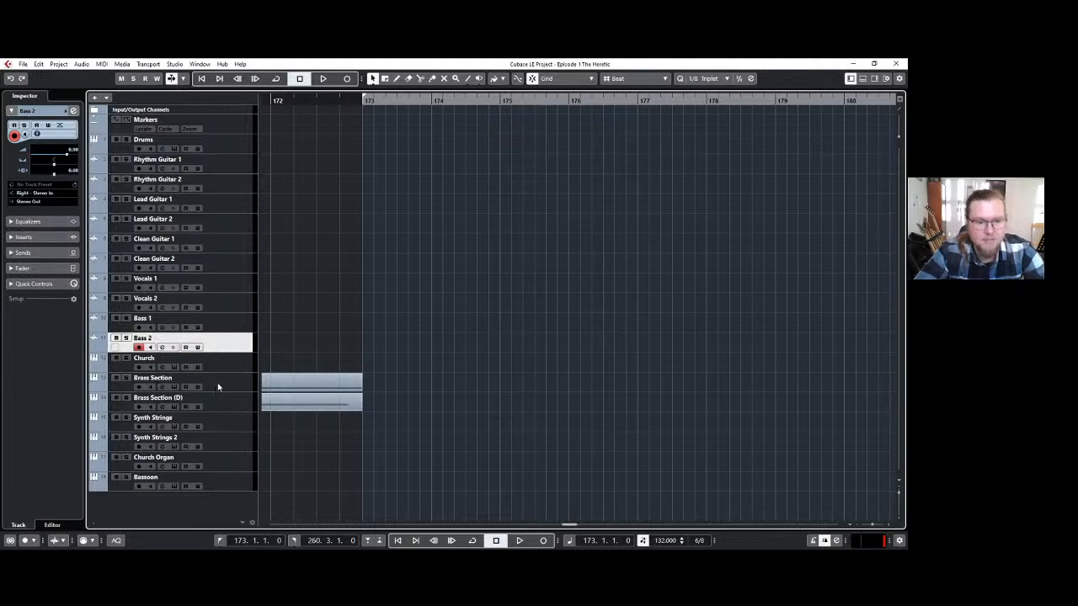
{"action": "left_click", "coordinate": [224, 480]}
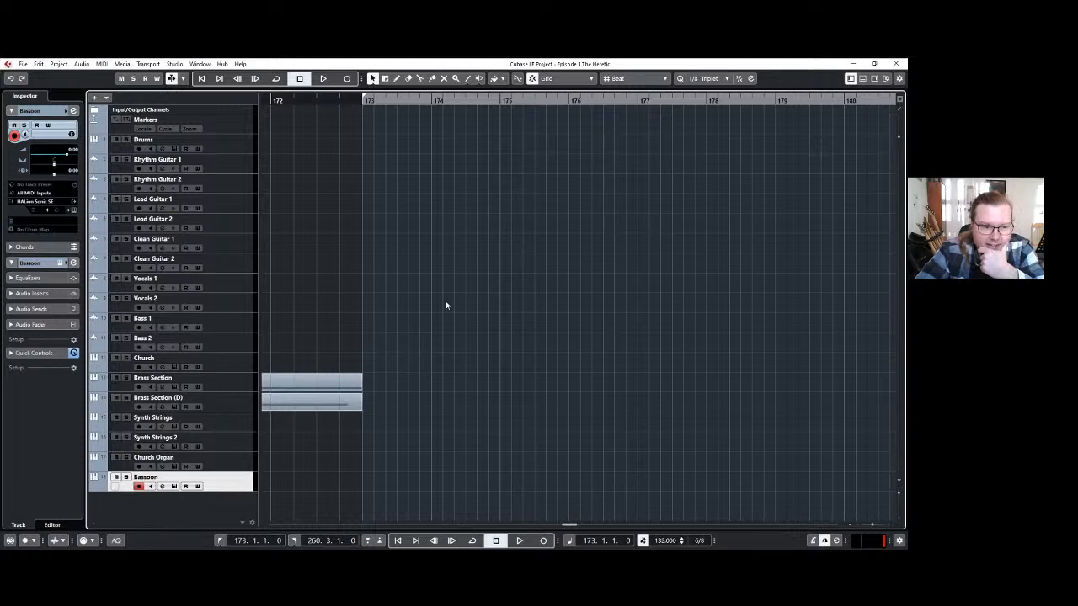
{"action": "left_click", "coordinate": [240, 363]}
{"action": "left_click", "coordinate": [236, 383]}
{"action": "left_click", "coordinate": [235, 402]}
{"action": "left_click", "coordinate": [227, 421]}
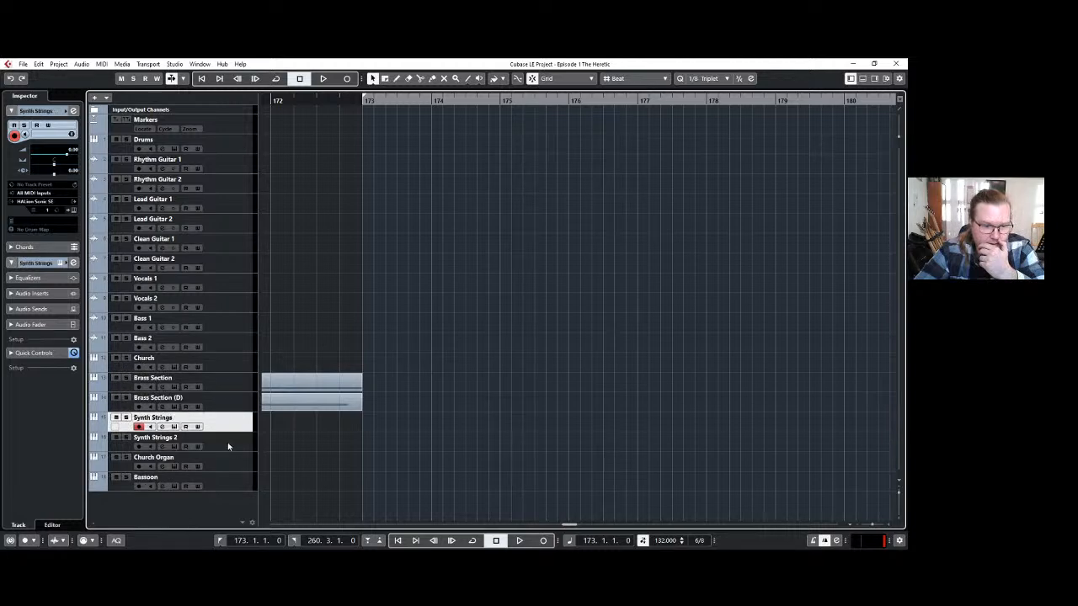
{"action": "left_click", "coordinate": [227, 442]}
{"action": "left_click", "coordinate": [229, 462]}
{"action": "left_click", "coordinate": [231, 483]}
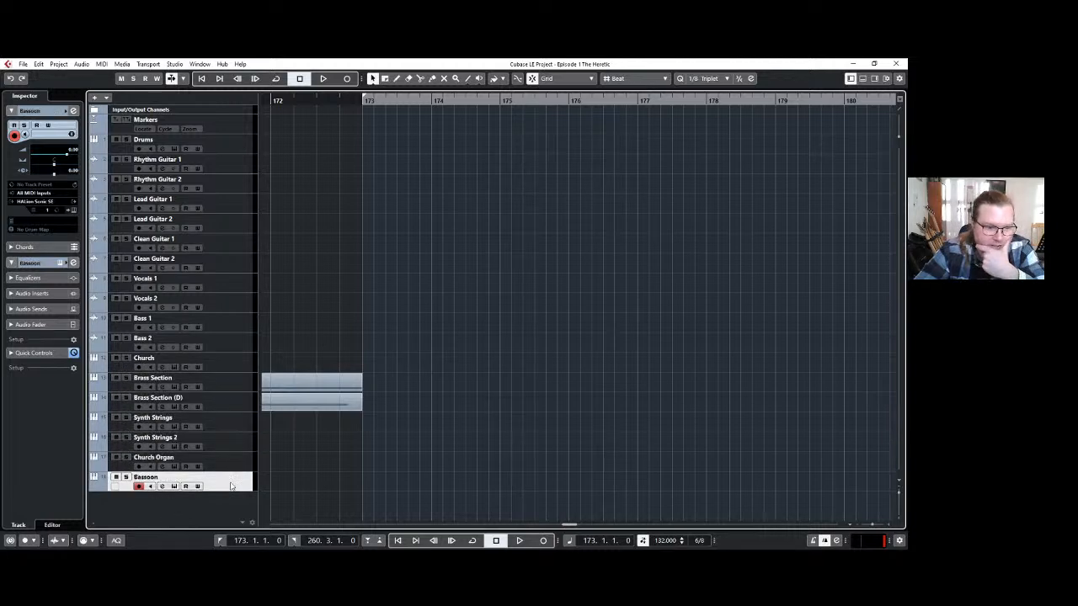
Copy all the notes of the Brass Section (D) part that starts at bar 165.
{"action": "double_click", "coordinate": [337, 402]}
{"action": "scroll", "coordinate": [329, 426], "scroll_direction": "left", "scroll_amount": 3}
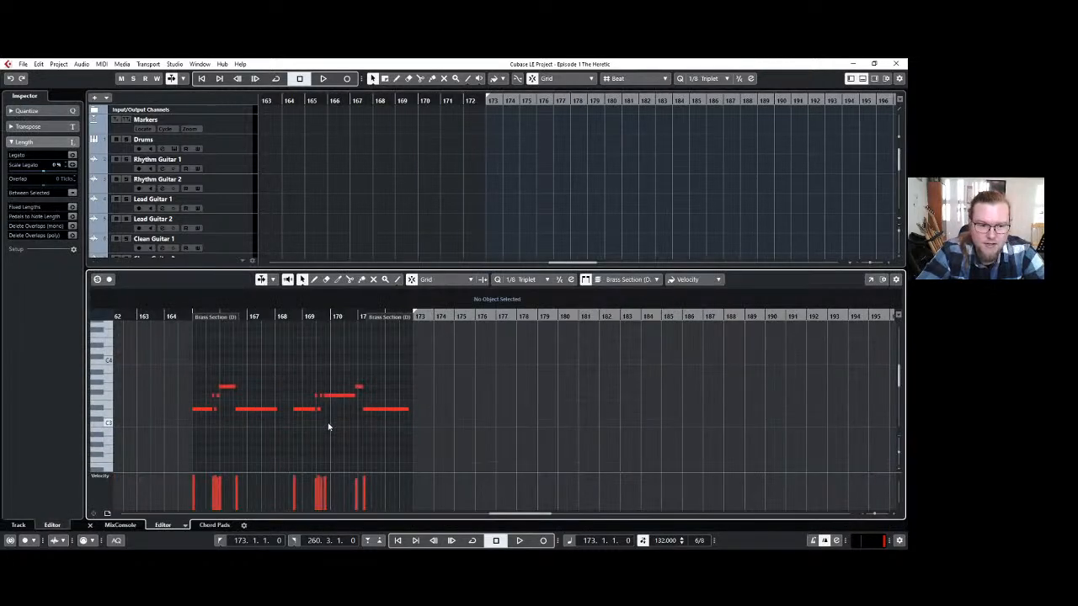
{"action": "key", "text": "ctrl+a"}
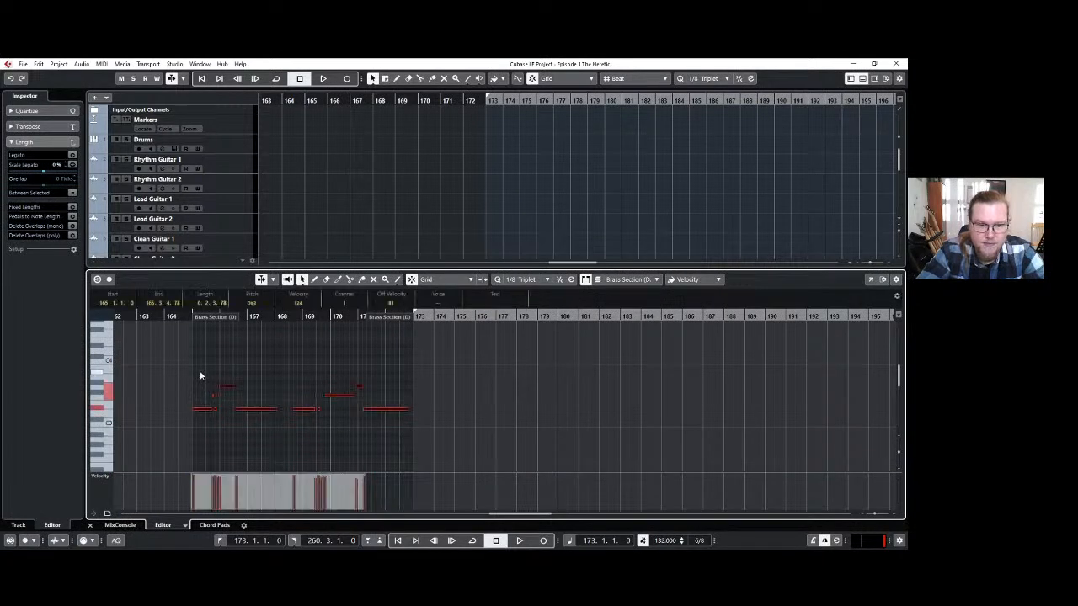
{"action": "left_click", "coordinate": [862, 79]}
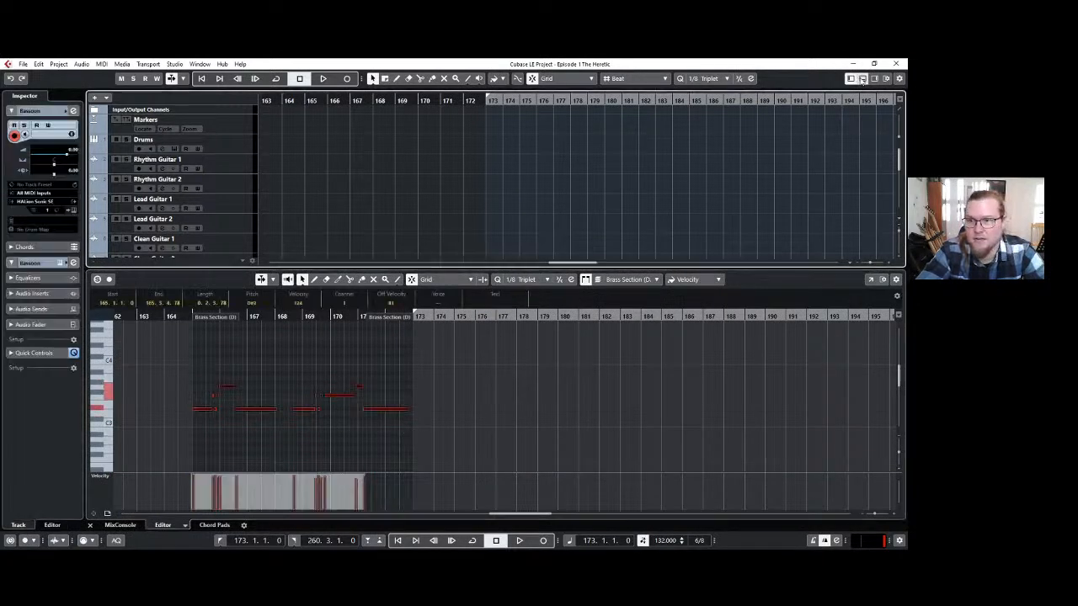
{"action": "left_click", "coordinate": [862, 78]}
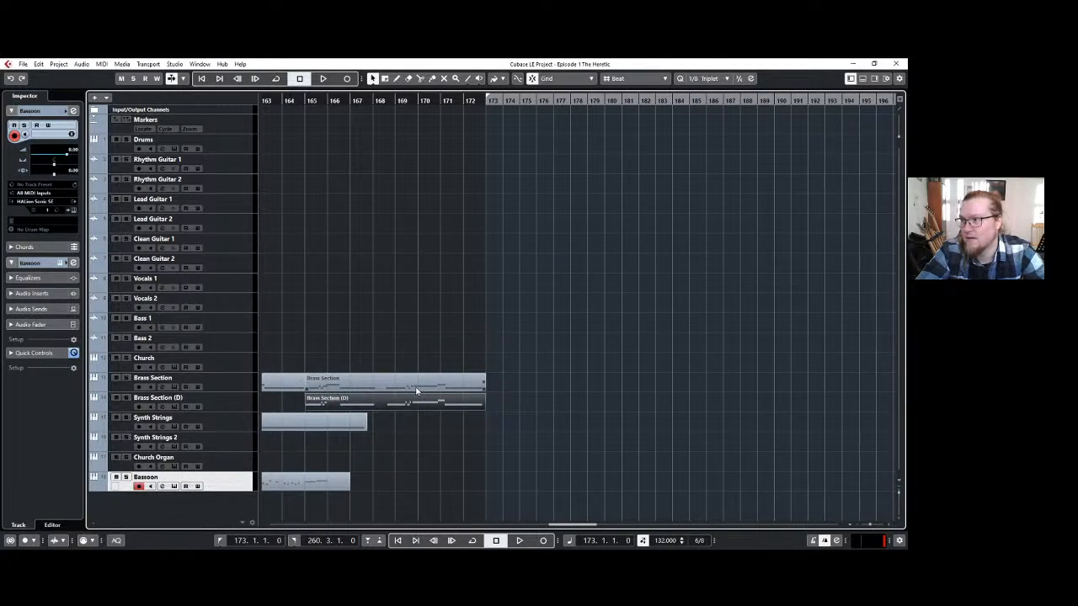
Paste the copied notes at bar 165 into the Brass Section part that starts there.
{"action": "left_click", "coordinate": [416, 390]}
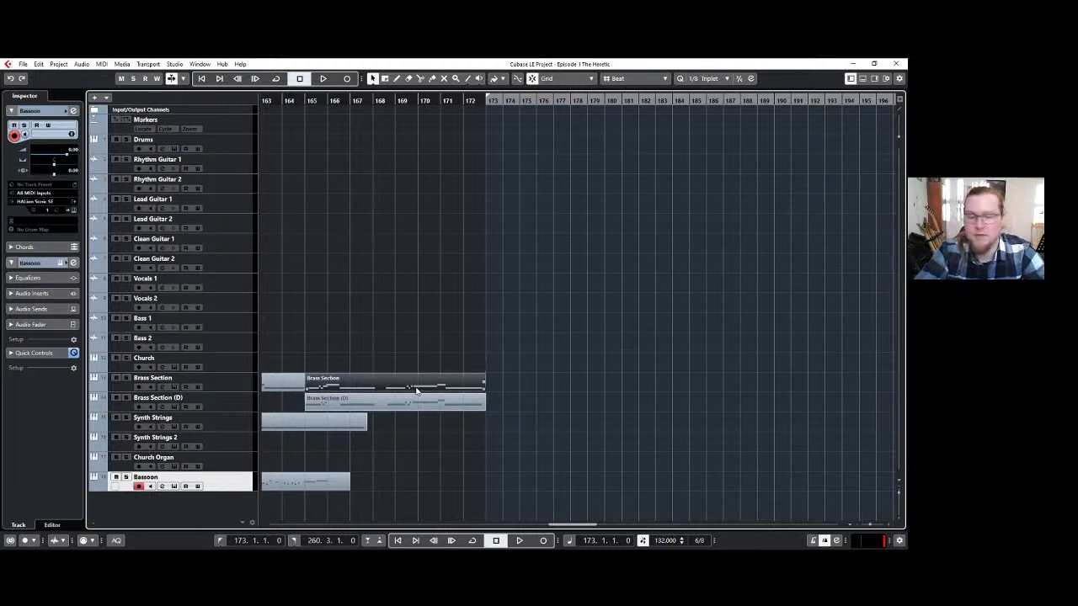
{"action": "double_click", "coordinate": [379, 377]}
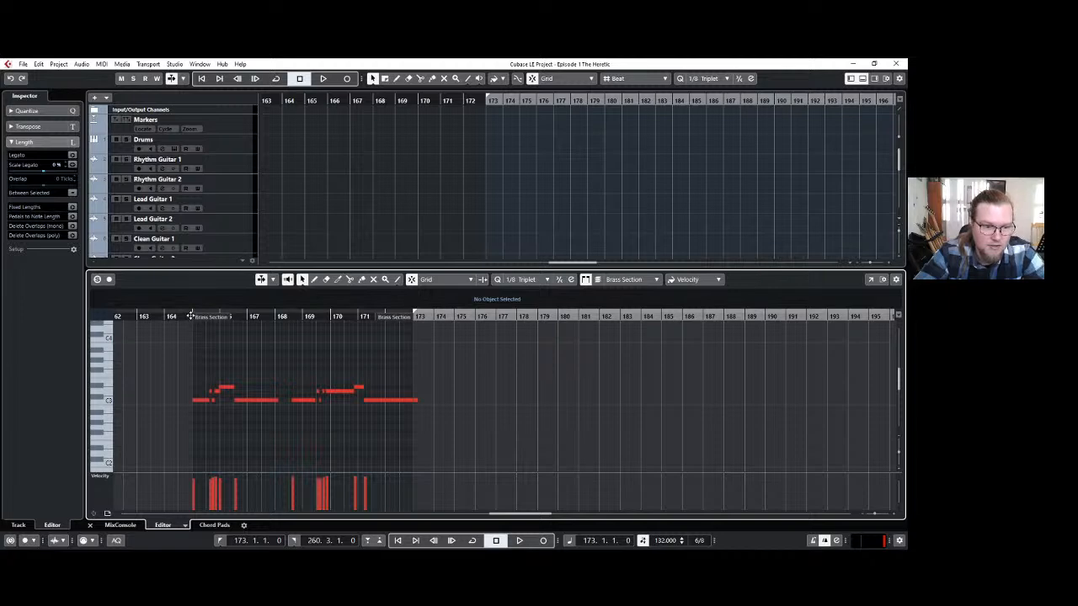
{"action": "left_click", "coordinate": [191, 316]}
{"action": "key", "text": "ctrl+v"}
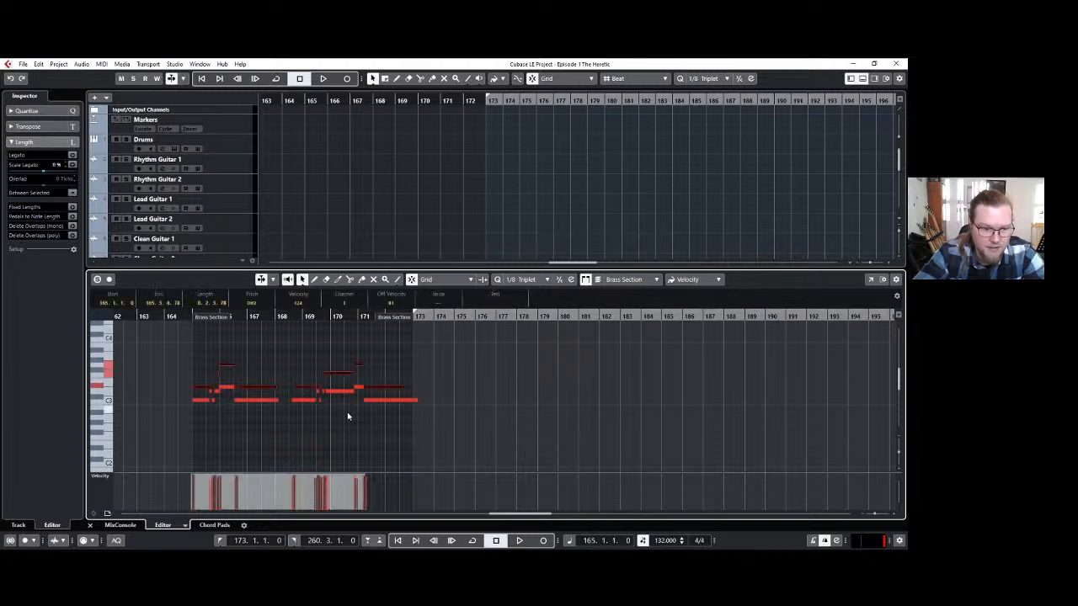
Play the combined brass notes from bar 165 and close the note editor.
{"action": "key", "text": "space"}
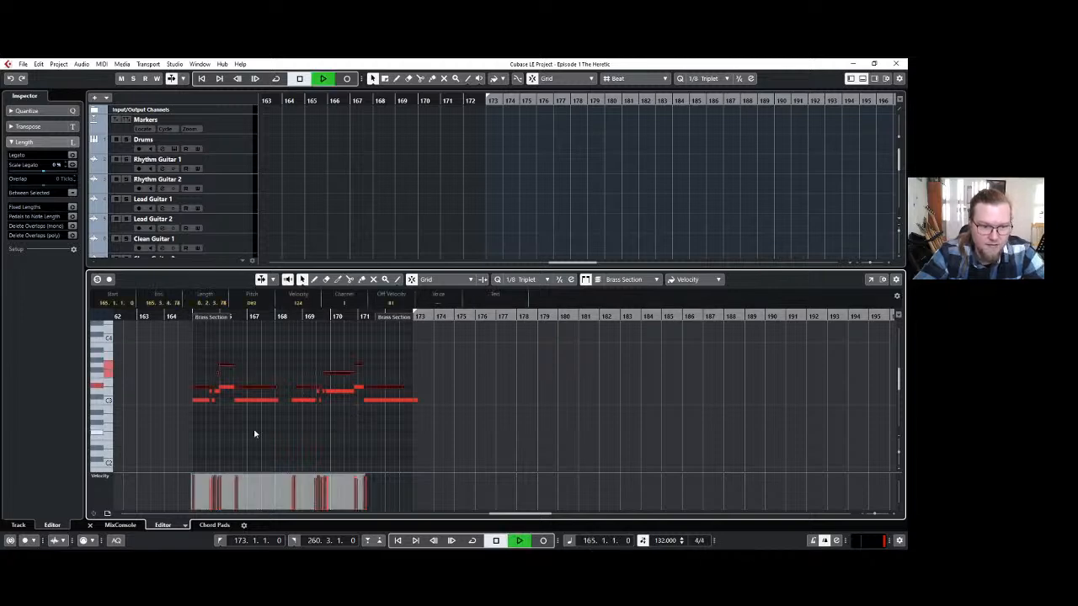
{"action": "left_click", "coordinate": [862, 78]}
{"action": "key", "text": "space"}
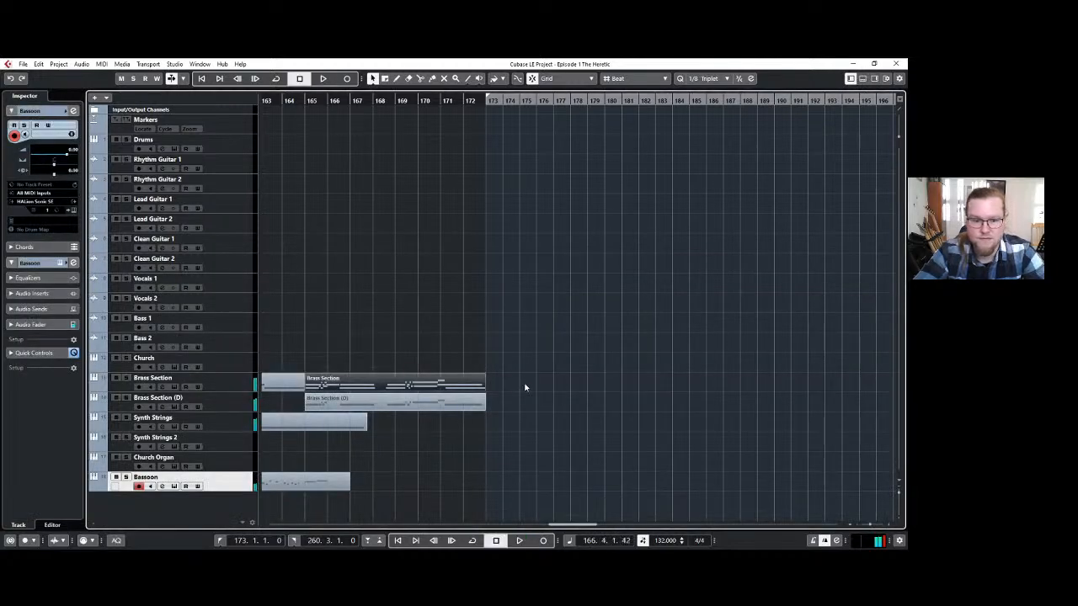
Delete the Brass Section (D) part at bar 165, rename its track Flutes and open the track's instrument.
{"action": "left_click", "coordinate": [379, 407]}
{"action": "key", "text": "Delete"}
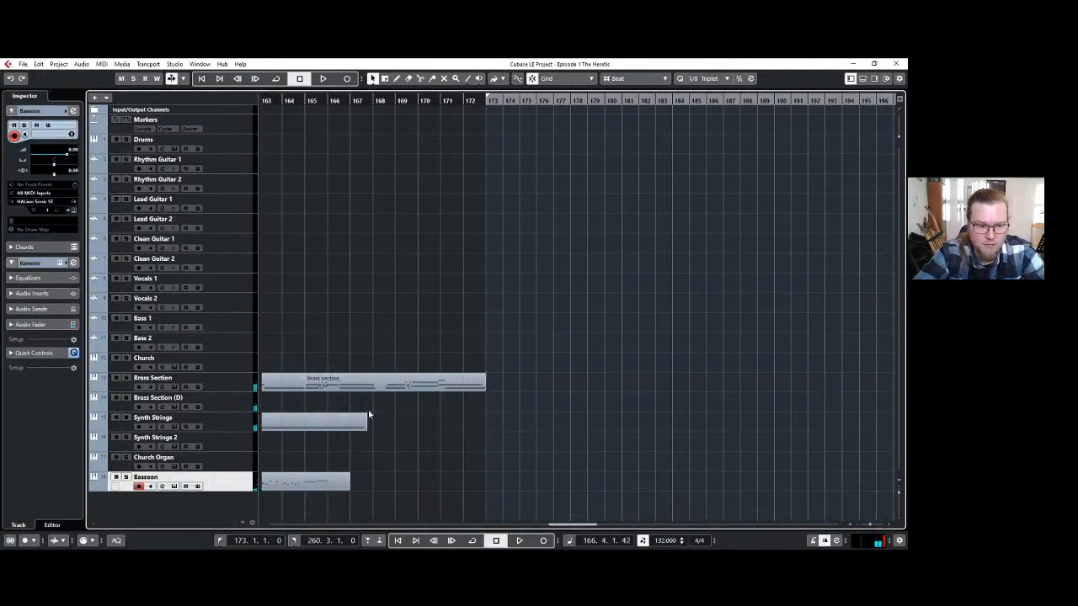
{"action": "double_click", "coordinate": [172, 399]}
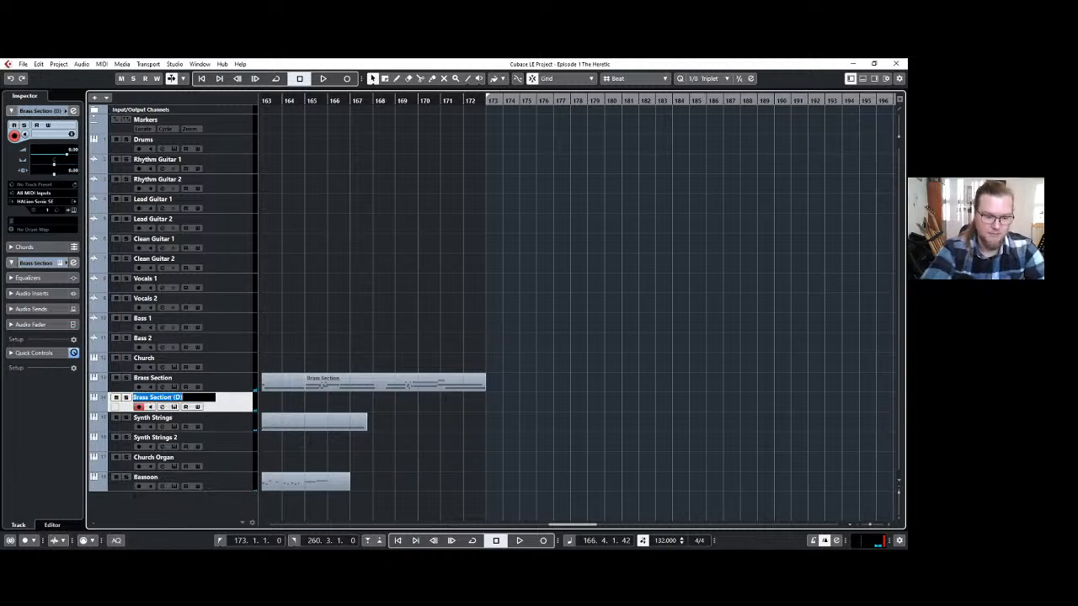
{"action": "type", "text": "Flutes"}
{"action": "key", "text": "Return"}
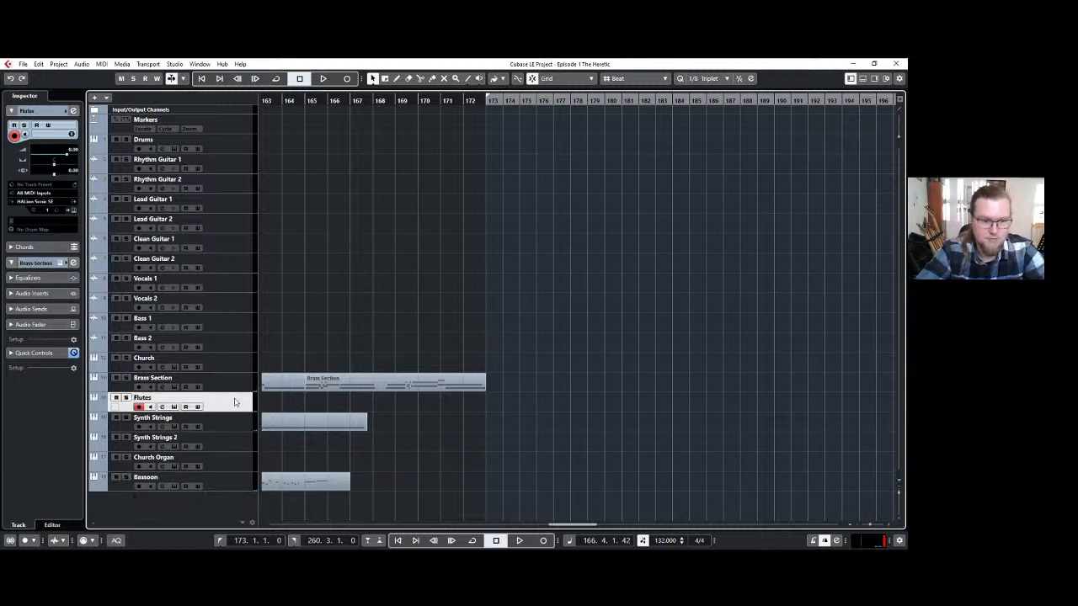
{"action": "left_click", "coordinate": [71, 210]}
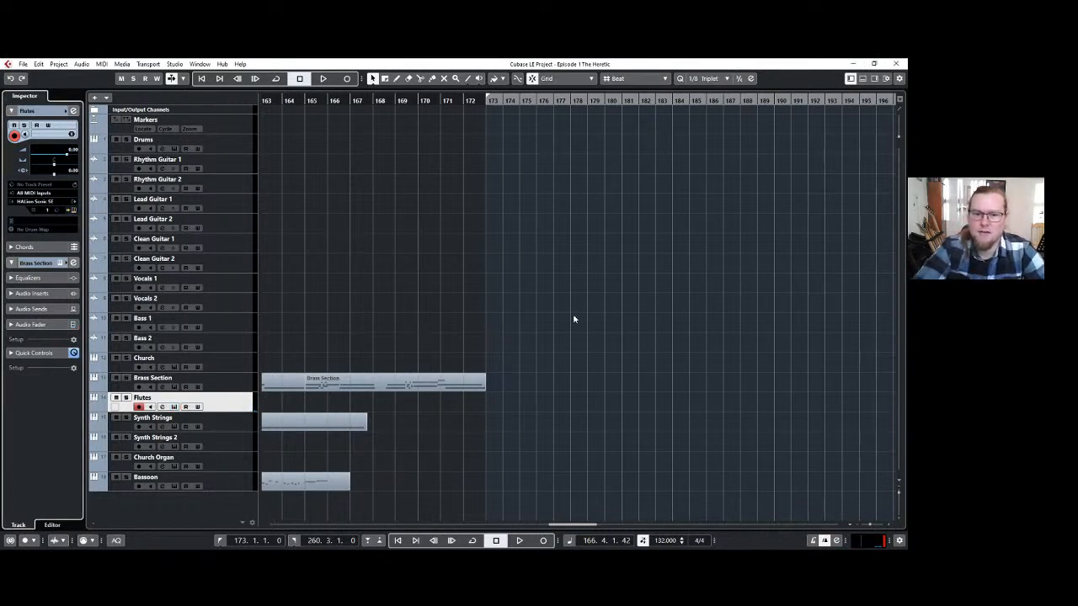
Play the end of the Brass Section part from bar 170.
{"action": "left_click", "coordinate": [491, 99]}
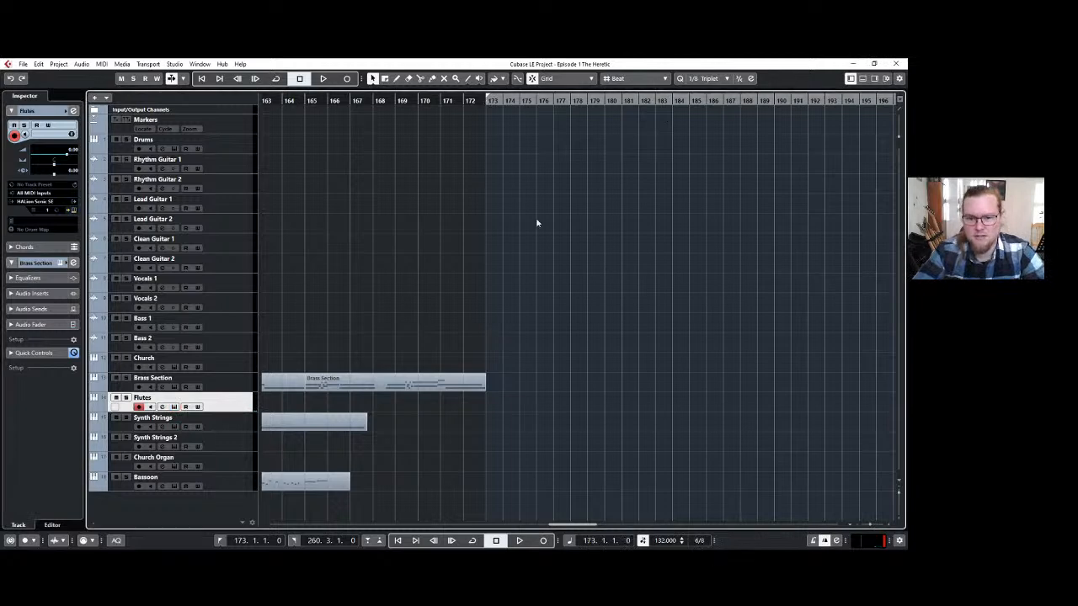
{"action": "key", "text": "h"}
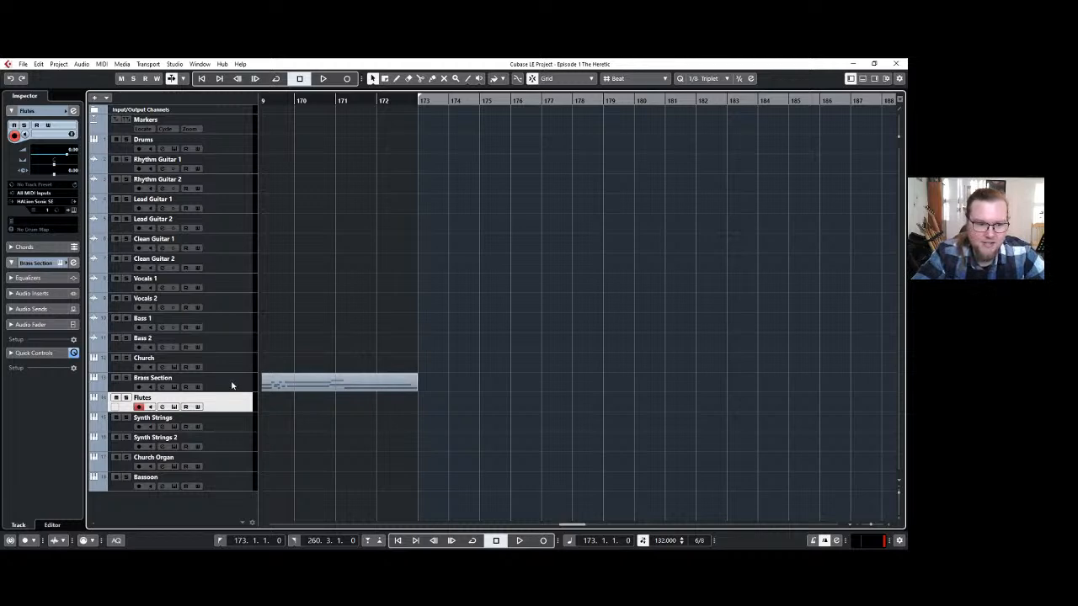
{"action": "left_click", "coordinate": [295, 101]}
{"action": "key", "text": "space"}
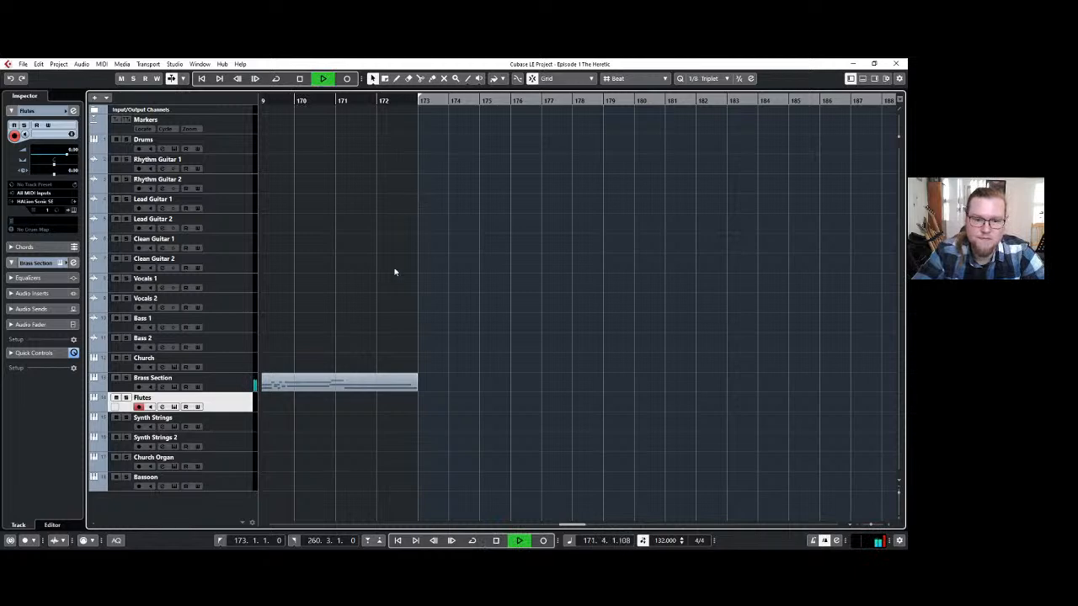
{"action": "key", "text": "space"}
{"action": "key", "text": "space"}
{"action": "key", "text": "space"}
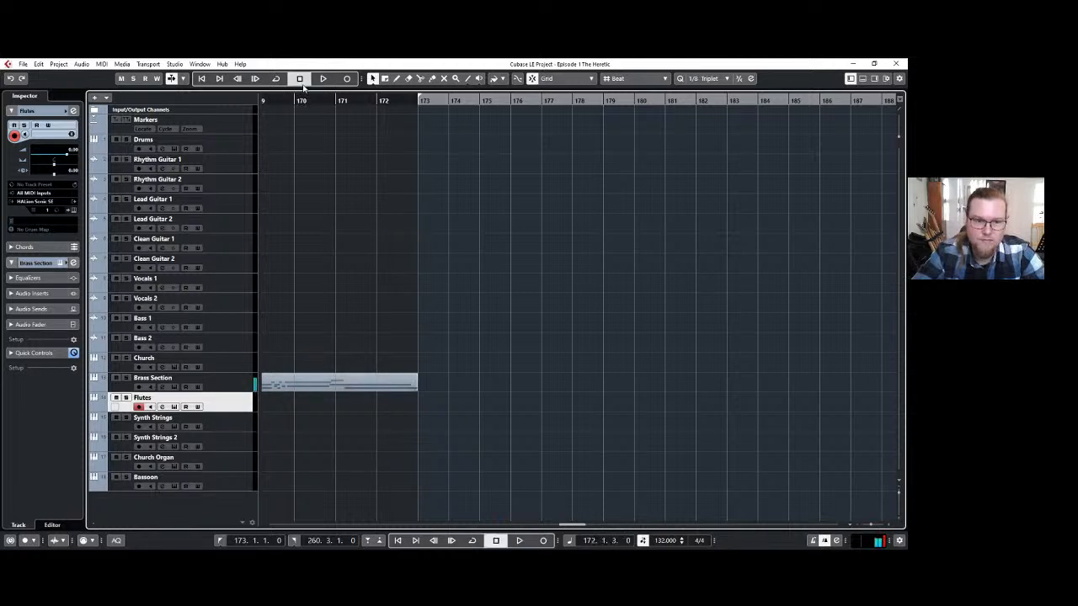
Open the Brass Section part's notes and move the start of the upper long note in bar 171 to 171.2.1.0.
{"action": "double_click", "coordinate": [347, 382]}
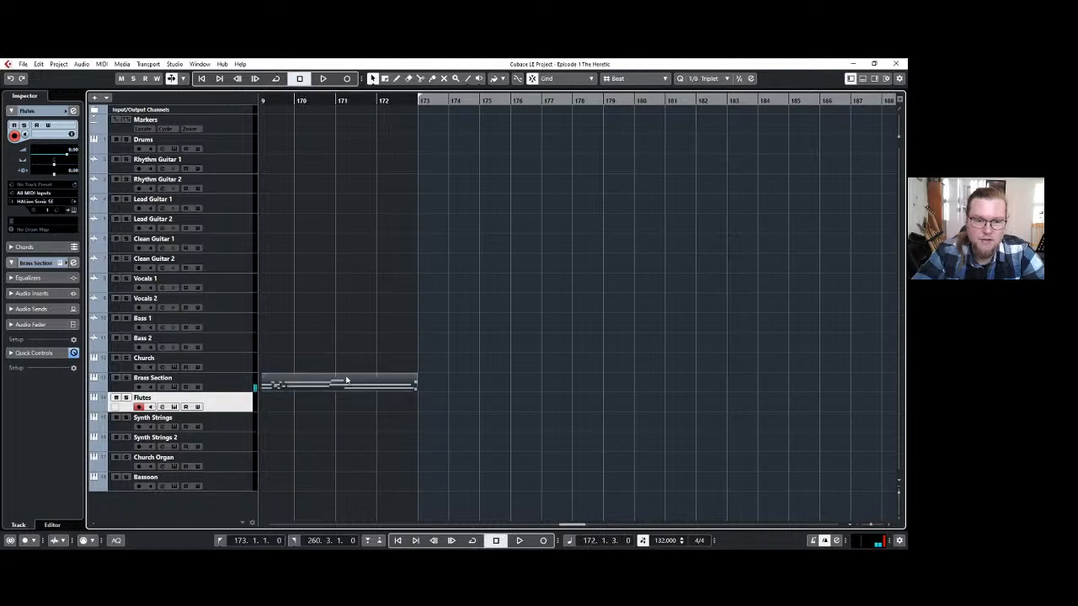
{"action": "scroll", "coordinate": [294, 404], "scroll_direction": "up", "scroll_amount": 3}
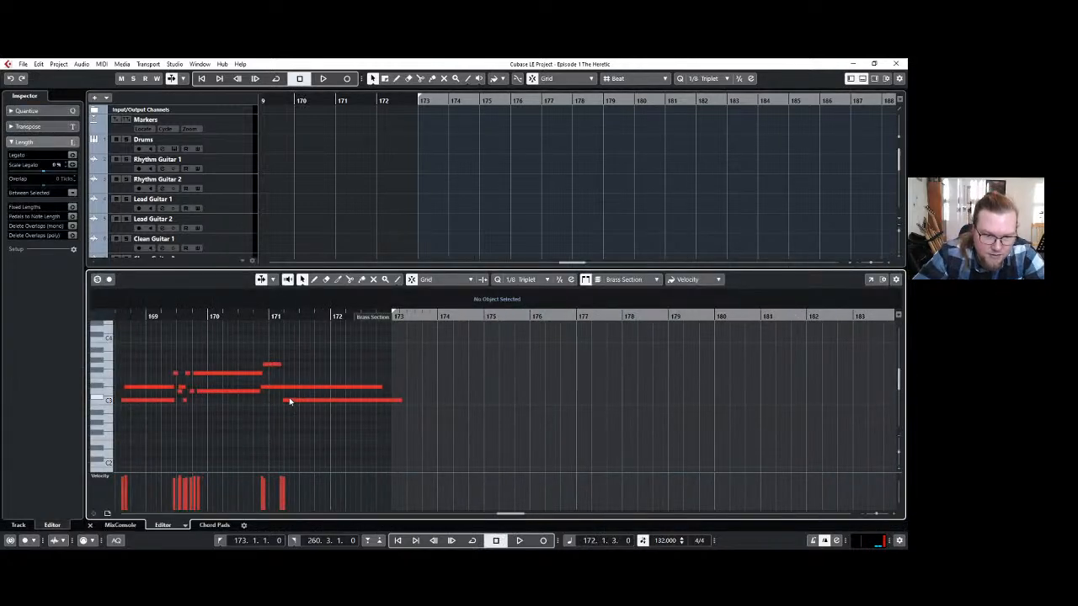
{"action": "left_click", "coordinate": [292, 388]}
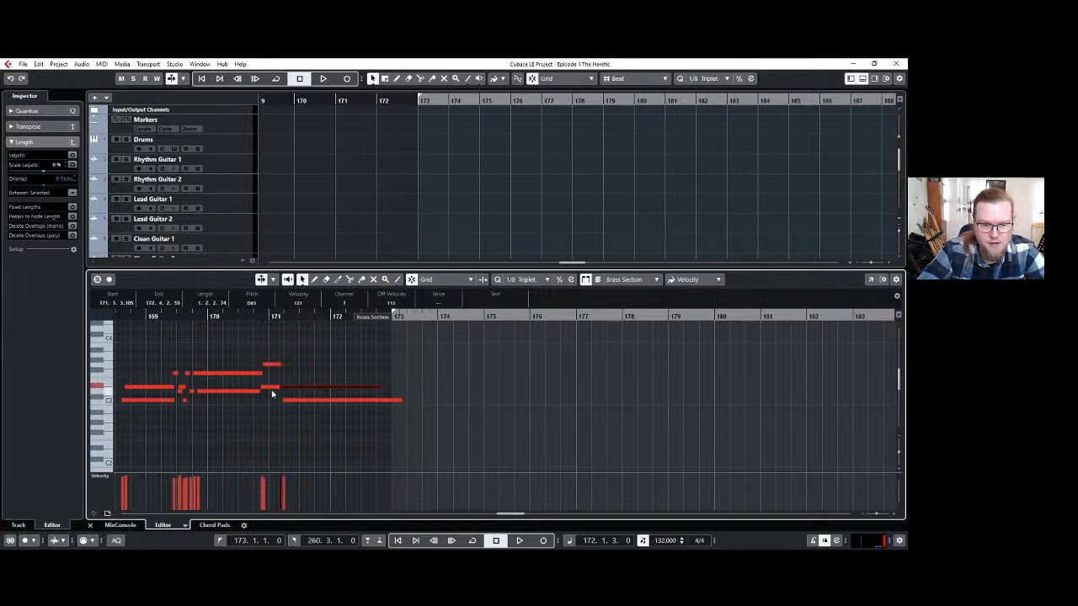
{"action": "left_click", "coordinate": [272, 392]}
{"action": "left_click", "coordinate": [270, 387]}
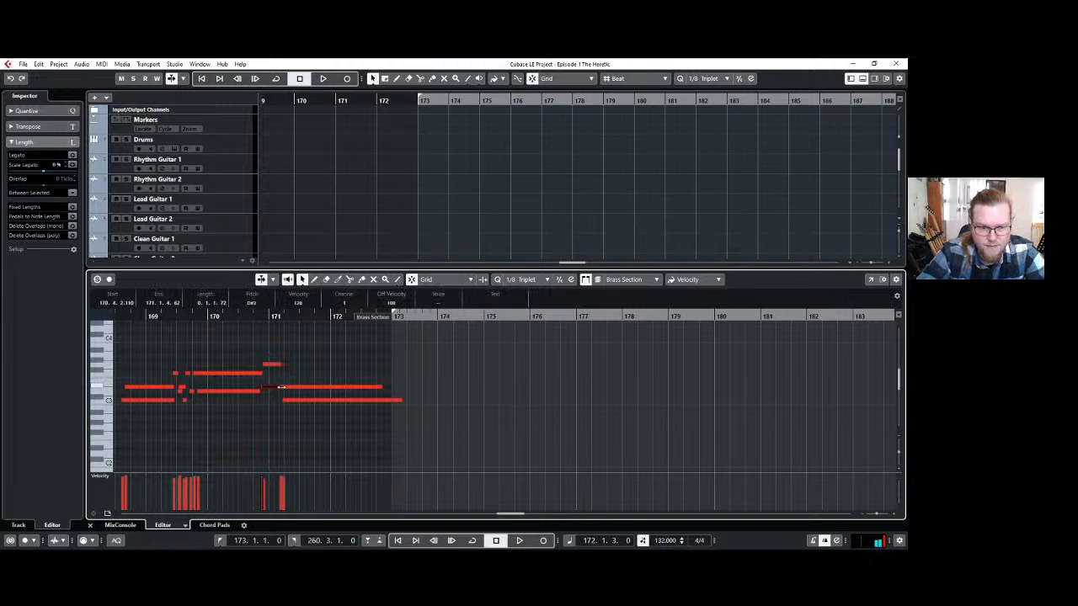
{"action": "mouse_move", "coordinate": [285, 386]}
{"action": "left_mouse_down"}
{"action": "mouse_move", "coordinate": [346, 385]}
{"action": "mouse_move", "coordinate": [284, 386]}
{"action": "left_mouse_up"}
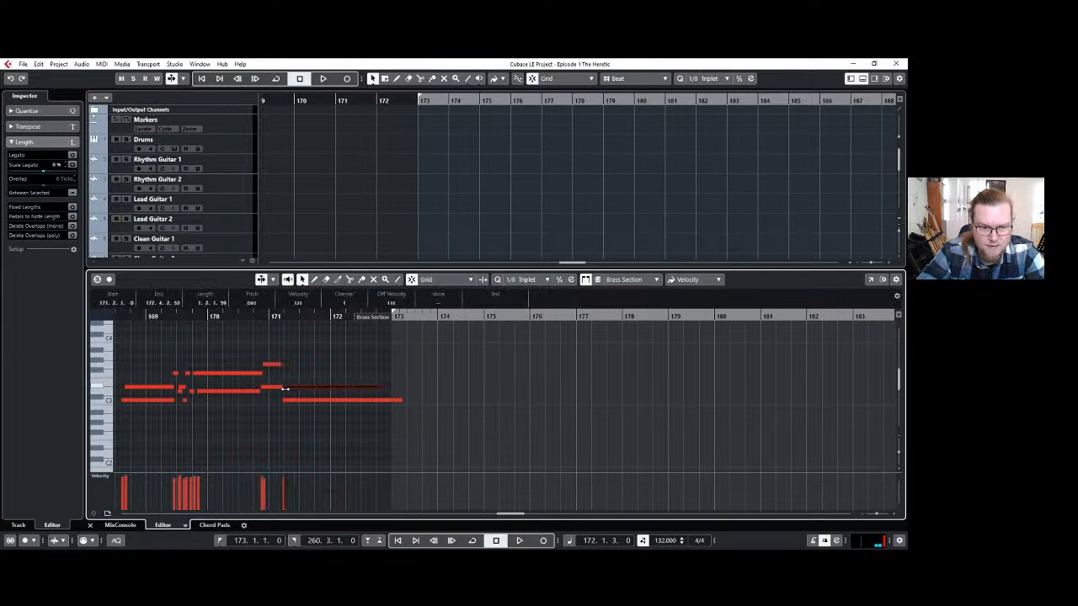
{"action": "left_click", "coordinate": [265, 410]}
{"action": "scroll", "coordinate": [250, 404], "scroll_direction": "left", "scroll_amount": 6}
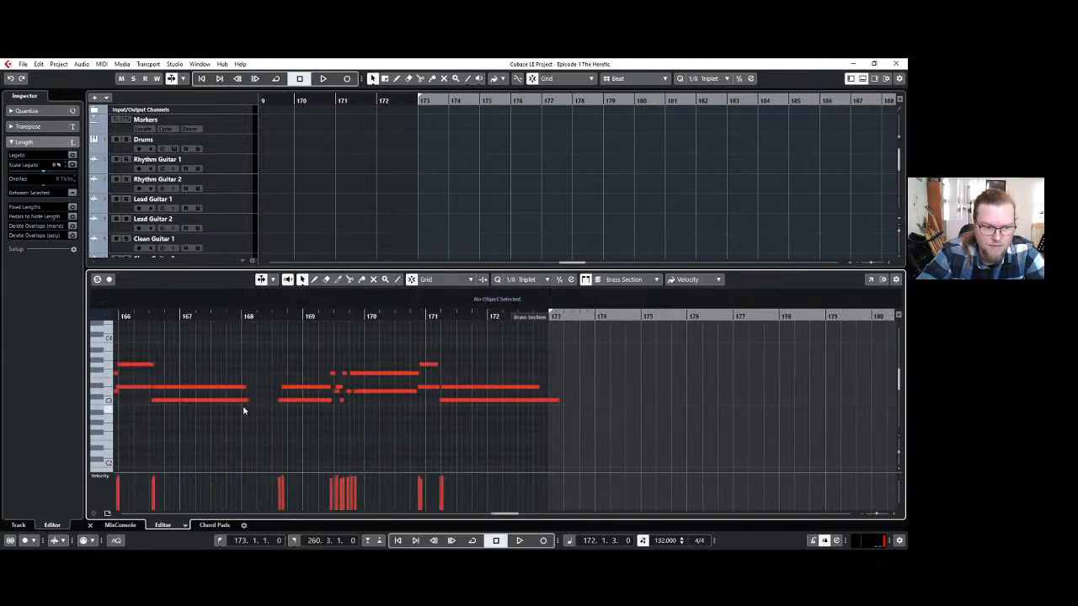
Check the upper long notes between bars 165 and 168, play from about bar 171 and close the note editor.
{"action": "left_click", "coordinate": [243, 386]}
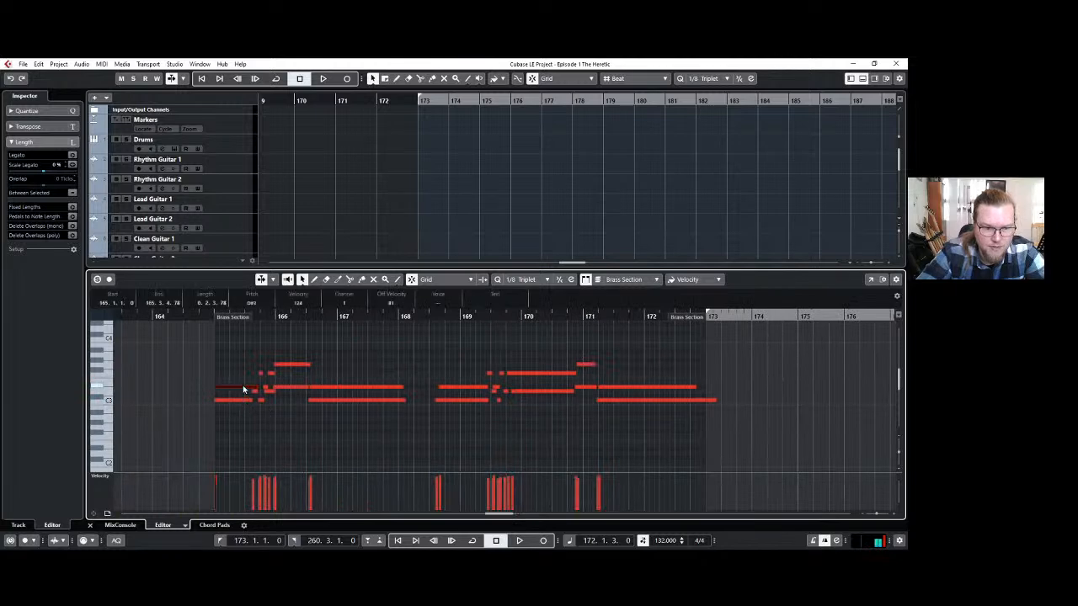
{"action": "left_click", "coordinate": [320, 388]}
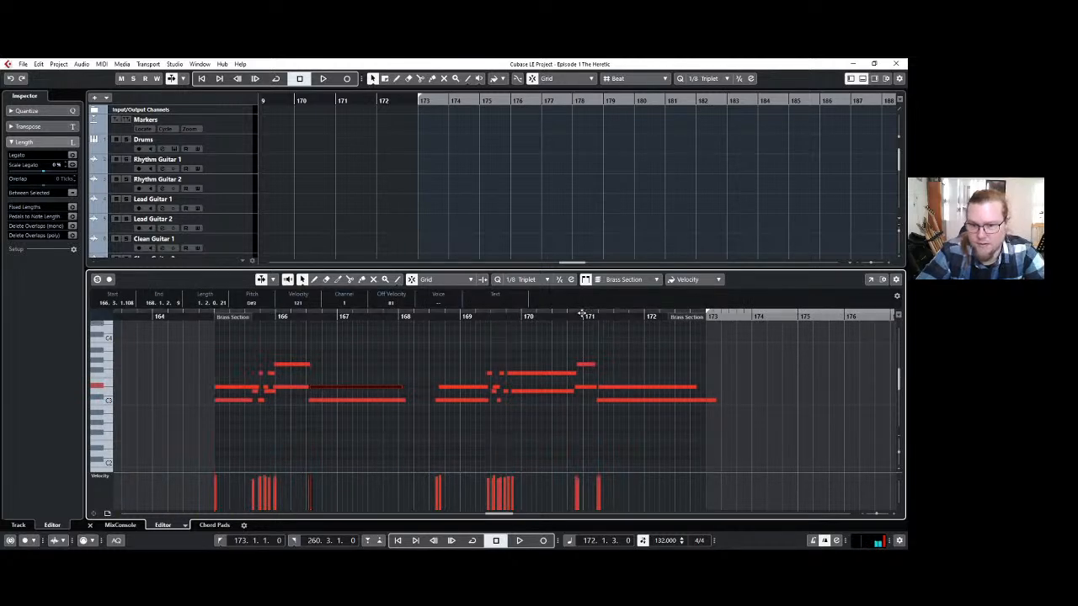
{"action": "left_click", "coordinate": [583, 313]}
{"action": "key", "text": "space"}
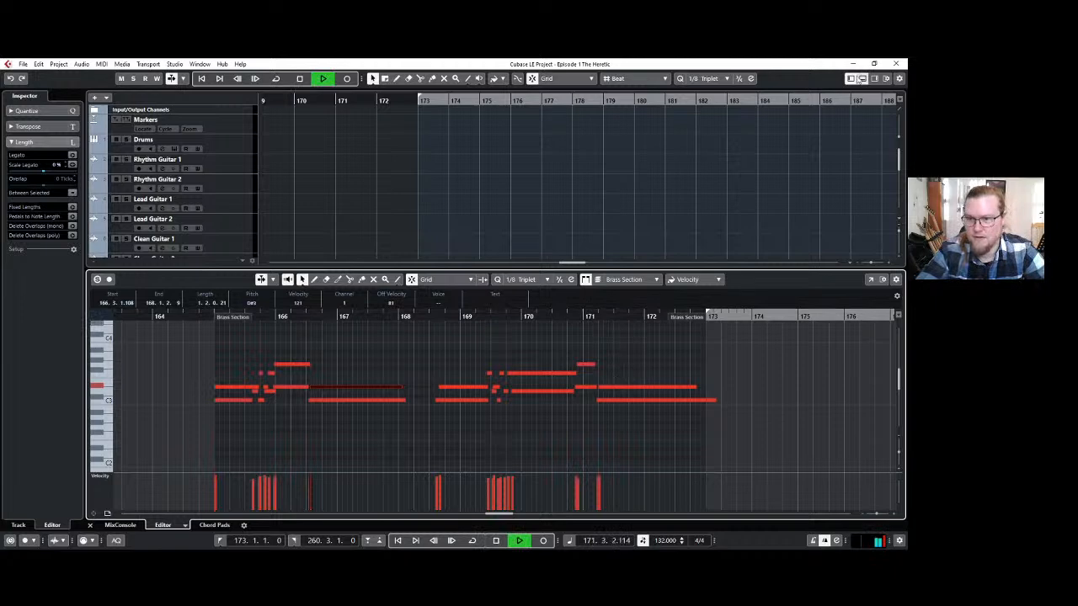
{"action": "left_click", "coordinate": [862, 79]}
{"action": "key", "text": "space"}
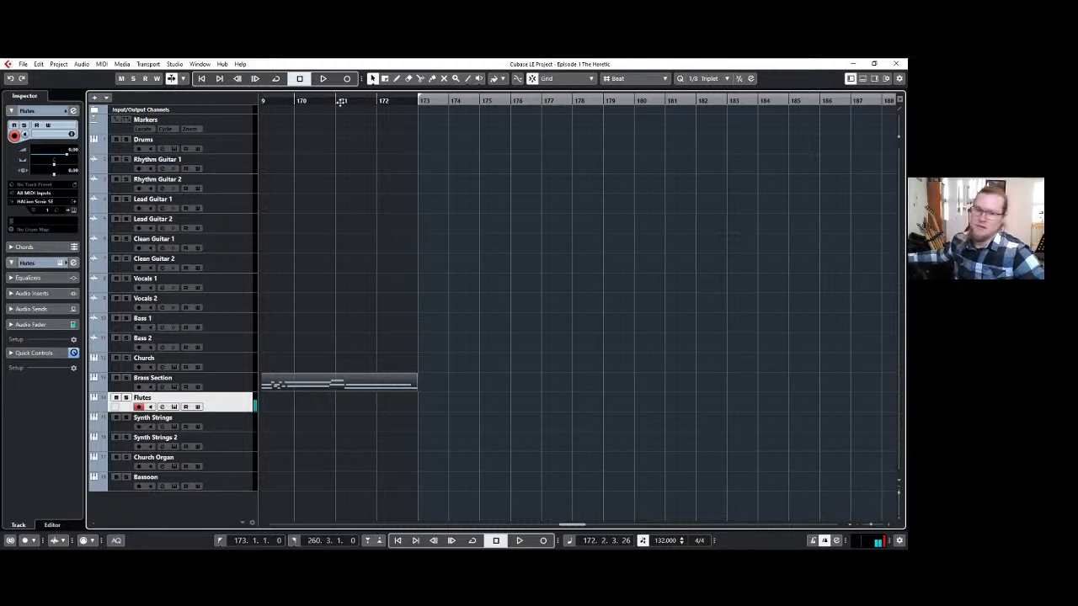
Try the 6/8 section from bar 173 at tempo 74, playing its opening briefly.
{"action": "key", "text": "KP_Multiply"}
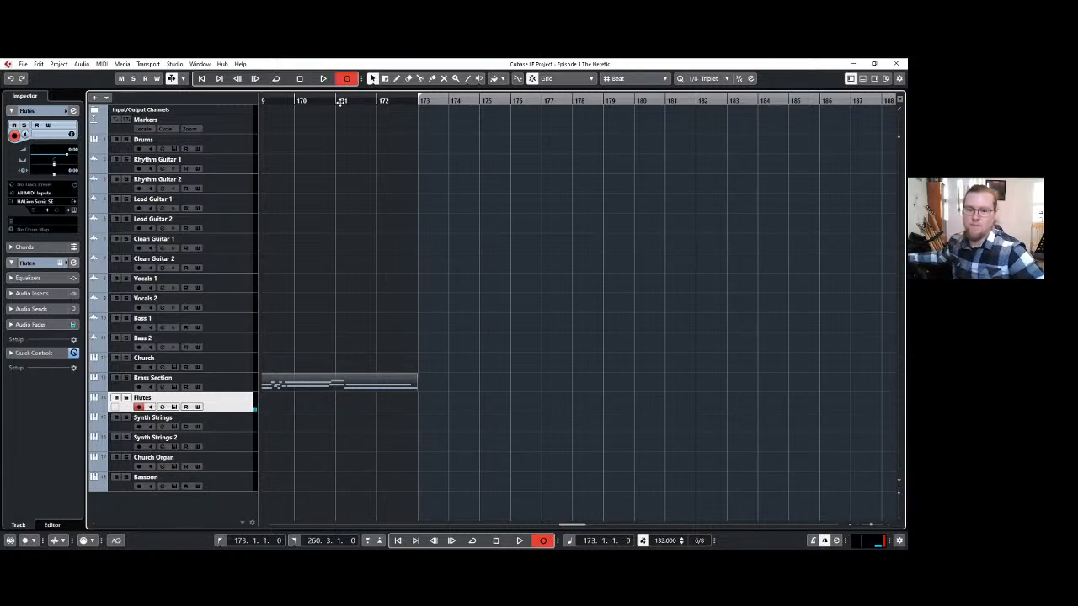
{"action": "key", "text": "space"}
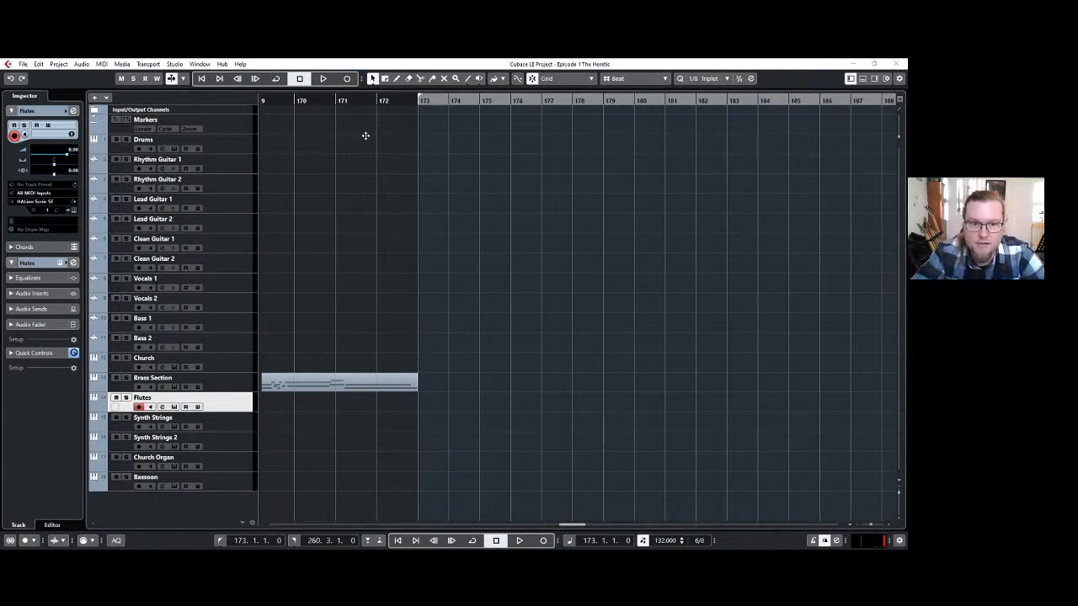
{"action": "key", "text": "KP_Subtract"}
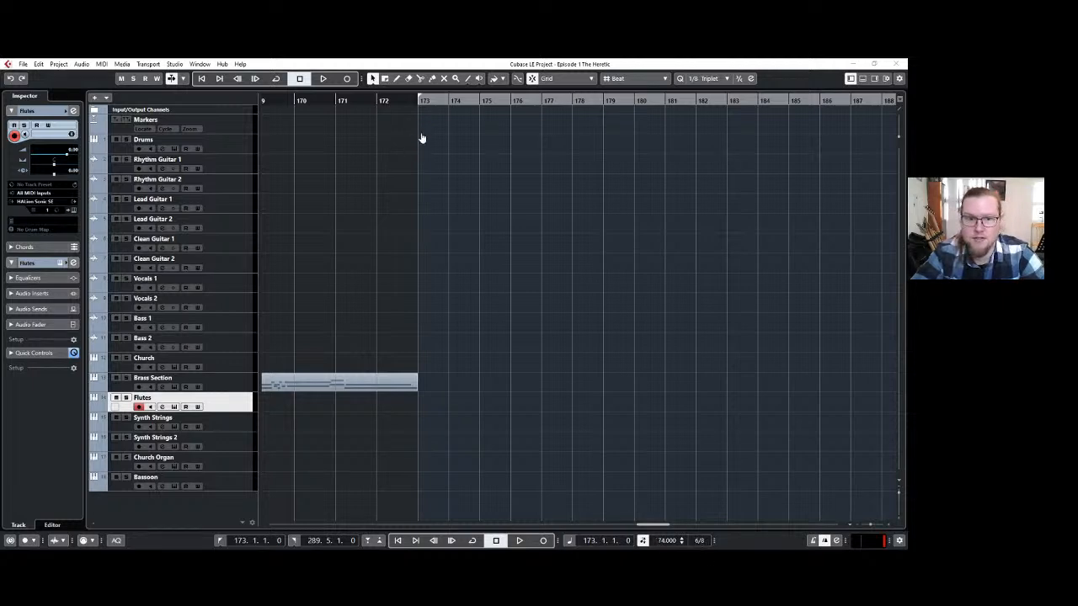
{"action": "key", "text": "space"}
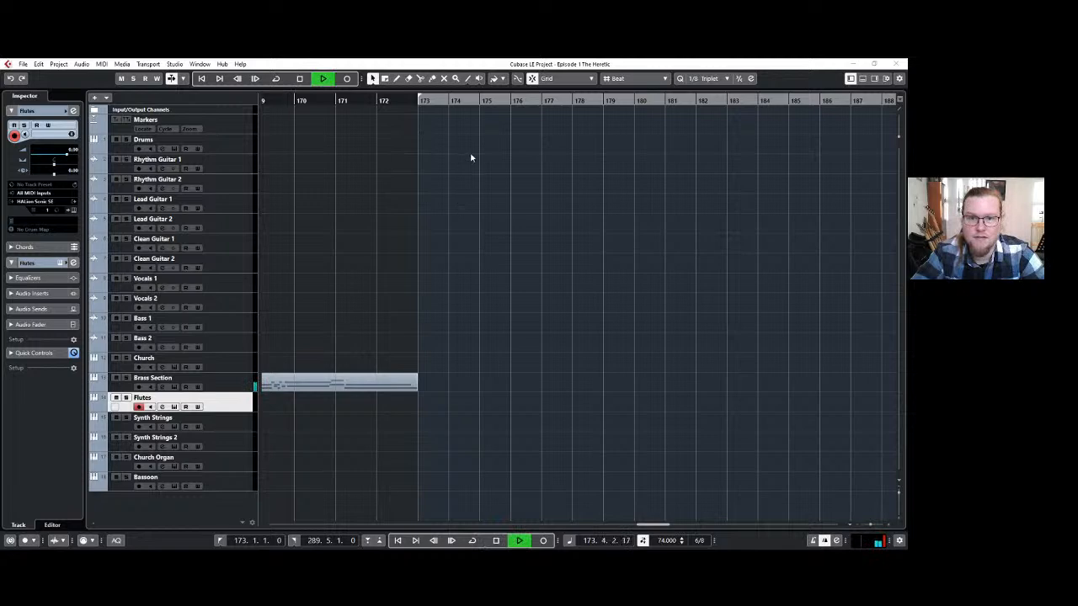
{"action": "key", "text": "space"}
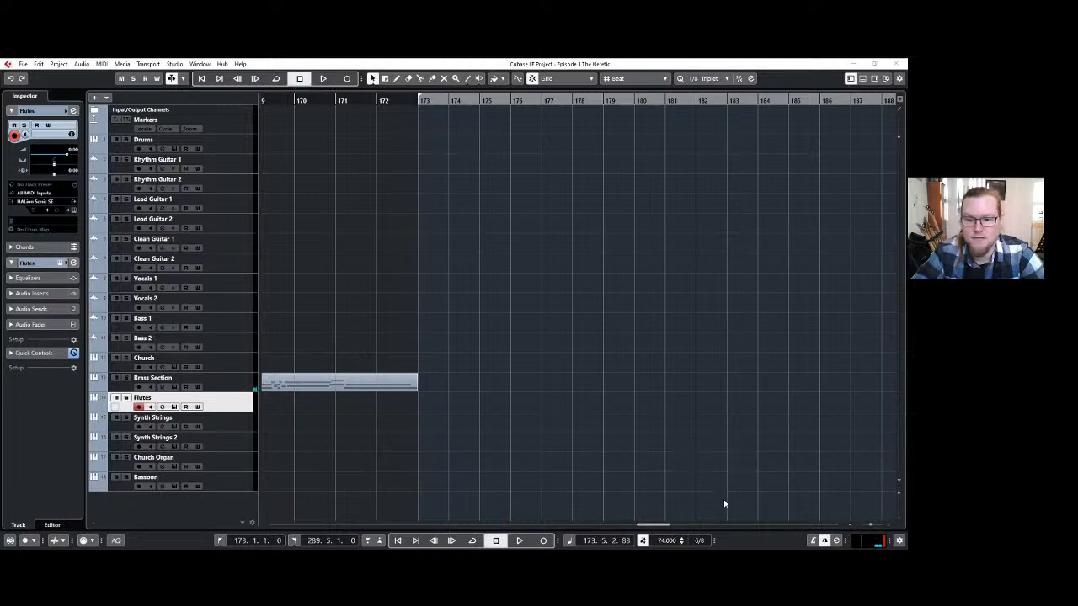
Set the tempo of the section from bar 173 to 60 and play it from there with the metronome on.
{"action": "key", "text": "space"}
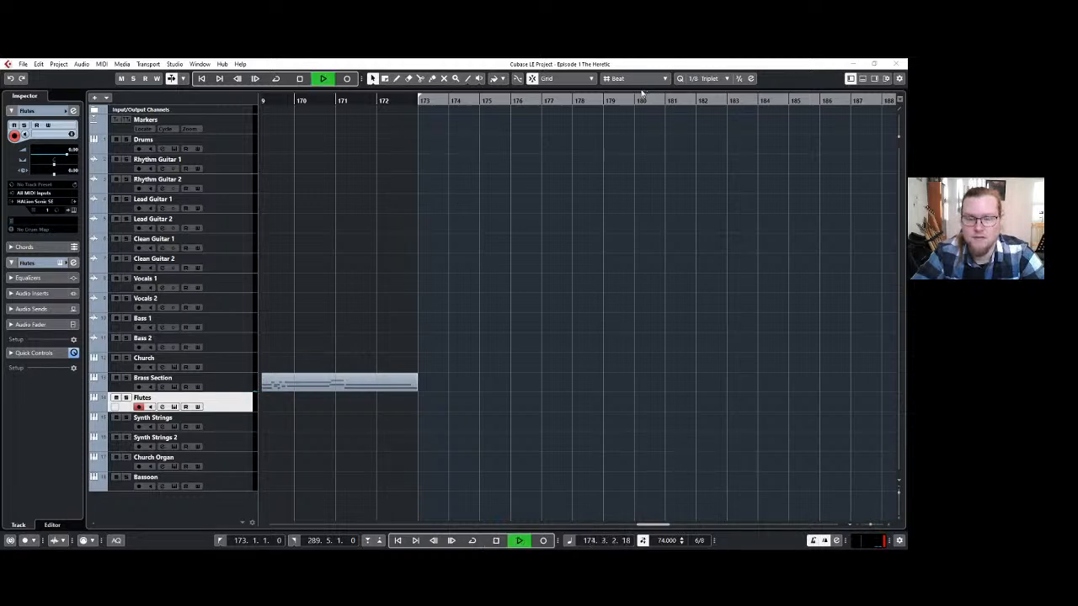
{"action": "key", "text": "space"}
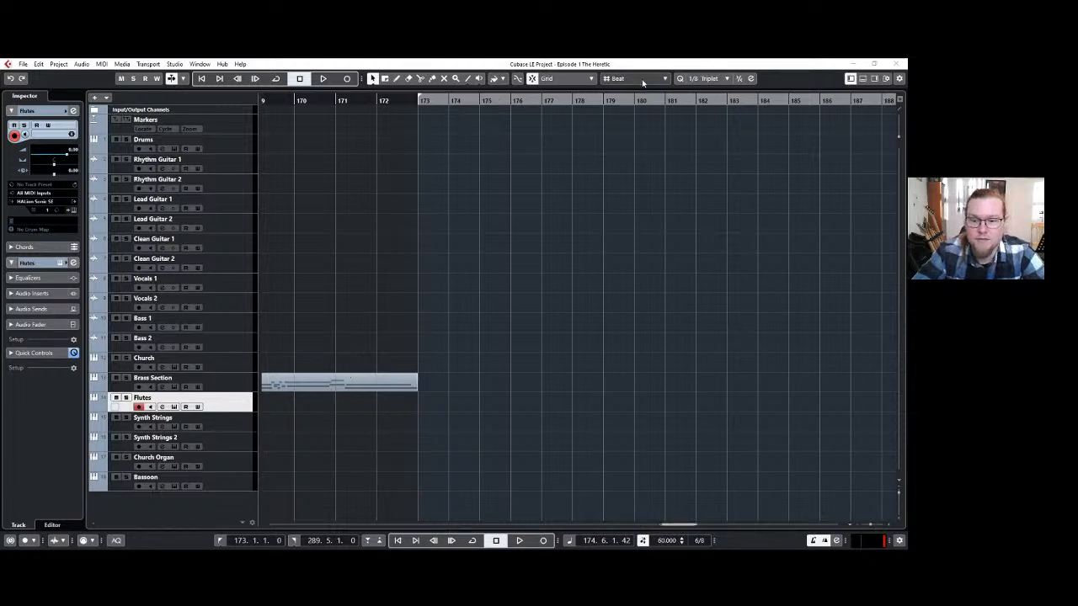
{"action": "left_click", "coordinate": [420, 102]}
{"action": "key", "text": "space"}
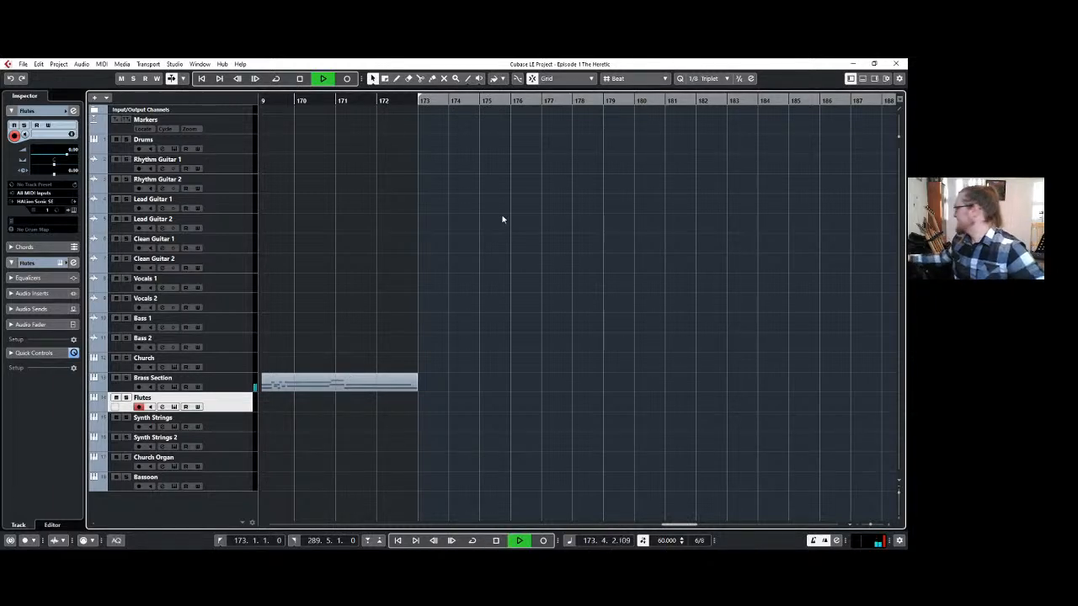
{"action": "key", "text": "space"}
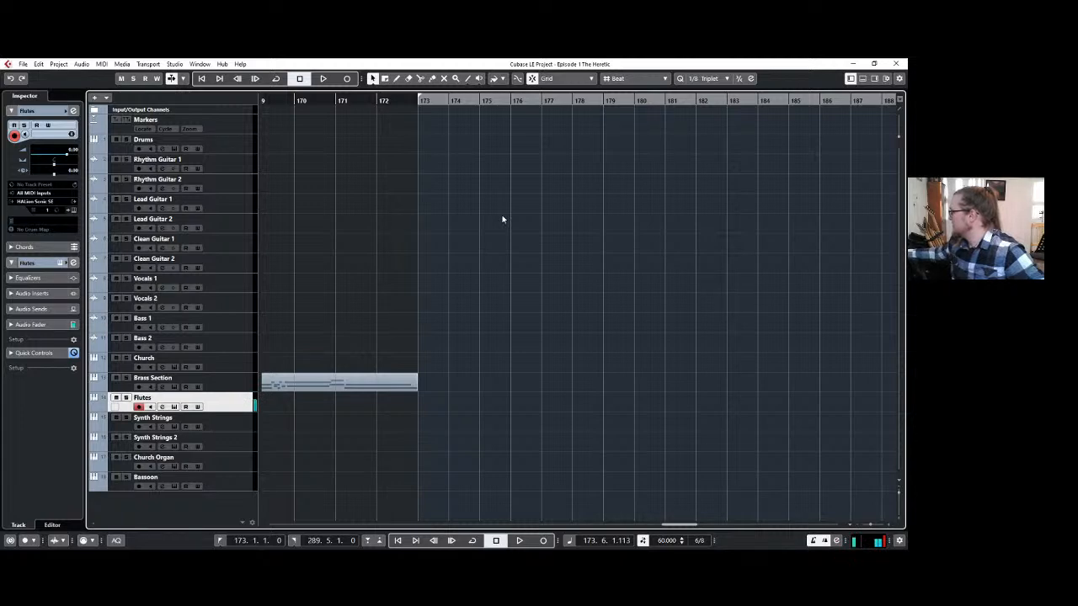
Record a flute melody from bar 173 to about bar 178, play it back and delete the take.
{"action": "key", "text": "KP_Multiply"}
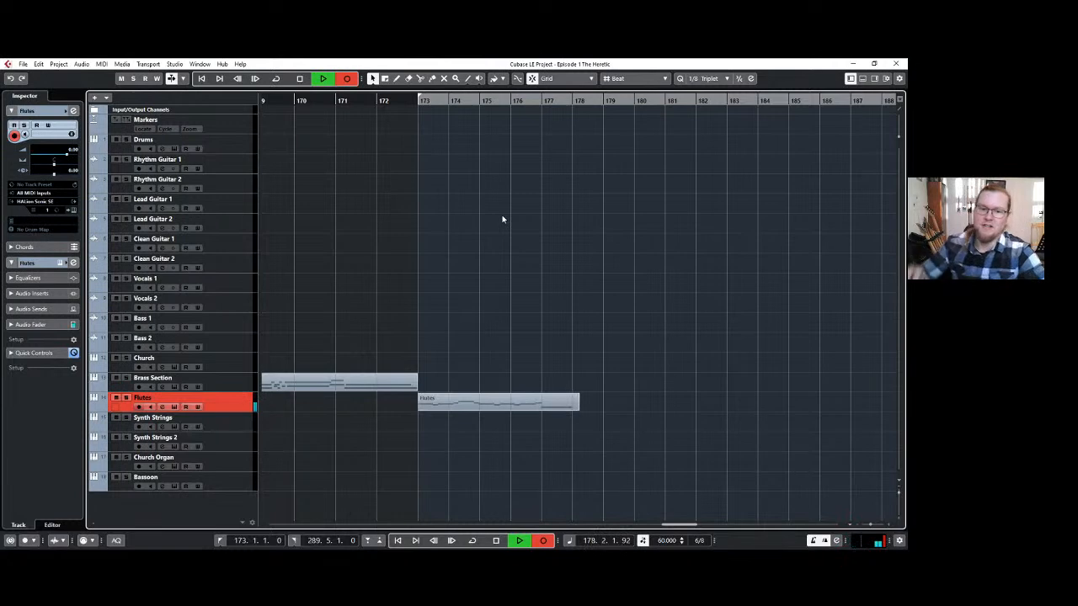
{"action": "key", "text": "space"}
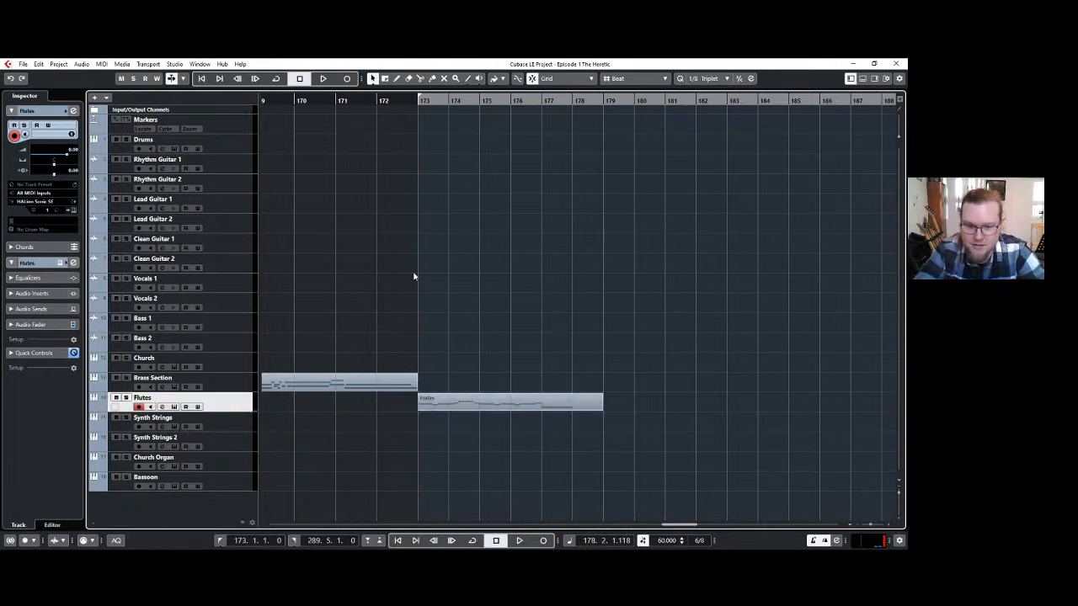
{"action": "scroll", "coordinate": [473, 328], "scroll_direction": "up", "scroll_amount": 4}
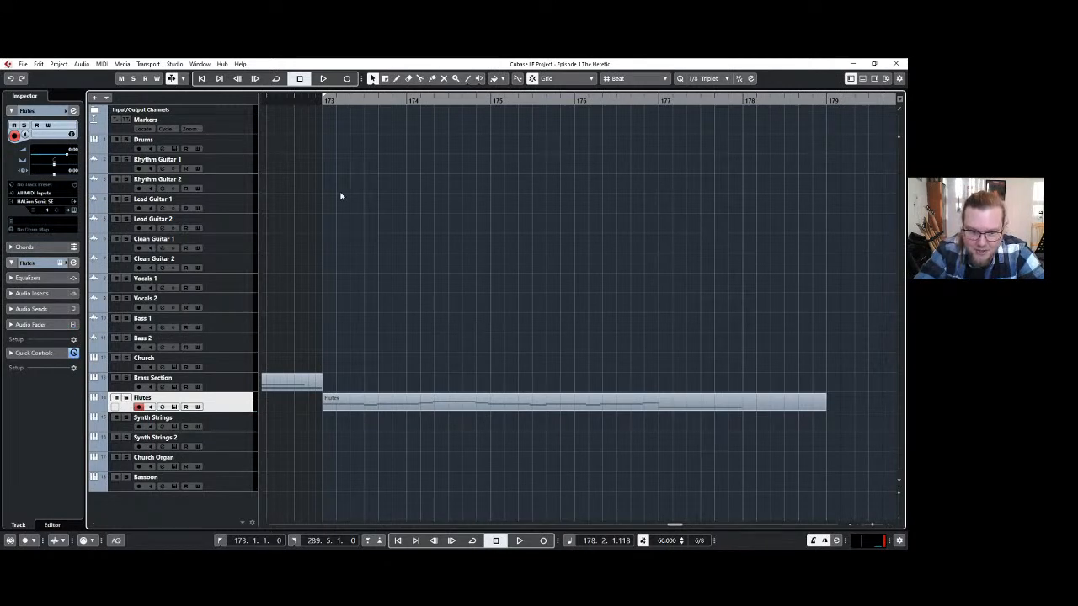
{"action": "key", "text": "space"}
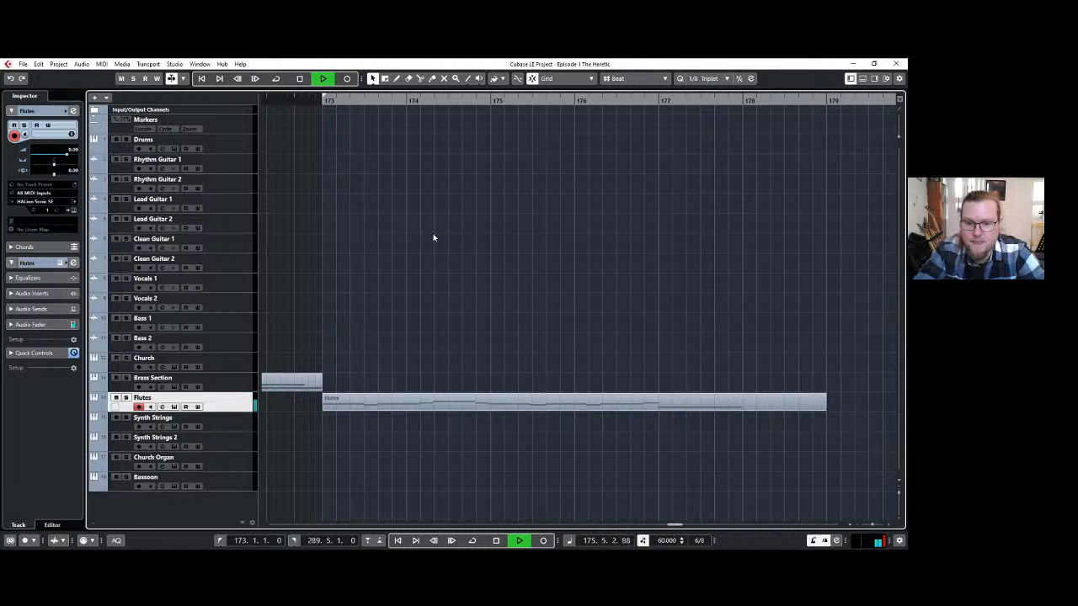
{"action": "key", "text": "space"}
{"action": "left_click", "coordinate": [498, 403]}
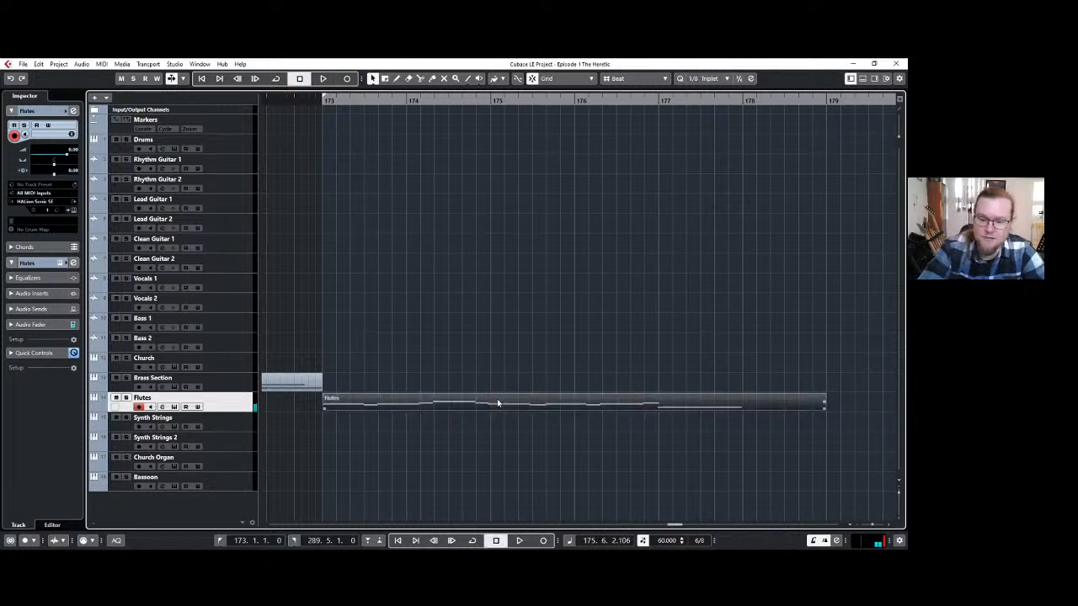
{"action": "key", "text": "Delete"}
Record a second flute take up to about bar 177 and delete it.
{"action": "key", "text": "KP_Multiply"}
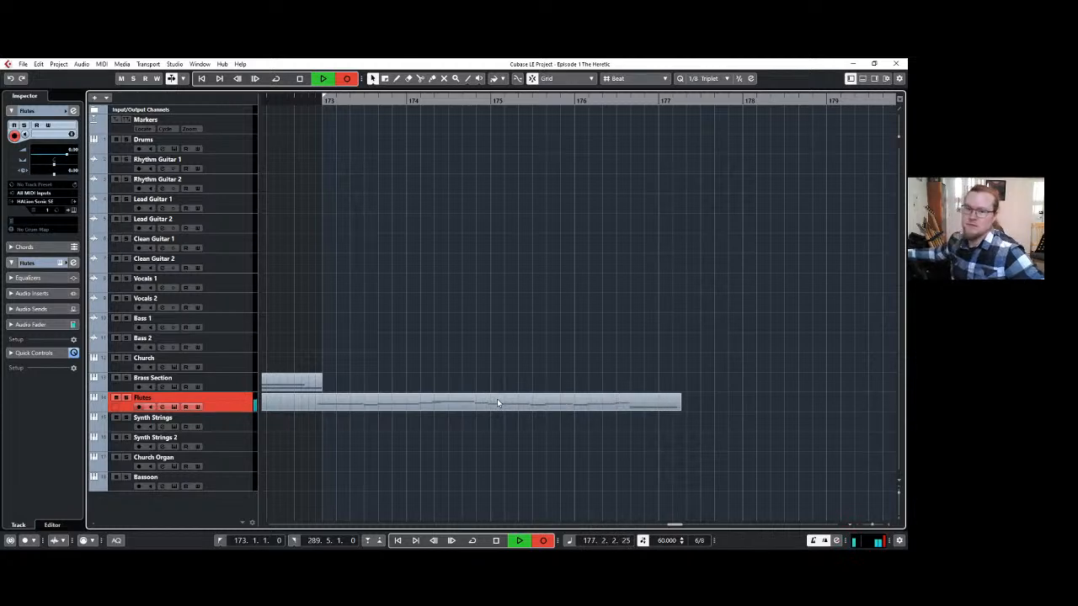
{"action": "key", "text": "space"}
{"action": "key", "text": "Delete"}
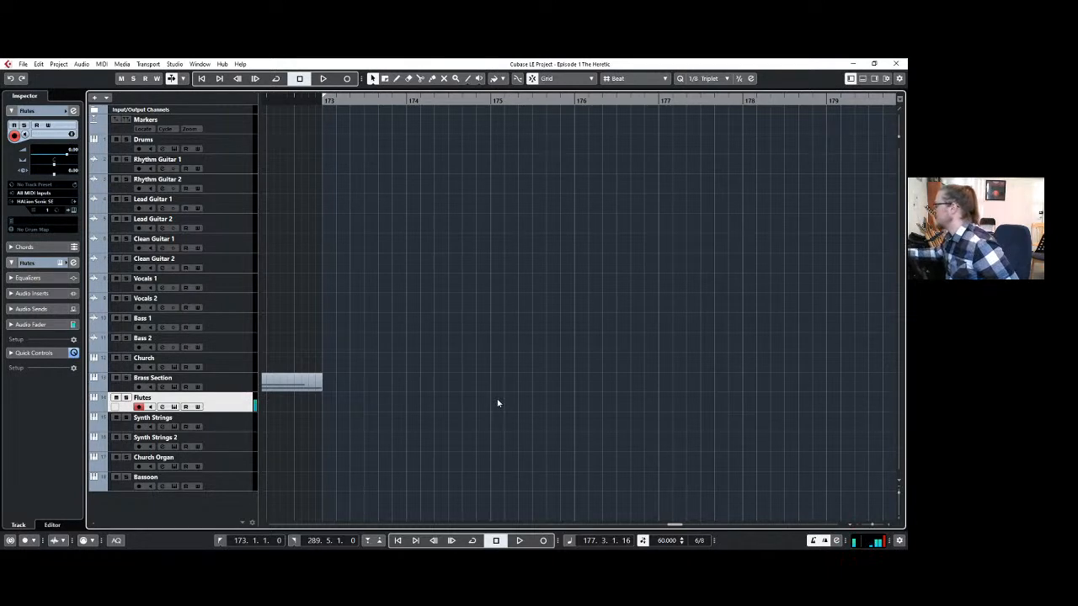
{"action": "key", "text": "KP_Multiply"}
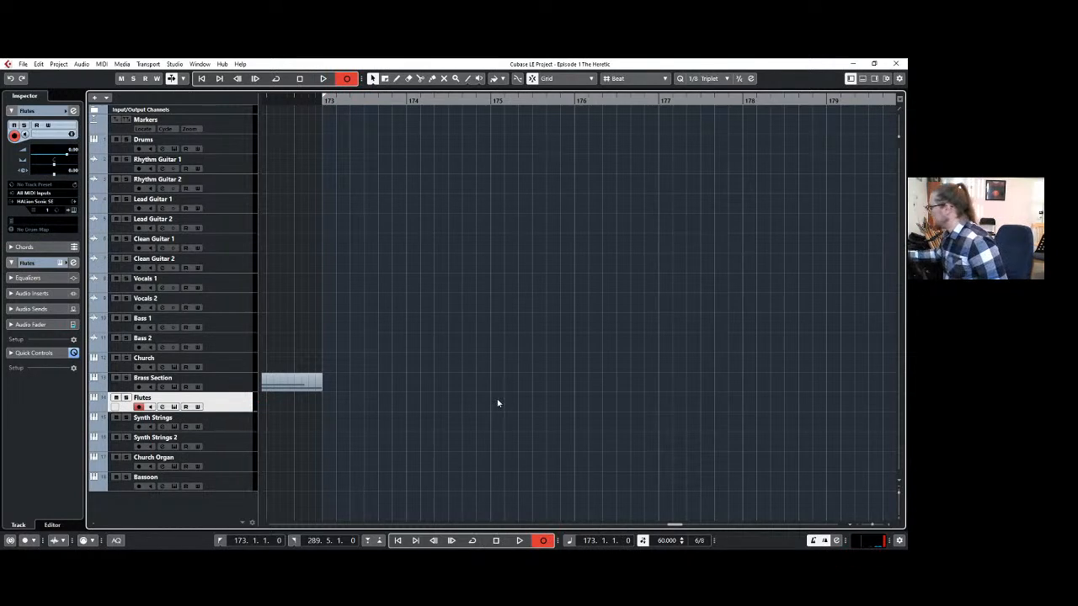
{"action": "key", "text": "KP_Multiply"}
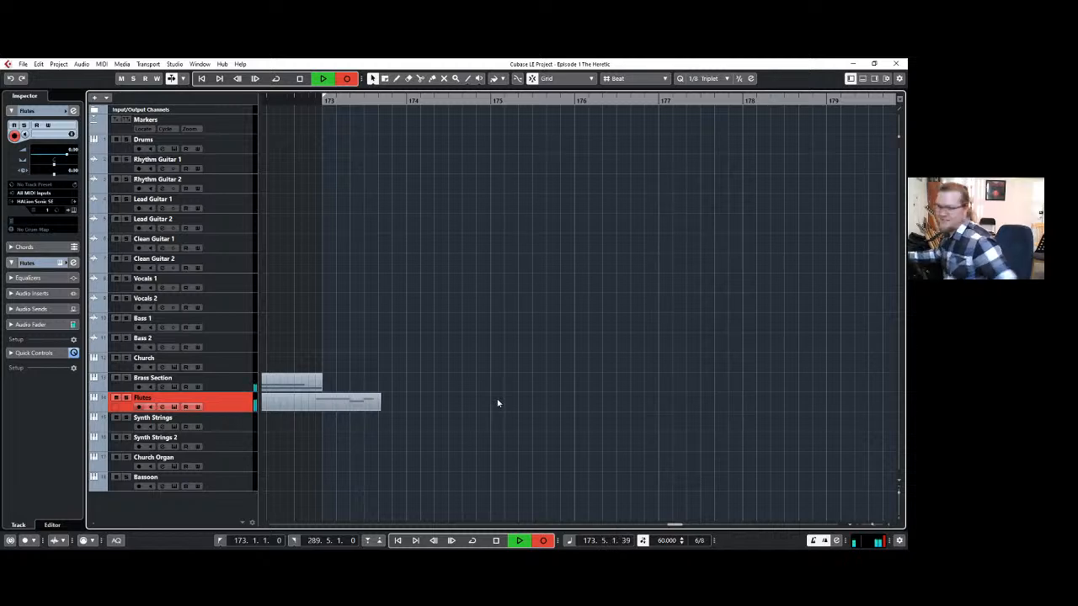
{"action": "key", "text": "space"}
Record a new flute melody from bar 173 to bar 181 on the Flutes track.
{"action": "key", "text": "KP_Multiply"}
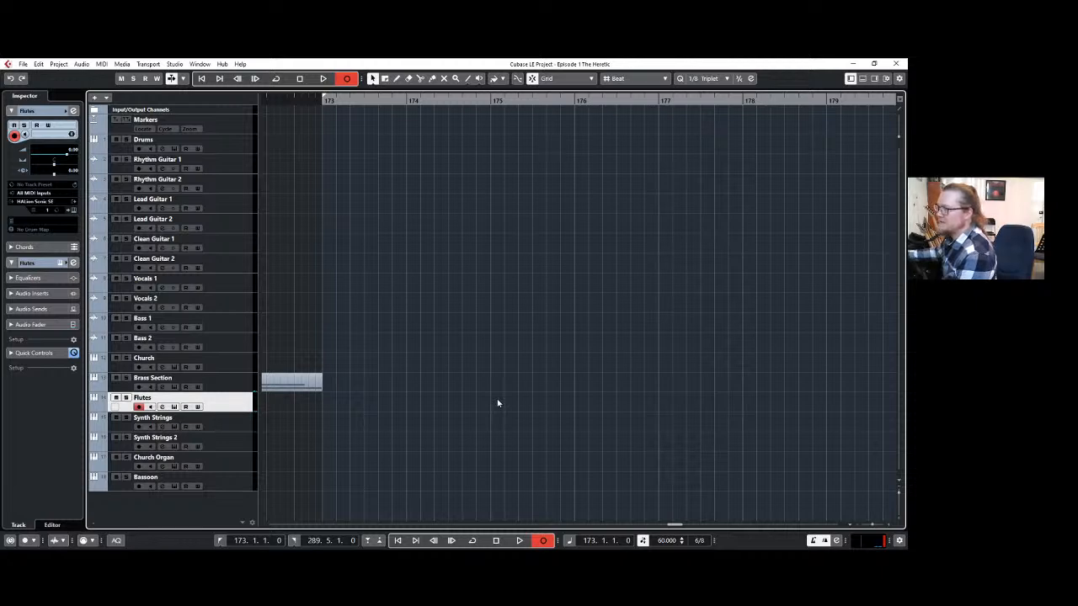
{"action": "key", "text": "space"}
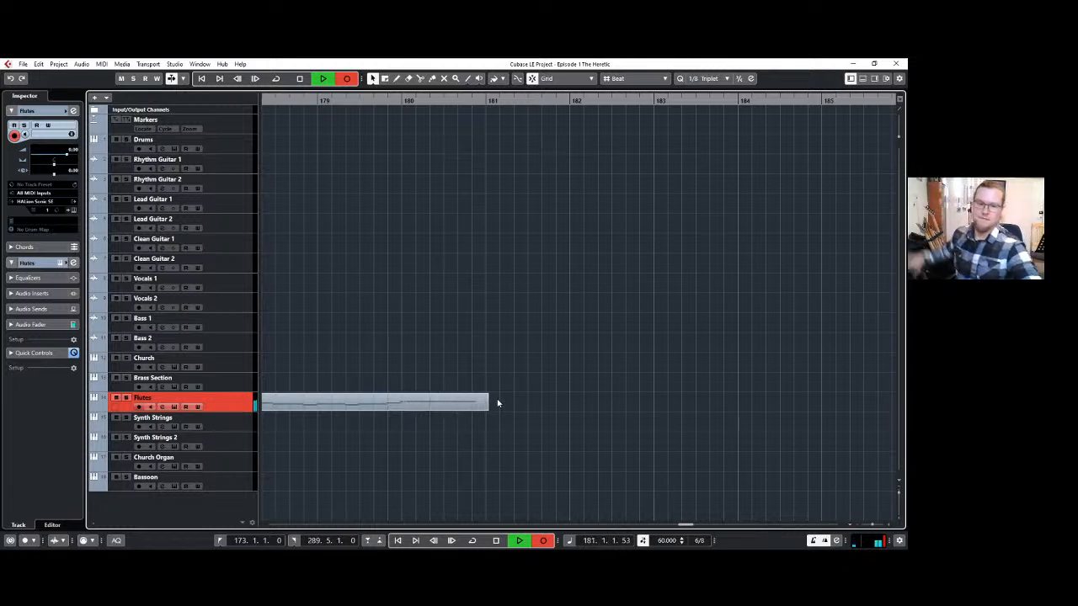
{"action": "key", "text": "space"}
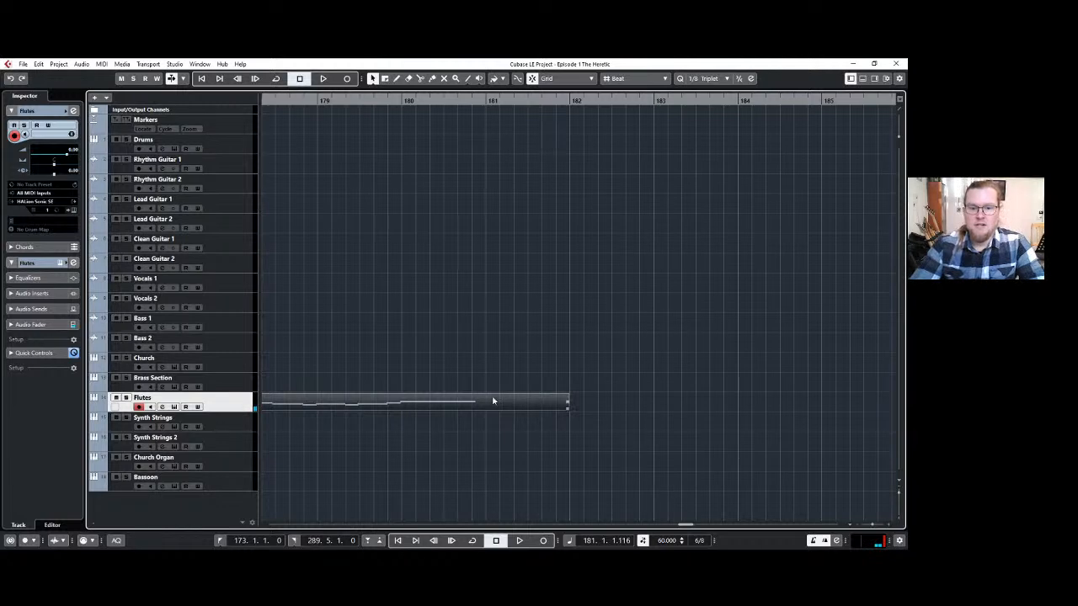
Trim the start of the first note in the recorded flute part to exactly 173.1.1.0.
{"action": "scroll", "coordinate": [449, 361], "scroll_direction": "left", "scroll_amount": 4}
{"action": "scroll", "coordinate": [436, 349], "scroll_direction": "down", "scroll_amount": 1}
{"action": "scroll", "coordinate": [436, 349], "scroll_direction": "down", "scroll_amount": 2}
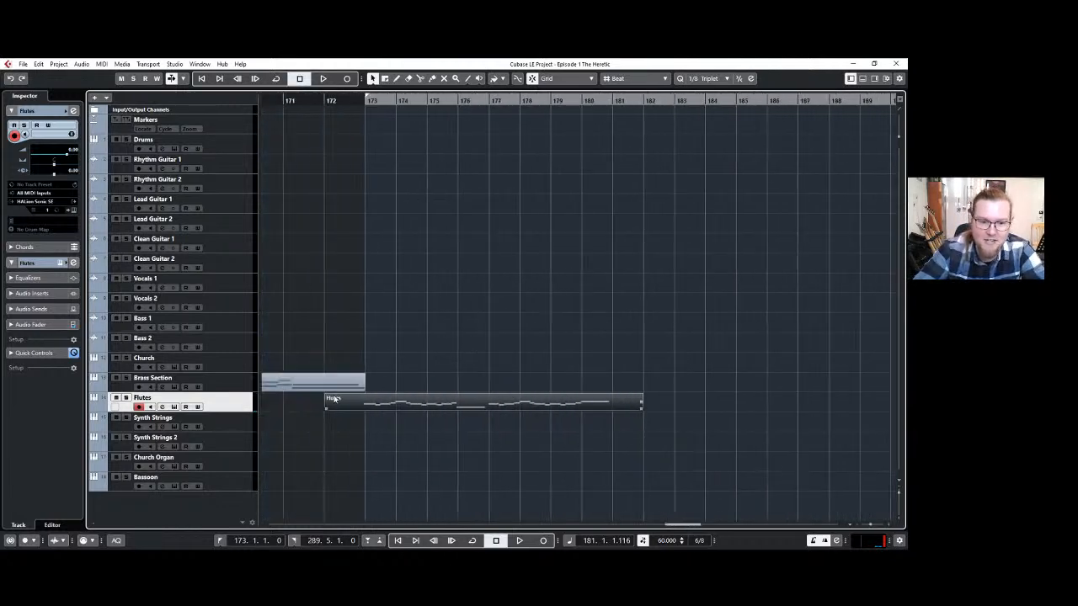
{"action": "scroll", "coordinate": [379, 413], "scroll_direction": "up", "scroll_amount": 2}
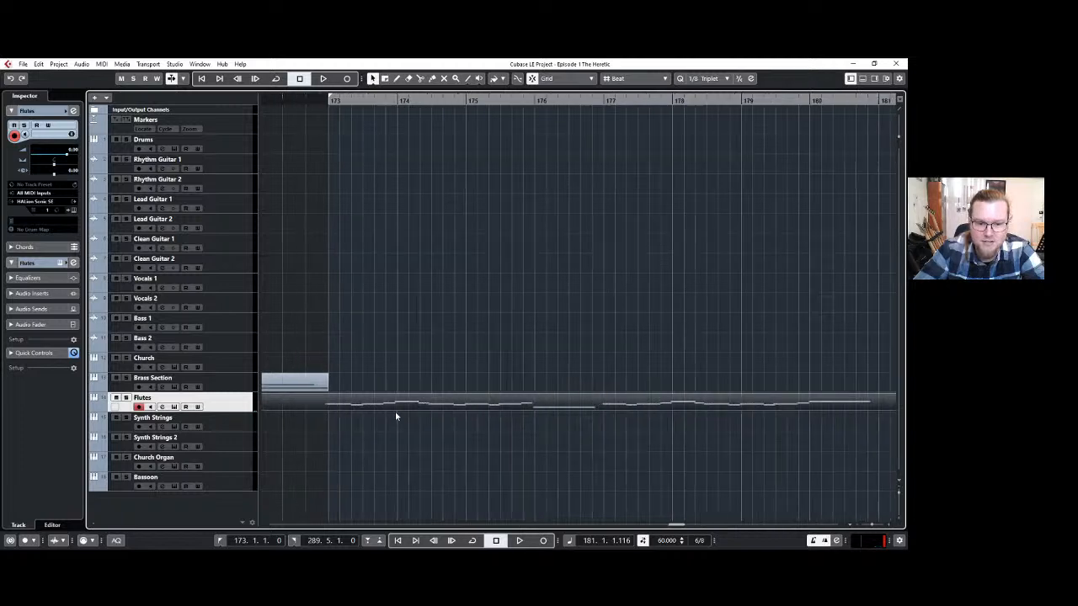
{"action": "double_click", "coordinate": [329, 401]}
{"action": "left_click", "coordinate": [176, 392]}
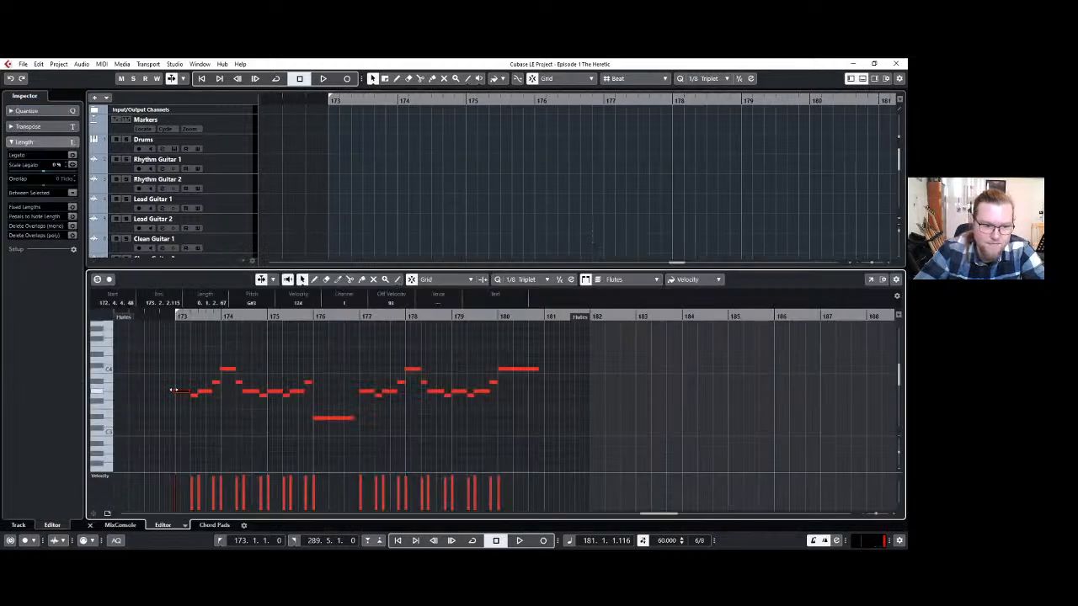
{"action": "scroll", "coordinate": [185, 381], "scroll_direction": "up", "scroll_amount": 2}
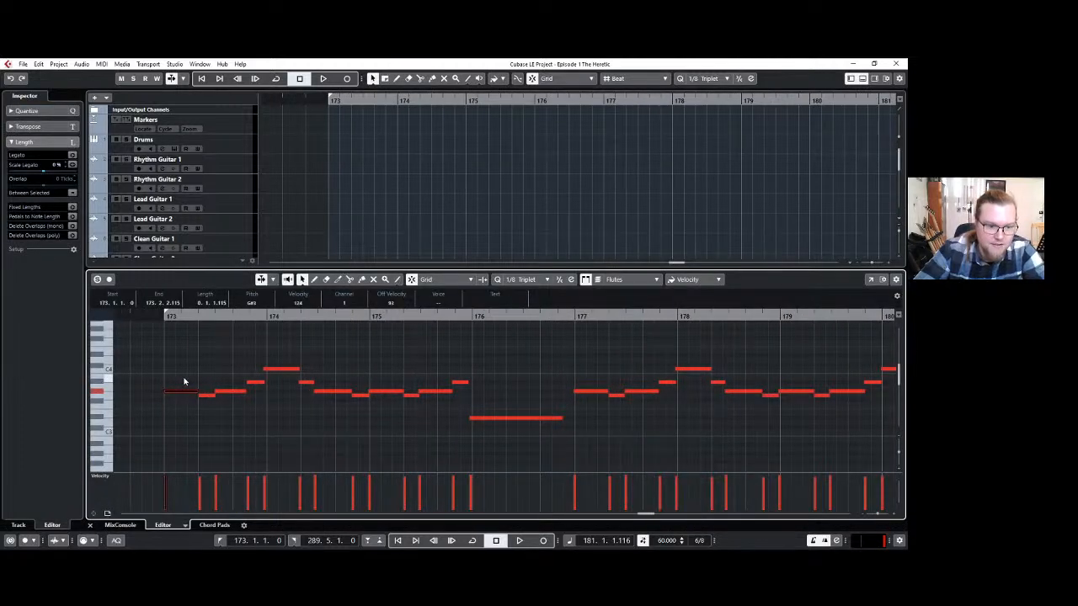
{"action": "left_click", "coordinate": [862, 78]}
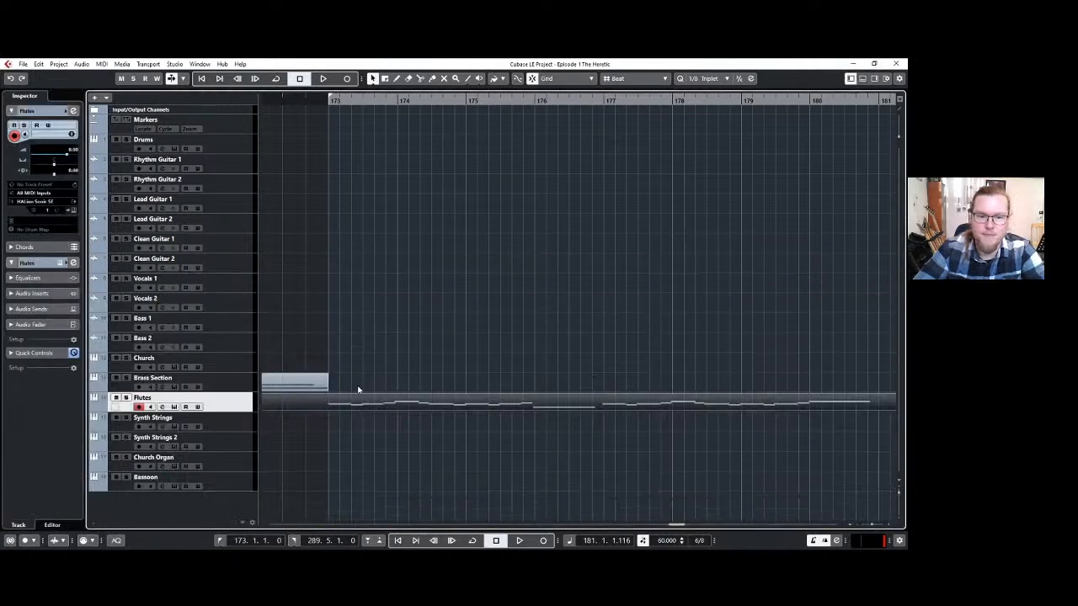
Trim the flute part so that it starts at bar 173 and ends at bar 181.
{"action": "scroll", "coordinate": [361, 391], "scroll_direction": "left", "scroll_amount": 1}
{"action": "left_click_drag", "start_coordinate": [303, 407], "coordinate": [391, 409]}
{"action": "scroll", "coordinate": [449, 434], "scroll_direction": "down", "scroll_amount": 2}
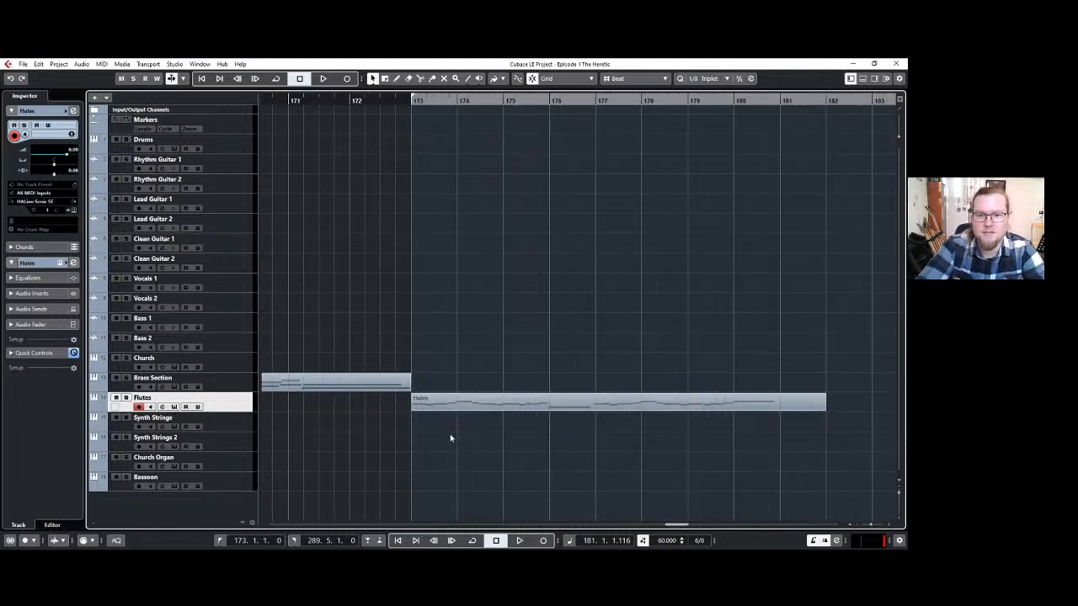
{"action": "scroll", "coordinate": [451, 435], "scroll_direction": "up", "scroll_amount": 3}
{"action": "scroll", "coordinate": [450, 435], "scroll_direction": "down", "scroll_amount": 1}
{"action": "scroll", "coordinate": [450, 433], "scroll_direction": "down", "scroll_amount": 1}
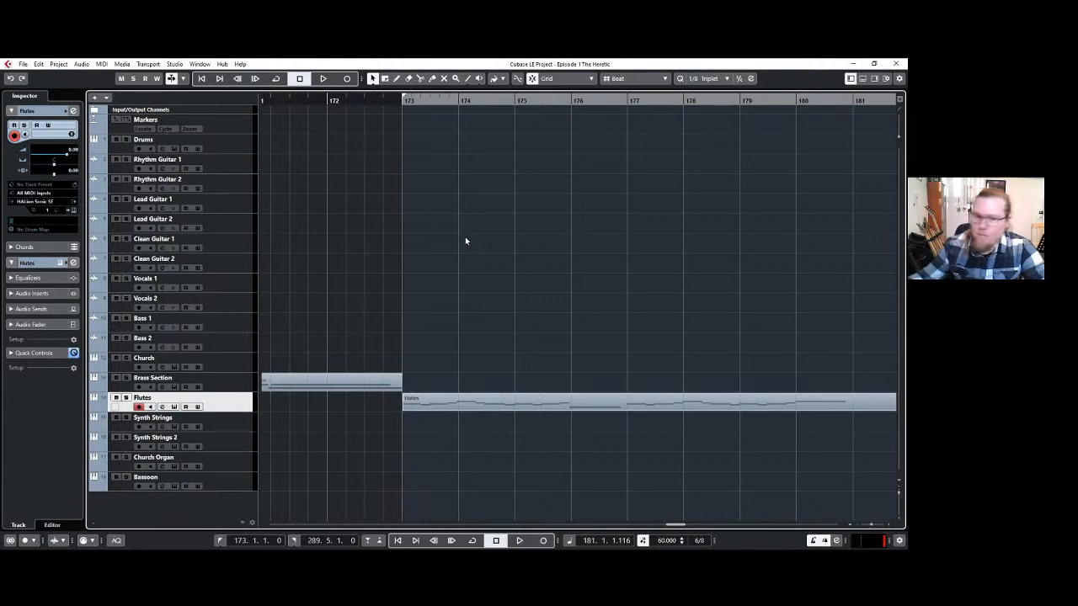
{"action": "scroll", "coordinate": [488, 265], "scroll_direction": "down", "scroll_amount": 2, "text": "ctrl"}
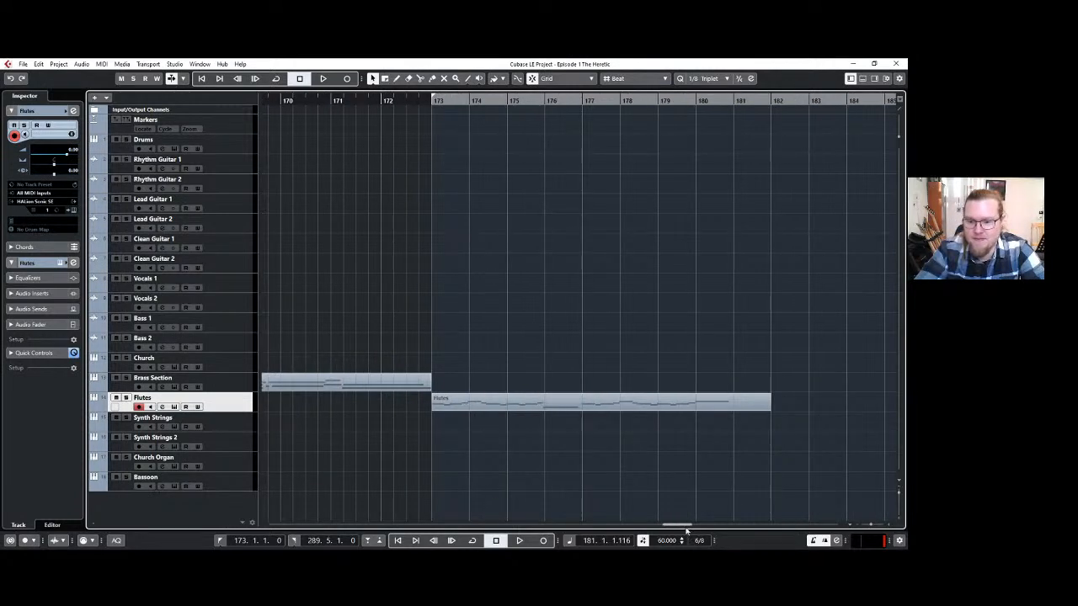
{"action": "left_click_drag", "start_coordinate": [684, 525], "coordinate": [686, 527]}
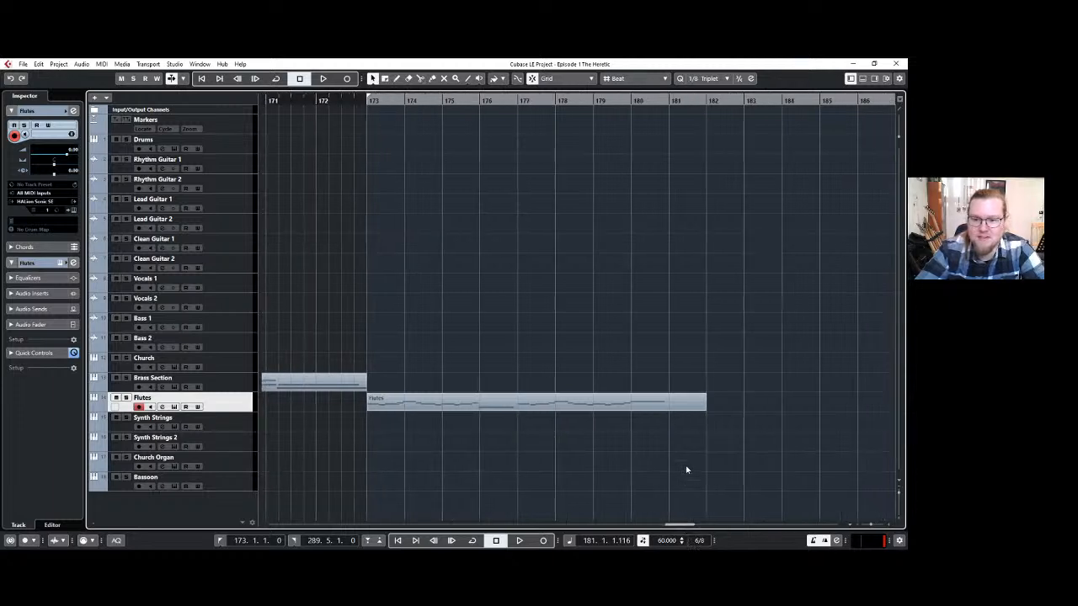
{"action": "left_click_drag", "start_coordinate": [702, 407], "coordinate": [668, 412]}
{"action": "left_click", "coordinate": [667, 436]}
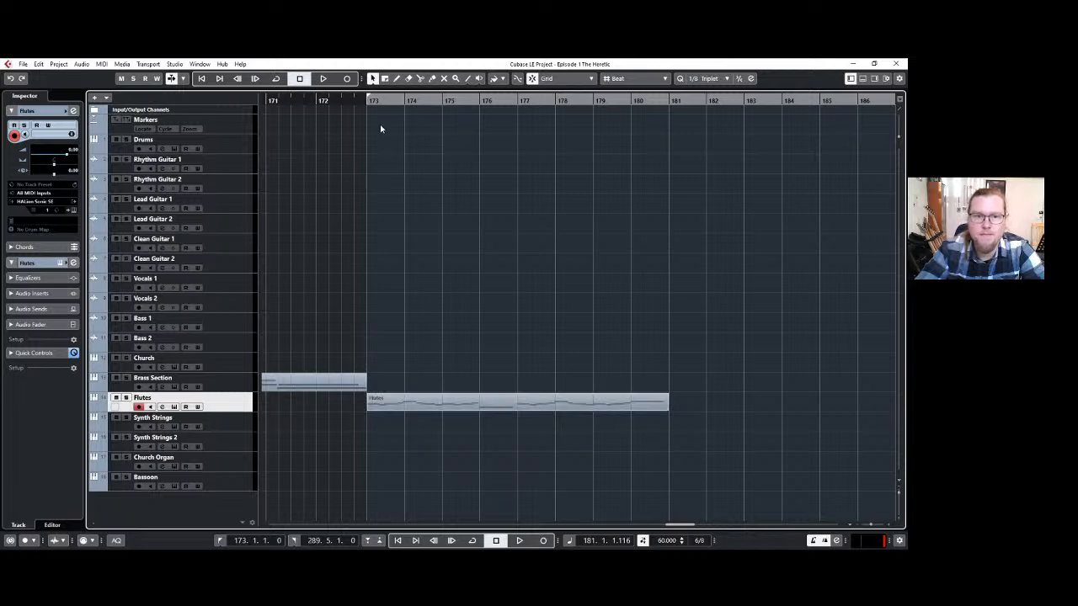
Set the left locator to bar 181 and record a short chord there on the Brass Section track.
{"action": "left_click", "coordinate": [365, 102]}
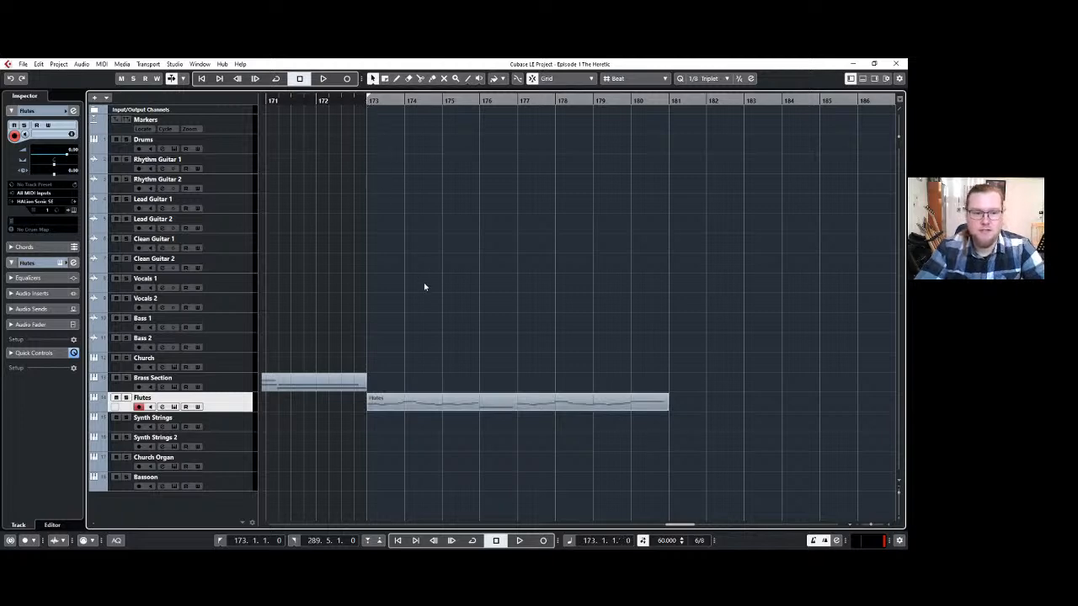
{"action": "left_click", "coordinate": [232, 379]}
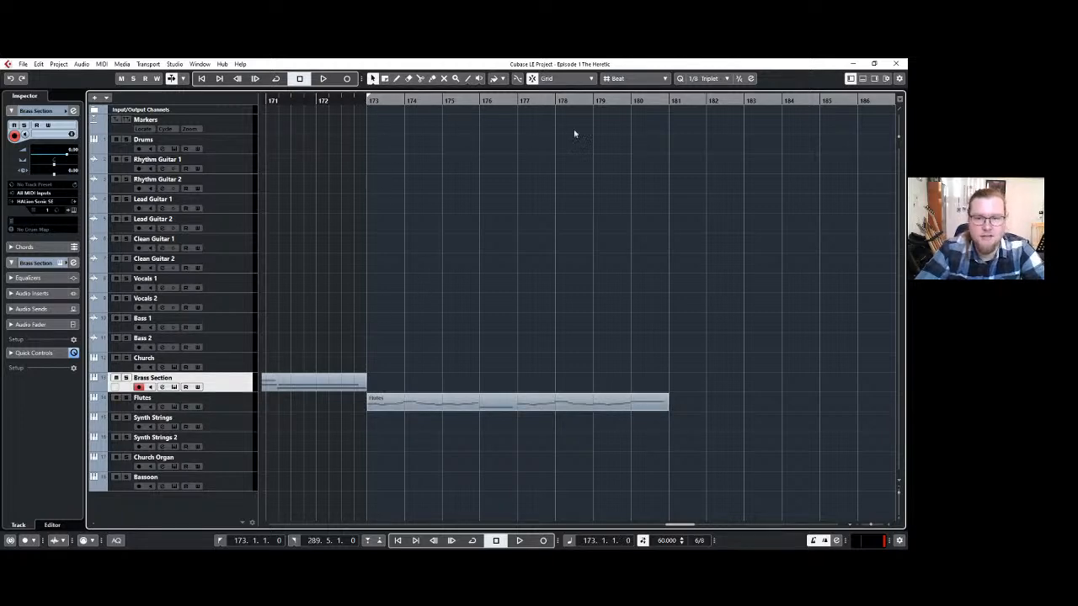
{"action": "left_click", "coordinate": [673, 100]}
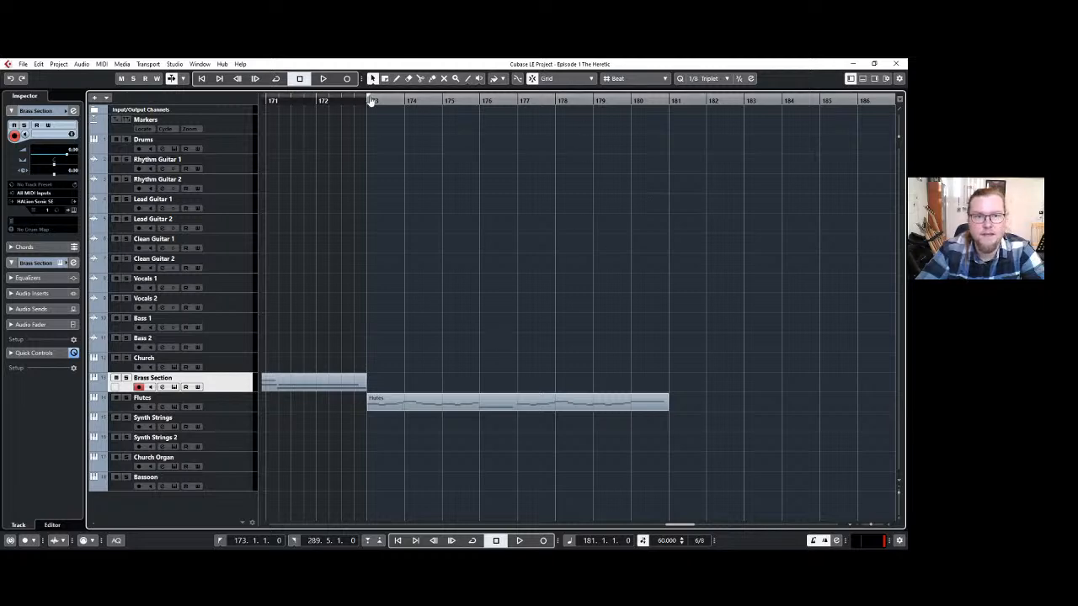
{"action": "left_click", "coordinate": [665, 108], "text": "ctrl"}
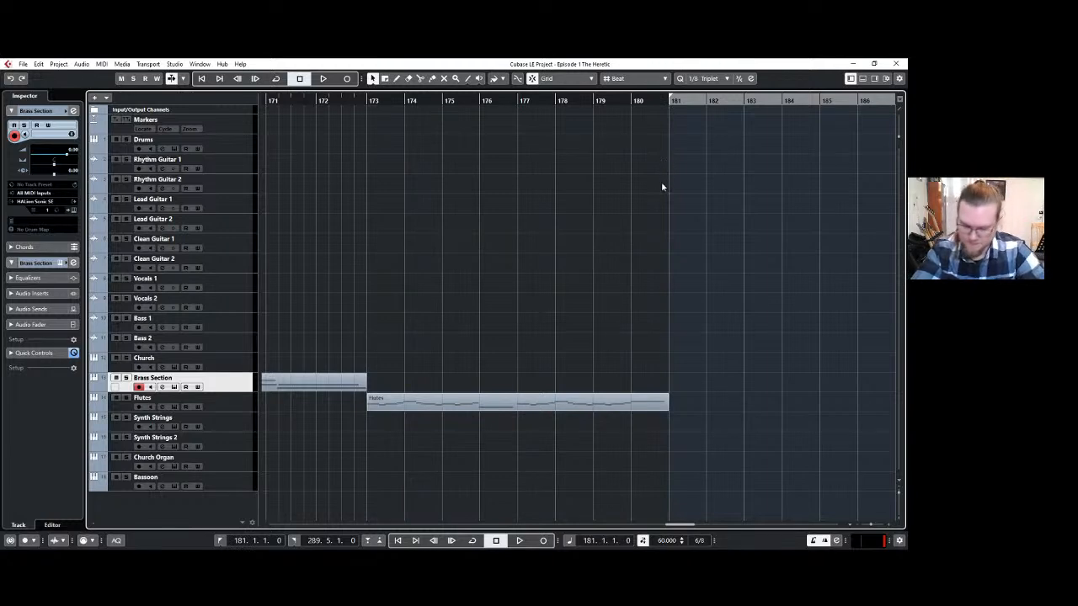
{"action": "left_click", "coordinate": [346, 78]}
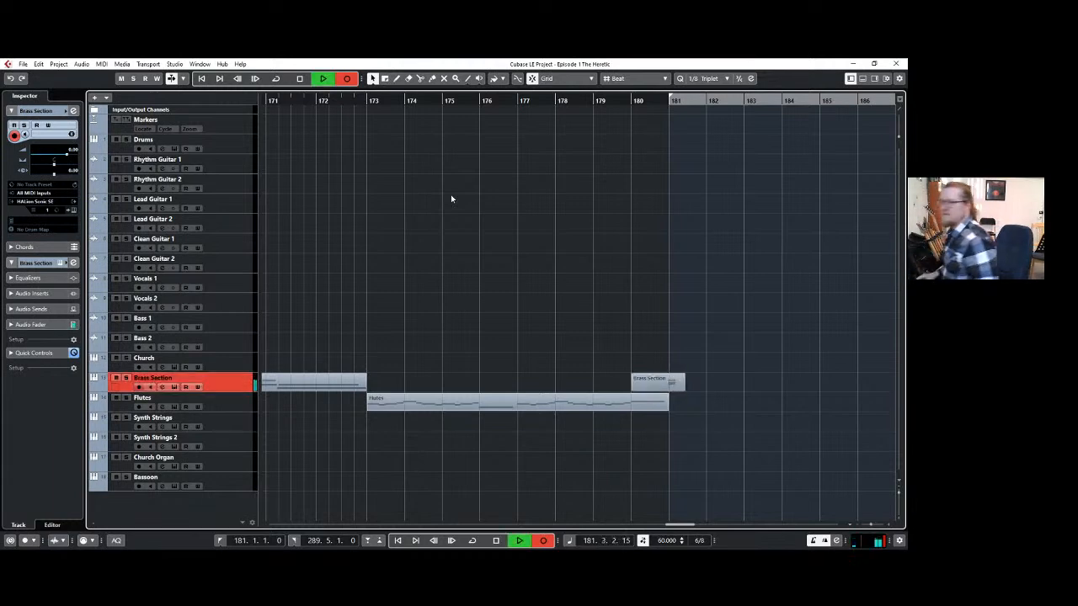
{"action": "key", "text": "space"}
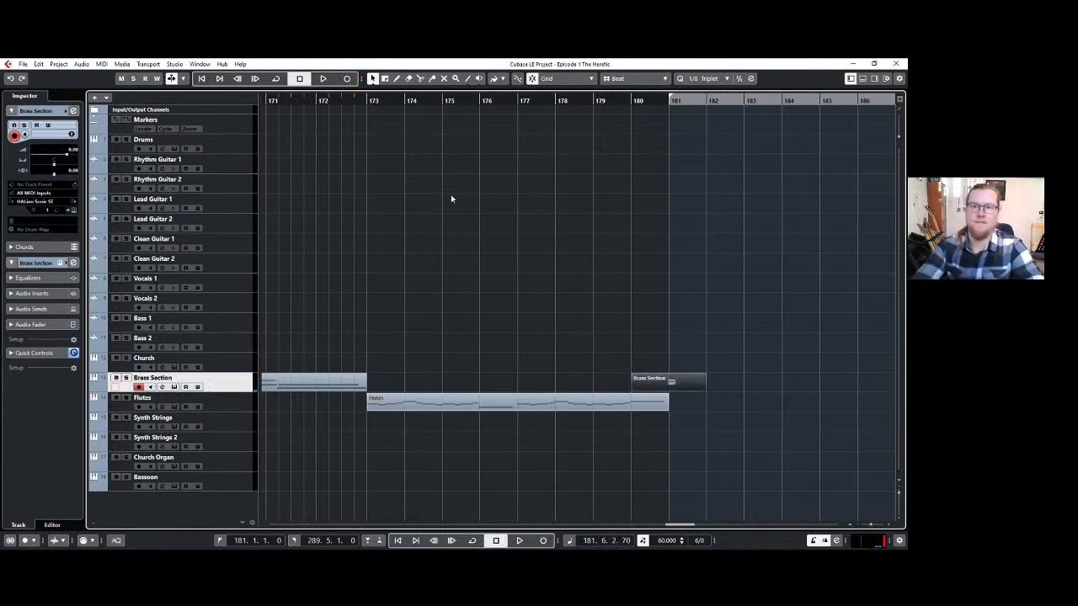
Record a drum hit at bar 181 on the Drums track.
{"action": "left_click", "coordinate": [222, 143]}
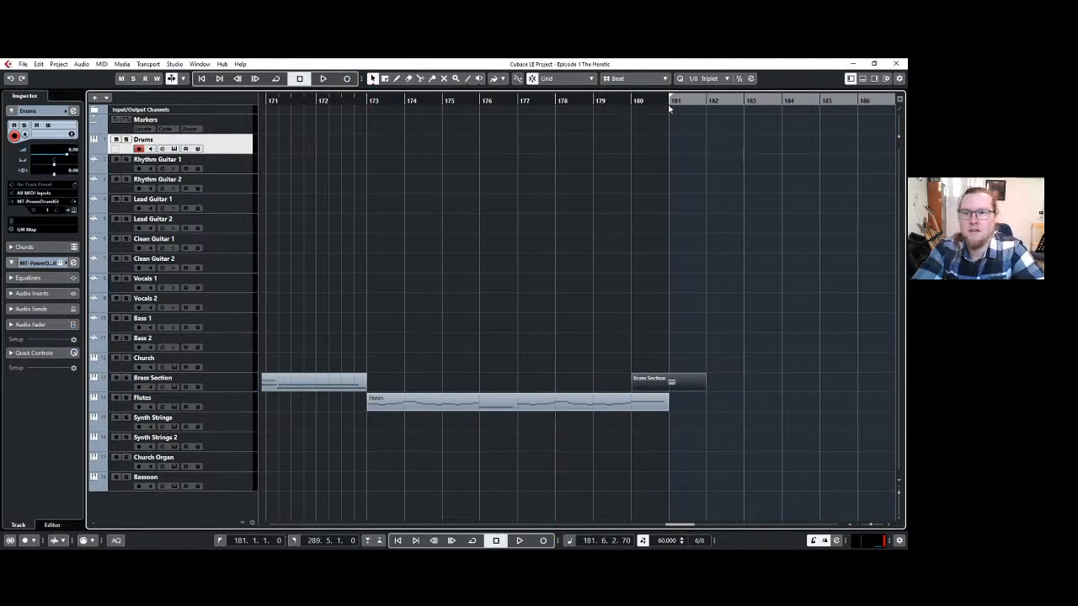
{"action": "left_click", "coordinate": [348, 80]}
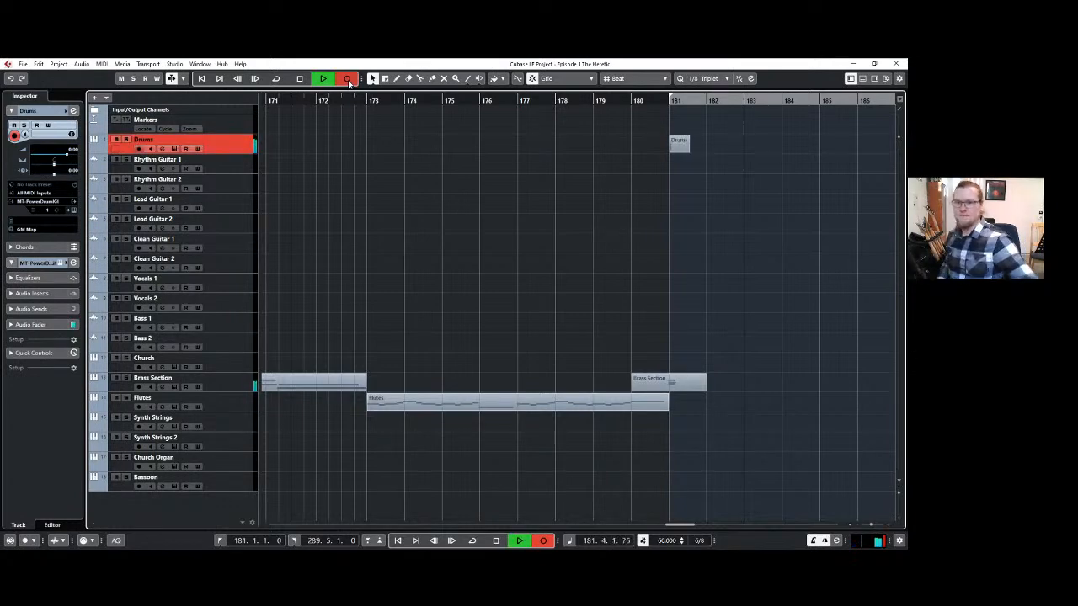
{"action": "key", "text": "space"}
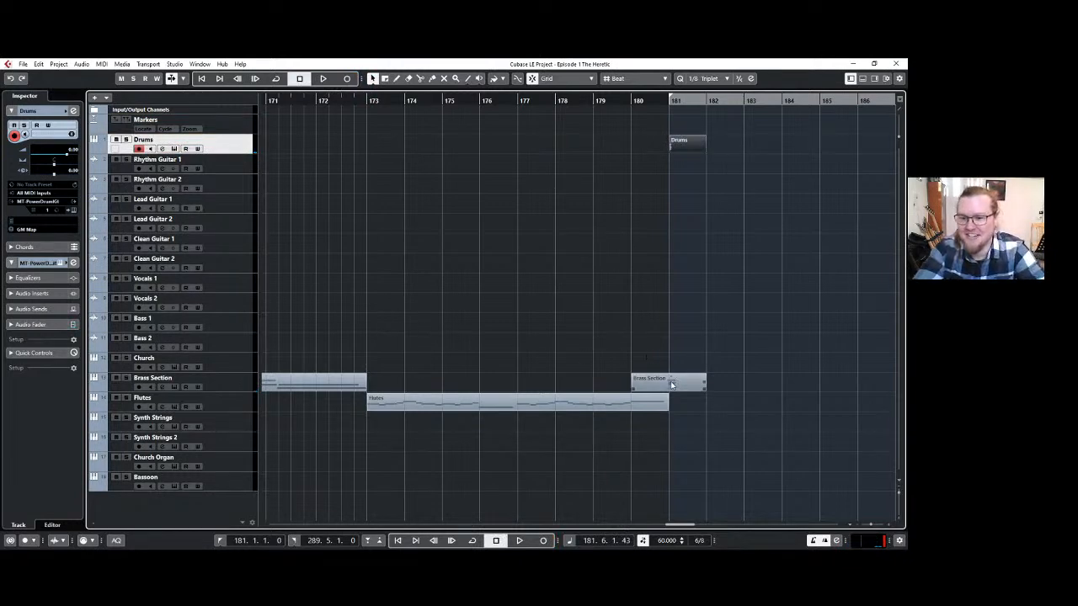
Check the notes of the brass part at bar 181 in the note editor.
{"action": "double_click", "coordinate": [670, 380]}
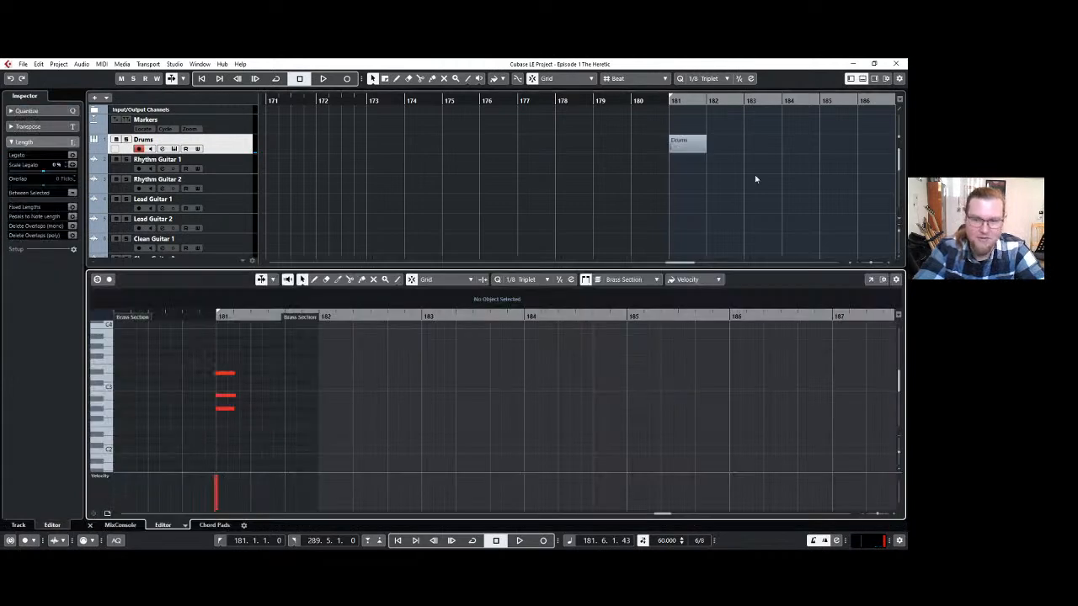
{"action": "left_click", "coordinate": [862, 78]}
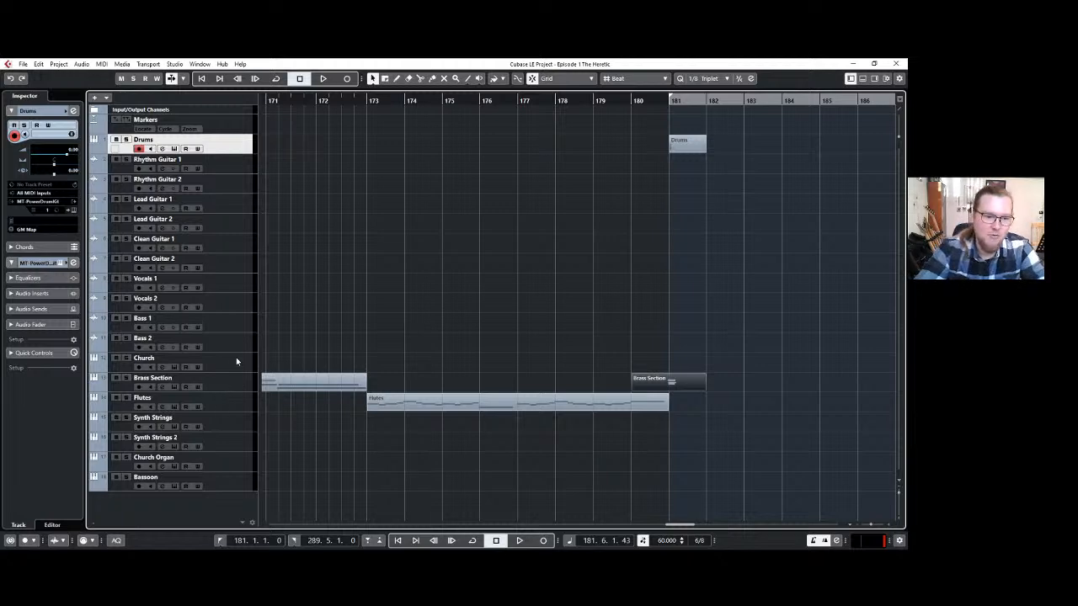
{"action": "left_click", "coordinate": [447, 329]}
Set the left locator back to bar 1 so the range covers the whole track.
{"action": "scroll", "coordinate": [505, 294], "scroll_direction": "down", "scroll_amount": 2}
{"action": "scroll", "coordinate": [476, 332], "scroll_direction": "left", "scroll_amount": 2}
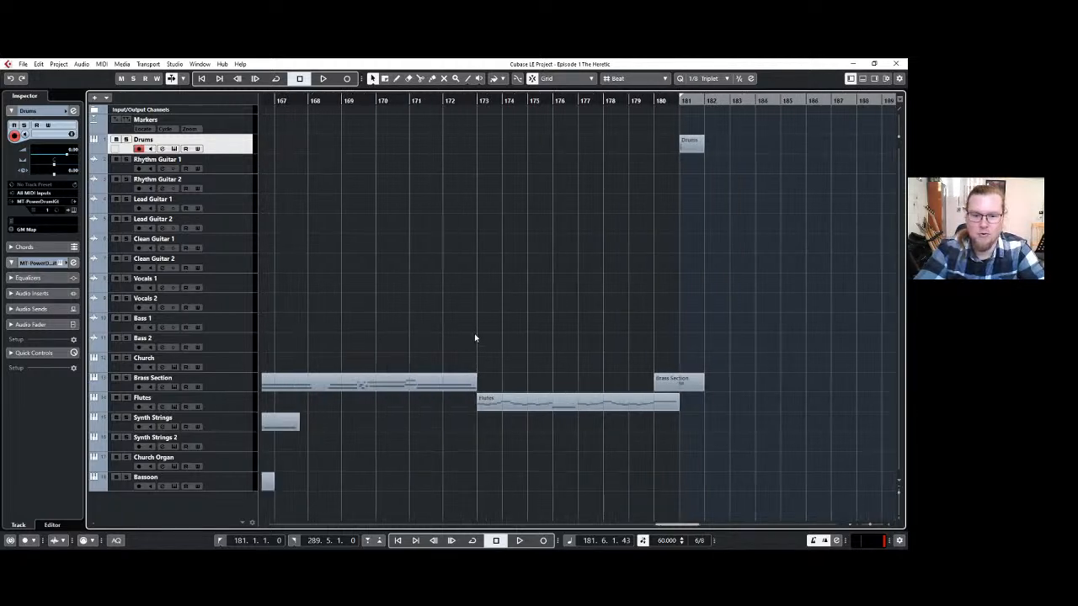
{"action": "left_click_drag", "start_coordinate": [634, 128], "coordinate": [173, 200]}
{"action": "scroll", "coordinate": [357, 240], "scroll_direction": "down", "scroll_amount": 2}
{"action": "scroll", "coordinate": [356, 240], "scroll_direction": "down", "scroll_amount": 4}
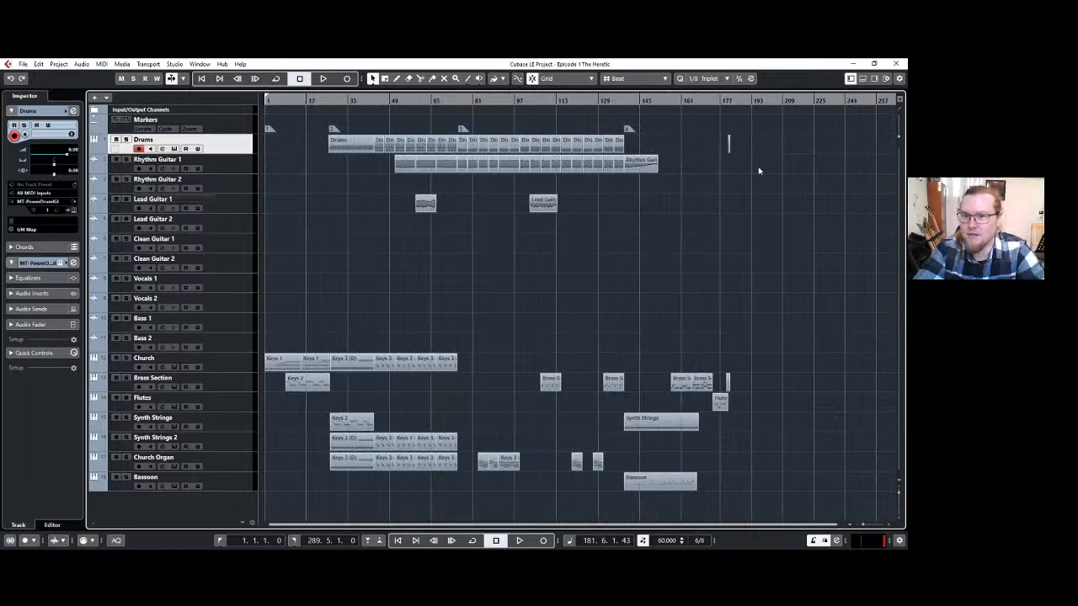
Add a fifth marker on the Markers track near the start of the flute section, at 173.3.1.
{"action": "scroll", "coordinate": [661, 204], "scroll_direction": "up", "scroll_amount": 2}
{"action": "scroll", "coordinate": [509, 217], "scroll_direction": "up", "scroll_amount": 1}
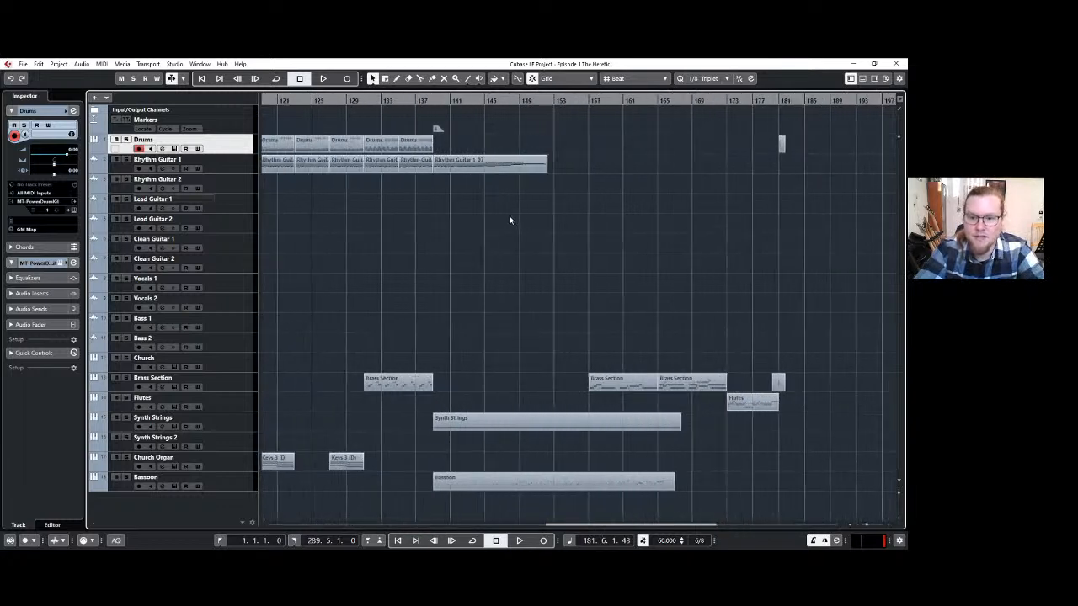
{"action": "scroll", "coordinate": [714, 233], "scroll_direction": "up", "scroll_amount": 1}
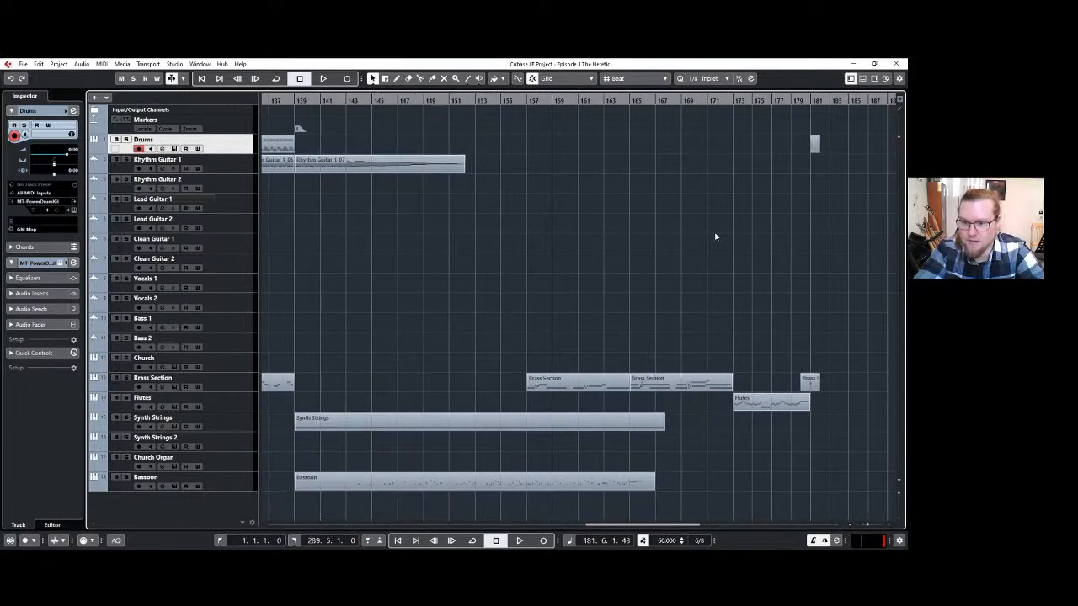
{"action": "left_click", "coordinate": [195, 121]}
{"action": "left_click", "coordinate": [396, 78]}
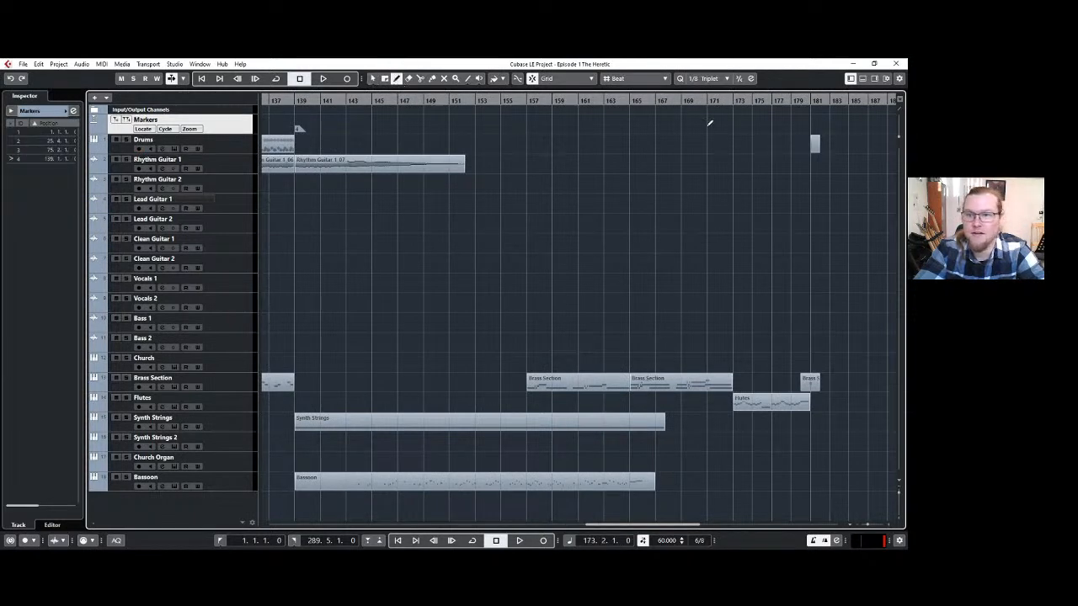
{"action": "left_click", "coordinate": [736, 127]}
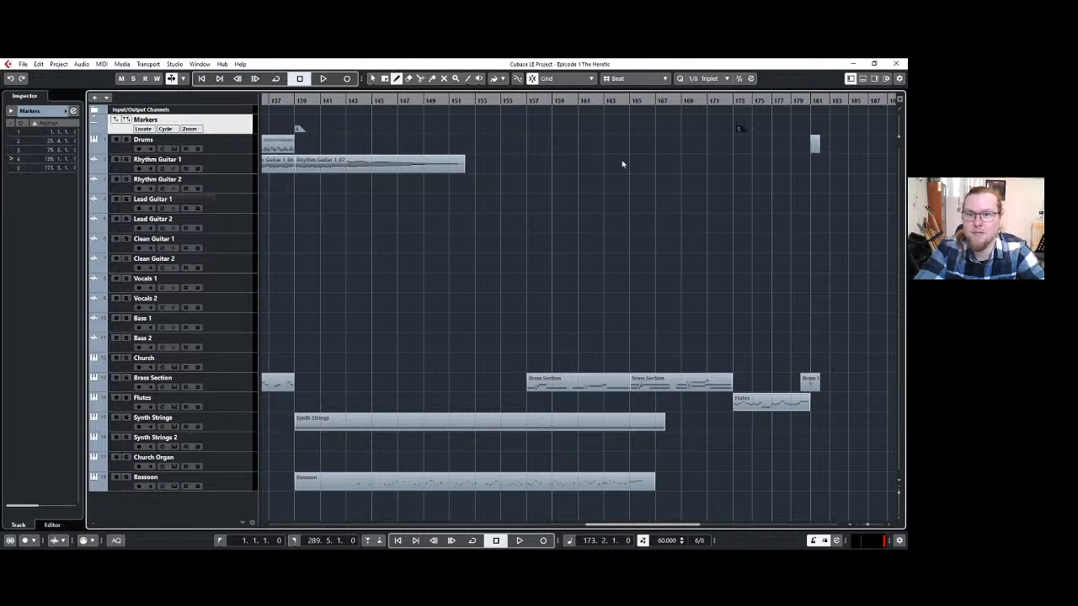
{"action": "key", "text": "1"}
{"action": "scroll", "coordinate": [469, 238], "scroll_direction": "down", "scroll_amount": 3}
{"action": "scroll", "coordinate": [470, 236], "scroll_direction": "down", "scroll_amount": 2}
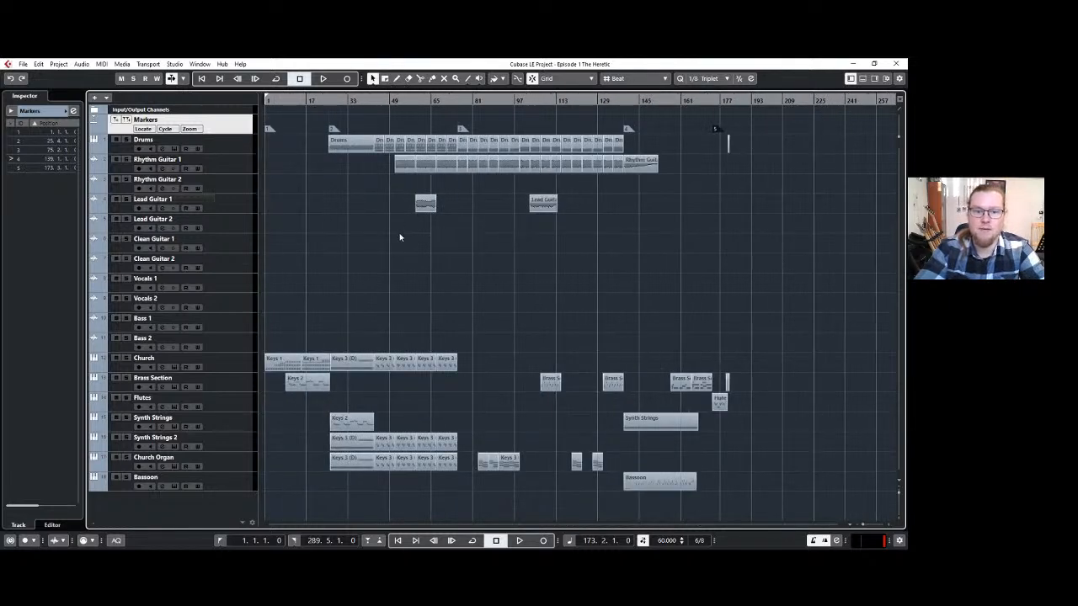
{"action": "scroll", "coordinate": [427, 296], "scroll_direction": "up", "scroll_amount": 3}
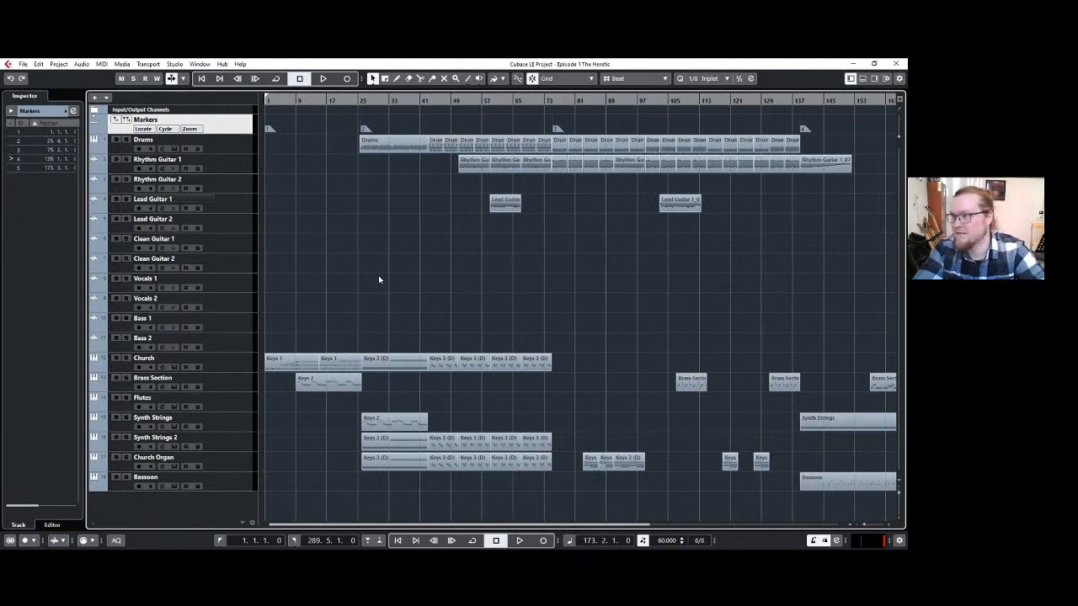
{"action": "scroll", "coordinate": [378, 280], "scroll_direction": "down", "scroll_amount": 1}
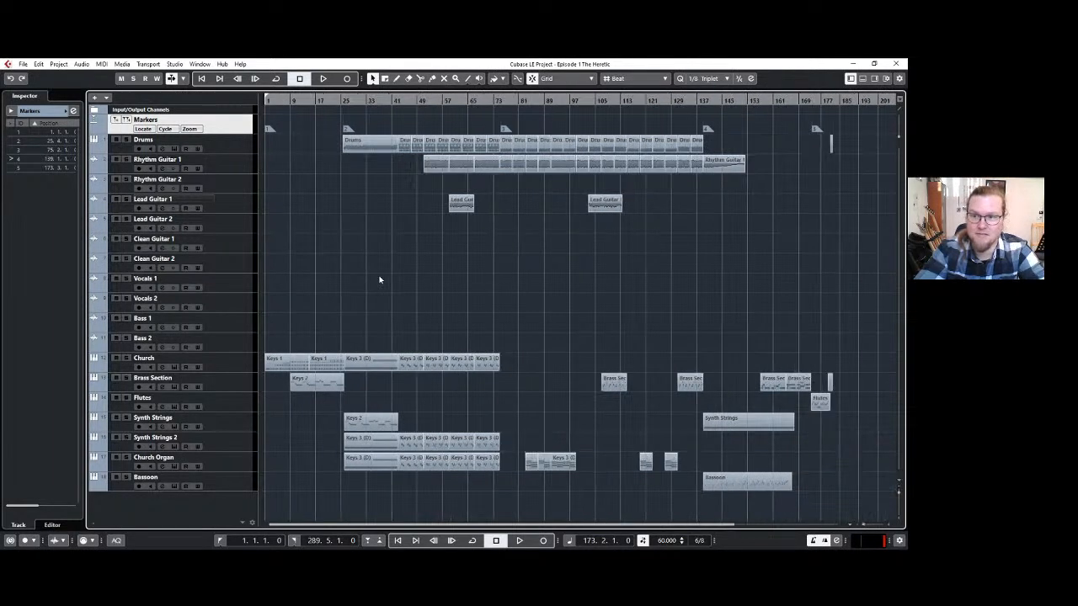
Show the ruler in seconds to check the timing near the end of the arrangement, and switch it back to bars and beats.
{"action": "right_click", "coordinate": [800, 102]}
{"action": "left_click", "coordinate": [798, 120]}
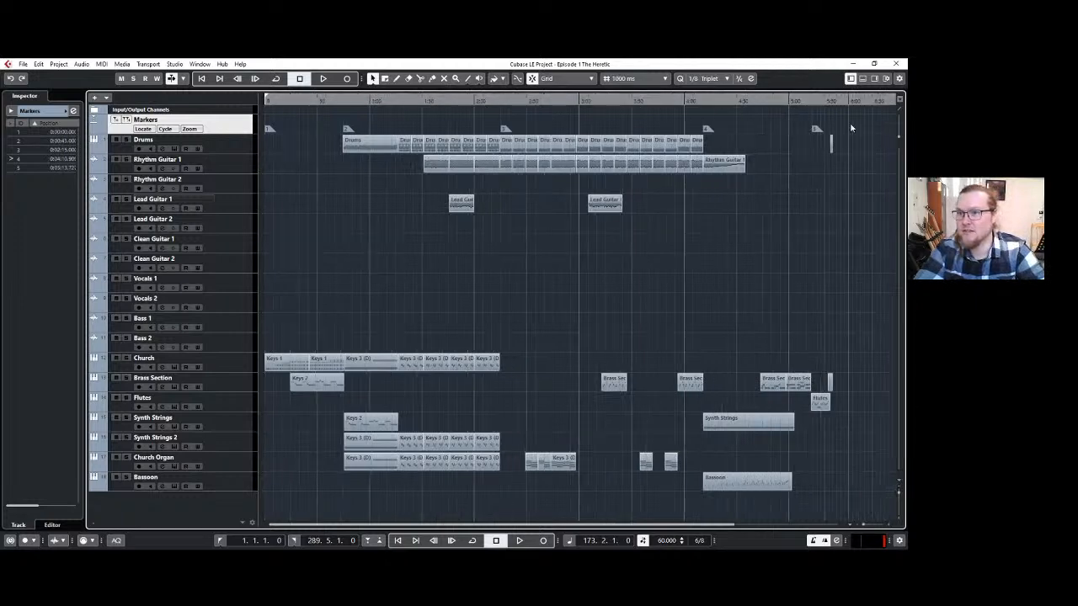
{"action": "scroll", "coordinate": [833, 126], "scroll_direction": "up", "scroll_amount": 5}
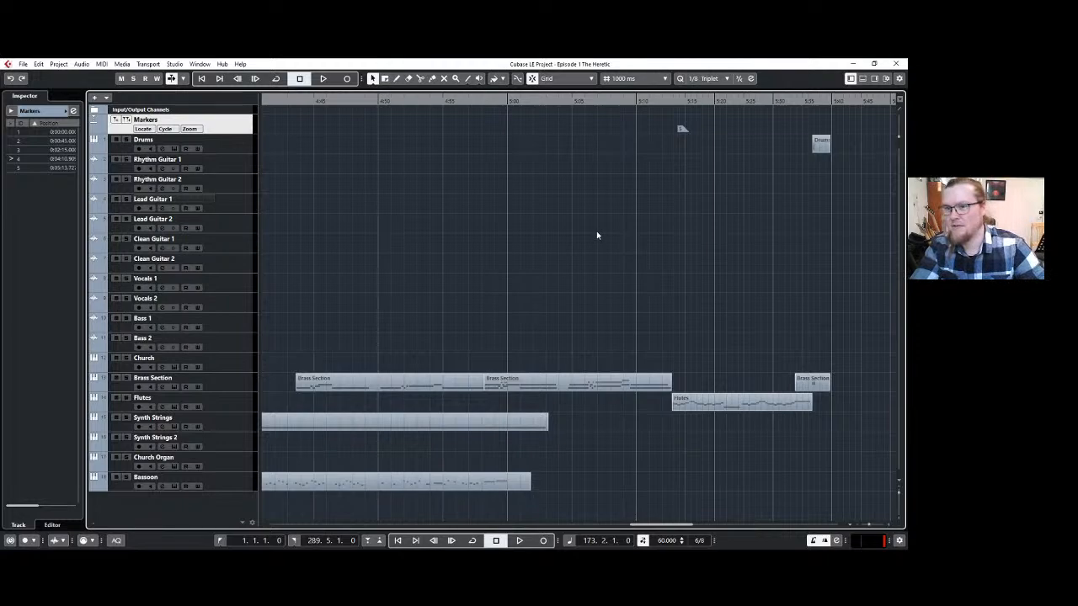
{"action": "scroll", "coordinate": [464, 248], "scroll_direction": "down", "scroll_amount": 3}
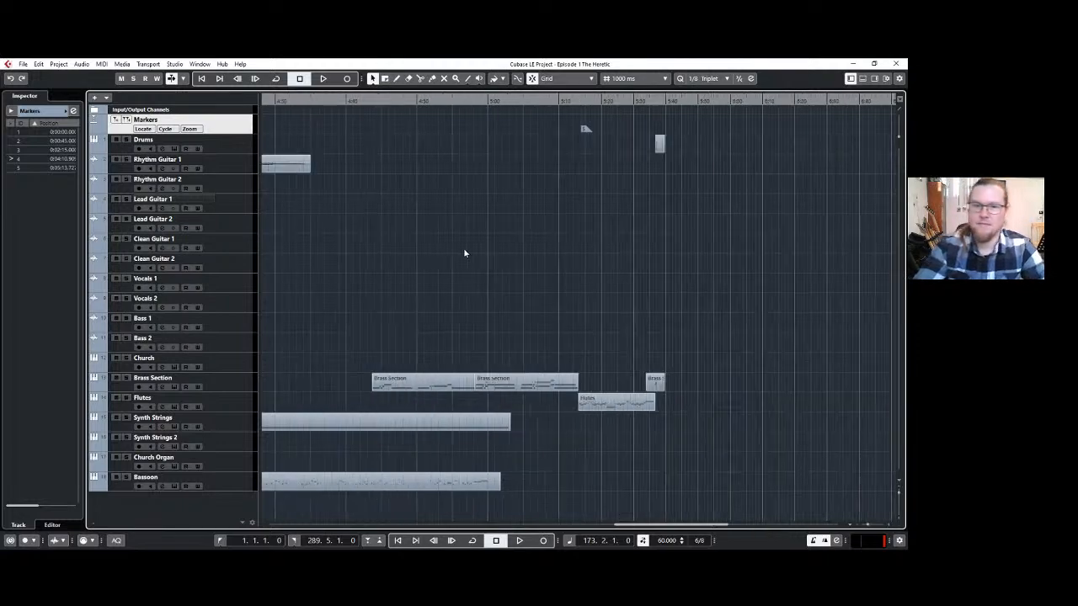
{"action": "right_click", "coordinate": [410, 100]}
{"action": "left_click", "coordinate": [418, 110]}
{"action": "scroll", "coordinate": [362, 224], "scroll_direction": "left", "scroll_amount": 15}
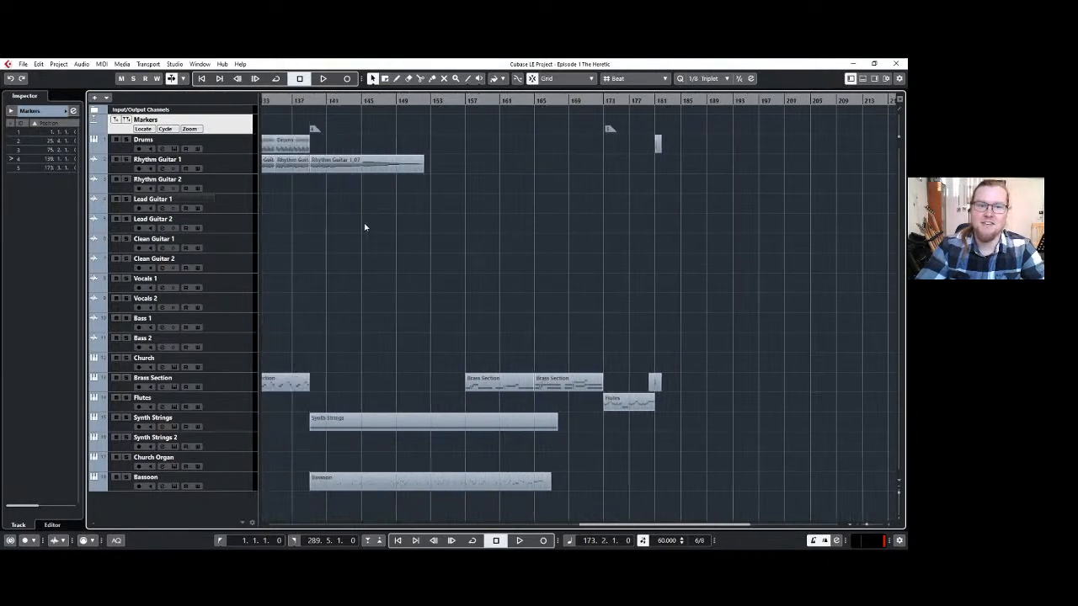
{"action": "scroll", "coordinate": [361, 224], "scroll_direction": "left", "scroll_amount": 8}
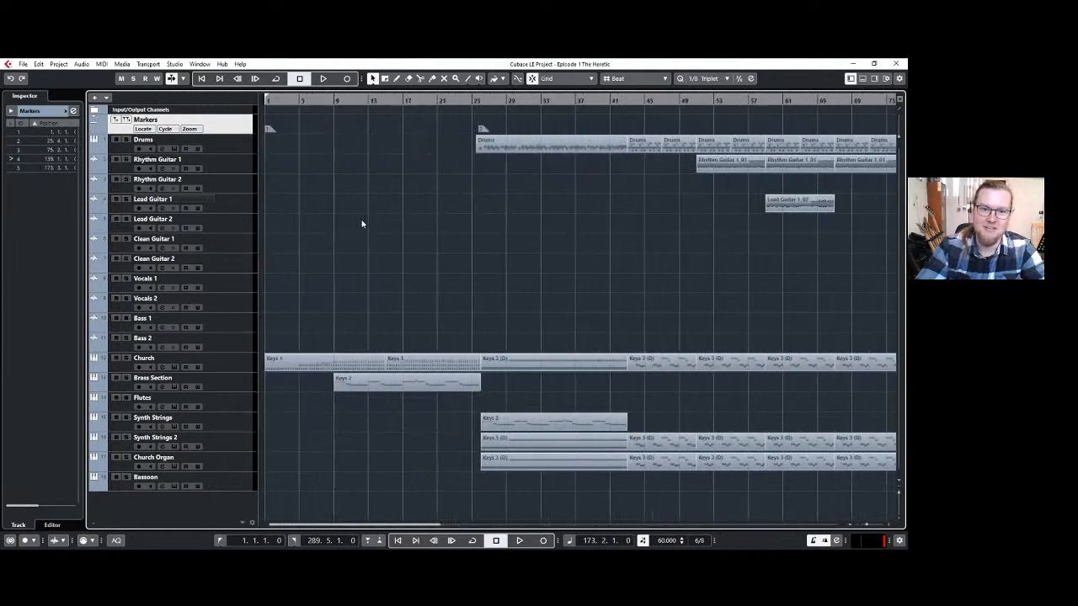
{"action": "scroll", "coordinate": [363, 224], "scroll_direction": "down", "scroll_amount": 5}
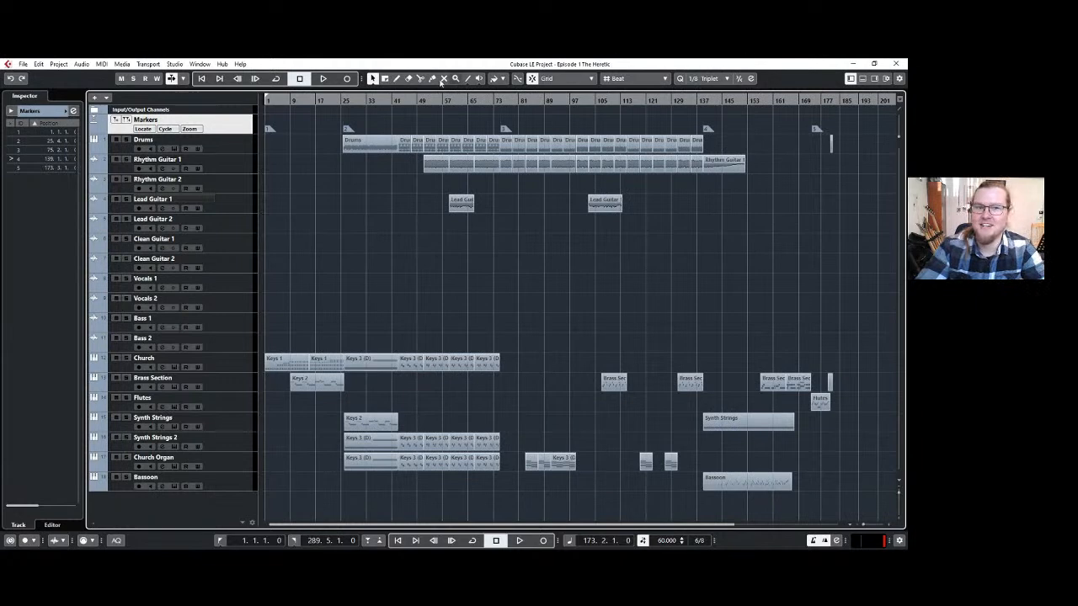
Select the Drums track and play the whole arrangement from bar 1.
{"action": "left_click", "coordinate": [236, 147]}
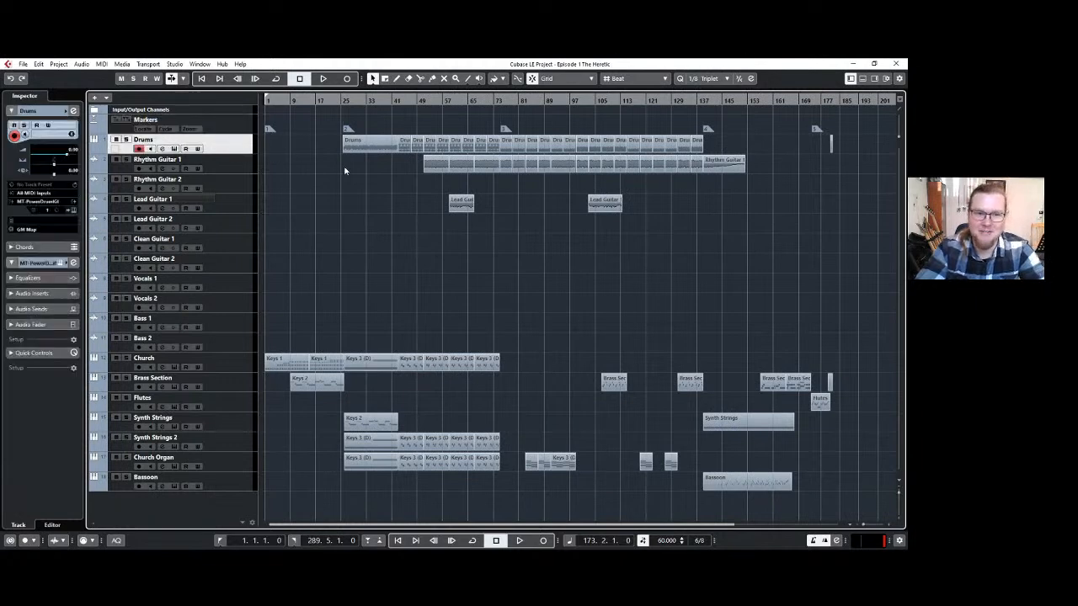
{"action": "left_click", "coordinate": [268, 100]}
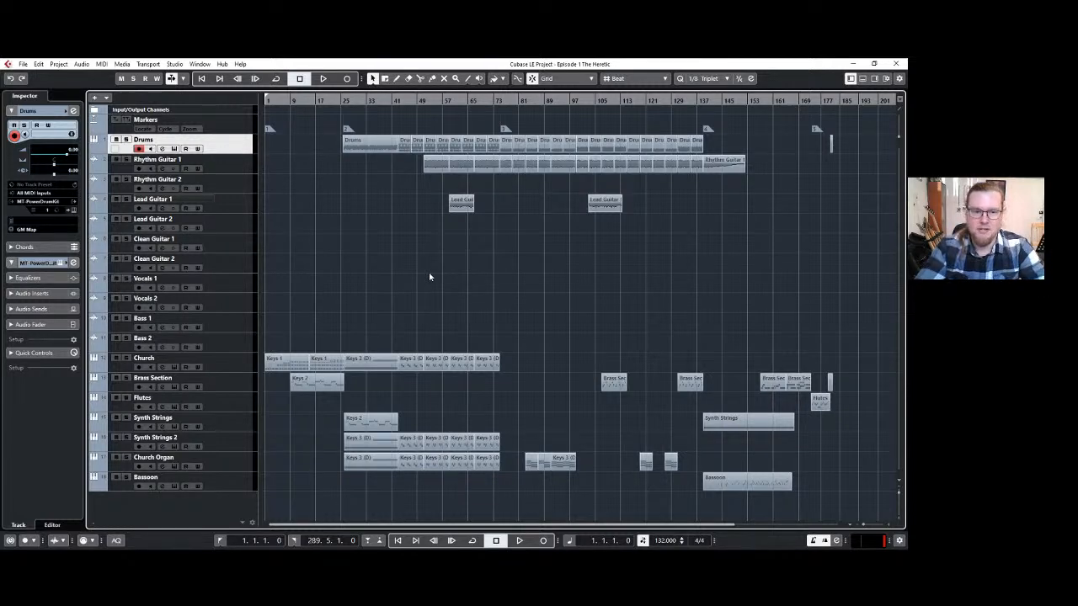
{"action": "key", "text": "space"}
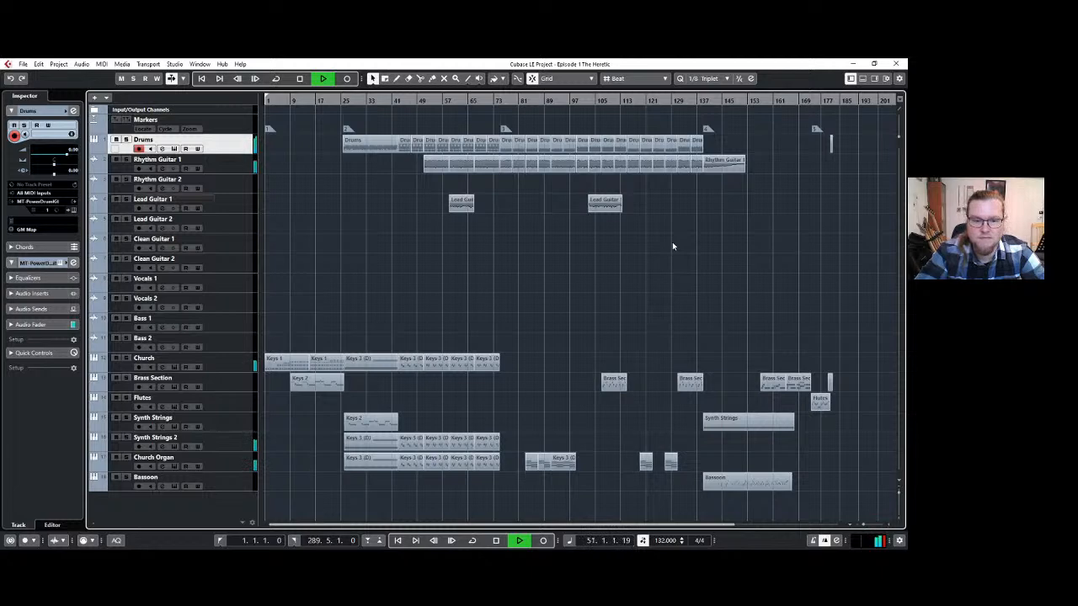
Delete the four short Keys 3 parts following the long one on the Church track, keeping the long part.
{"action": "left_click", "coordinate": [241, 367]}
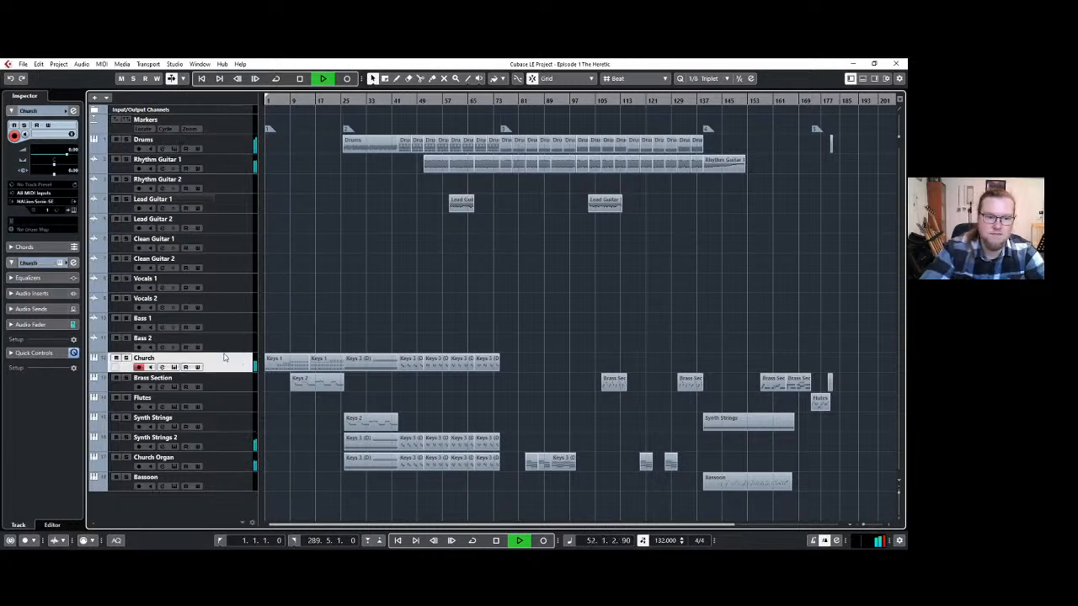
{"action": "left_click", "coordinate": [72, 211]}
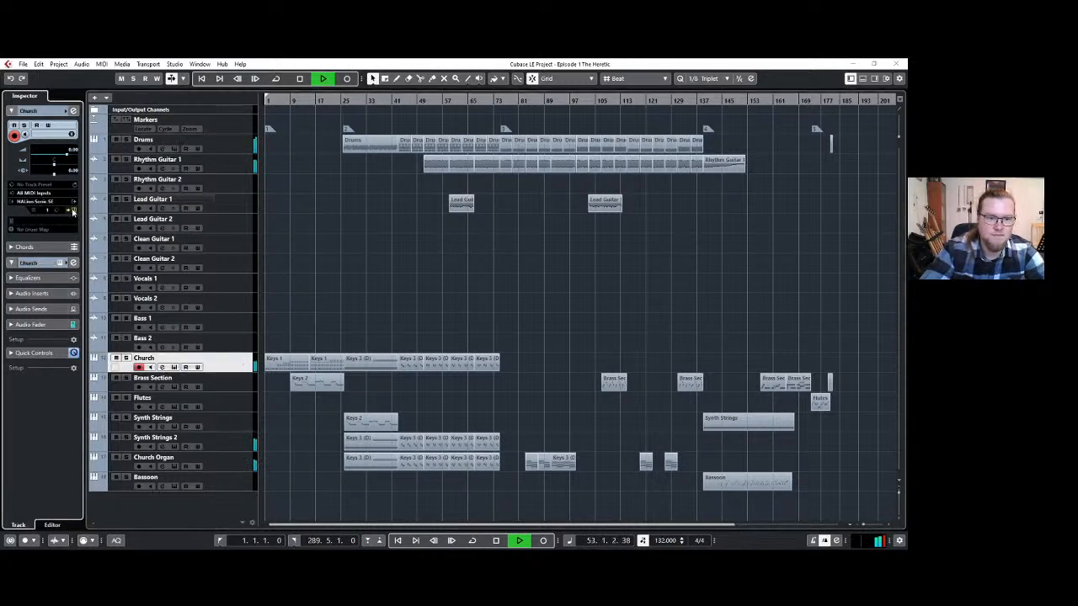
{"action": "left_click", "coordinate": [599, 177]}
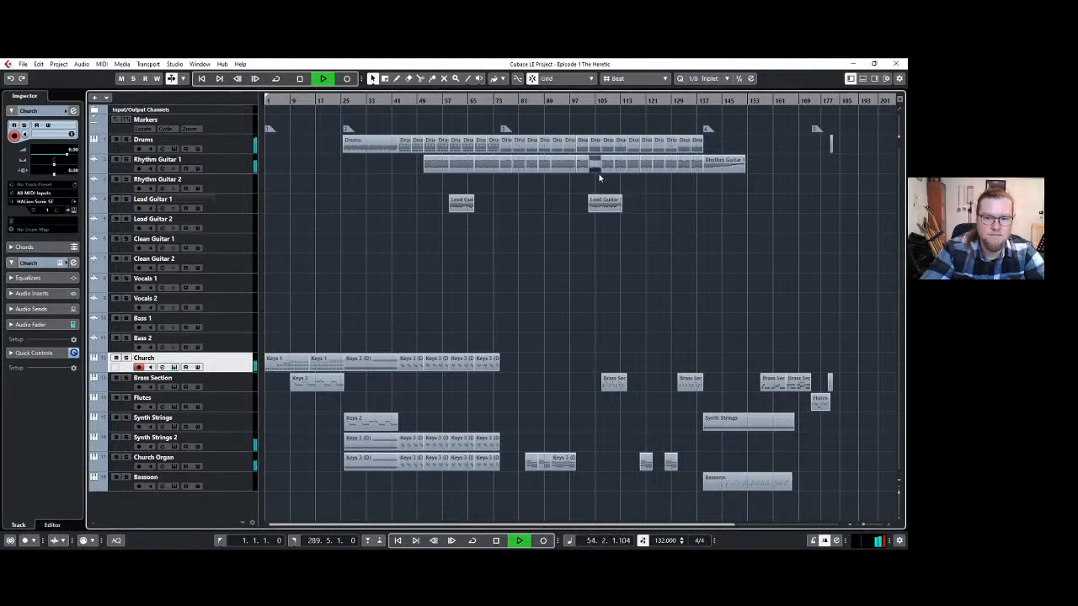
{"action": "left_click", "coordinate": [413, 360]}
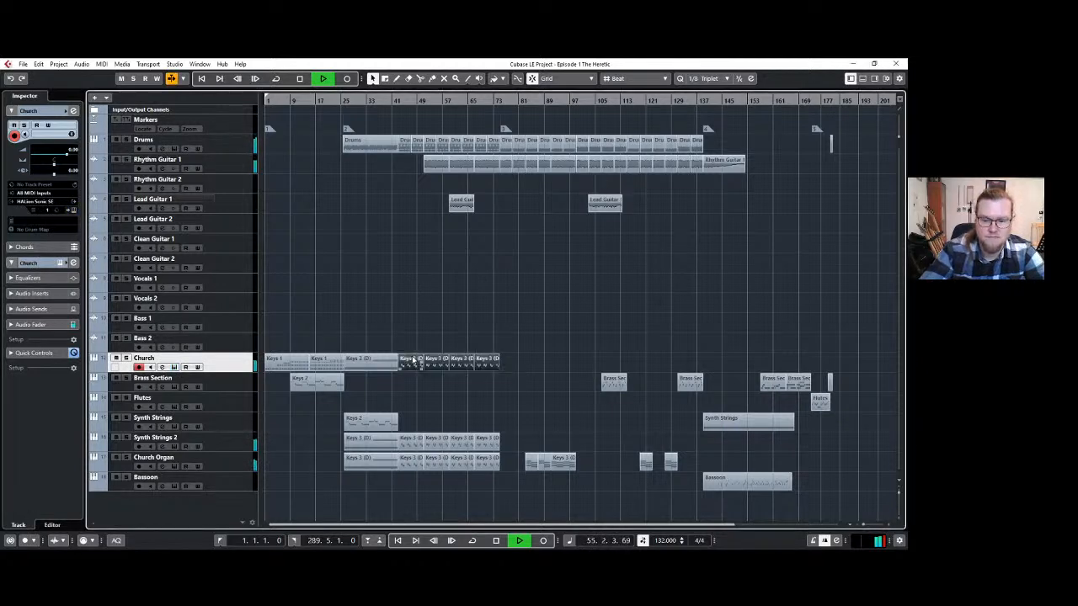
{"action": "key", "text": "Delete"}
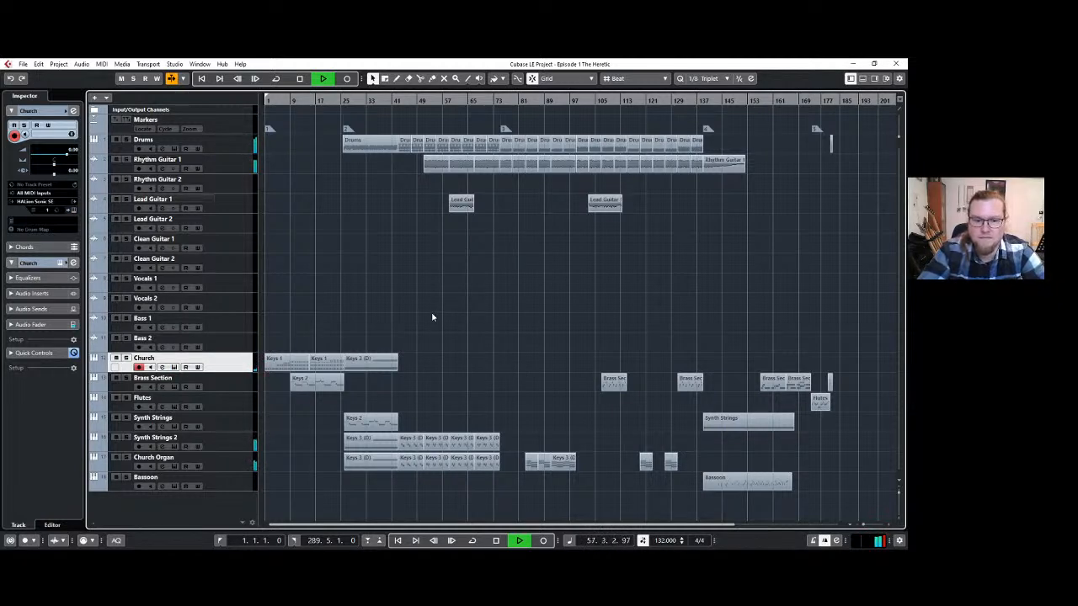
{"action": "left_click", "coordinate": [382, 365]}
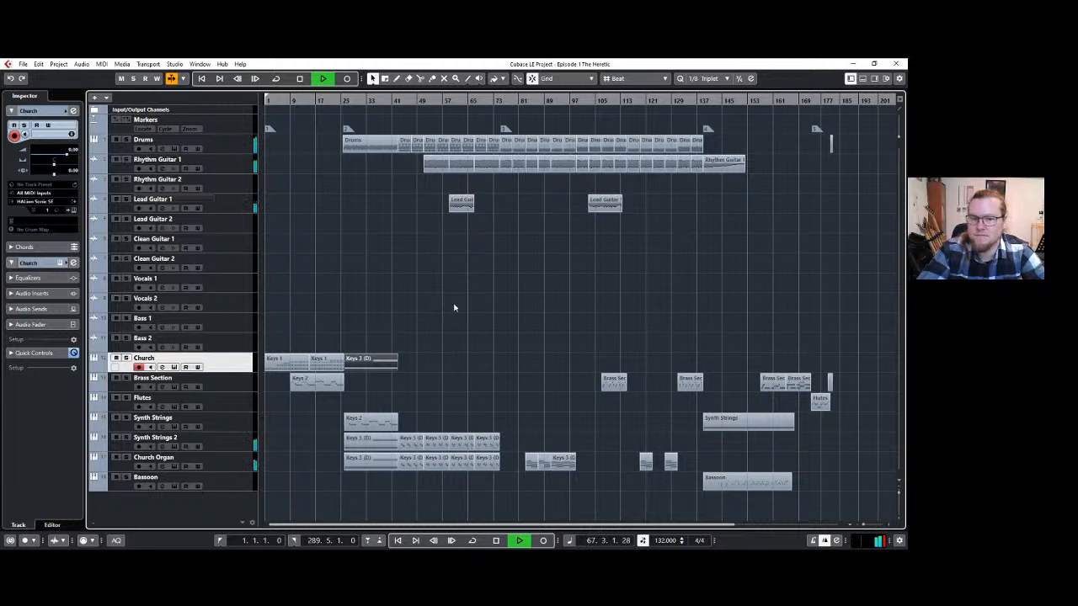
Duplicate the first Lead Guitar 1 event directly behind itself so the lead repeats up to the third marker.
{"action": "left_click", "coordinate": [471, 206]}
{"action": "key", "text": "ctrl+d"}
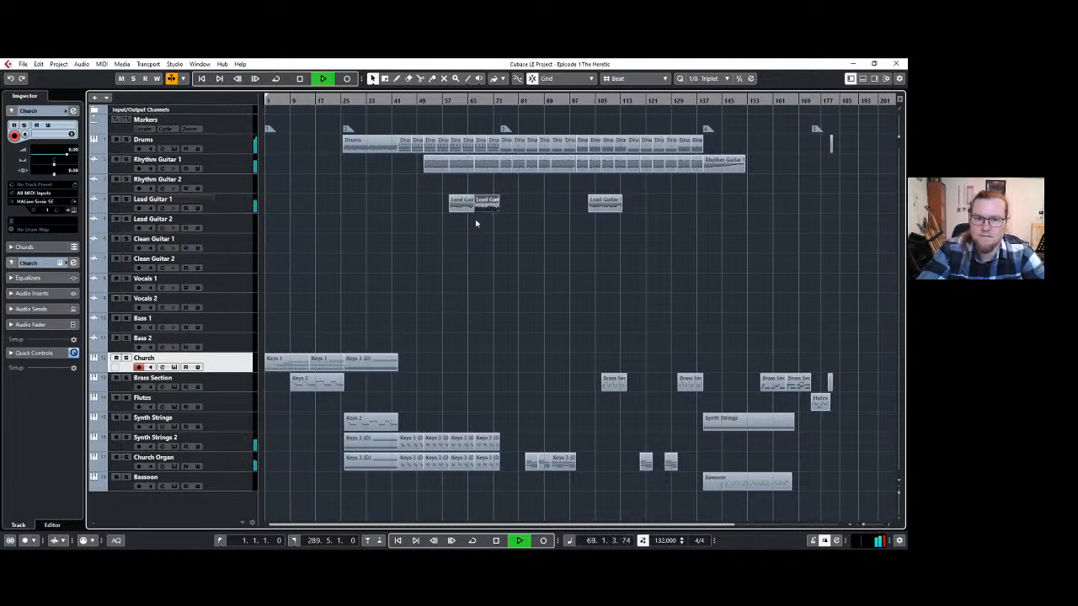
{"action": "left_click", "coordinate": [469, 266]}
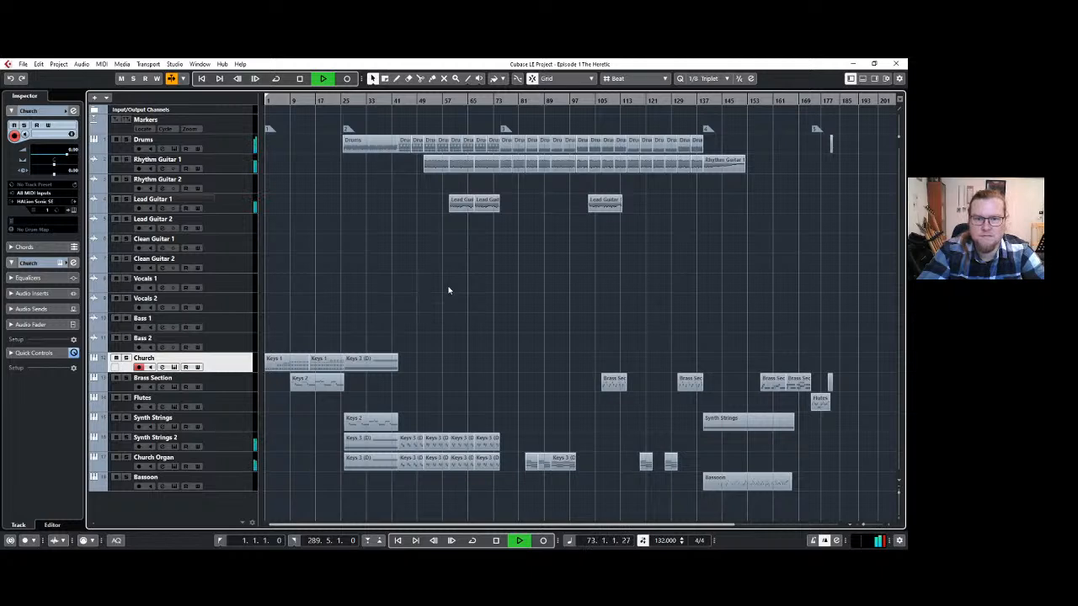
Copy the Drums, Rhythm Guitar 1 and Church Organ parts at bar 127.
{"action": "scroll", "coordinate": [476, 287], "scroll_direction": "up", "scroll_amount": 4}
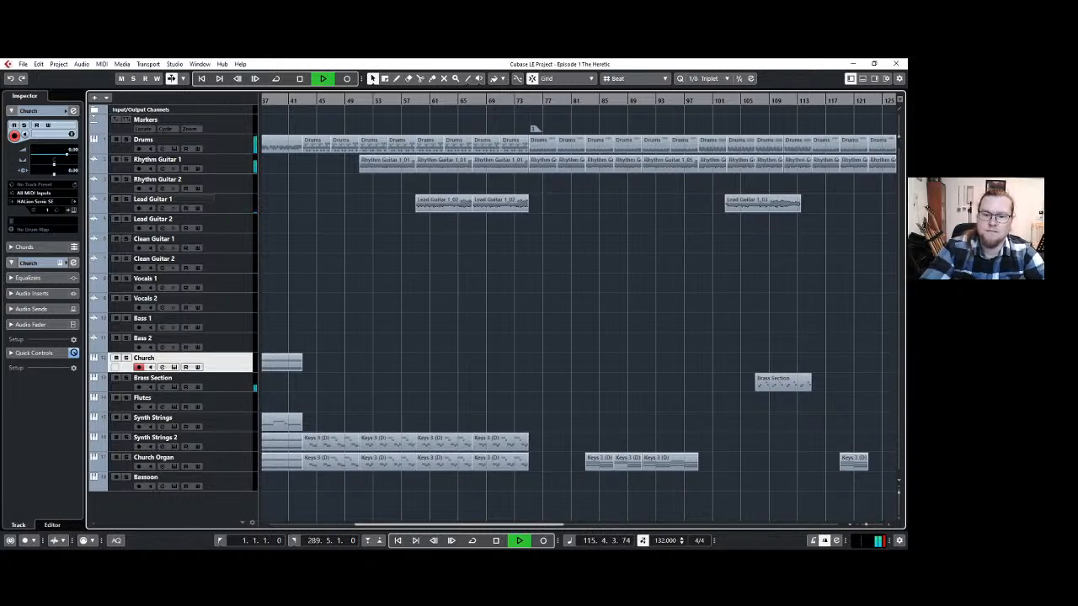
{"action": "left_click_drag", "start_coordinate": [513, 527], "coordinate": [653, 516]}
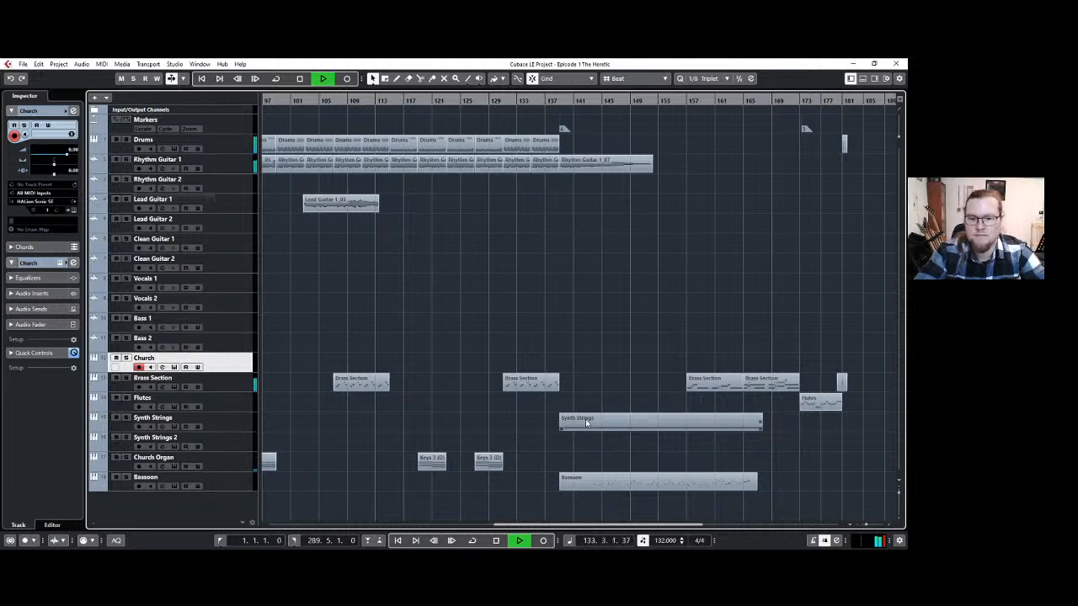
{"action": "scroll", "coordinate": [811, 442], "scroll_direction": "down", "scroll_amount": 2, "text": "ctrl"}
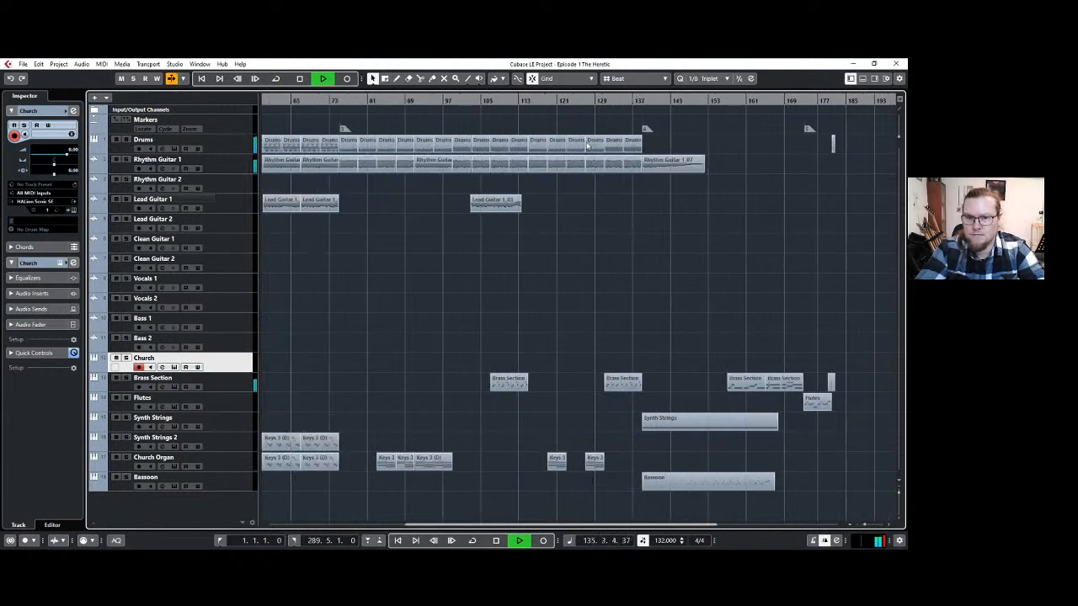
{"action": "left_click", "coordinate": [590, 144]}
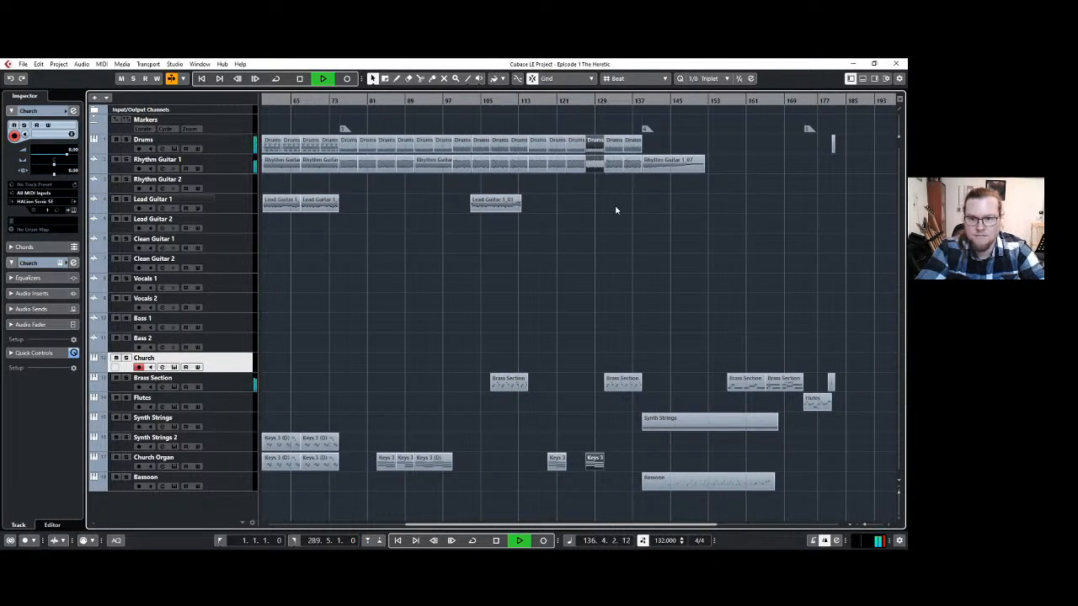
Stop playback and move all parts after the fourth marker, plus the fifth marker, about four bars later, opening a gap from bar 139.
{"action": "left_click", "coordinate": [670, 121]}
{"action": "left_click_drag", "start_coordinate": [879, 491], "coordinate": [880, 494]}
{"action": "key", "text": "space"}
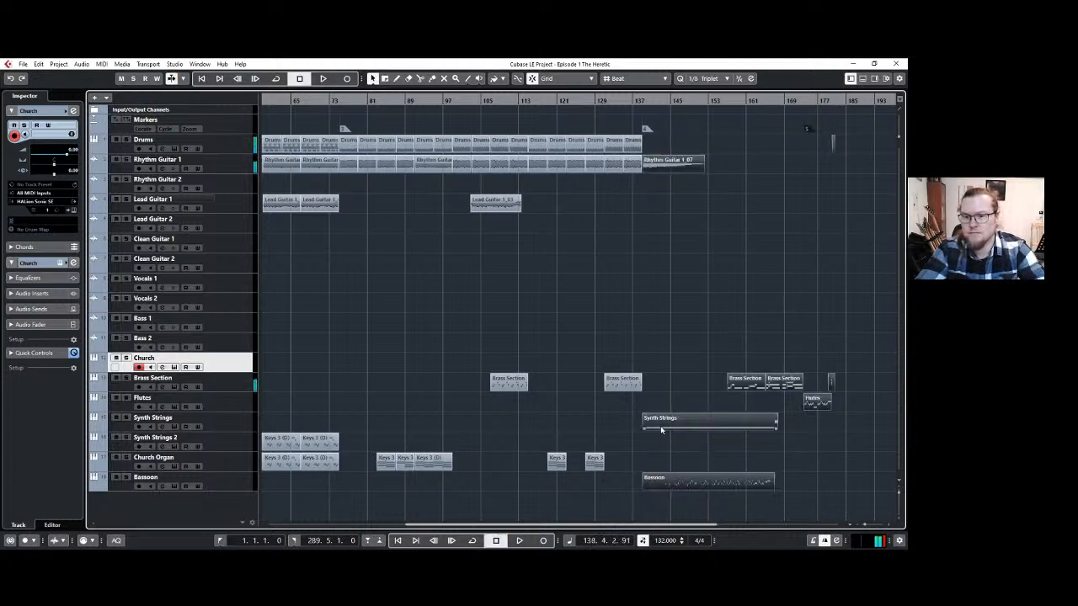
{"action": "key", "text": "Delete"}
{"action": "key", "text": "ctrl+z"}
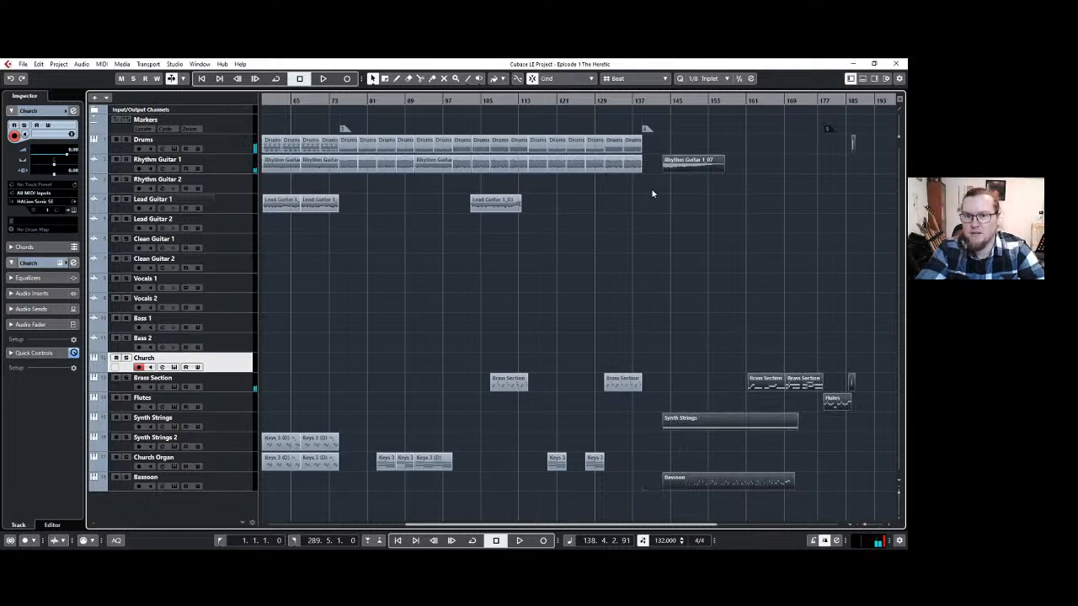
Try to paste the copied parts at bar 139 with the Church track selected, and undo the paste.
{"action": "scroll", "coordinate": [652, 193], "scroll_direction": "up", "scroll_amount": 3}
{"action": "left_click", "coordinate": [620, 100]}
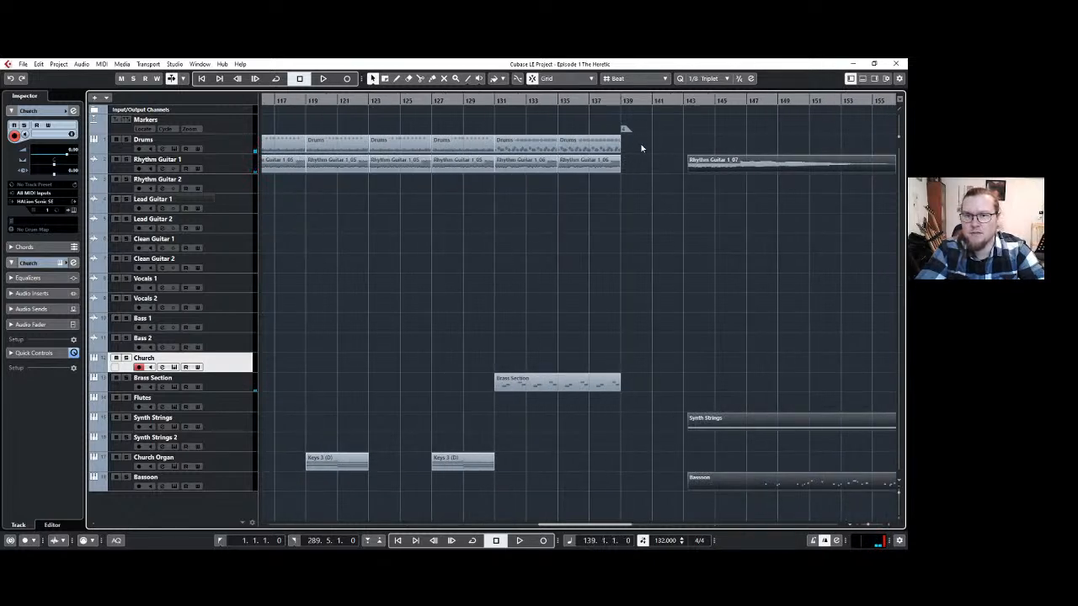
{"action": "key", "text": "ctrl+v"}
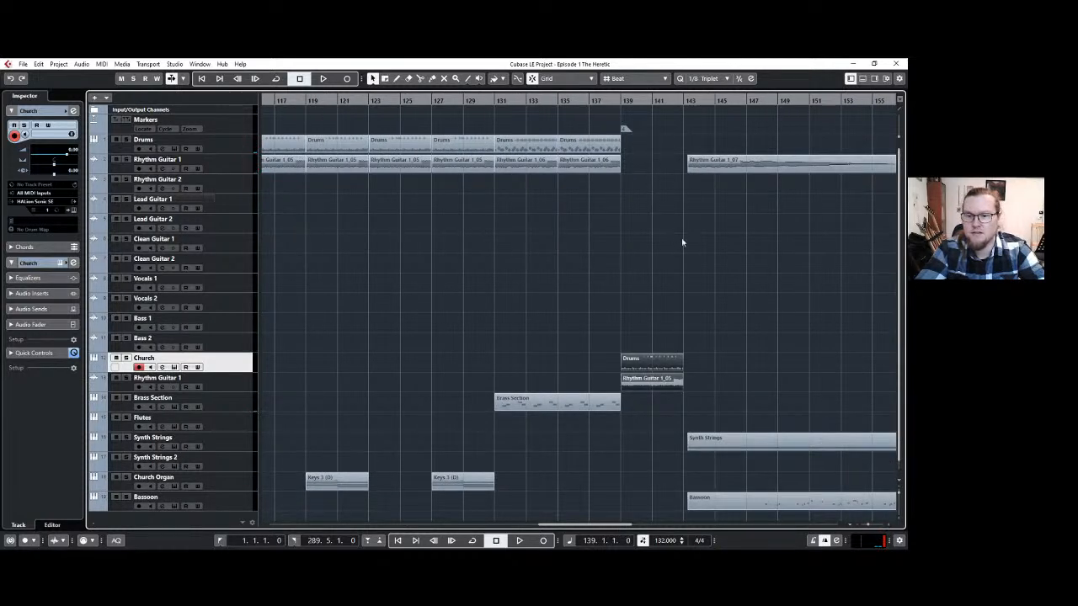
{"action": "scroll", "coordinate": [691, 248], "scroll_direction": "down", "scroll_amount": 2}
{"action": "key", "text": "space"}
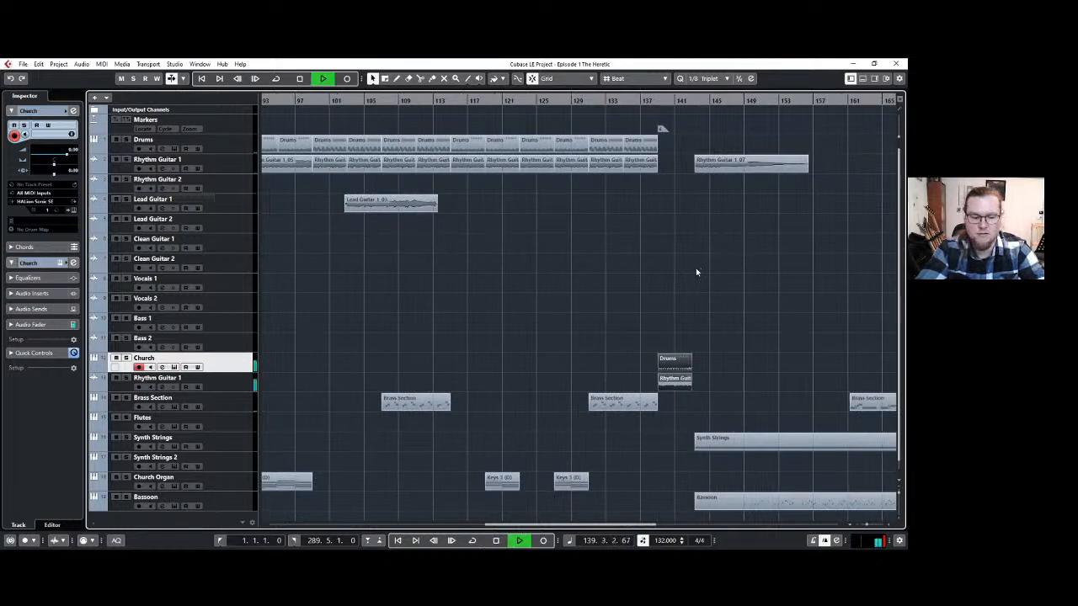
{"action": "key", "text": "ctrl+z"}
{"action": "key", "text": "space"}
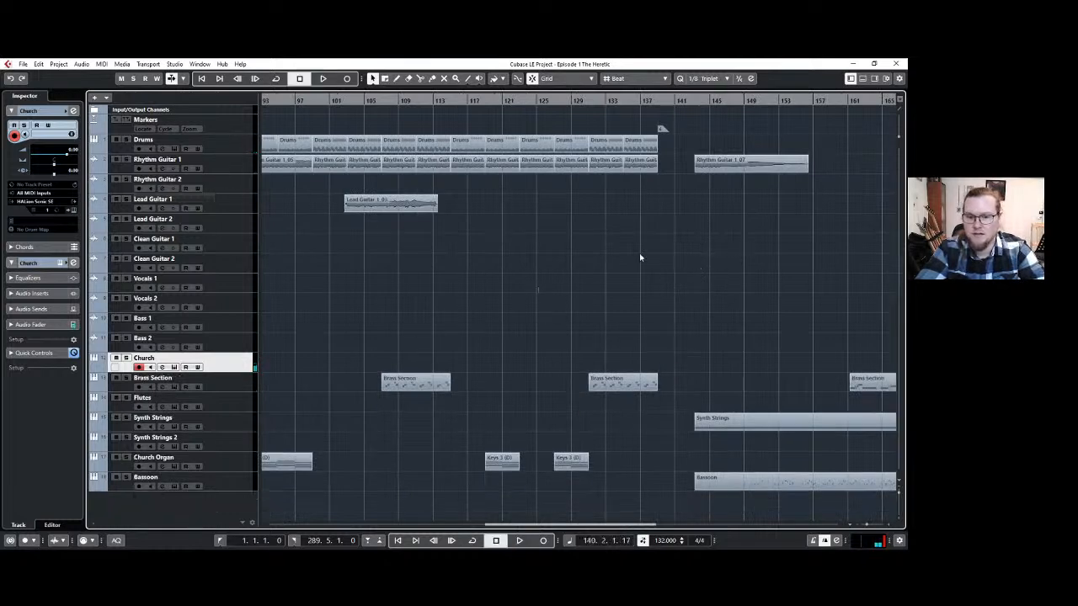
Paste the copied drum, rhythm guitar and organ parts at bar 139 with the Drums track selected, and play them back.
{"action": "left_click", "coordinate": [659, 102]}
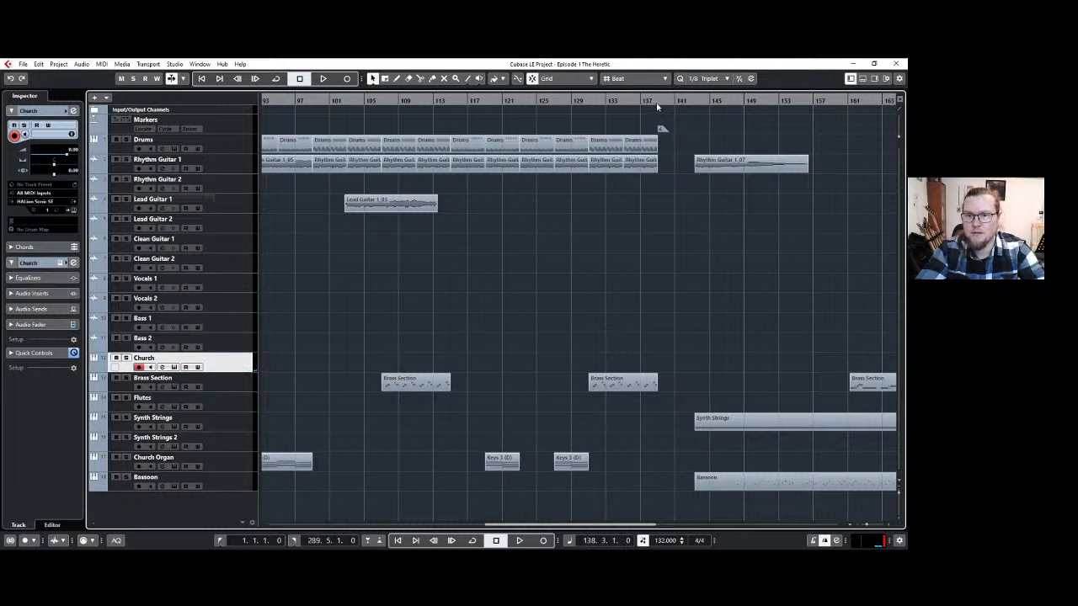
{"action": "left_click", "coordinate": [217, 150]}
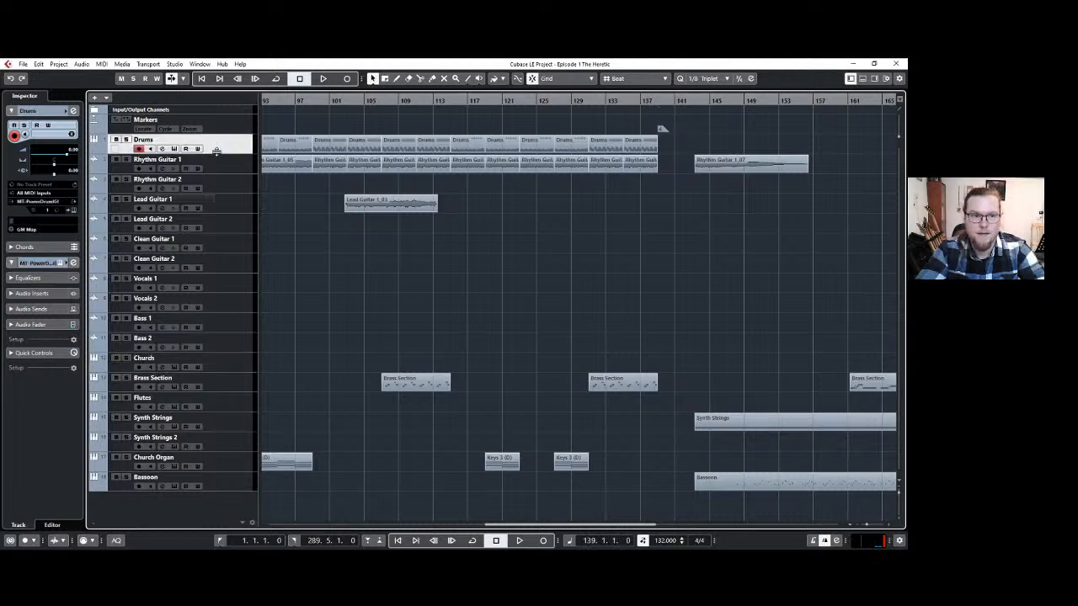
{"action": "key", "text": "ctrl+v"}
{"action": "key", "text": "space"}
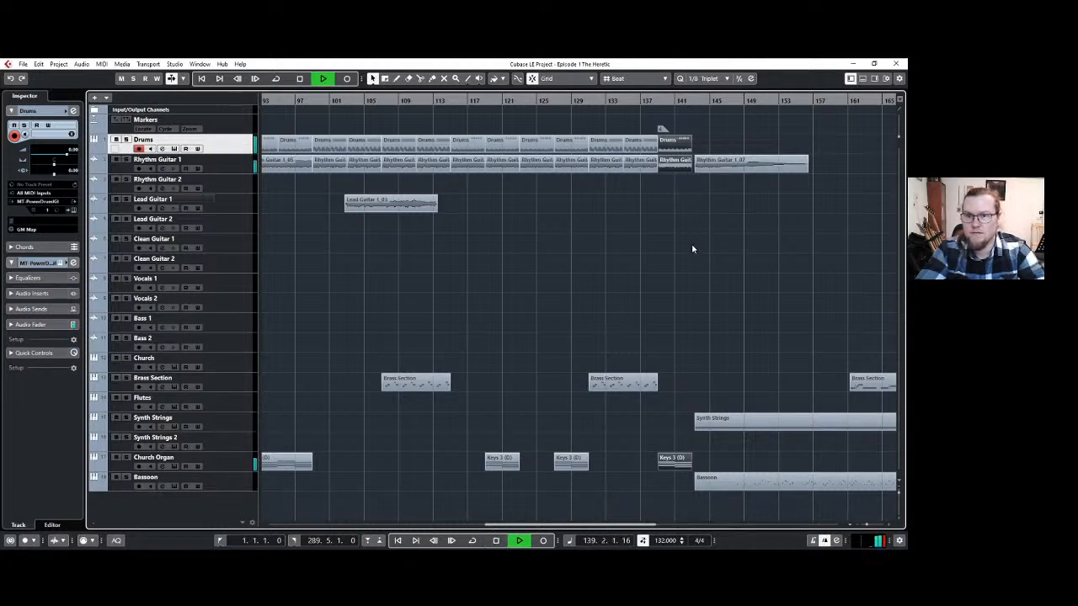
{"action": "scroll", "coordinate": [700, 252], "scroll_direction": "up", "scroll_amount": 3}
{"action": "scroll", "coordinate": [700, 252], "scroll_direction": "down", "scroll_amount": 3}
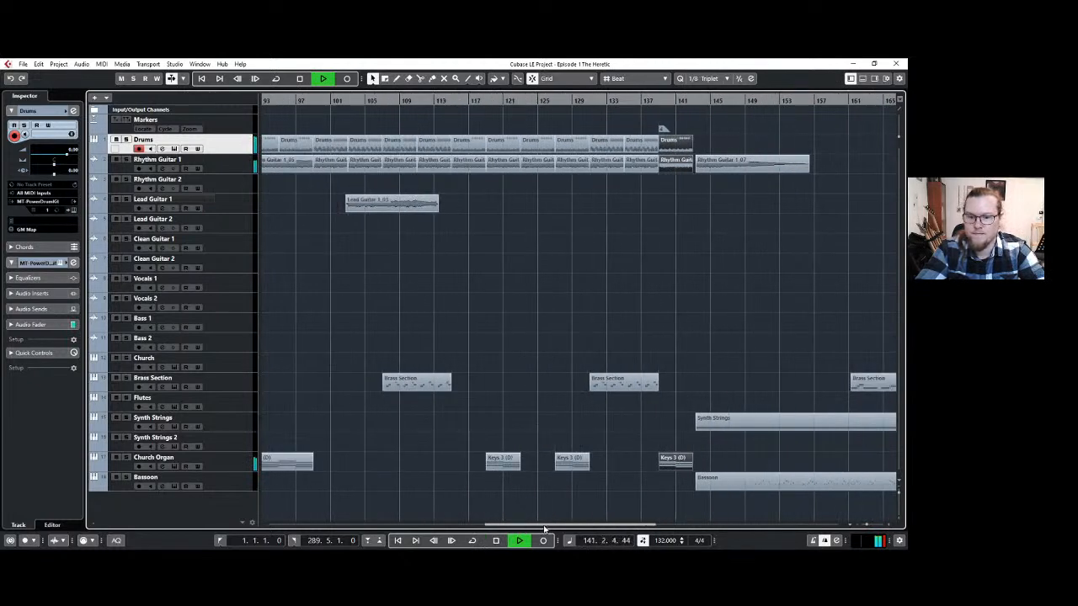
Shift the final Rhythm Guitar 1 event slightly earlier to meet the pasted part, and play back the transition.
{"action": "left_click_drag", "start_coordinate": [543, 525], "coordinate": [632, 524]}
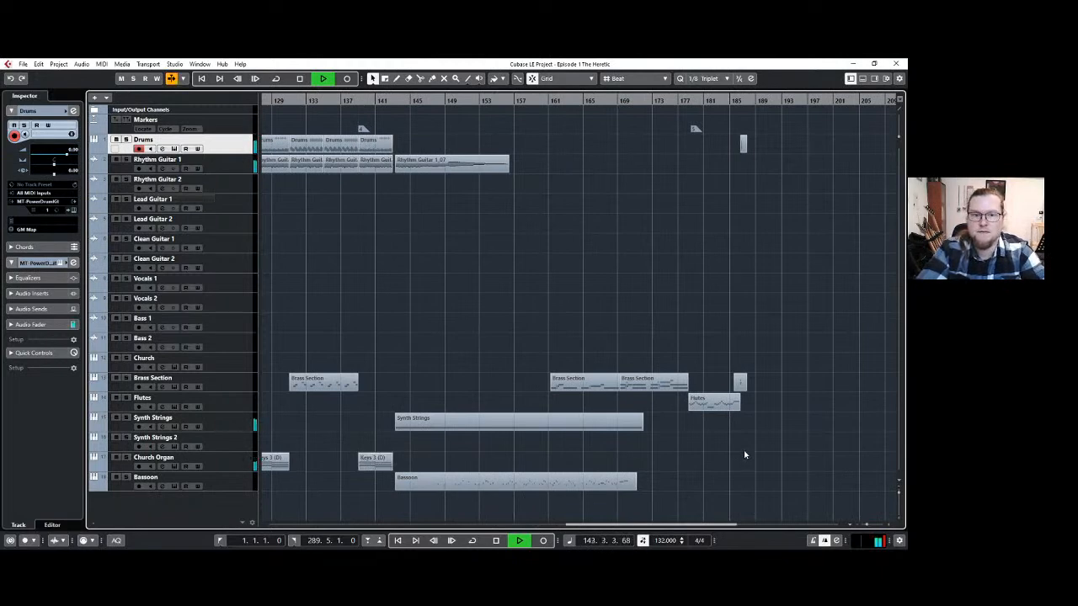
{"action": "key", "text": "space"}
{"action": "left_click_drag", "start_coordinate": [429, 167], "coordinate": [426, 168]}
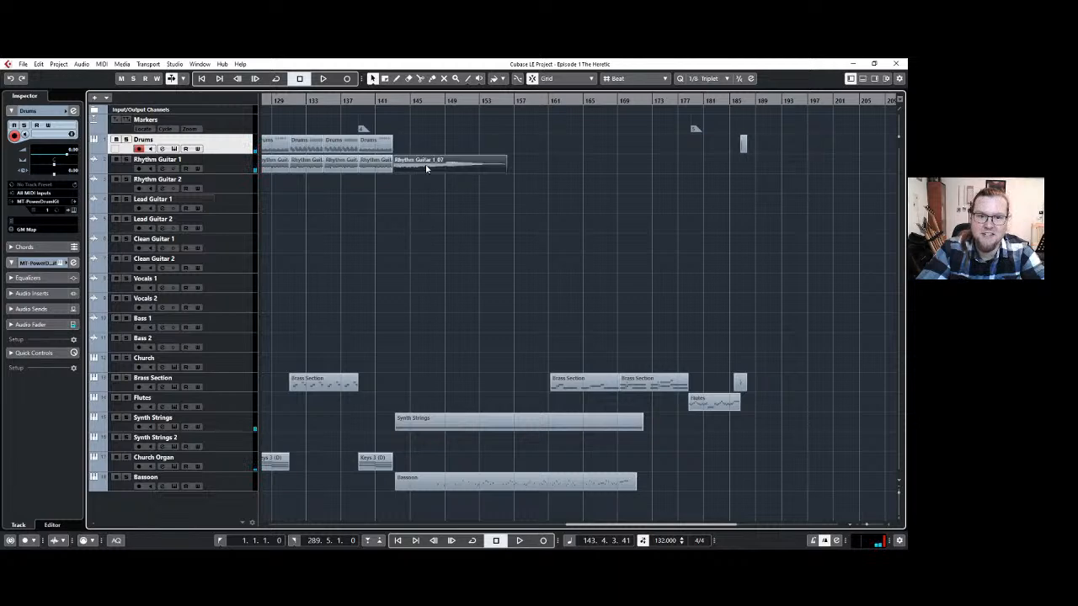
{"action": "left_click", "coordinate": [374, 100]}
{"action": "key", "text": "space"}
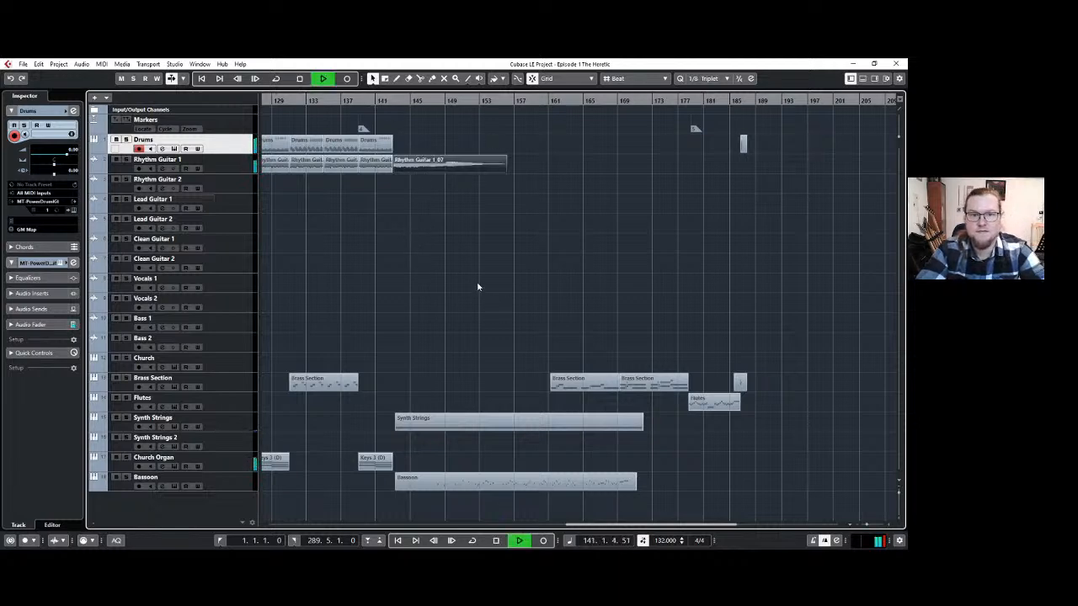
{"action": "scroll", "coordinate": [476, 285], "scroll_direction": "down", "scroll_amount": 2}
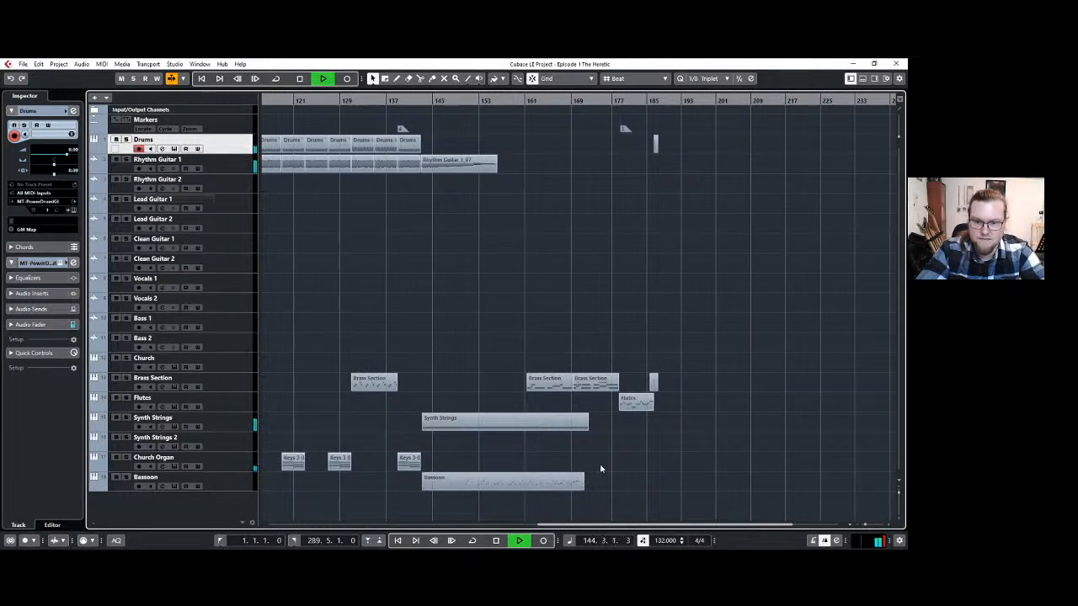
Shift the selected parts after the transition slightly earlier to start at bar 143, and align the fourth and fifth markers with bars 143 and 178.
{"action": "scroll", "coordinate": [627, 463], "scroll_direction": "down", "scroll_amount": 2}
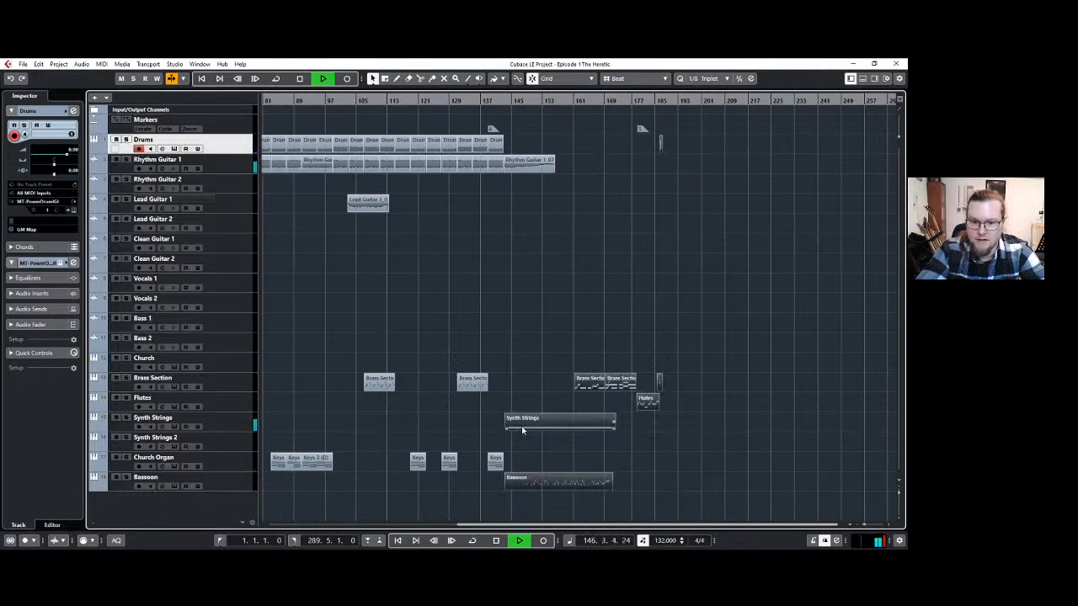
{"action": "scroll", "coordinate": [507, 414], "scroll_direction": "up", "scroll_amount": 3}
{"action": "scroll", "coordinate": [507, 414], "scroll_direction": "up", "scroll_amount": 4}
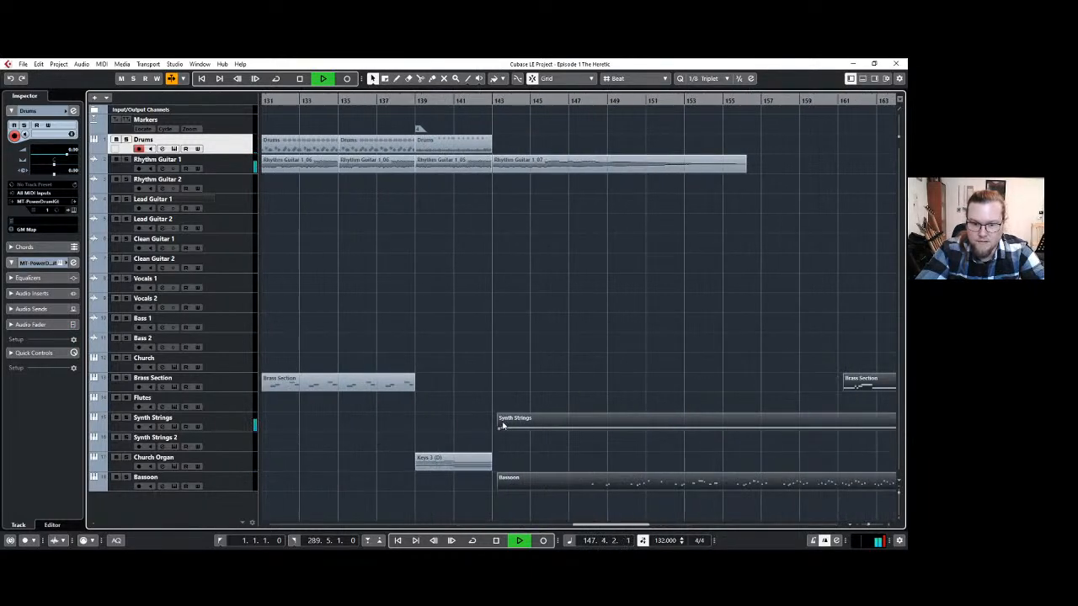
{"action": "scroll", "coordinate": [505, 396], "scroll_direction": "down", "scroll_amount": 4}
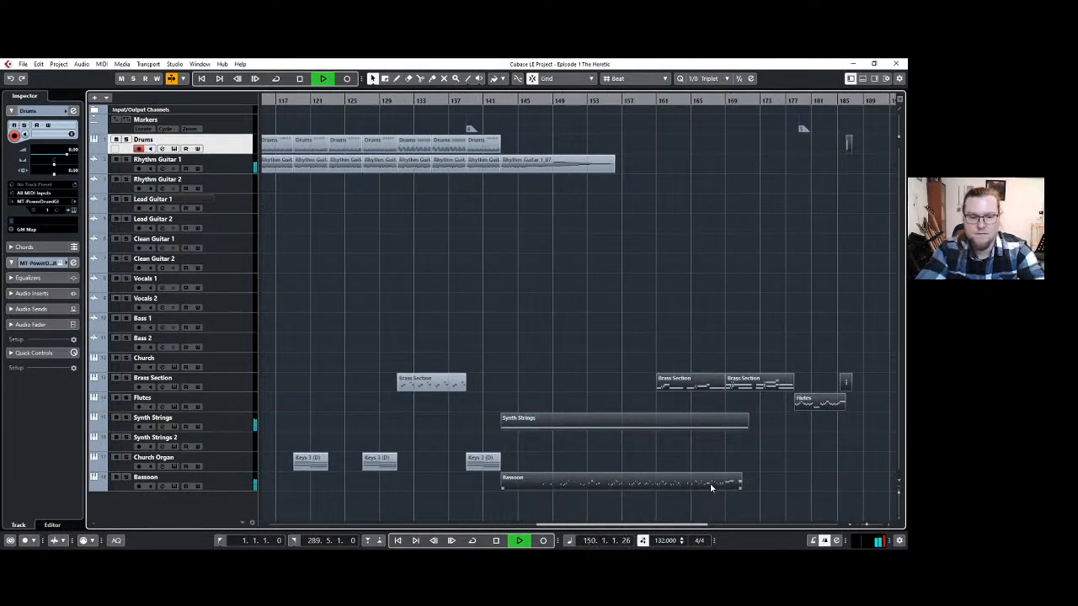
{"action": "left_click", "coordinate": [626, 353]}
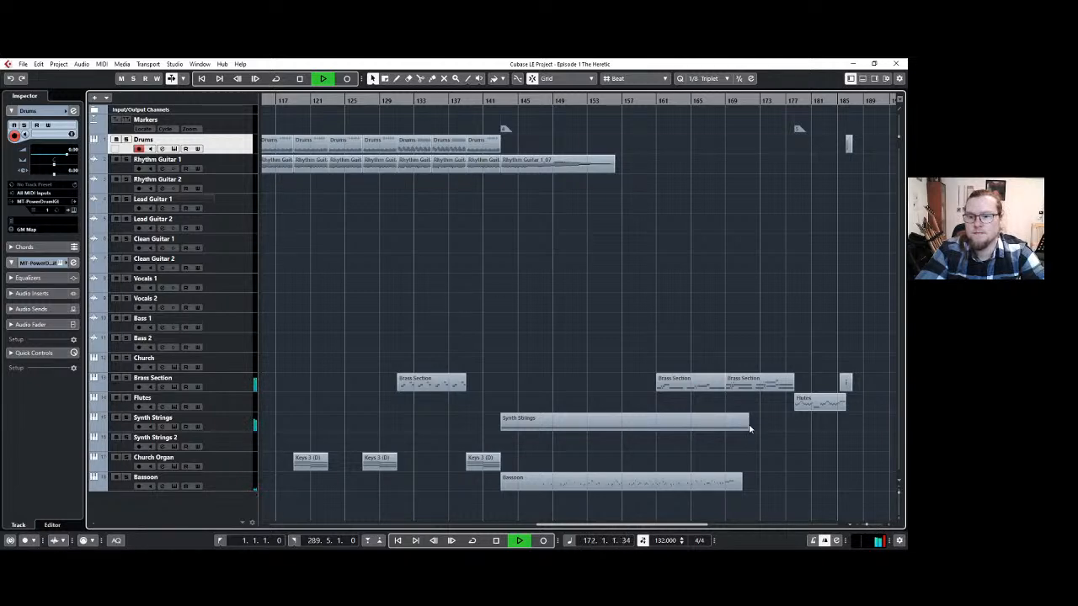
Extend the Synth Strings part and its sustained C5 note to about bar 178 in the Key Editor, and close the editor.
{"action": "double_click", "coordinate": [712, 428]}
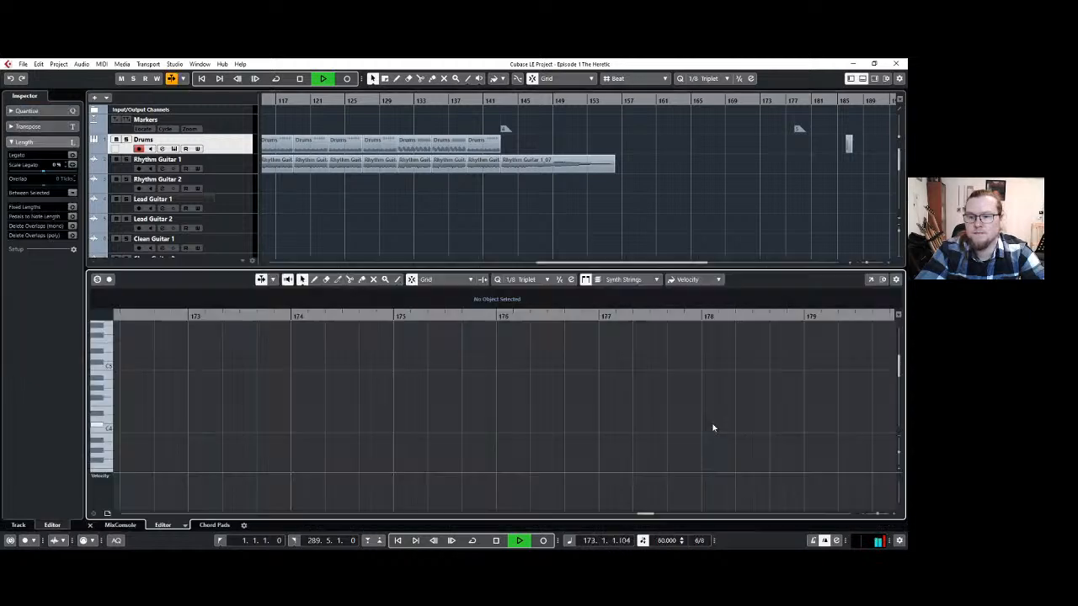
{"action": "scroll", "coordinate": [644, 411], "scroll_direction": "down", "scroll_amount": 6}
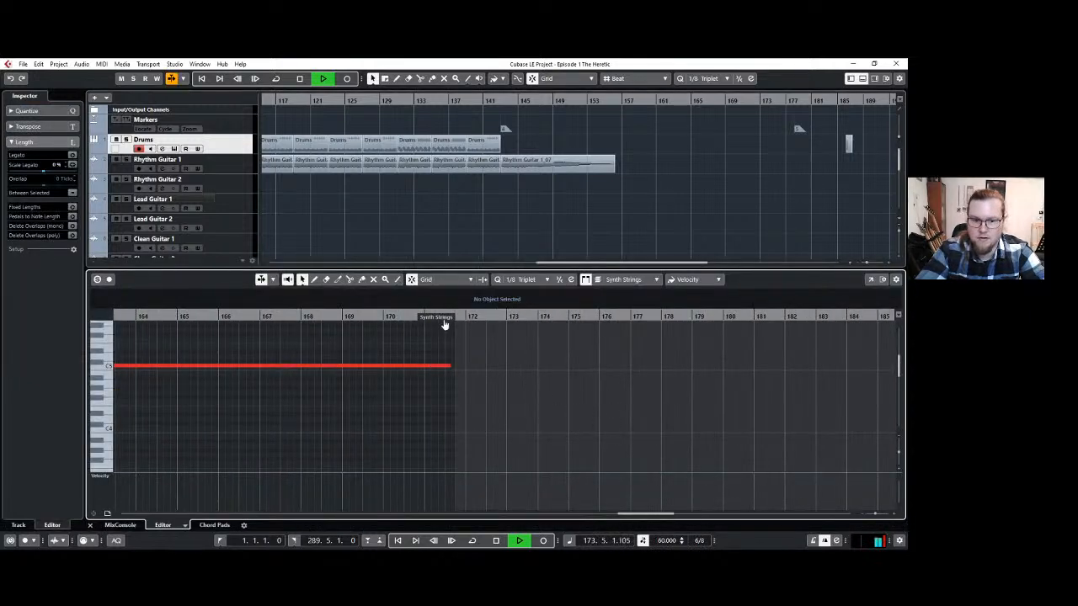
{"action": "left_click_drag", "start_coordinate": [444, 325], "coordinate": [804, 325]}
{"action": "left_click_drag", "start_coordinate": [449, 365], "coordinate": [788, 367]}
{"action": "scroll", "coordinate": [786, 359], "scroll_direction": "down", "scroll_amount": 3}
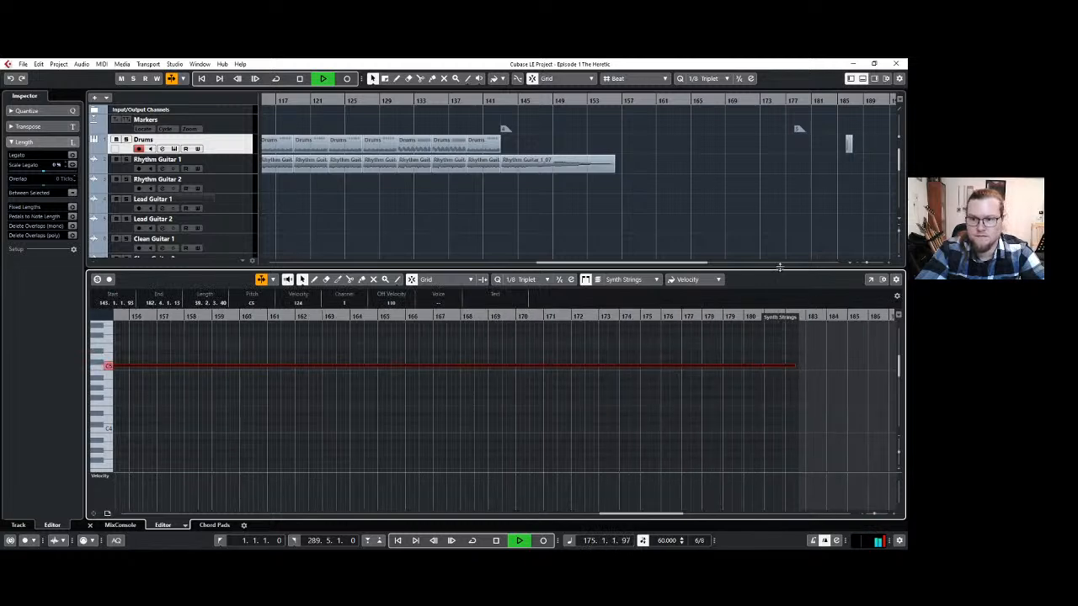
{"action": "scroll", "coordinate": [760, 211], "scroll_direction": "down", "scroll_amount": 6}
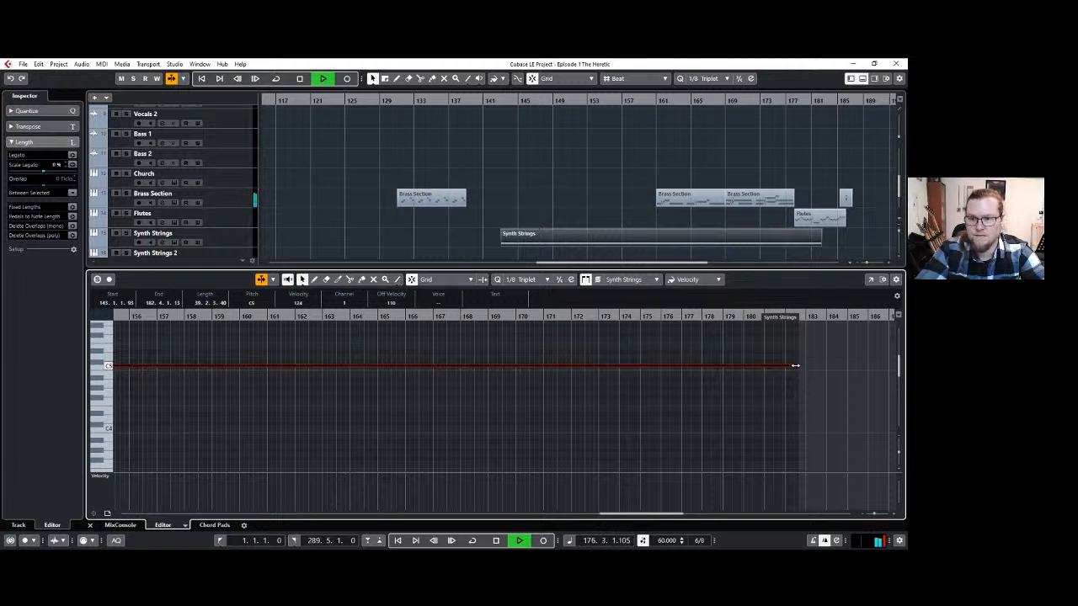
{"action": "left_click_drag", "start_coordinate": [795, 365], "coordinate": [707, 364]}
{"action": "left_click_drag", "start_coordinate": [788, 320], "coordinate": [693, 329]}
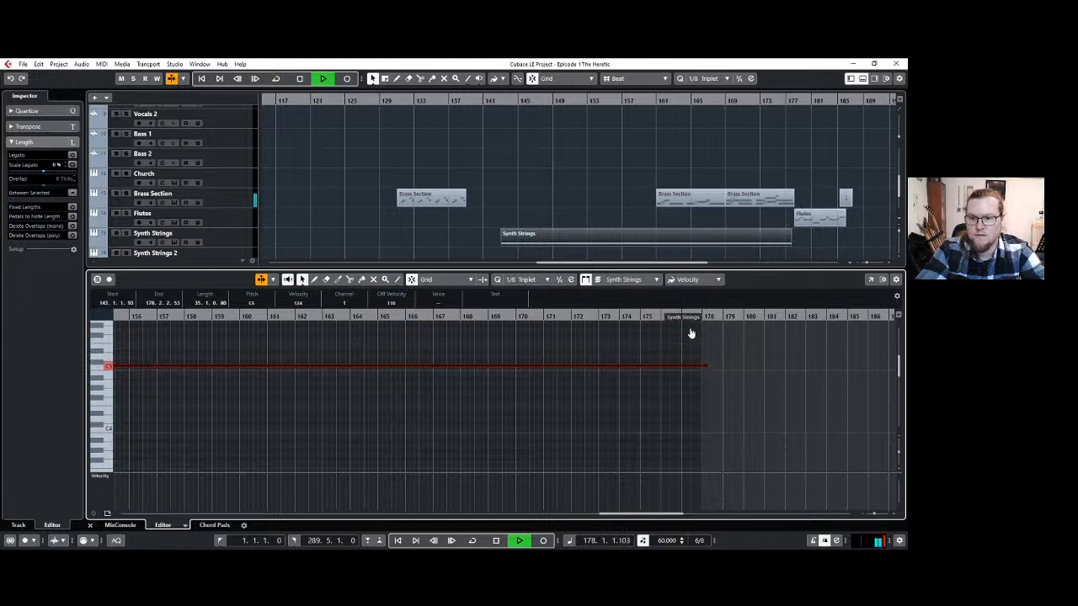
{"action": "left_click", "coordinate": [862, 79]}
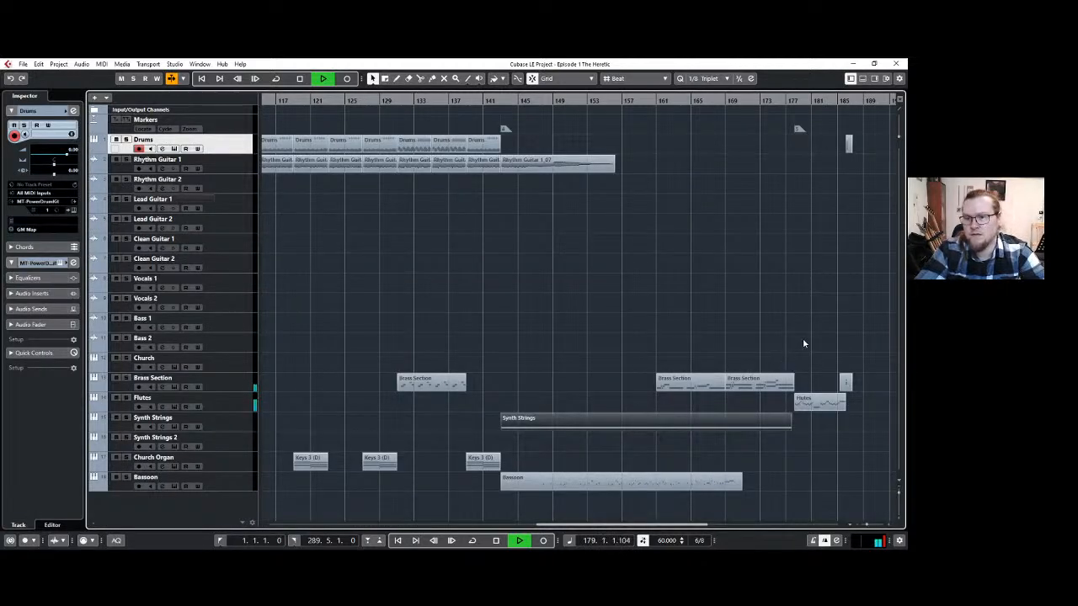
Listen to the closing flute and brass section through the final drum hit around bar 187, and stop playback.
{"action": "scroll", "coordinate": [812, 340], "scroll_direction": "up", "scroll_amount": 5}
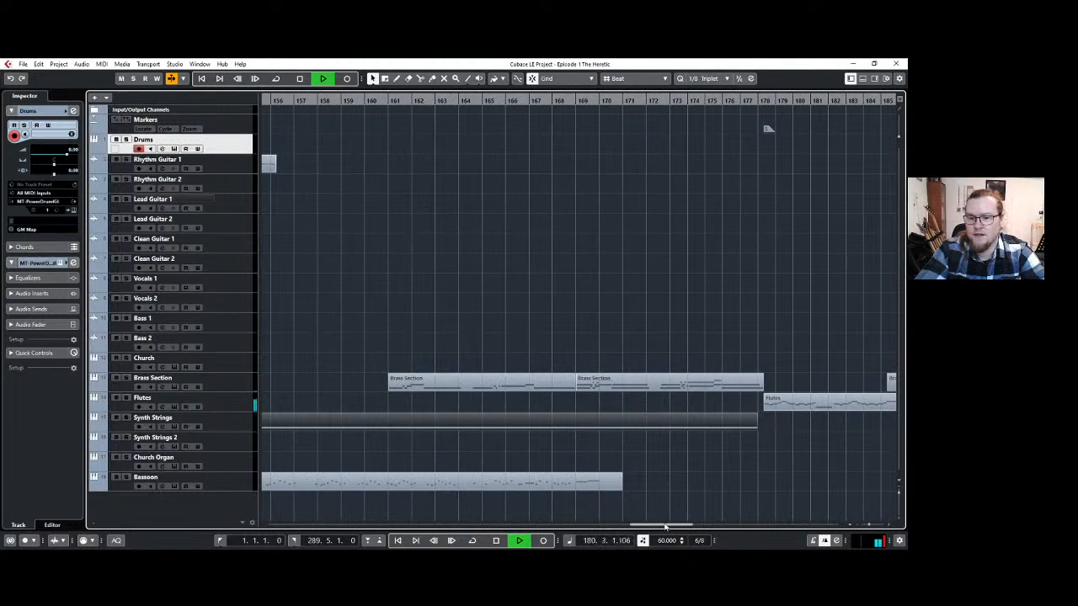
{"action": "left_click_drag", "start_coordinate": [666, 525], "coordinate": [692, 525]}
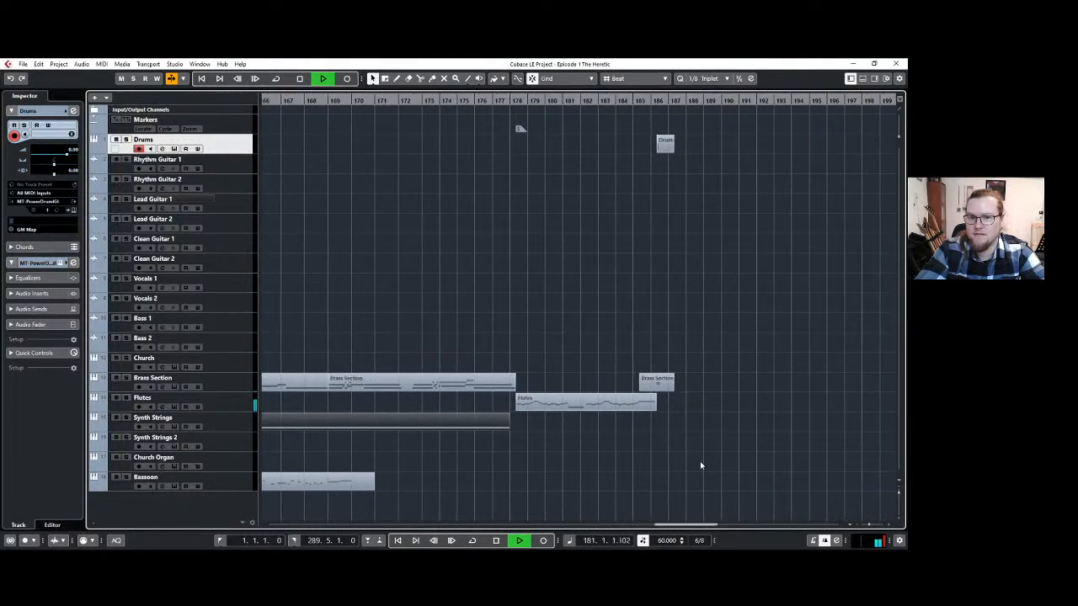
{"action": "left_click", "coordinate": [700, 465]}
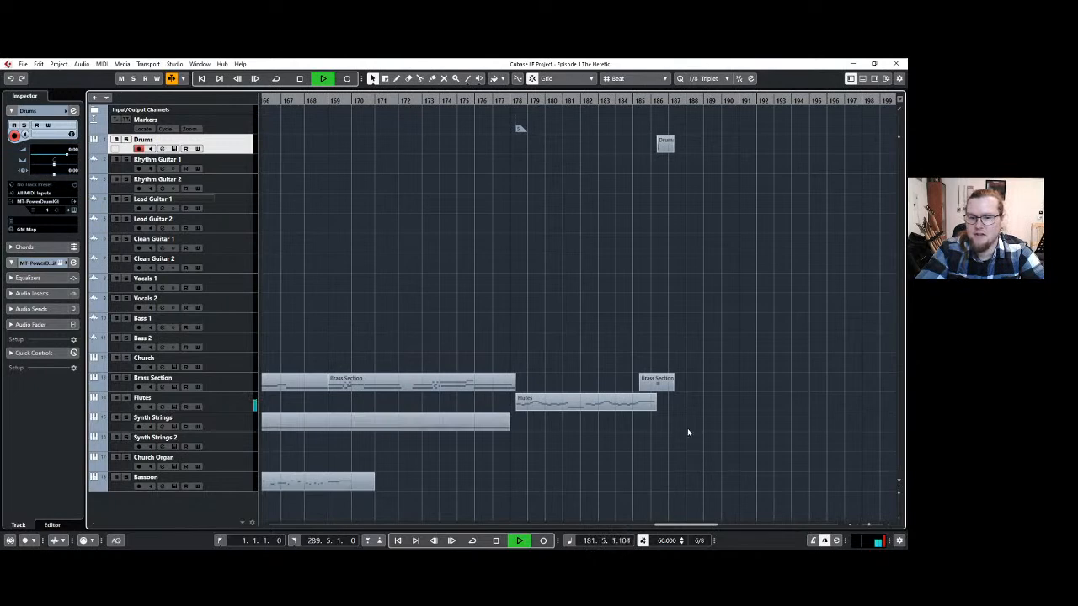
{"action": "scroll", "coordinate": [687, 428], "scroll_direction": "down", "scroll_amount": 1}
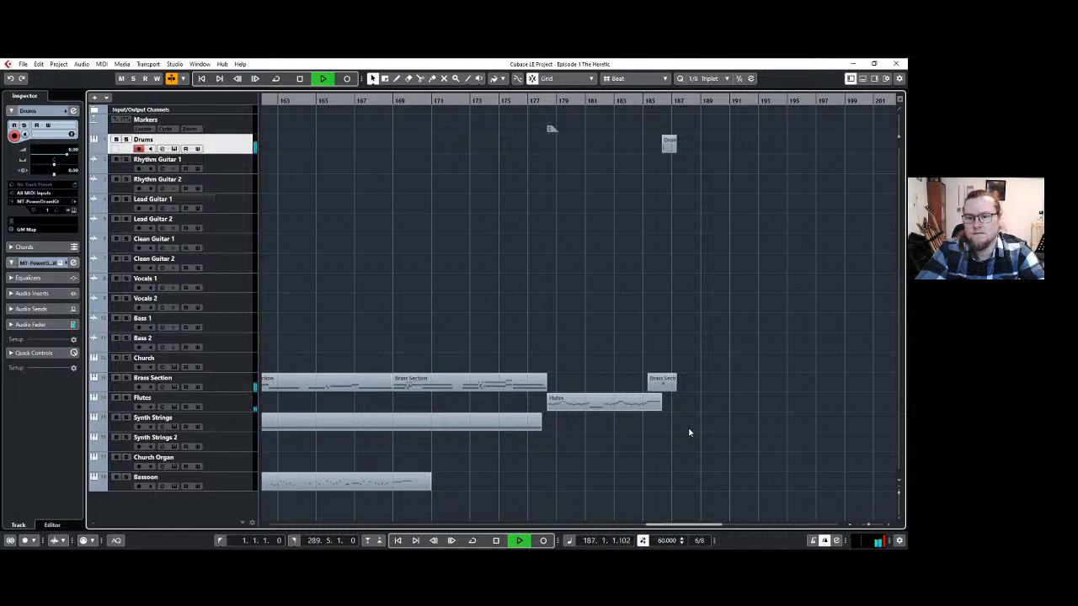
{"action": "key", "text": "space"}
Review the whole arrangement from bar 1 to the ending and save the project.
{"action": "scroll", "coordinate": [666, 436], "scroll_direction": "down", "scroll_amount": 1}
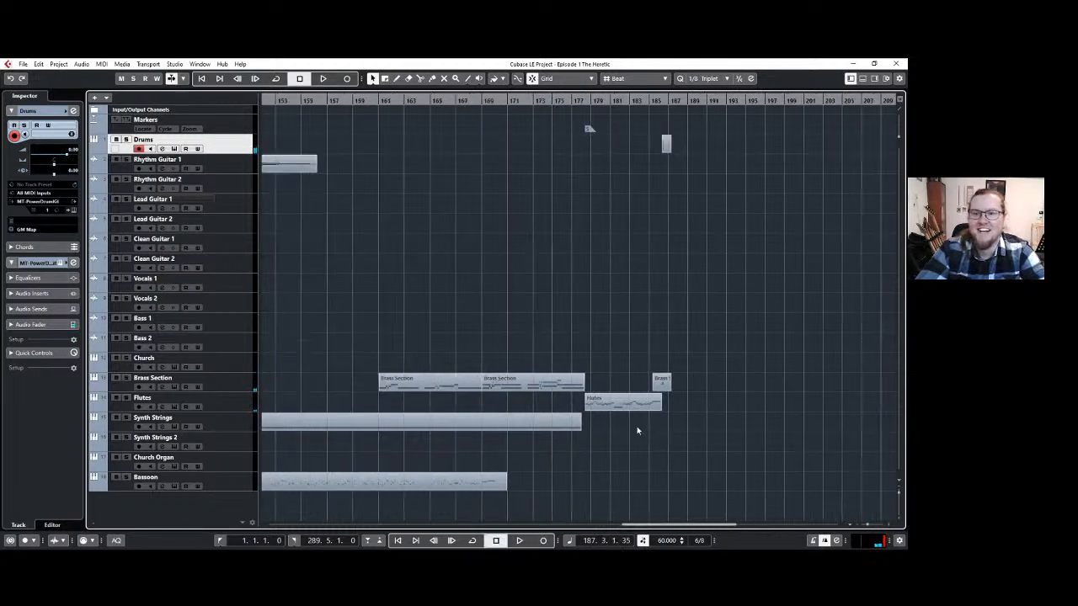
{"action": "scroll", "coordinate": [528, 379], "scroll_direction": "left", "scroll_amount": 10}
{"action": "scroll", "coordinate": [500, 354], "scroll_direction": "left", "scroll_amount": 20}
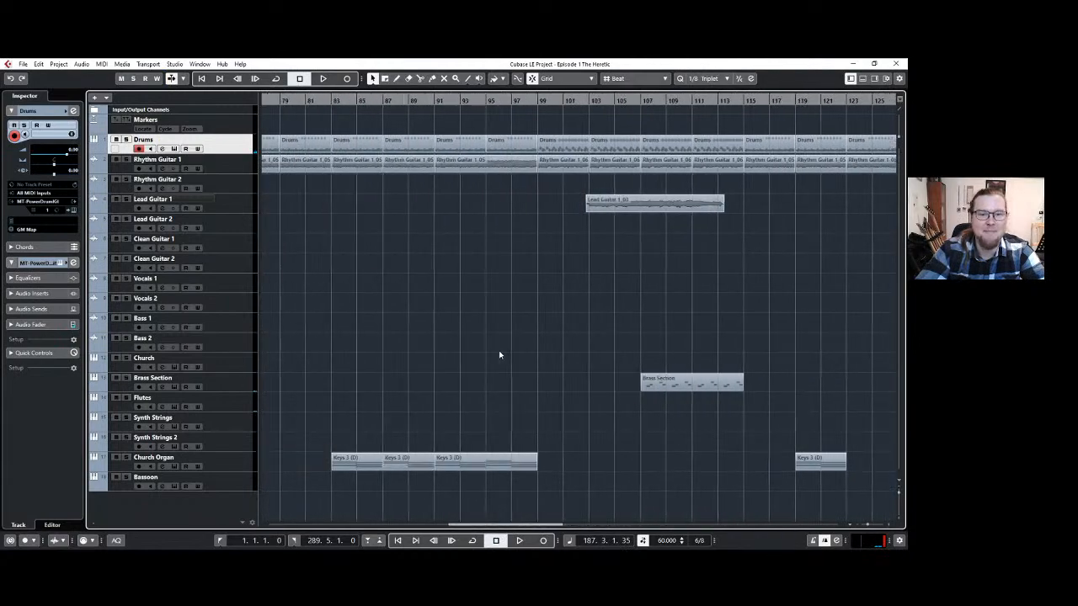
{"action": "scroll", "coordinate": [499, 354], "scroll_direction": "left", "scroll_amount": 2}
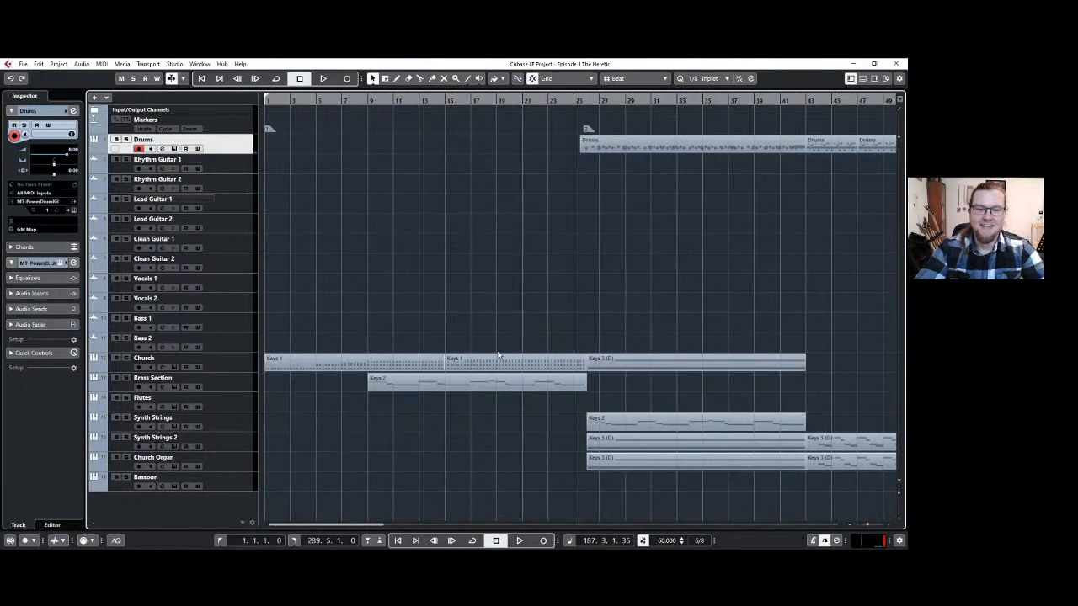
{"action": "scroll", "coordinate": [499, 354], "scroll_direction": "down", "scroll_amount": 3}
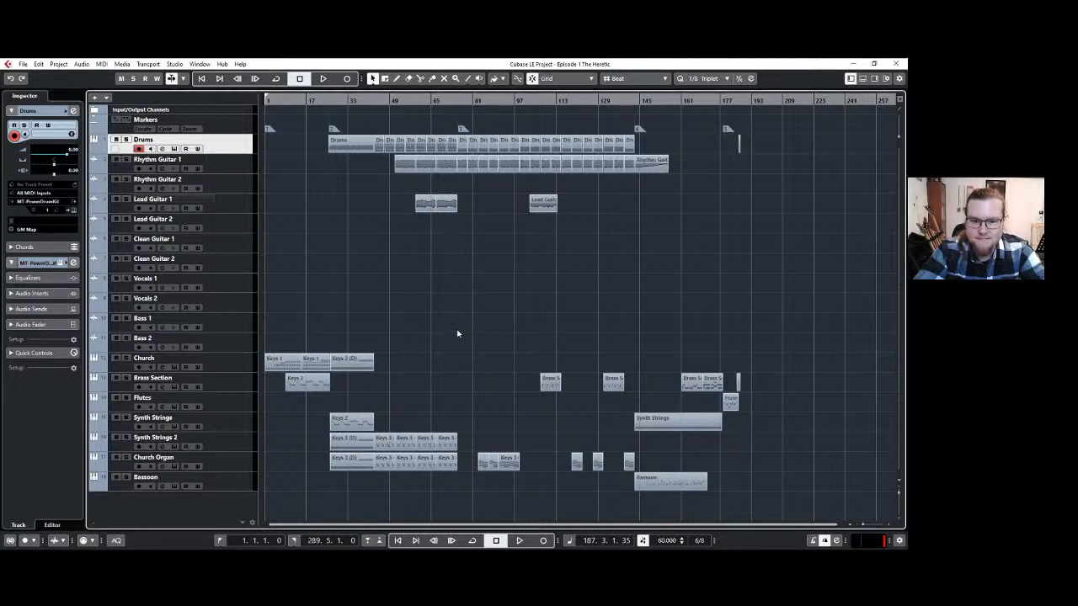
{"action": "key", "text": "s"}
{"action": "key", "text": "s"}
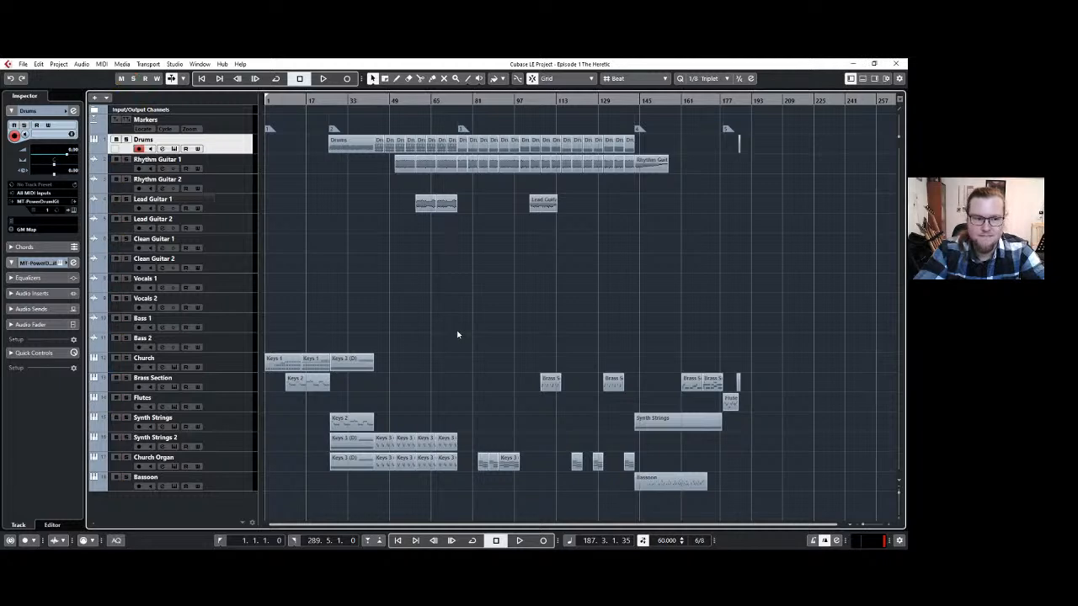